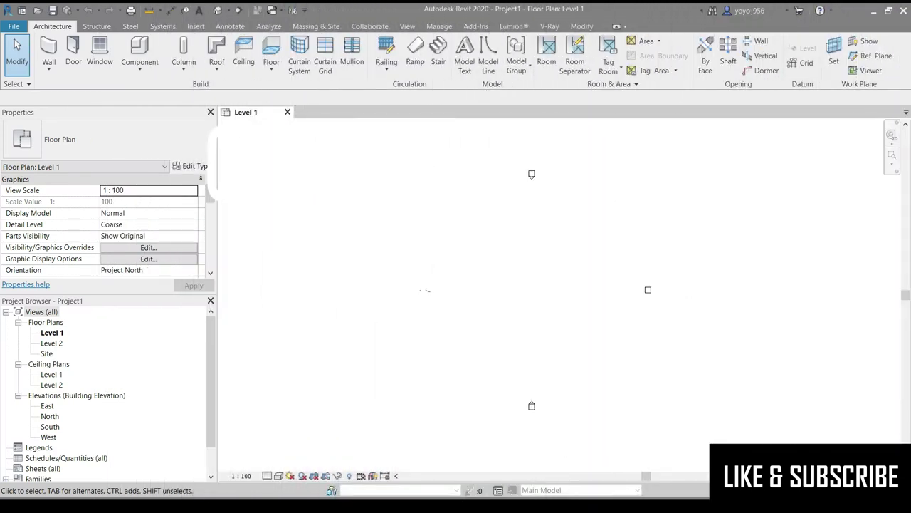
- Launch the Stair tool on Level 1: Assembled Stair, Level 1 to Level 2, 23 risers, 1000.0 width
{"action": "scroll", "coordinate": [427, 292], "scroll_direction": "down", "scroll_amount": 1}
{"action": "scroll", "coordinate": [569, 309], "scroll_direction": "up", "scroll_amount": 1}
{"action": "scroll", "coordinate": [695, 329], "scroll_direction": "up", "scroll_amount": 1}
{"action": "scroll", "coordinate": [529, 371], "scroll_direction": "down", "scroll_amount": 1}
{"action": "scroll", "coordinate": [651, 363], "scroll_direction": "up", "scroll_amount": 1}
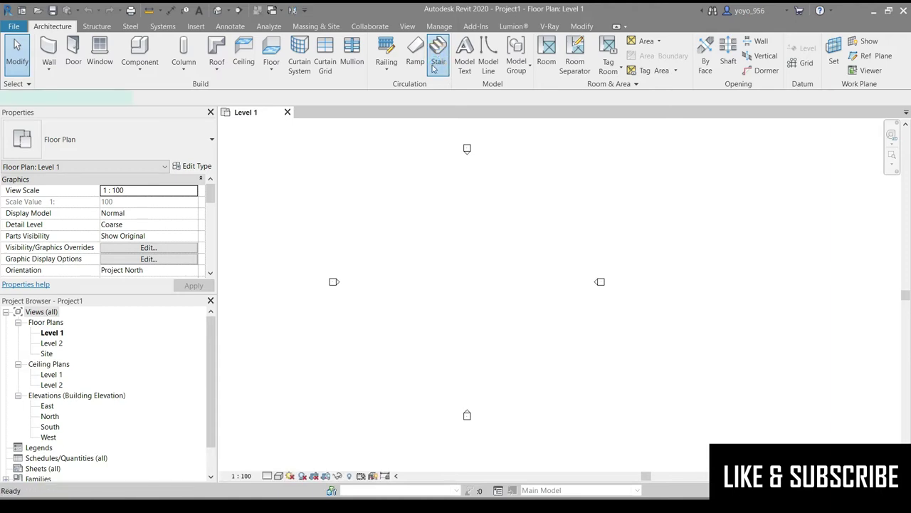
{"action": "left_click", "coordinate": [439, 67]}
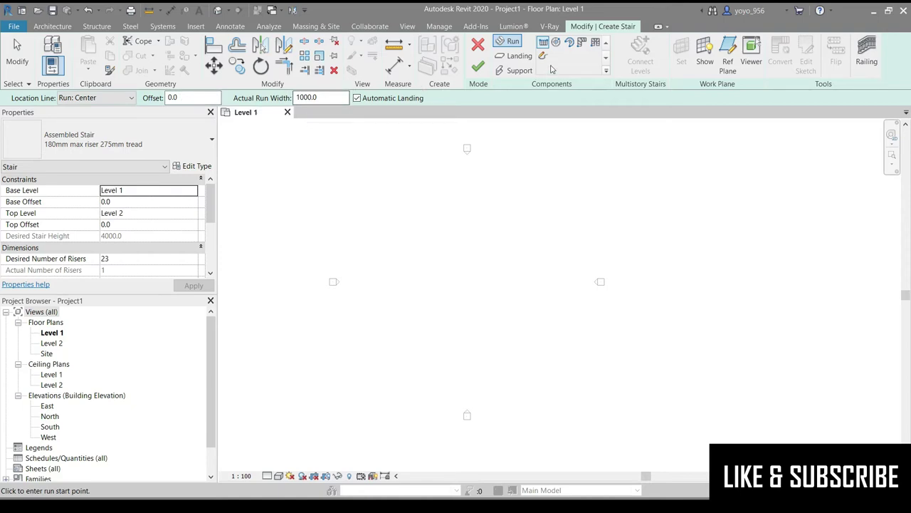
- Draw a straight 23-riser run from its start point to its end point
{"action": "left_click", "coordinate": [398, 233]}
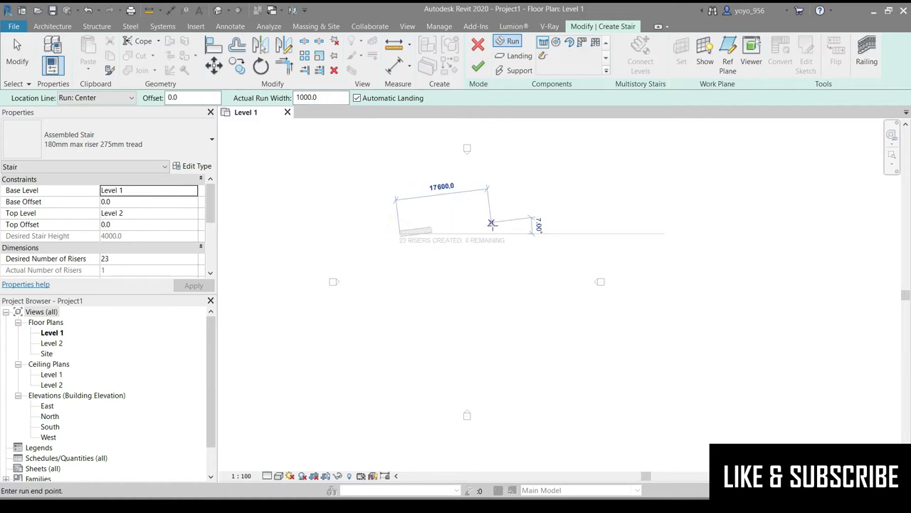
{"action": "left_click", "coordinate": [437, 233]}
{"action": "key", "text": "Escape"}
{"action": "scroll", "coordinate": [398, 238], "scroll_direction": "up", "scroll_amount": 2}
{"action": "scroll", "coordinate": [450, 238], "scroll_direction": "up", "scroll_amount": 2}
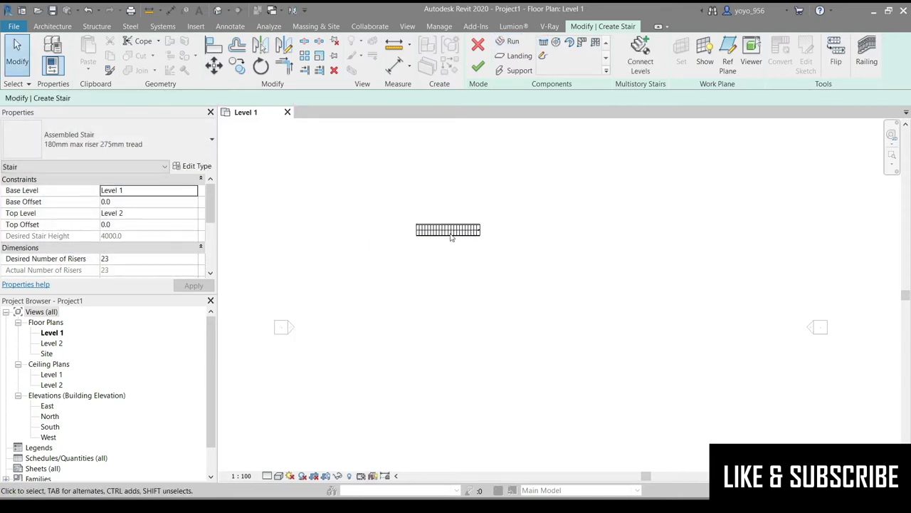
{"action": "scroll", "coordinate": [455, 240], "scroll_direction": "up", "scroll_amount": 2}
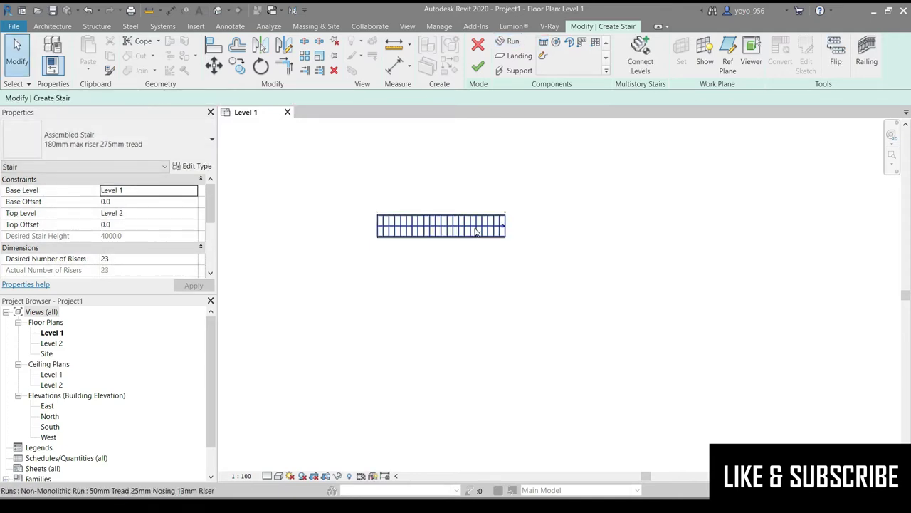
{"action": "scroll", "coordinate": [56, 404], "scroll_direction": "down", "scroll_amount": 1}
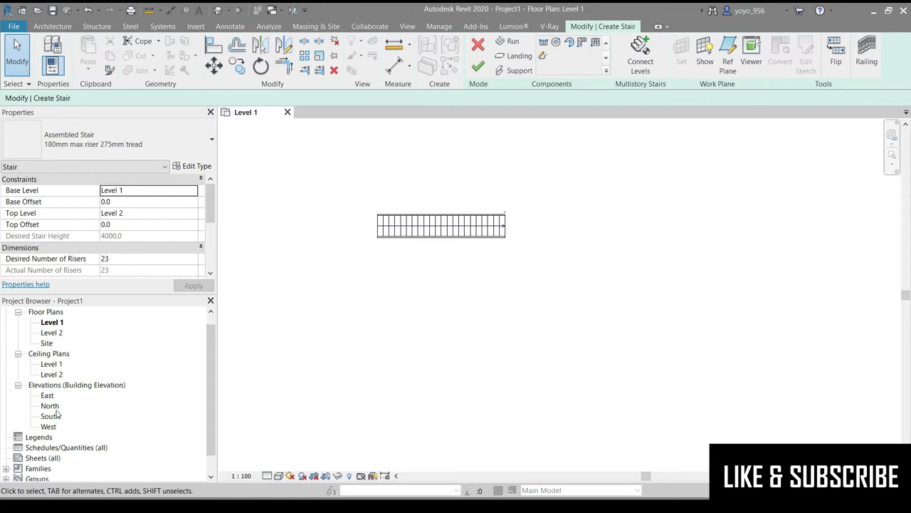
- Check the stair in the East and North elevations, then close the East elevation
{"action": "double_click", "coordinate": [48, 396]}
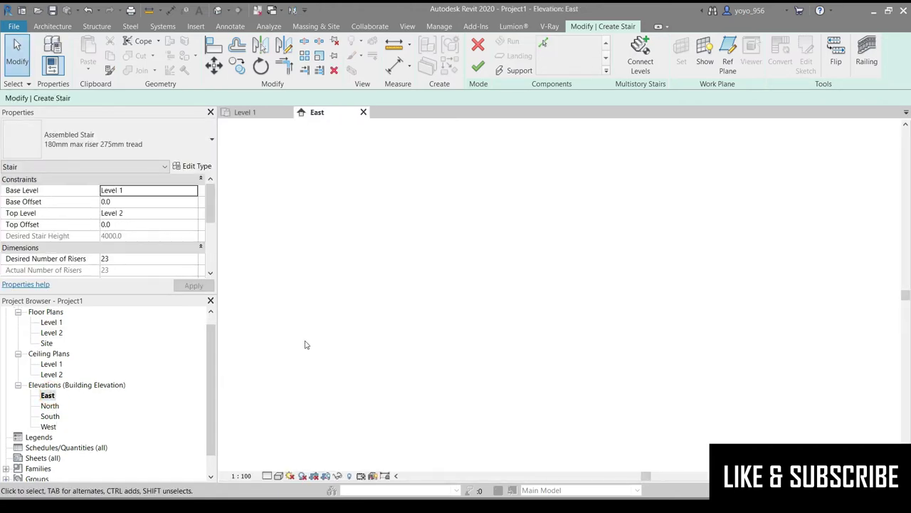
{"action": "scroll", "coordinate": [377, 227], "scroll_direction": "down", "scroll_amount": 1}
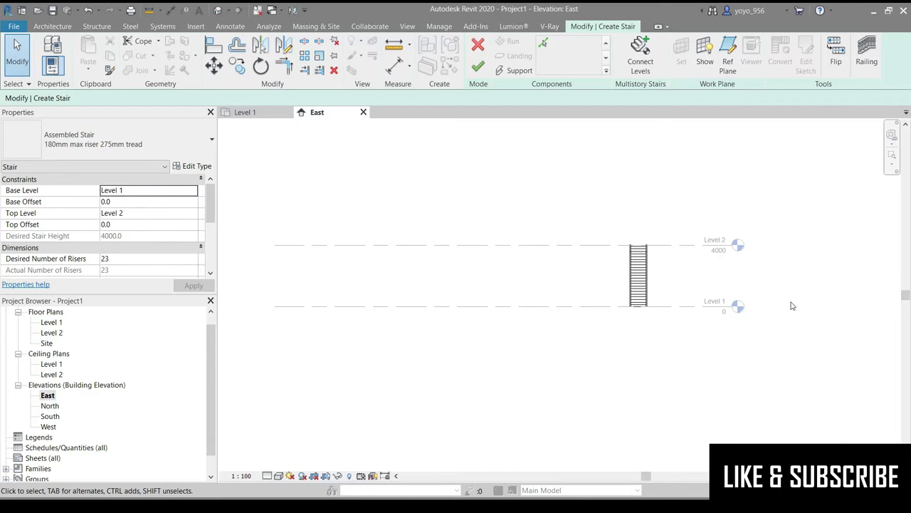
{"action": "double_click", "coordinate": [49, 406]}
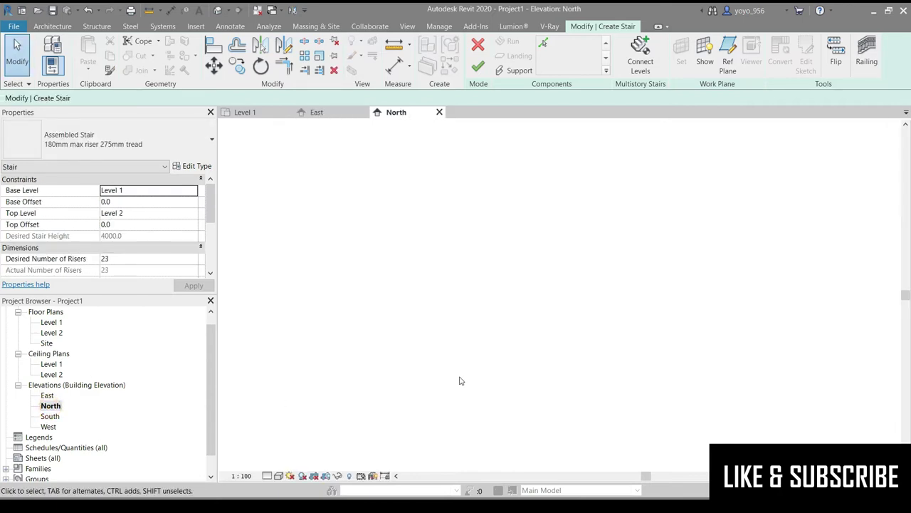
{"action": "scroll", "coordinate": [671, 302], "scroll_direction": "up", "scroll_amount": 1}
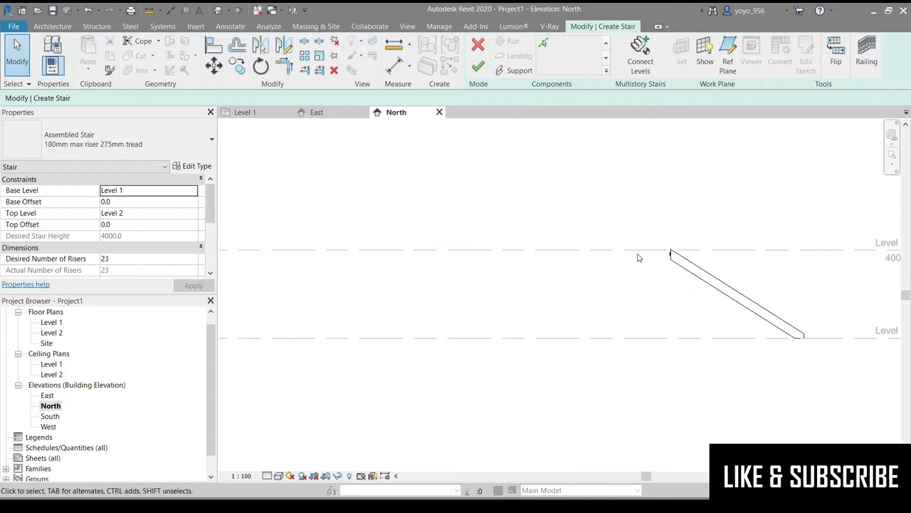
{"action": "scroll", "coordinate": [517, 278], "scroll_direction": "down", "scroll_amount": 2}
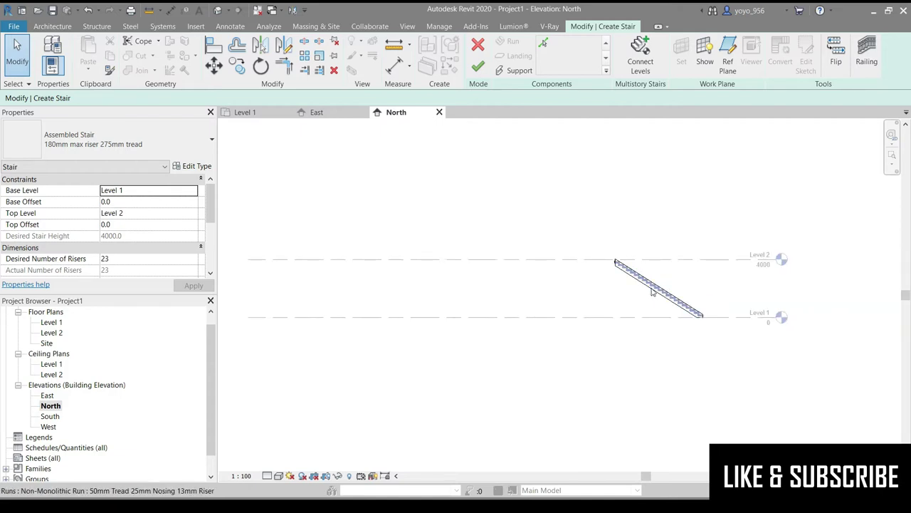
{"action": "scroll", "coordinate": [704, 319], "scroll_direction": "up", "scroll_amount": 2}
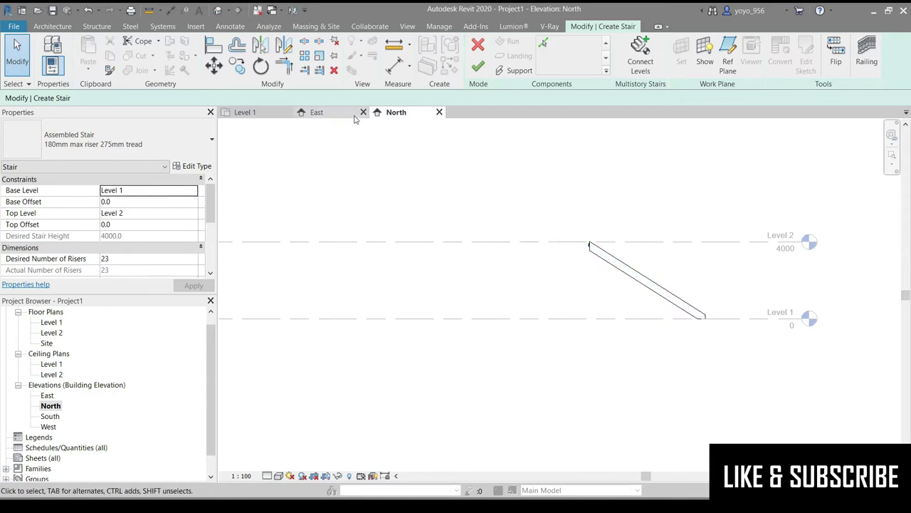
{"action": "left_click", "coordinate": [363, 112]}
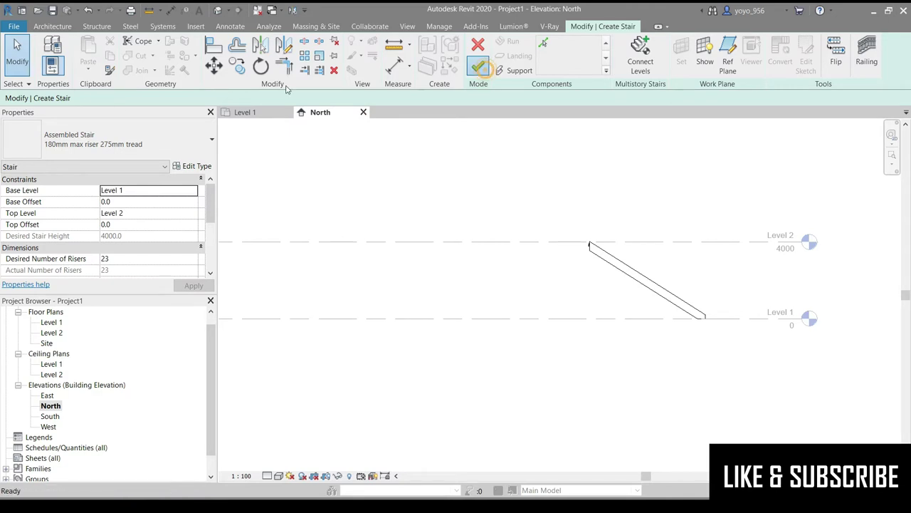
- Back on Level 1, start another stair and place a full-step spiral centre below-left of the straight stair
{"action": "left_click", "coordinate": [261, 115]}
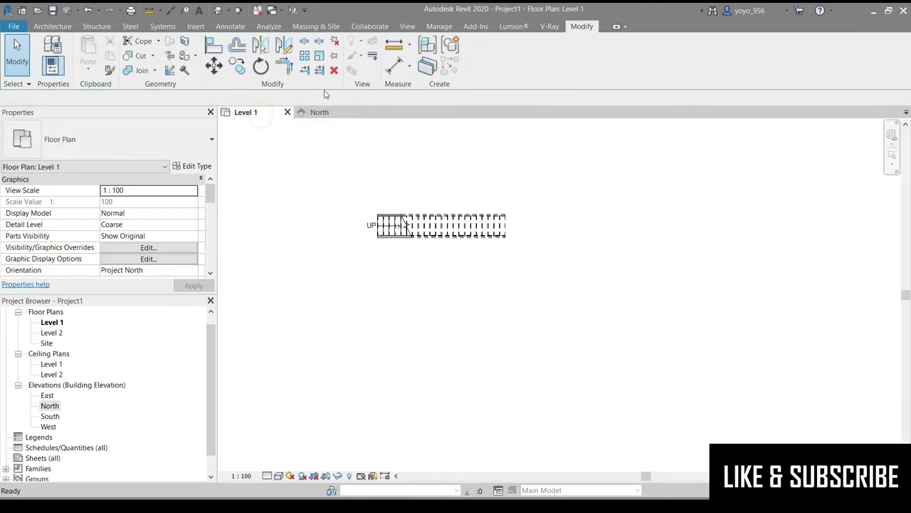
{"action": "scroll", "coordinate": [605, 242], "scroll_direction": "down", "scroll_amount": 1}
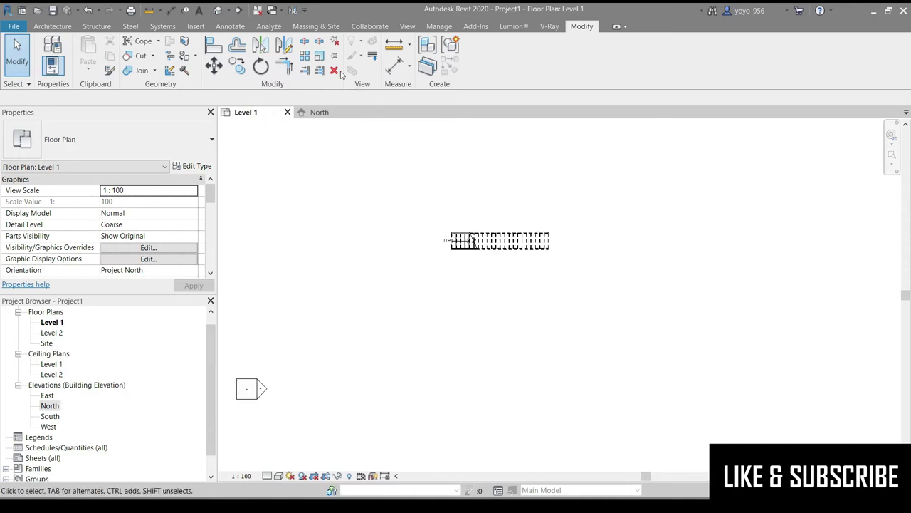
{"action": "left_click", "coordinate": [53, 27]}
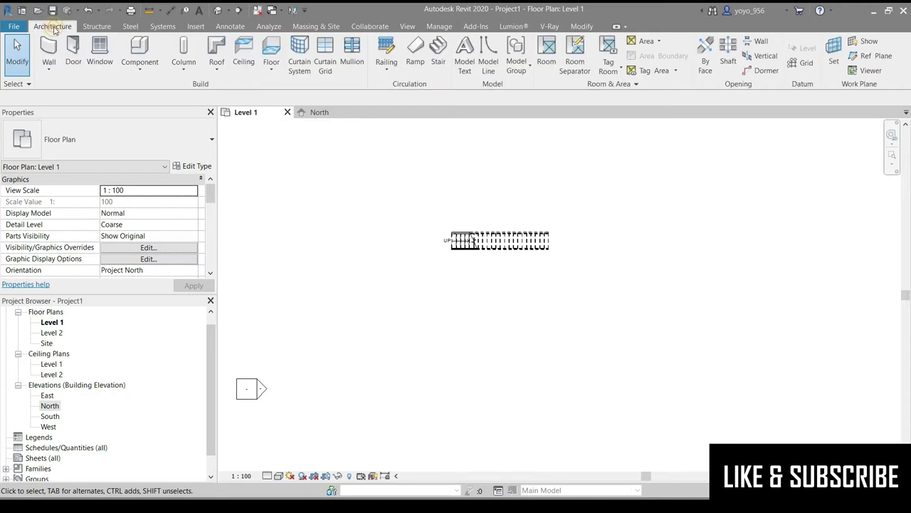
{"action": "left_click", "coordinate": [438, 49]}
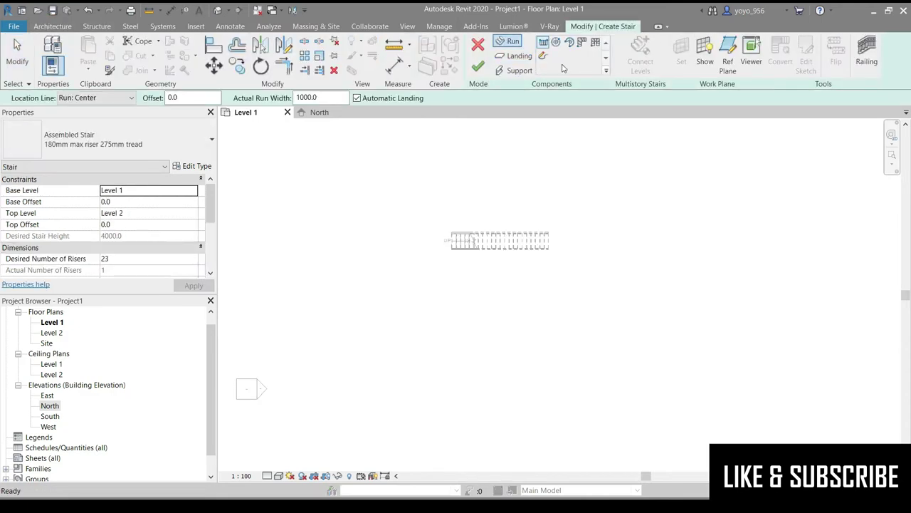
{"action": "left_click", "coordinate": [556, 42]}
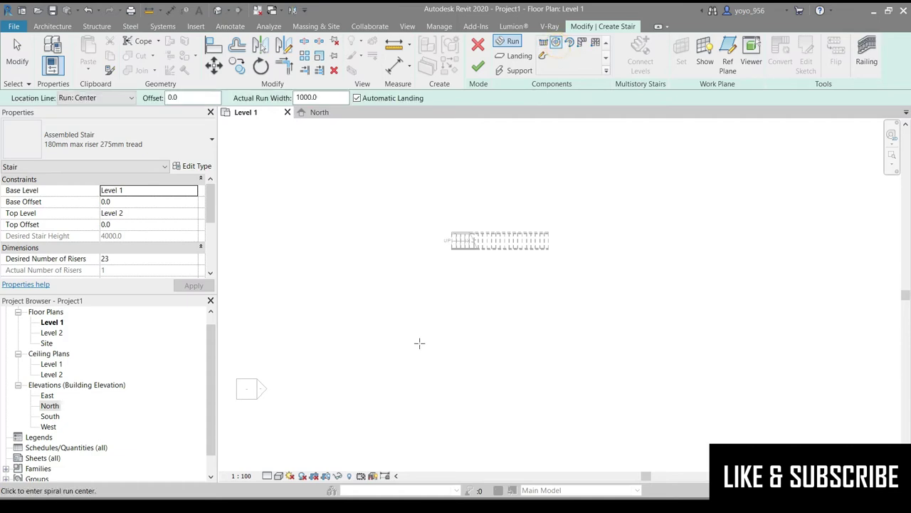
{"action": "left_click", "coordinate": [385, 299]}
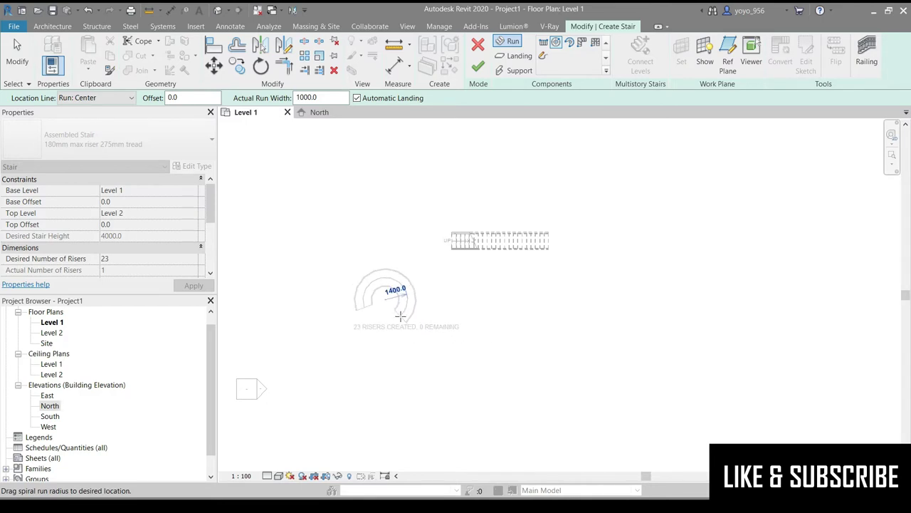
- Add three full-step spiral runs by setting each centre and radius, reaching 69 risers
{"action": "left_click", "coordinate": [401, 316]}
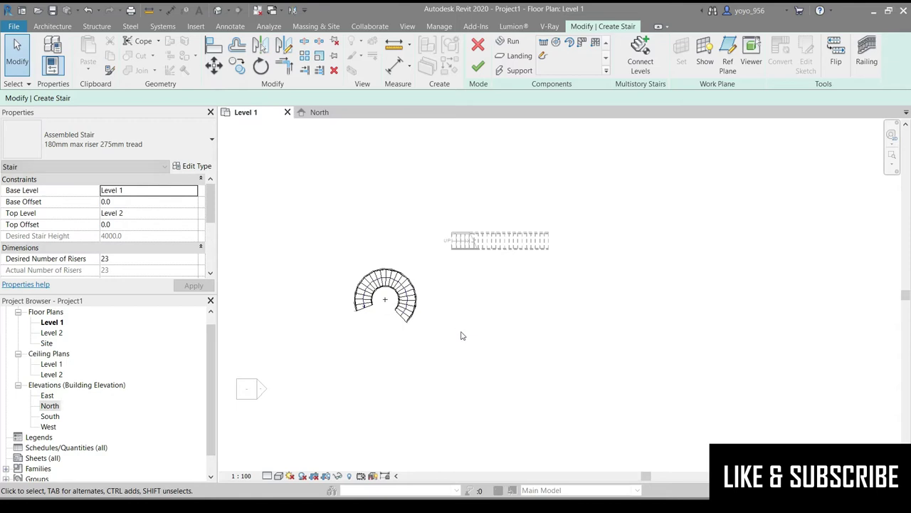
{"action": "left_click", "coordinate": [461, 335]}
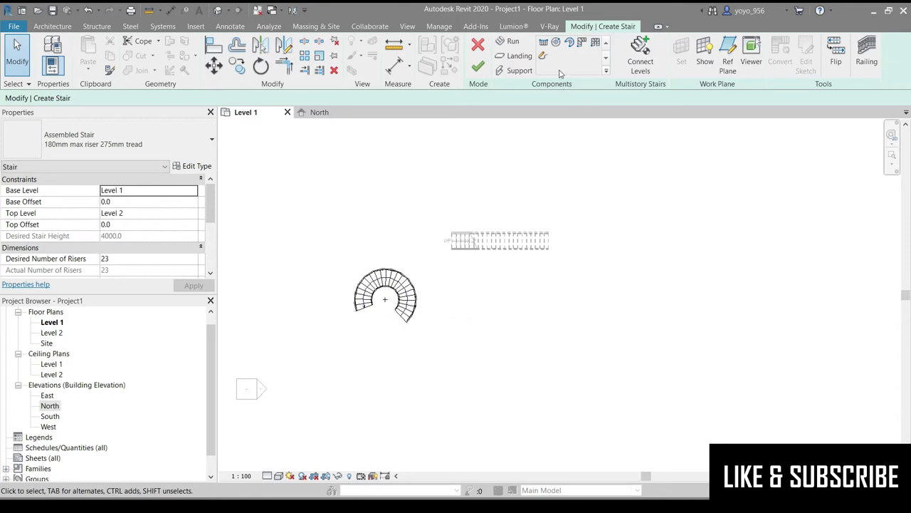
{"action": "left_click", "coordinate": [556, 42]}
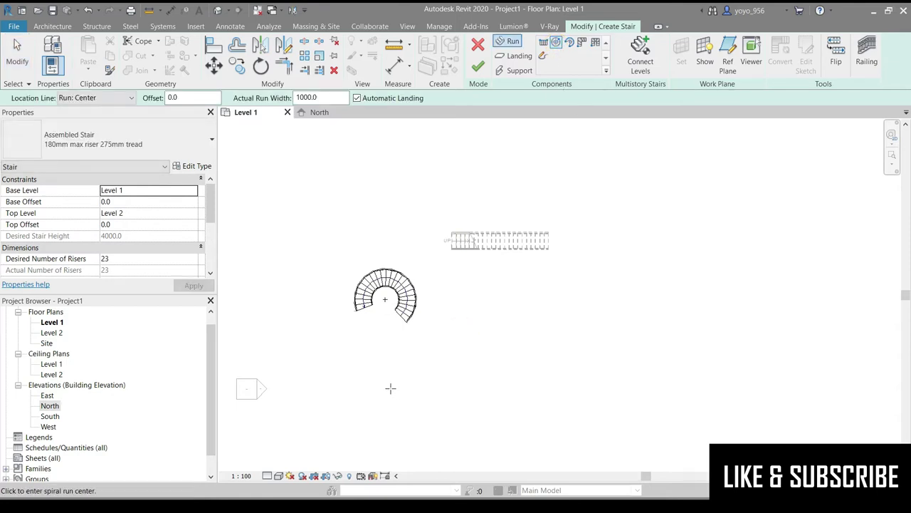
{"action": "left_click", "coordinate": [373, 350]}
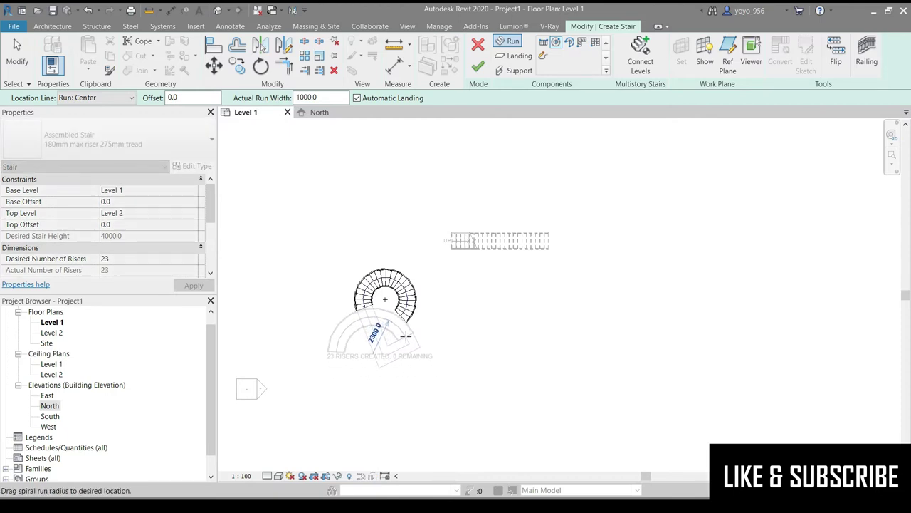
{"action": "left_click", "coordinate": [314, 285]}
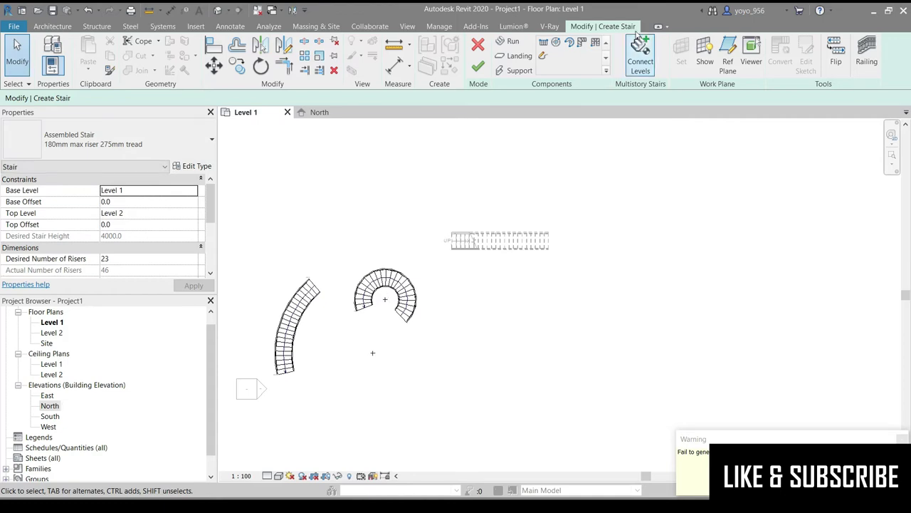
{"action": "left_click", "coordinate": [557, 44]}
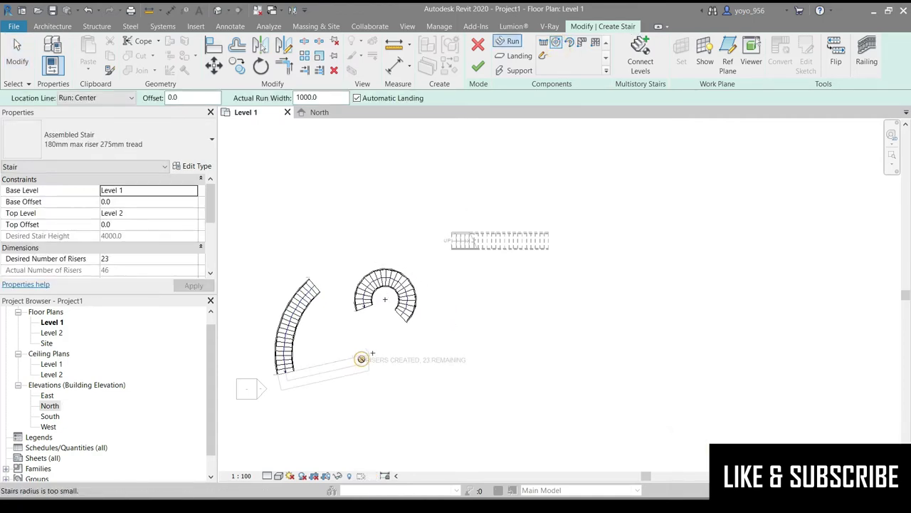
{"action": "left_click", "coordinate": [361, 356]}
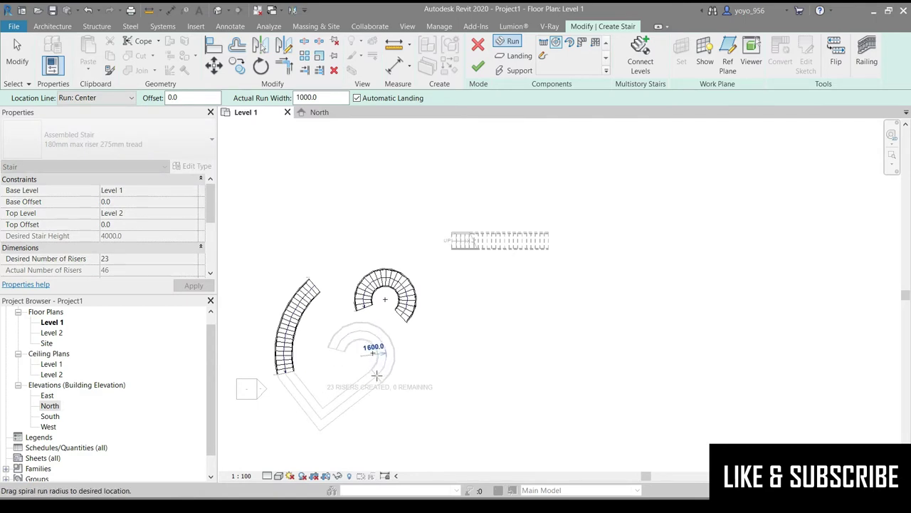
{"action": "left_click", "coordinate": [372, 369]}
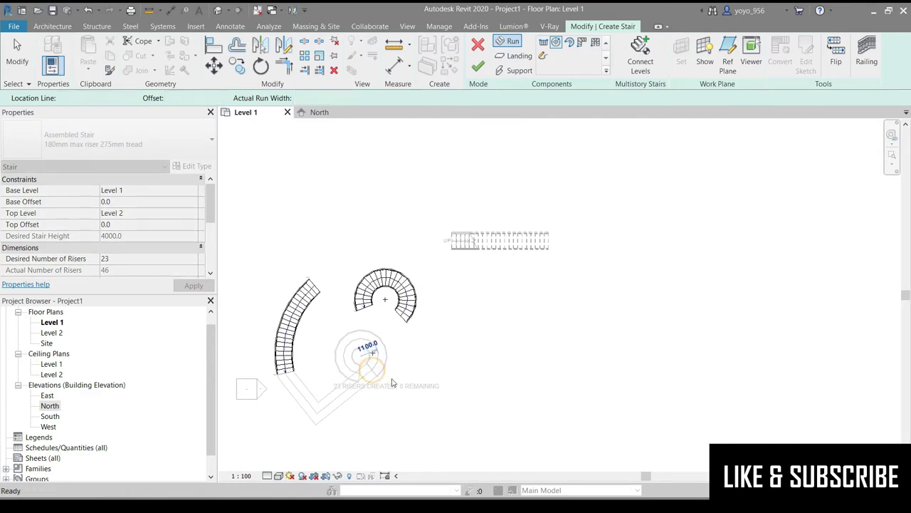
{"action": "key", "text": "Escape"}
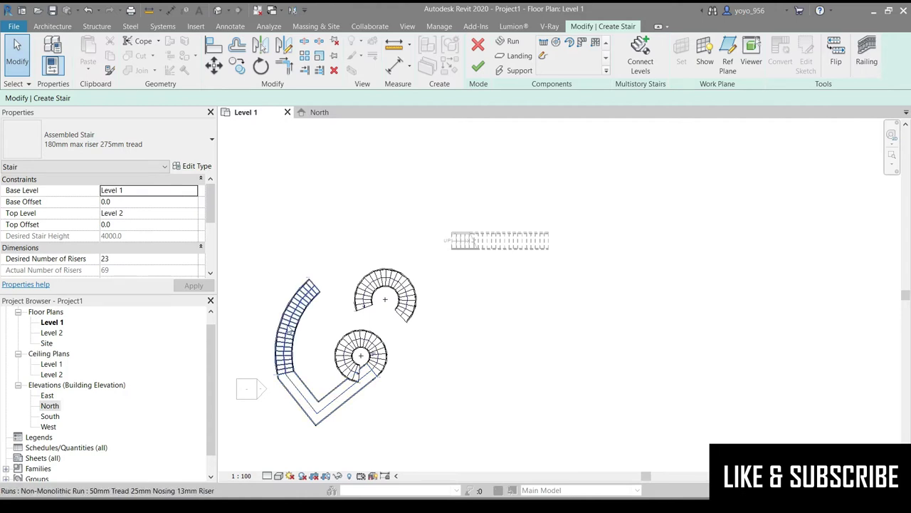
- Delete the connecting spiral run and its landing from the stair sketch
{"action": "left_click", "coordinate": [361, 368]}
{"action": "key", "text": "Delete"}
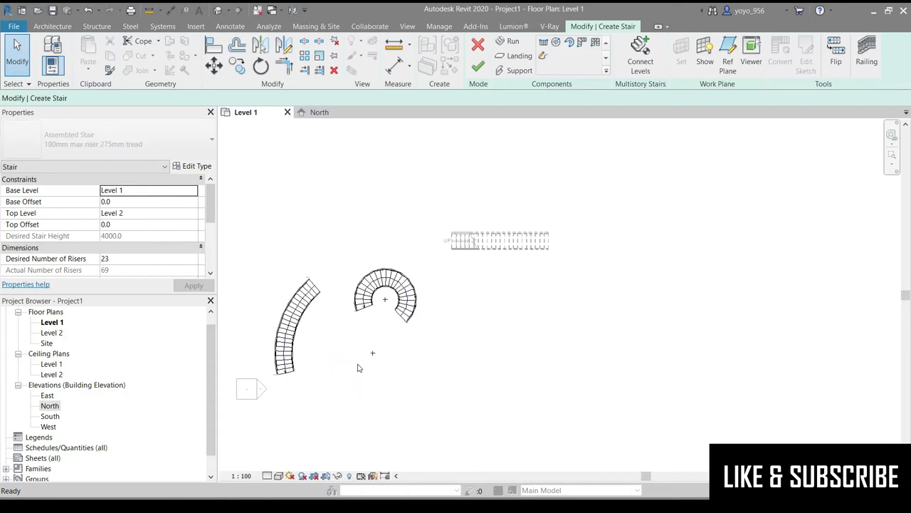
{"action": "left_click", "coordinate": [392, 364]}
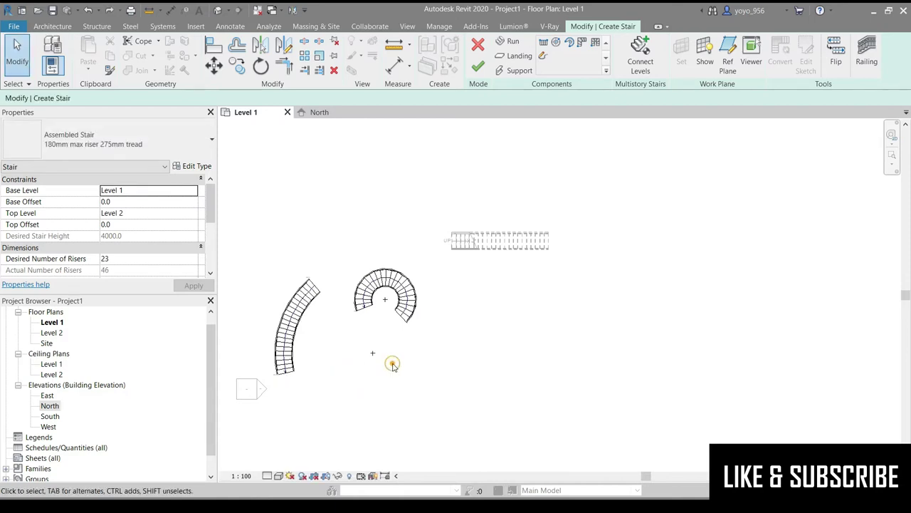
- Try adding another full-step spiral run, then undo it with Ctrl+Z
{"action": "left_click", "coordinate": [557, 42]}
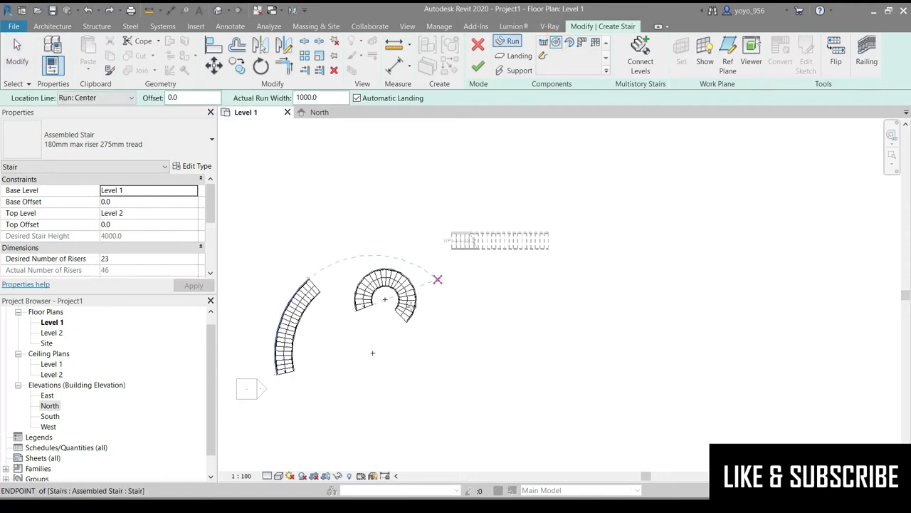
{"action": "left_click", "coordinate": [368, 385]}
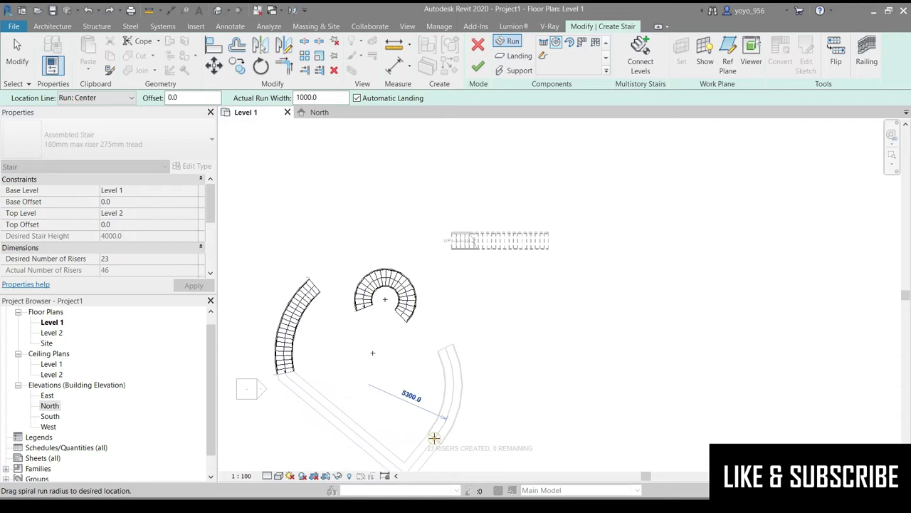
{"action": "left_click", "coordinate": [439, 442]}
{"action": "scroll", "coordinate": [447, 327], "scroll_direction": "down", "scroll_amount": 1}
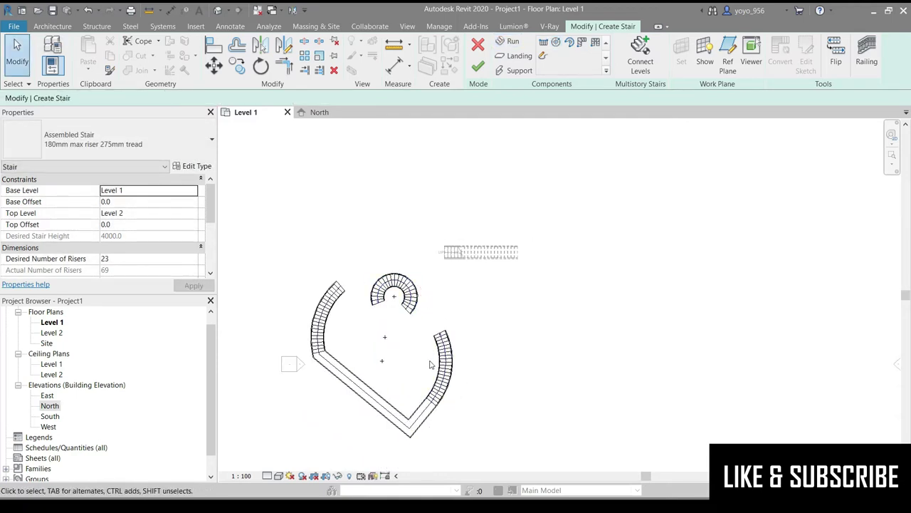
{"action": "key", "text": "ctrl+z"}
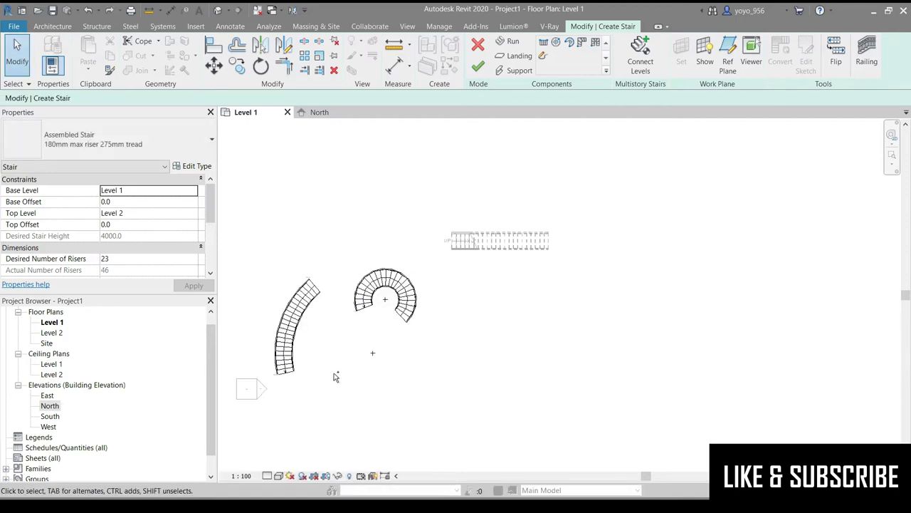
{"action": "scroll", "coordinate": [303, 385], "scroll_direction": "up", "scroll_amount": 1}
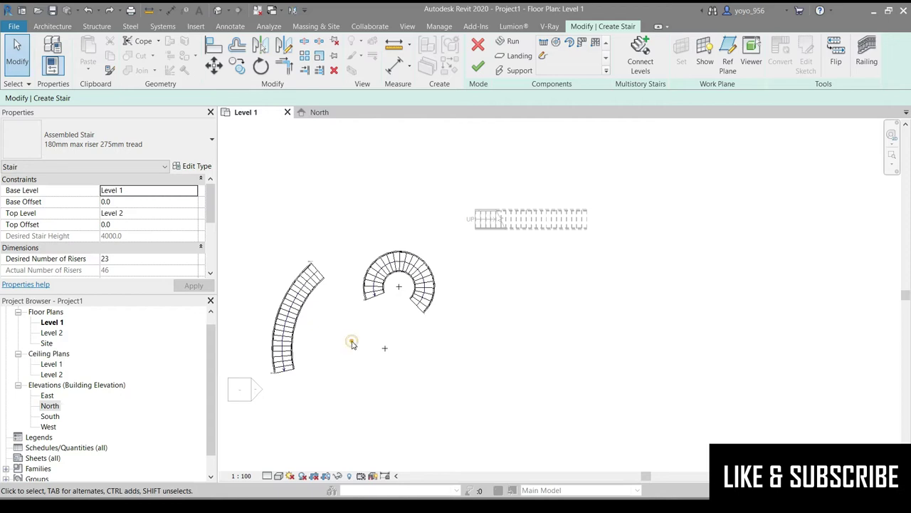
- Place a spiral run centred on the arc centre, then undo it
{"action": "left_click", "coordinate": [557, 43]}
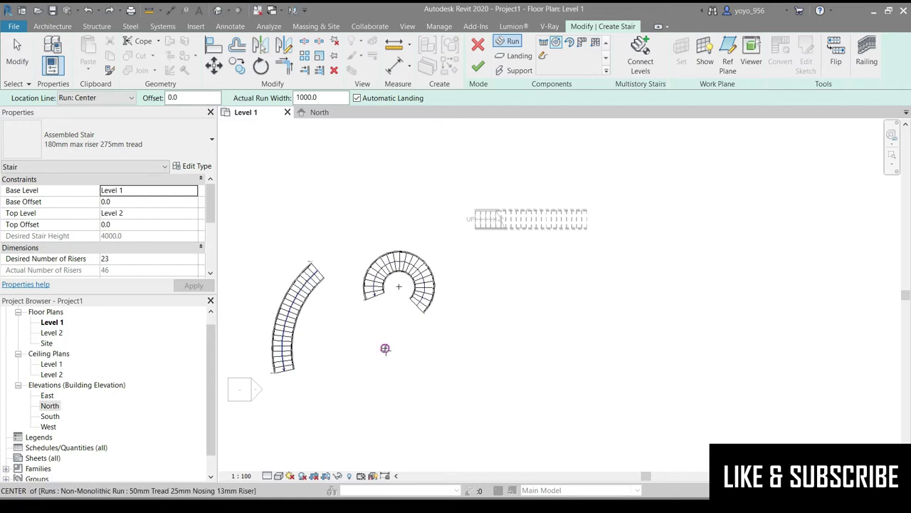
{"action": "left_click", "coordinate": [385, 348]}
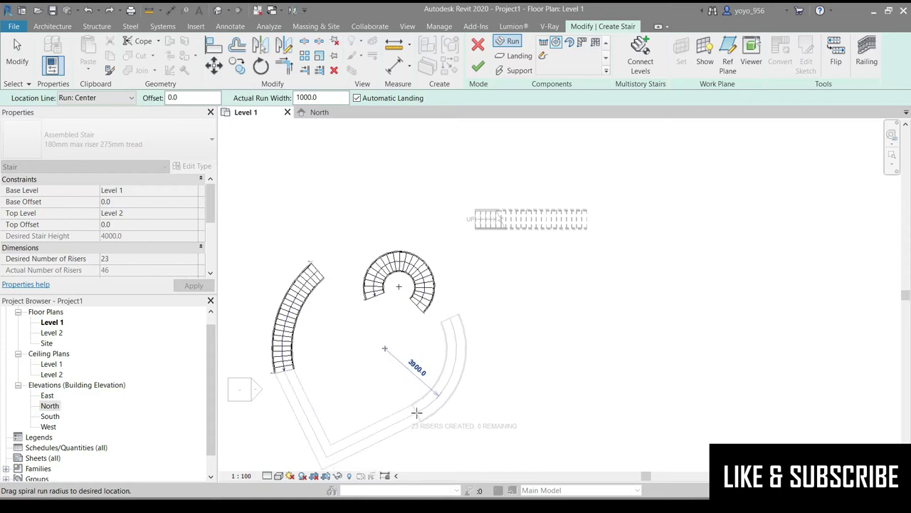
{"action": "left_click", "coordinate": [420, 412]}
{"action": "key", "text": "Escape"}
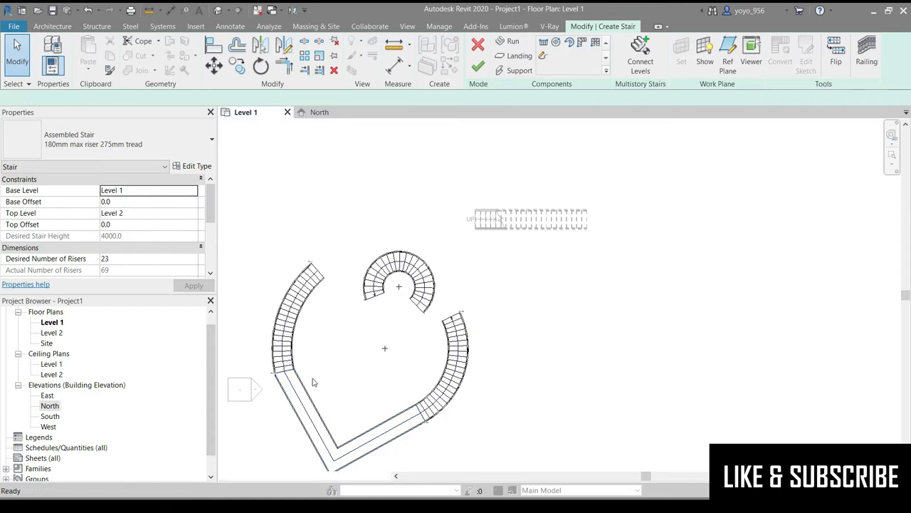
{"action": "key", "text": "ctrl+z"}
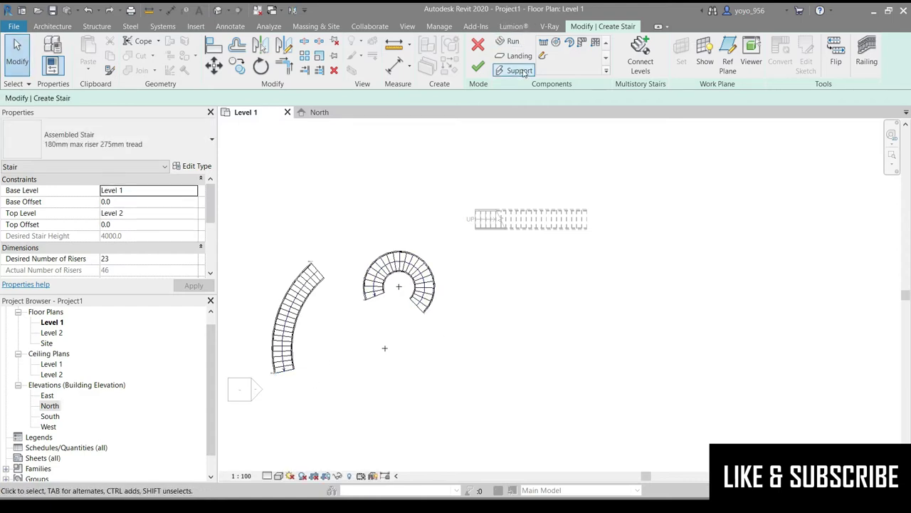
- Attempt centre-ends spiral placements and cancel each one
{"action": "left_click", "coordinate": [556, 43]}
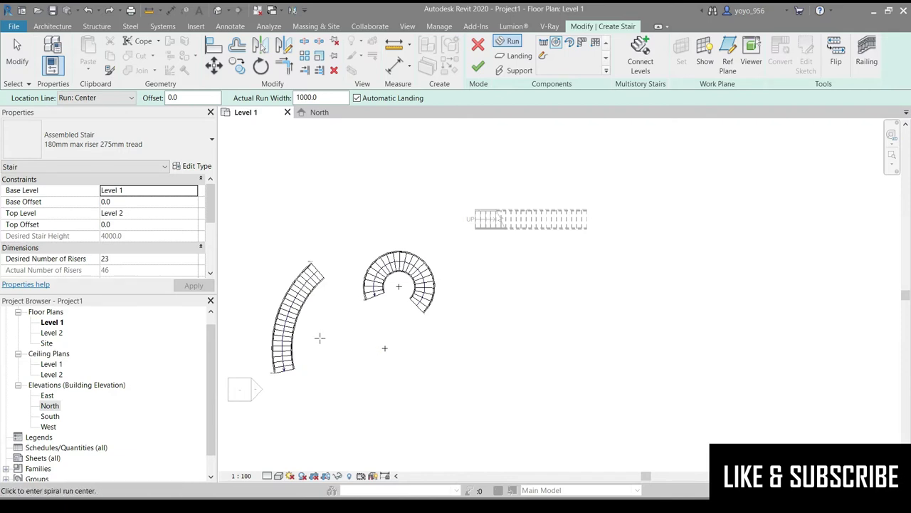
{"action": "left_click", "coordinate": [321, 329]}
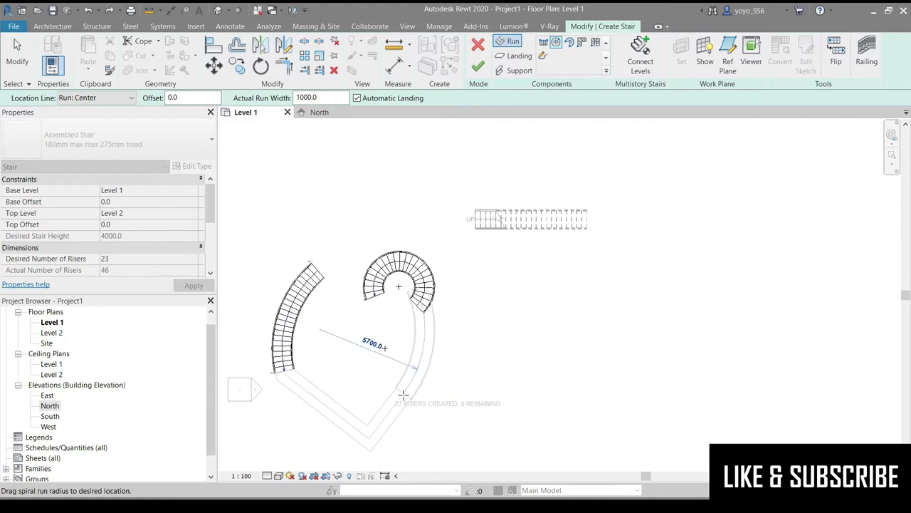
{"action": "key", "text": "Escape"}
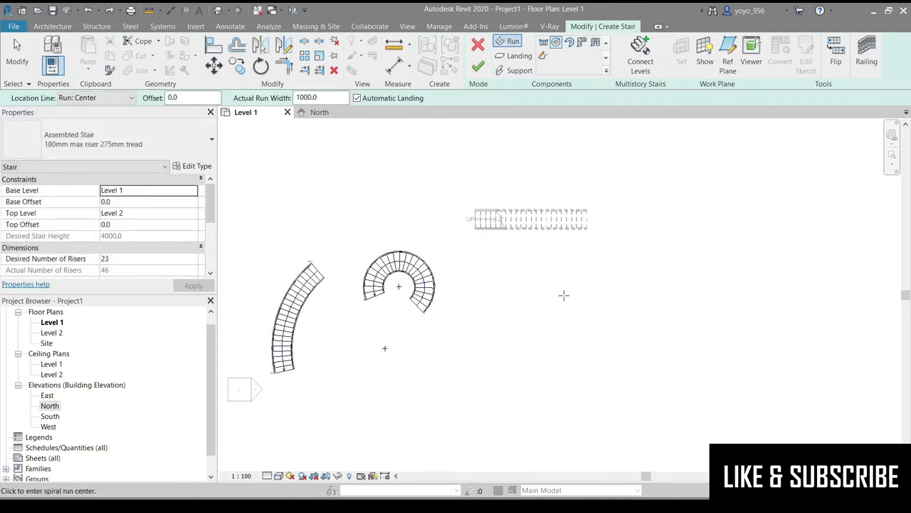
{"action": "key", "text": "Escape"}
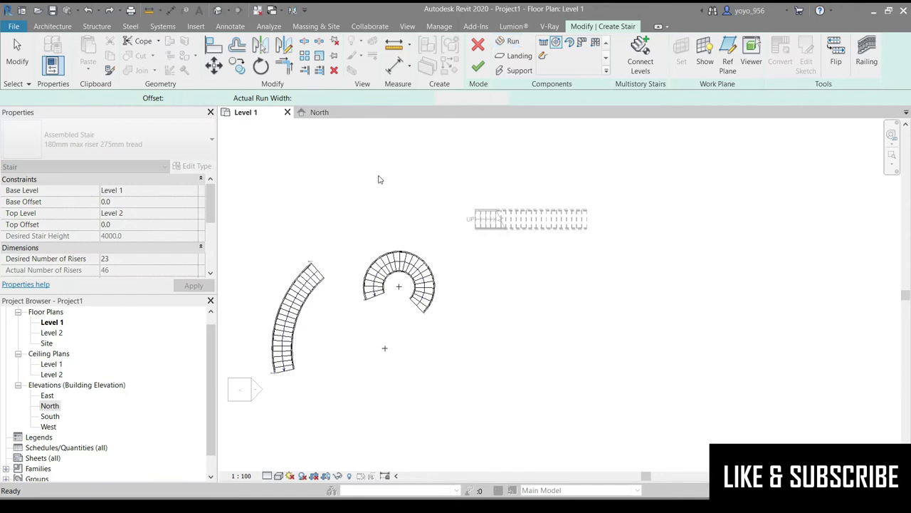
{"action": "key", "text": "Return"}
{"action": "left_click", "coordinate": [360, 173]}
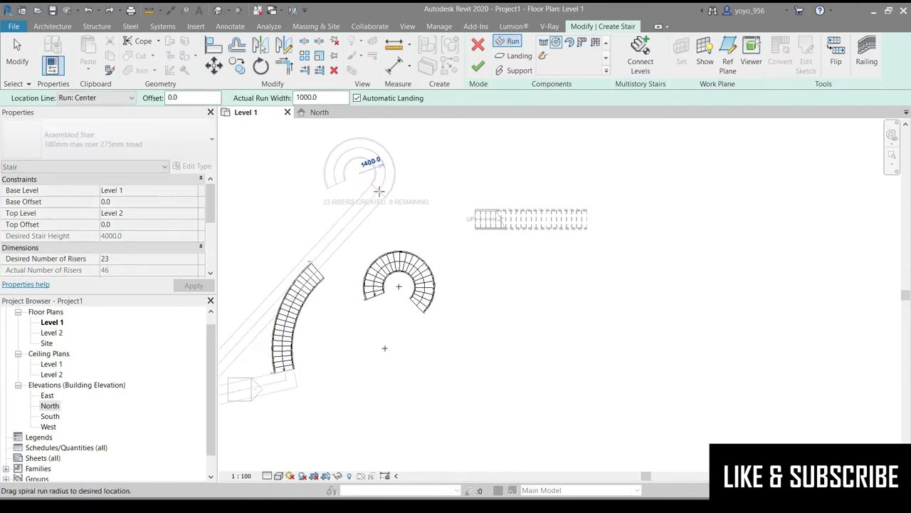
{"action": "key", "text": "Escape"}
{"action": "key", "text": "Escape"}
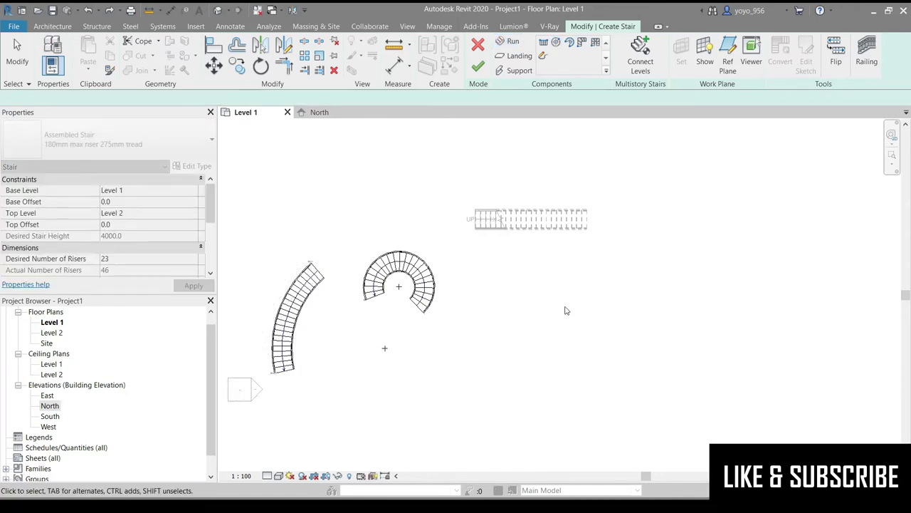
{"action": "scroll", "coordinate": [512, 321], "scroll_direction": "down", "scroll_amount": 2}
{"action": "key", "text": "Escape"}
{"action": "scroll", "coordinate": [484, 335], "scroll_direction": "down", "scroll_amount": 2}
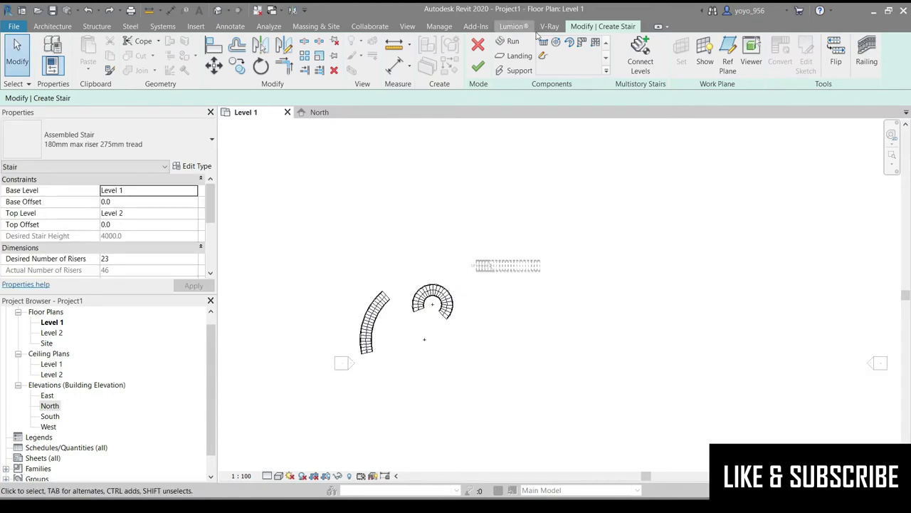
- Add a centre-ends spiral run with radius 13000 heading down-right, joined by a landing
{"action": "left_click", "coordinate": [569, 43]}
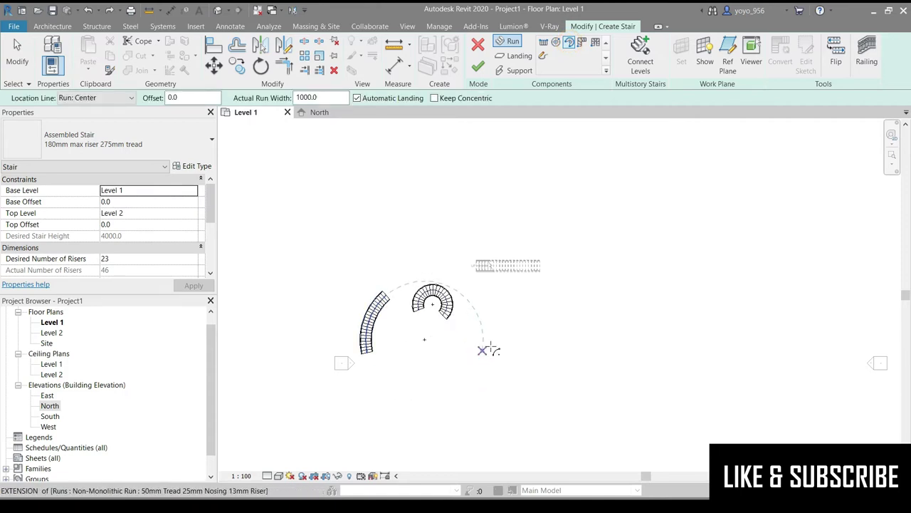
{"action": "left_click", "coordinate": [432, 304]}
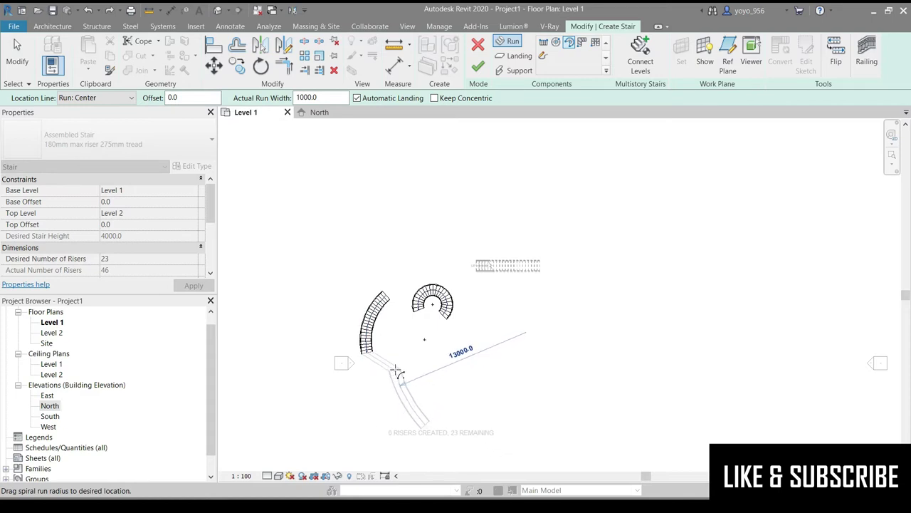
{"action": "left_click", "coordinate": [395, 369]}
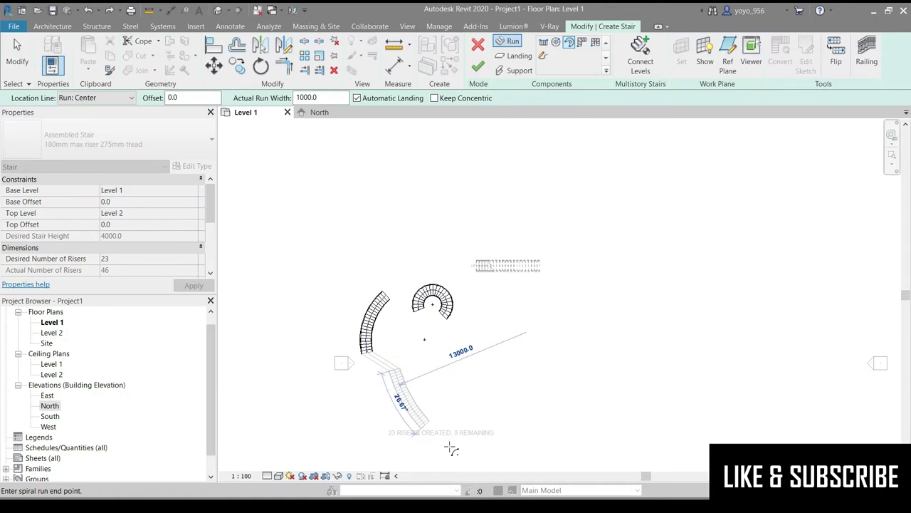
{"action": "left_click", "coordinate": [441, 397]}
{"action": "key", "text": "Escape"}
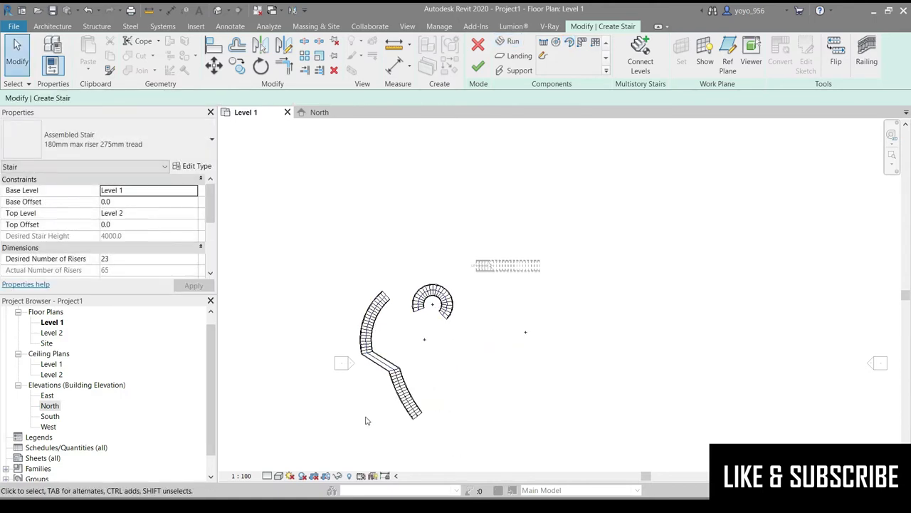
{"action": "scroll", "coordinate": [371, 420], "scroll_direction": "up", "scroll_amount": 2}
{"action": "left_click", "coordinate": [320, 112]}
{"action": "scroll", "coordinate": [357, 196], "scroll_direction": "down", "scroll_amount": 1}
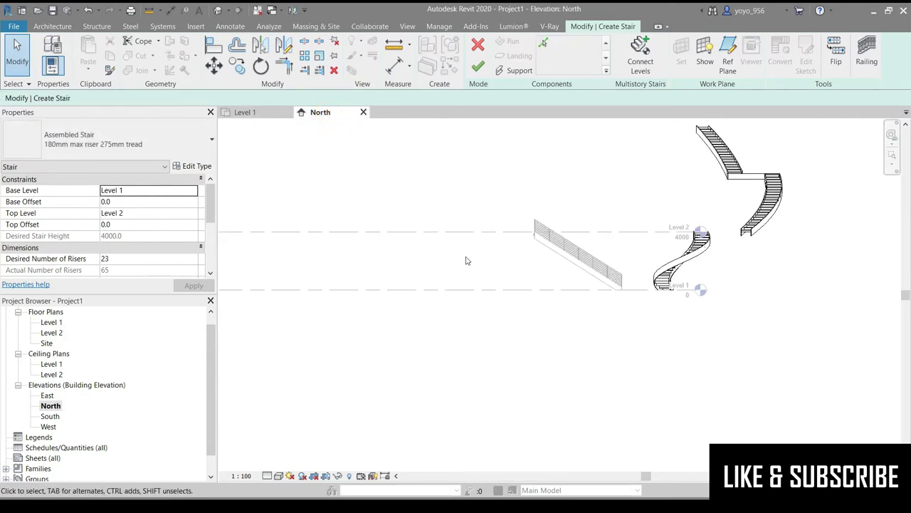
{"action": "scroll", "coordinate": [740, 170], "scroll_direction": "up", "scroll_amount": 1}
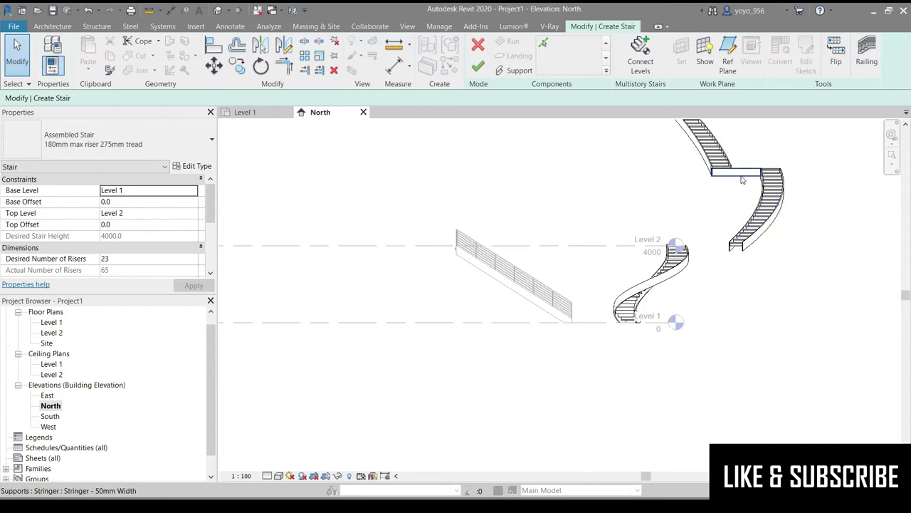
{"action": "scroll", "coordinate": [701, 151], "scroll_direction": "up", "scroll_amount": 1}
{"action": "scroll", "coordinate": [701, 151], "scroll_direction": "down", "scroll_amount": 1}
{"action": "scroll", "coordinate": [700, 246], "scroll_direction": "down", "scroll_amount": 1}
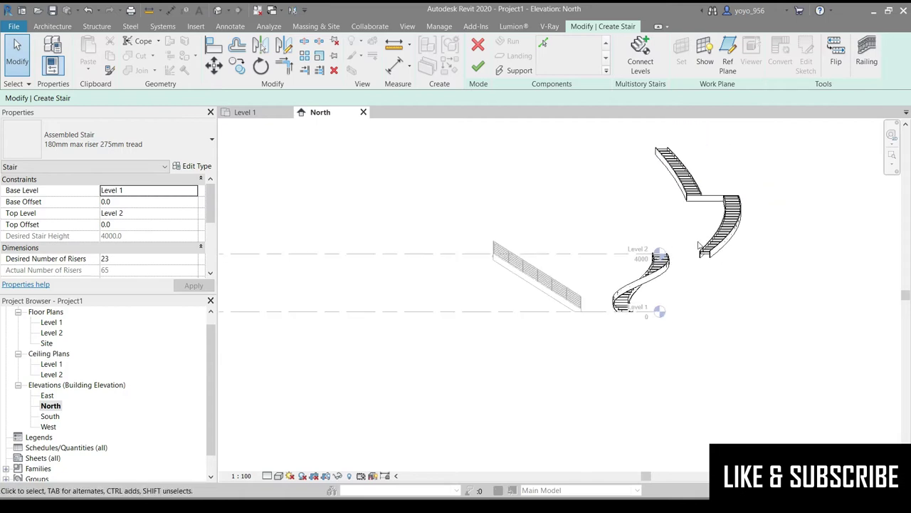
{"action": "scroll", "coordinate": [770, 220], "scroll_direction": "up", "scroll_amount": 1}
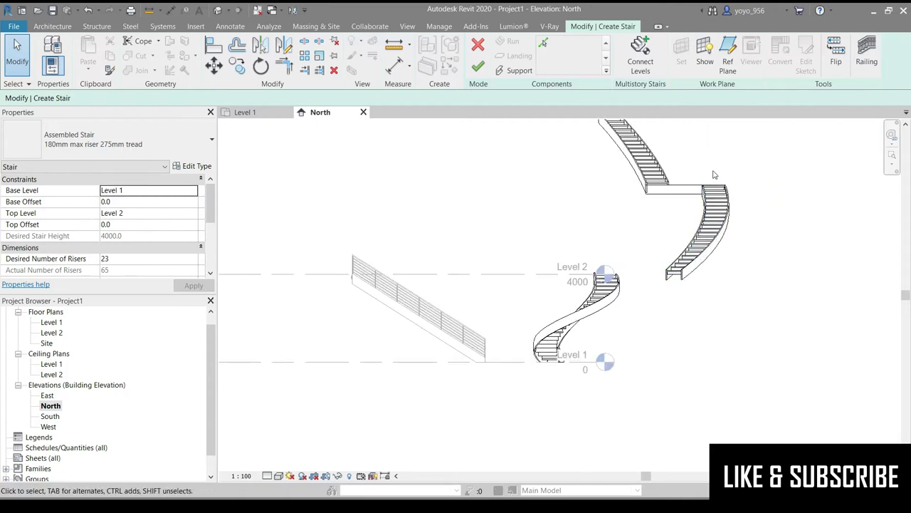
{"action": "scroll", "coordinate": [620, 190], "scroll_direction": "down", "scroll_amount": 1}
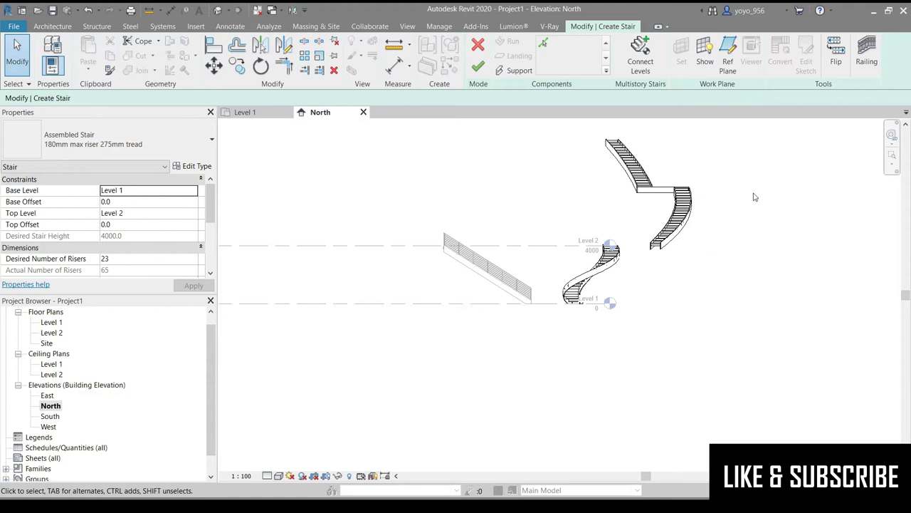
{"action": "scroll", "coordinate": [756, 197], "scroll_direction": "up", "scroll_amount": 1}
{"action": "scroll", "coordinate": [753, 196], "scroll_direction": "down", "scroll_amount": 1}
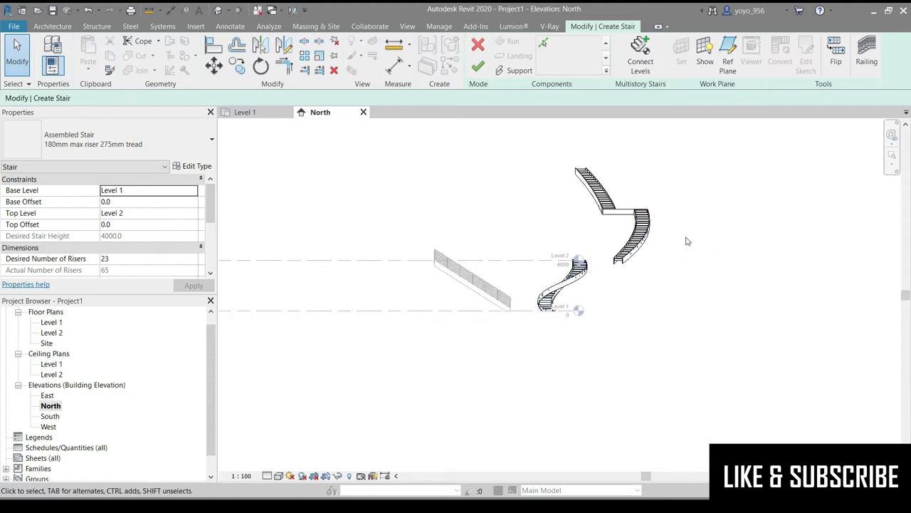
{"action": "left_click", "coordinate": [258, 115]}
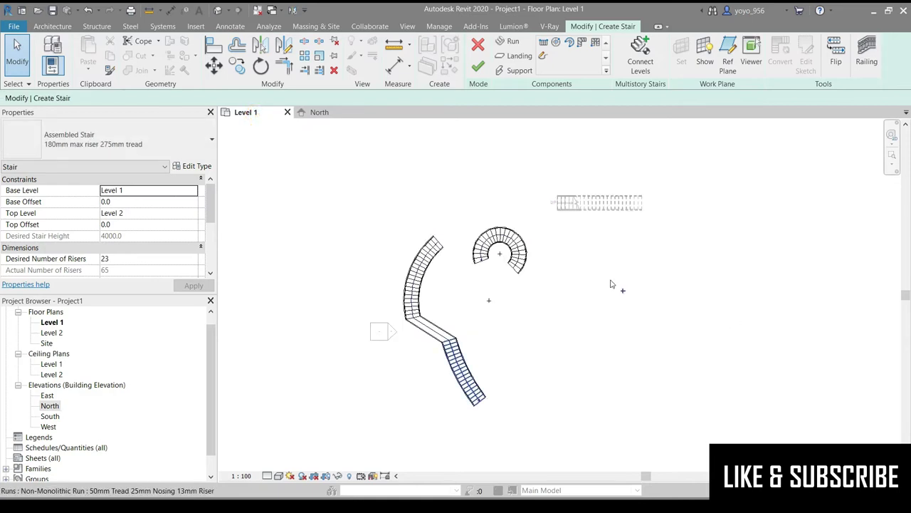
- Place an L-shaped stair right of the plan centre and check it in the North elevation
{"action": "scroll", "coordinate": [725, 266], "scroll_direction": "up", "scroll_amount": 1}
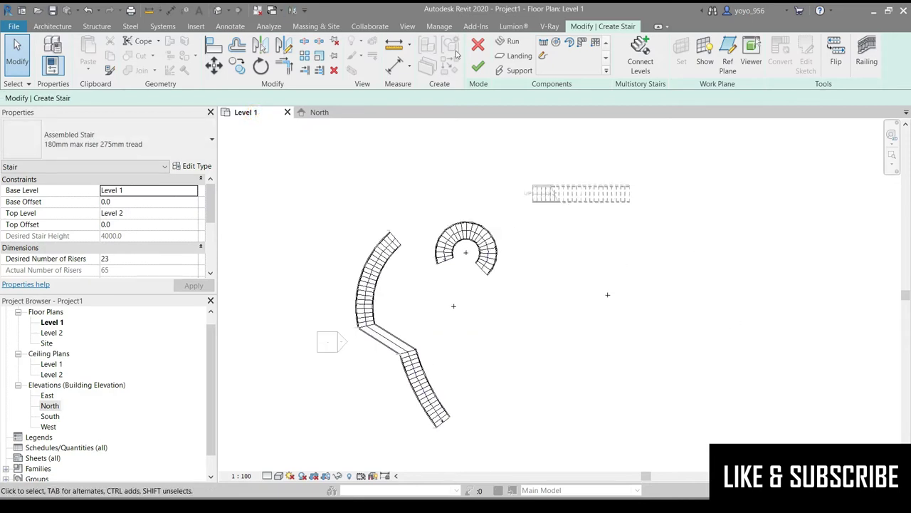
{"action": "left_click", "coordinate": [580, 44]}
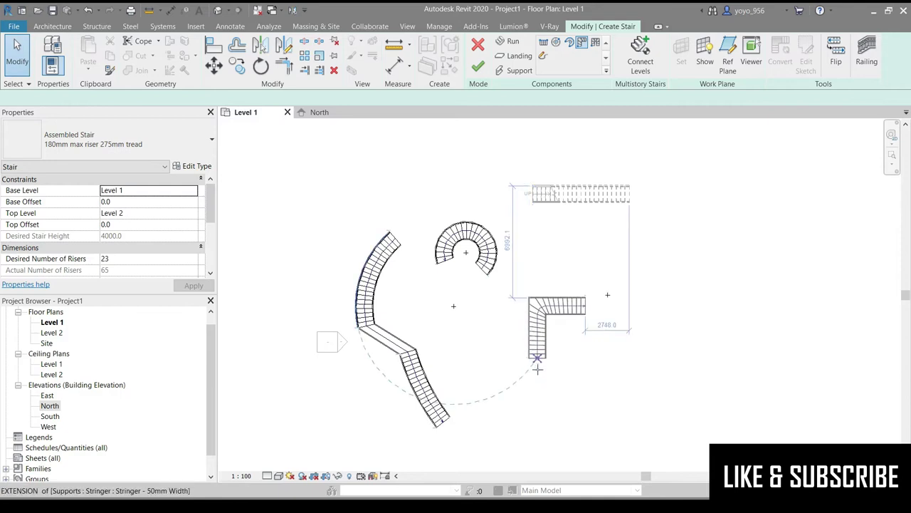
{"action": "left_click", "coordinate": [536, 376]}
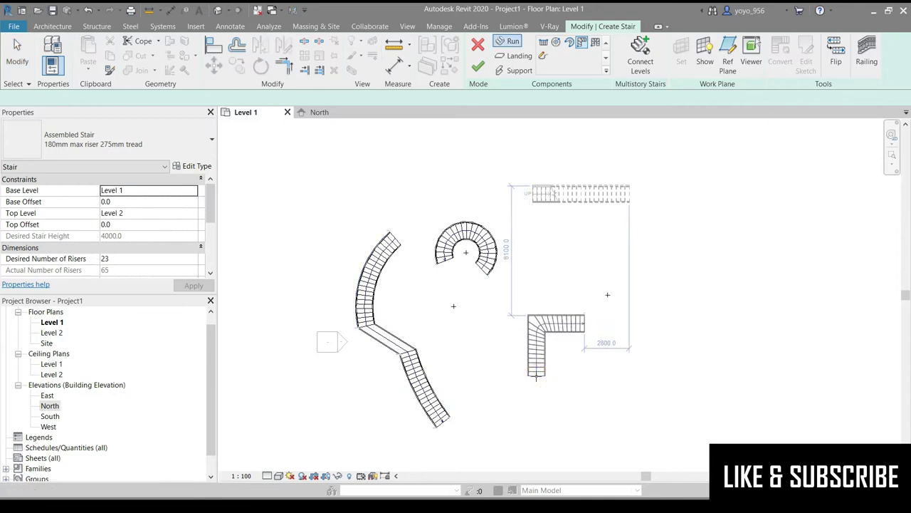
{"action": "key", "text": "Escape"}
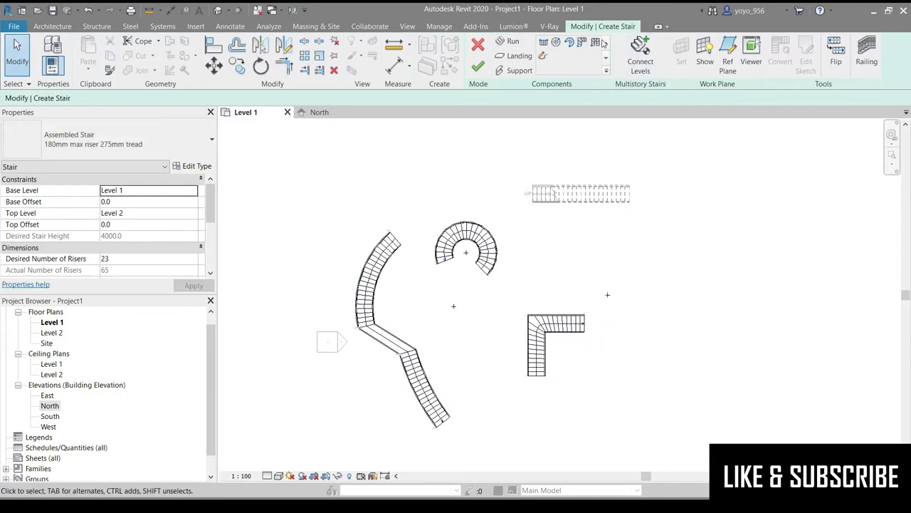
{"action": "left_click", "coordinate": [319, 114]}
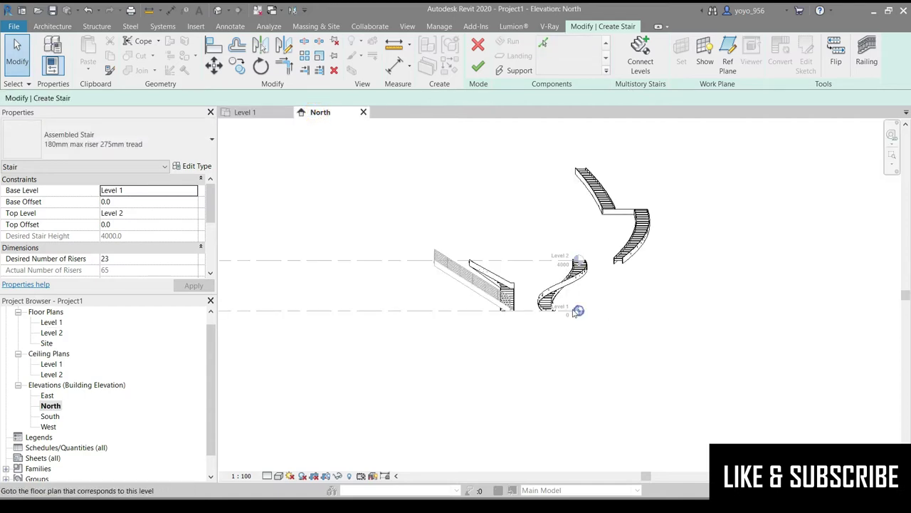
{"action": "scroll", "coordinate": [569, 306], "scroll_direction": "up", "scroll_amount": 2}
{"action": "scroll", "coordinate": [564, 295], "scroll_direction": "up", "scroll_amount": 2}
{"action": "scroll", "coordinate": [558, 285], "scroll_direction": "up", "scroll_amount": 2}
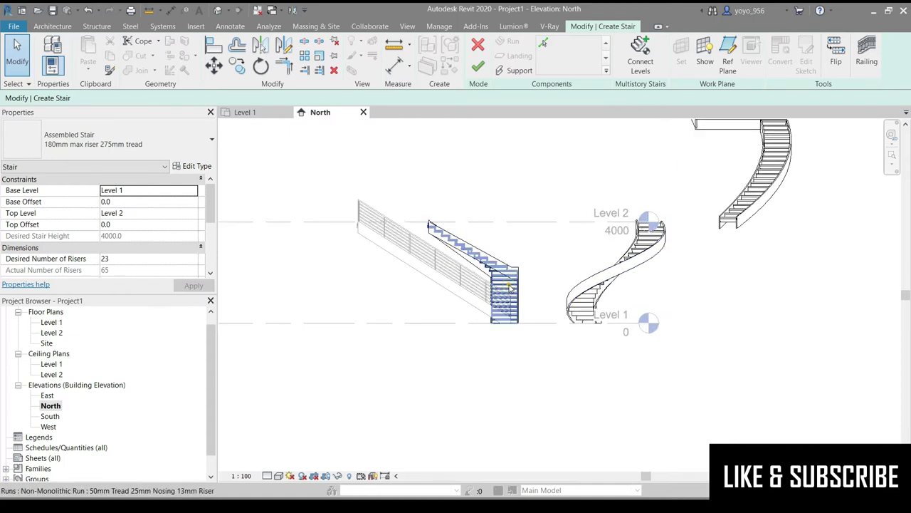
- Add a U-shaped stair at the far right of Level 1 and check it in the North elevation
{"action": "left_click", "coordinate": [246, 112]}
{"action": "scroll", "coordinate": [211, 247], "scroll_direction": "down", "scroll_amount": 1}
{"action": "scroll", "coordinate": [289, 297], "scroll_direction": "down", "scroll_amount": 1}
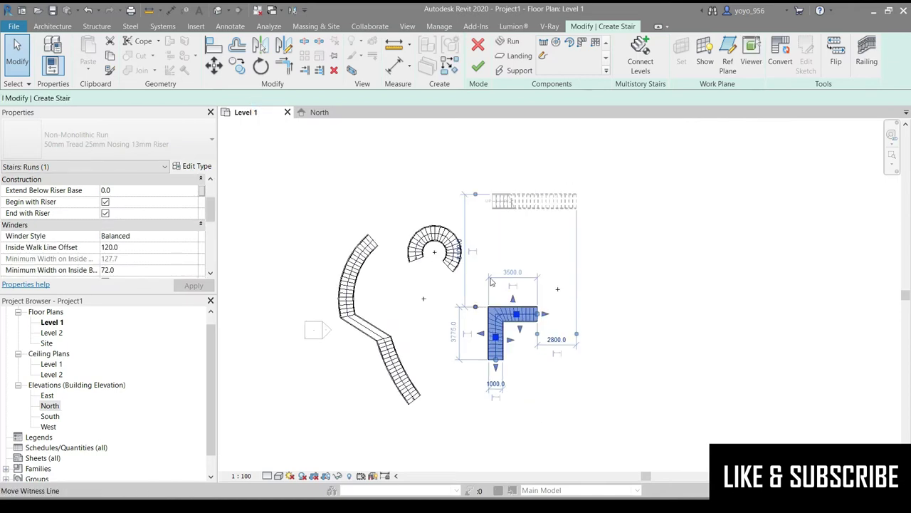
{"action": "left_click", "coordinate": [600, 45]}
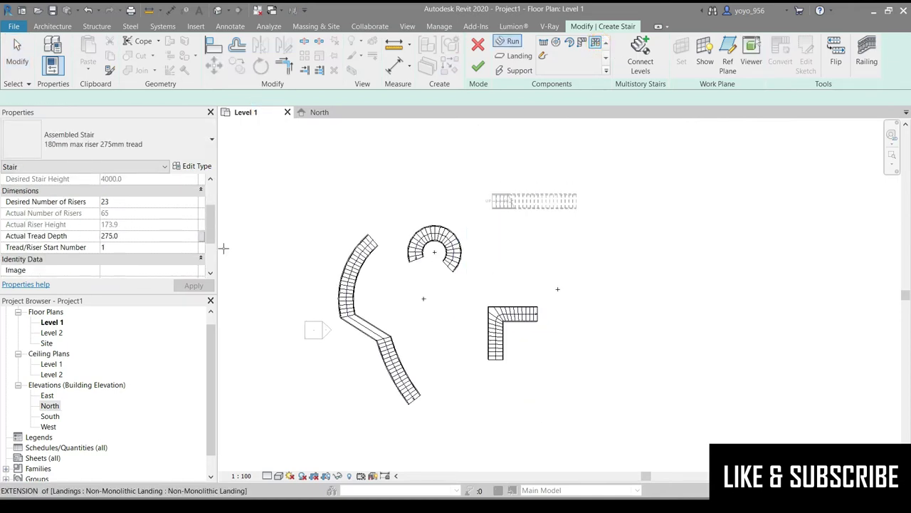
{"action": "scroll", "coordinate": [227, 247], "scroll_direction": "down", "scroll_amount": 1}
{"action": "left_click_drag", "start_coordinate": [525, 338], "coordinate": [588, 326]}
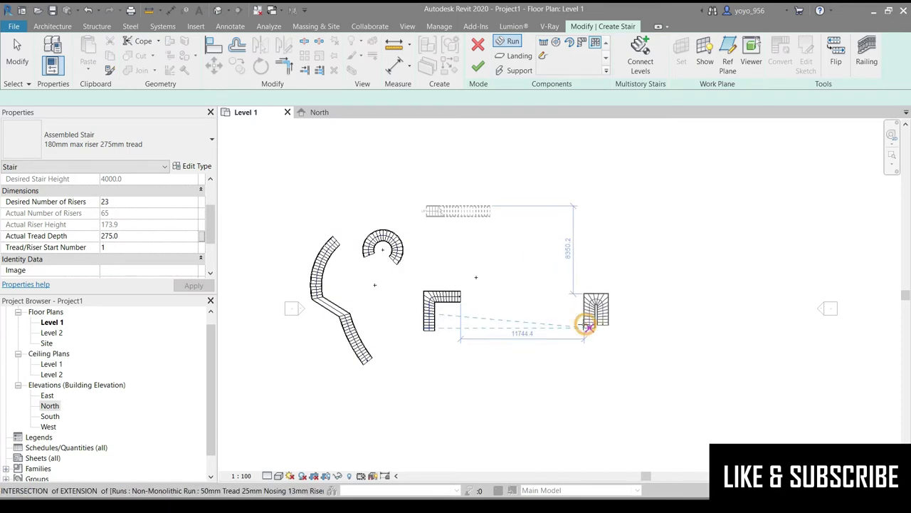
{"action": "key", "text": "Escape"}
{"action": "key", "text": "Escape"}
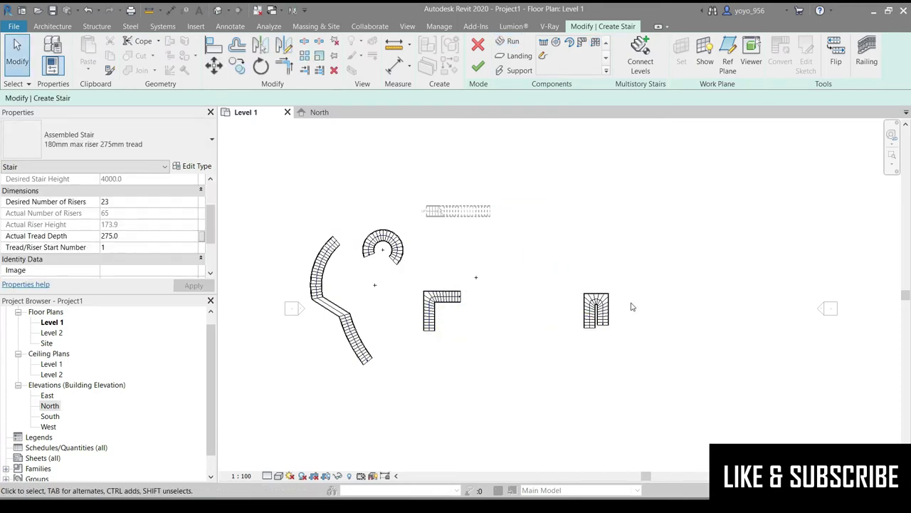
{"action": "left_click", "coordinate": [335, 112]}
{"action": "scroll", "coordinate": [631, 314], "scroll_direction": "down", "scroll_amount": 2}
{"action": "scroll", "coordinate": [641, 317], "scroll_direction": "down", "scroll_amount": 2}
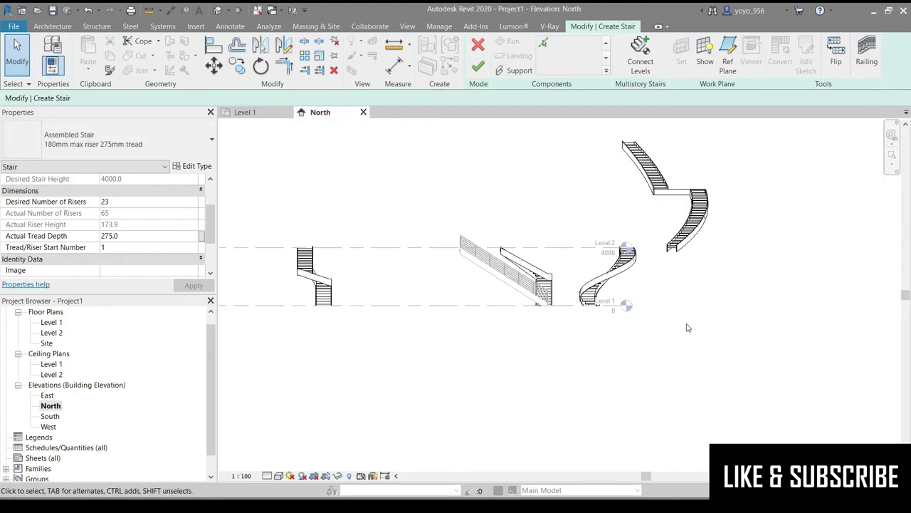
{"action": "scroll", "coordinate": [688, 328], "scroll_direction": "down", "scroll_amount": 1}
{"action": "scroll", "coordinate": [321, 282], "scroll_direction": "up", "scroll_amount": 1}
{"action": "scroll", "coordinate": [356, 307], "scroll_direction": "up", "scroll_amount": 1}
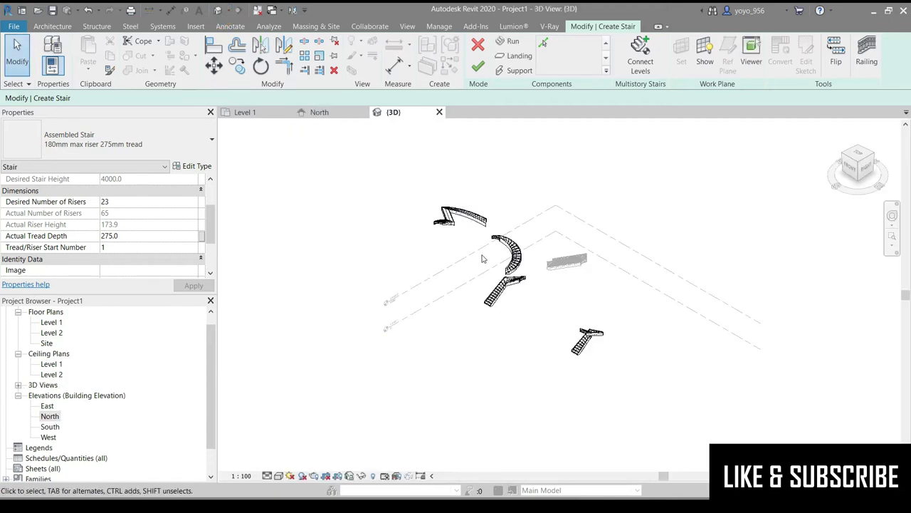
- Orbit the 3D view to inspect the stairs from different angles
{"action": "scroll", "coordinate": [481, 259], "scroll_direction": "up", "scroll_amount": 3}
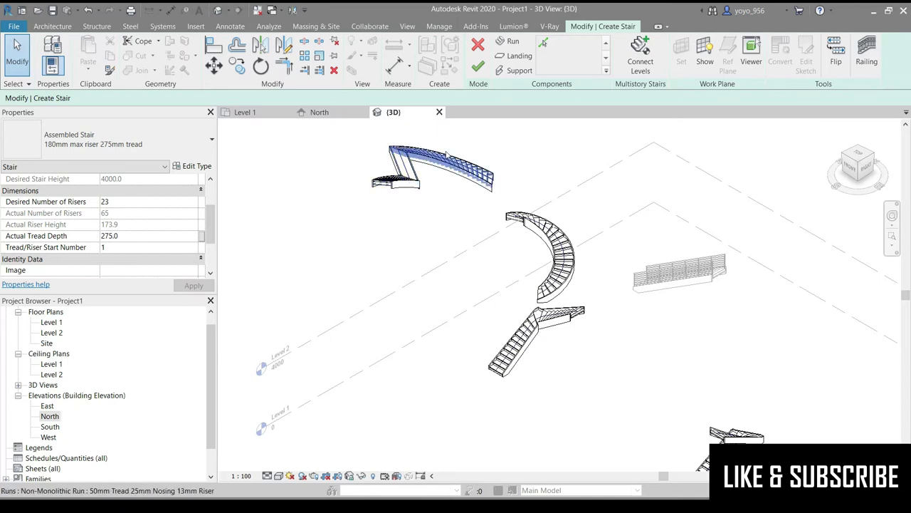
{"action": "scroll", "coordinate": [433, 287], "scroll_direction": "down", "scroll_amount": 1}
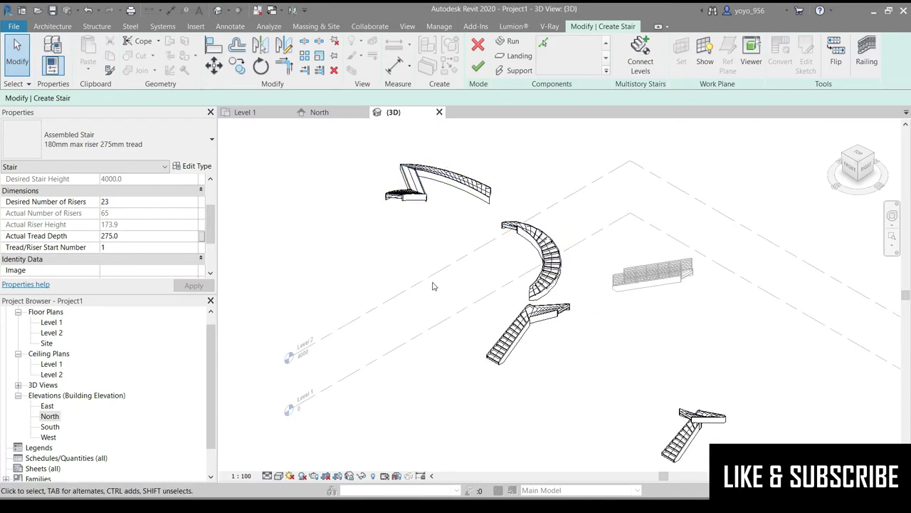
{"action": "scroll", "coordinate": [527, 314], "scroll_direction": "up", "scroll_amount": 2}
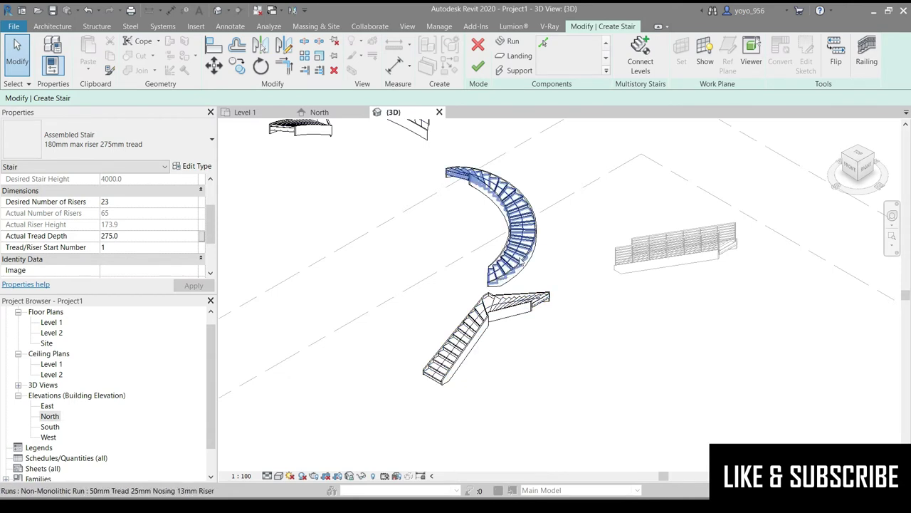
{"action": "middle_click_drag", "start_coordinate": [556, 314], "coordinate": [508, 369], "text": "shift"}
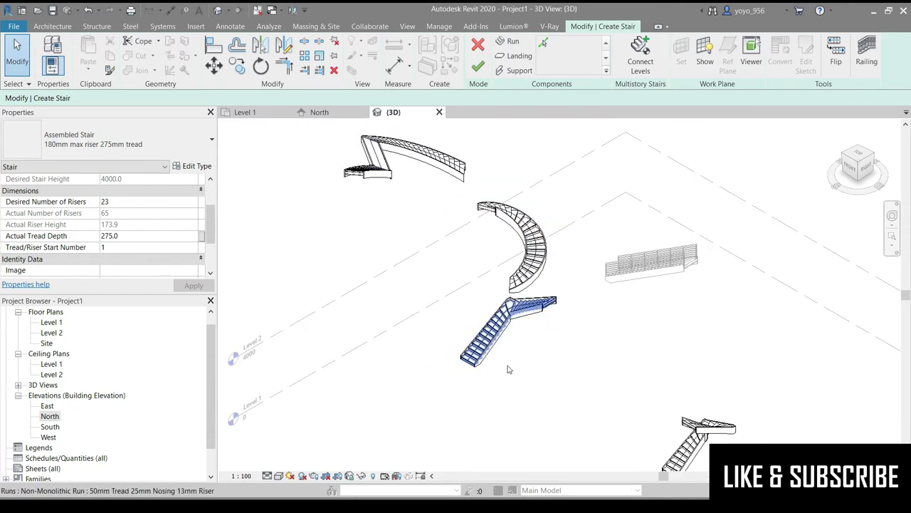
{"action": "scroll", "coordinate": [487, 290], "scroll_direction": "down", "scroll_amount": 3}
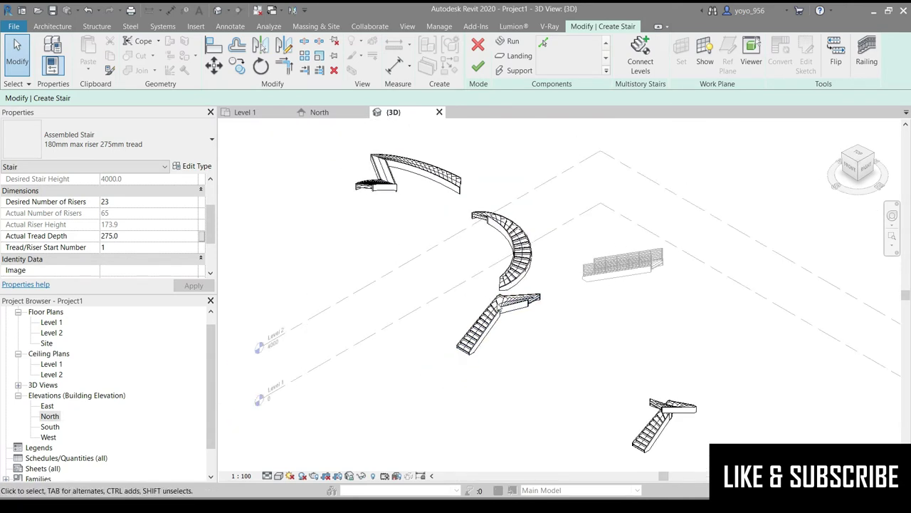
{"action": "middle_click_drag", "start_coordinate": [593, 358], "coordinate": [558, 289], "text": "shift"}
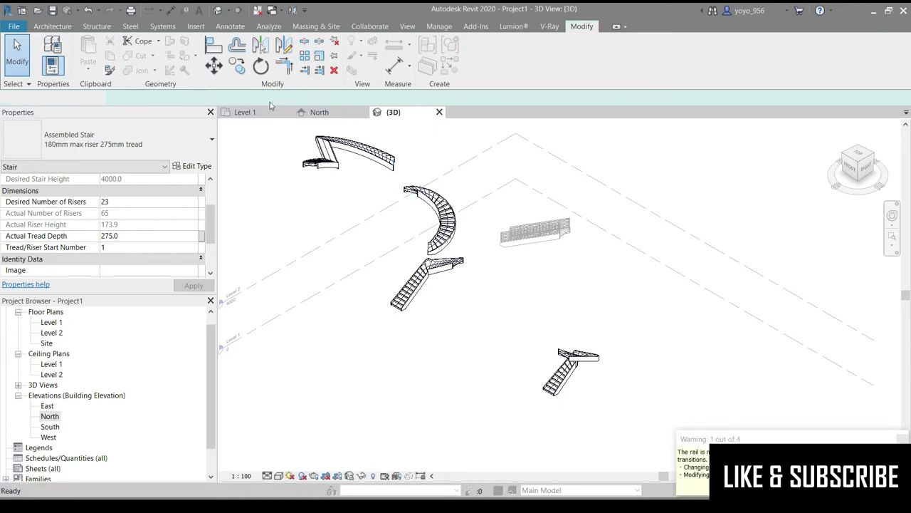
- Finish the stair edit to generate railings, dismiss the rail warning, and return to Level 1
{"action": "left_click", "coordinate": [792, 401]}
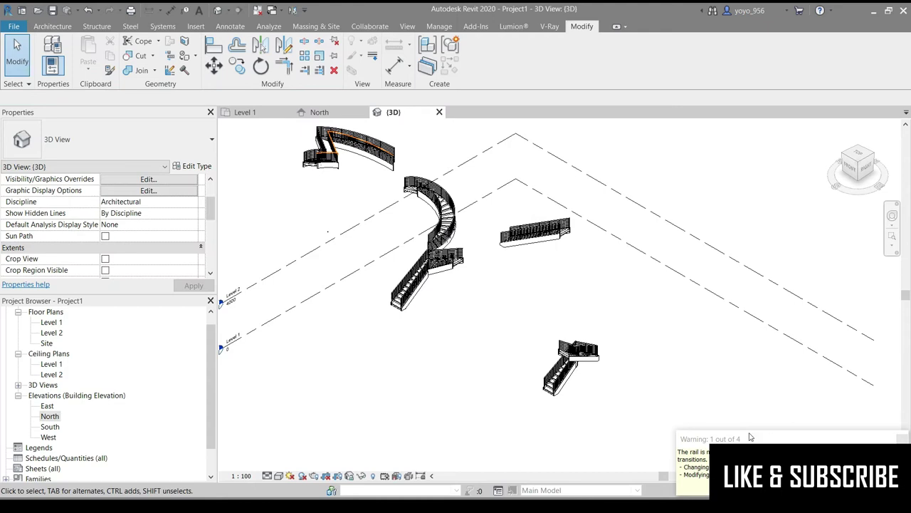
{"action": "left_click_drag", "start_coordinate": [746, 439], "coordinate": [698, 360]}
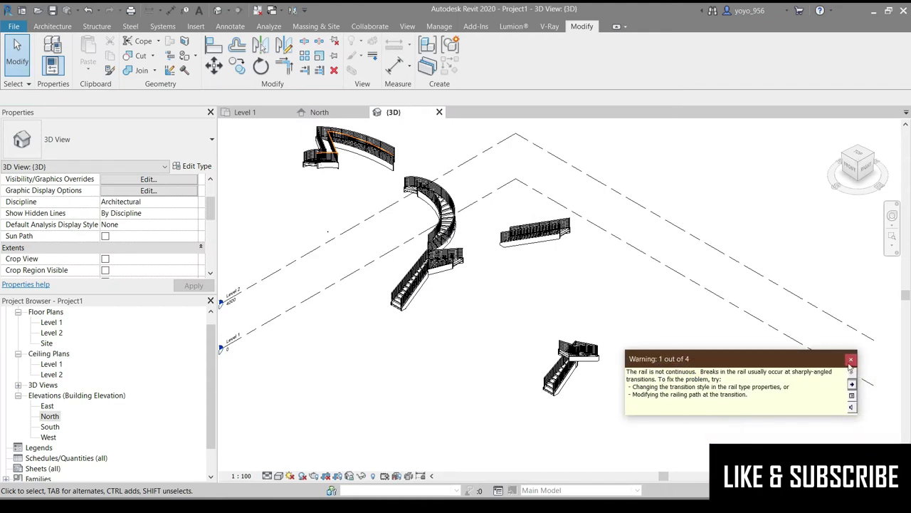
{"action": "left_click", "coordinate": [850, 361]}
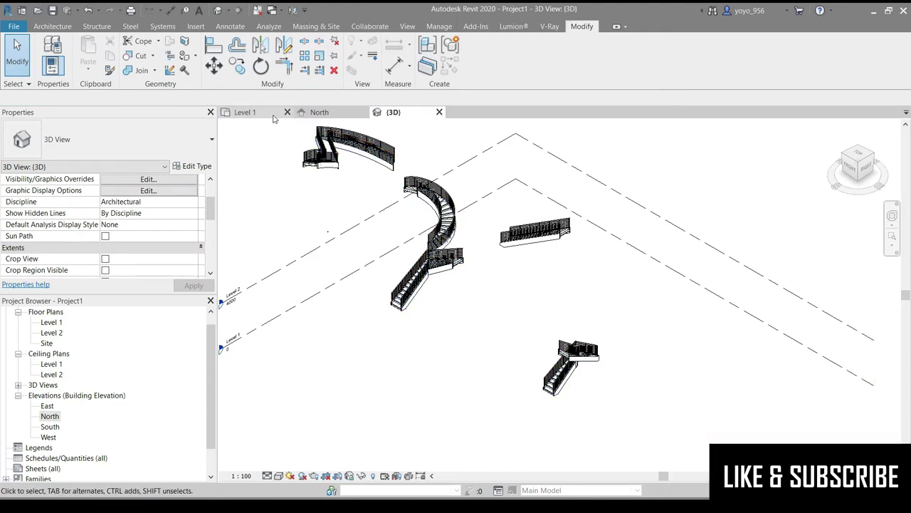
{"action": "left_click", "coordinate": [245, 113]}
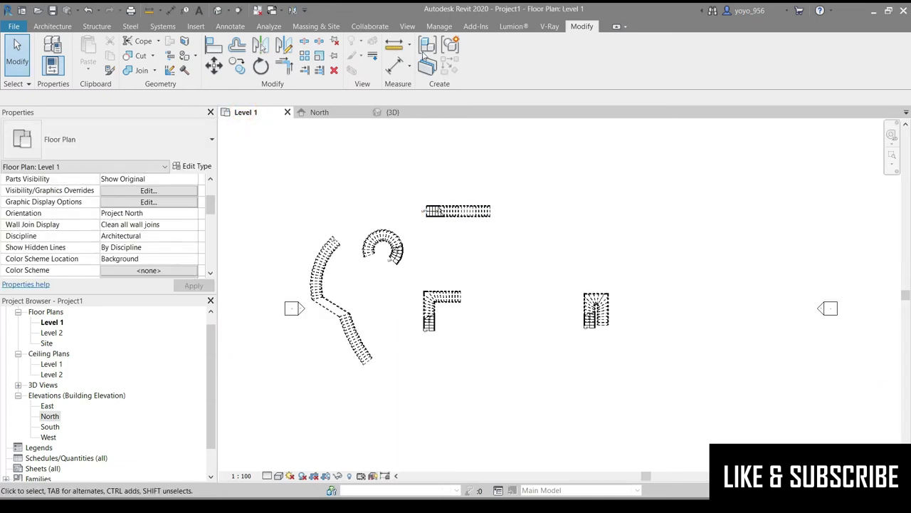
- Start a new stair and place a full-circle 23-riser spiral run above the plan centre
{"action": "left_click", "coordinate": [53, 27]}
{"action": "left_click", "coordinate": [437, 59]}
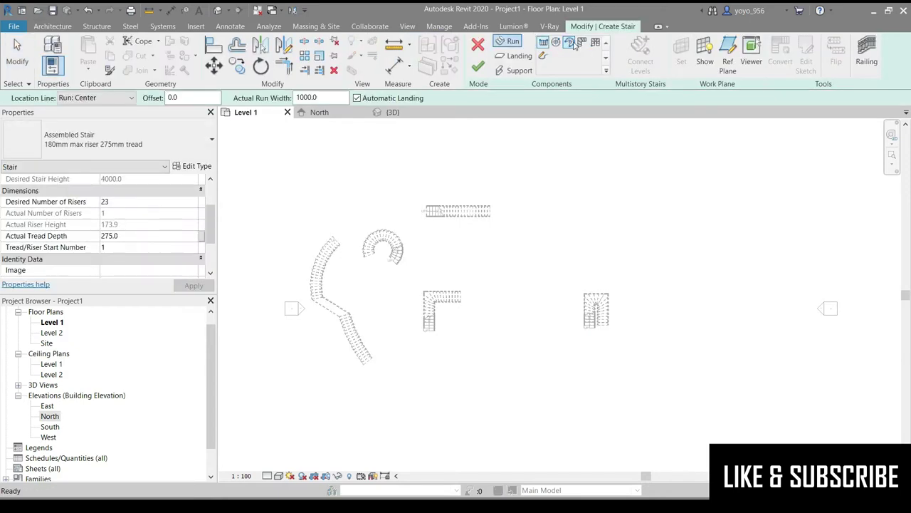
{"action": "left_click", "coordinate": [556, 42]}
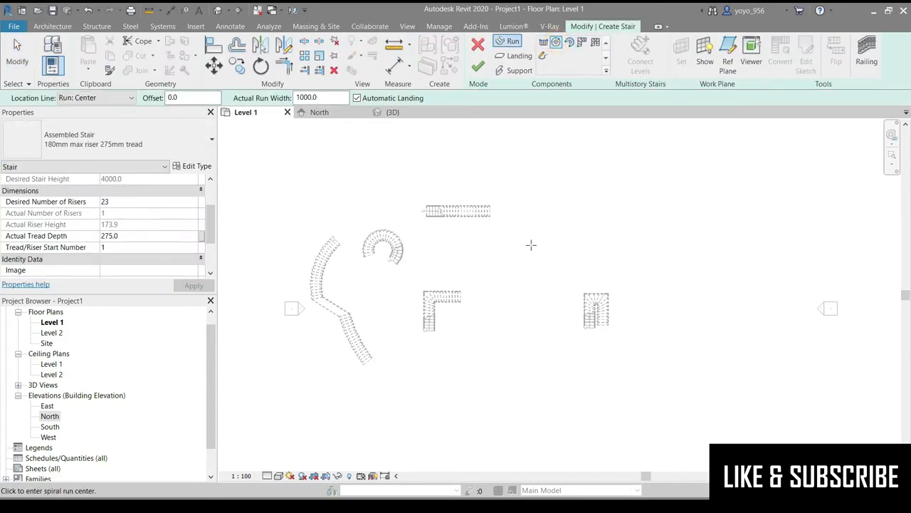
{"action": "left_click", "coordinate": [531, 243]}
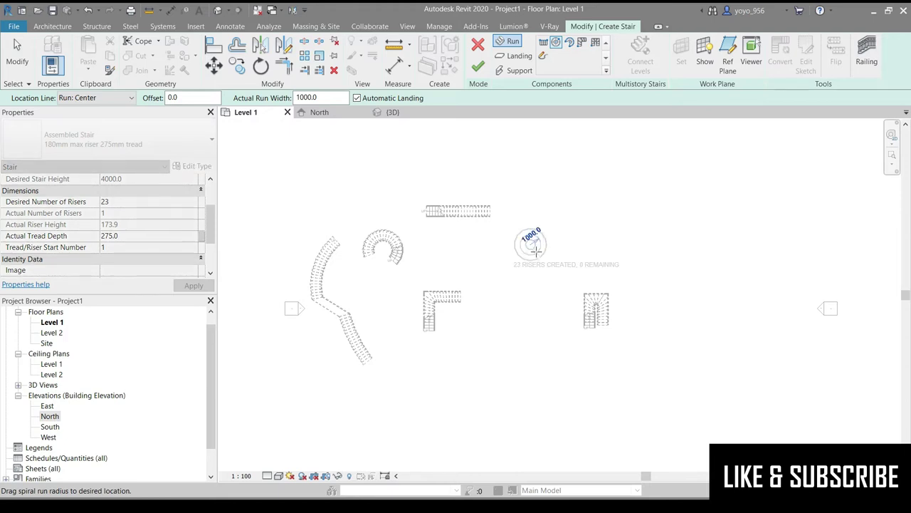
{"action": "left_click", "coordinate": [536, 254]}
{"action": "key", "text": "Escape"}
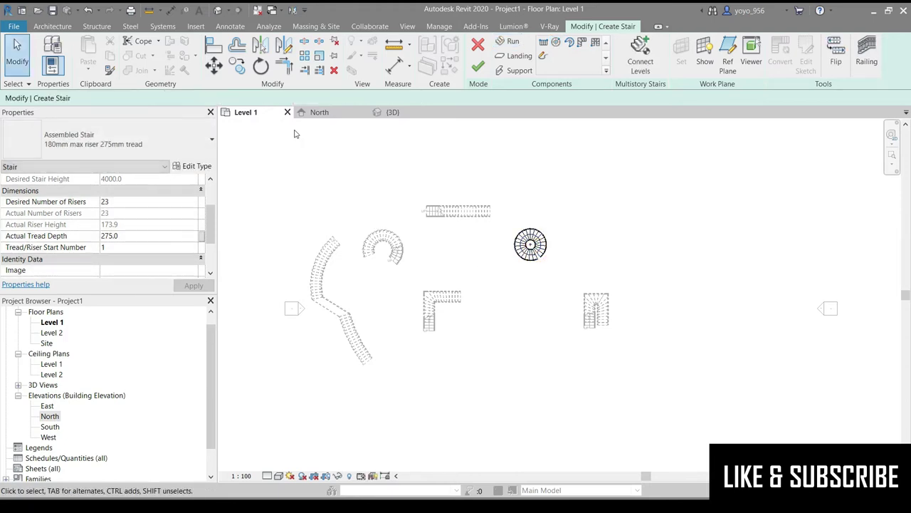
- Orbit the 3D view to inspect the new spiral stair from above and side-on
{"action": "left_click", "coordinate": [390, 113]}
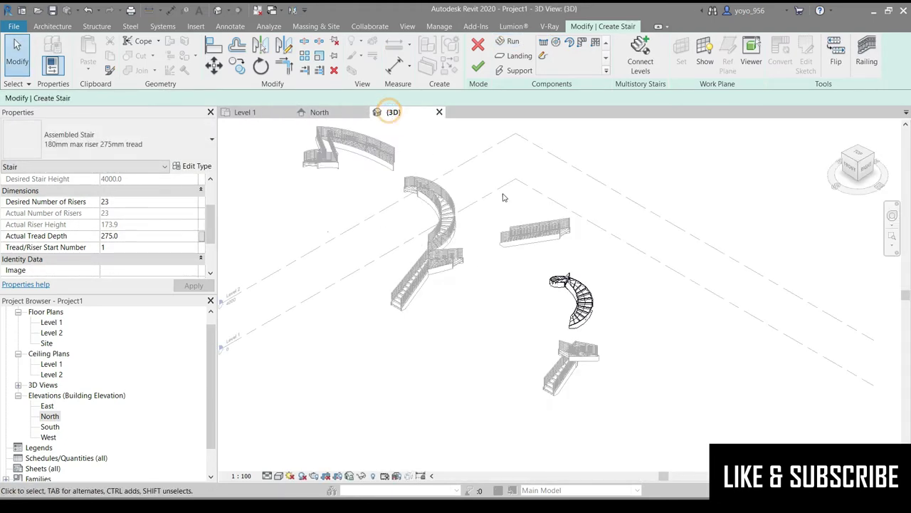
{"action": "scroll", "coordinate": [588, 346], "scroll_direction": "up", "scroll_amount": 2}
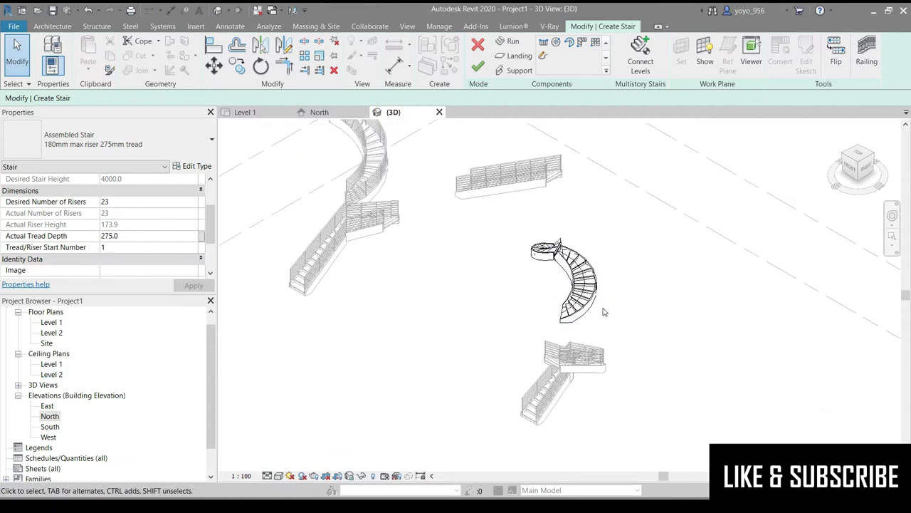
{"action": "middle_click_drag", "start_coordinate": [563, 246], "coordinate": [652, 285], "text": "shift"}
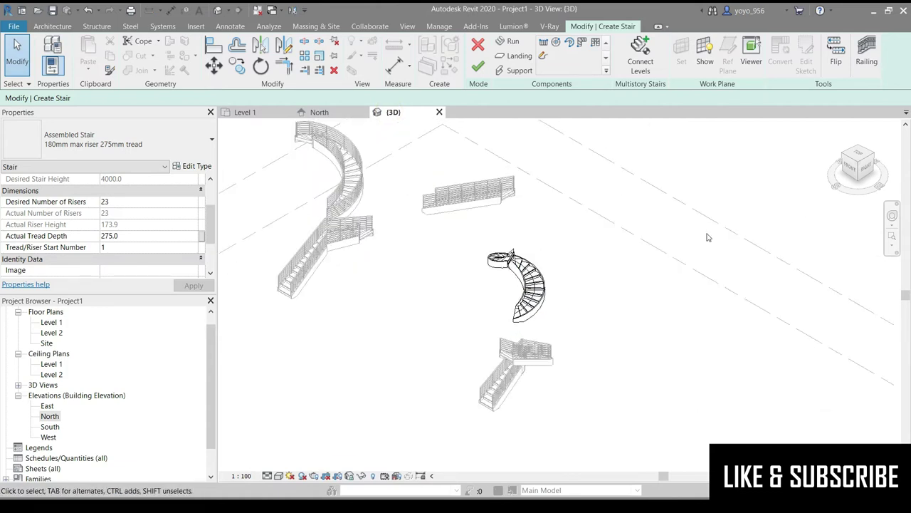
{"action": "left_click_drag", "start_coordinate": [867, 175], "coordinate": [833, 178]}
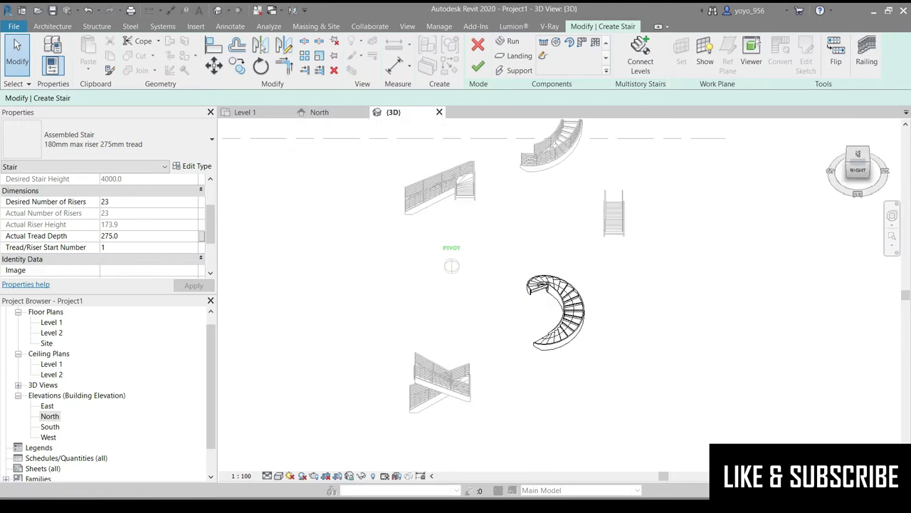
{"action": "middle_click_drag", "start_coordinate": [452, 266], "coordinate": [513, 274], "text": "shift"}
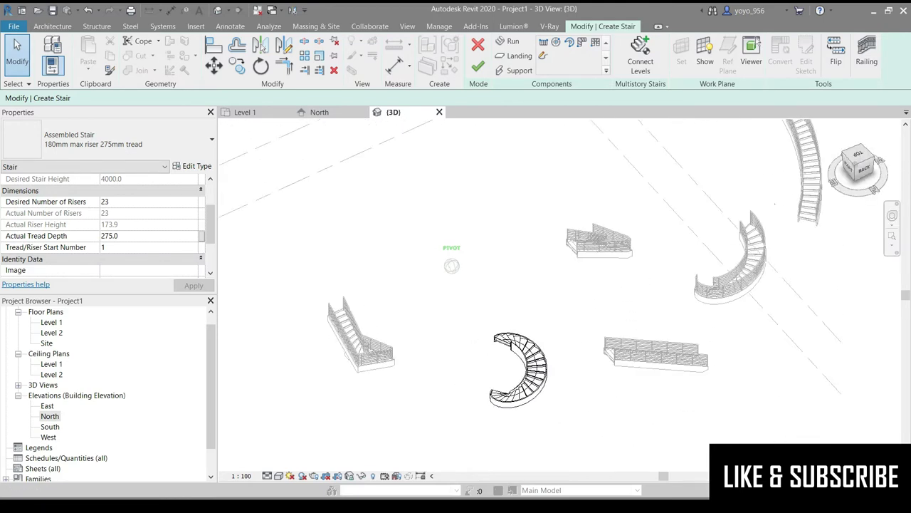
{"action": "middle_click_drag", "start_coordinate": [451, 266], "coordinate": [498, 265], "text": "shift"}
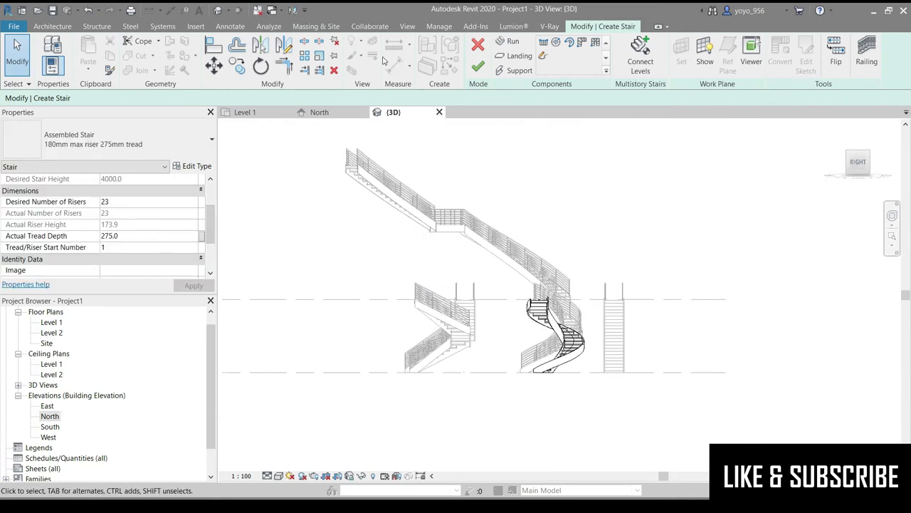
- Check the stairs in the North elevation and finish the spiral stair edit
{"action": "left_click", "coordinate": [320, 112]}
{"action": "scroll", "coordinate": [527, 303], "scroll_direction": "up", "scroll_amount": 2}
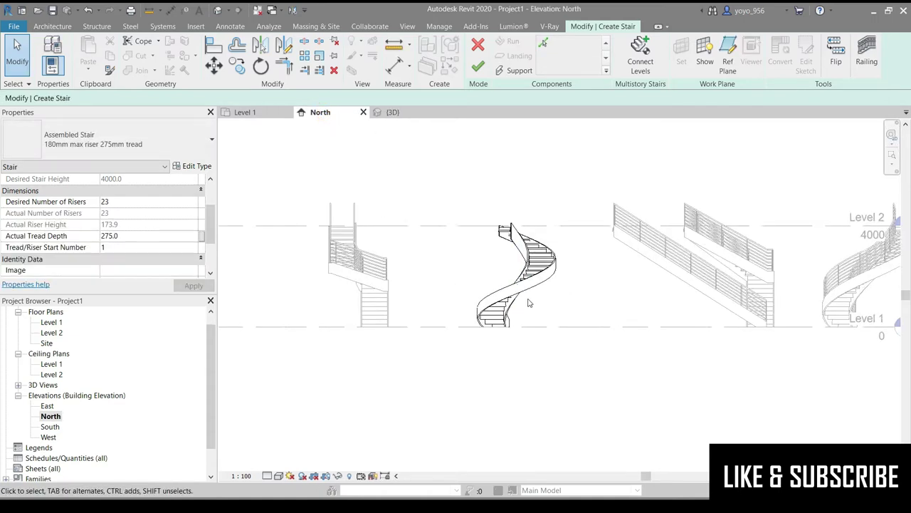
{"action": "scroll", "coordinate": [476, 338], "scroll_direction": "down", "scroll_amount": 2}
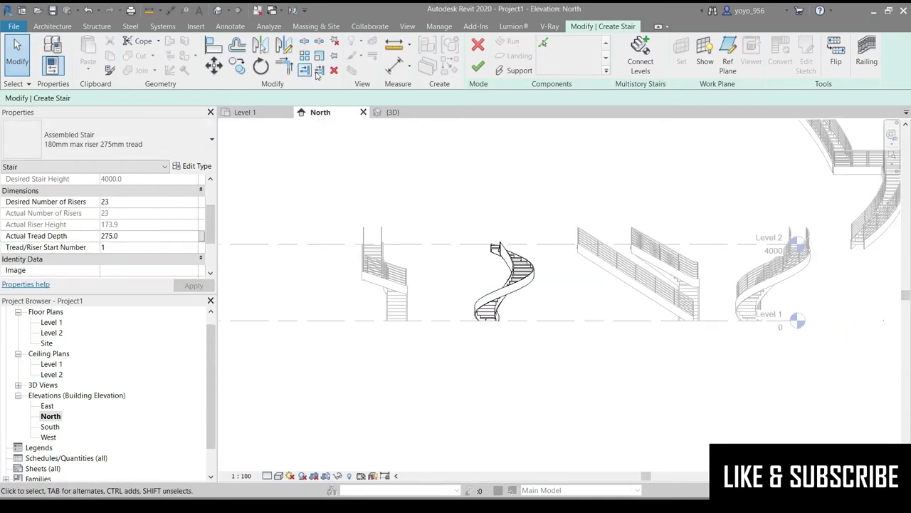
{"action": "left_click", "coordinate": [477, 69]}
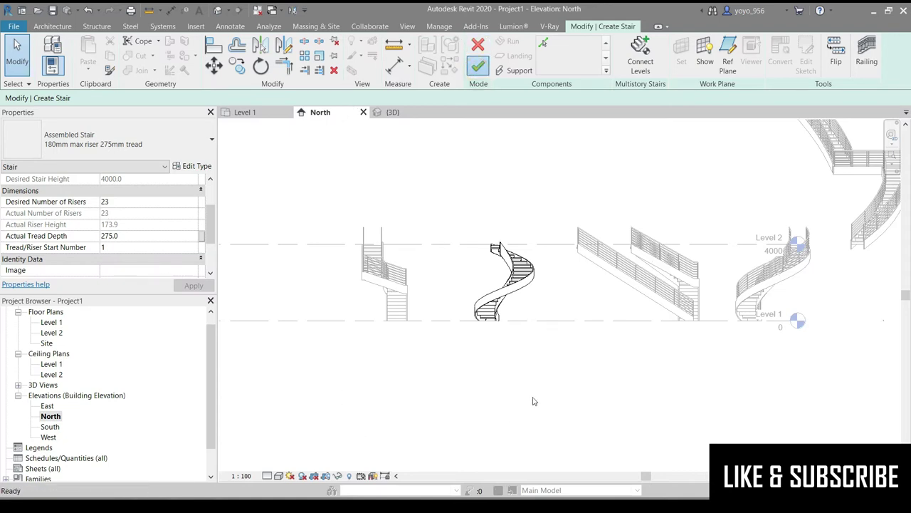
{"action": "scroll", "coordinate": [561, 330], "scroll_direction": "down", "scroll_amount": 2}
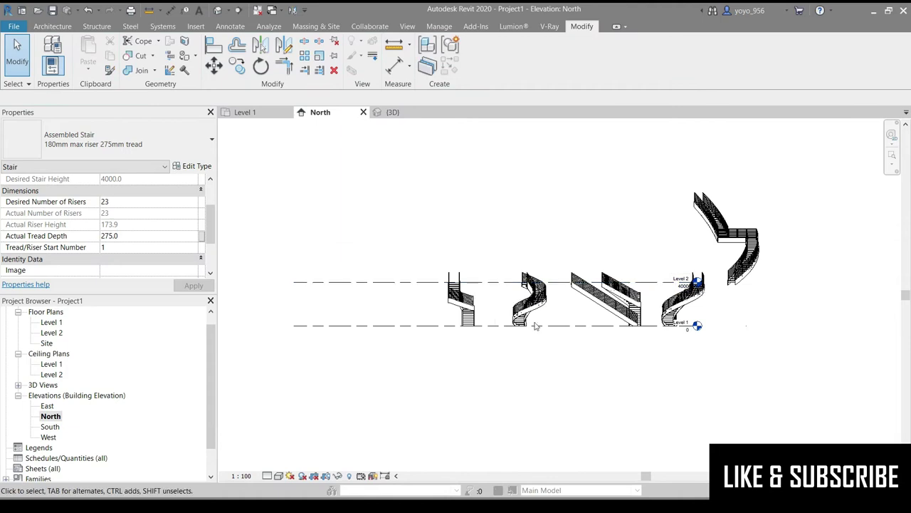
- Return to the Level 1 plan and start a new stair with the straight run shape
{"action": "left_click", "coordinate": [245, 112]}
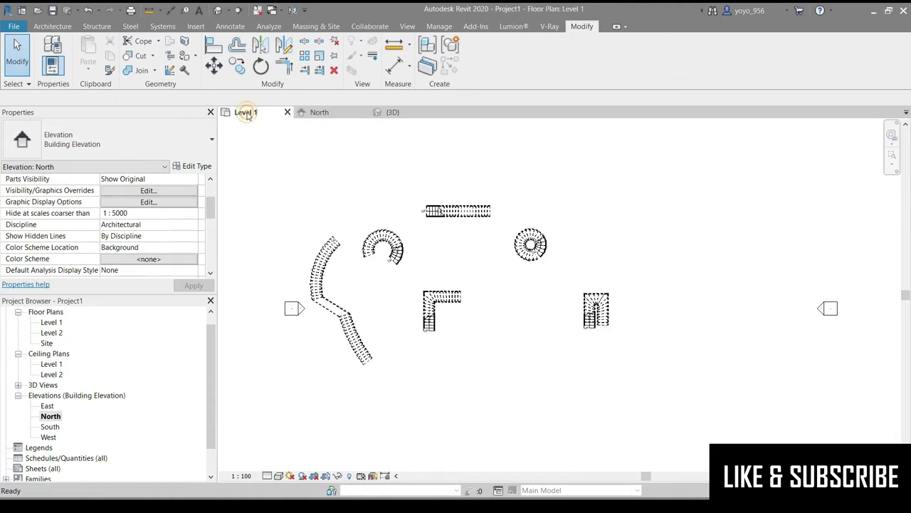
{"action": "scroll", "coordinate": [413, 203], "scroll_direction": "down", "scroll_amount": 1}
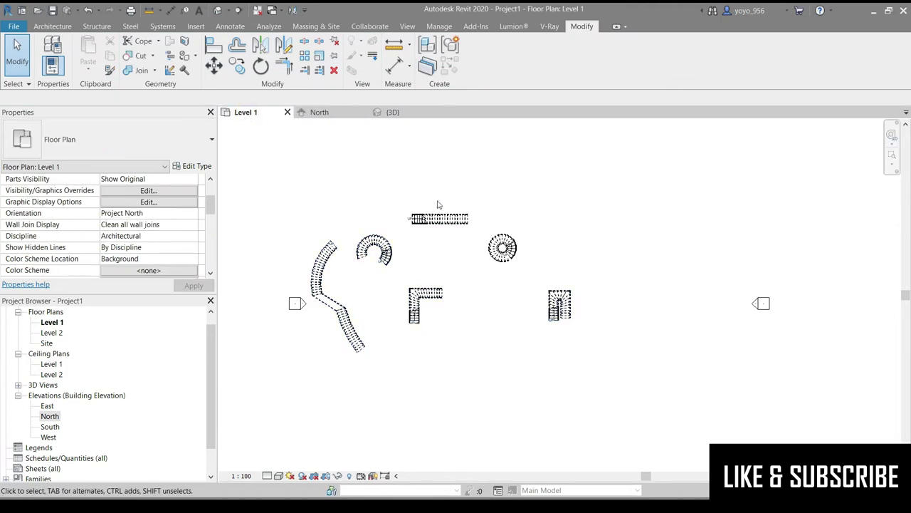
{"action": "left_click", "coordinate": [52, 26]}
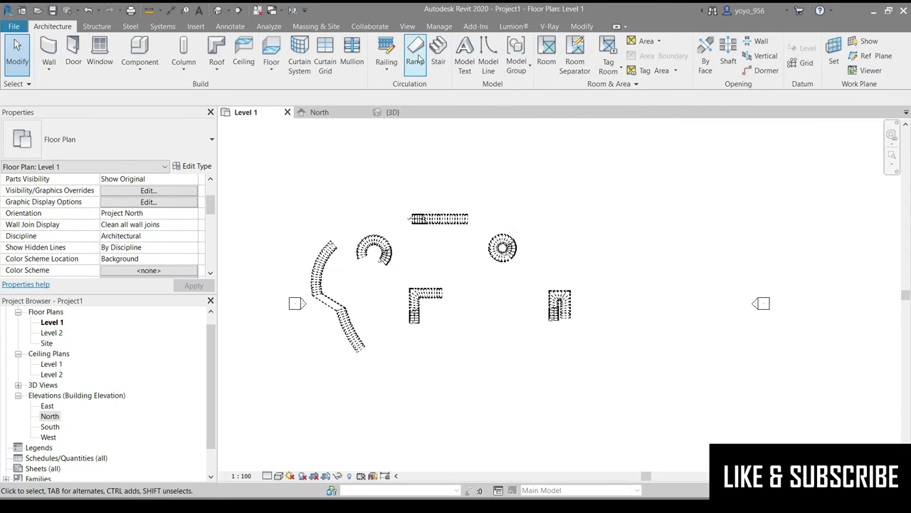
{"action": "left_click", "coordinate": [448, 56]}
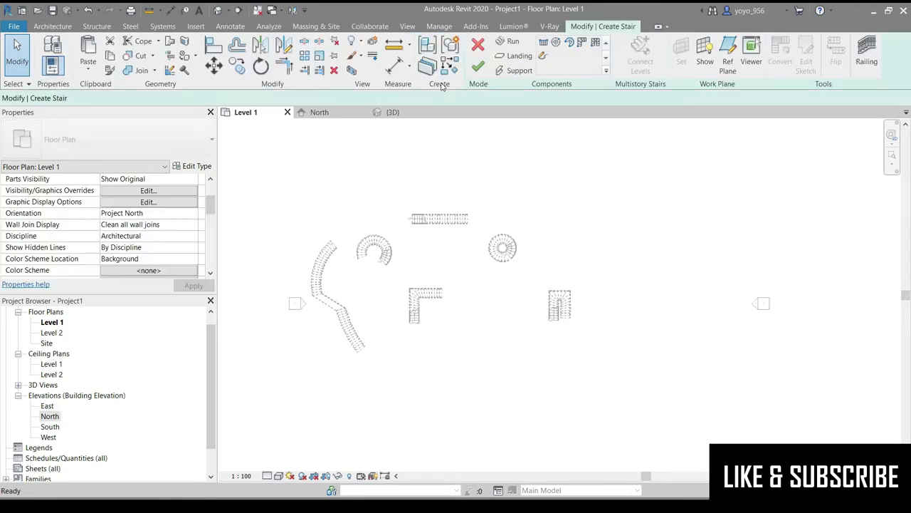
{"action": "left_click", "coordinate": [546, 43]}
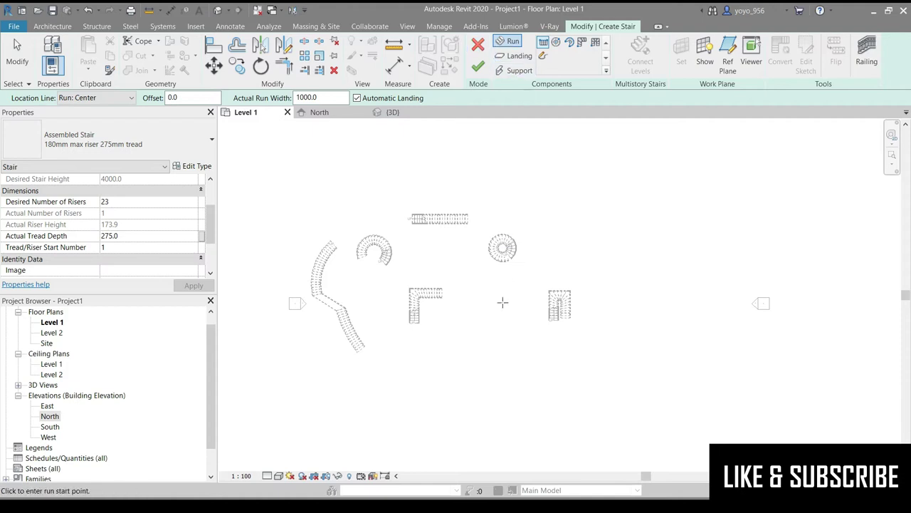
- Draw a 9-riser first run and a parallel second run below the other stairs, completing 23 risers
{"action": "left_click", "coordinate": [516, 359]}
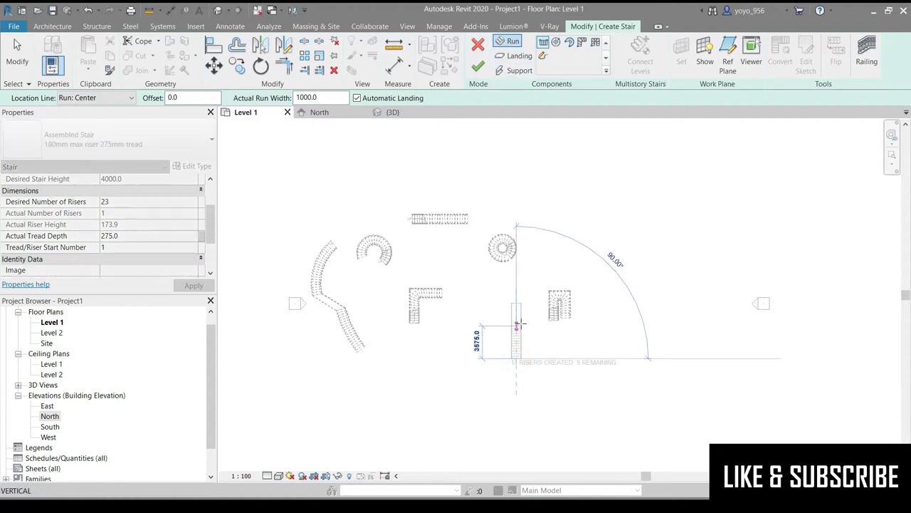
{"action": "left_click", "coordinate": [517, 336]}
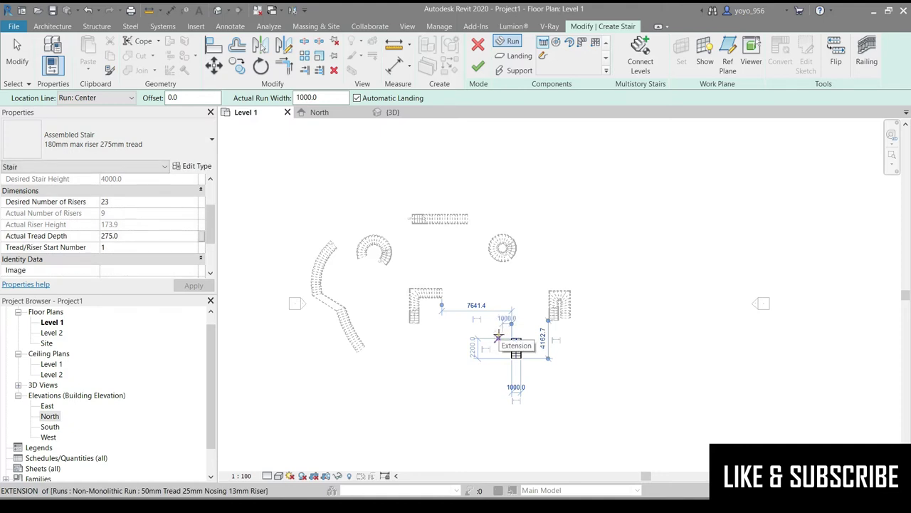
{"action": "left_click", "coordinate": [498, 337]}
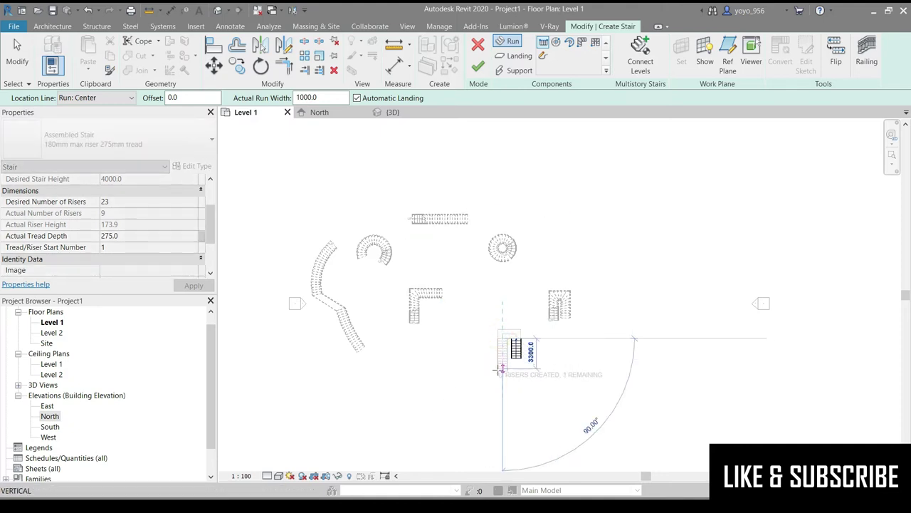
{"action": "left_click", "coordinate": [502, 371]}
{"action": "scroll", "coordinate": [544, 388], "scroll_direction": "up", "scroll_amount": 3}
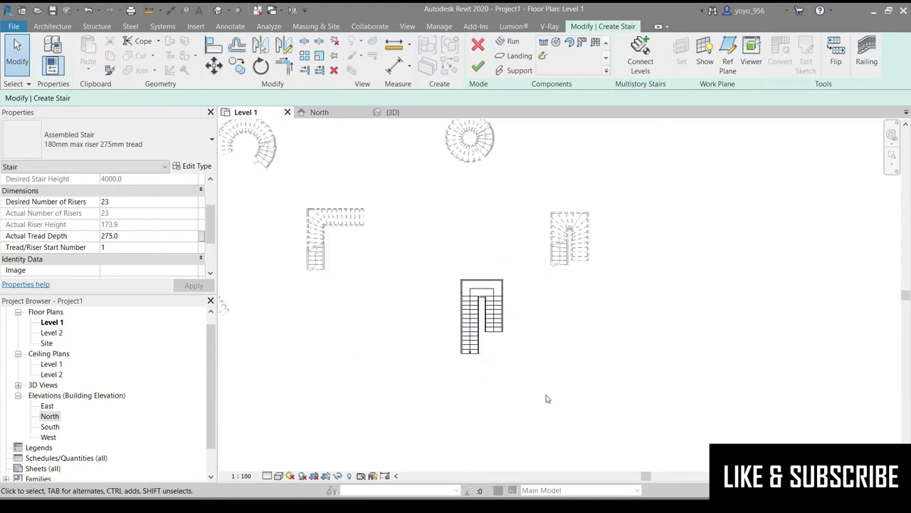
{"action": "scroll", "coordinate": [545, 396], "scroll_direction": "up", "scroll_amount": 1}
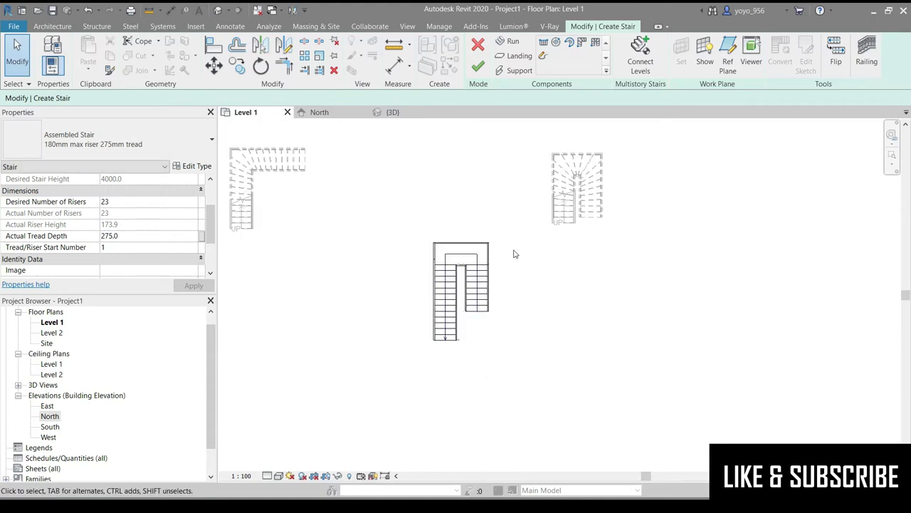
{"action": "scroll", "coordinate": [431, 256], "scroll_direction": "up", "scroll_amount": 1}
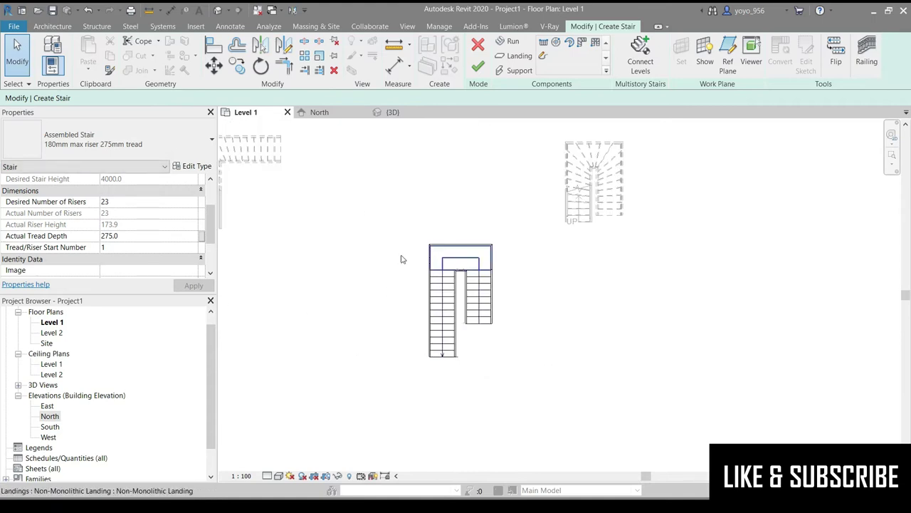
{"action": "scroll", "coordinate": [379, 264], "scroll_direction": "up", "scroll_amount": 1}
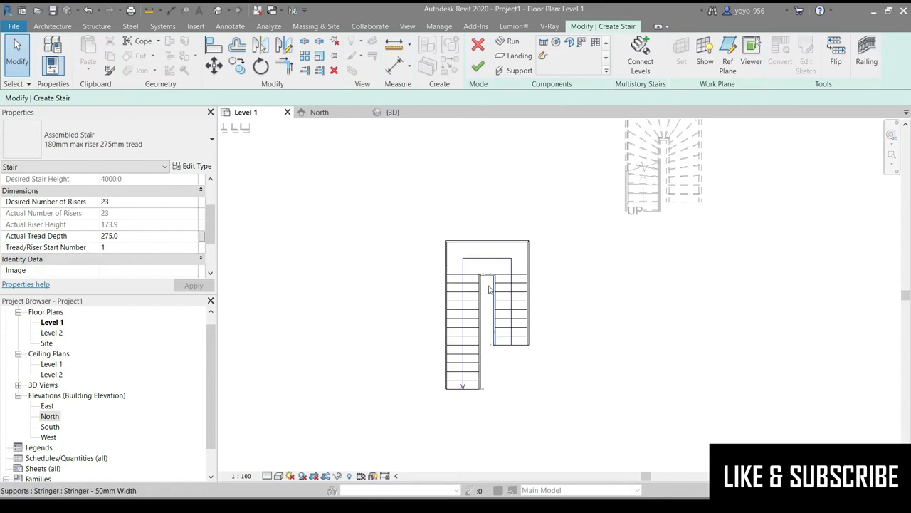
{"action": "scroll", "coordinate": [481, 282], "scroll_direction": "down", "scroll_amount": 1}
{"action": "scroll", "coordinate": [463, 299], "scroll_direction": "down", "scroll_amount": 2}
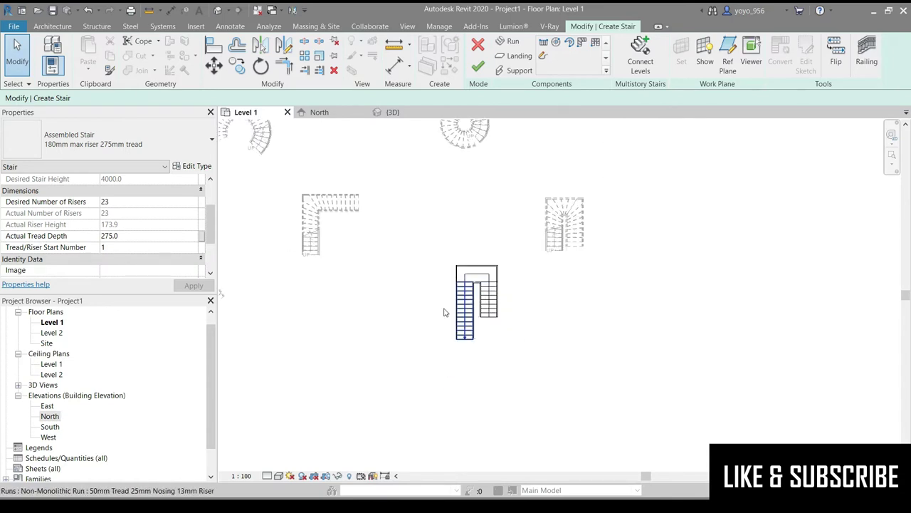
{"action": "scroll", "coordinate": [430, 324], "scroll_direction": "down", "scroll_amount": 2}
{"action": "scroll", "coordinate": [409, 379], "scroll_direction": "down", "scroll_amount": 3}
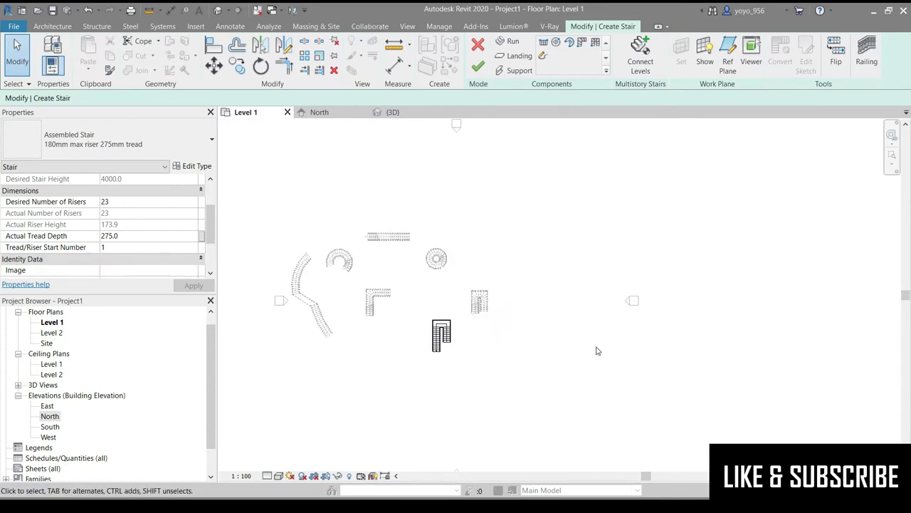
- Finish the U-shaped stair, dismiss the railing continuity warning, and begin another stair
{"action": "left_click", "coordinate": [480, 67]}
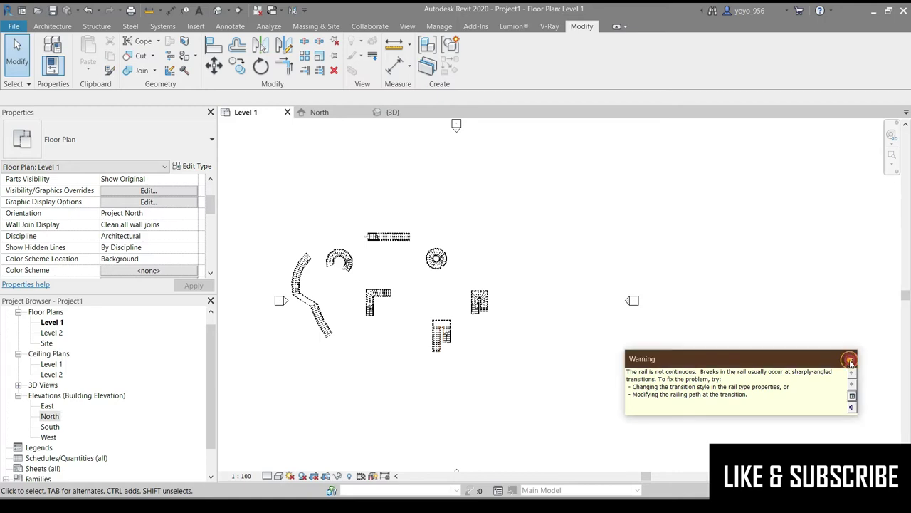
{"action": "left_click", "coordinate": [851, 360]}
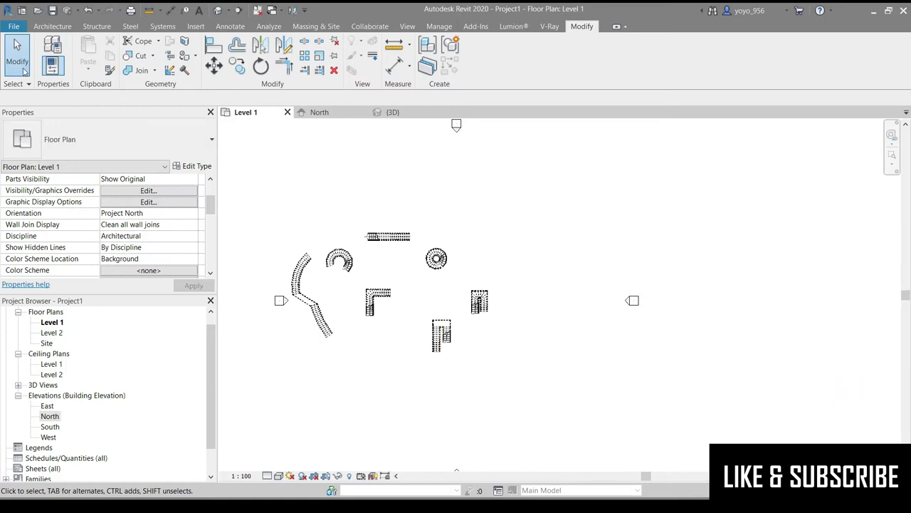
{"action": "left_click", "coordinate": [38, 28]}
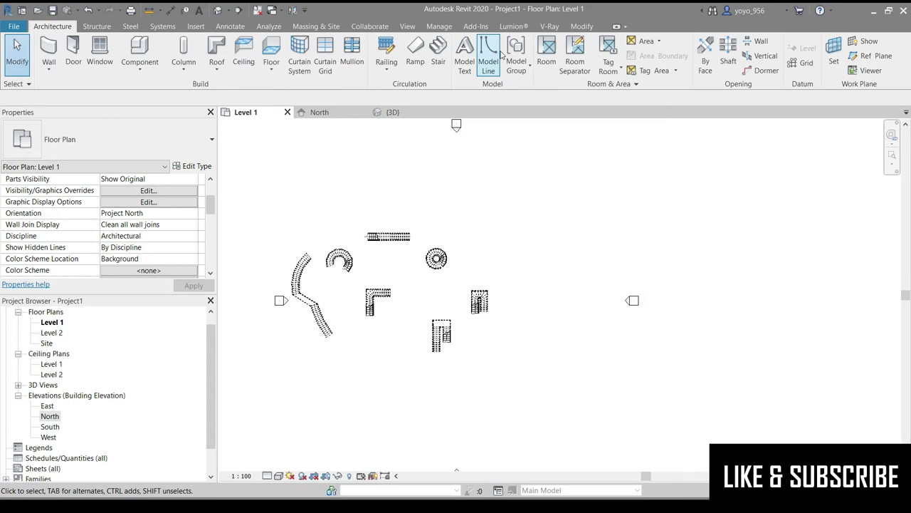
{"action": "left_click", "coordinate": [438, 63]}
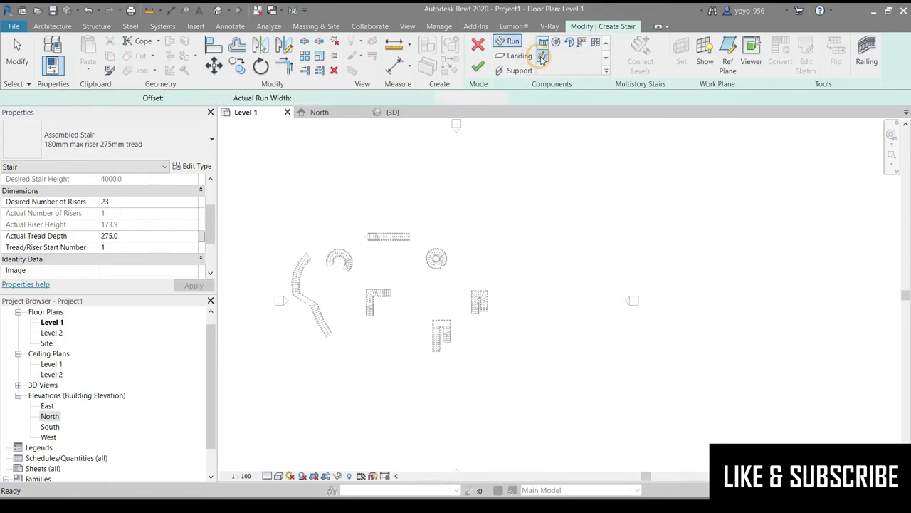
- Sketch a 2000 by 9000 rectangular run boundary, then discard that sketch
{"action": "left_click", "coordinate": [542, 57]}
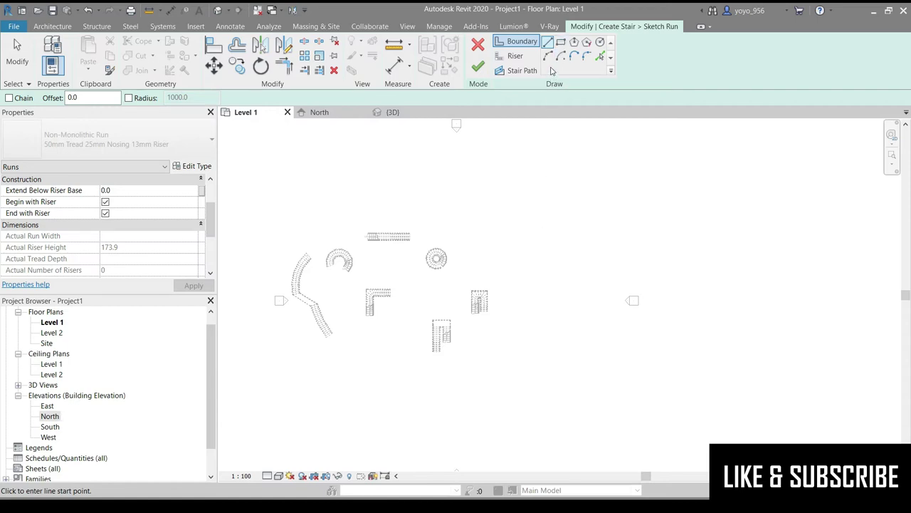
{"action": "left_click", "coordinate": [561, 43]}
{"action": "left_click", "coordinate": [565, 244]}
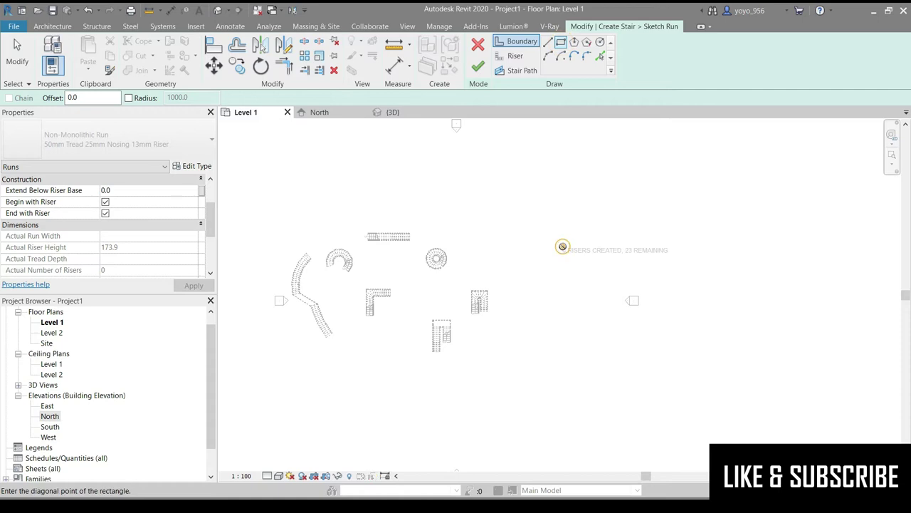
{"action": "left_click", "coordinate": [577, 310]}
{"action": "scroll", "coordinate": [572, 340], "scroll_direction": "up", "scroll_amount": 2}
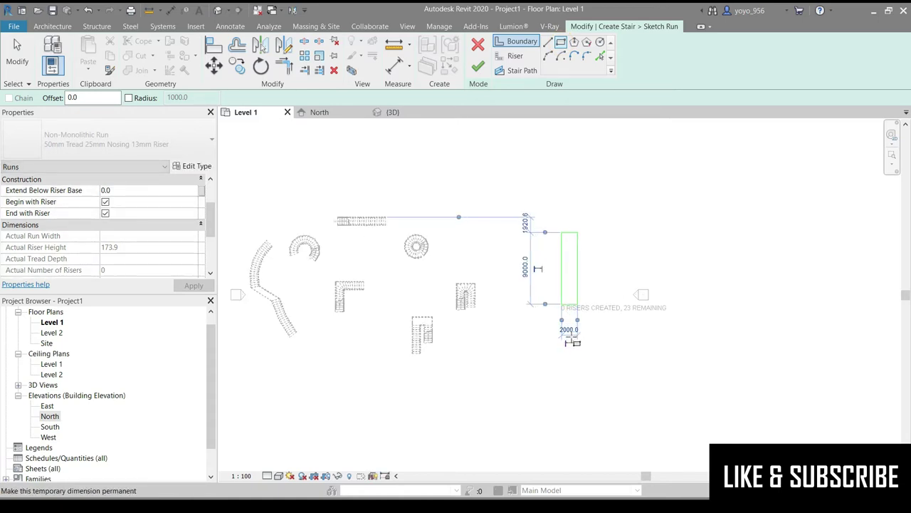
{"action": "scroll", "coordinate": [589, 285], "scroll_direction": "up", "scroll_amount": 1}
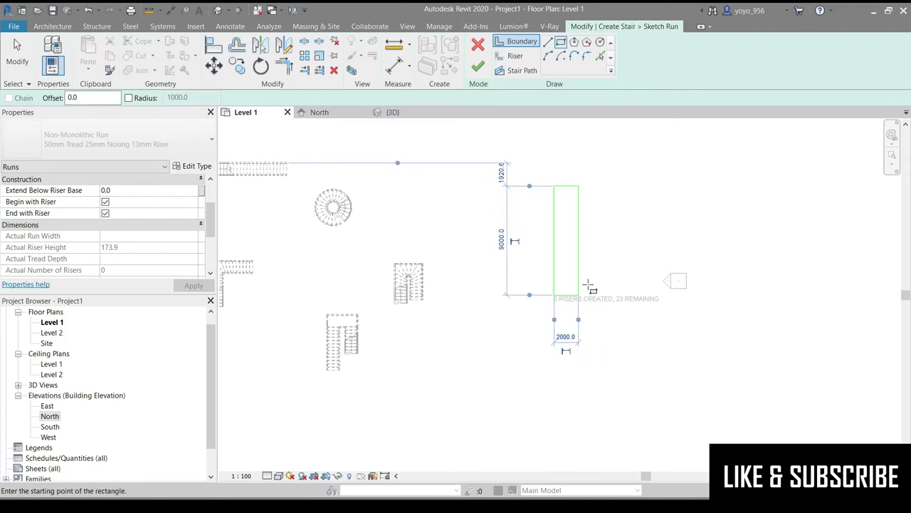
{"action": "scroll", "coordinate": [587, 291], "scroll_direction": "up", "scroll_amount": 1}
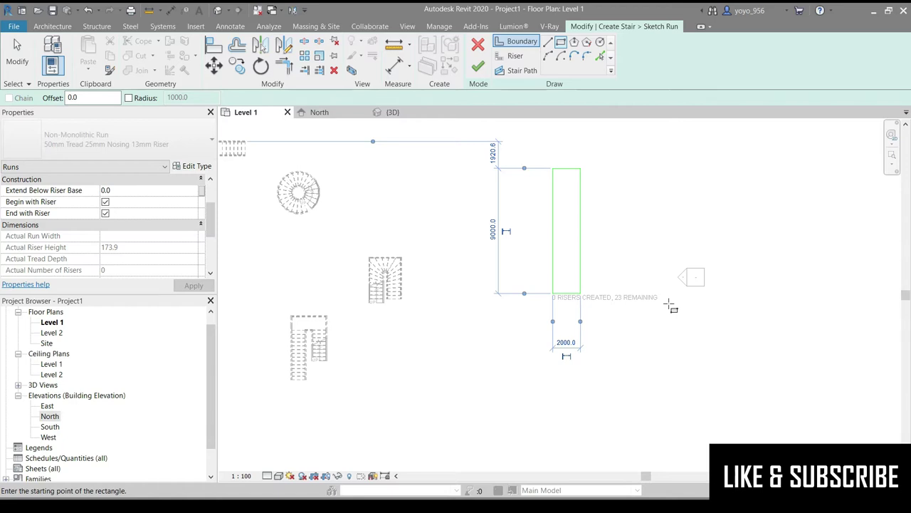
{"action": "left_click", "coordinate": [478, 45]}
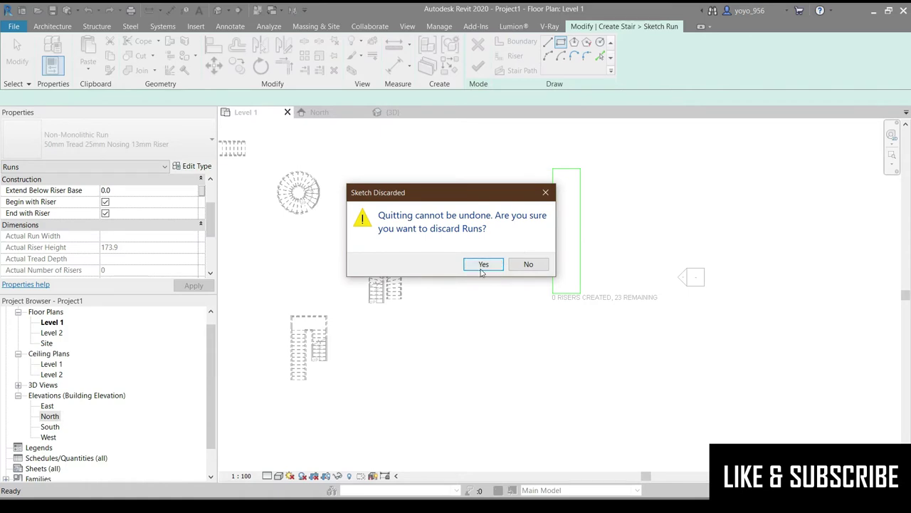
{"action": "left_click", "coordinate": [484, 264]}
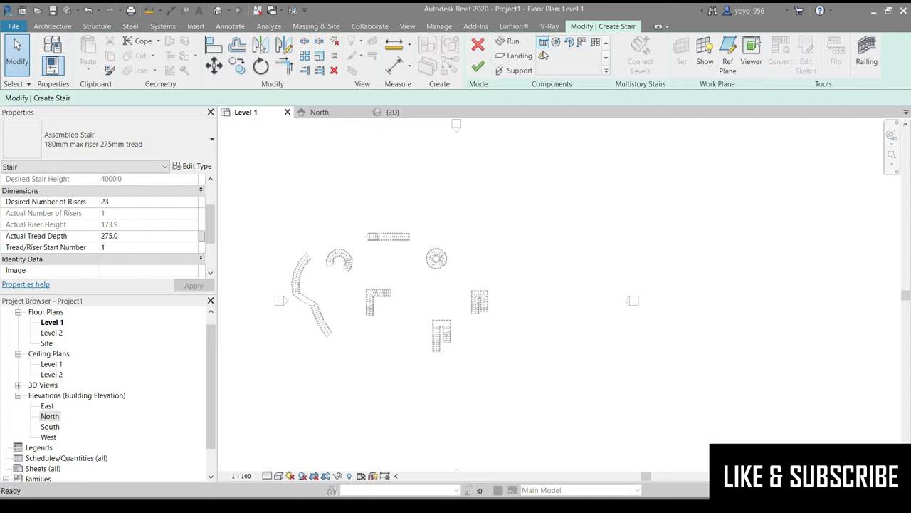
{"action": "left_click", "coordinate": [543, 56]}
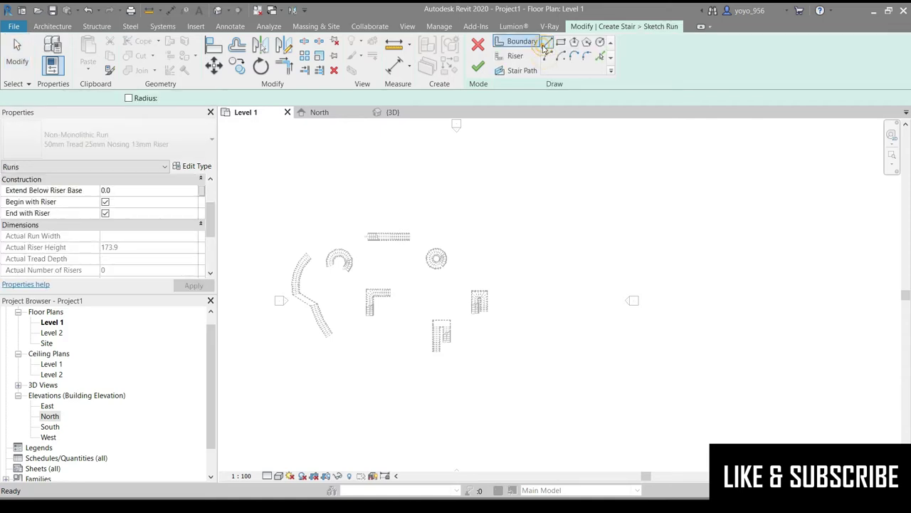
{"action": "left_click", "coordinate": [584, 226]}
{"action": "left_click", "coordinate": [586, 289]}
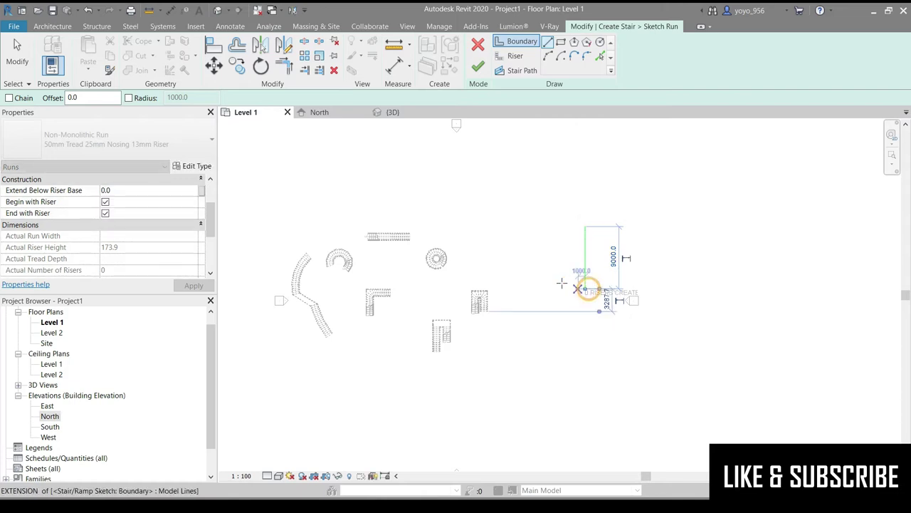
{"action": "left_click", "coordinate": [585, 289]}
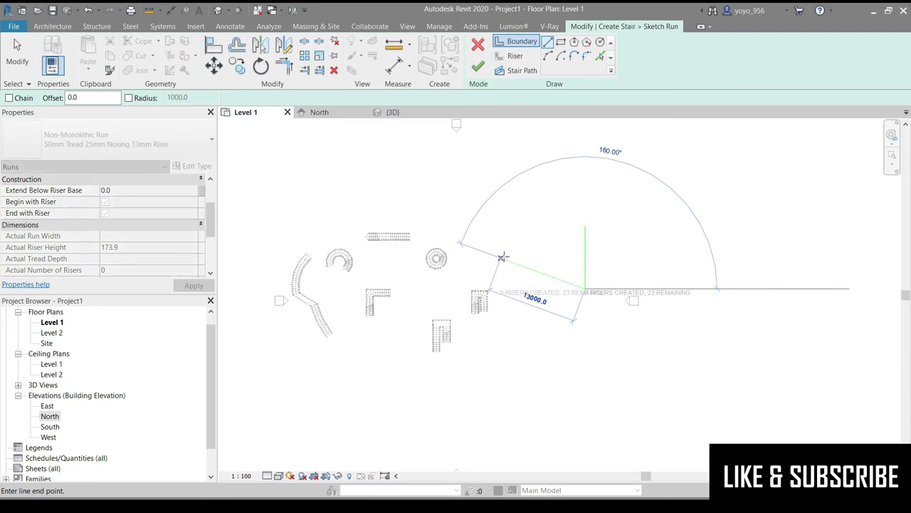
{"action": "left_click", "coordinate": [503, 254]}
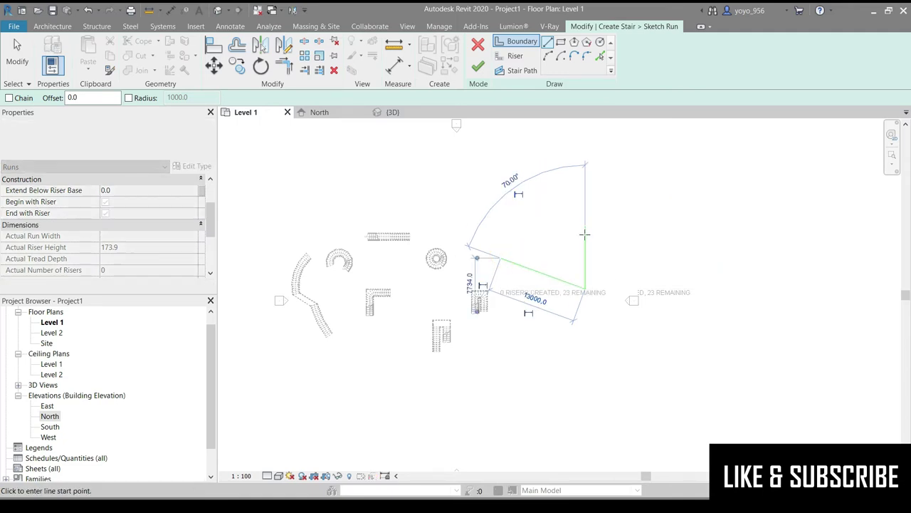
{"action": "left_click", "coordinate": [585, 226]}
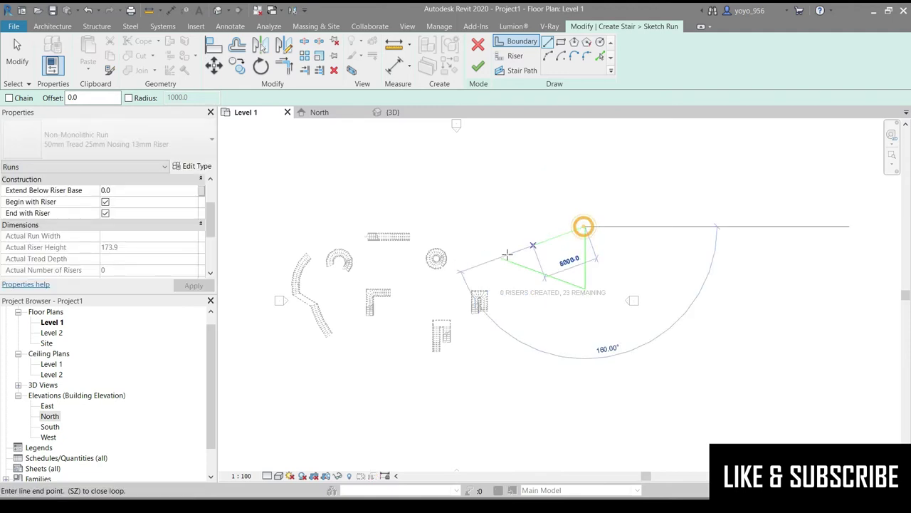
{"action": "left_click", "coordinate": [501, 258]}
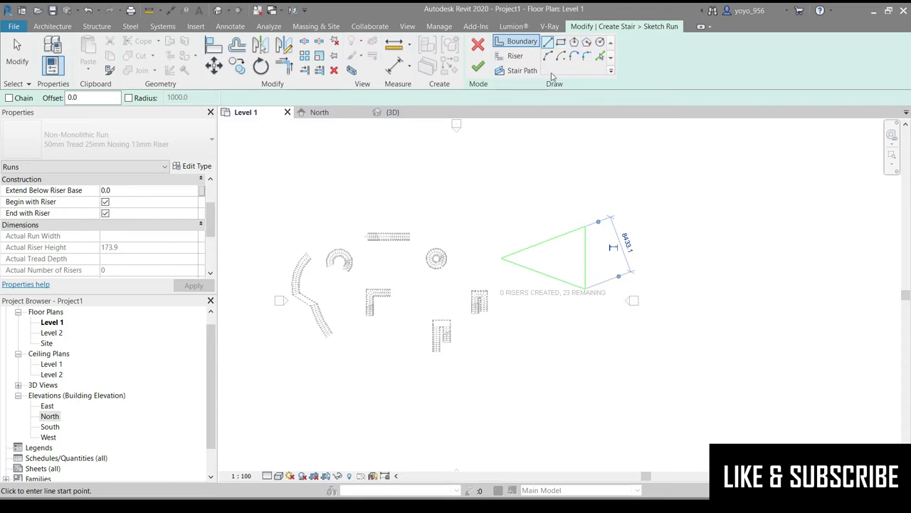
{"action": "left_click", "coordinate": [476, 64]}
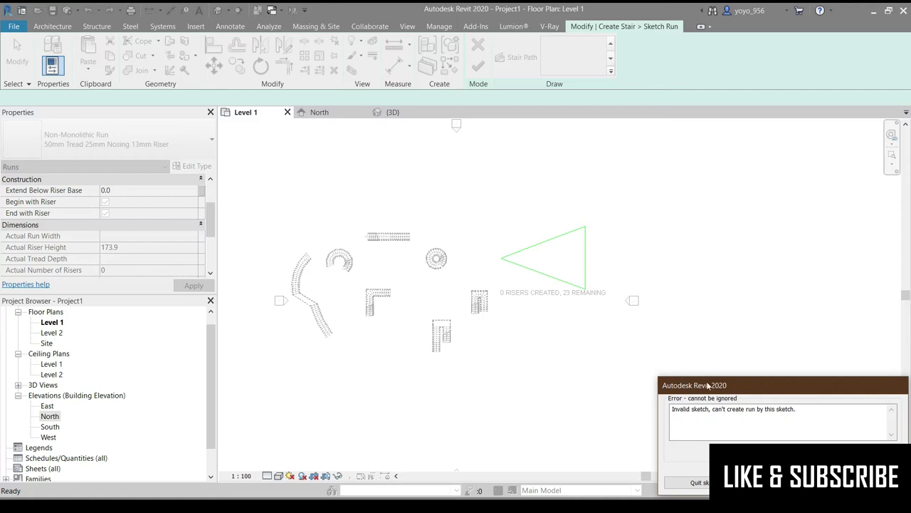
{"action": "left_click_drag", "start_coordinate": [706, 379], "coordinate": [686, 223]}
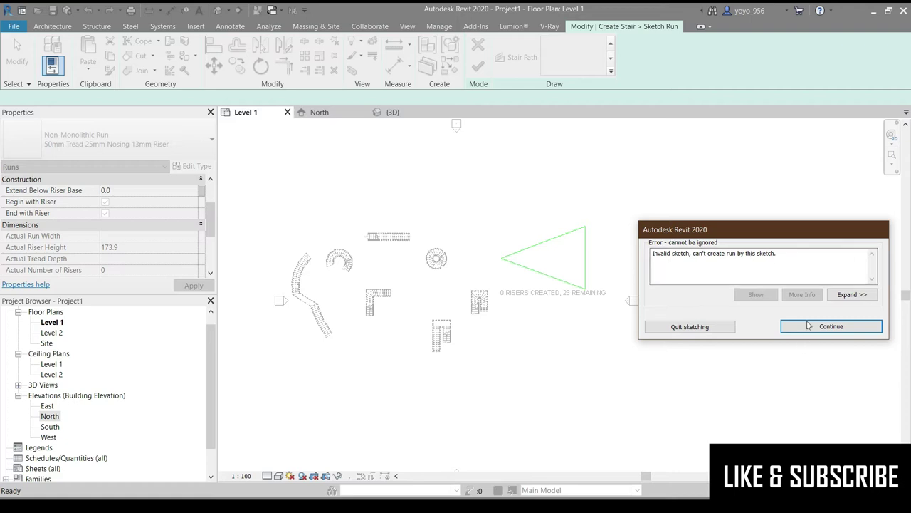
{"action": "left_click", "coordinate": [680, 328]}
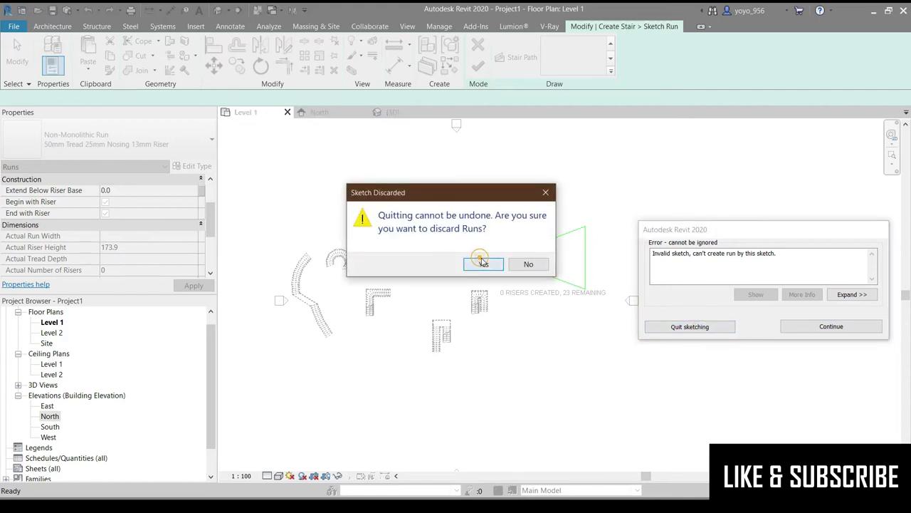
{"action": "left_click", "coordinate": [483, 263]}
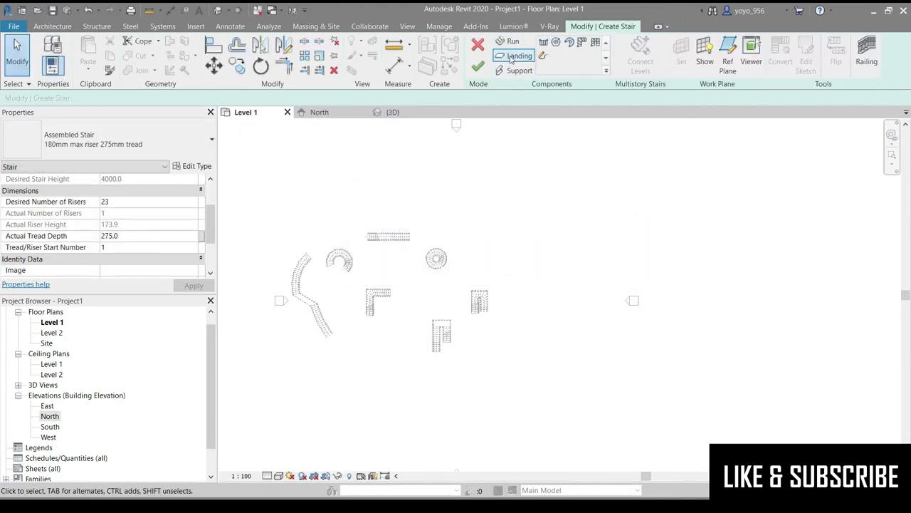
- Sketch a closed triangular landing boundary up and right of the existing stairs, and finish the sketch
{"action": "left_click", "coordinate": [511, 57]}
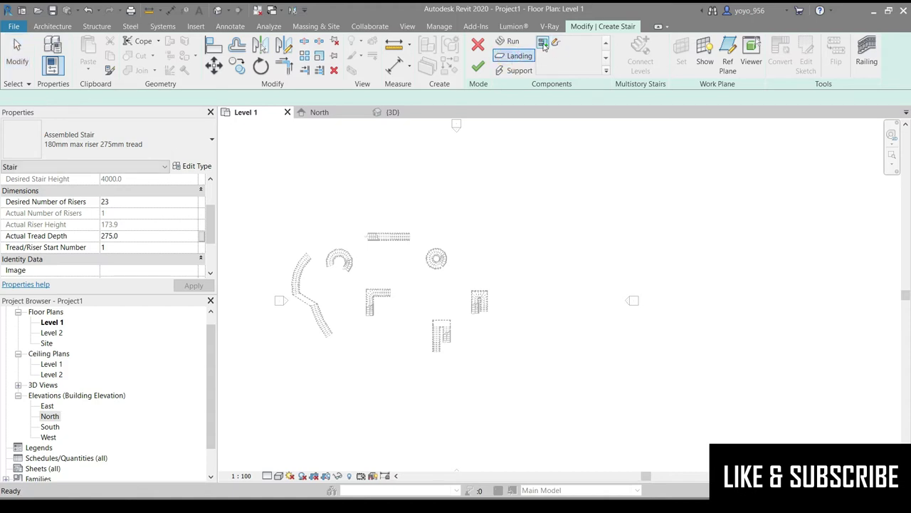
{"action": "left_click", "coordinate": [556, 43]}
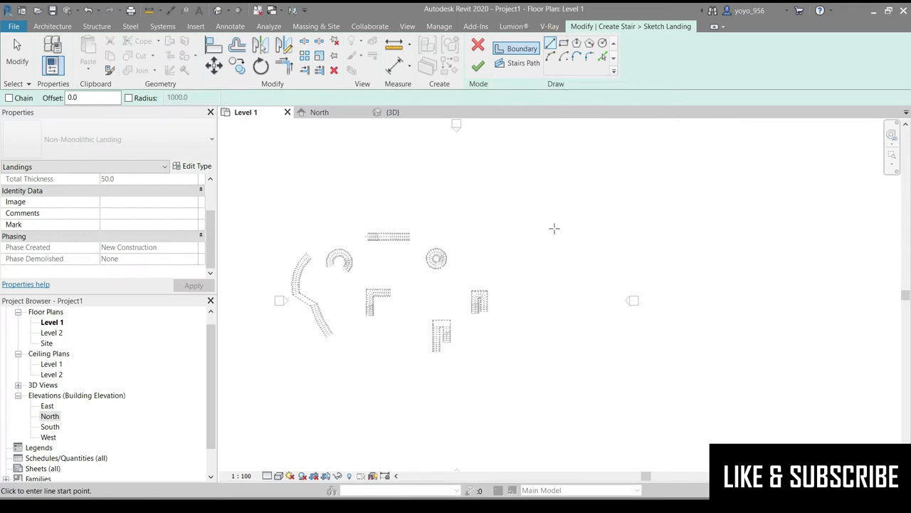
{"action": "left_click", "coordinate": [540, 208]}
{"action": "left_click", "coordinate": [617, 208]}
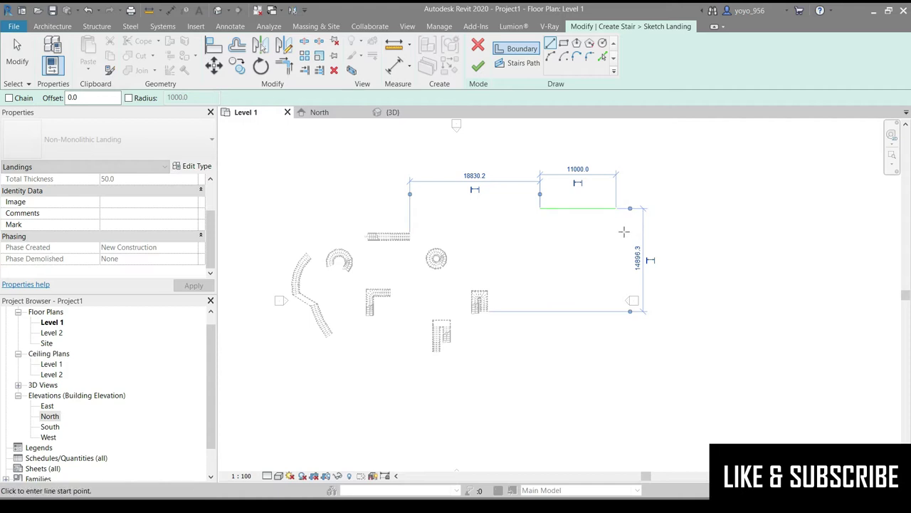
{"action": "left_click", "coordinate": [616, 209]}
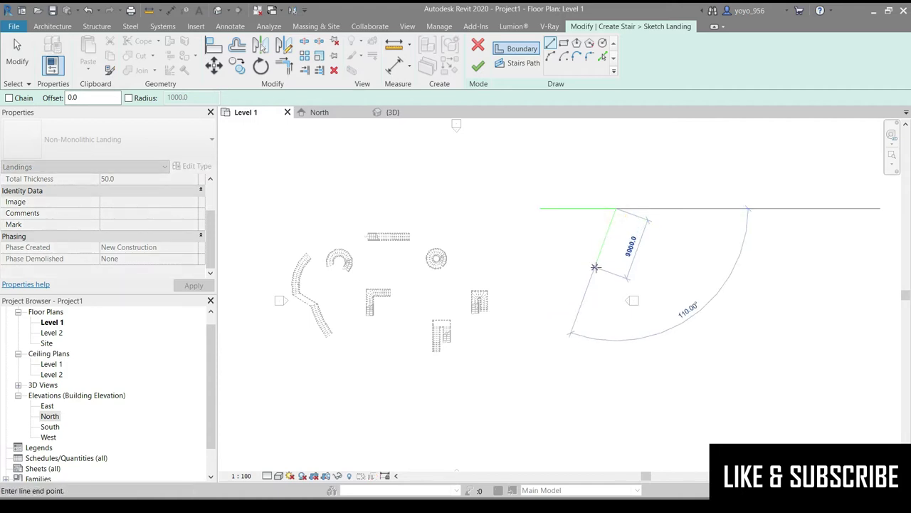
{"action": "left_click", "coordinate": [540, 208]}
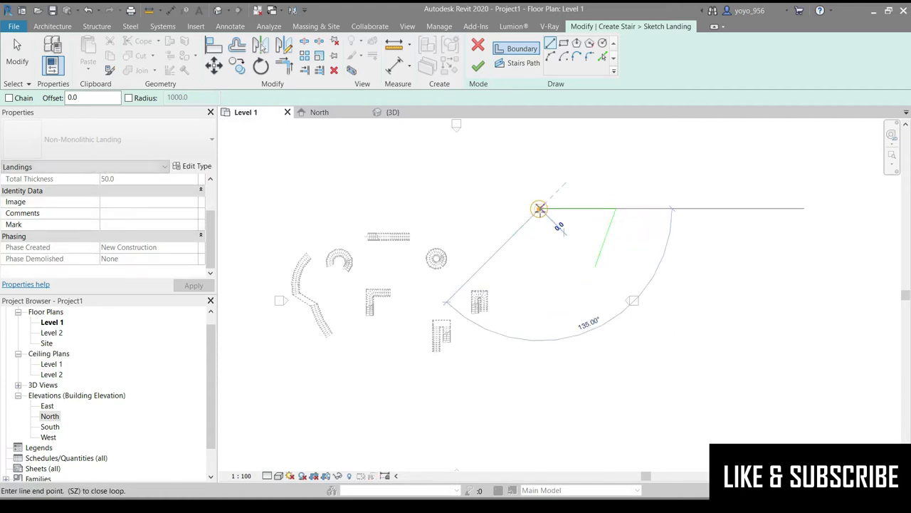
{"action": "left_click", "coordinate": [593, 267]}
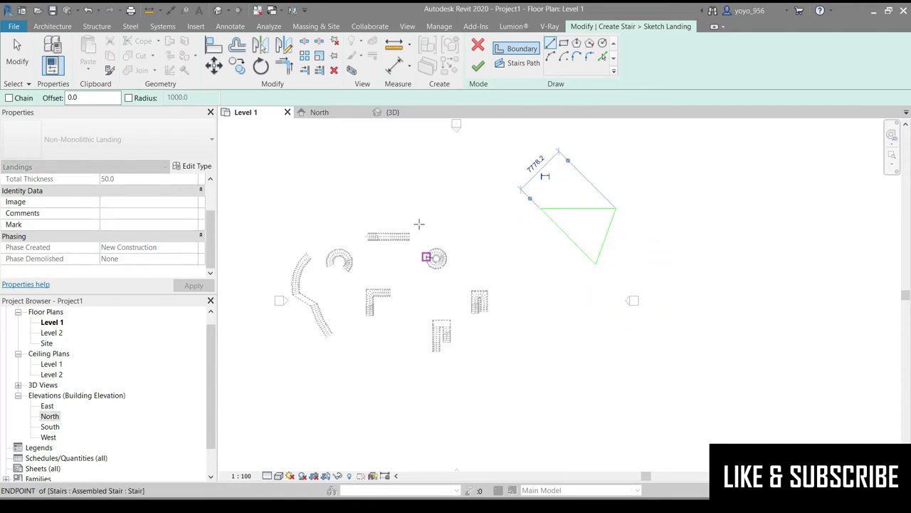
{"action": "left_click", "coordinate": [483, 70]}
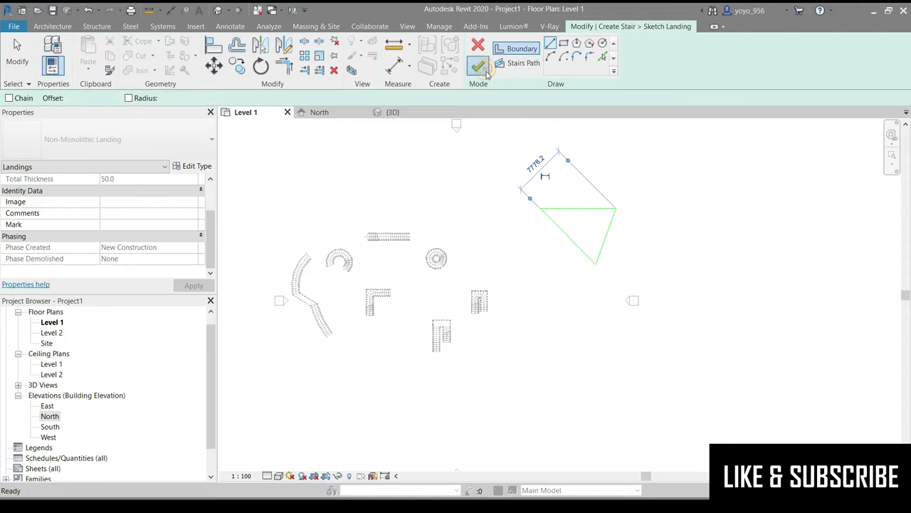
- Clear the landing selection and view the stairs from above in 3D
{"action": "scroll", "coordinate": [643, 238], "scroll_direction": "up", "scroll_amount": 2}
{"action": "left_click", "coordinate": [644, 239]}
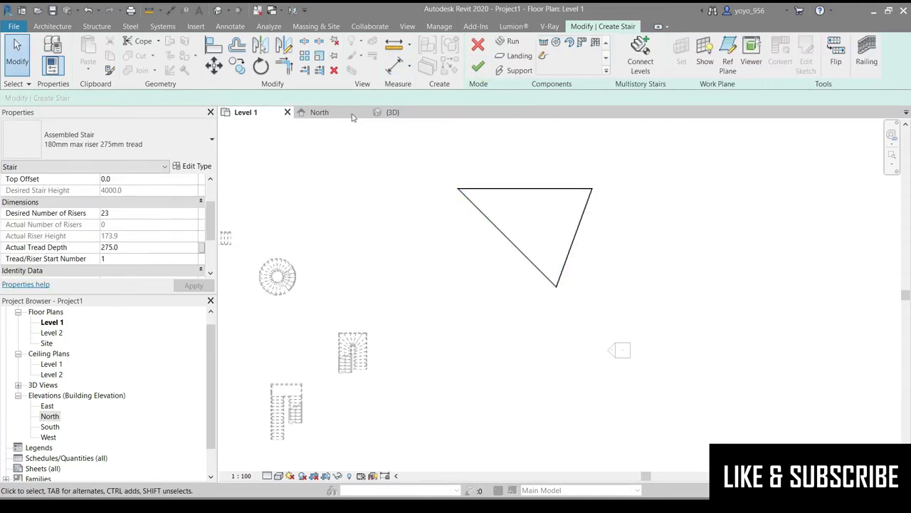
{"action": "left_click", "coordinate": [392, 113]}
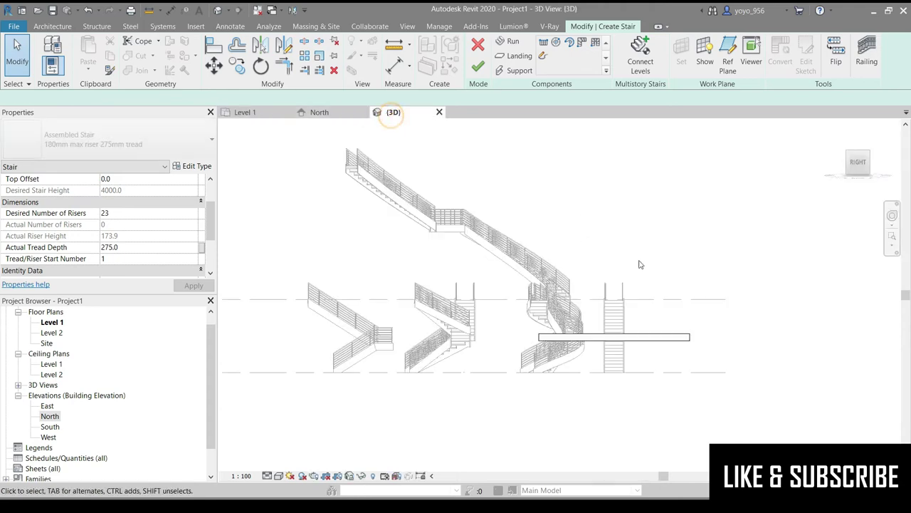
{"action": "scroll", "coordinate": [496, 323], "scroll_direction": "up", "scroll_amount": 1}
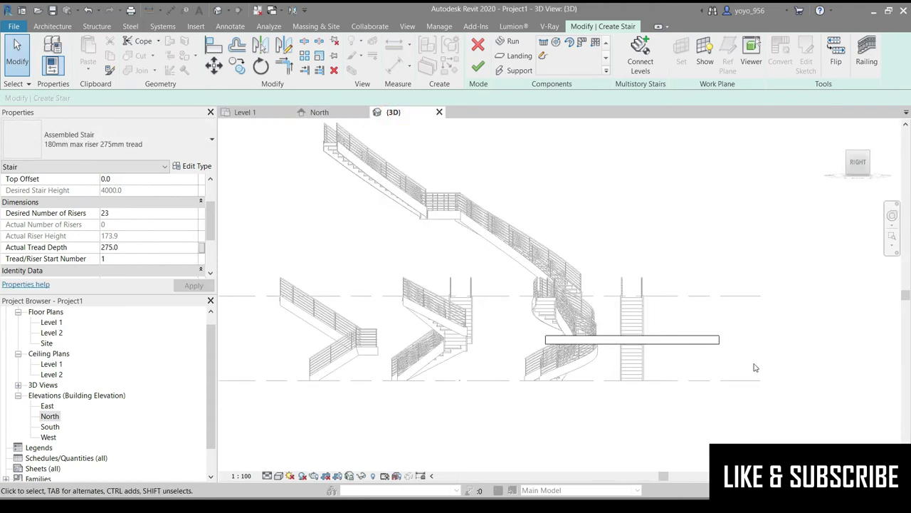
{"action": "mouse_move", "coordinate": [858, 163]}
{"action": "left_click_drag", "start_coordinate": [858, 169], "coordinate": [647, 170]}
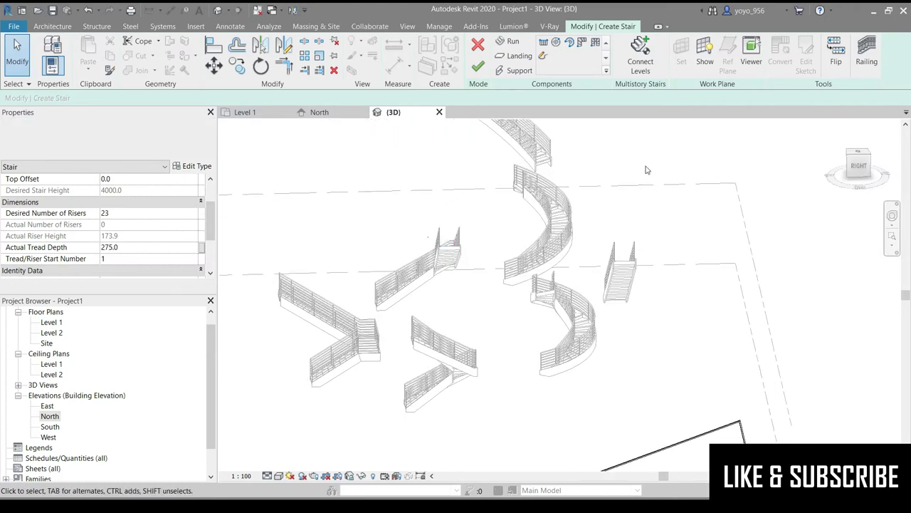
{"action": "scroll", "coordinate": [647, 169], "scroll_direction": "down", "scroll_amount": 2}
{"action": "scroll", "coordinate": [646, 169], "scroll_direction": "down", "scroll_amount": 2}
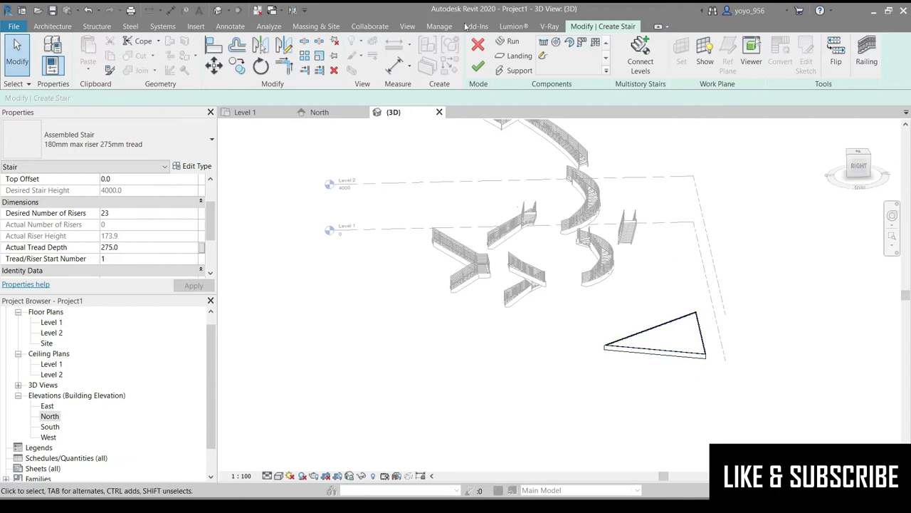
- Finish the new stair so its triangular landing gets railings
{"action": "left_click", "coordinate": [478, 66]}
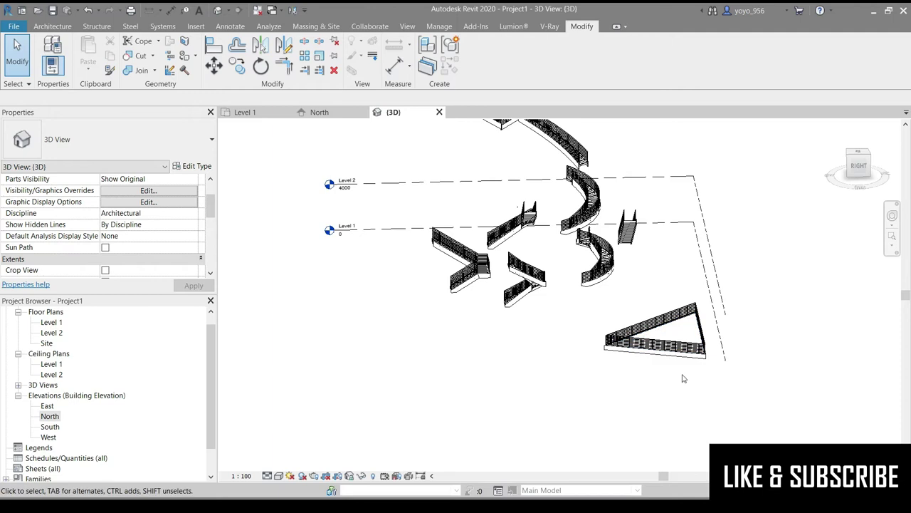
{"action": "left_click_drag", "start_coordinate": [661, 327], "coordinate": [517, 49]}
{"action": "left_click", "coordinate": [641, 397]}
{"action": "scroll", "coordinate": [644, 392], "scroll_direction": "down", "scroll_amount": 1}
{"action": "scroll", "coordinate": [750, 377], "scroll_direction": "up", "scroll_amount": 1}
{"action": "scroll", "coordinate": [749, 375], "scroll_direction": "up", "scroll_amount": 1}
{"action": "scroll", "coordinate": [748, 375], "scroll_direction": "up", "scroll_amount": 1}
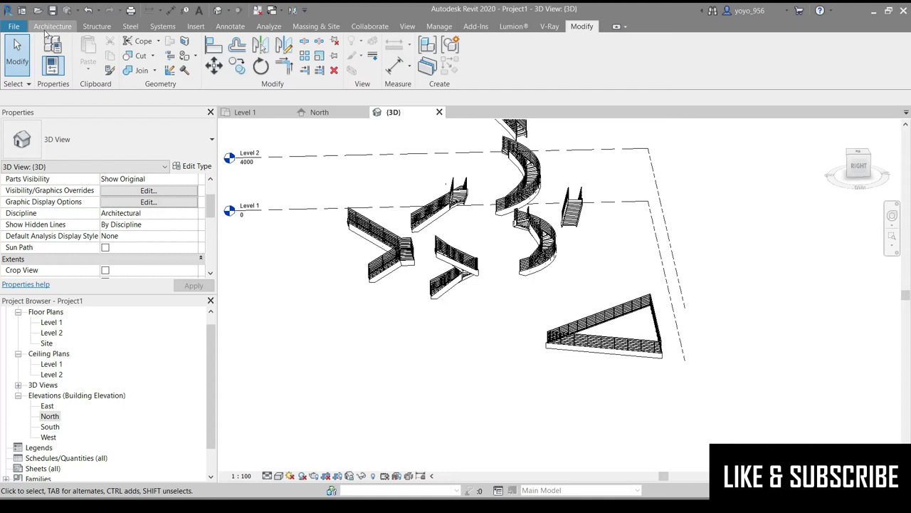
{"action": "left_click", "coordinate": [47, 27]}
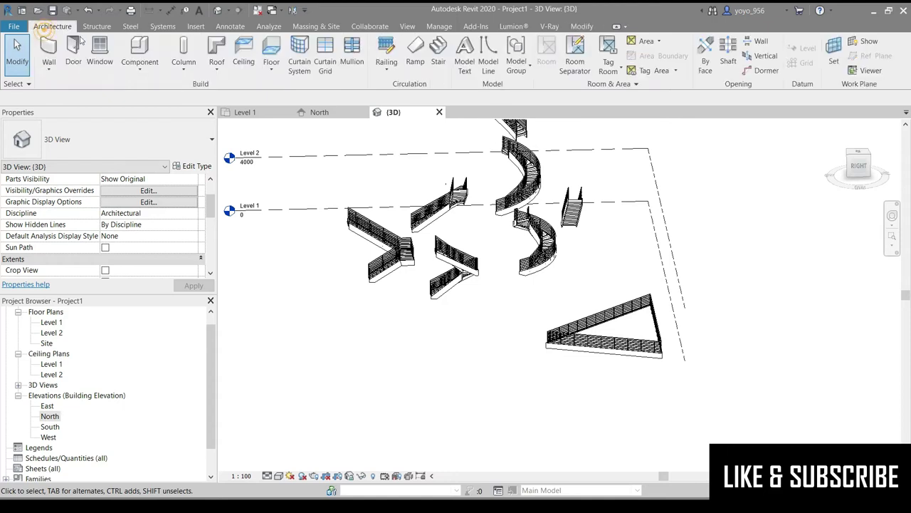
- Go back to the Level 1 plan and start a new stair using a straight run
{"action": "left_click", "coordinate": [245, 112]}
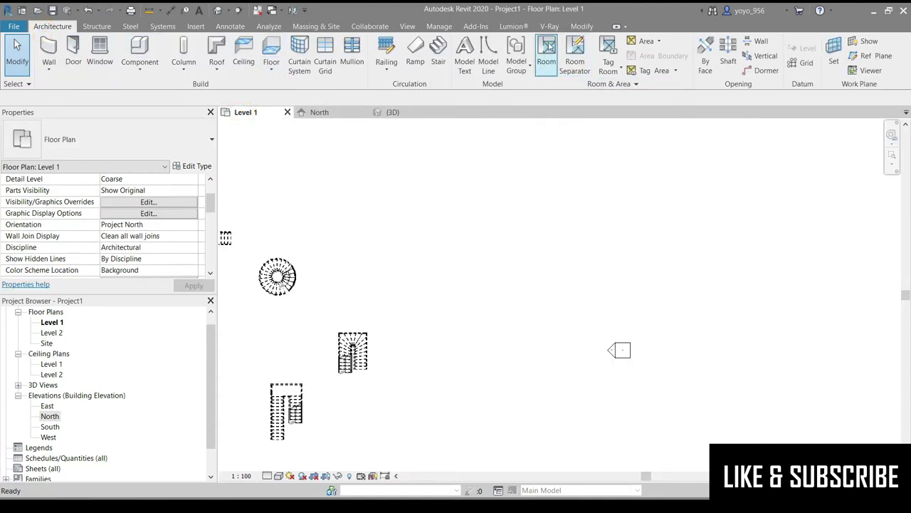
{"action": "scroll", "coordinate": [545, 299], "scroll_direction": "down", "scroll_amount": 2}
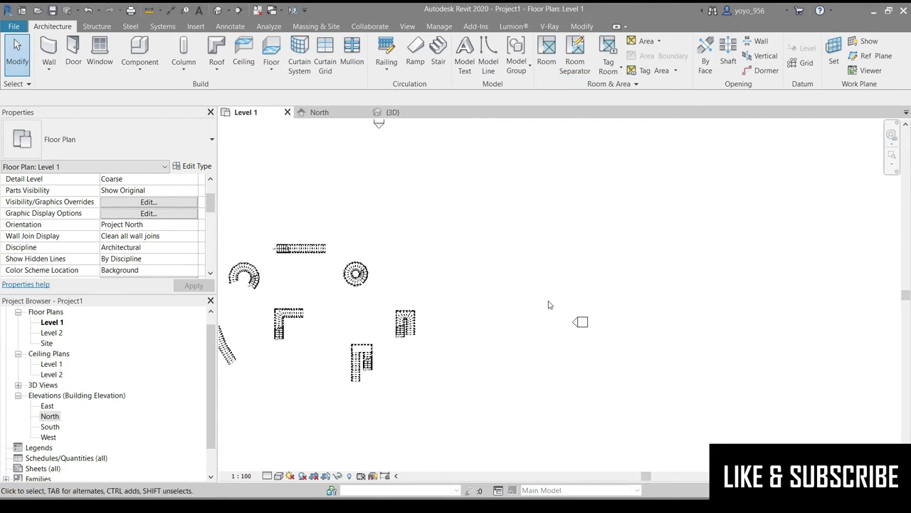
{"action": "scroll", "coordinate": [630, 318], "scroll_direction": "down", "scroll_amount": 2}
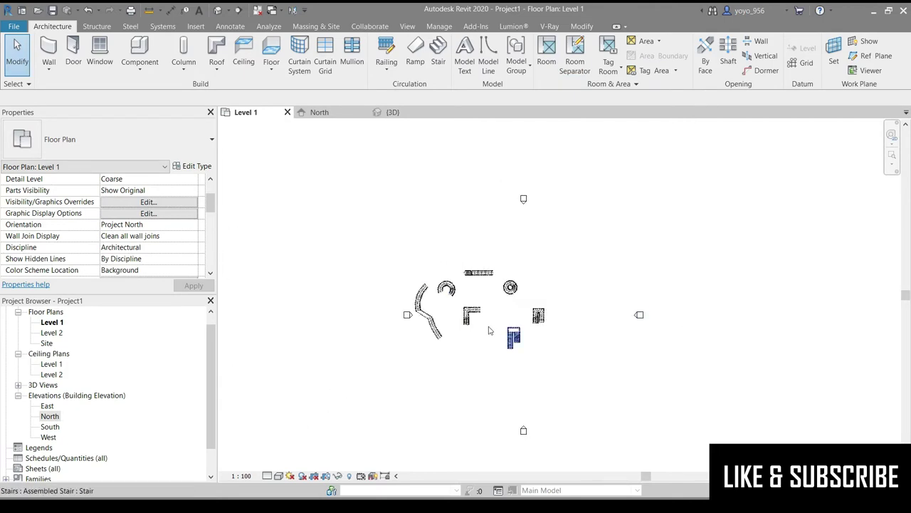
{"action": "scroll", "coordinate": [514, 341], "scroll_direction": "up", "scroll_amount": 2}
{"action": "scroll", "coordinate": [652, 384], "scroll_direction": "up", "scroll_amount": 1}
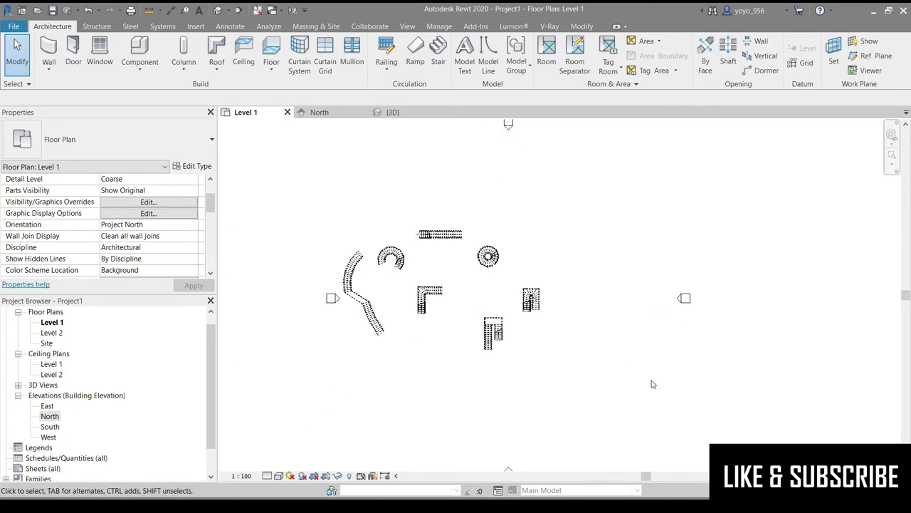
{"action": "left_click", "coordinate": [438, 52]}
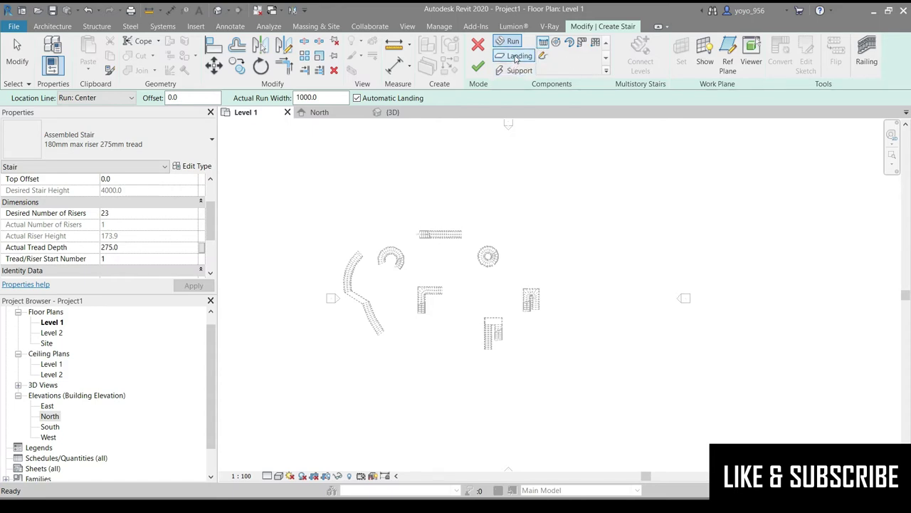
{"action": "left_click", "coordinate": [517, 56]}
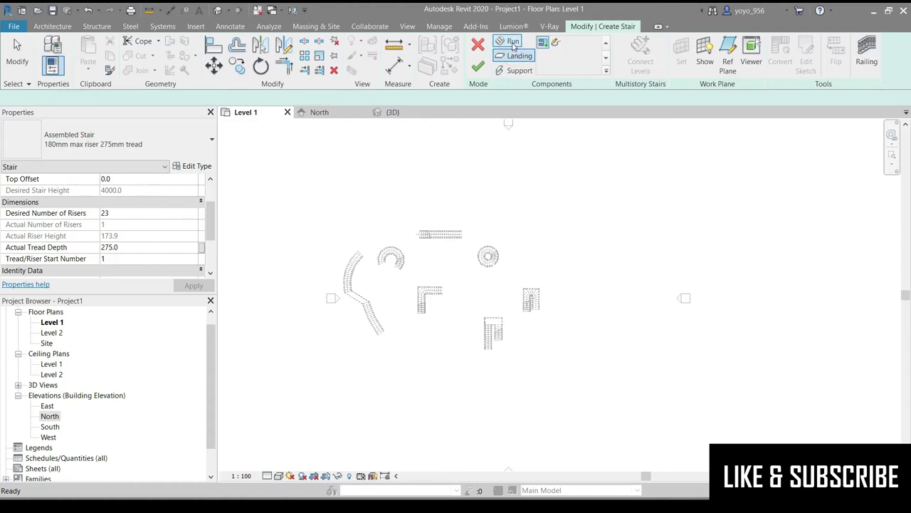
{"action": "left_click", "coordinate": [512, 43]}
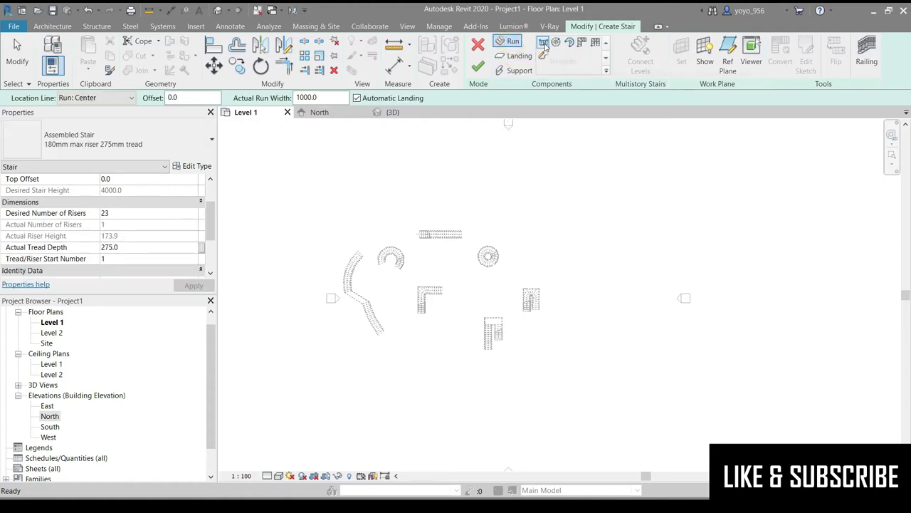
{"action": "left_click", "coordinate": [546, 47]}
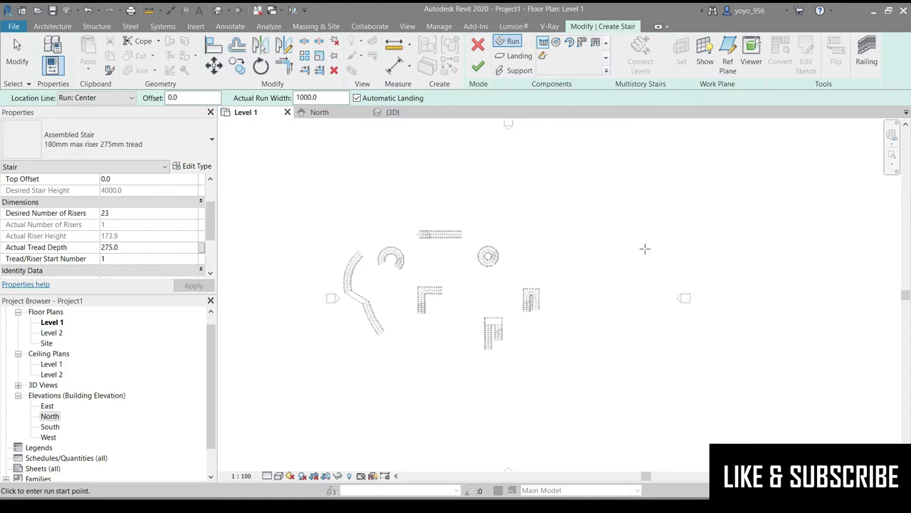
- Draw a straight run plus an angled second run meeting at a pointed landing, 46 risers total
{"action": "left_click", "coordinate": [617, 243]}
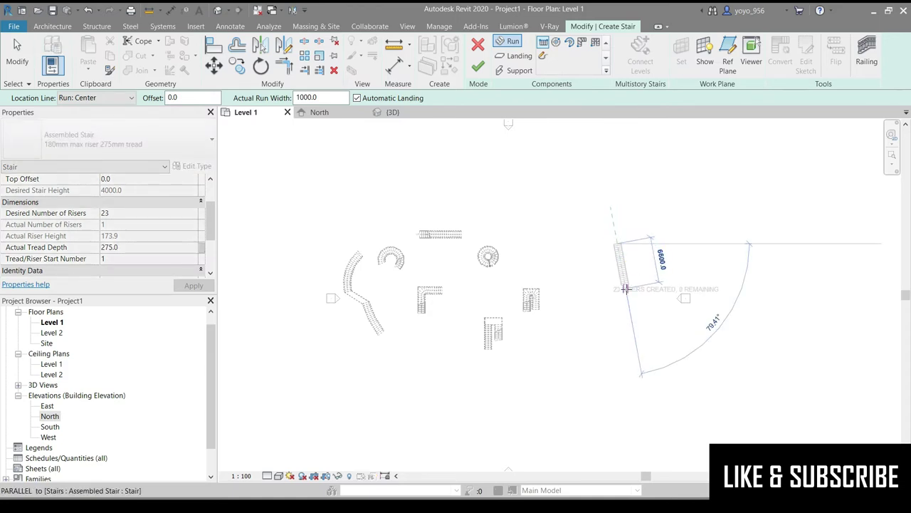
{"action": "left_click", "coordinate": [618, 301]}
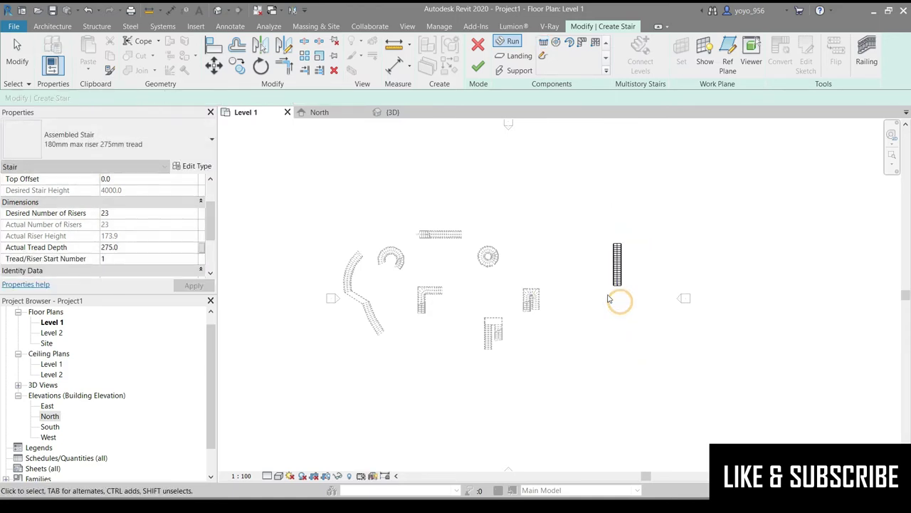
{"action": "key", "text": "Escape"}
{"action": "scroll", "coordinate": [612, 304], "scroll_direction": "up", "scroll_amount": 2}
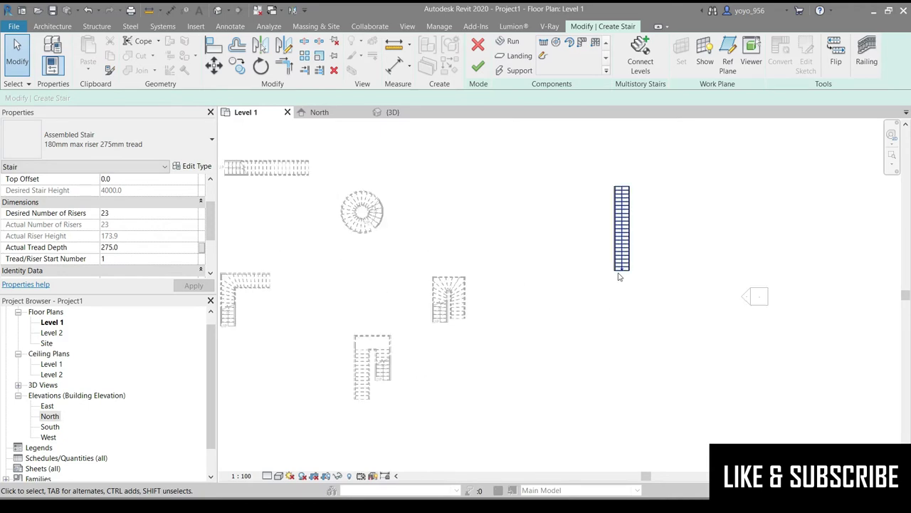
{"action": "left_click", "coordinate": [543, 43]}
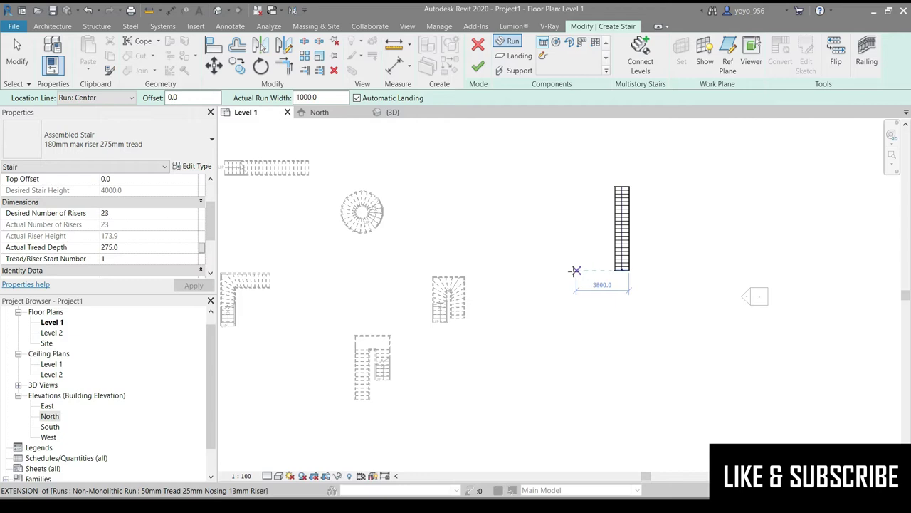
{"action": "left_click", "coordinate": [570, 270]}
{"action": "scroll", "coordinate": [588, 229], "scroll_direction": "down", "scroll_amount": 1}
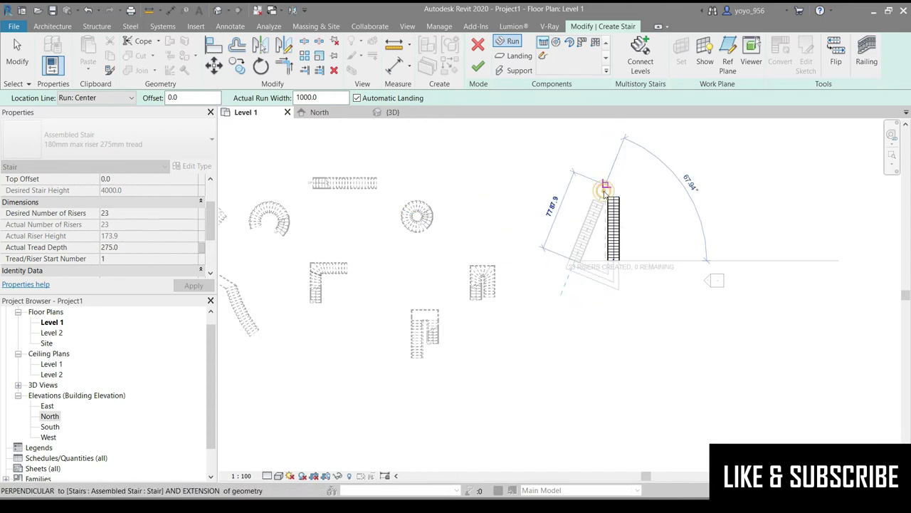
{"action": "left_click", "coordinate": [604, 191]}
{"action": "key", "text": "Escape"}
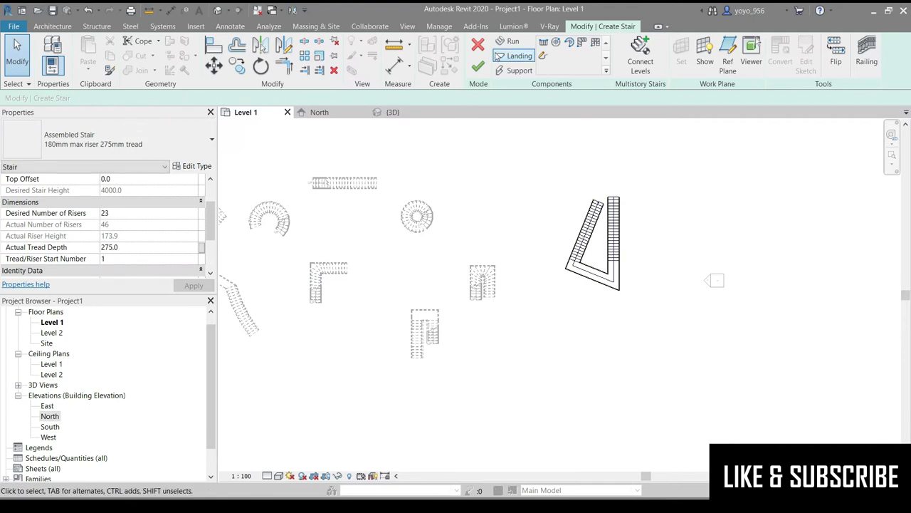
{"action": "left_click", "coordinate": [421, 113]}
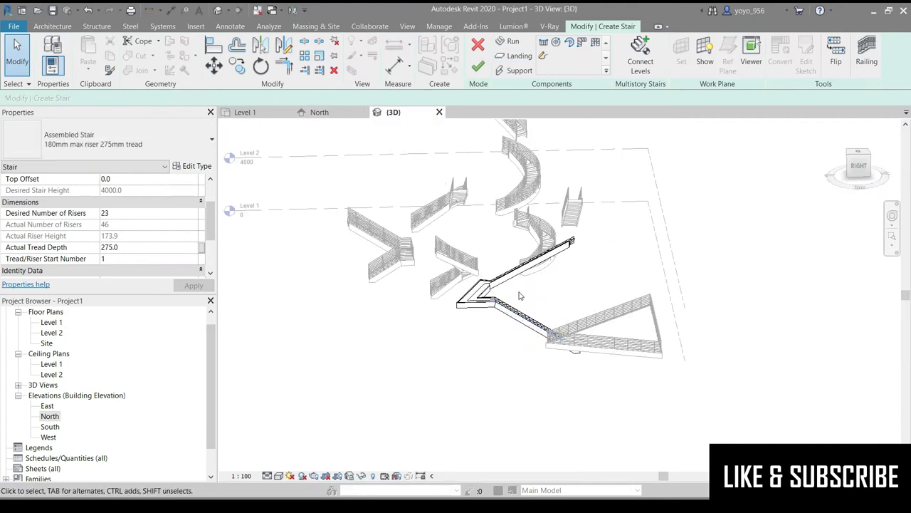
- Inspect the angled stair from above in 3D, finish it with railings, and return to Level 1
{"action": "scroll", "coordinate": [463, 306], "scroll_direction": "up", "scroll_amount": 2}
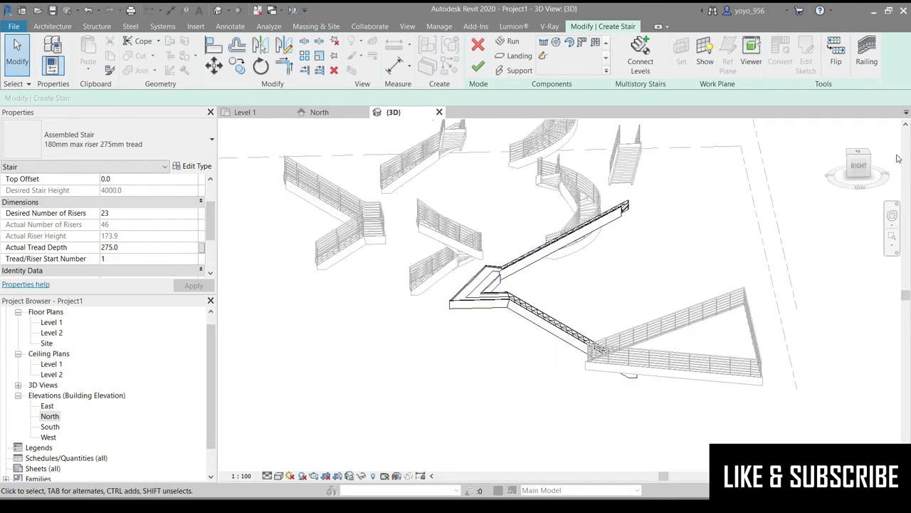
{"action": "left_click_drag", "start_coordinate": [865, 173], "coordinate": [879, 182]}
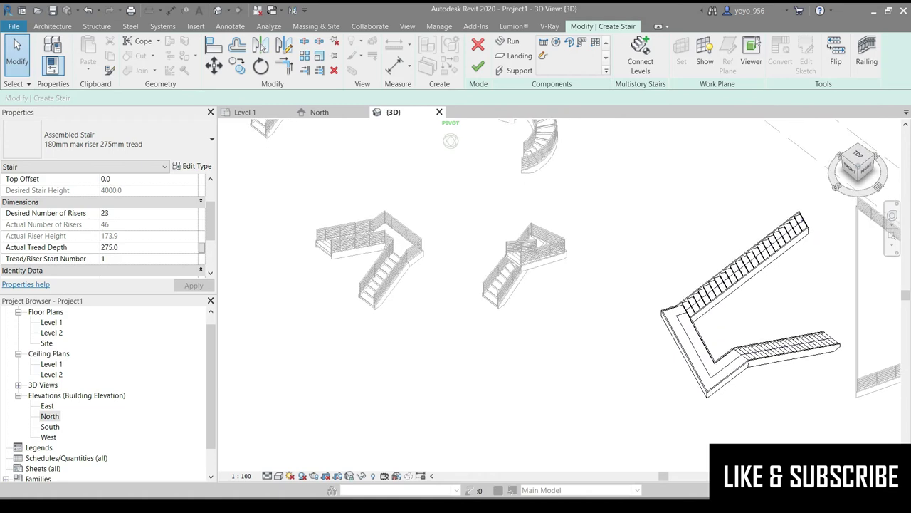
{"action": "left_click_drag", "start_coordinate": [879, 182], "coordinate": [562, 252]}
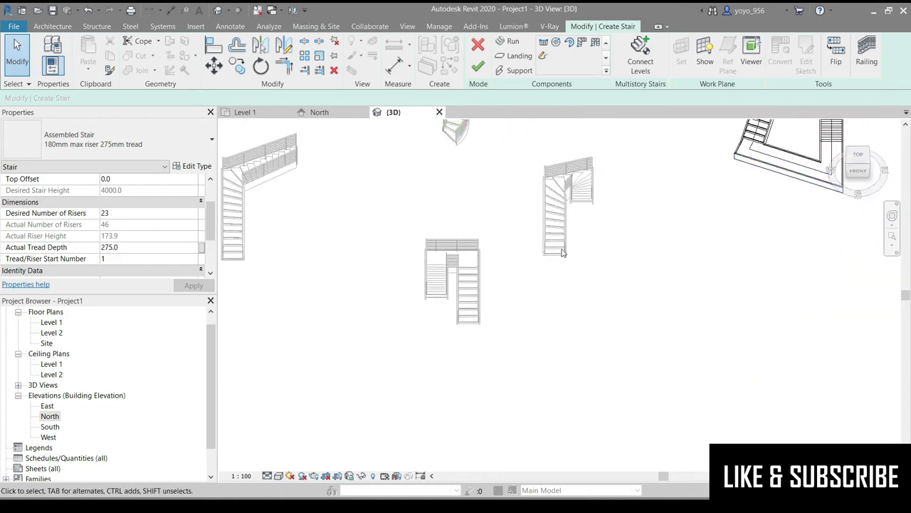
{"action": "scroll", "coordinate": [537, 299], "scroll_direction": "down", "scroll_amount": 3}
{"action": "scroll", "coordinate": [722, 227], "scroll_direction": "up", "scroll_amount": 2}
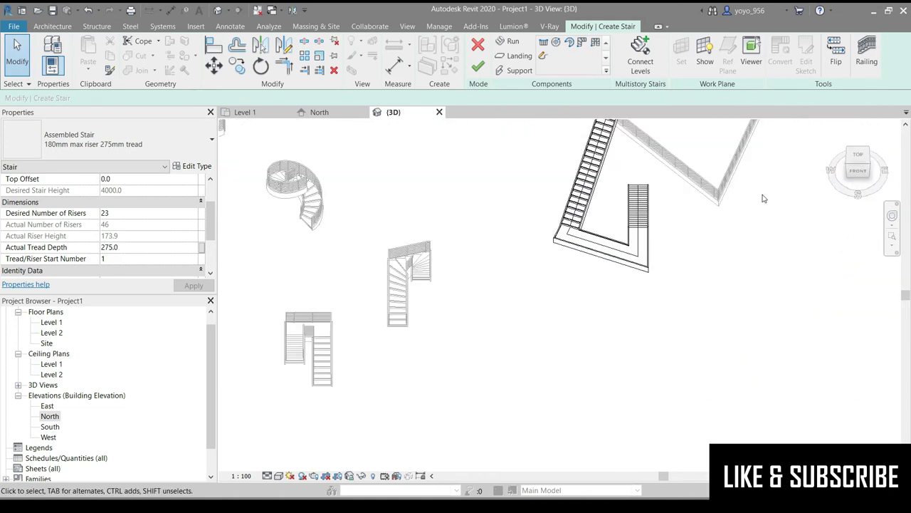
{"action": "mouse_move", "coordinate": [848, 164]}
{"action": "left_mouse_down"}
{"action": "mouse_move", "coordinate": [845, 126]}
{"action": "mouse_move", "coordinate": [826, 114]}
{"action": "mouse_move", "coordinate": [677, 126]}
{"action": "left_mouse_up"}
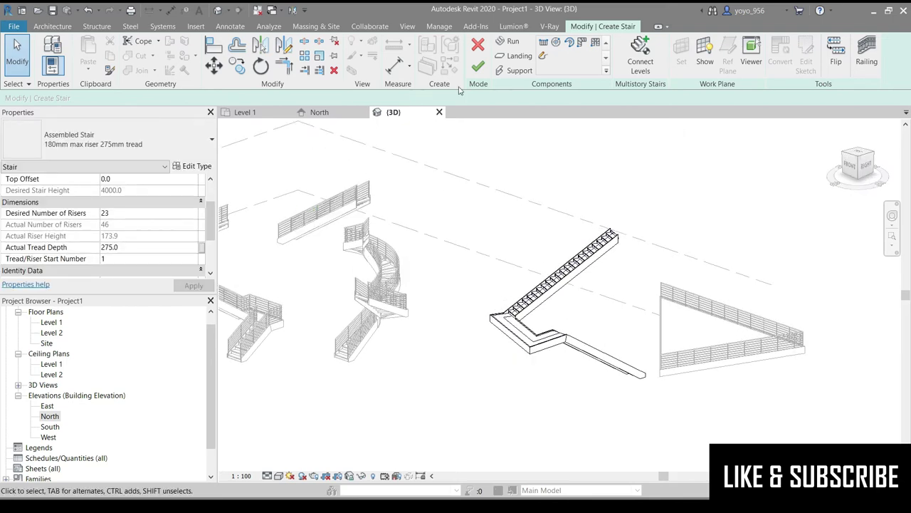
{"action": "left_click", "coordinate": [475, 69]}
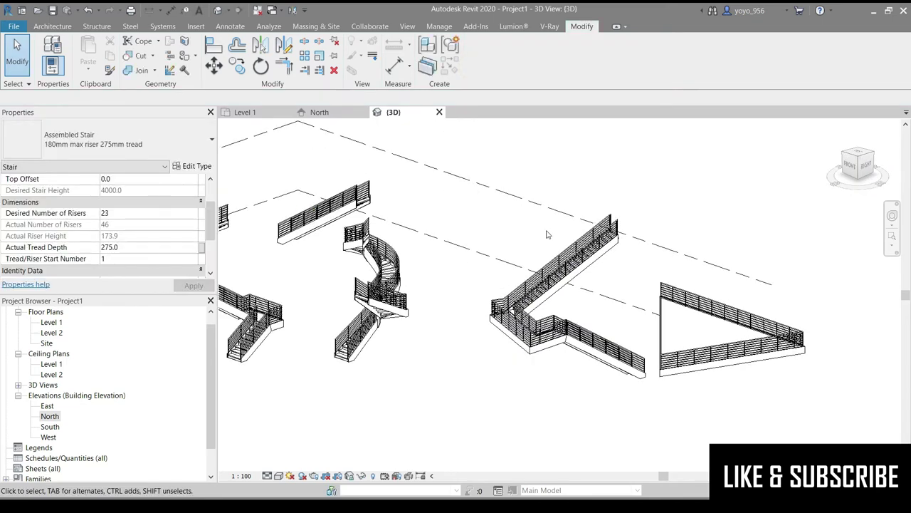
{"action": "scroll", "coordinate": [442, 328], "scroll_direction": "up", "scroll_amount": 2}
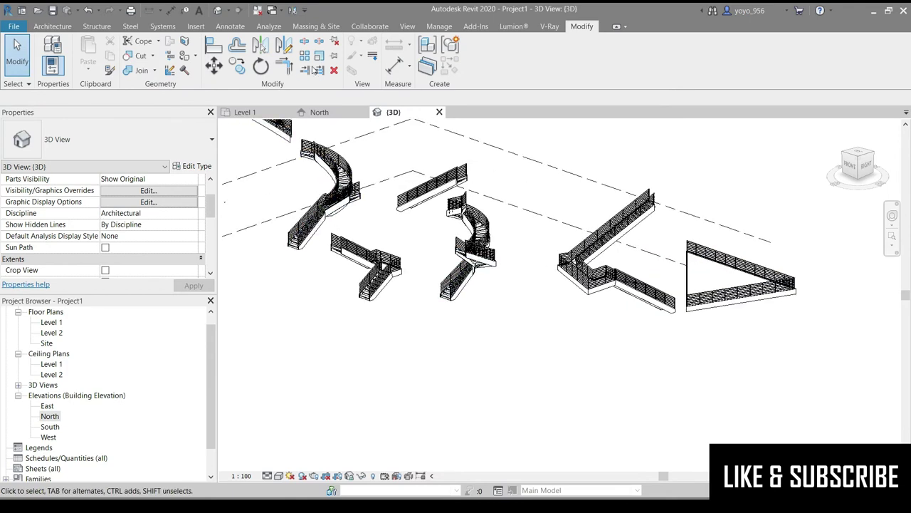
{"action": "left_click", "coordinate": [245, 112]}
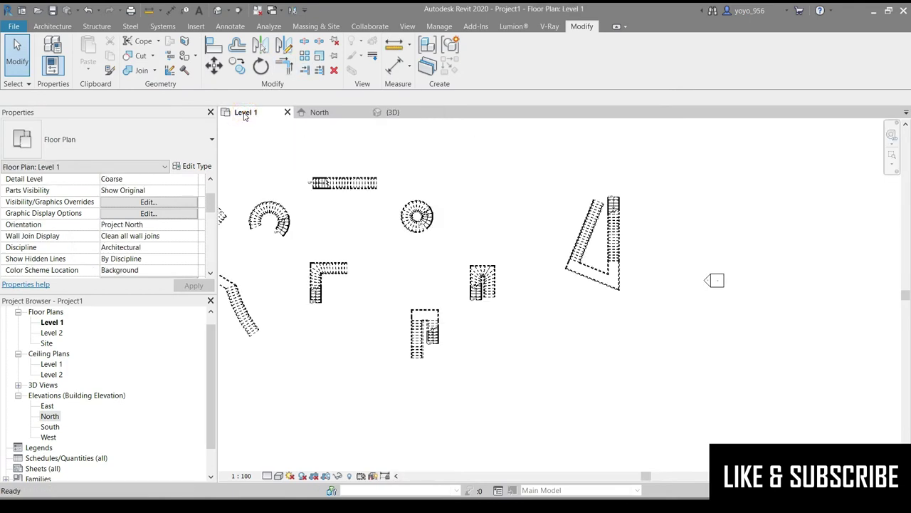
- Start another stair and pan to empty space below the existing stairs
{"action": "scroll", "coordinate": [442, 198], "scroll_direction": "down", "scroll_amount": 1}
{"action": "scroll", "coordinate": [442, 198], "scroll_direction": "down", "scroll_amount": 1}
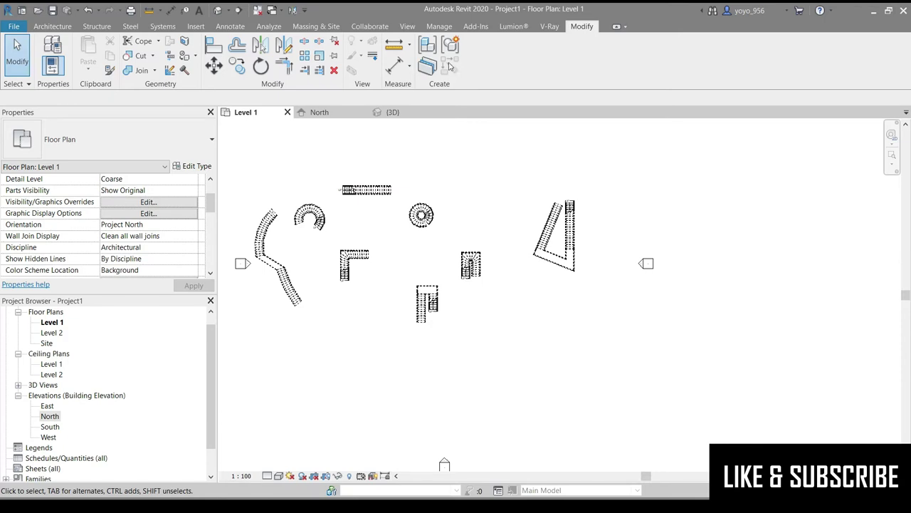
{"action": "left_click", "coordinate": [52, 26]}
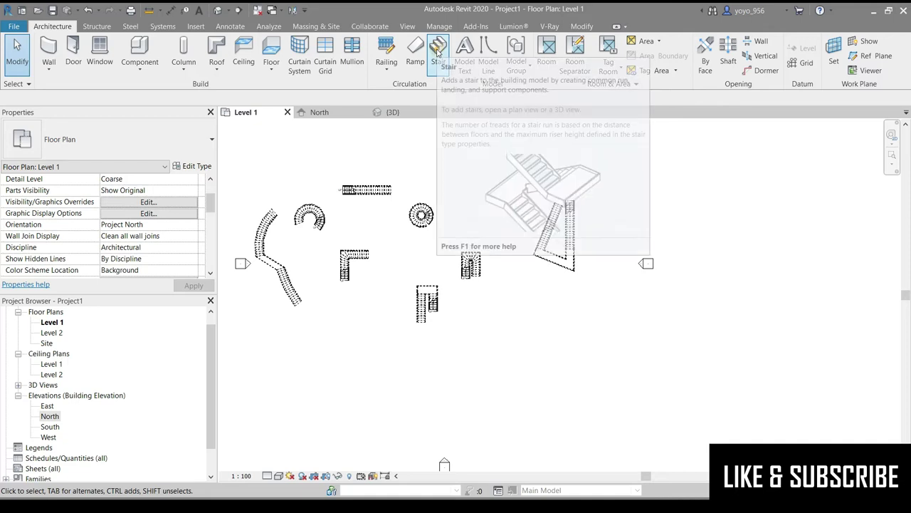
{"action": "left_click", "coordinate": [438, 52]}
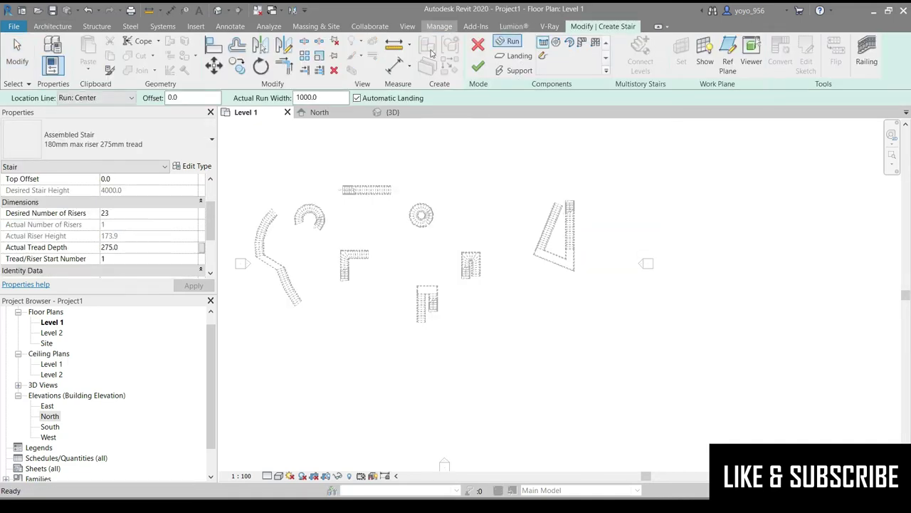
{"action": "middle_click_drag", "start_coordinate": [598, 261], "coordinate": [521, 240]}
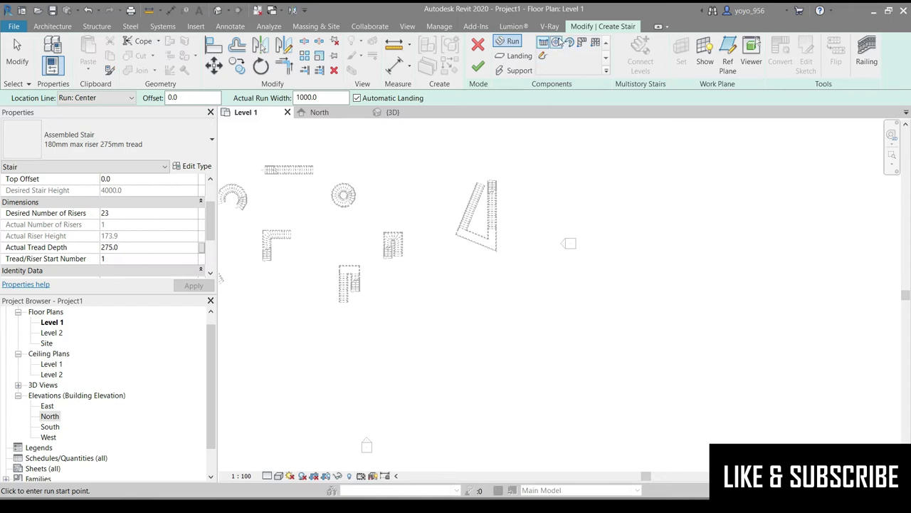
- Place an 18-riser straight vertical run and begin an additional run beside it
{"action": "left_click", "coordinate": [486, 291]}
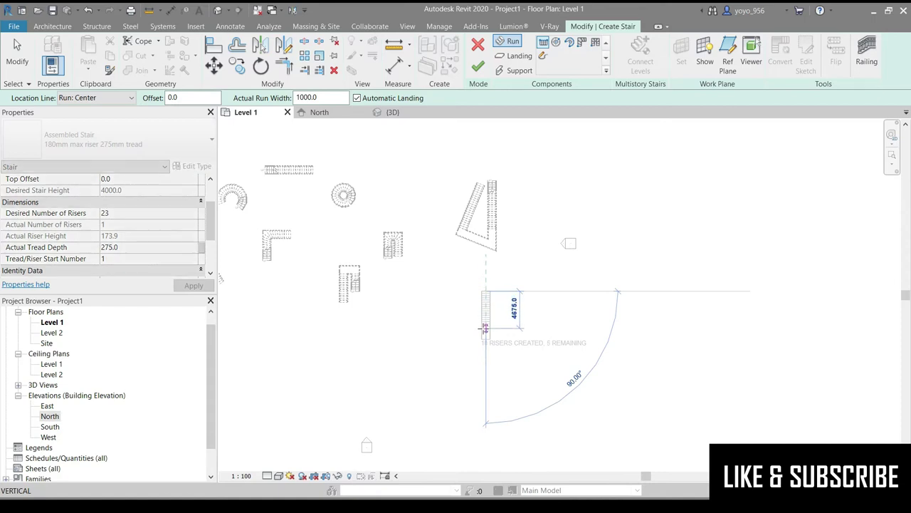
{"action": "left_click", "coordinate": [483, 328]}
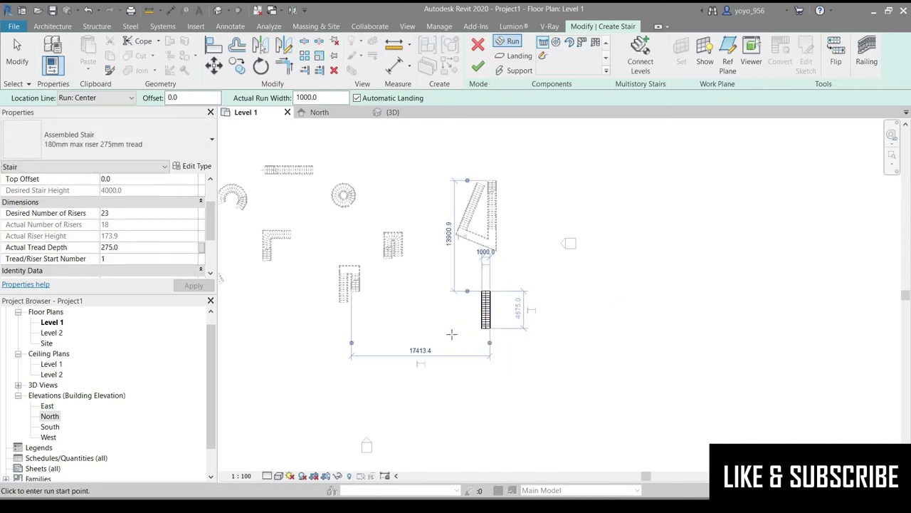
{"action": "left_click", "coordinate": [456, 328]}
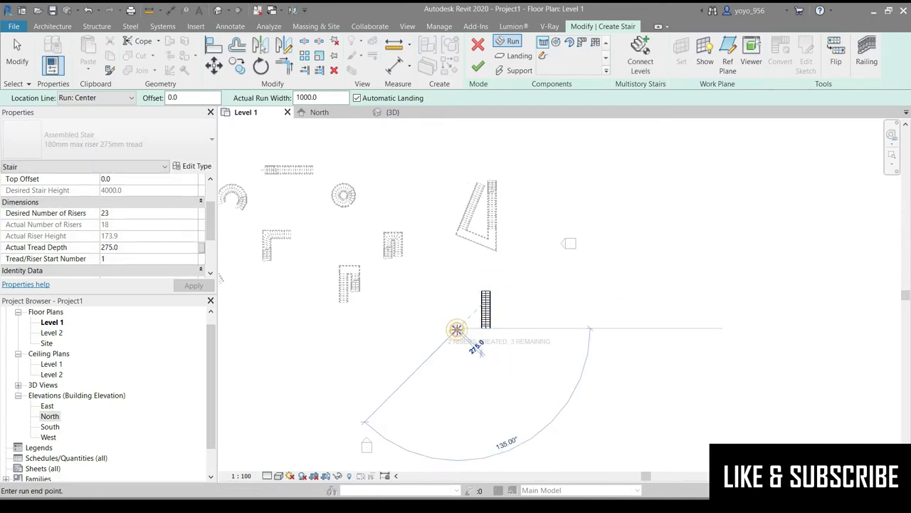
{"action": "left_click", "coordinate": [454, 380]}
- Dismiss the automatic landing warning and nudge the small run slightly up and left
{"action": "scroll", "coordinate": [467, 351], "scroll_direction": "up", "scroll_amount": 2}
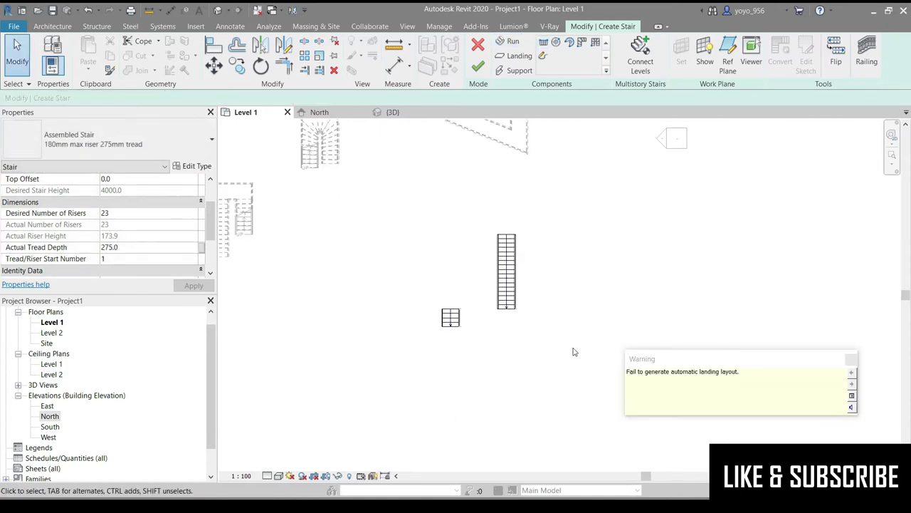
{"action": "left_click", "coordinate": [850, 359]}
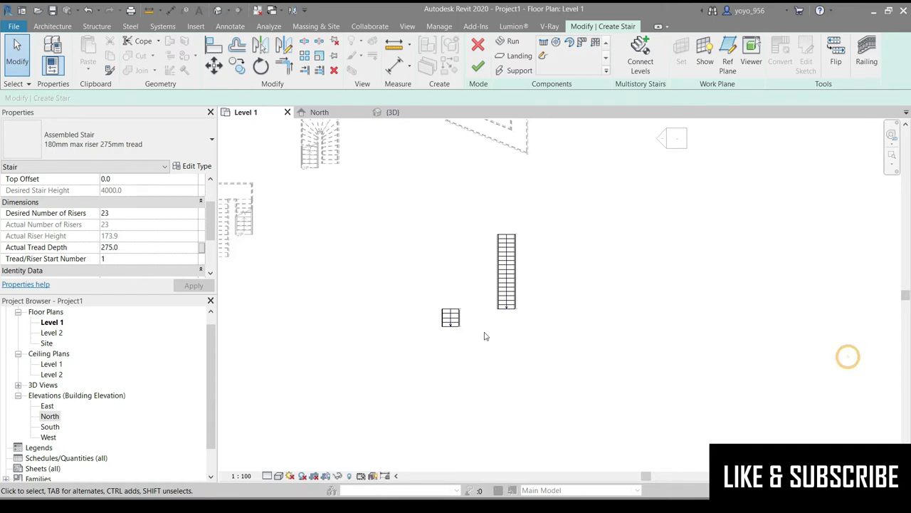
{"action": "scroll", "coordinate": [481, 338], "scroll_direction": "up", "scroll_amount": 1}
{"action": "scroll", "coordinate": [427, 309], "scroll_direction": "up", "scroll_amount": 1}
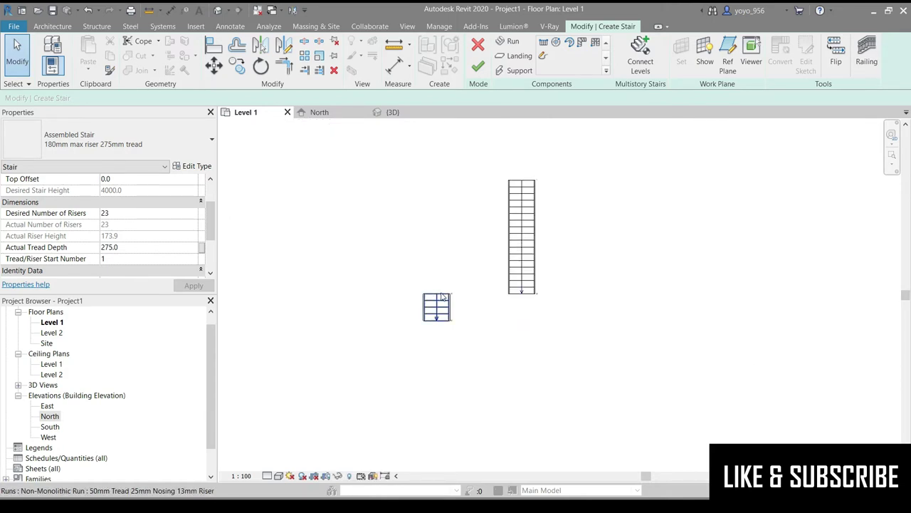
{"action": "left_click", "coordinate": [440, 303]}
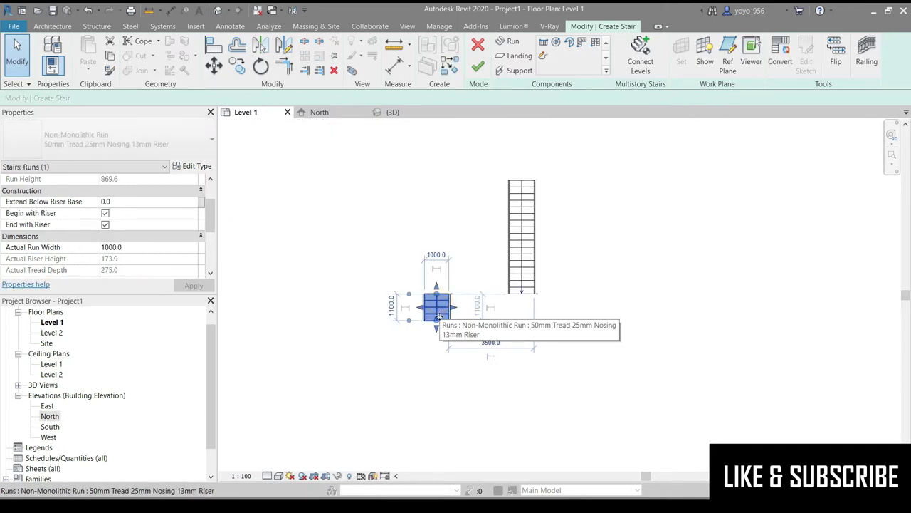
{"action": "left_click_drag", "start_coordinate": [442, 329], "coordinate": [436, 335]}
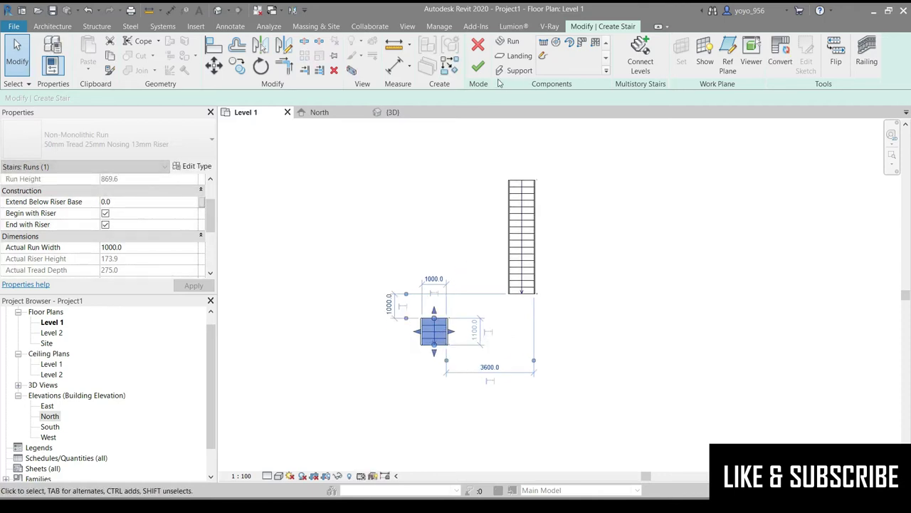
- Join the tall run and the small run with a landing
{"action": "left_click", "coordinate": [510, 58]}
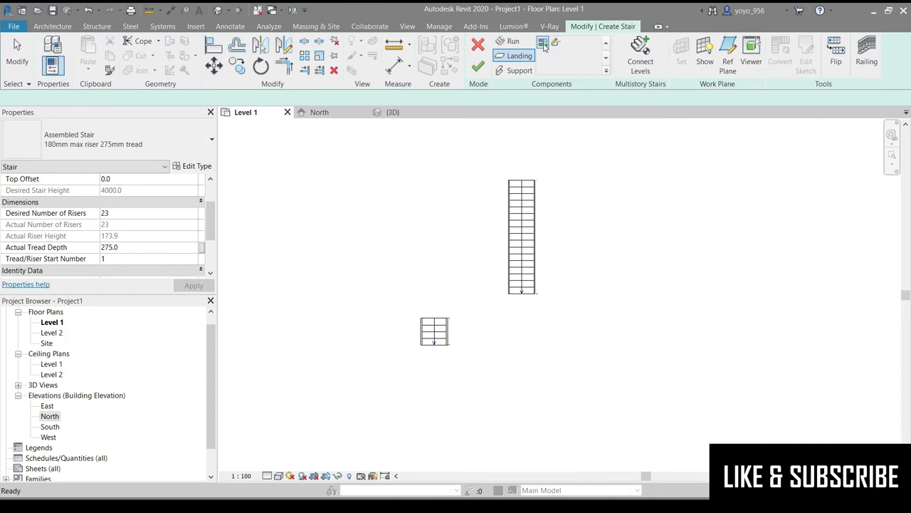
{"action": "left_click", "coordinate": [513, 293]}
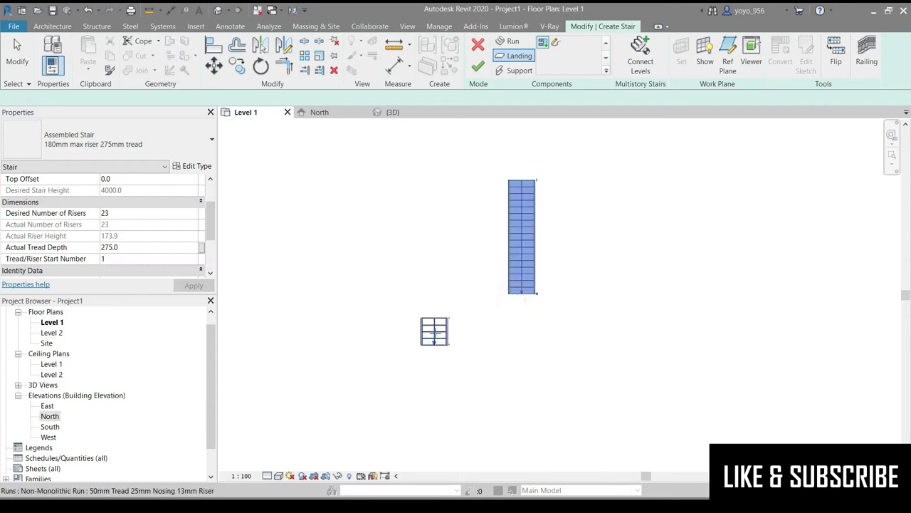
{"action": "left_click", "coordinate": [434, 333]}
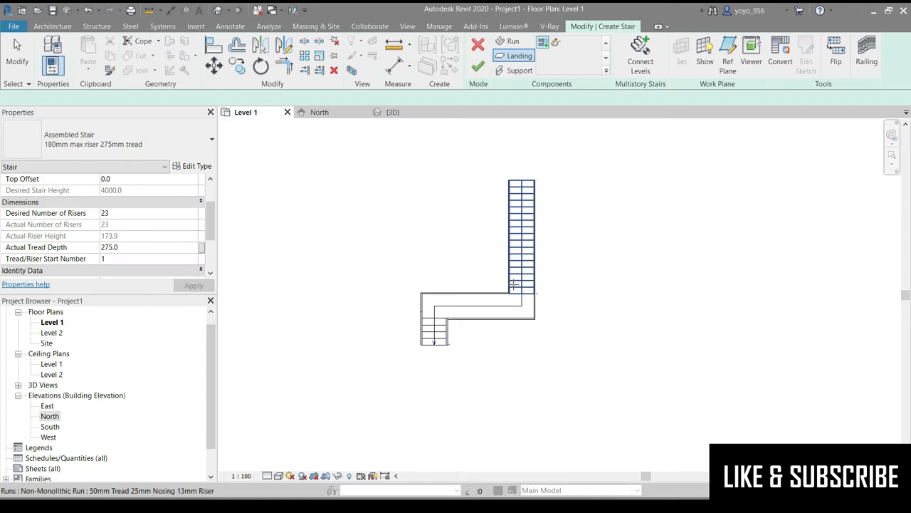
{"action": "scroll", "coordinate": [359, 260], "scroll_direction": "down", "scroll_amount": 1}
{"action": "scroll", "coordinate": [359, 261], "scroll_direction": "down", "scroll_amount": 2}
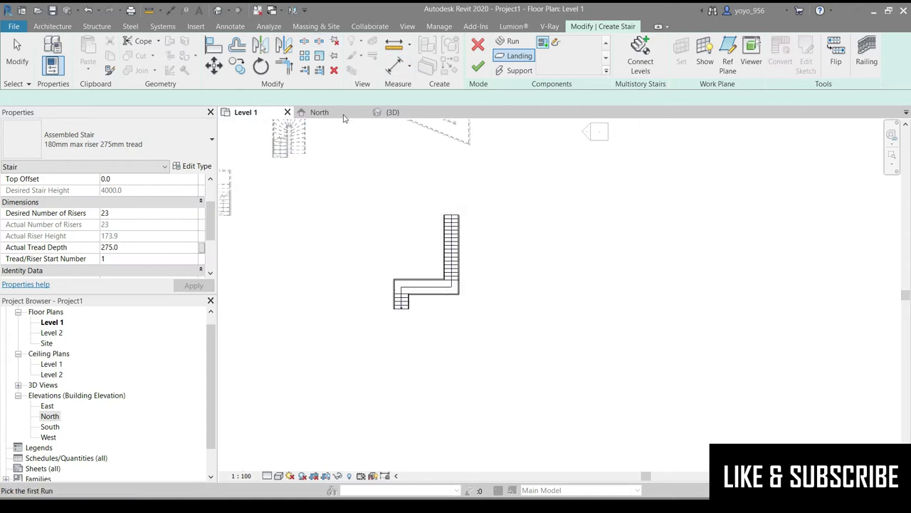
- Switch to 3D and orbit to view the stairs from above
{"action": "left_click", "coordinate": [381, 116]}
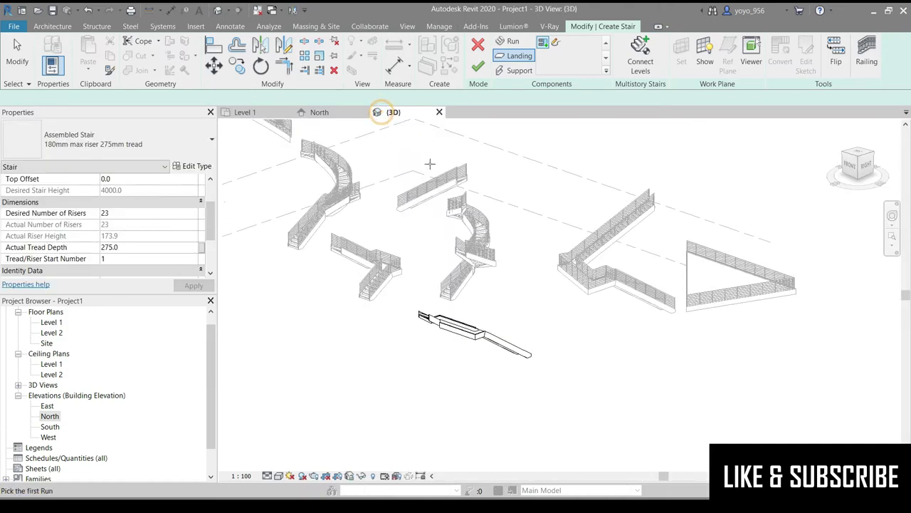
{"action": "scroll", "coordinate": [481, 340], "scroll_direction": "up", "scroll_amount": 1}
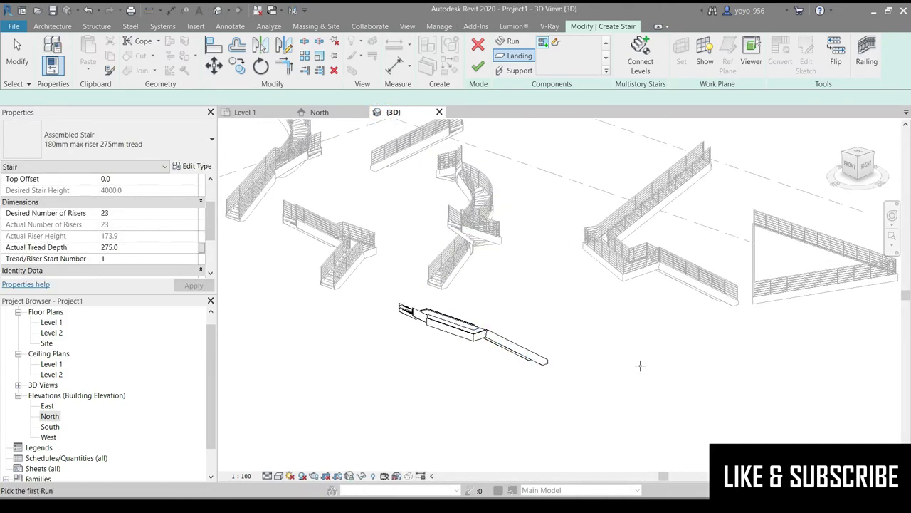
{"action": "left_click", "coordinate": [866, 166]}
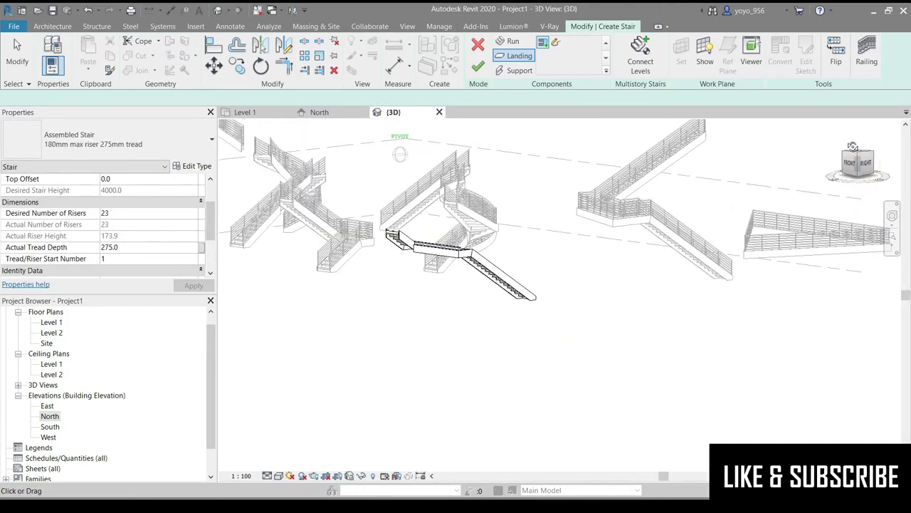
{"action": "left_click_drag", "start_coordinate": [855, 163], "coordinate": [862, 163]}
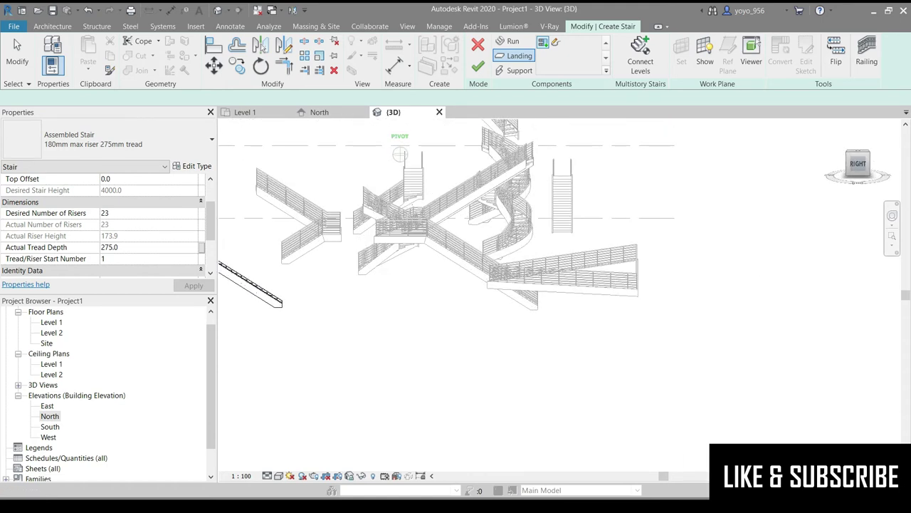
{"action": "left_click_drag", "start_coordinate": [858, 163], "coordinate": [870, 171]}
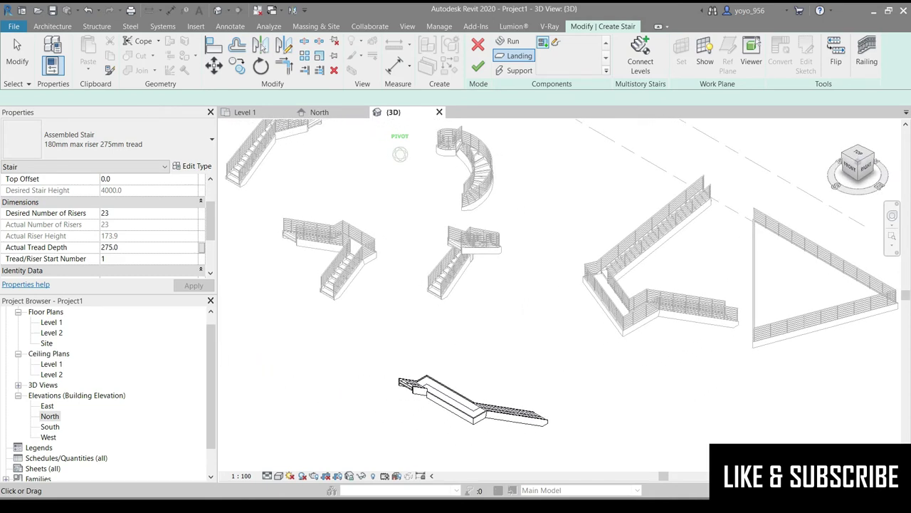
- Finish the landing-linked stair, dismiss the railing warning, and check it from low and high angles
{"action": "left_click", "coordinate": [479, 64]}
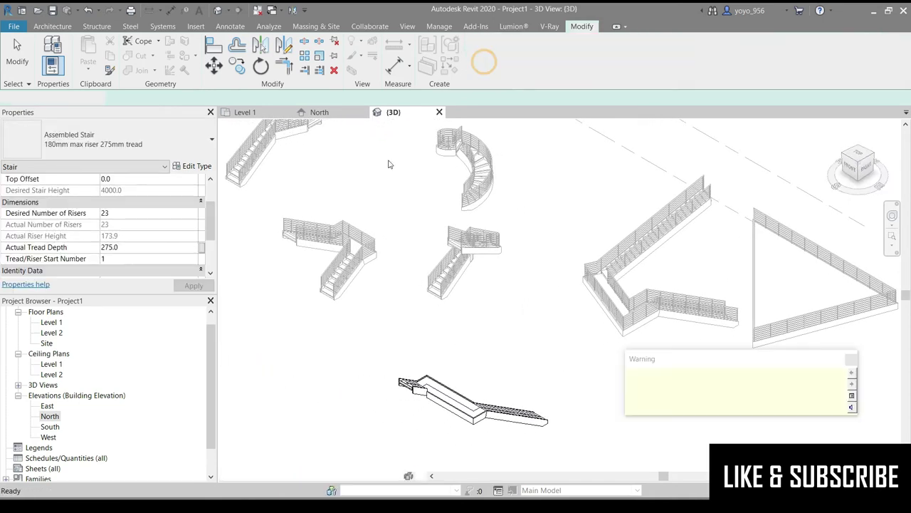
{"action": "scroll", "coordinate": [470, 260], "scroll_direction": "down", "scroll_amount": 2}
{"action": "mouse_move", "coordinate": [883, 183]}
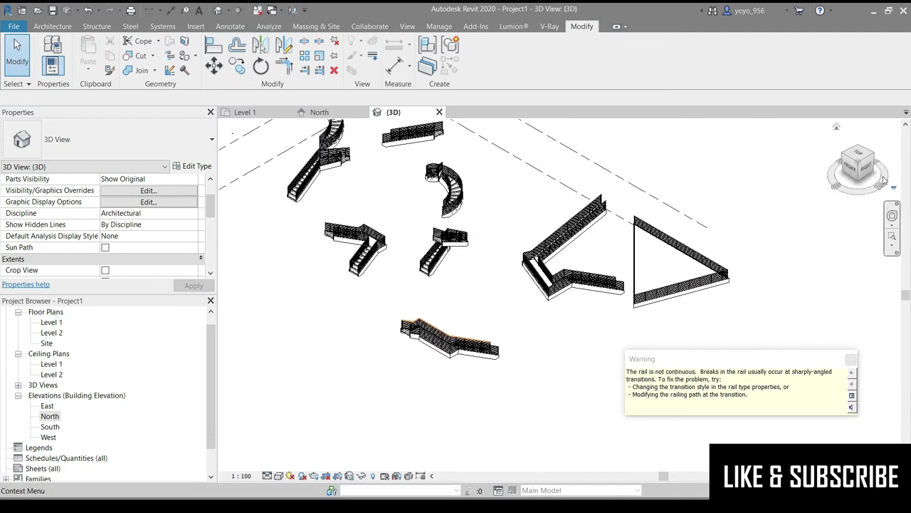
{"action": "left_click_drag", "start_coordinate": [864, 162], "coordinate": [887, 273]}
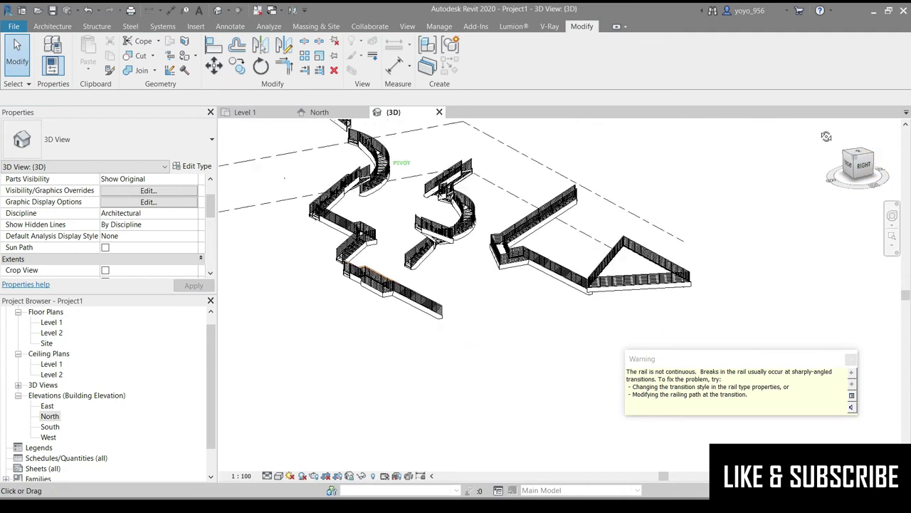
{"action": "left_click", "coordinate": [851, 360]}
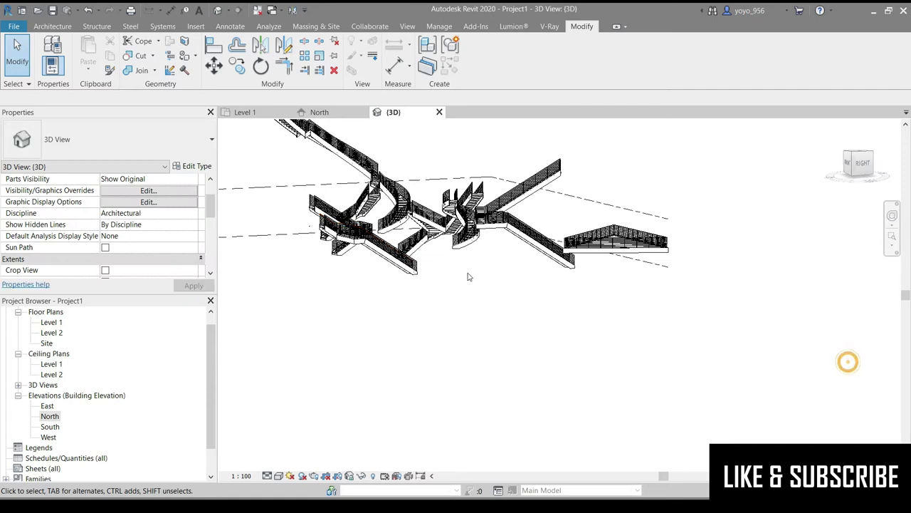
{"action": "scroll", "coordinate": [324, 235], "scroll_direction": "up", "scroll_amount": 2}
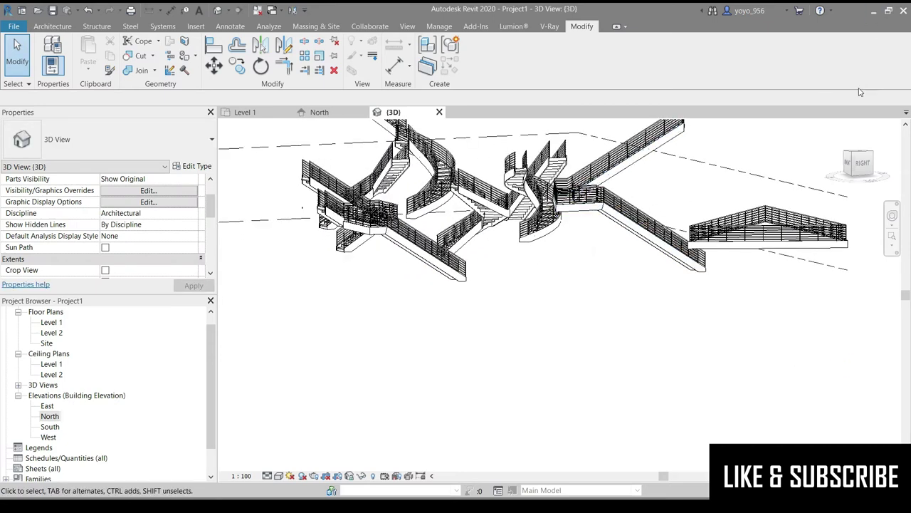
{"action": "left_click_drag", "start_coordinate": [860, 171], "coordinate": [895, 191]}
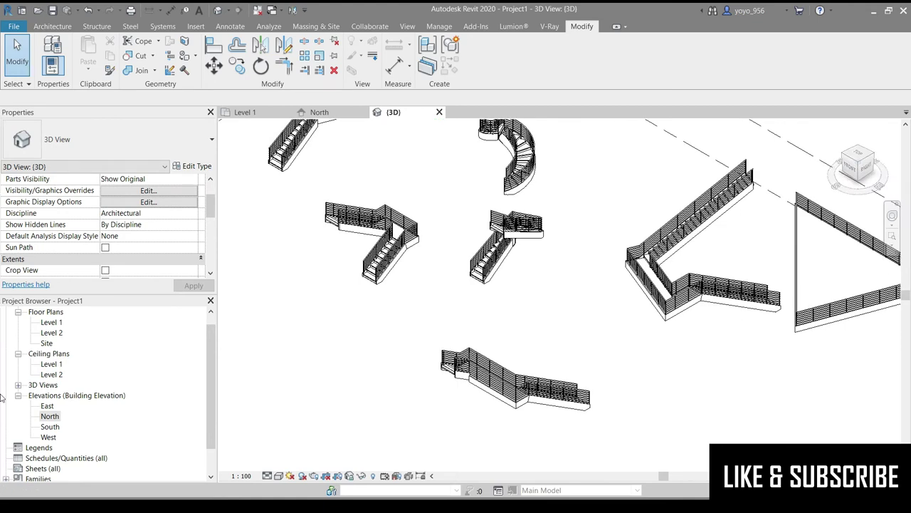
{"action": "left_click", "coordinate": [278, 475]}
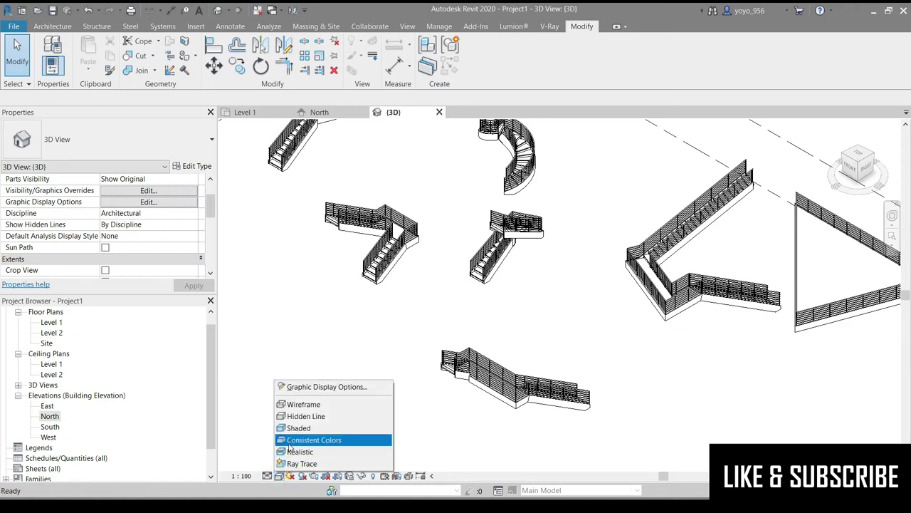
- Shade the 3D view with Consistent Colors and orbit it to inspect the railed stairs
{"action": "left_click", "coordinate": [289, 440]}
{"action": "scroll", "coordinate": [320, 403], "scroll_direction": "down", "scroll_amount": 2}
{"action": "scroll", "coordinate": [358, 366], "scroll_direction": "down", "scroll_amount": 2}
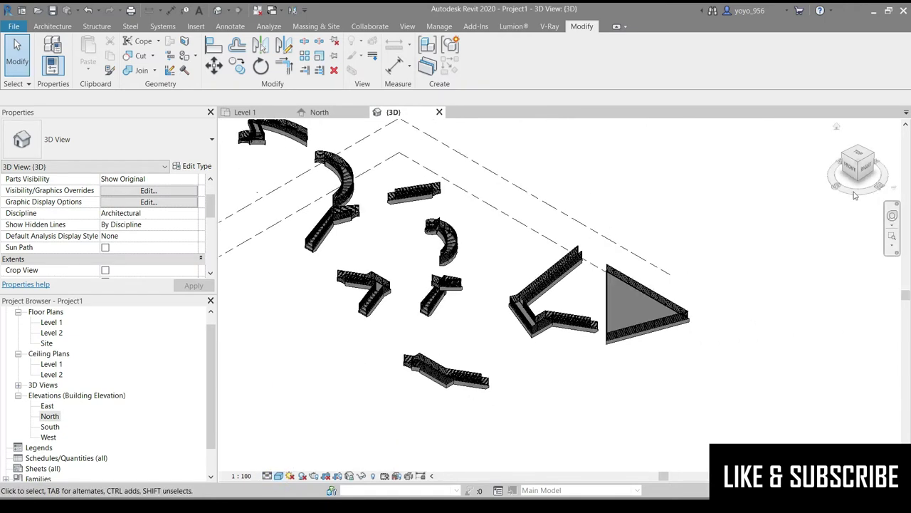
{"action": "mouse_move", "coordinate": [857, 174]}
{"action": "left_mouse_down"}
{"action": "mouse_move", "coordinate": [819, 178]}
{"action": "mouse_move", "coordinate": [819, 191]}
{"action": "mouse_move", "coordinate": [858, 175]}
{"action": "left_mouse_up"}
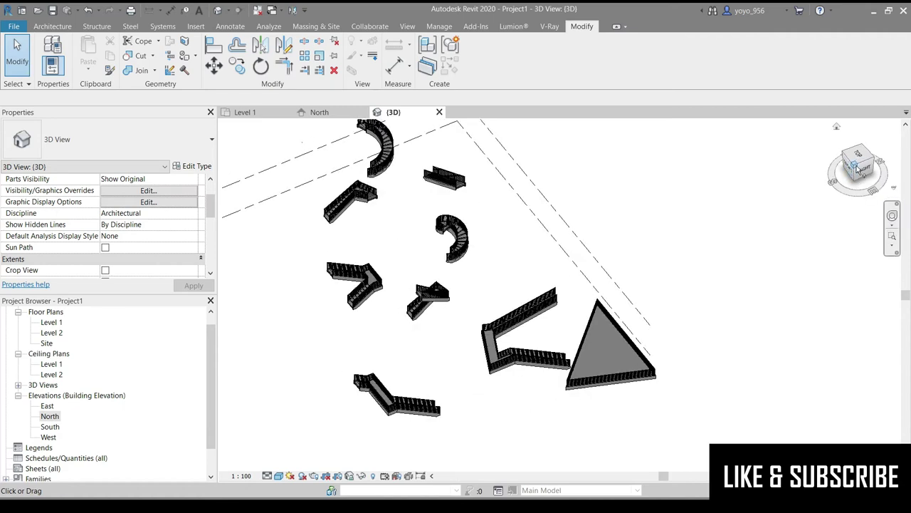
{"action": "mouse_move", "coordinate": [859, 173]}
{"action": "left_mouse_down"}
{"action": "mouse_move", "coordinate": [880, 169]}
{"action": "mouse_move", "coordinate": [849, 182]}
{"action": "left_mouse_up"}
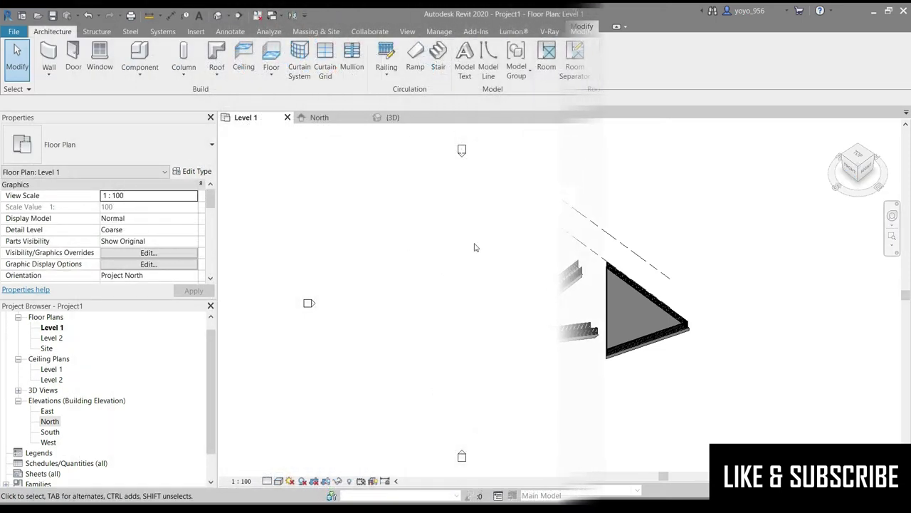
- Start a new stair and sketch one straight run left to right on Level 1
{"action": "left_click", "coordinate": [437, 66]}
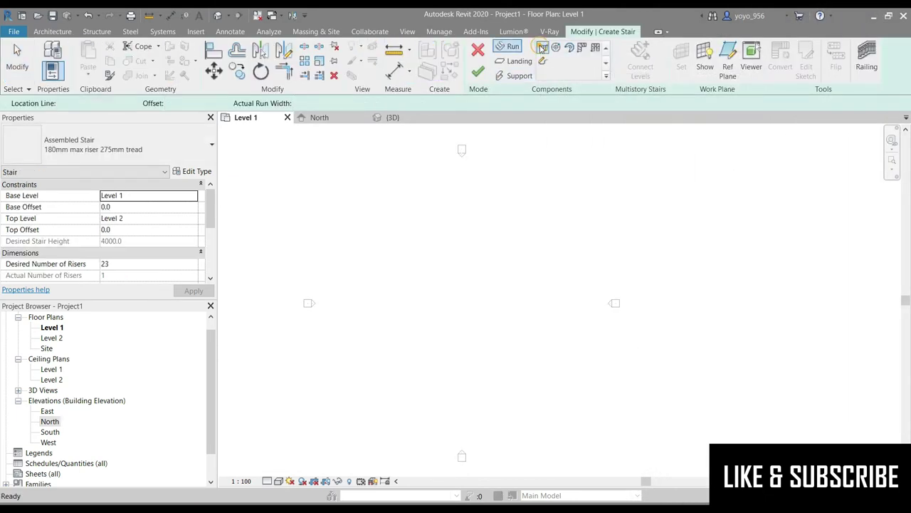
{"action": "left_click", "coordinate": [413, 282]}
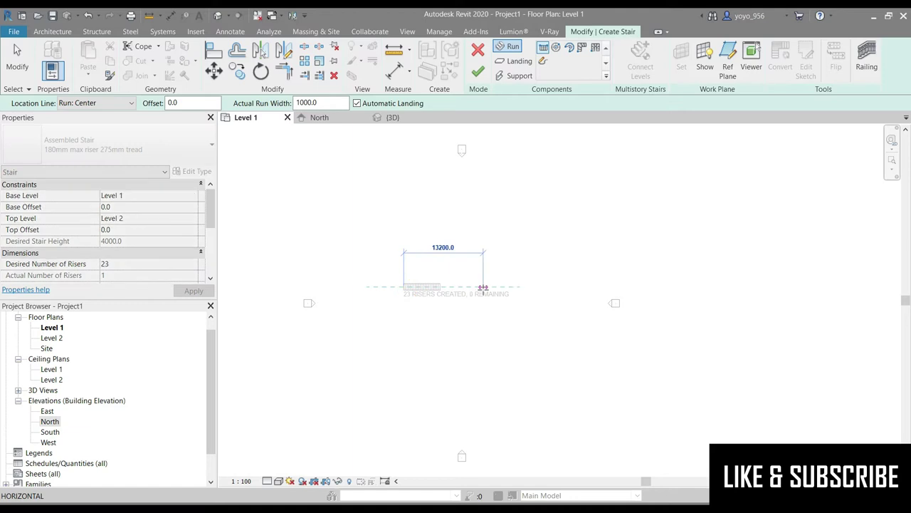
{"action": "left_click", "coordinate": [487, 282]}
{"action": "key", "text": "Escape"}
{"action": "scroll", "coordinate": [429, 295], "scroll_direction": "up", "scroll_amount": 2}
{"action": "scroll", "coordinate": [430, 293], "scroll_direction": "up", "scroll_amount": 2}
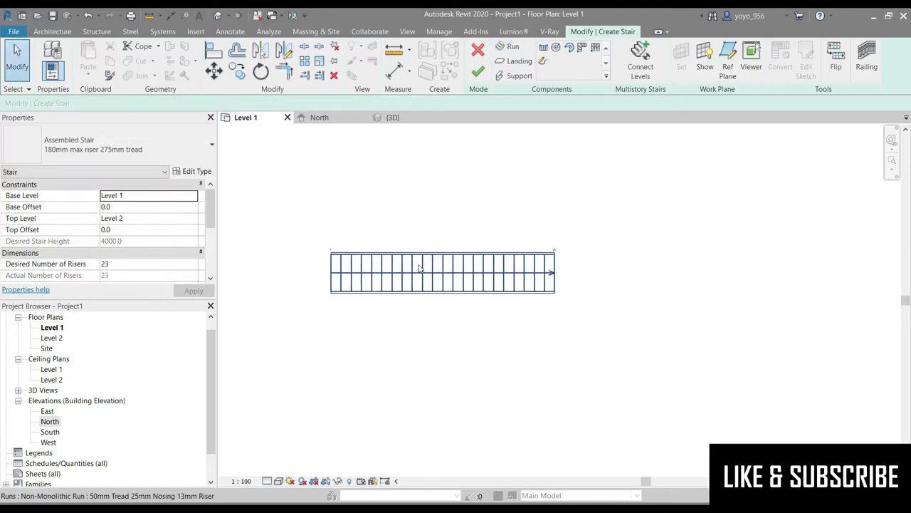
- Set the run width to about 2115 and pull its end back to shorten it
{"action": "left_click", "coordinate": [406, 269]}
{"action": "scroll", "coordinate": [427, 320], "scroll_direction": "up", "scroll_amount": 1}
{"action": "left_click", "coordinate": [413, 381]}
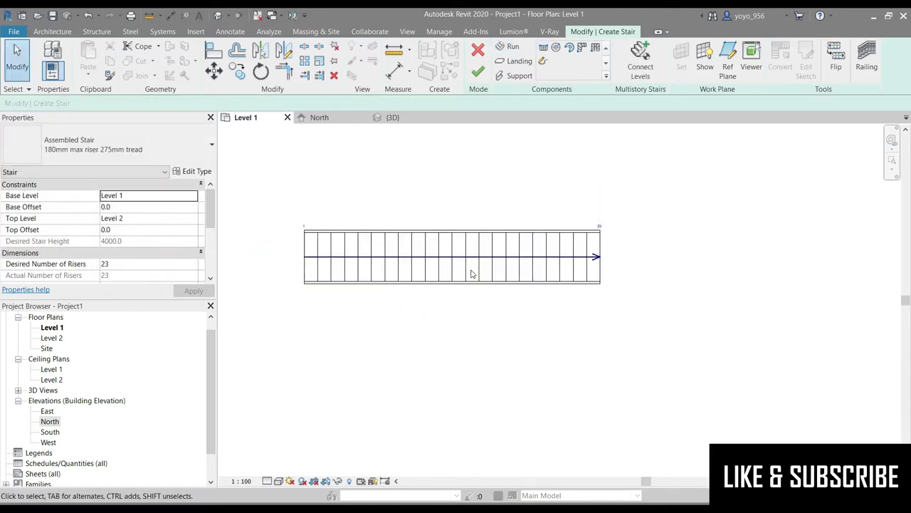
{"action": "left_click", "coordinate": [472, 269]}
{"action": "mouse_move", "coordinate": [451, 228]}
{"action": "left_mouse_down"}
{"action": "mouse_move", "coordinate": [453, 194]}
{"action": "mouse_move", "coordinate": [454, 220]}
{"action": "left_mouse_up"}
{"action": "left_click_drag", "start_coordinate": [451, 284], "coordinate": [454, 347]}
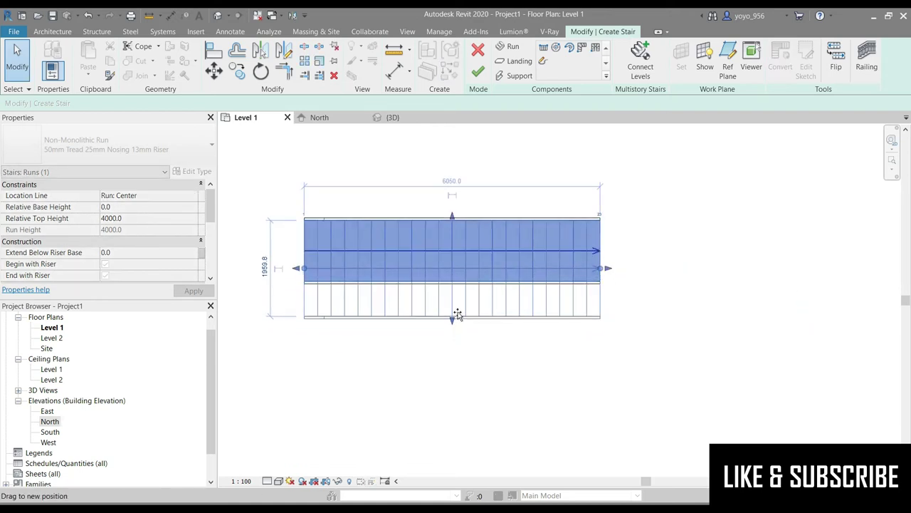
{"action": "left_click_drag", "start_coordinate": [454, 347], "coordinate": [451, 307]}
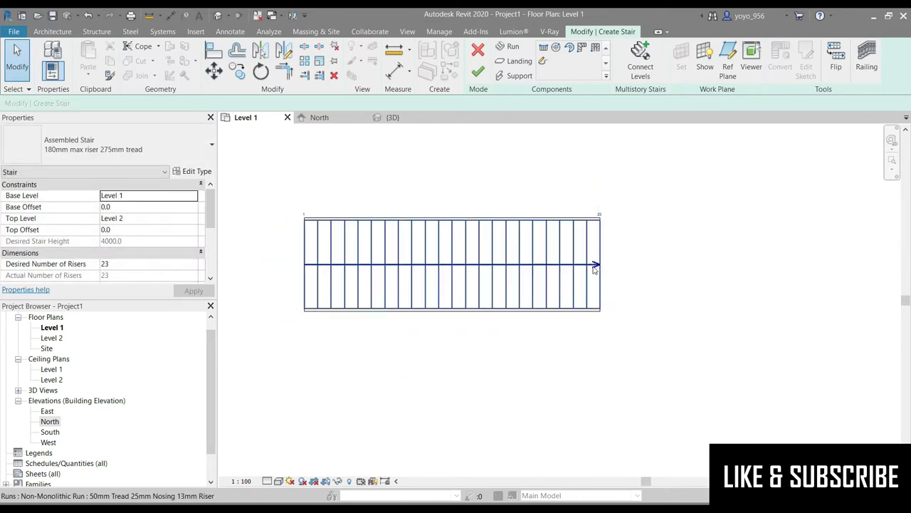
{"action": "left_click", "coordinate": [605, 269]}
{"action": "left_click_drag", "start_coordinate": [608, 268], "coordinate": [547, 264]}
- Drag the stair run's end rightward to start adding treads back
{"action": "left_click", "coordinate": [502, 337]}
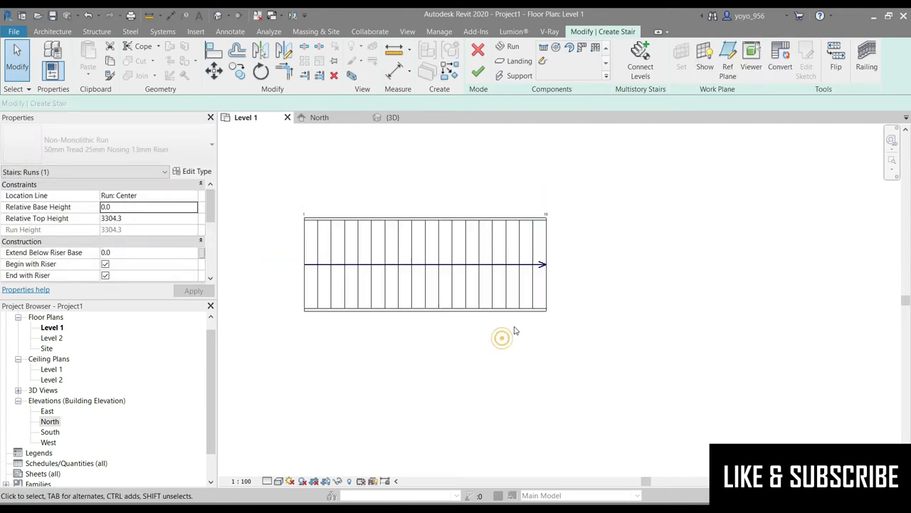
{"action": "left_click", "coordinate": [532, 276]}
{"action": "mouse_move", "coordinate": [543, 264]}
{"action": "left_mouse_down"}
{"action": "mouse_move", "coordinate": [601, 265]}
{"action": "mouse_move", "coordinate": [550, 266]}
{"action": "left_mouse_up"}
{"action": "left_click", "coordinate": [539, 284]}
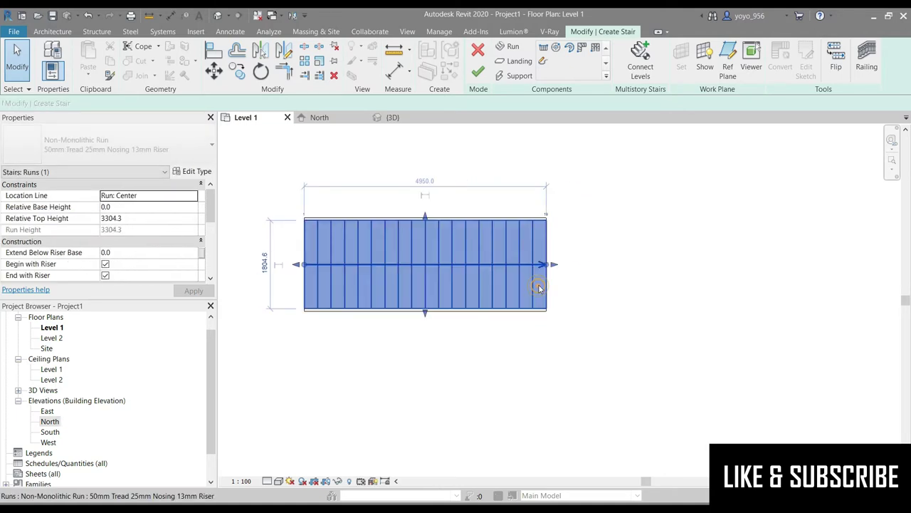
{"action": "scroll", "coordinate": [560, 271], "scroll_direction": "up", "scroll_amount": 3}
{"action": "mouse_move", "coordinate": [545, 259]}
{"action": "left_mouse_down"}
{"action": "mouse_move", "coordinate": [619, 257]}
{"action": "mouse_move", "coordinate": [547, 258]}
{"action": "left_mouse_up"}
{"action": "scroll", "coordinate": [659, 269], "scroll_direction": "down", "scroll_amount": 2}
{"action": "mouse_move", "coordinate": [617, 273]}
{"action": "left_mouse_down"}
{"action": "mouse_move", "coordinate": [706, 271]}
{"action": "mouse_move", "coordinate": [656, 270]}
{"action": "left_mouse_up"}
- Reposition and stretch the run end until the run shows 23 risers again
{"action": "left_click", "coordinate": [738, 309]}
{"action": "left_click", "coordinate": [698, 269]}
{"action": "left_click", "coordinate": [675, 283]}
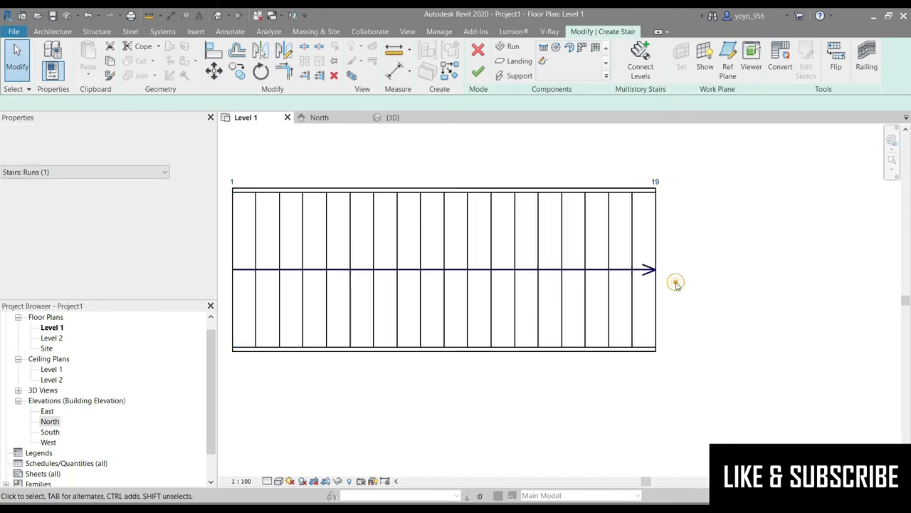
{"action": "left_click", "coordinate": [655, 271]}
{"action": "key", "text": "l"}
{"action": "key", "text": "i"}
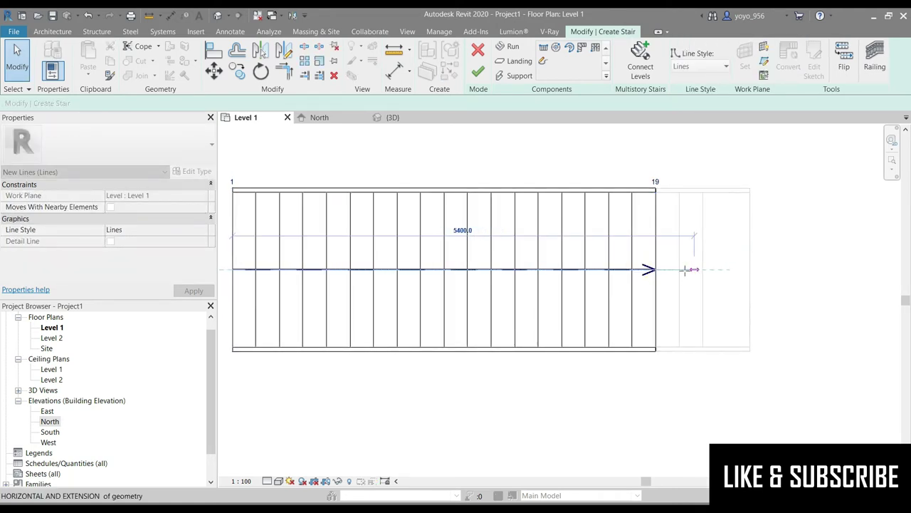
{"action": "left_click_drag", "start_coordinate": [655, 270], "coordinate": [708, 265]}
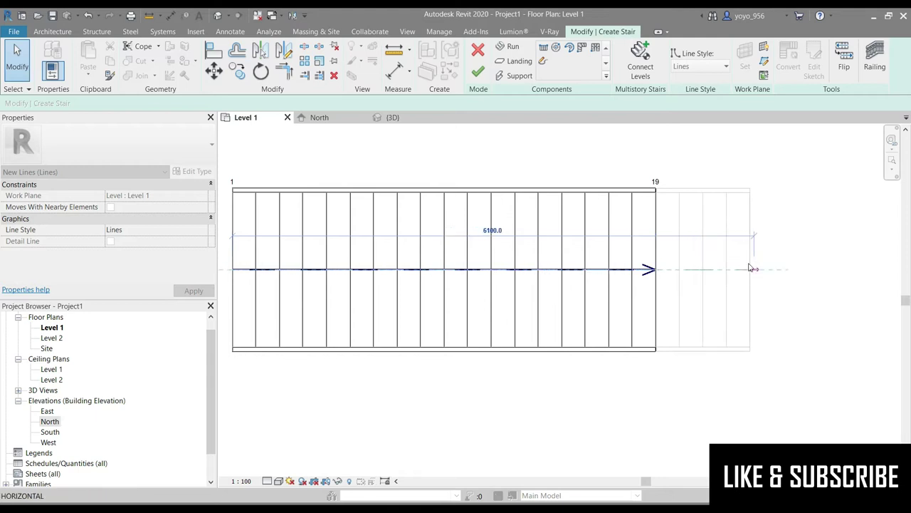
{"action": "left_click", "coordinate": [751, 268]}
{"action": "scroll", "coordinate": [492, 450], "scroll_direction": "down", "scroll_amount": 2}
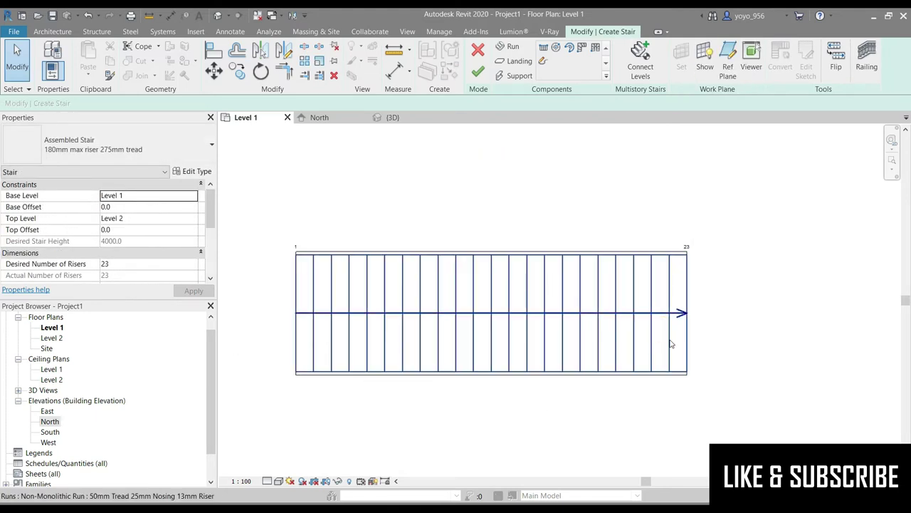
- Drag the run end left, shortening the run from 6050 to 4400.0
{"action": "left_click", "coordinate": [670, 344]}
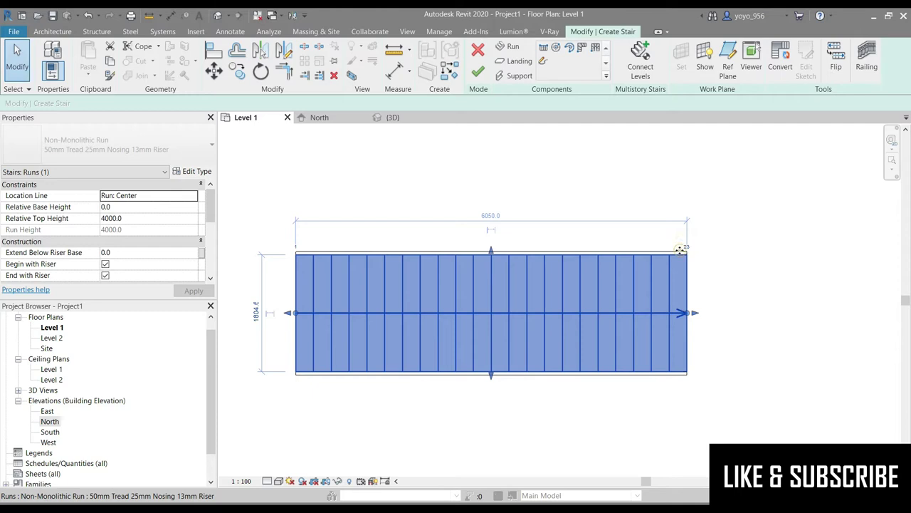
{"action": "scroll", "coordinate": [688, 250], "scroll_direction": "up", "scroll_amount": 1}
{"action": "scroll", "coordinate": [688, 249], "scroll_direction": "up", "scroll_amount": 2}
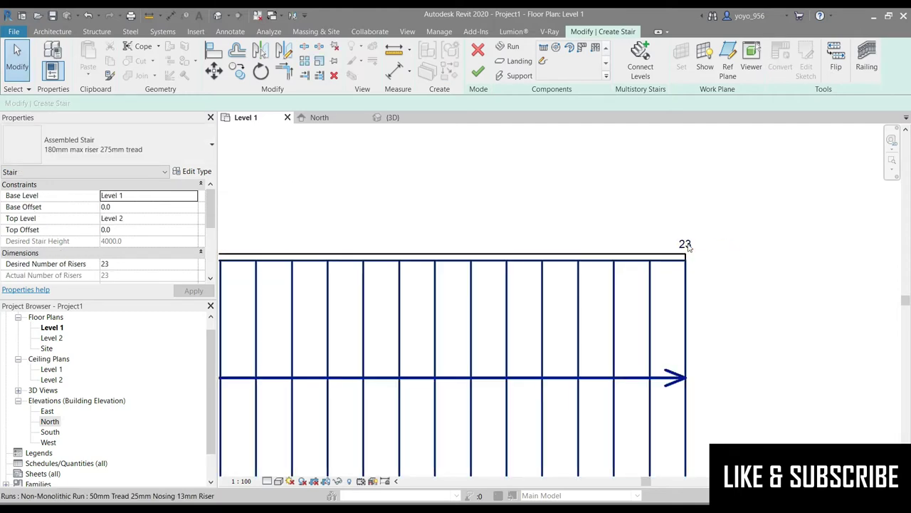
{"action": "scroll", "coordinate": [686, 243], "scroll_direction": "down", "scroll_amount": 2}
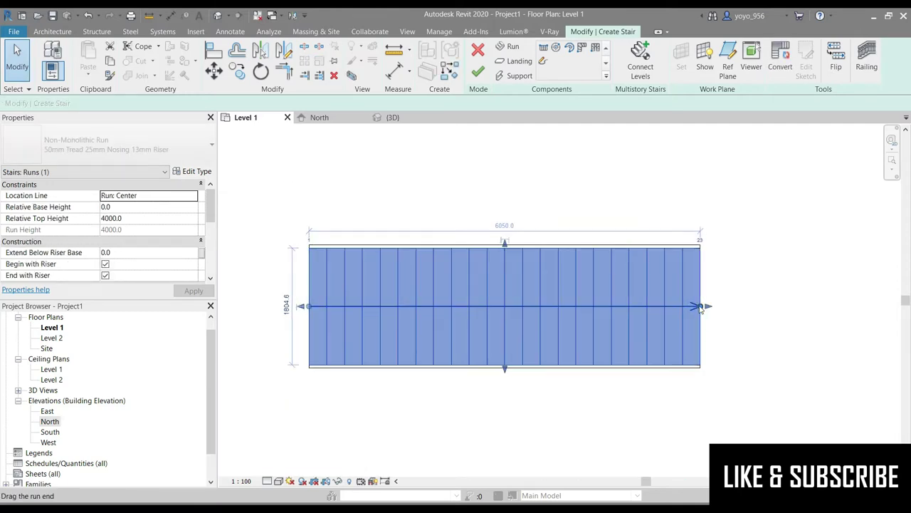
{"action": "left_click_drag", "start_coordinate": [698, 306], "coordinate": [665, 306]}
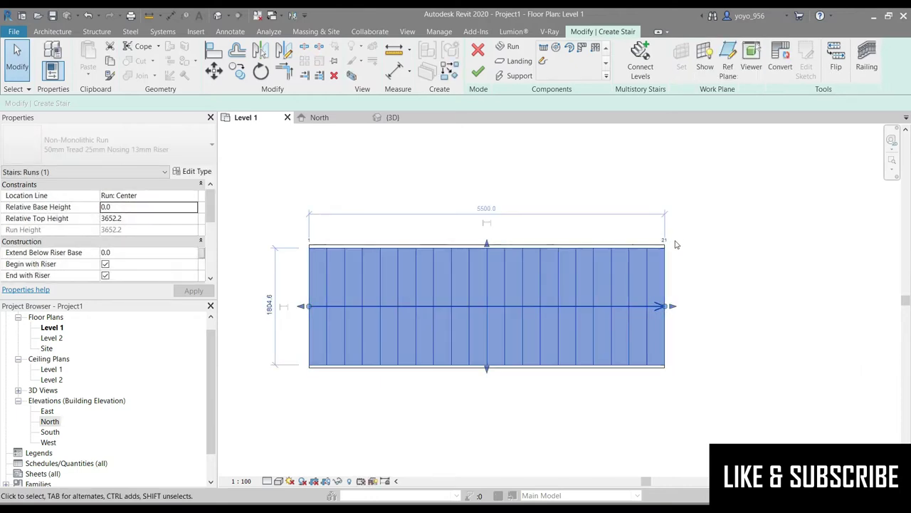
{"action": "left_click_drag", "start_coordinate": [663, 306], "coordinate": [736, 305]}
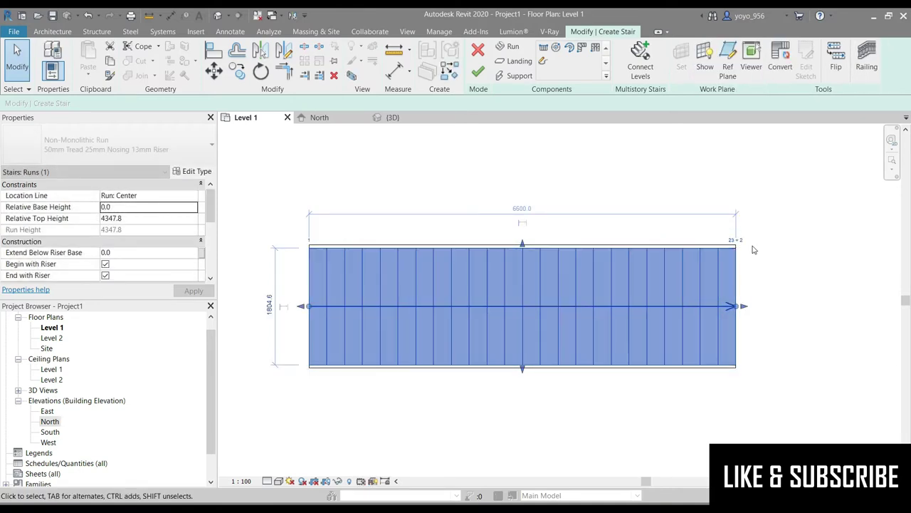
{"action": "left_click_drag", "start_coordinate": [732, 306], "coordinate": [701, 306]}
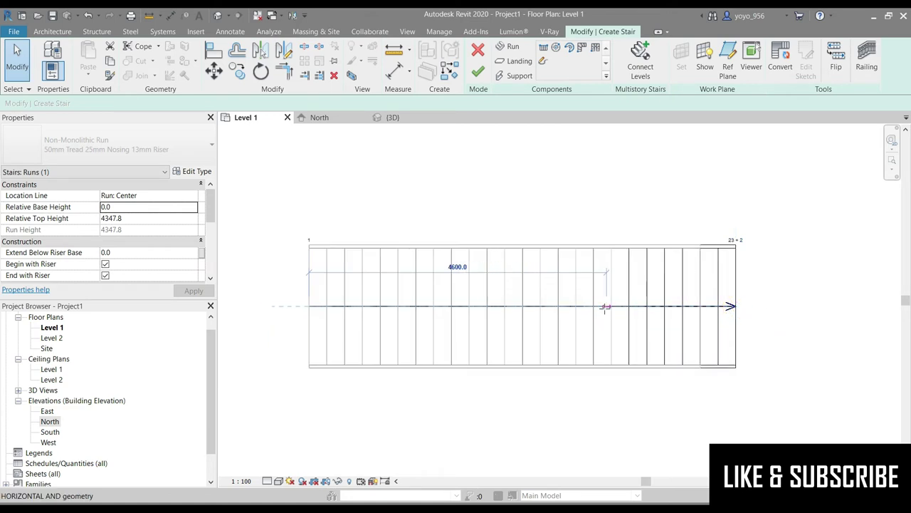
{"action": "left_click_drag", "start_coordinate": [605, 307], "coordinate": [592, 306]}
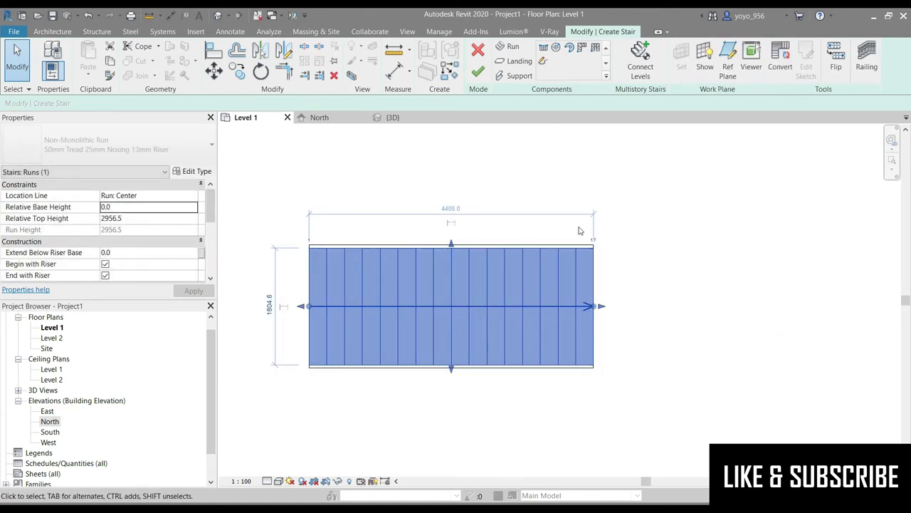
- Reselect the run and check its 17 risers and 2956.5 top height without changes
{"action": "left_click", "coordinate": [602, 399]}
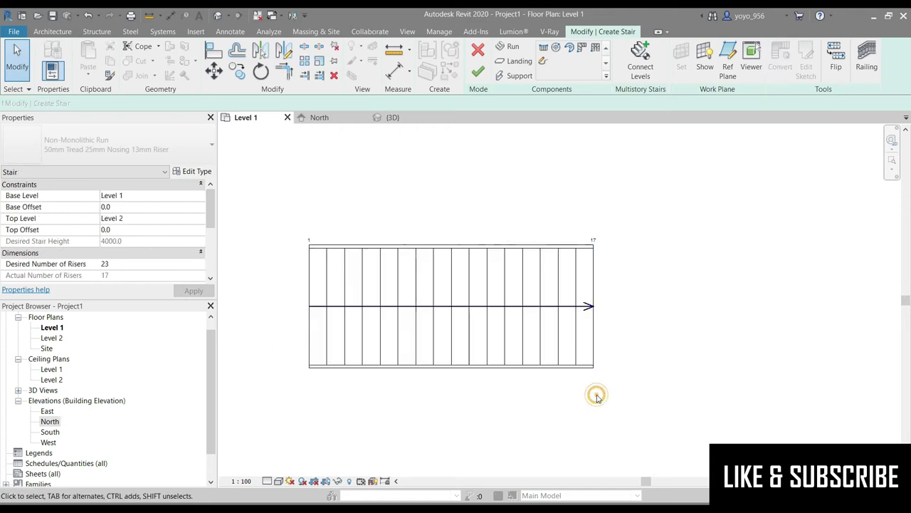
{"action": "left_click", "coordinate": [397, 285]}
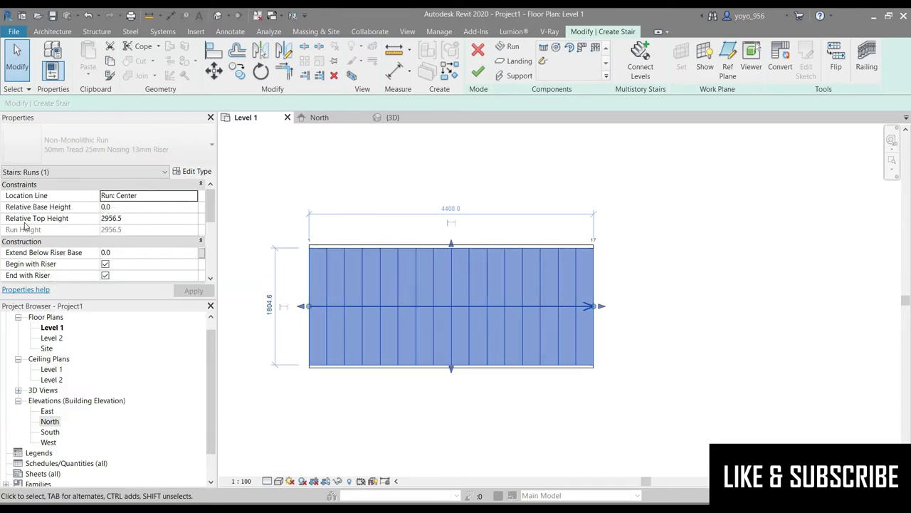
{"action": "left_click", "coordinate": [193, 217]}
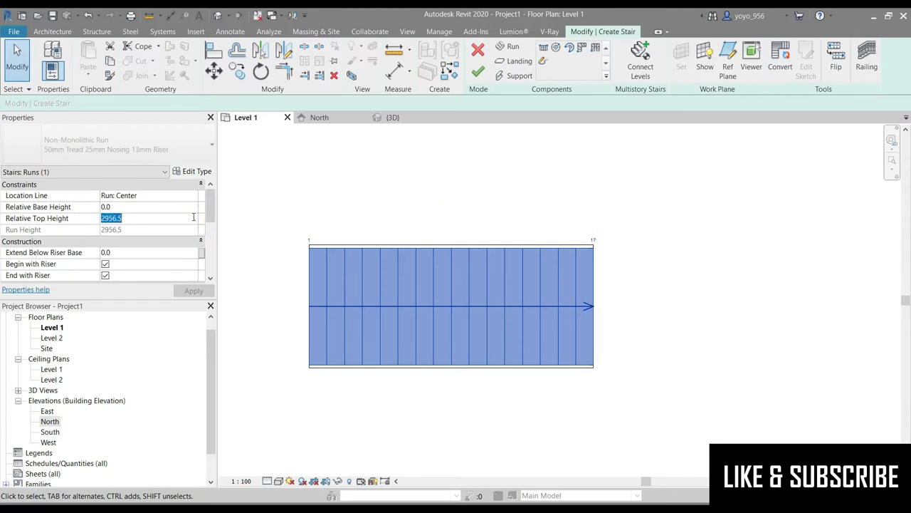
{"action": "key", "text": "Escape"}
{"action": "key", "text": "Escape"}
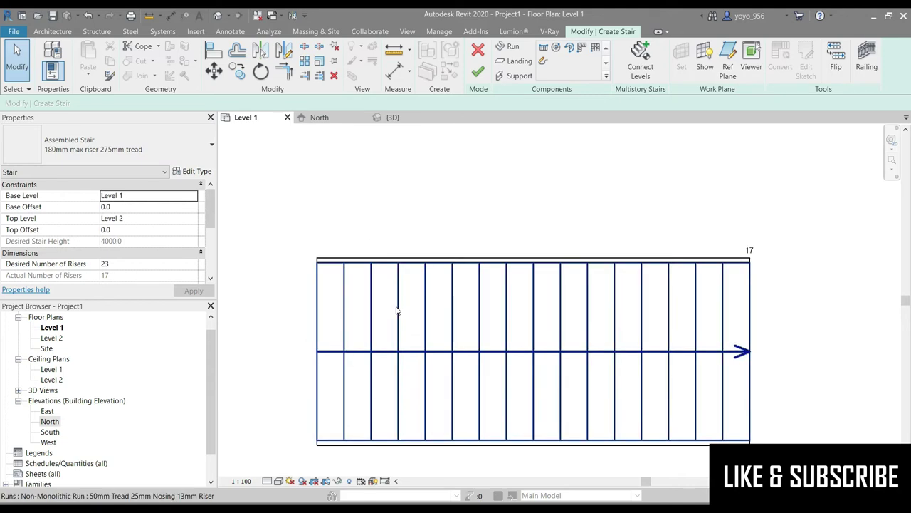
{"action": "left_click", "coordinate": [345, 304]}
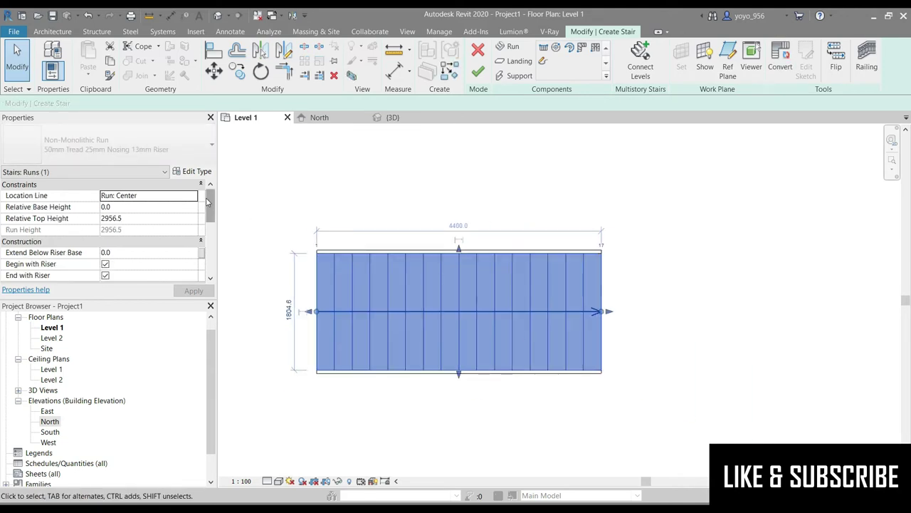
{"action": "scroll", "coordinate": [153, 200], "scroll_direction": "down", "scroll_amount": 3}
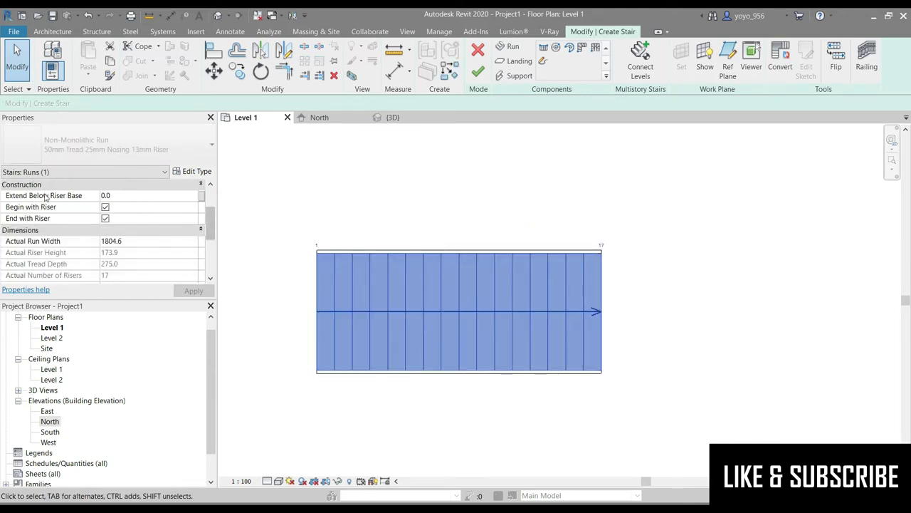
- Inspect the shortened stair run in the North elevation view
{"action": "left_click", "coordinate": [319, 117]}
{"action": "left_click", "coordinate": [394, 118]}
{"action": "left_click", "coordinate": [342, 118]}
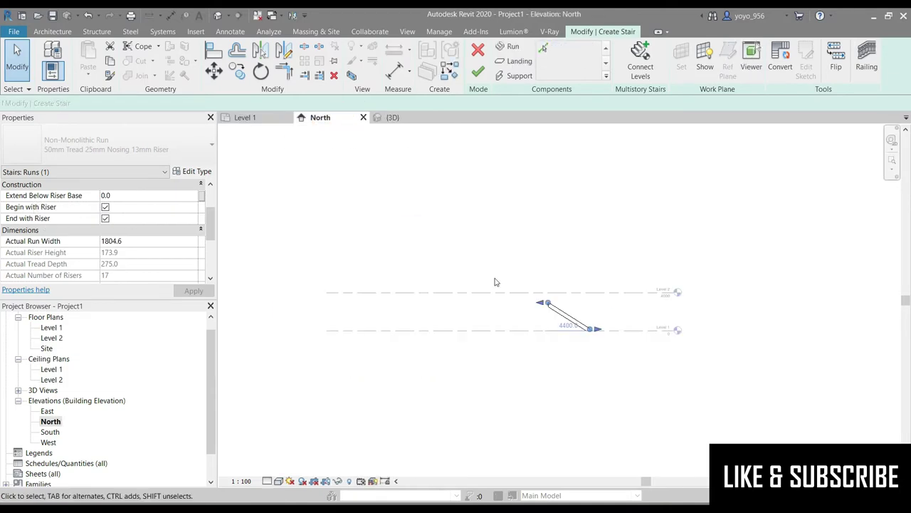
{"action": "scroll", "coordinate": [123, 233], "scroll_direction": "up", "scroll_amount": 1}
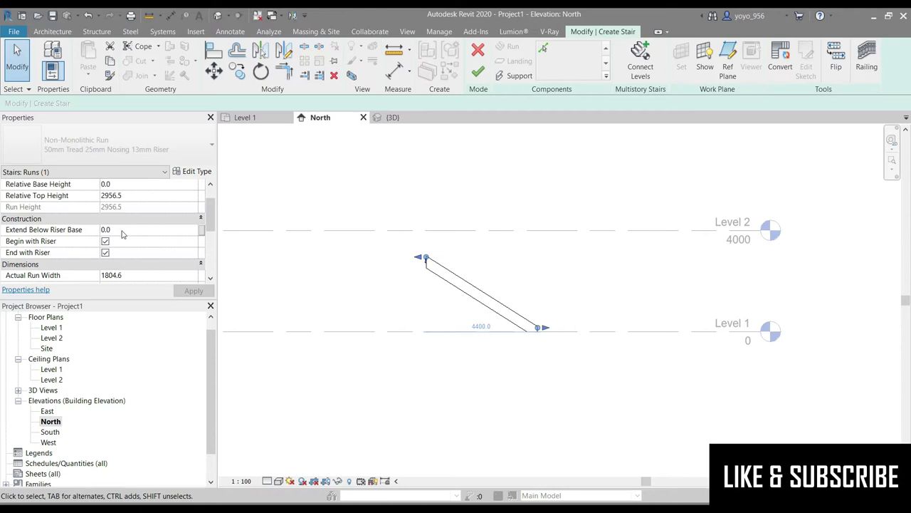
{"action": "scroll", "coordinate": [44, 242], "scroll_direction": "up", "scroll_amount": 1}
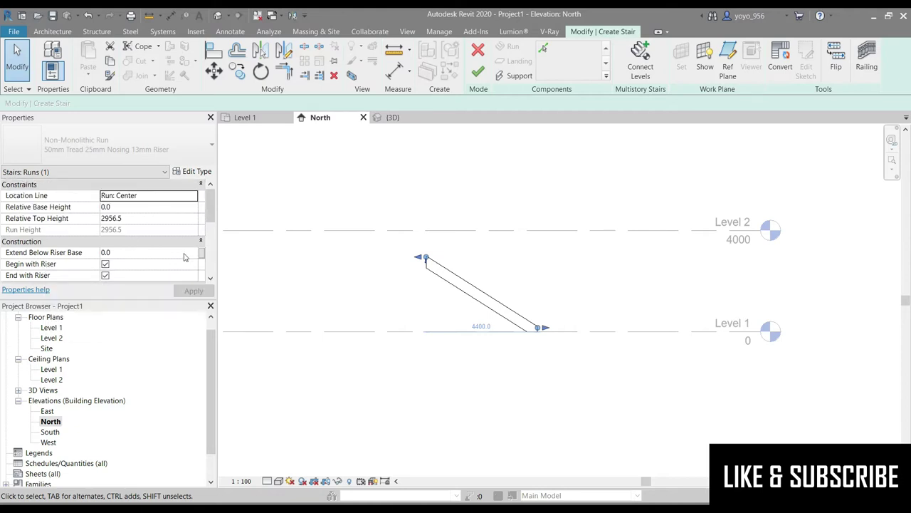
{"action": "scroll", "coordinate": [476, 259], "scroll_direction": "up", "scroll_amount": 2}
{"action": "scroll", "coordinate": [537, 292], "scroll_direction": "up", "scroll_amount": 2}
{"action": "scroll", "coordinate": [407, 299], "scroll_direction": "down", "scroll_amount": 2}
{"action": "scroll", "coordinate": [577, 345], "scroll_direction": "down", "scroll_amount": 1}
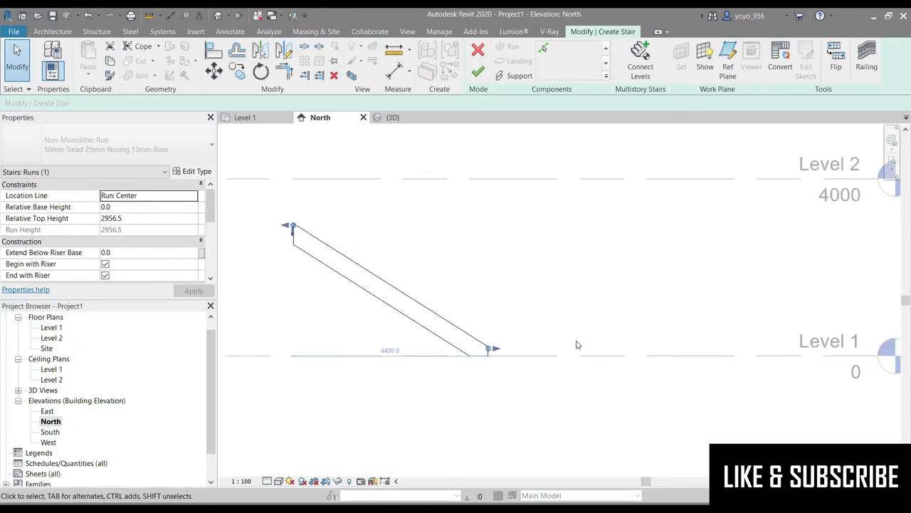
- Orbit the run in 3D and turn off Begin with Riser, dropping its top height to 2782.6
{"action": "left_click", "coordinate": [391, 117]}
{"action": "scroll", "coordinate": [362, 347], "scroll_direction": "up", "scroll_amount": 2}
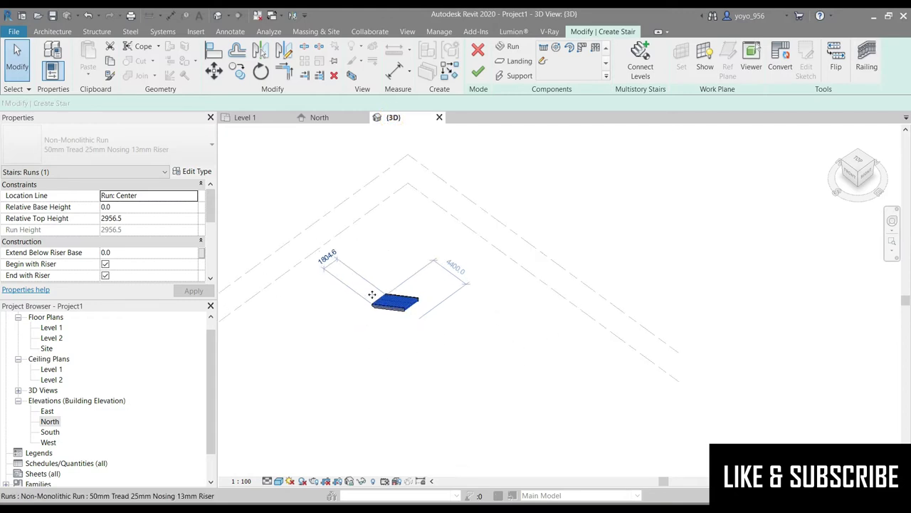
{"action": "scroll", "coordinate": [363, 347], "scroll_direction": "up", "scroll_amount": 3}
{"action": "left_click_drag", "start_coordinate": [856, 178], "coordinate": [769, 180]}
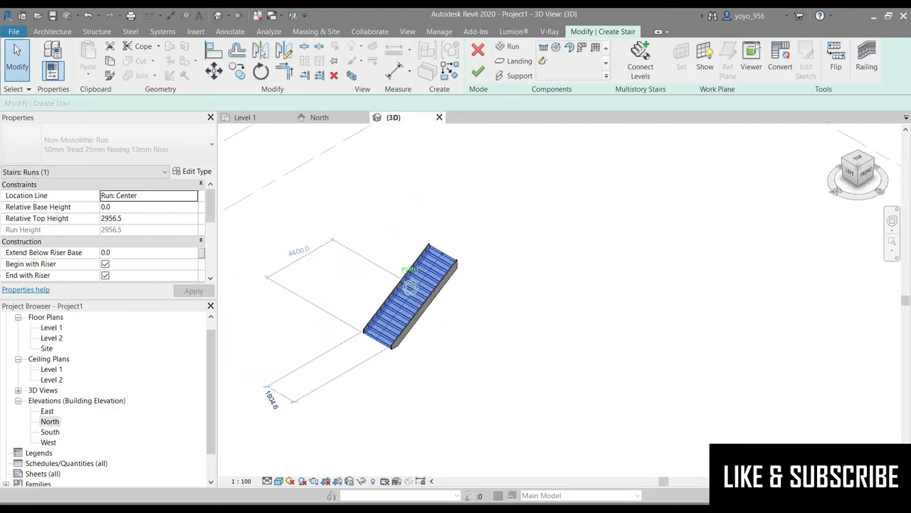
{"action": "scroll", "coordinate": [359, 367], "scroll_direction": "up", "scroll_amount": 1}
{"action": "scroll", "coordinate": [359, 368], "scroll_direction": "up", "scroll_amount": 3}
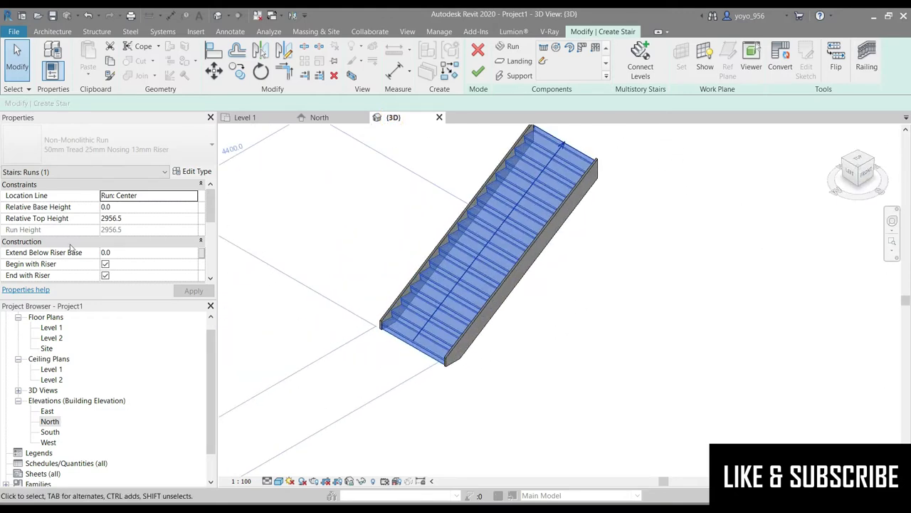
{"action": "left_click", "coordinate": [105, 264]}
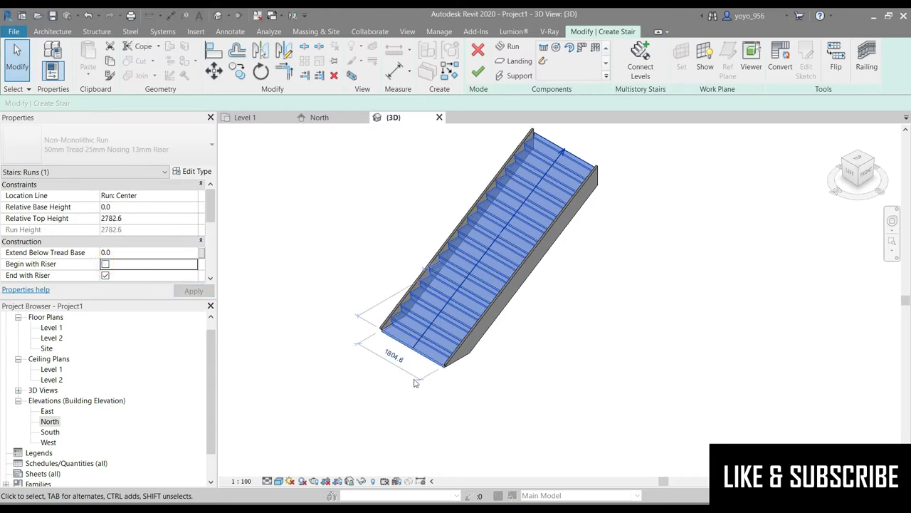
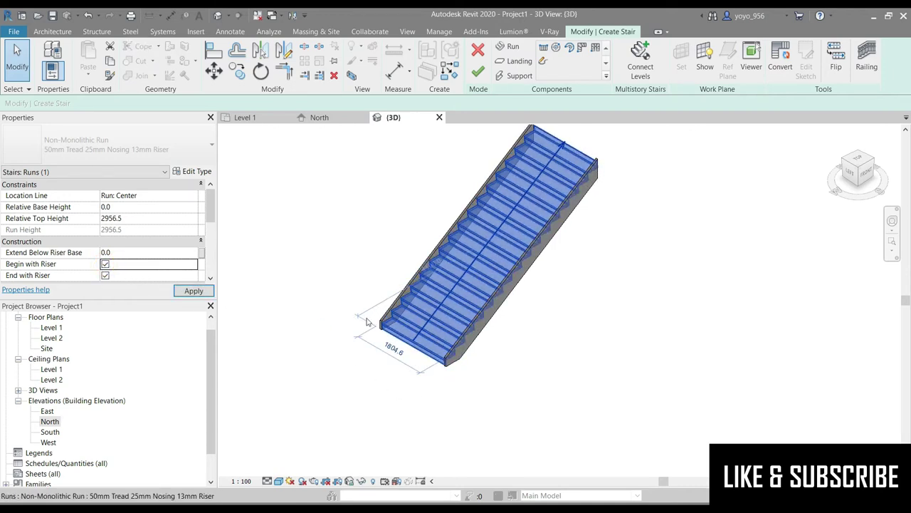
- Turn the run's end-with-riser and begin-with-riser options off, then back on
{"action": "left_click", "coordinate": [106, 275]}
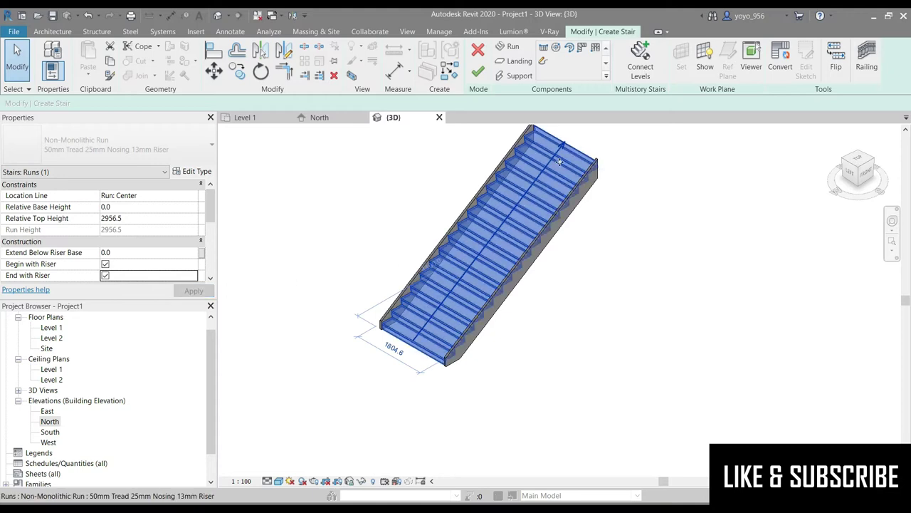
{"action": "scroll", "coordinate": [512, 262], "scroll_direction": "up", "scroll_amount": 1}
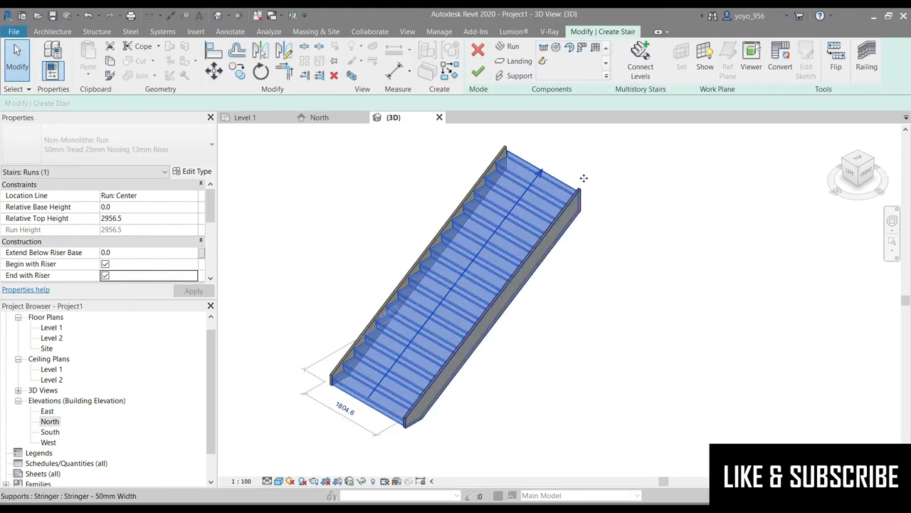
{"action": "left_click", "coordinate": [851, 172]}
{"action": "middle_click_drag", "start_coordinate": [285, 257], "coordinate": [262, 255], "text": "shift"}
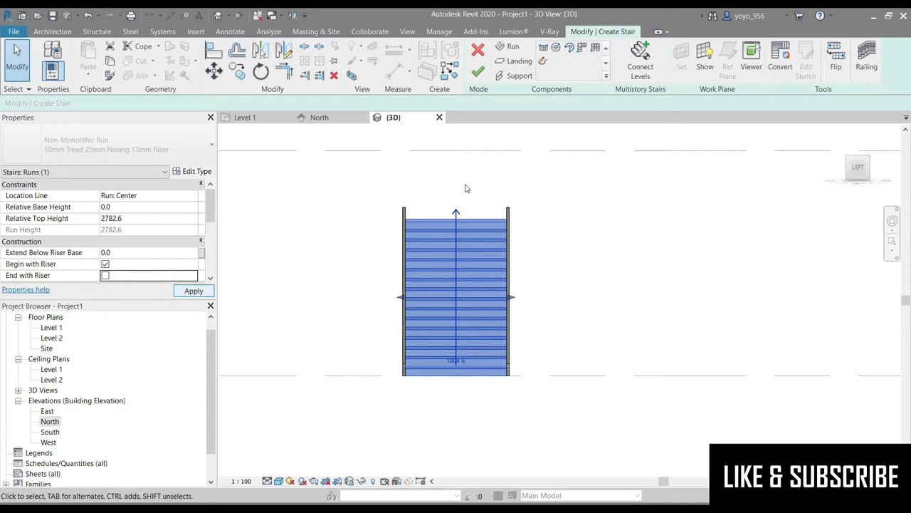
{"action": "left_click", "coordinate": [105, 276]}
{"action": "left_click", "coordinate": [105, 264]}
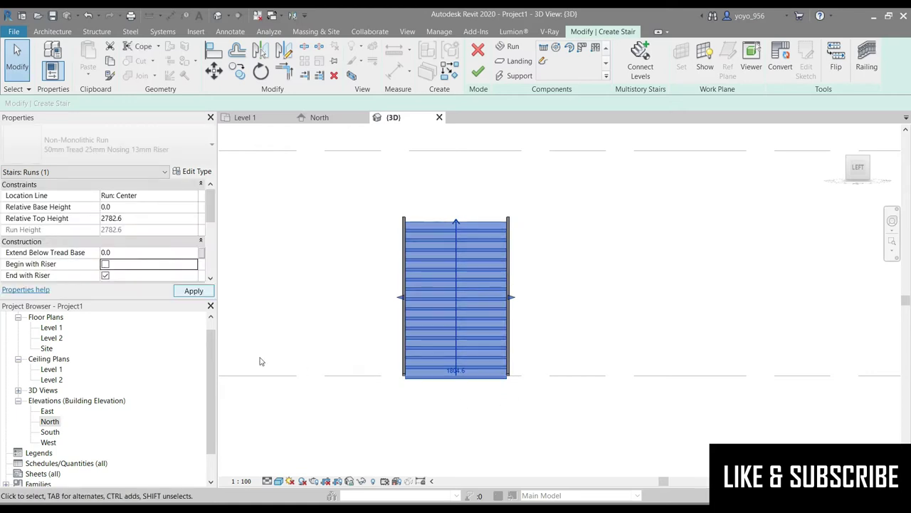
{"action": "left_click", "coordinate": [186, 295]}
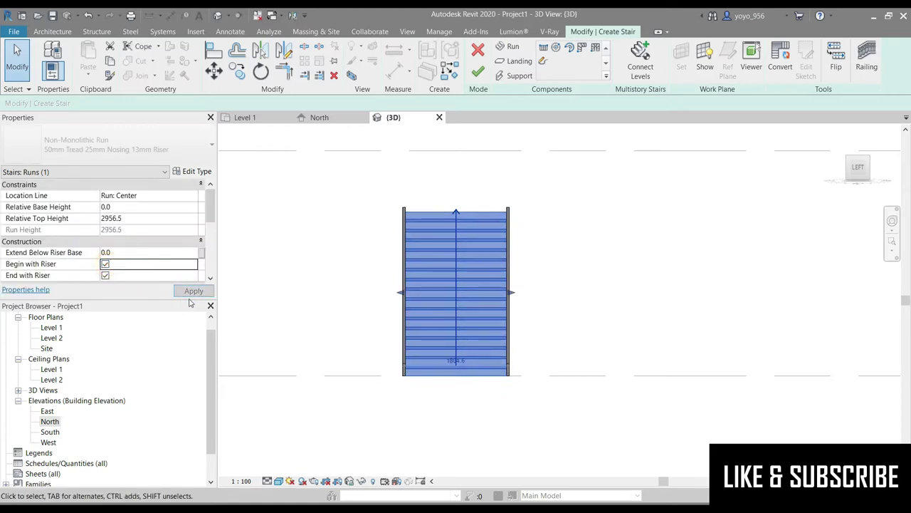
- Try riser base extensions of -500 and 1000, then return the extension to 0
{"action": "left_click", "coordinate": [131, 254]}
{"action": "type", "text": "-5"}
{"action": "key", "text": "Return"}
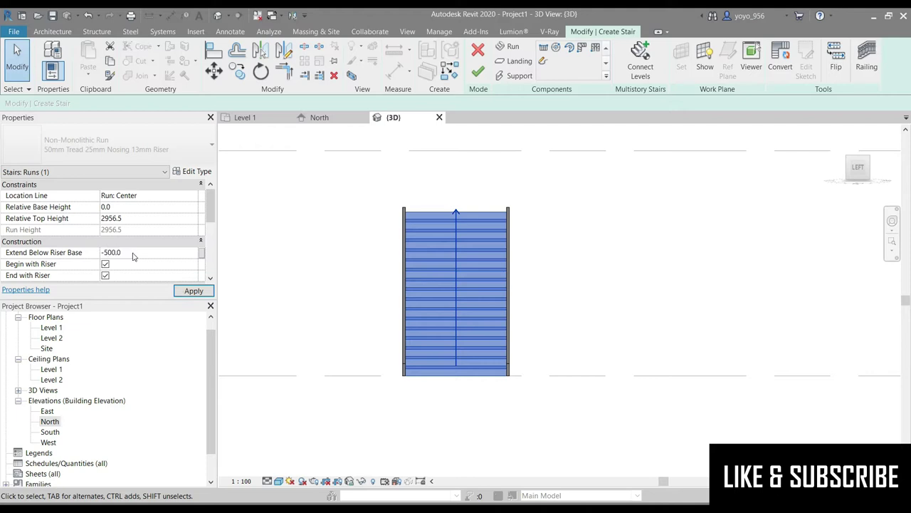
{"action": "left_click", "coordinate": [194, 291]}
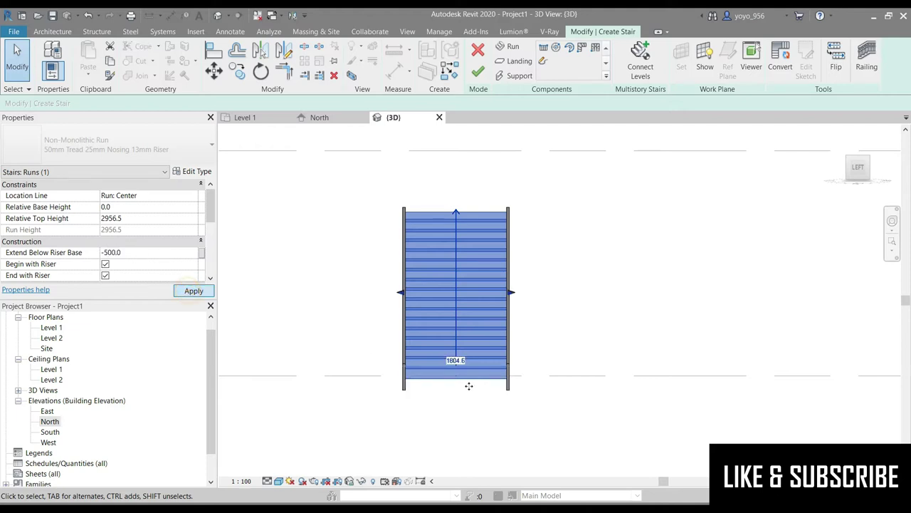
{"action": "mouse_move", "coordinate": [481, 398]}
{"action": "middle_mouse_down", "text": "shift"}
{"action": "mouse_move", "coordinate": [527, 388]}
{"action": "mouse_move", "coordinate": [541, 356]}
{"action": "middle_mouse_up", "text": "shift"}
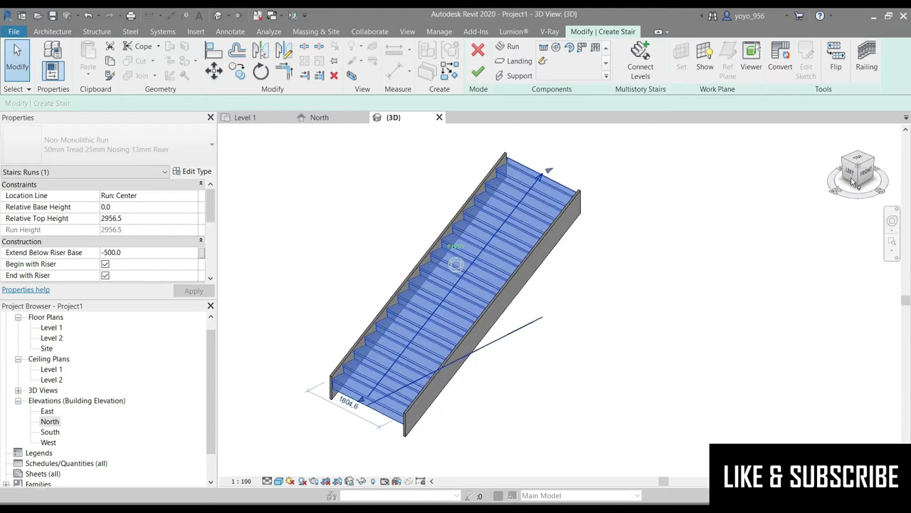
{"action": "left_click", "coordinate": [107, 252]}
{"action": "double_click", "coordinate": [110, 252]}
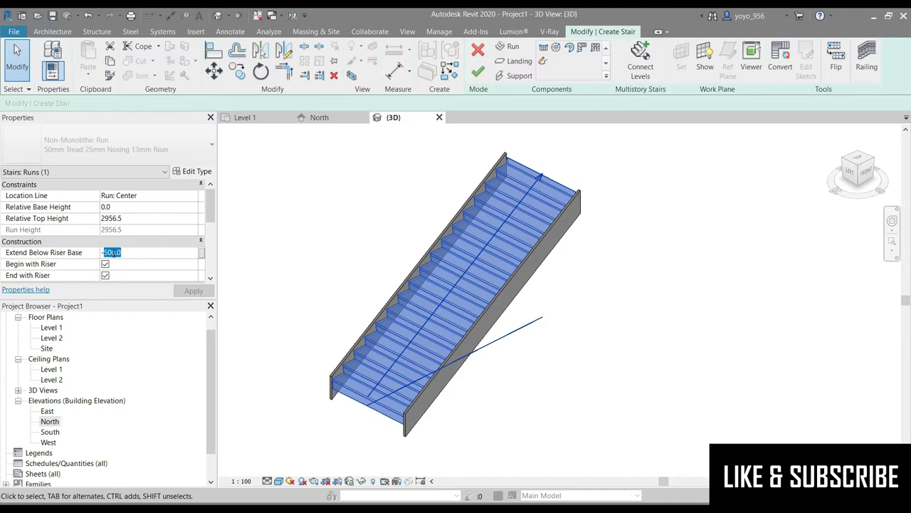
{"action": "key", "text": "BackSpace"}
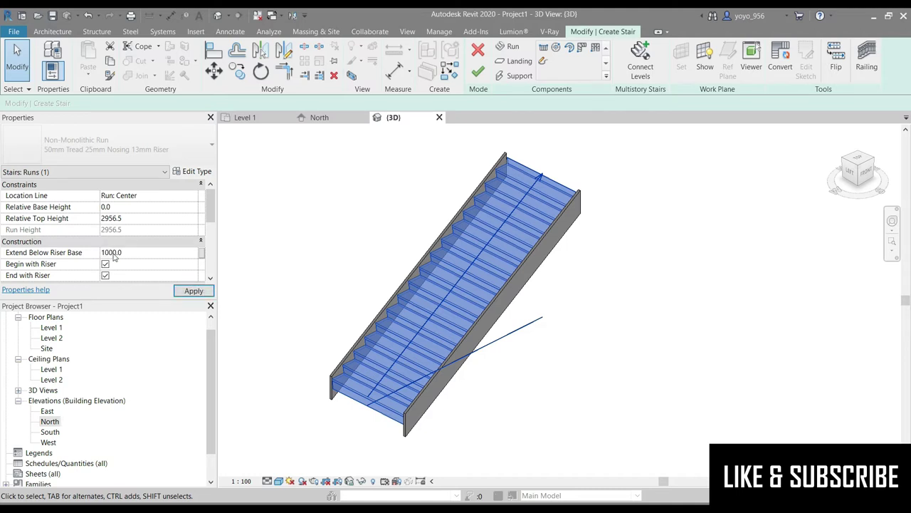
{"action": "left_click", "coordinate": [193, 290]}
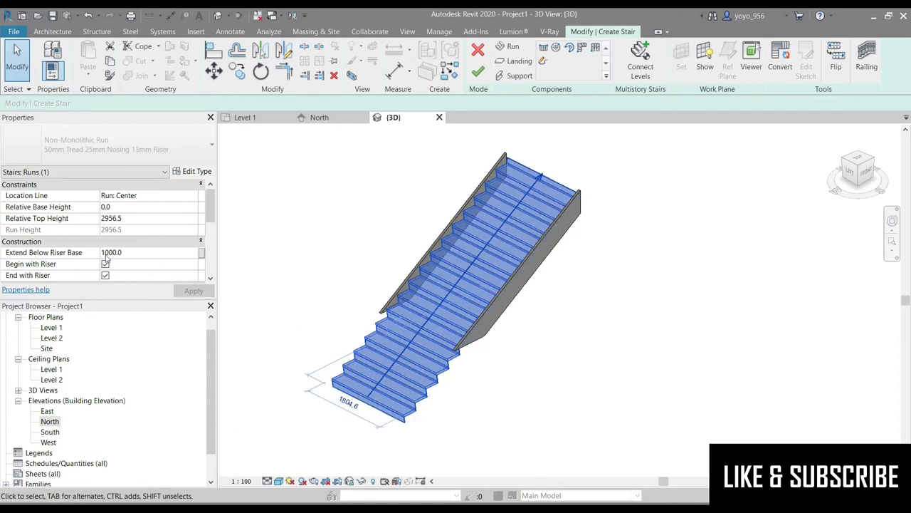
{"action": "double_click", "coordinate": [119, 257]}
{"action": "type", "text": "0"}
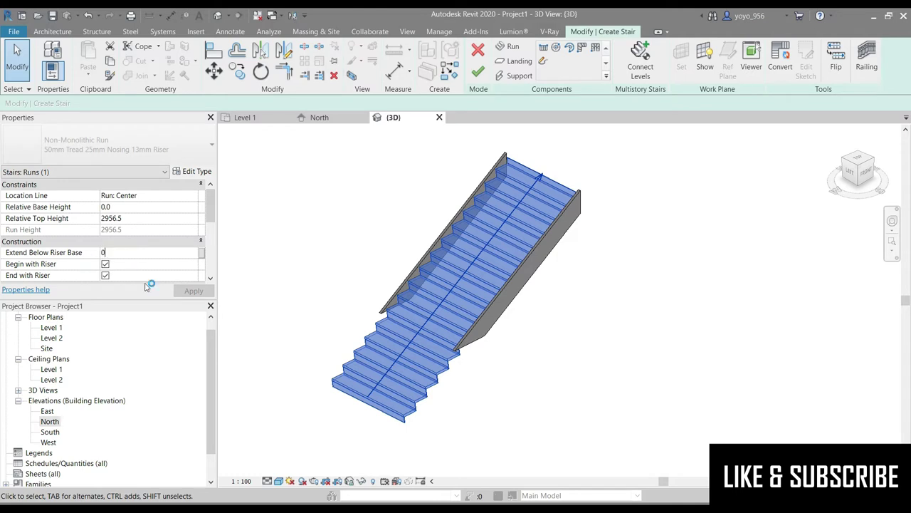
{"action": "left_click", "coordinate": [186, 292]}
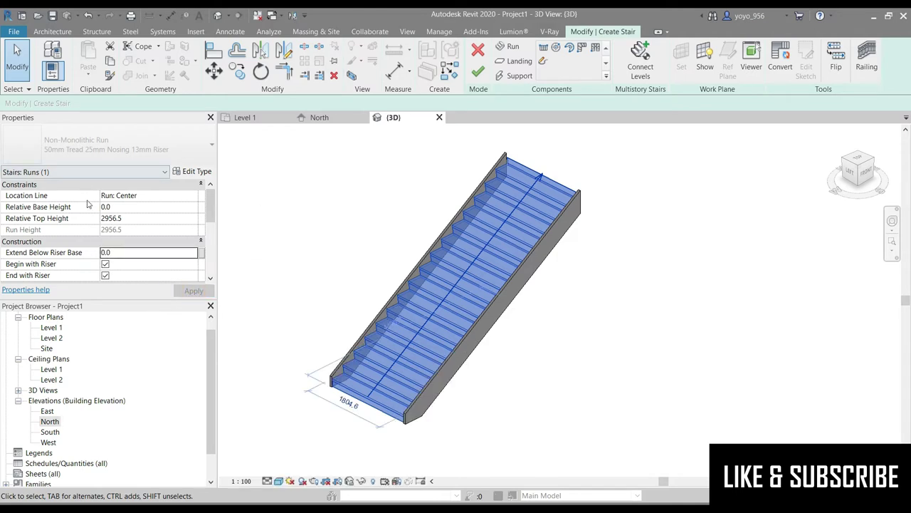
- Set Actual Run Width to 2000, then narrow it to 1000
{"action": "scroll", "coordinate": [91, 214], "scroll_direction": "down", "scroll_amount": 1}
{"action": "scroll", "coordinate": [8, 250], "scroll_direction": "down", "scroll_amount": 1}
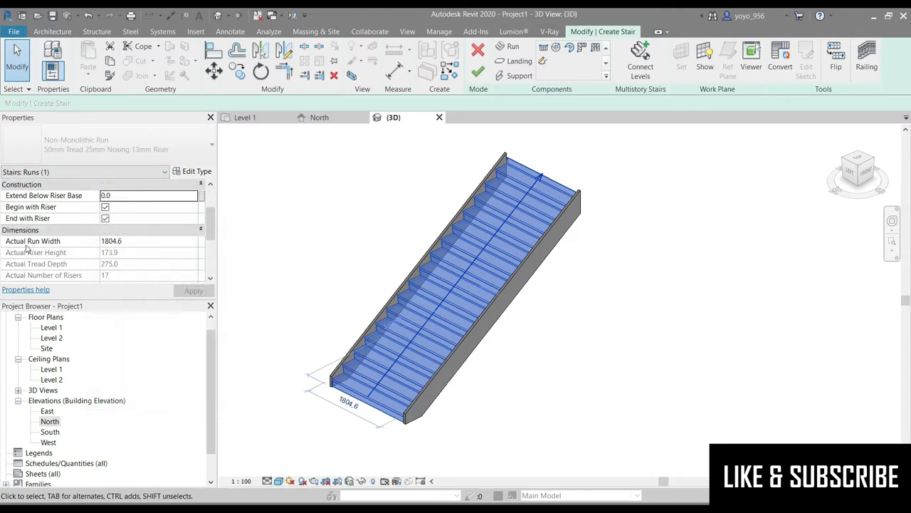
{"action": "left_click", "coordinate": [113, 245]}
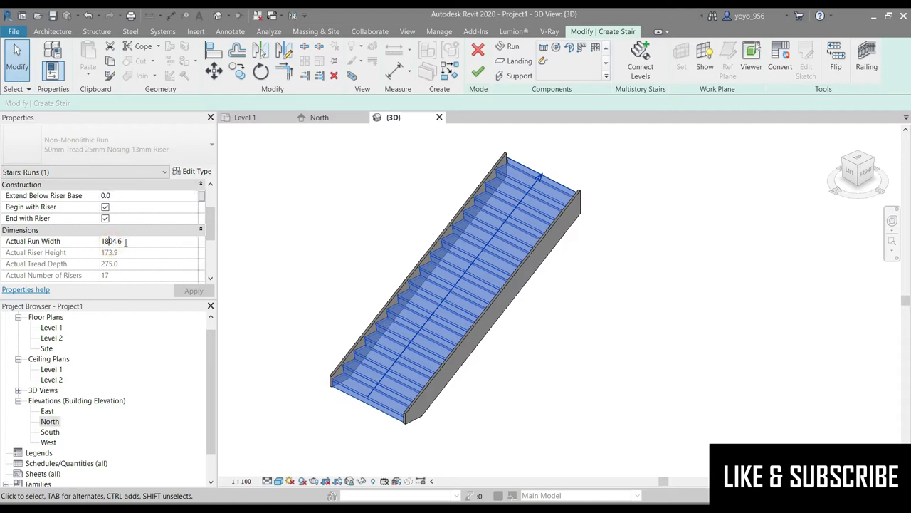
{"action": "type", "text": "2000"}
{"action": "left_click", "coordinate": [188, 293]}
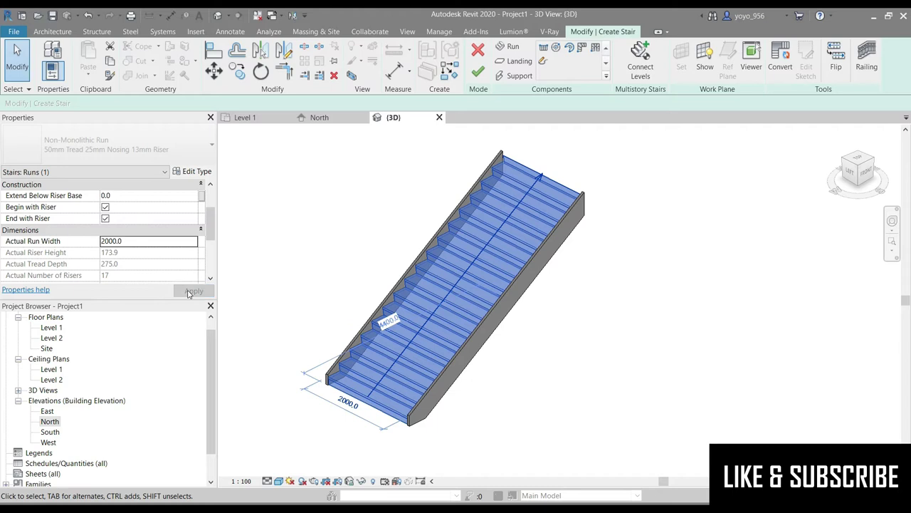
{"action": "left_click", "coordinate": [120, 244]}
{"action": "type", "text": "1000"}
{"action": "left_click", "coordinate": [195, 293]}
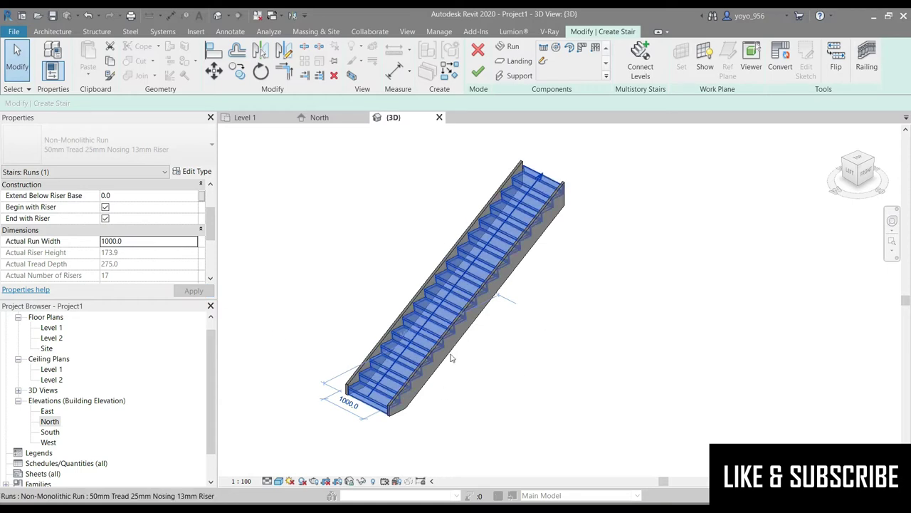
- Bring up the stair run's Type Properties through Edit Type
{"action": "scroll", "coordinate": [144, 252], "scroll_direction": "down", "scroll_amount": 2}
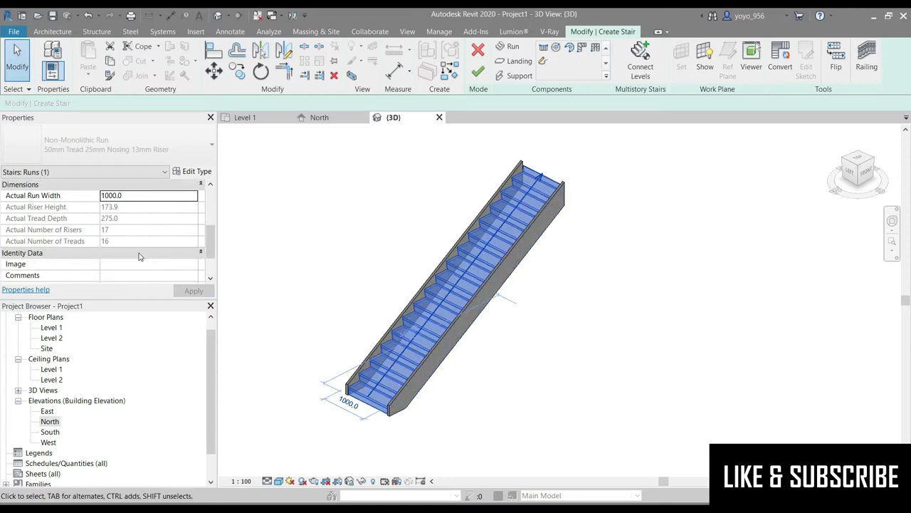
{"action": "scroll", "coordinate": [115, 244], "scroll_direction": "down", "scroll_amount": 1}
{"action": "scroll", "coordinate": [114, 242], "scroll_direction": "down", "scroll_amount": 1}
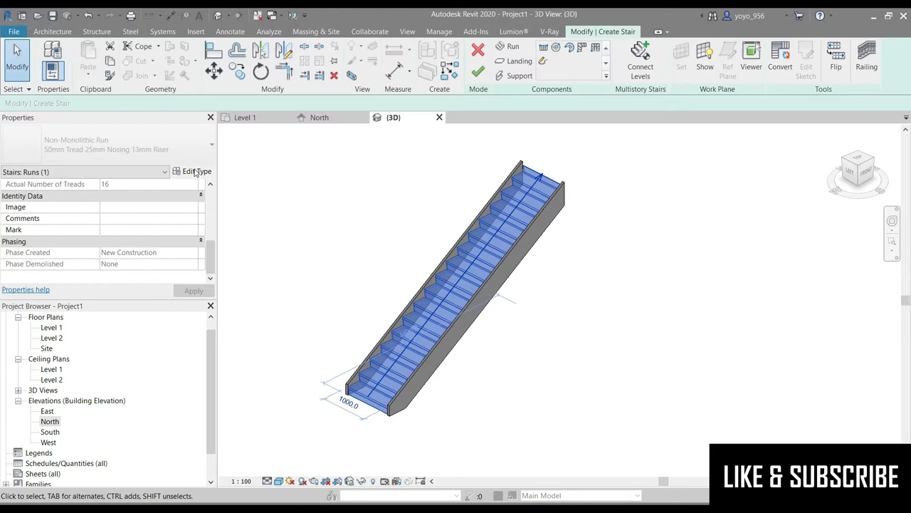
{"action": "left_click", "coordinate": [195, 171]}
- Reposition the Type Properties dialog so the stair stays visible
{"action": "mouse_move", "coordinate": [301, 76]}
{"action": "left_mouse_down"}
{"action": "mouse_move", "coordinate": [216, 75]}
{"action": "mouse_move", "coordinate": [308, 70]}
{"action": "left_mouse_up"}
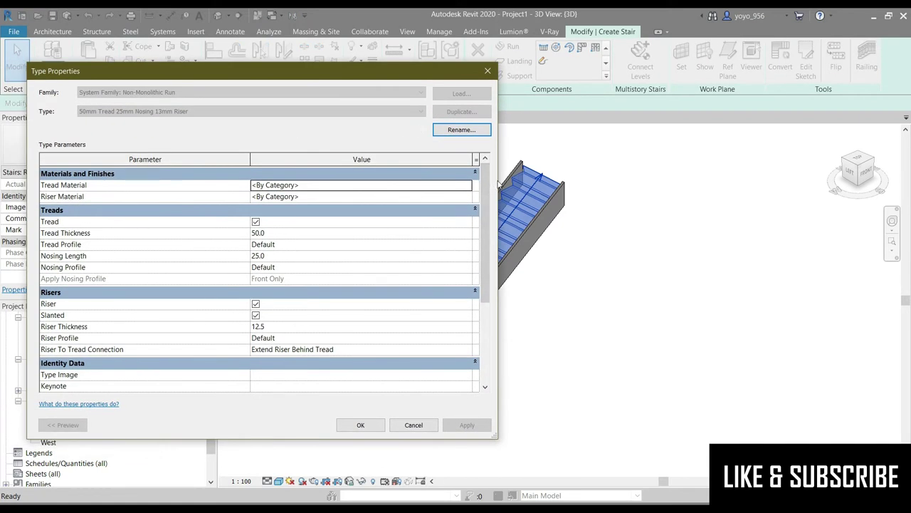
{"action": "left_click_drag", "start_coordinate": [435, 75], "coordinate": [392, 72]}
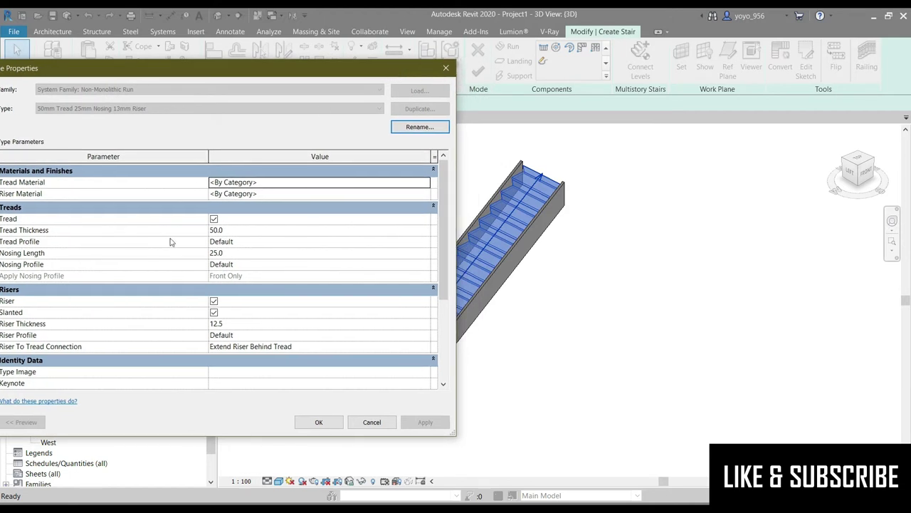
{"action": "left_click_drag", "start_coordinate": [74, 72], "coordinate": [88, 72]}
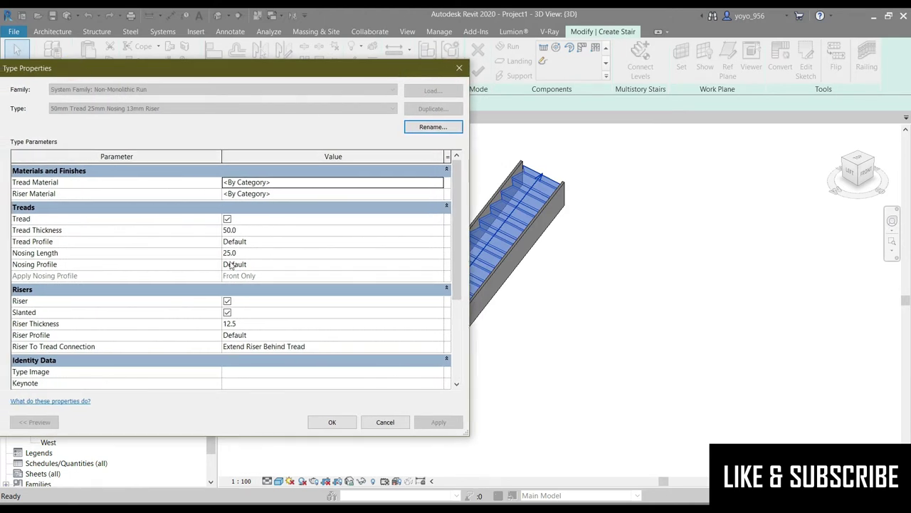
{"action": "left_click_drag", "start_coordinate": [240, 71], "coordinate": [690, 83]}
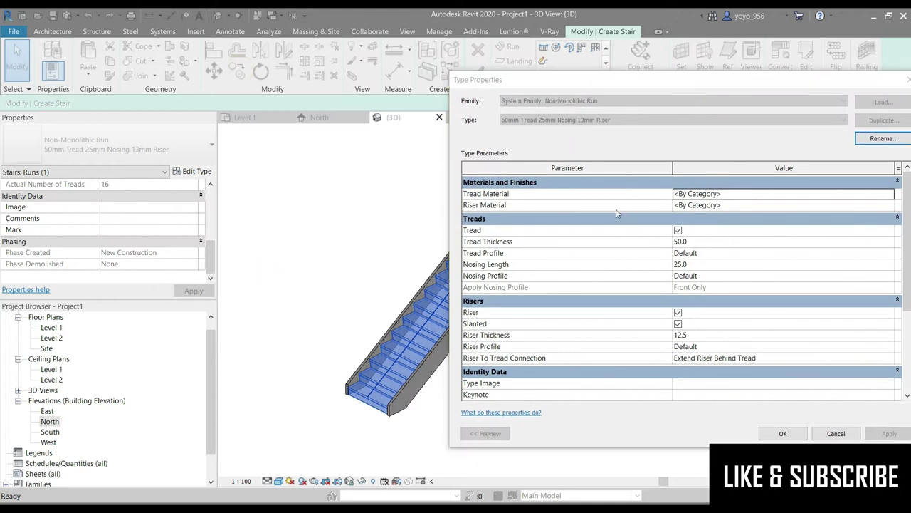
- Turn Tread off on the run type, then back on
{"action": "left_click", "coordinate": [682, 242]}
{"action": "left_click", "coordinate": [678, 230]}
{"action": "left_click", "coordinate": [889, 434]}
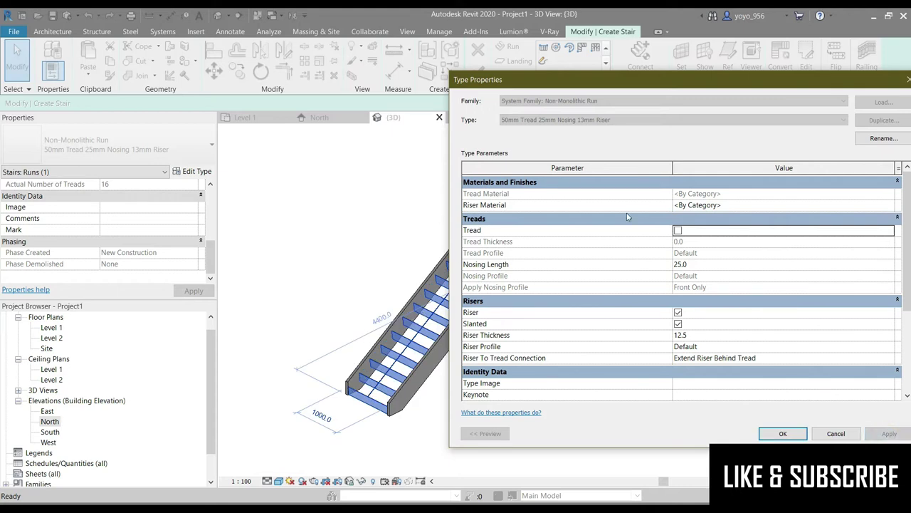
{"action": "left_click", "coordinate": [678, 230]}
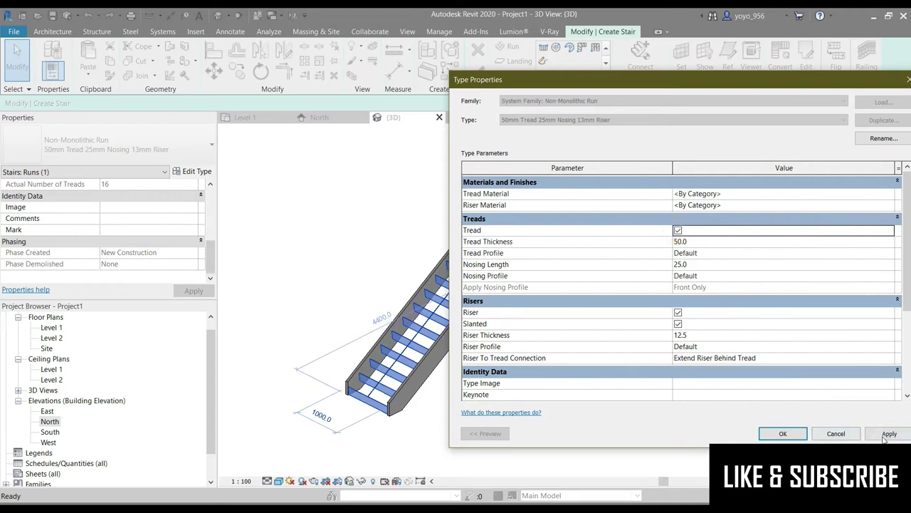
{"action": "left_click", "coordinate": [889, 434]}
- Try a Tread Thickness of 1000, then set it back to 50
{"action": "left_click", "coordinate": [680, 241]}
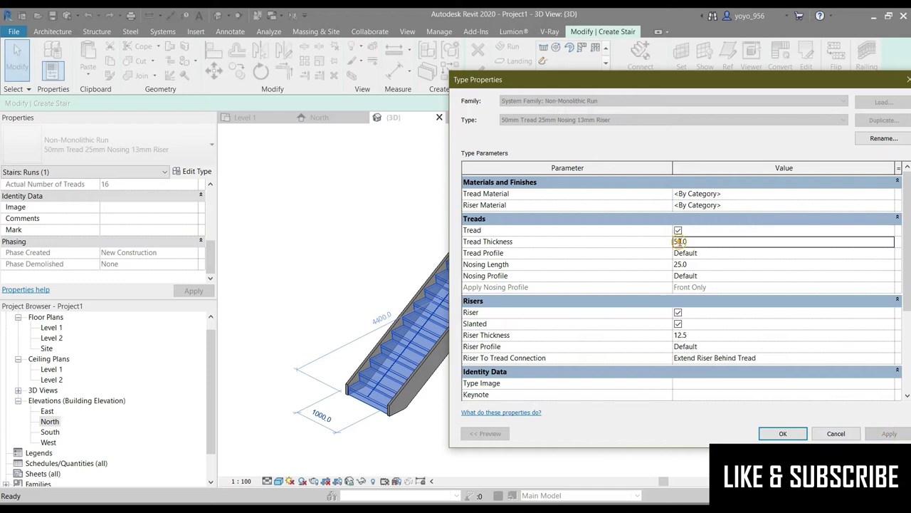
{"action": "type", "text": "1000"}
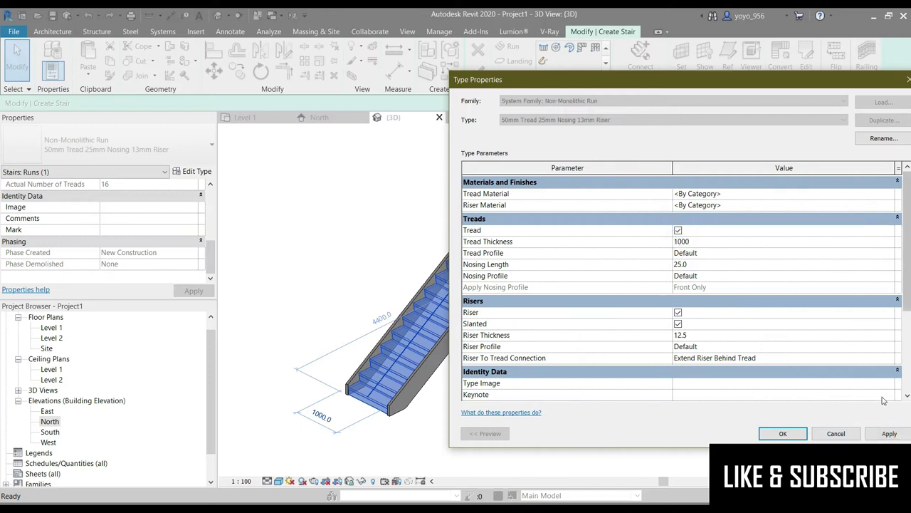
{"action": "left_click", "coordinate": [886, 434]}
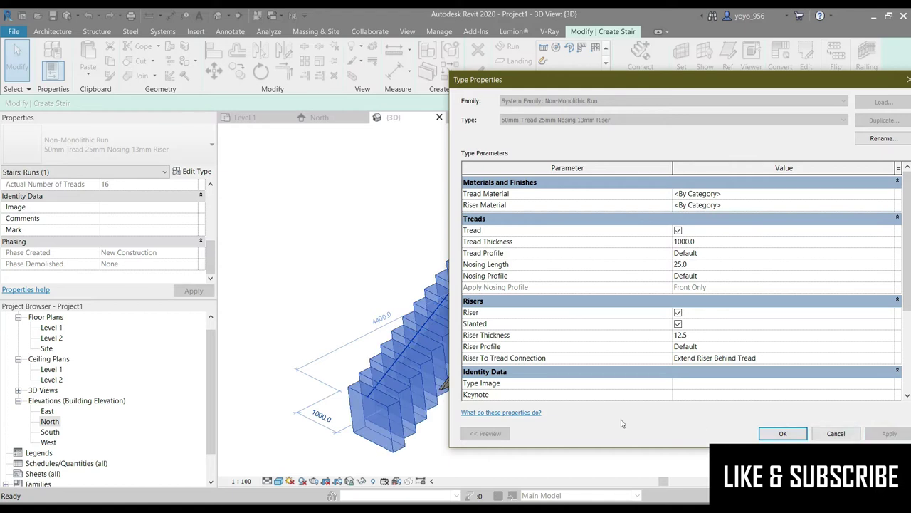
{"action": "double_click", "coordinate": [680, 242]}
{"action": "type", "text": "50"}
{"action": "key", "text": "Return"}
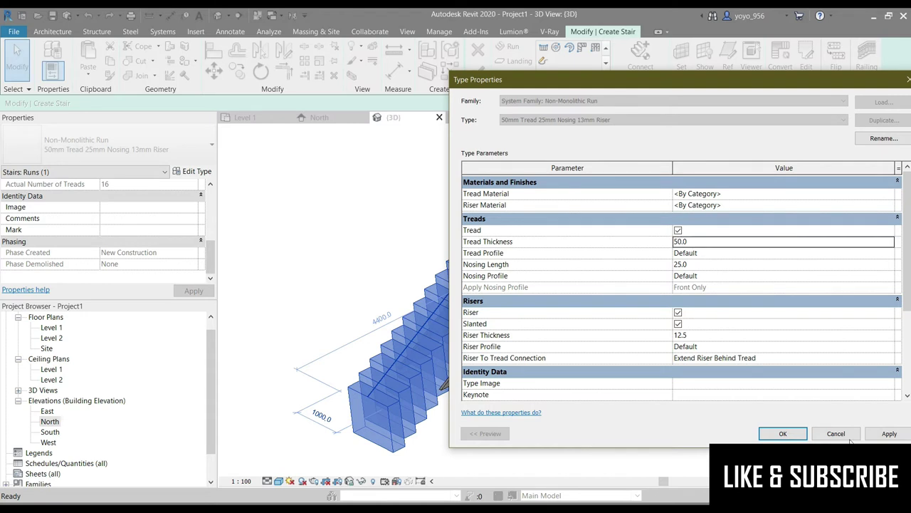
{"action": "left_click", "coordinate": [889, 433]}
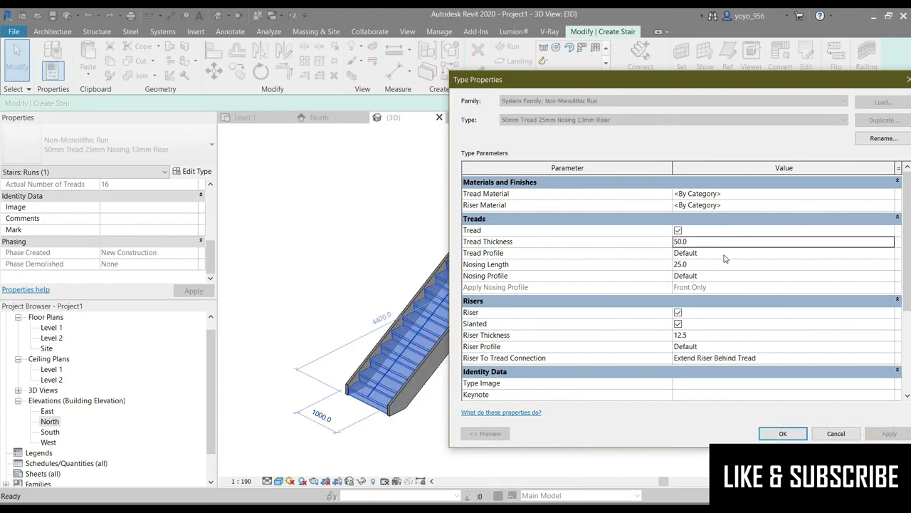
- Set Tread Profile to M_Stair Tread : M_Stair Tread
{"action": "left_click", "coordinate": [824, 252]}
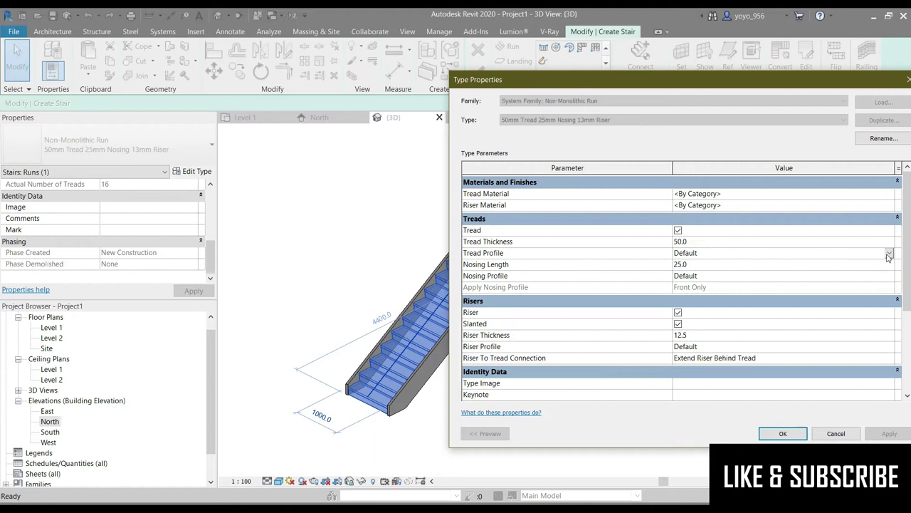
{"action": "left_click", "coordinate": [888, 254]}
{"action": "left_click", "coordinate": [709, 276]}
{"action": "left_click", "coordinate": [884, 437]}
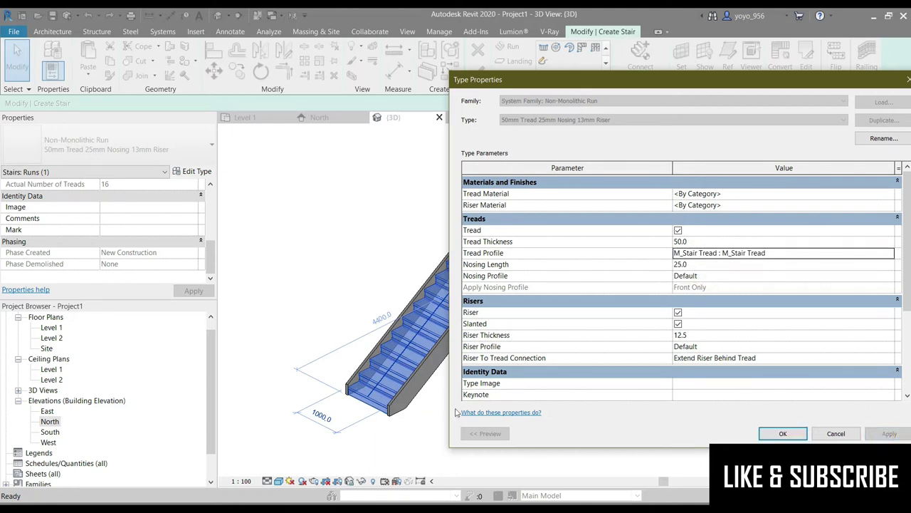
{"action": "left_click", "coordinate": [682, 267]}
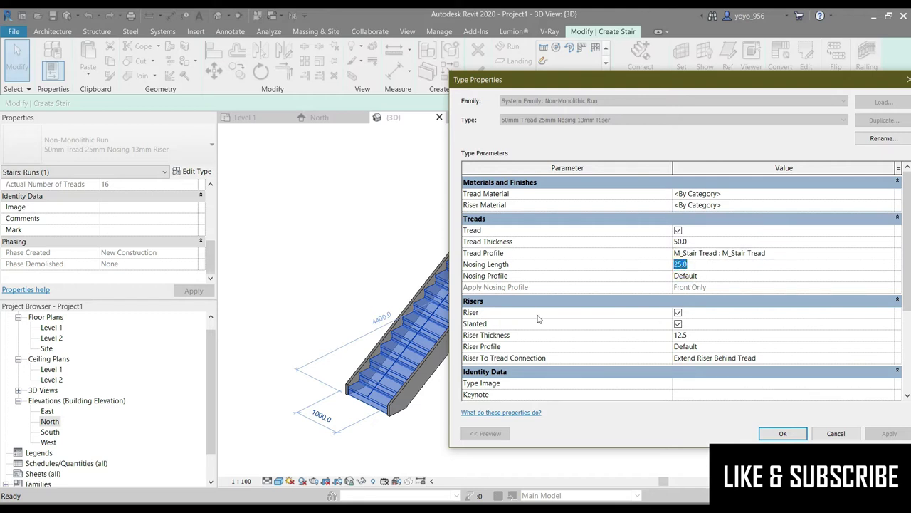
- Turn Riser and Slanted off and back on, keeping slanted 12.5 mm risers
{"action": "left_click", "coordinate": [678, 312]}
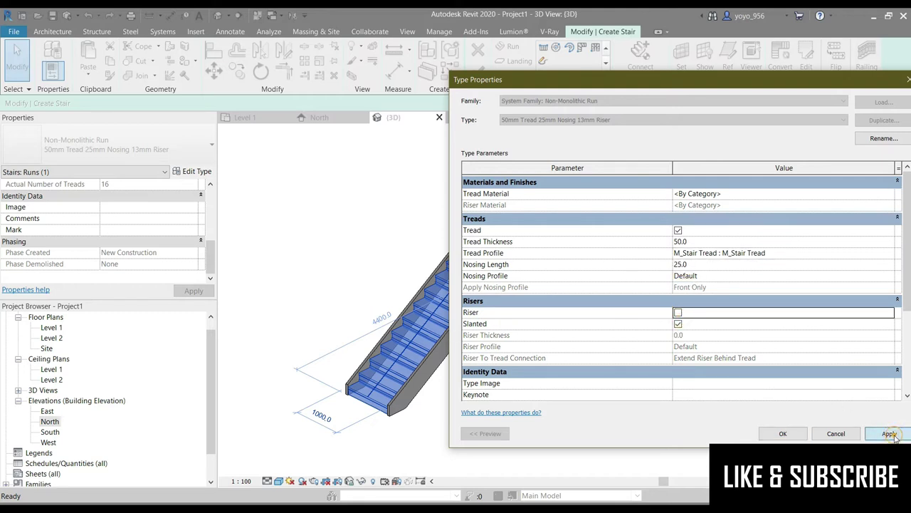
{"action": "left_click", "coordinate": [890, 434]}
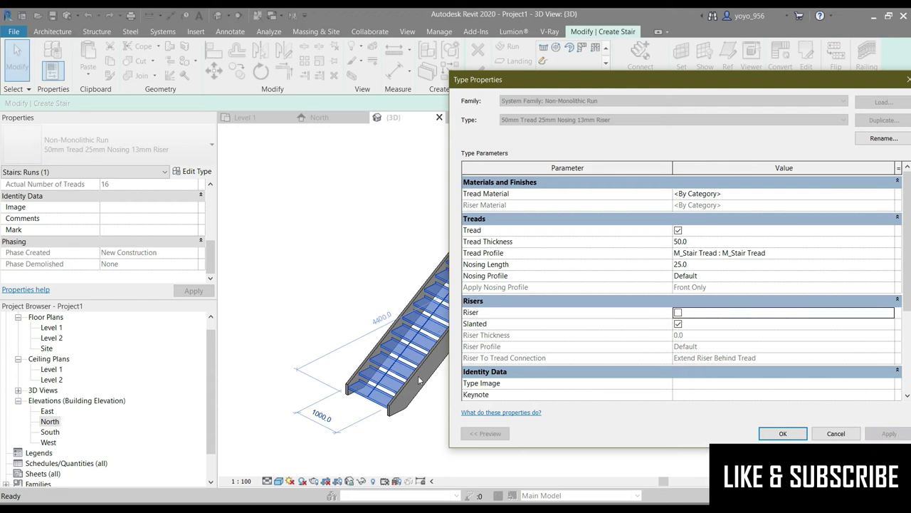
{"action": "left_click", "coordinate": [678, 313]}
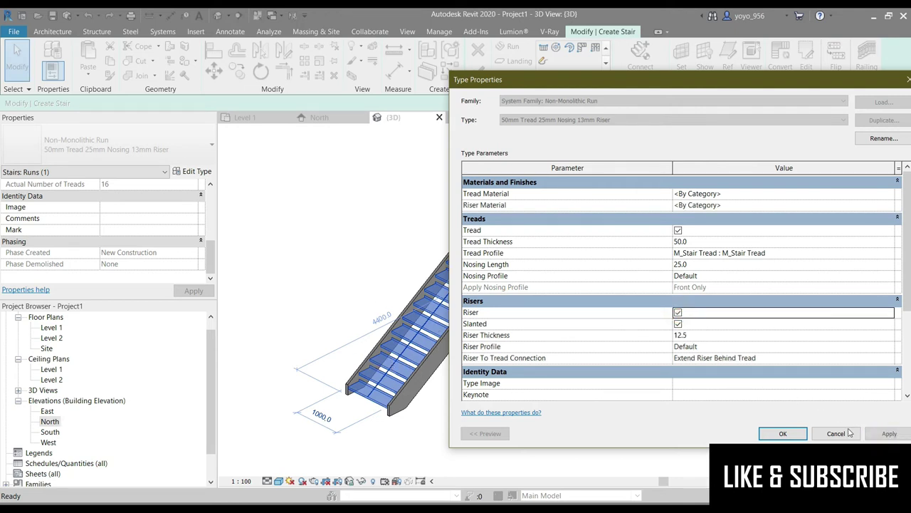
{"action": "left_click", "coordinate": [889, 433]}
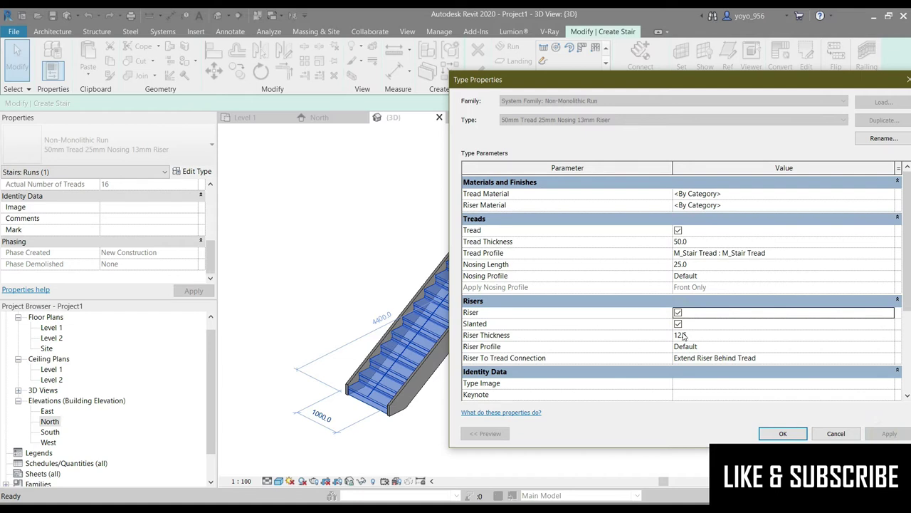
{"action": "left_click", "coordinate": [678, 324]}
{"action": "left_click", "coordinate": [889, 434]}
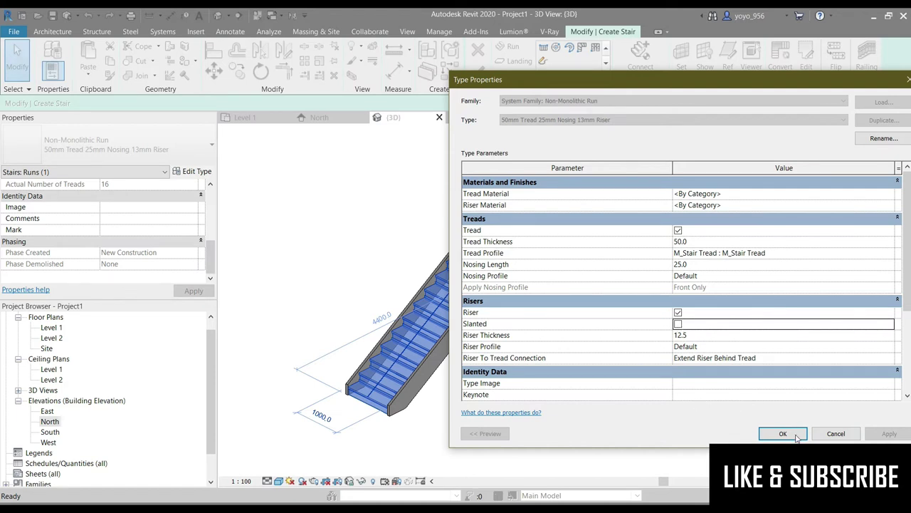
{"action": "left_click", "coordinate": [678, 324]}
{"action": "left_click", "coordinate": [883, 434]}
- Keep the Riser Profile set to Default
{"action": "scroll", "coordinate": [702, 328], "scroll_direction": "down", "scroll_amount": 1}
{"action": "scroll", "coordinate": [687, 328], "scroll_direction": "down", "scroll_amount": 1}
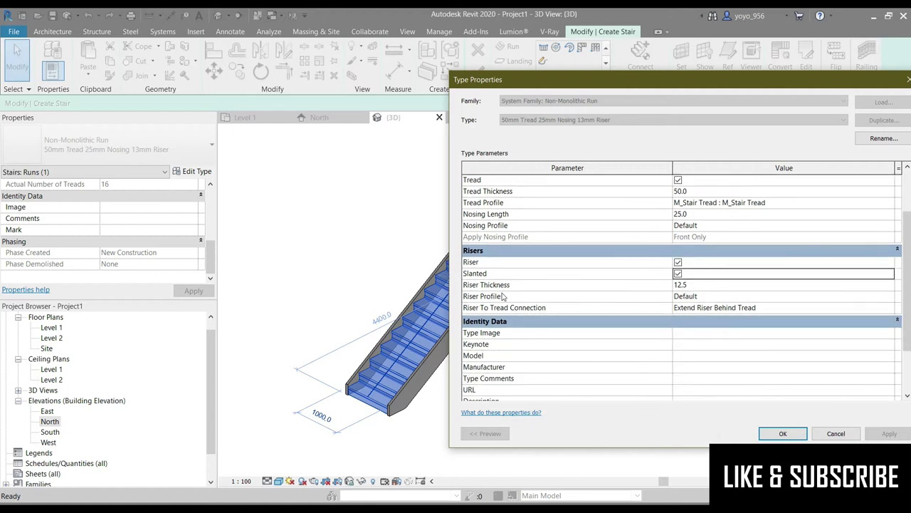
{"action": "left_click", "coordinate": [718, 296]}
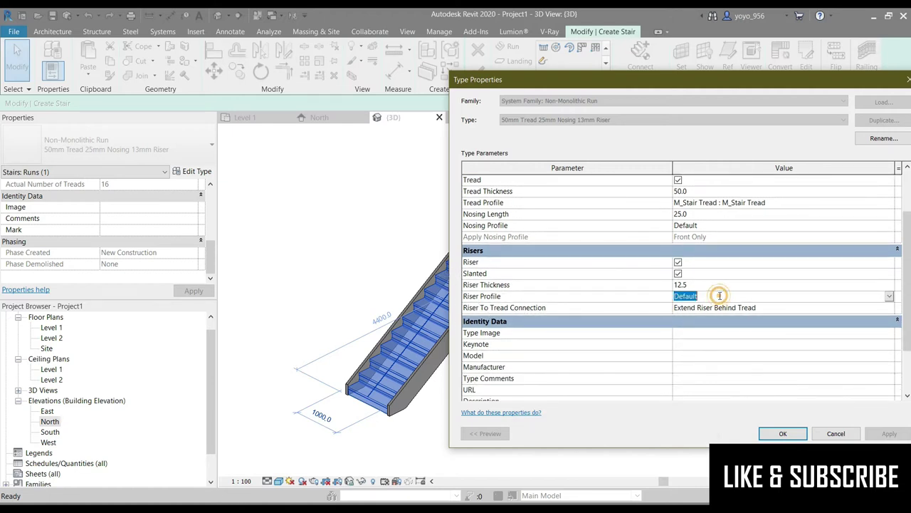
{"action": "left_click", "coordinate": [890, 297]}
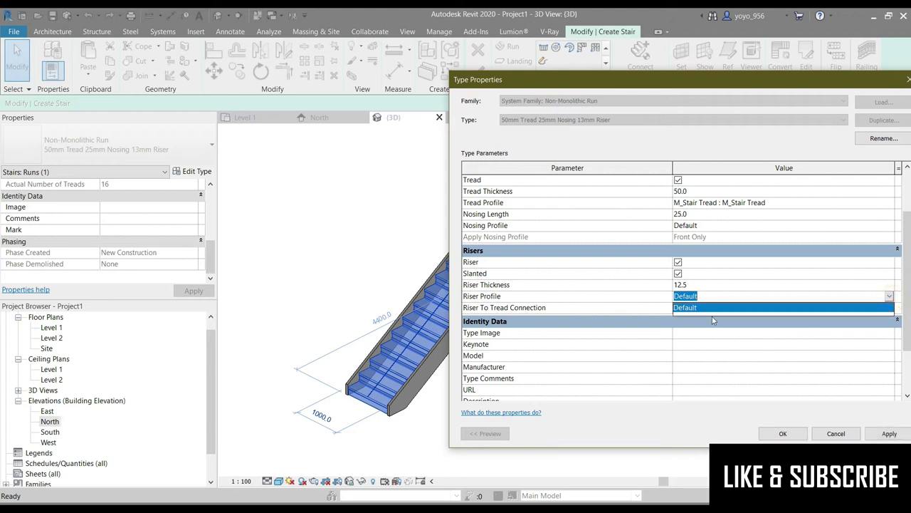
{"action": "left_click", "coordinate": [685, 308]}
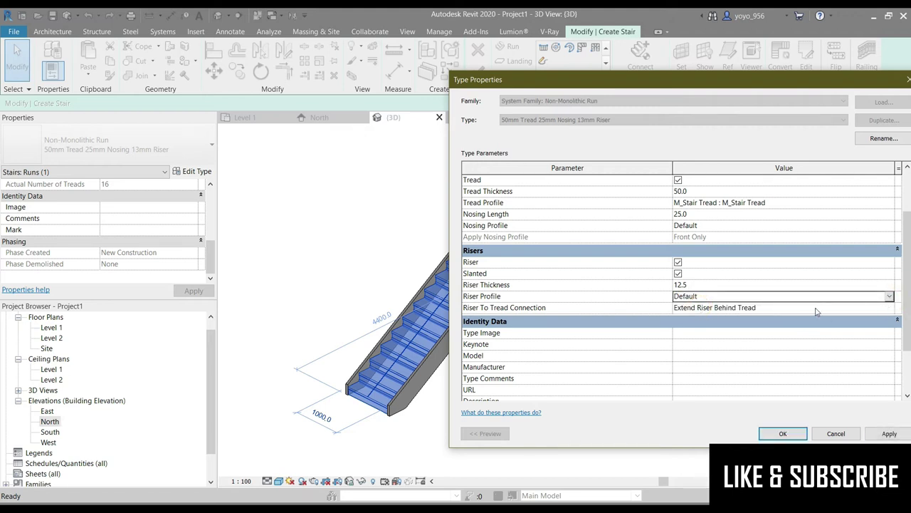
- Try Extend Tread Under Riser and Join All Risers And Treads, then restore Extend Riser Behind Tread
{"action": "left_click", "coordinate": [890, 307]}
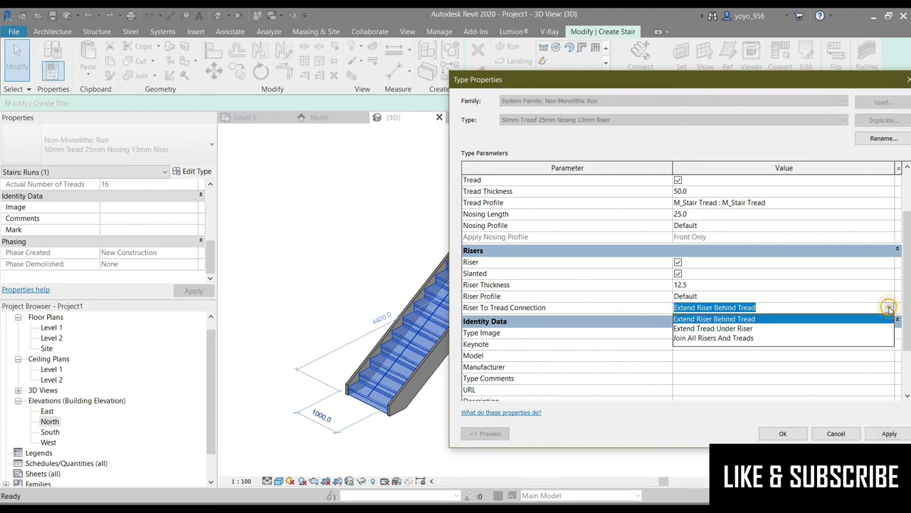
{"action": "left_click", "coordinate": [743, 329]}
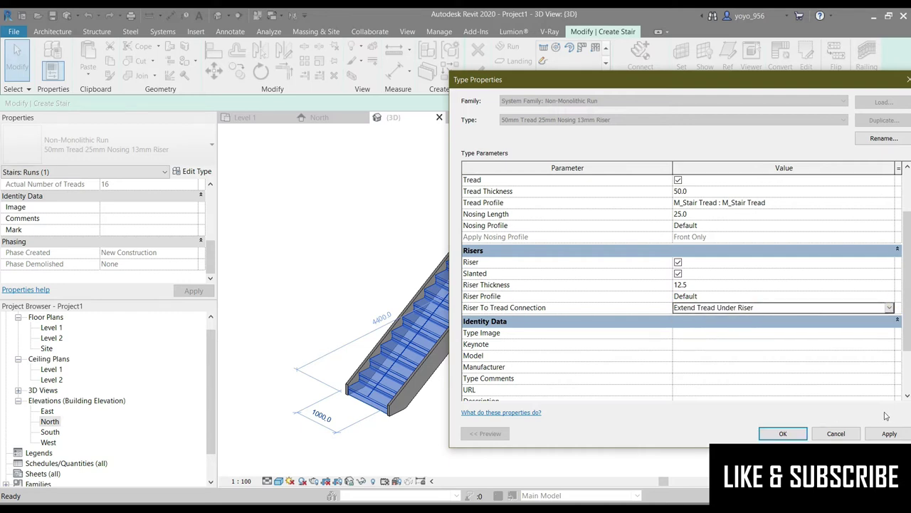
{"action": "left_click", "coordinate": [889, 434]}
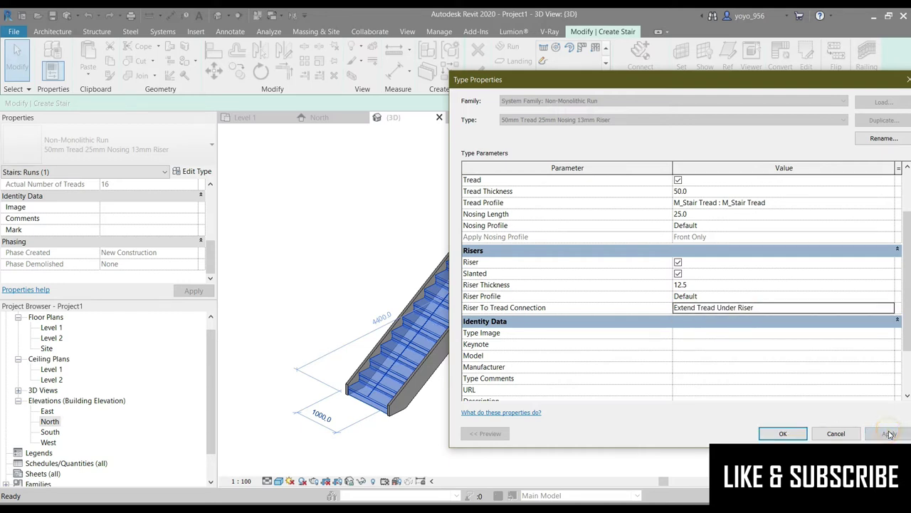
{"action": "left_click", "coordinate": [890, 308]}
{"action": "left_click", "coordinate": [719, 339]}
{"action": "left_click", "coordinate": [889, 434]}
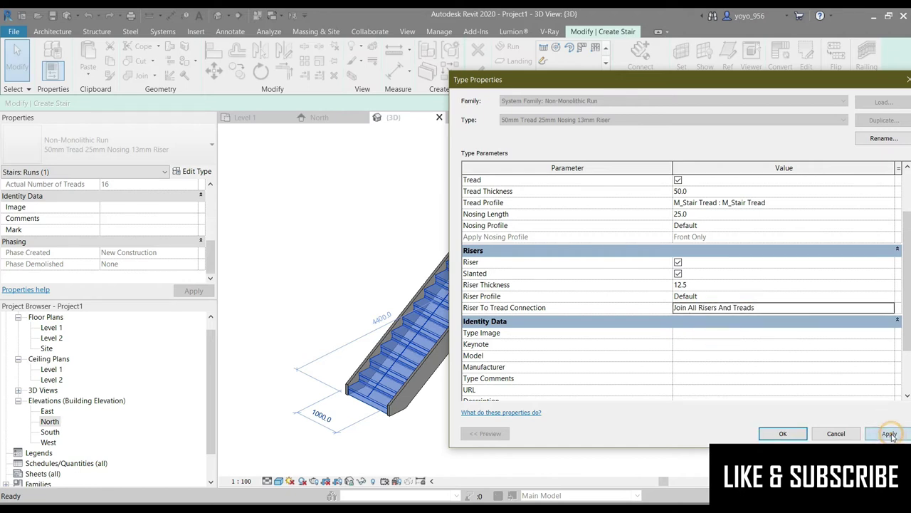
{"action": "left_click", "coordinate": [890, 308]}
{"action": "left_click", "coordinate": [718, 319]}
{"action": "left_click", "coordinate": [889, 434]}
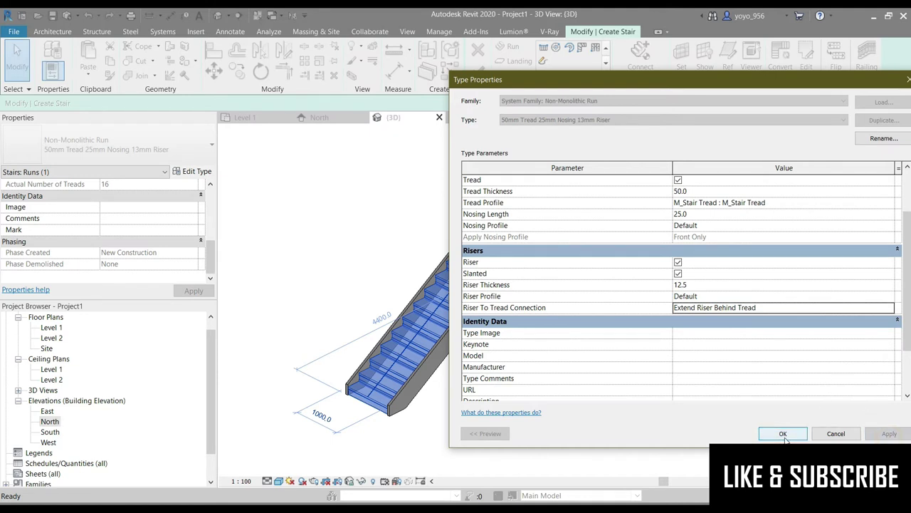
- Close the run's Type Properties with OK
{"action": "scroll", "coordinate": [619, 282], "scroll_direction": "down", "scroll_amount": 2}
{"action": "scroll", "coordinate": [713, 214], "scroll_direction": "up", "scroll_amount": 3}
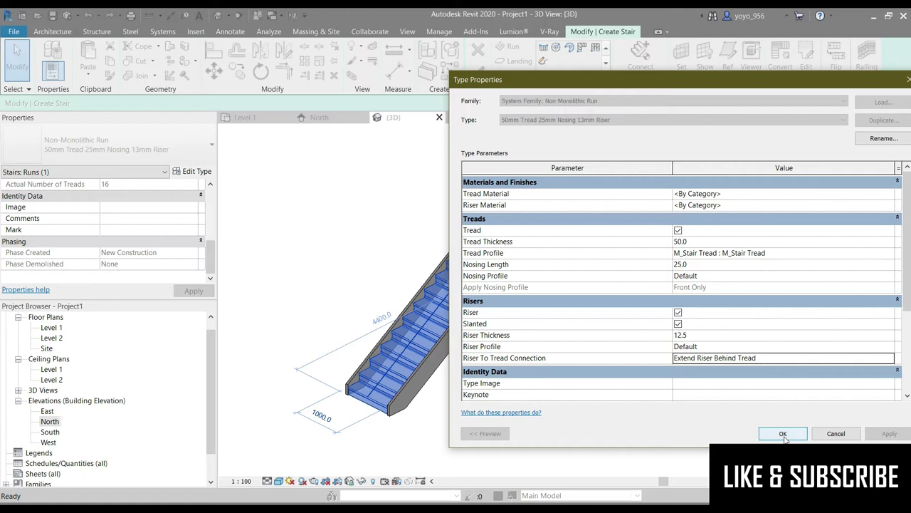
{"action": "left_click", "coordinate": [783, 434]}
{"action": "left_click", "coordinate": [606, 372]}
{"action": "scroll", "coordinate": [285, 334], "scroll_direction": "up", "scroll_amount": 3}
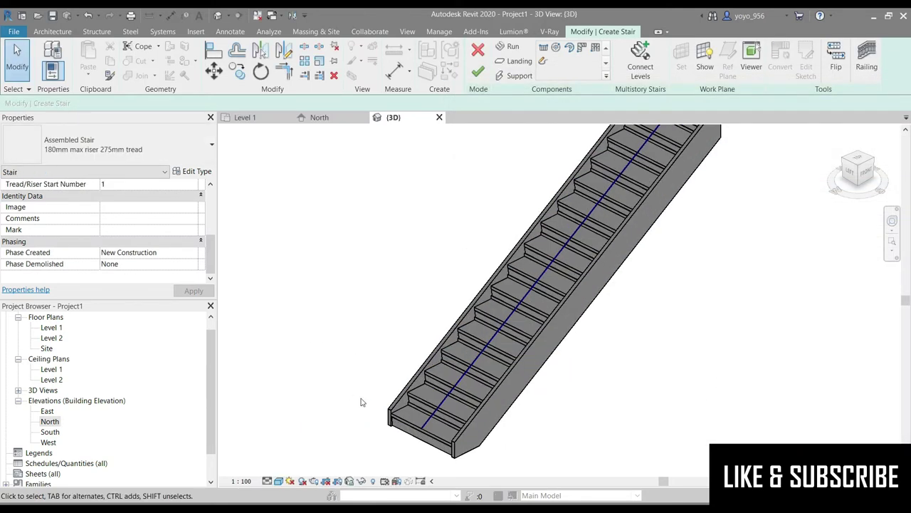
- Finish stair edit mode from the Level 1 floor plan
{"action": "left_click", "coordinate": [249, 117]}
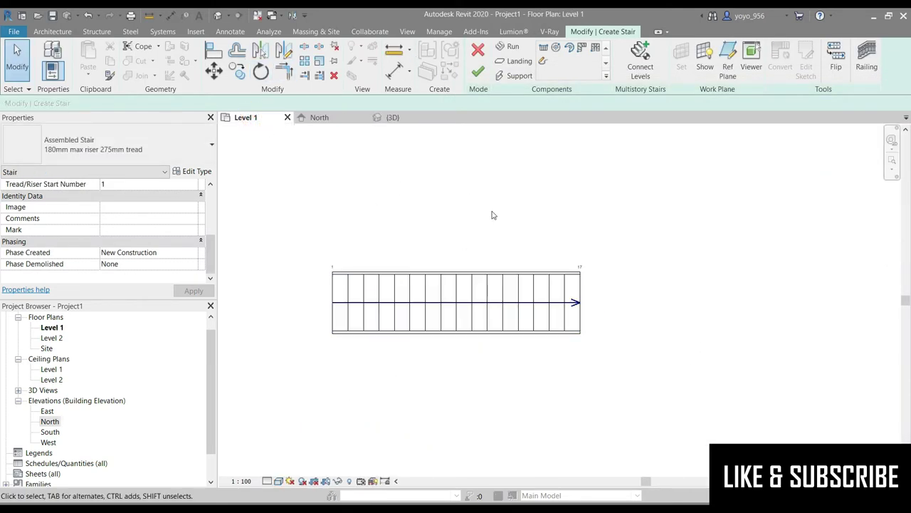
{"action": "left_click", "coordinate": [480, 79]}
{"action": "left_click", "coordinate": [430, 294]}
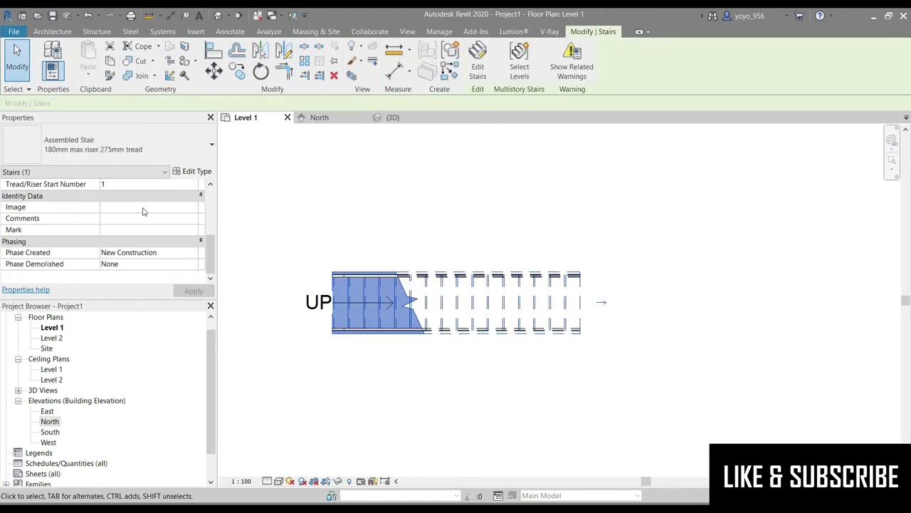
{"action": "scroll", "coordinate": [157, 242], "scroll_direction": "up", "scroll_amount": 5}
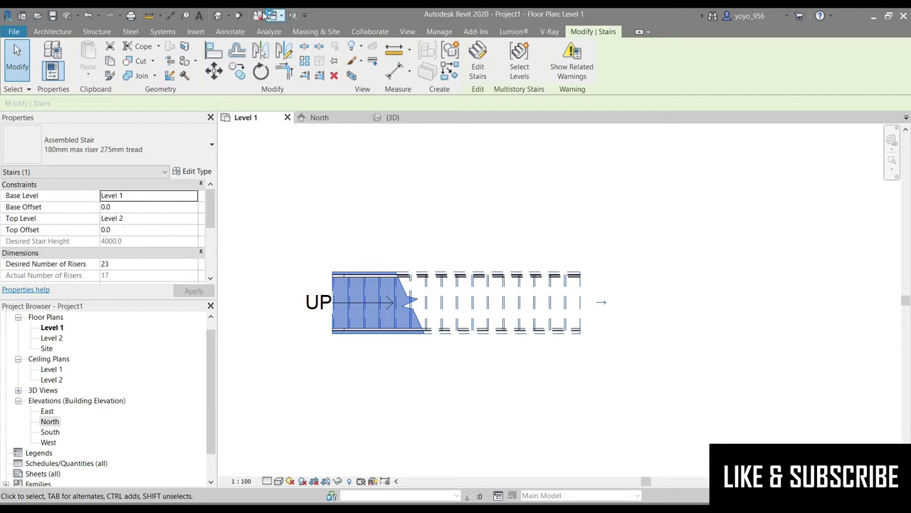
- Draw a section line lengthwise through the stair and open Section 1
{"action": "left_click", "coordinate": [239, 15]}
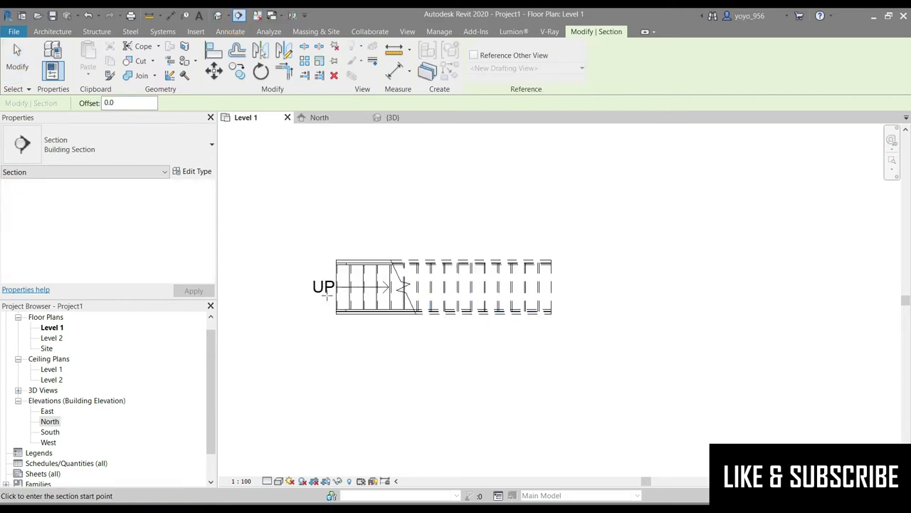
{"action": "left_click", "coordinate": [326, 297]}
{"action": "left_click", "coordinate": [577, 298]}
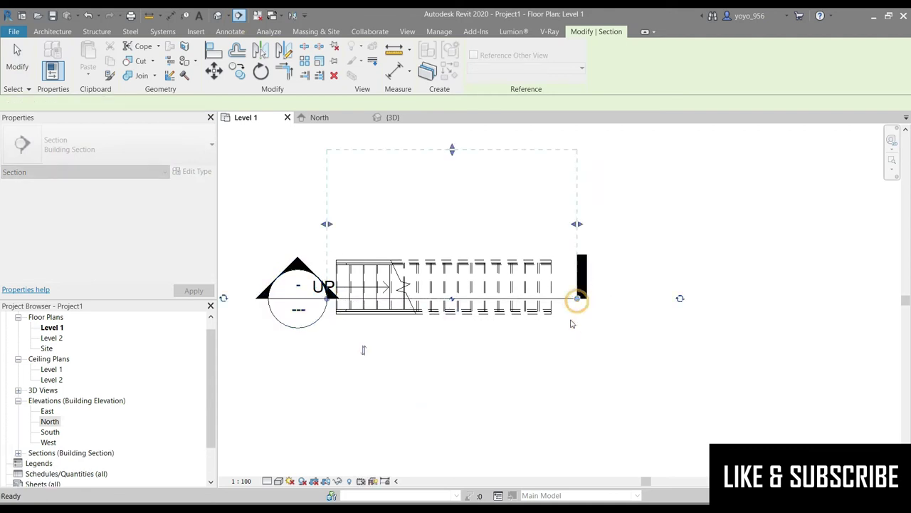
{"action": "left_click", "coordinate": [559, 361]}
{"action": "double_click", "coordinate": [281, 292]}
{"action": "scroll", "coordinate": [590, 352], "scroll_direction": "up", "scroll_amount": 1}
{"action": "scroll", "coordinate": [539, 375], "scroll_direction": "down", "scroll_amount": 1}
{"action": "scroll", "coordinate": [600, 385], "scroll_direction": "up", "scroll_amount": 1}
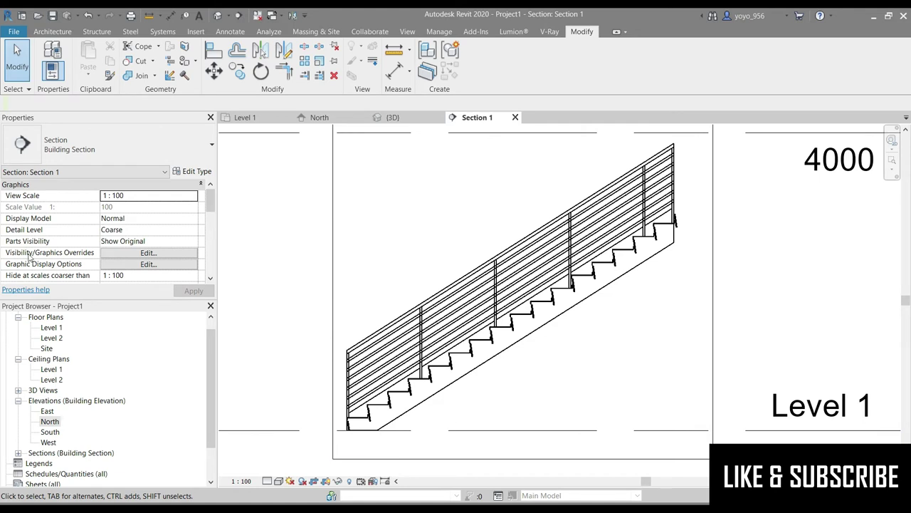
- Keep Level 2 as the stair's top level and set Top Offset to 1000
{"action": "left_click", "coordinate": [463, 352]}
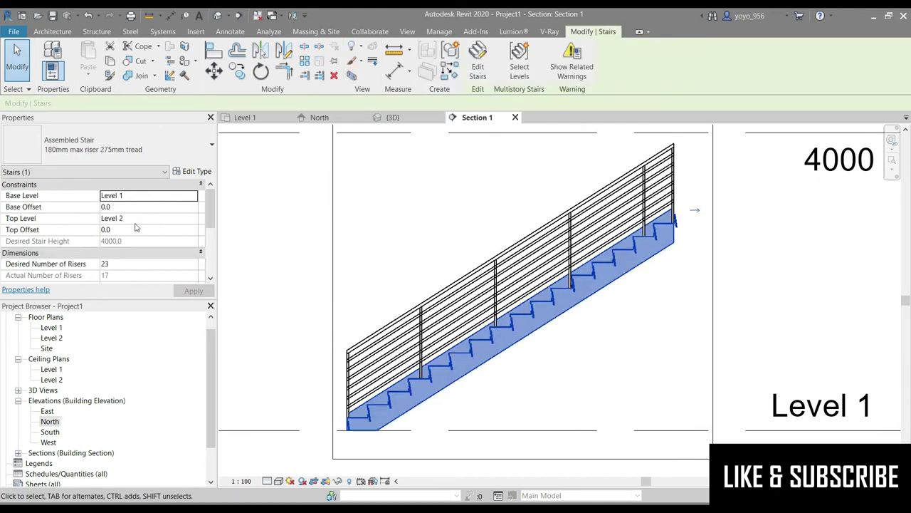
{"action": "left_click", "coordinate": [187, 220]}
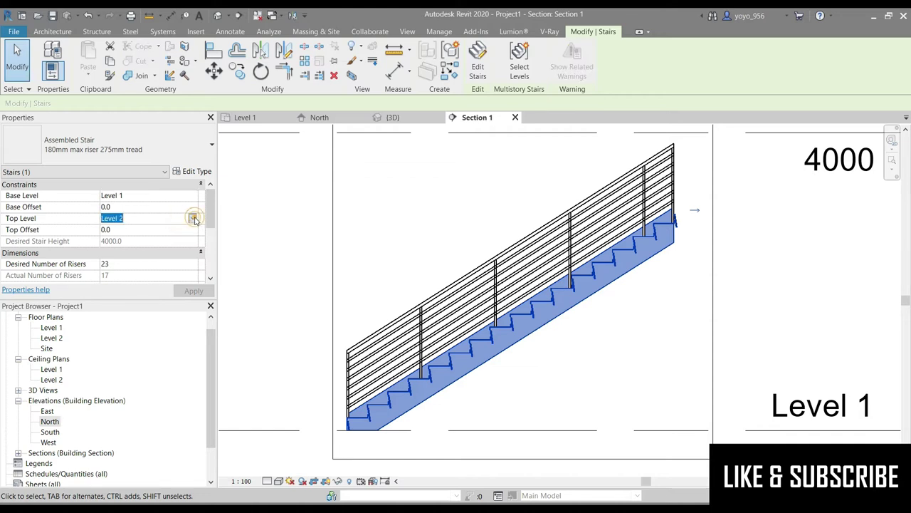
{"action": "left_click", "coordinate": [193, 219]}
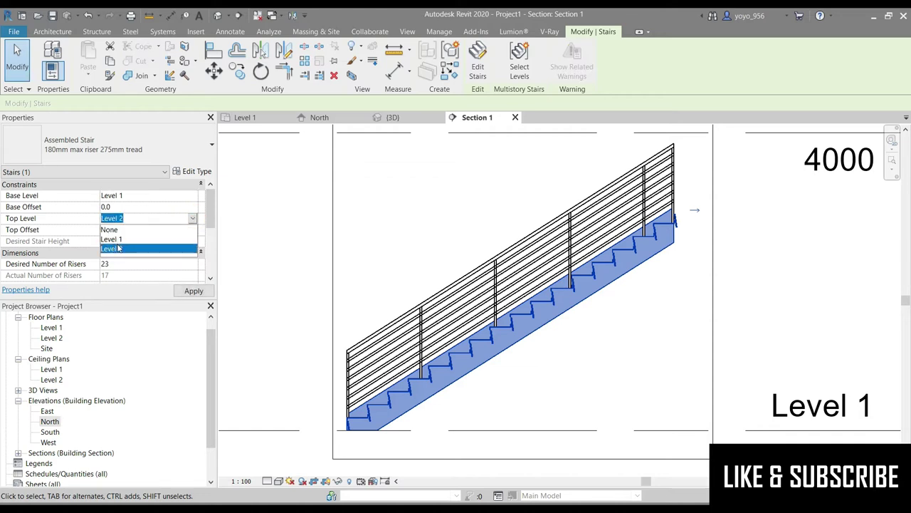
{"action": "left_click", "coordinate": [119, 247]}
{"action": "left_click", "coordinate": [110, 230]}
{"action": "type", "text": "1000"}
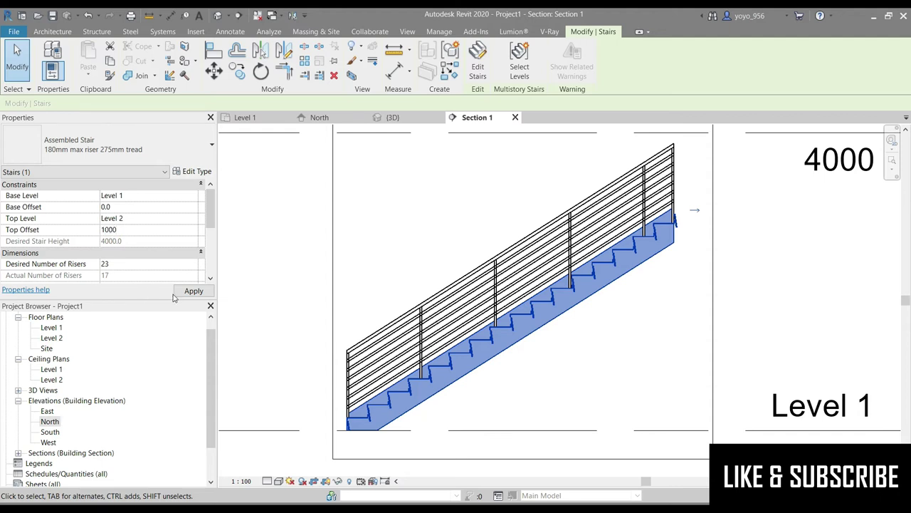
{"action": "left_click", "coordinate": [181, 292]}
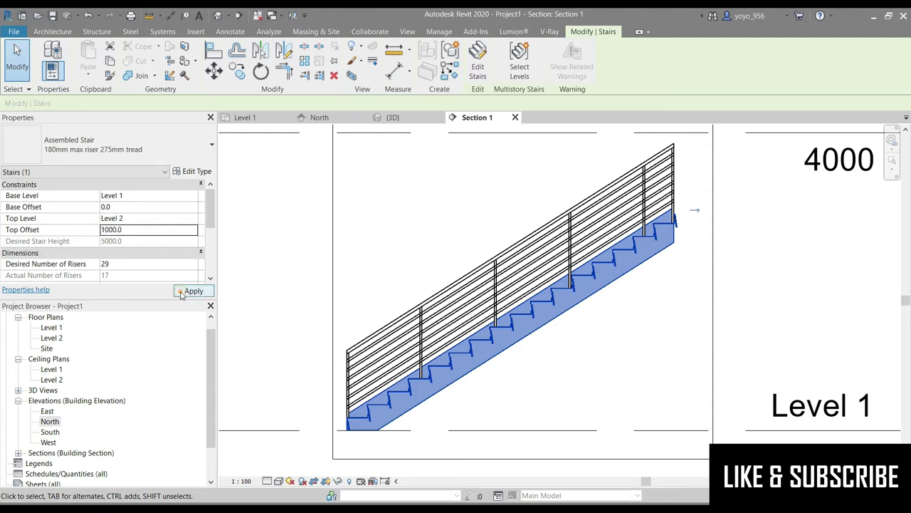
{"action": "scroll", "coordinate": [166, 281], "scroll_direction": "down", "scroll_amount": 1}
{"action": "scroll", "coordinate": [166, 282], "scroll_direction": "up", "scroll_amount": 1}
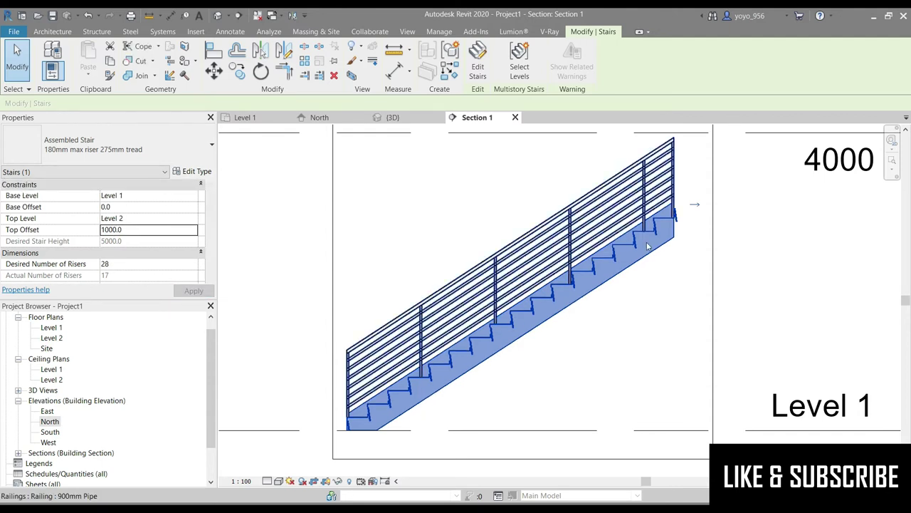
- Flip the stair's direction twice, undoing each flip
{"action": "key", "text": "Escape"}
{"action": "left_click", "coordinate": [626, 257]}
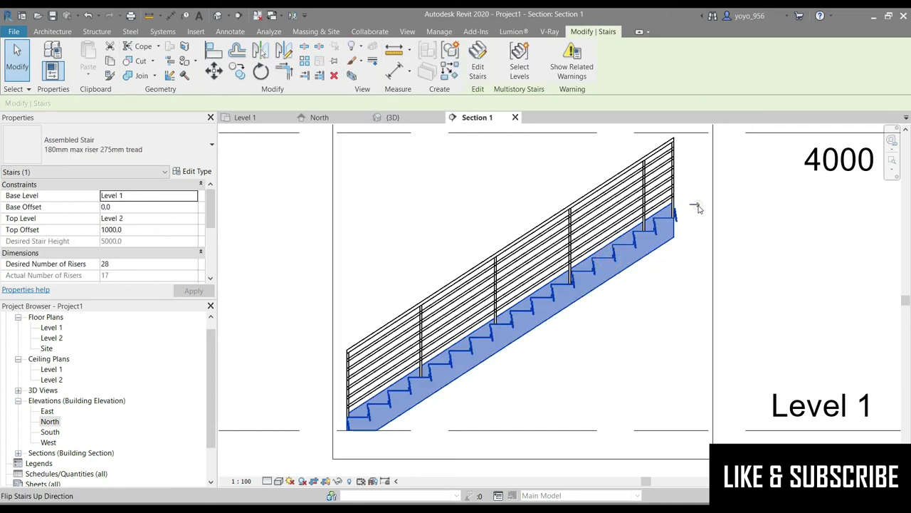
{"action": "left_click", "coordinate": [696, 204]}
{"action": "scroll", "coordinate": [367, 230], "scroll_direction": "down", "scroll_amount": 3}
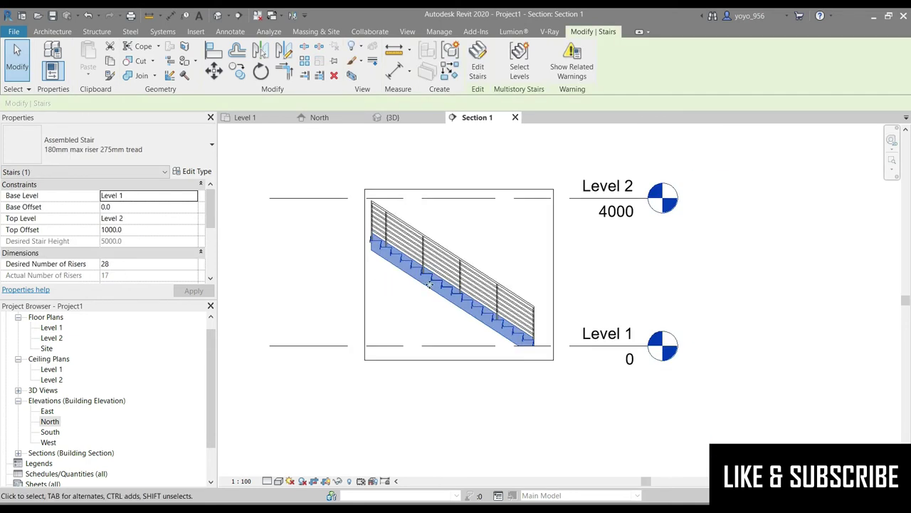
{"action": "scroll", "coordinate": [459, 302], "scroll_direction": "up", "scroll_amount": 2}
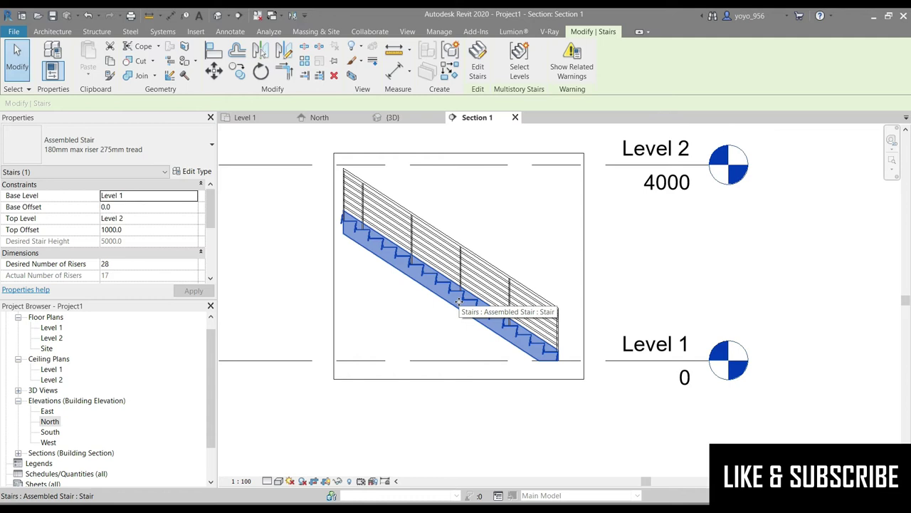
{"action": "key", "text": "ctrl+z"}
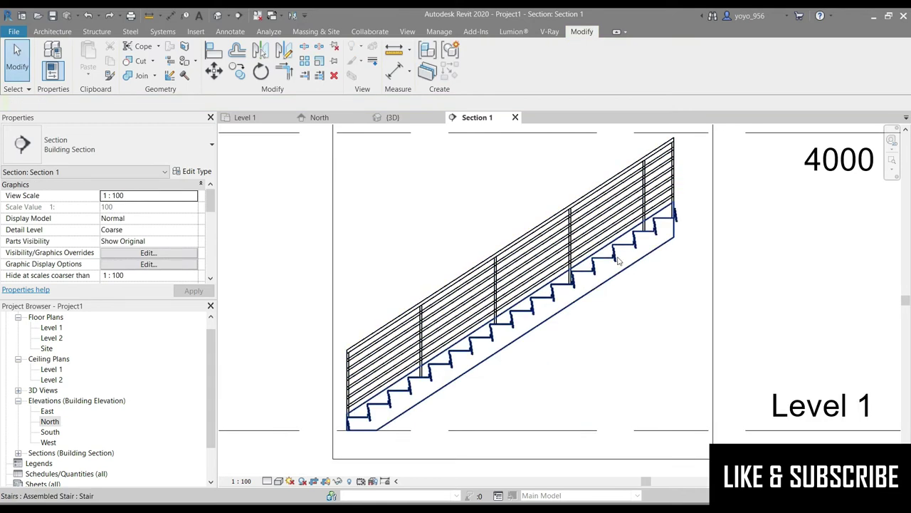
{"action": "left_click", "coordinate": [611, 249]}
{"action": "left_click", "coordinate": [698, 208]}
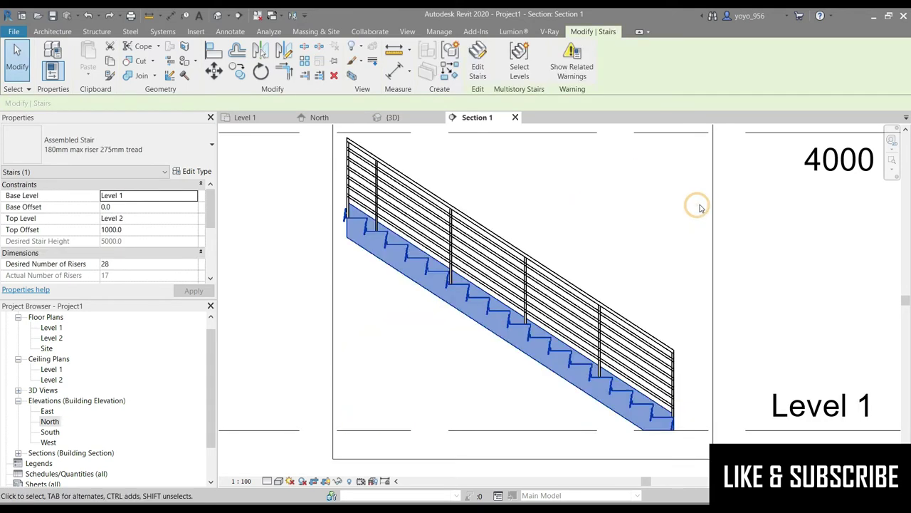
{"action": "key", "text": "ctrl+z"}
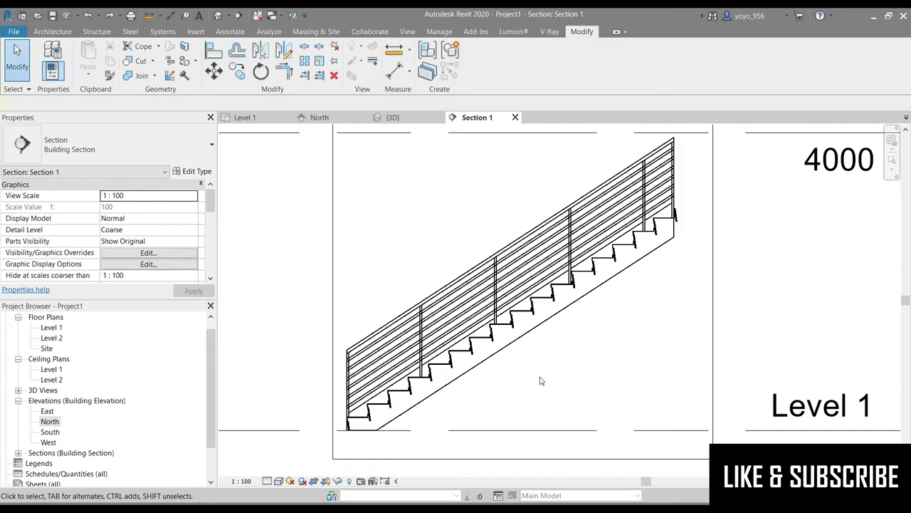
- Try 35 desired risers, then undo back to 28
{"action": "scroll", "coordinate": [155, 210], "scroll_direction": "down", "scroll_amount": 1}
{"action": "scroll", "coordinate": [158, 246], "scroll_direction": "down", "scroll_amount": 1}
{"action": "scroll", "coordinate": [159, 226], "scroll_direction": "down", "scroll_amount": 1}
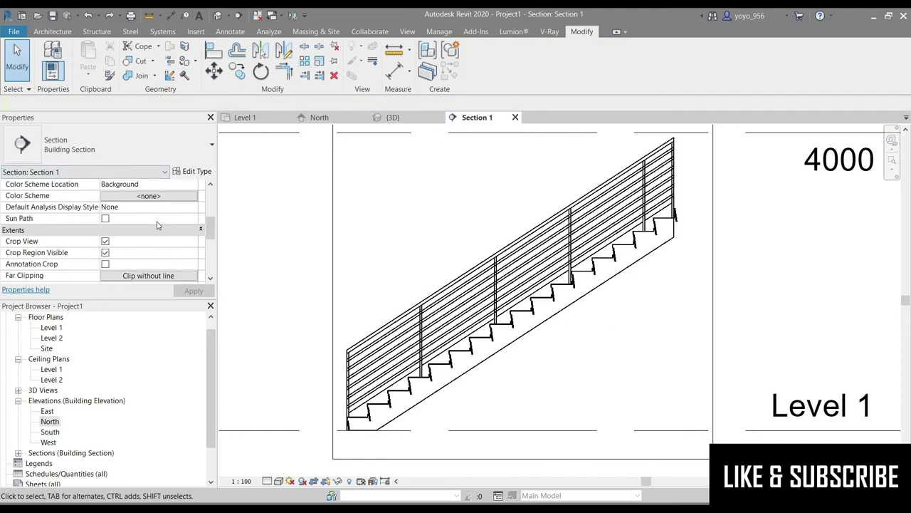
{"action": "left_click", "coordinate": [474, 370]}
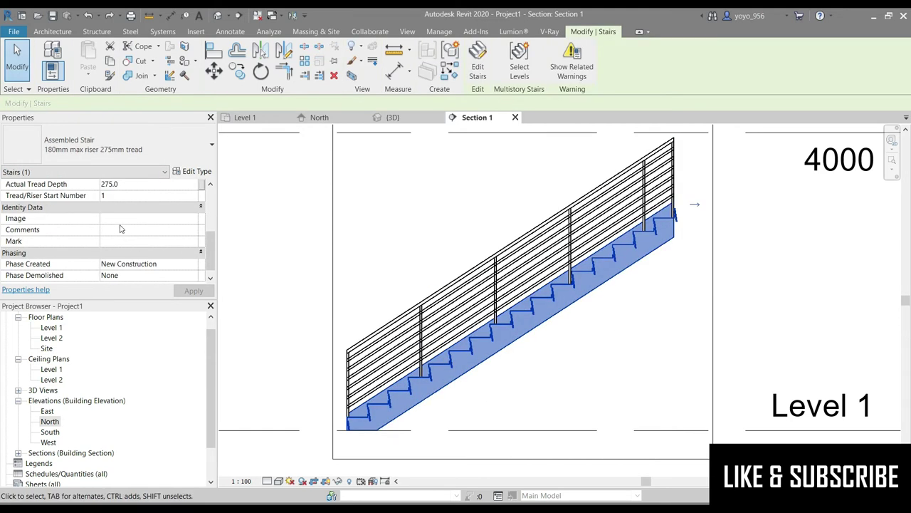
{"action": "scroll", "coordinate": [121, 229], "scroll_direction": "up", "scroll_amount": 4}
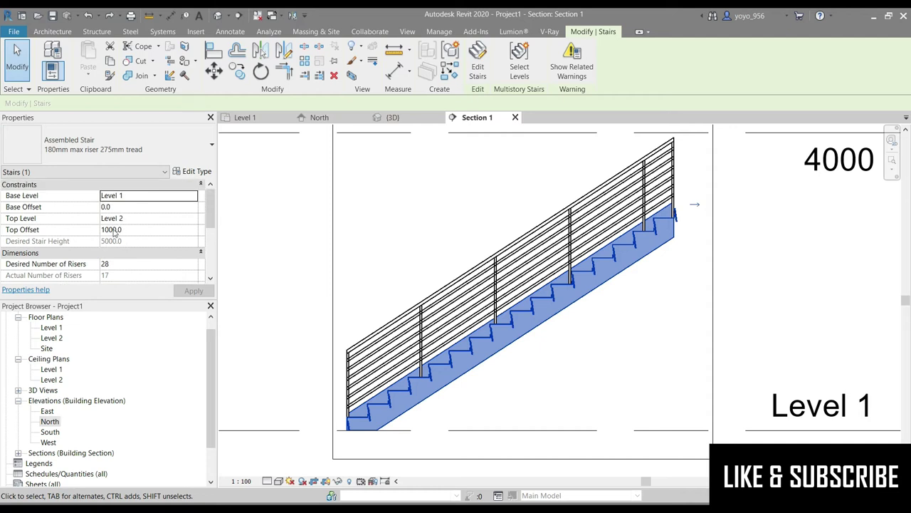
{"action": "scroll", "coordinate": [113, 234], "scroll_direction": "down", "scroll_amount": 1}
{"action": "left_click", "coordinate": [114, 243]}
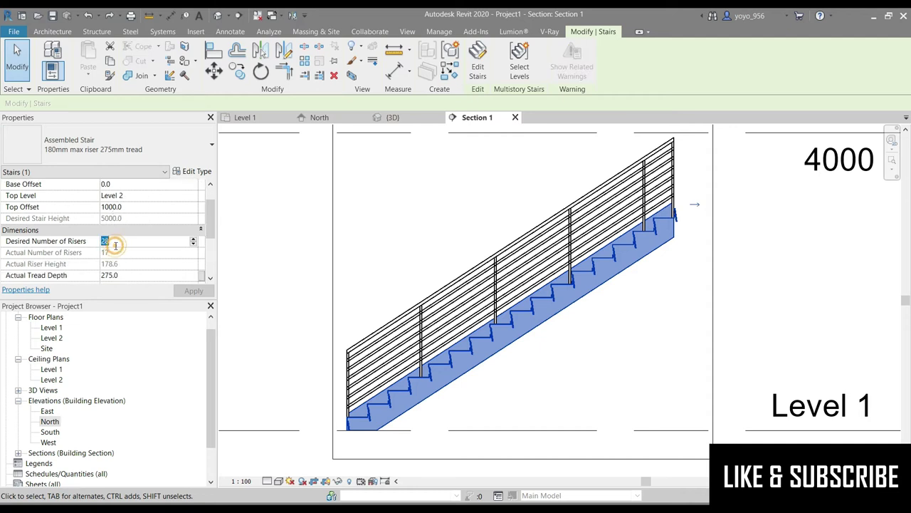
{"action": "type", "text": "35"}
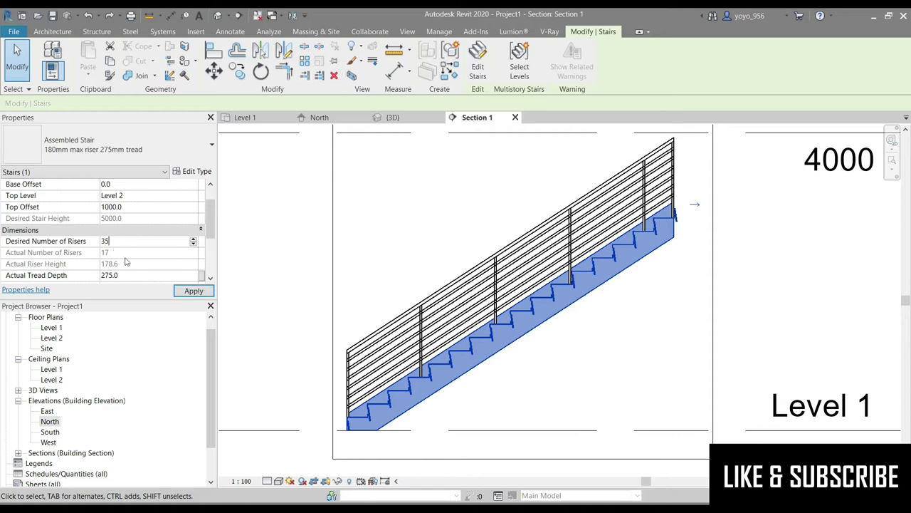
{"action": "left_click", "coordinate": [193, 292]}
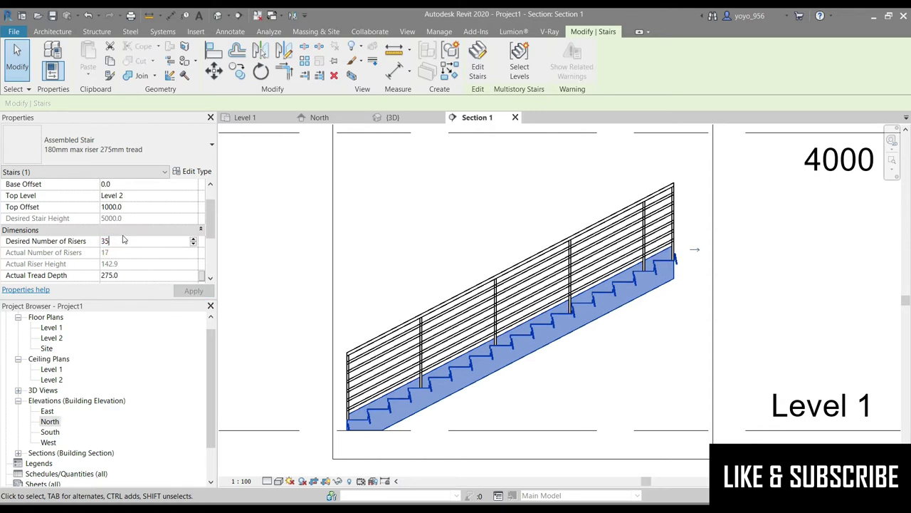
{"action": "left_click", "coordinate": [235, 245]}
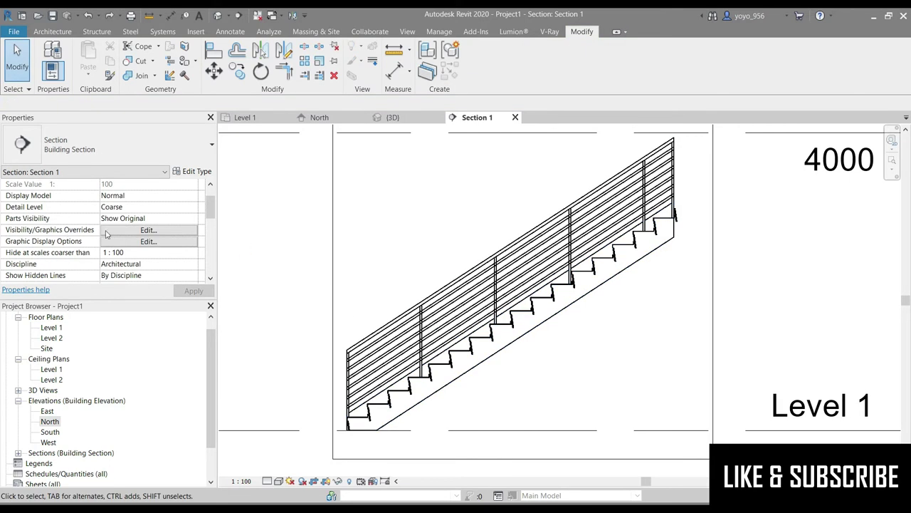
{"action": "left_click", "coordinate": [447, 367]}
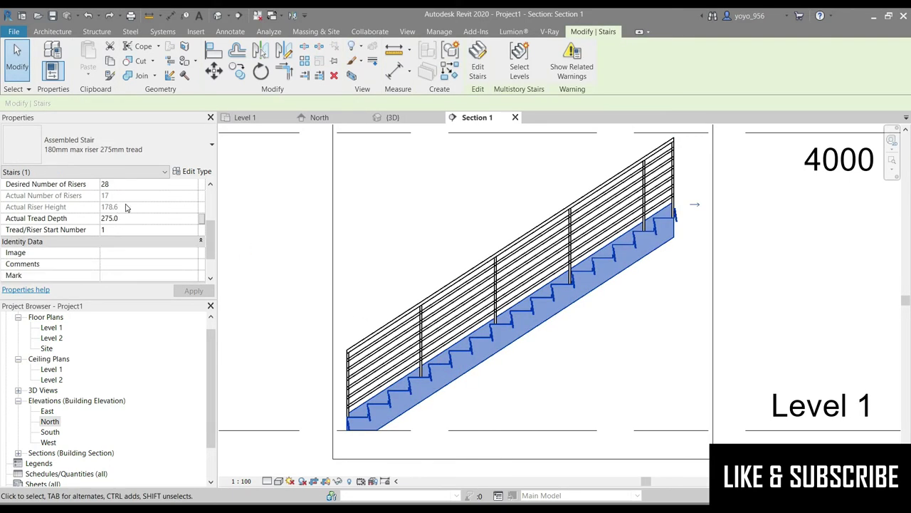
{"action": "scroll", "coordinate": [137, 229], "scroll_direction": "down", "scroll_amount": 1}
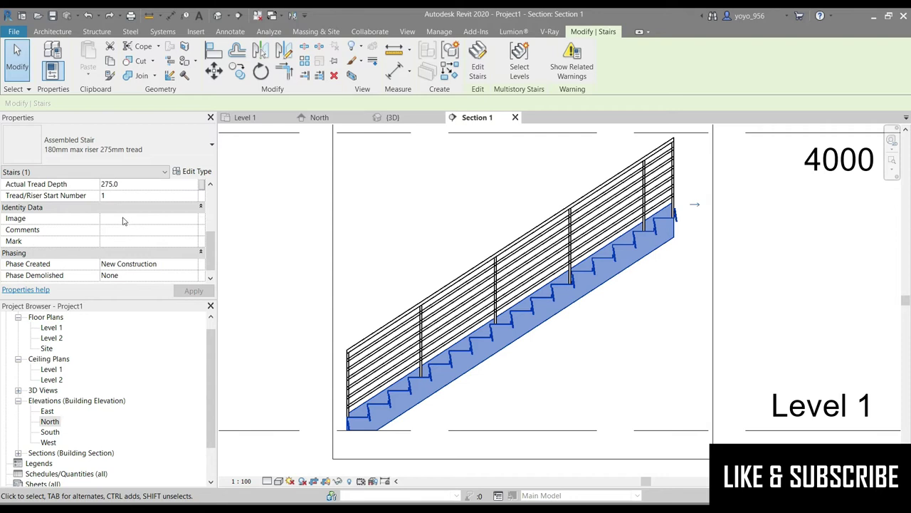
{"action": "scroll", "coordinate": [122, 221], "scroll_direction": "down", "scroll_amount": 1}
- Remove both the left and right stringer supports from the assembled stair type
{"action": "left_click", "coordinate": [192, 171]}
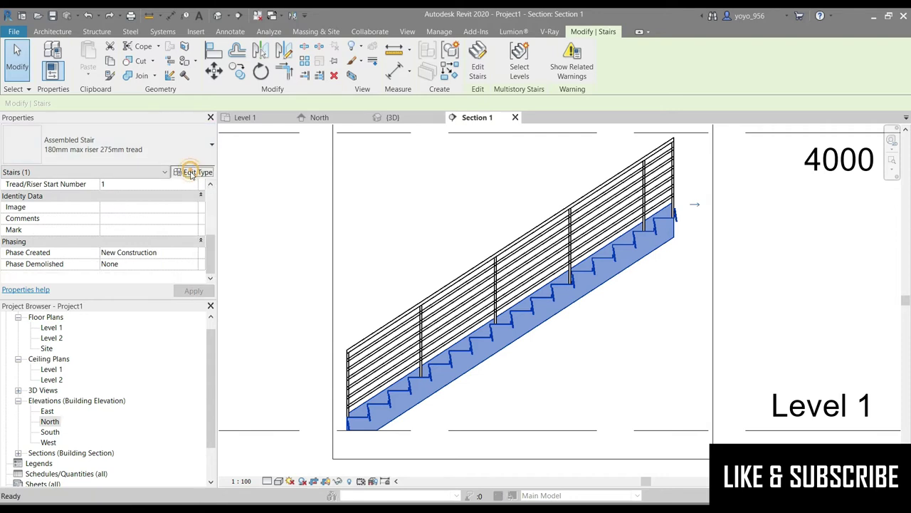
{"action": "left_click_drag", "start_coordinate": [688, 87], "coordinate": [249, 85]}
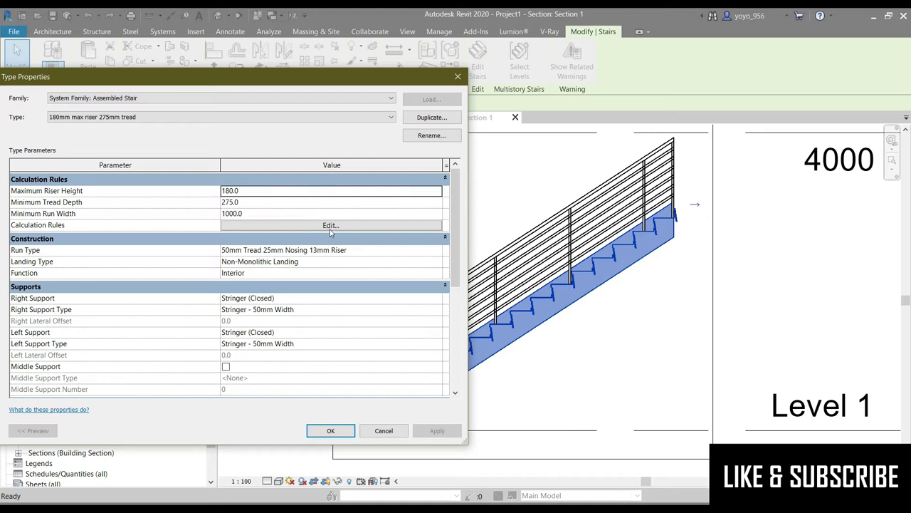
{"action": "scroll", "coordinate": [241, 306], "scroll_direction": "down", "scroll_amount": 1}
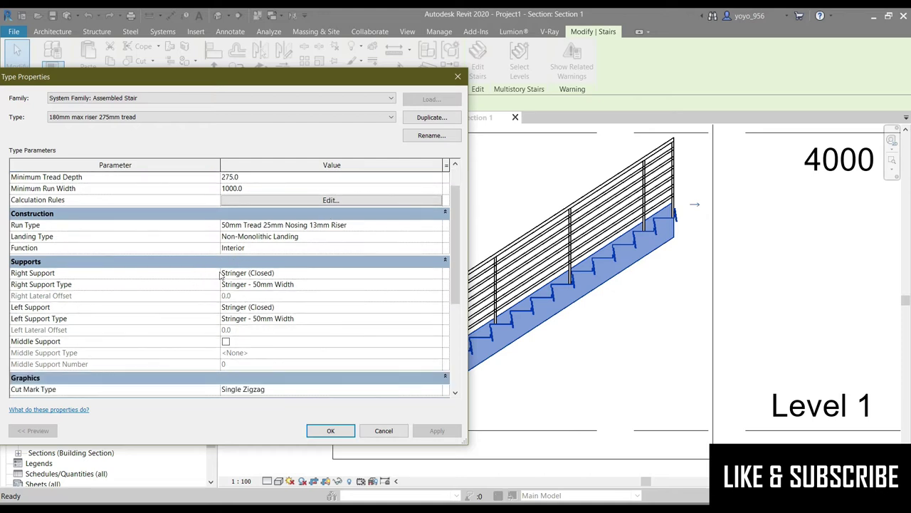
{"action": "left_click", "coordinate": [439, 274]}
{"action": "left_click", "coordinate": [239, 283]}
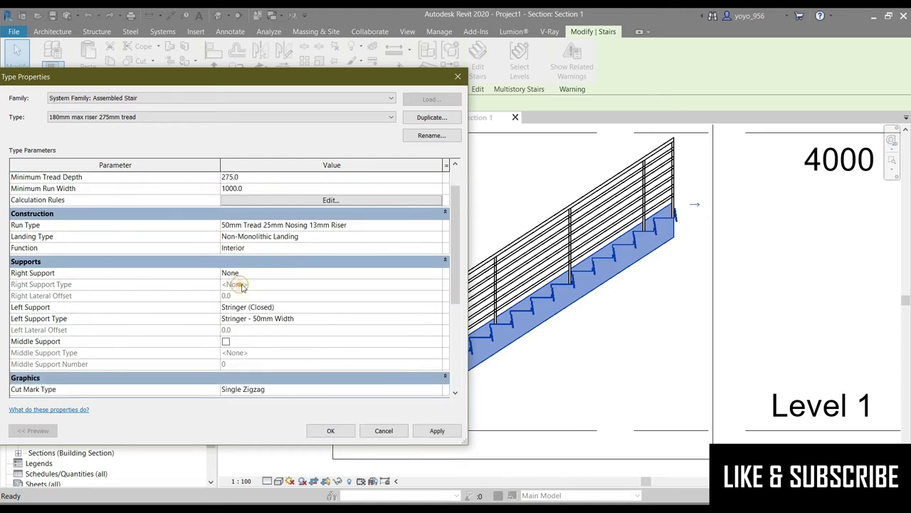
{"action": "left_click", "coordinate": [438, 311]}
{"action": "left_click", "coordinate": [437, 307]}
{"action": "left_click", "coordinate": [229, 319]}
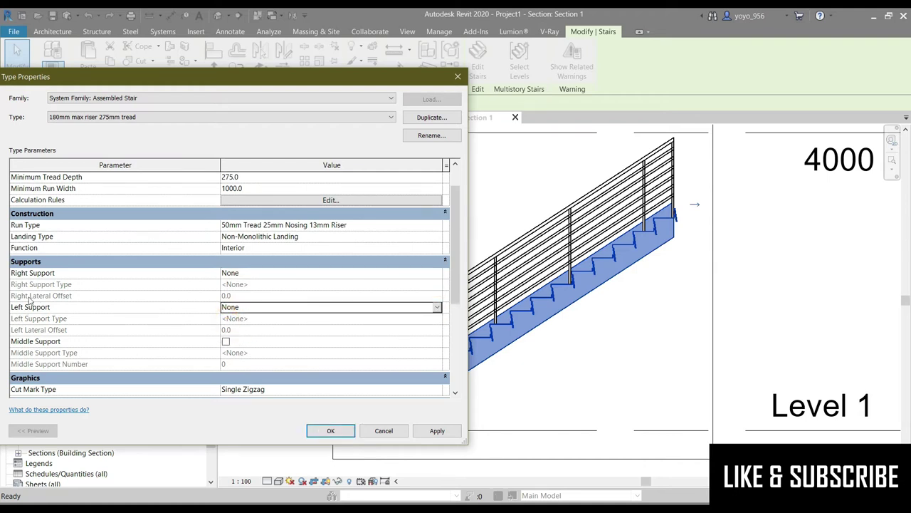
{"action": "left_click", "coordinate": [443, 435]}
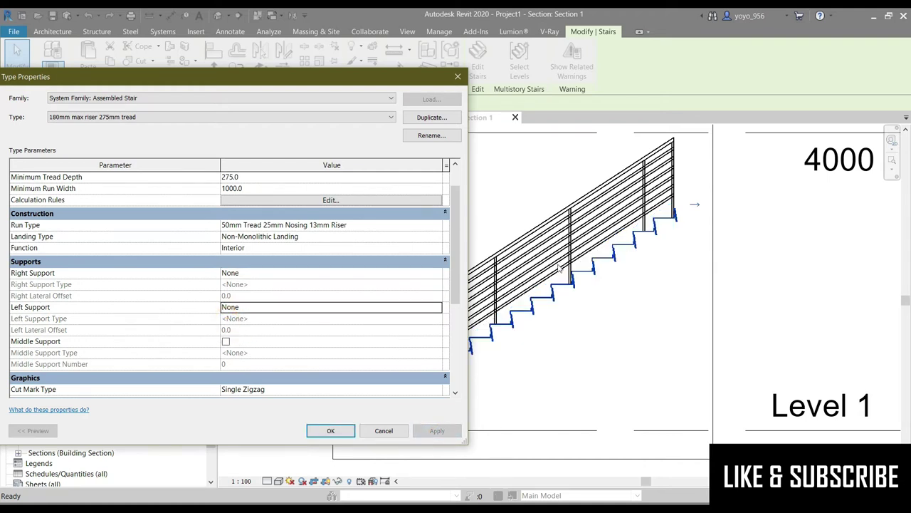
- Set the stair's cut mark to a Double Line cut line with a Curve symbol
{"action": "scroll", "coordinate": [223, 296], "scroll_direction": "down", "scroll_amount": 2}
{"action": "scroll", "coordinate": [235, 321], "scroll_direction": "down", "scroll_amount": 1}
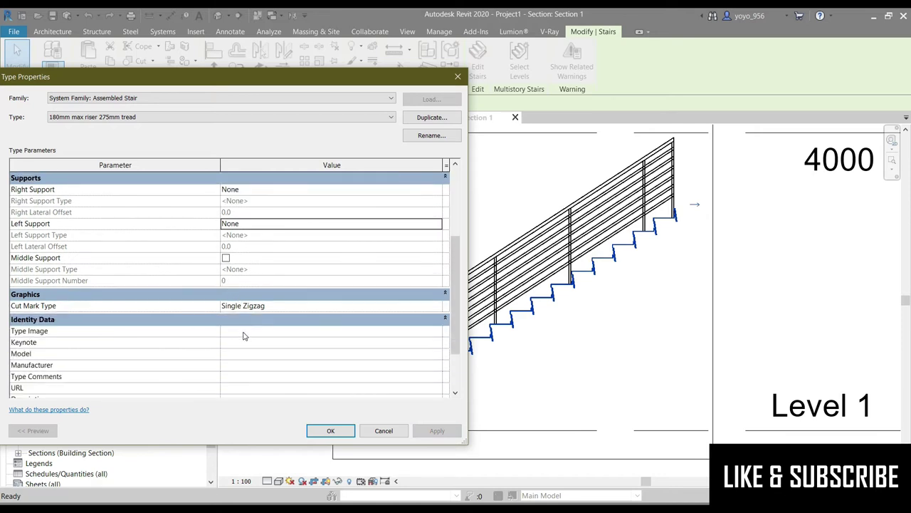
{"action": "left_click", "coordinate": [436, 310]}
{"action": "left_click", "coordinate": [435, 306]}
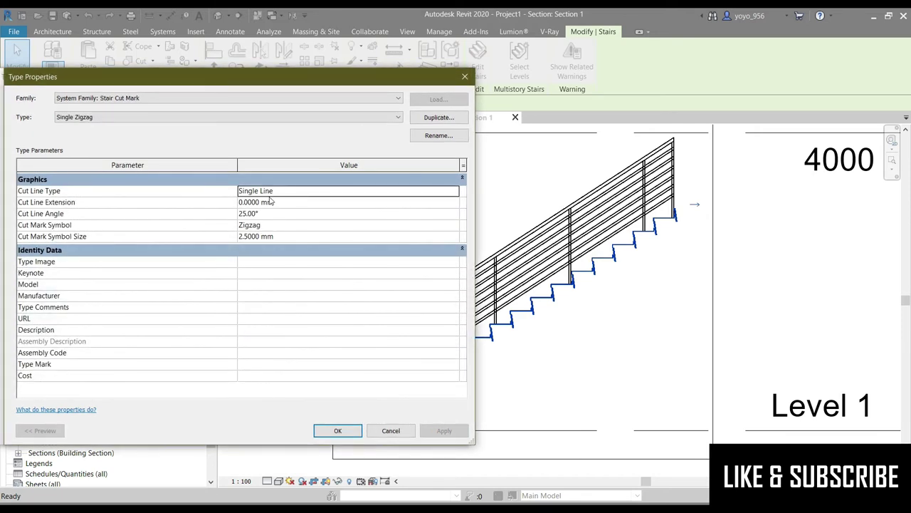
{"action": "left_click", "coordinate": [390, 429]}
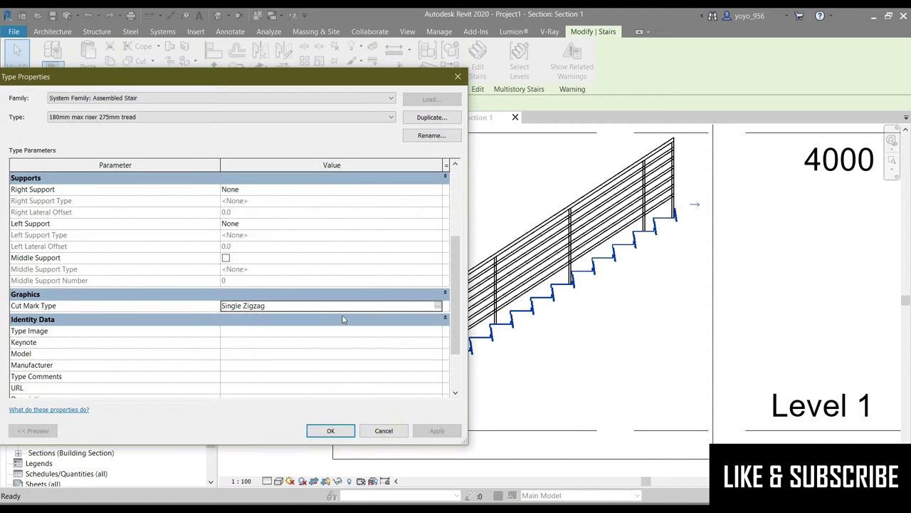
{"action": "left_click", "coordinate": [436, 307]}
{"action": "left_click", "coordinate": [453, 194]}
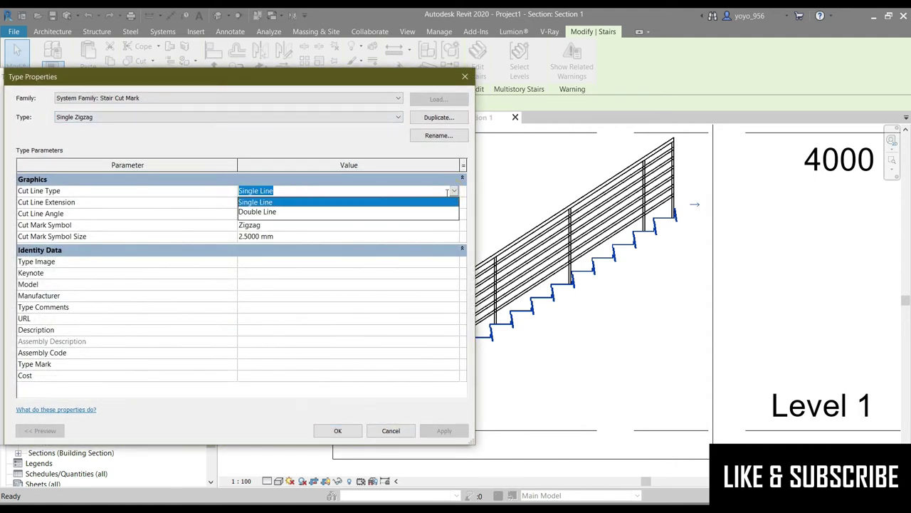
{"action": "left_click", "coordinate": [262, 213]}
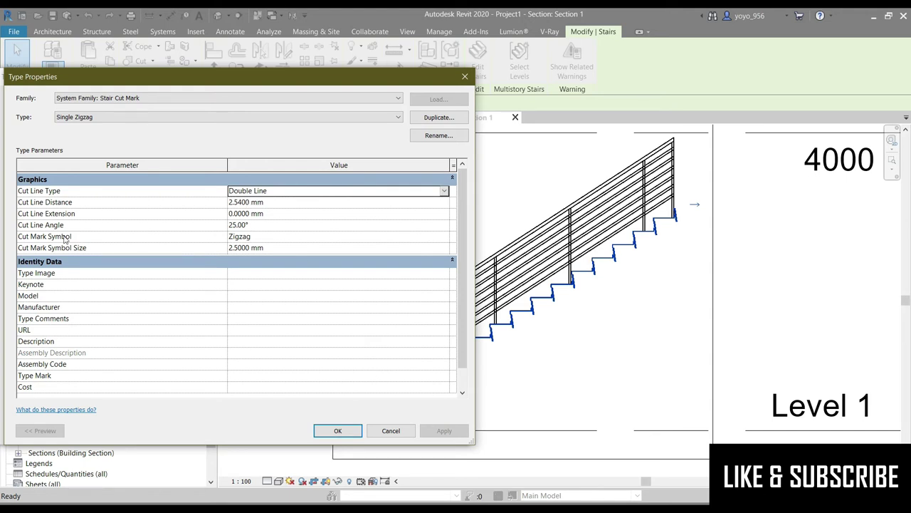
{"action": "left_click", "coordinate": [445, 237]}
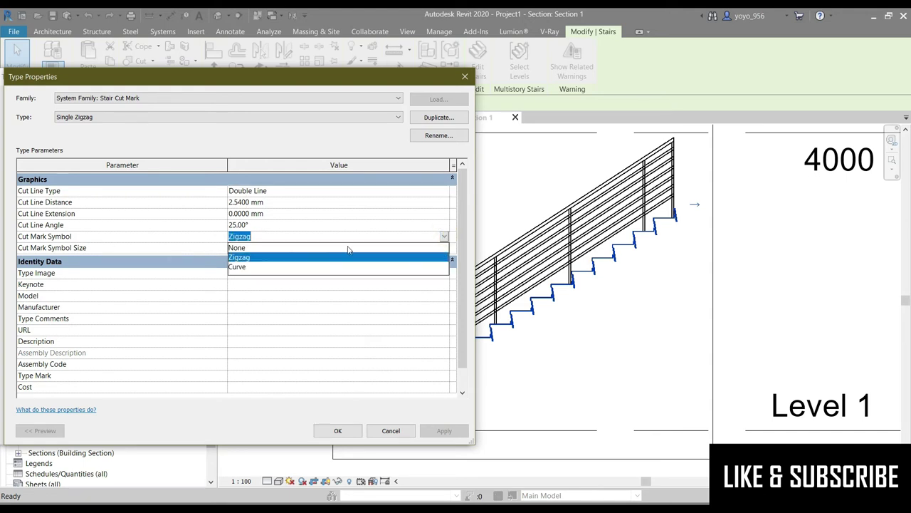
{"action": "left_click", "coordinate": [237, 266]}
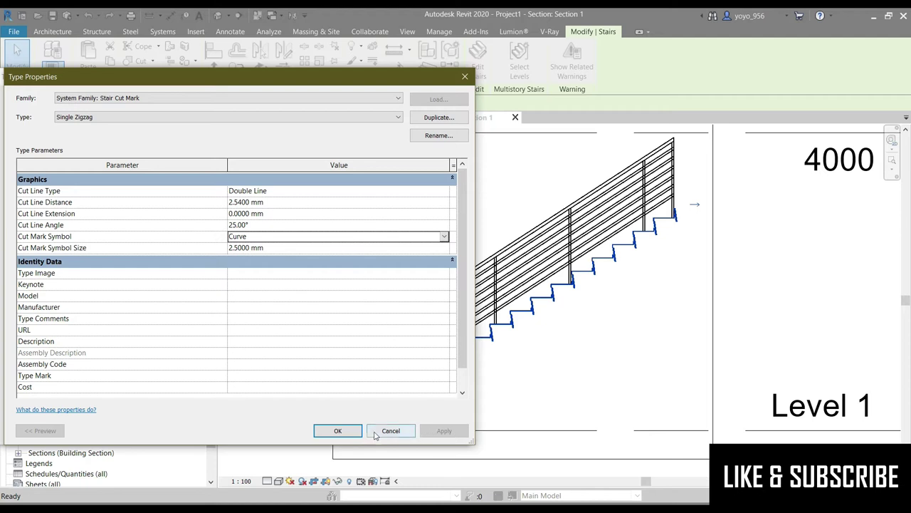
{"action": "left_click", "coordinate": [343, 430]}
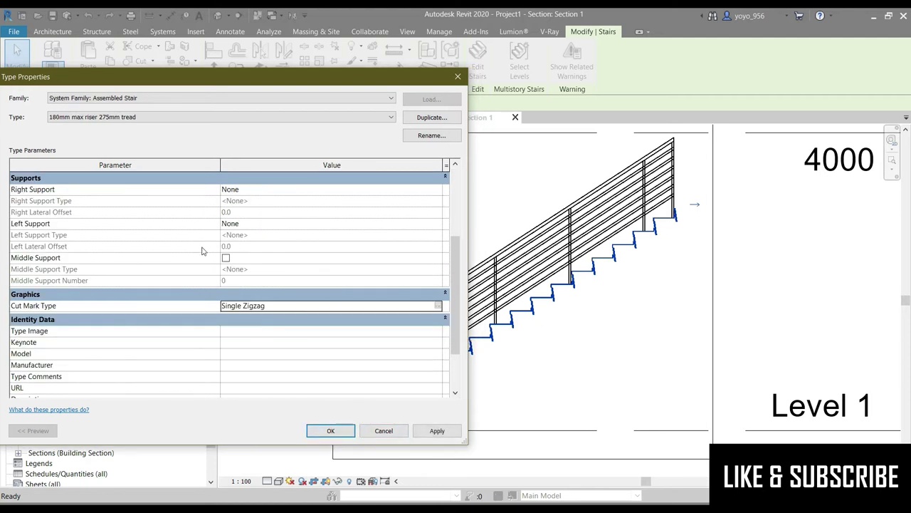
- Apply the stair type changes, clear the selection, and bring up the 3D stair view
{"action": "scroll", "coordinate": [202, 251], "scroll_direction": "down", "scroll_amount": 2}
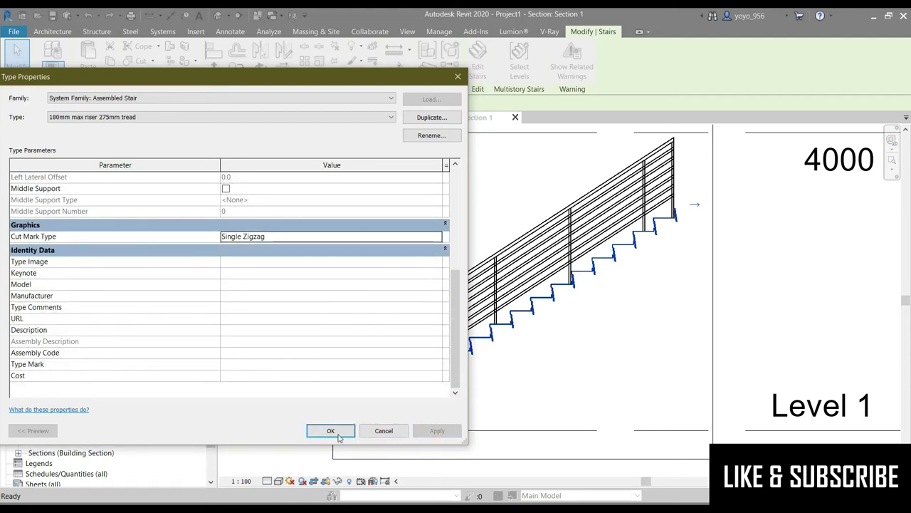
{"action": "left_click", "coordinate": [315, 431]}
{"action": "left_click", "coordinate": [584, 368]}
{"action": "scroll", "coordinate": [601, 248], "scroll_direction": "down", "scroll_amount": 2}
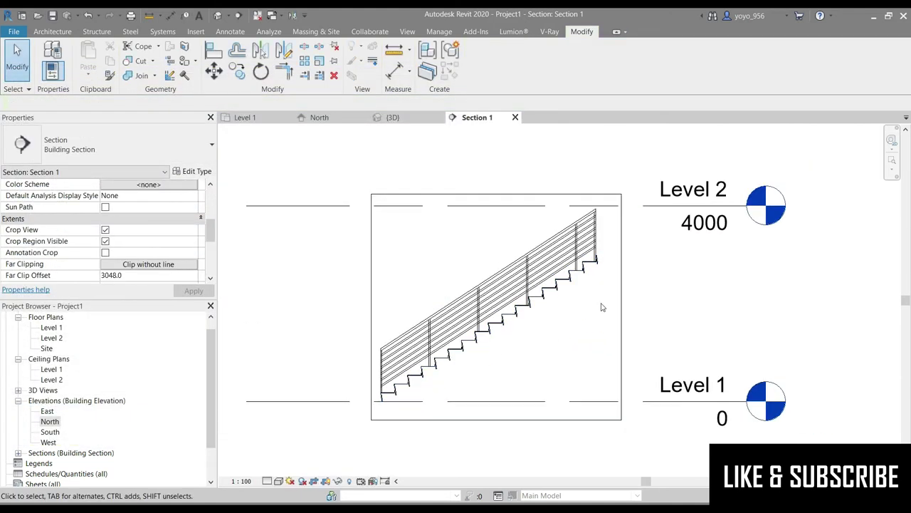
{"action": "left_click", "coordinate": [245, 117]}
{"action": "left_click", "coordinate": [392, 118]}
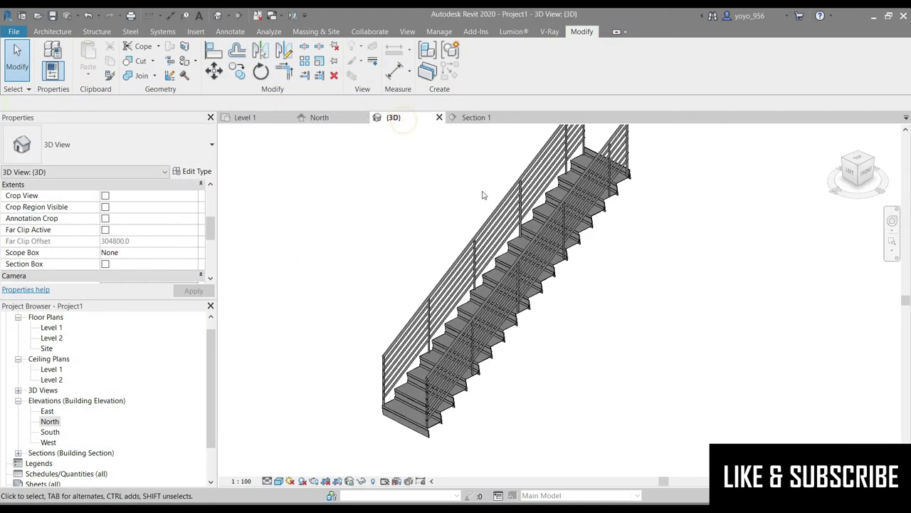
{"action": "left_click", "coordinate": [852, 171]}
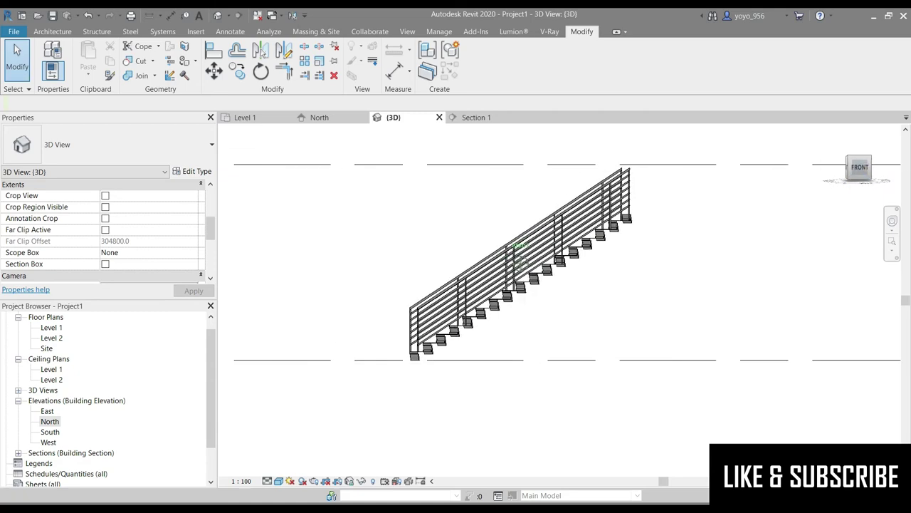
{"action": "mouse_move", "coordinate": [858, 166]}
{"action": "left_mouse_down"}
{"action": "mouse_move", "coordinate": [858, 187]}
{"action": "mouse_move", "coordinate": [858, 171]}
{"action": "left_mouse_up"}
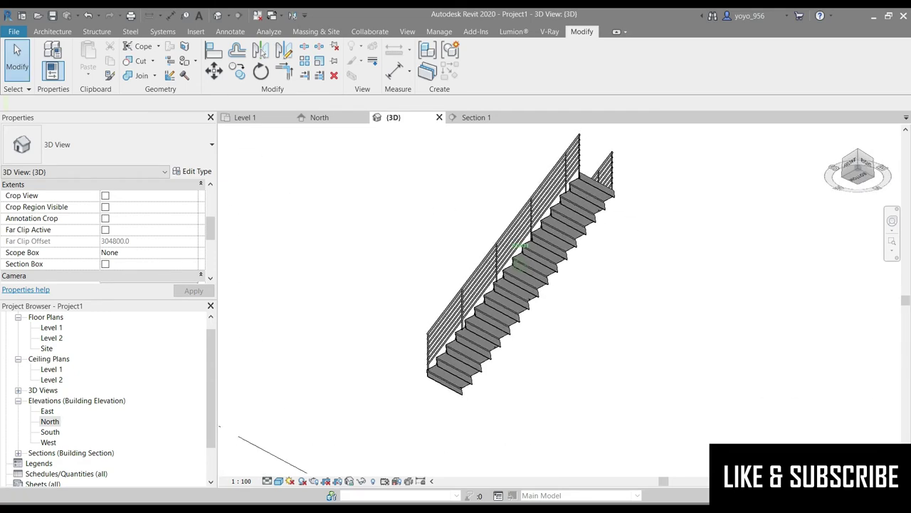
{"action": "left_click", "coordinate": [847, 161]}
{"action": "left_click", "coordinate": [849, 165]}
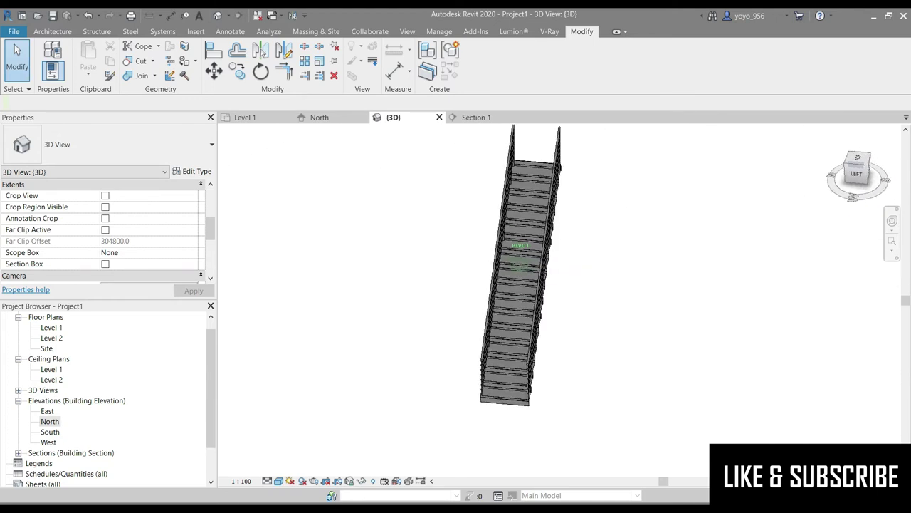
{"action": "scroll", "coordinate": [448, 178], "scroll_direction": "down", "scroll_amount": 1}
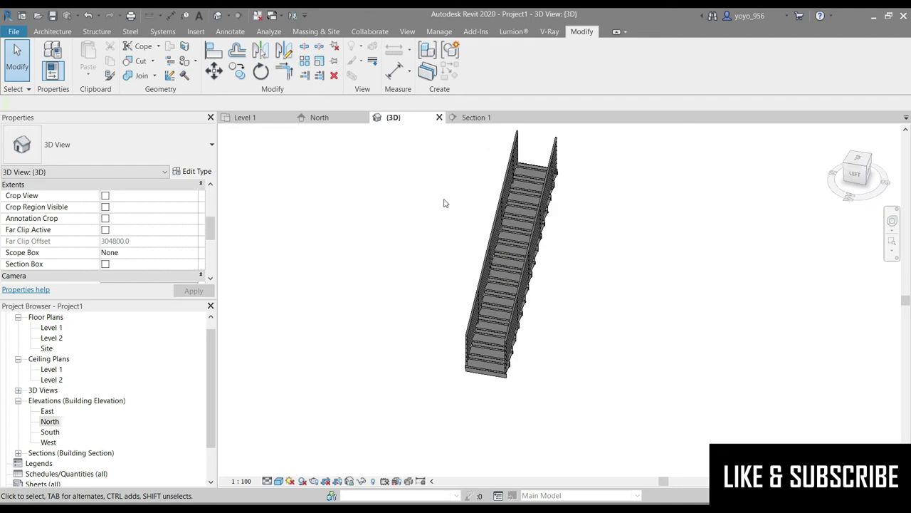
{"action": "mouse_move", "coordinate": [319, 118]}
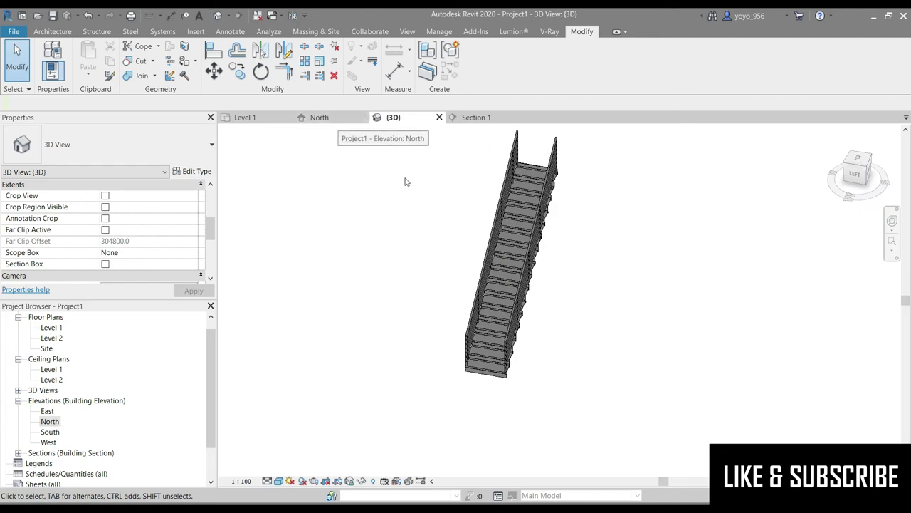
{"action": "scroll", "coordinate": [523, 246], "scroll_direction": "up", "scroll_amount": 2}
{"action": "scroll", "coordinate": [107, 258], "scroll_direction": "up", "scroll_amount": 1}
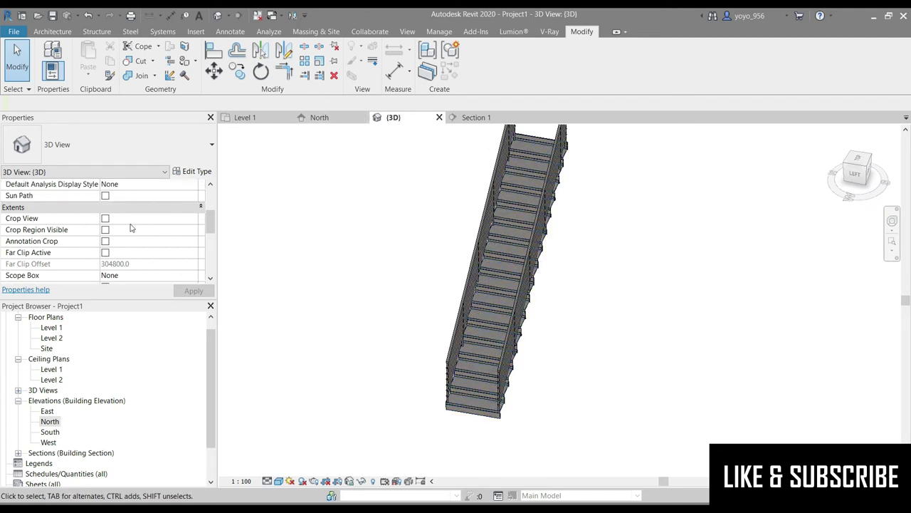
{"action": "left_click", "coordinate": [502, 234]}
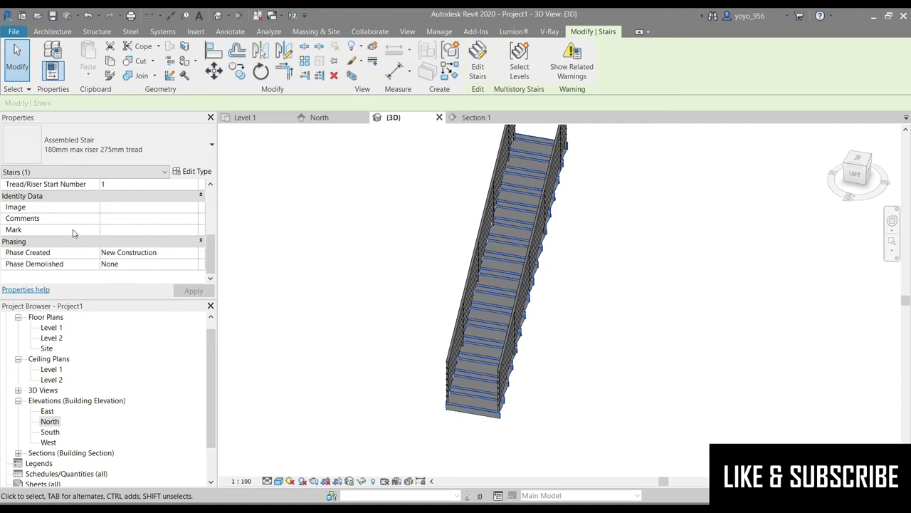
{"action": "scroll", "coordinate": [74, 233], "scroll_direction": "up", "scroll_amount": 3}
{"action": "scroll", "coordinate": [256, 230], "scroll_direction": "up", "scroll_amount": 2}
{"action": "scroll", "coordinate": [289, 254], "scroll_direction": "down", "scroll_amount": 2}
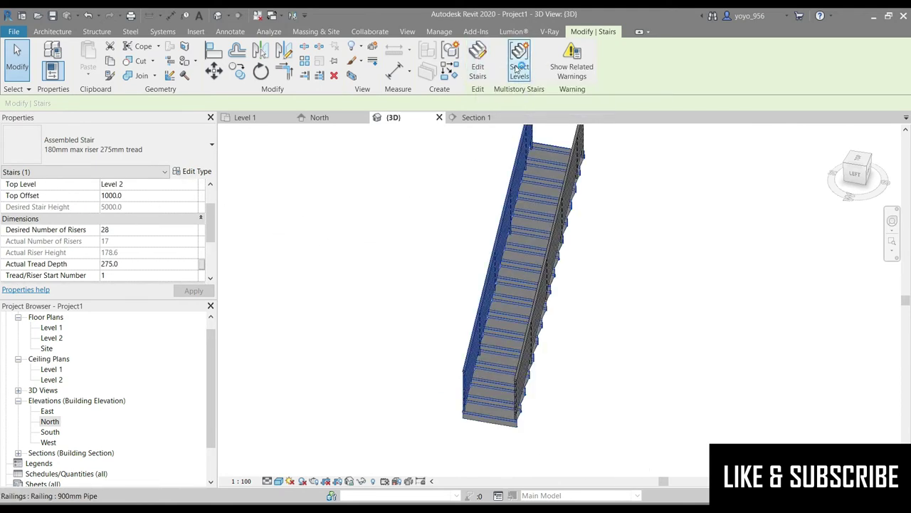
- Connect the stair to the picked level as a multistory stair, then view it in 3D
{"action": "left_click", "coordinate": [318, 118]}
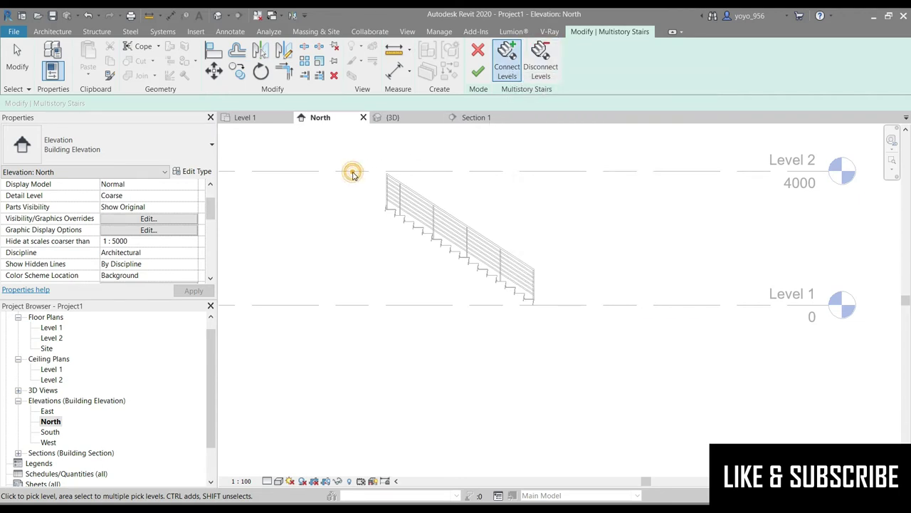
{"action": "left_click", "coordinate": [397, 303]}
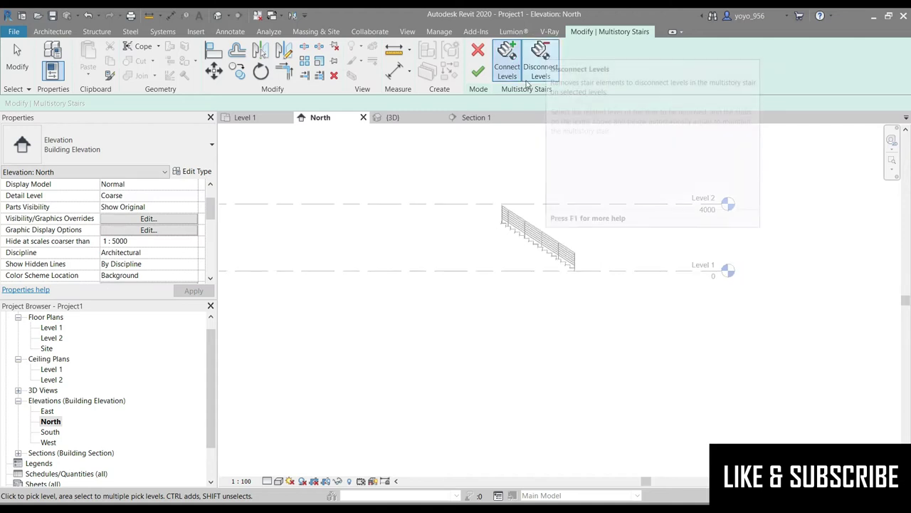
{"action": "left_click", "coordinate": [478, 72]}
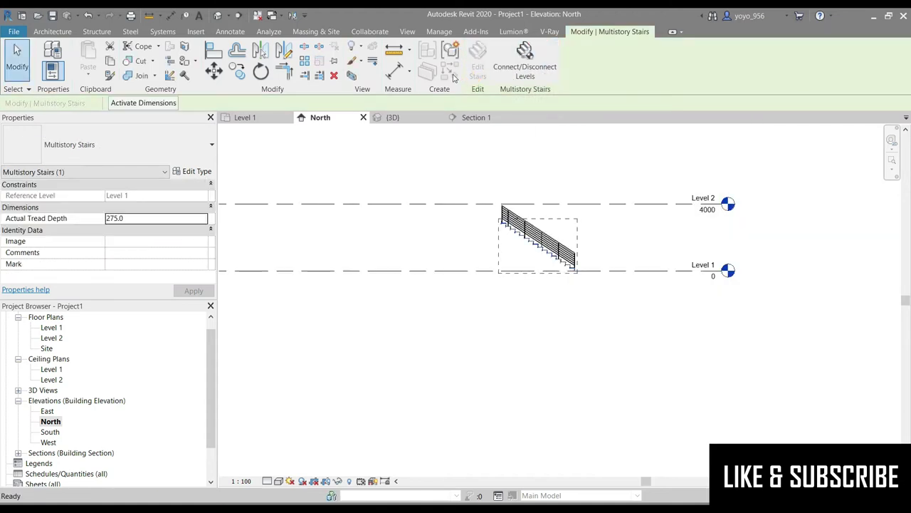
{"action": "left_click", "coordinate": [557, 161]}
{"action": "left_click", "coordinate": [537, 239]}
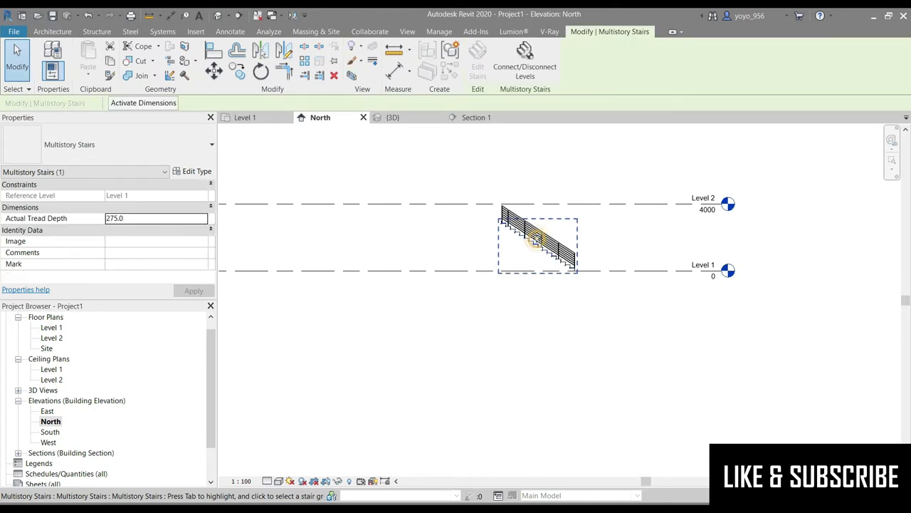
{"action": "left_click", "coordinate": [510, 151]}
{"action": "left_click", "coordinate": [515, 204]}
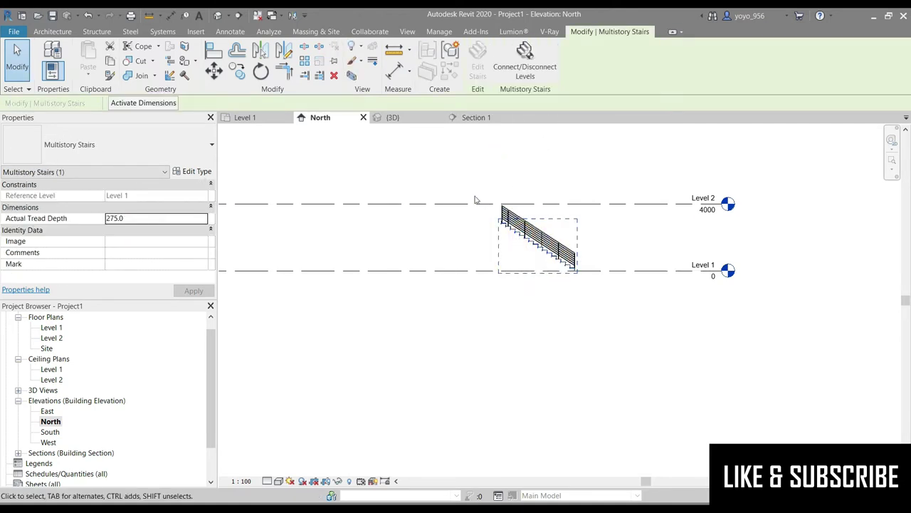
{"action": "left_click", "coordinate": [378, 118]}
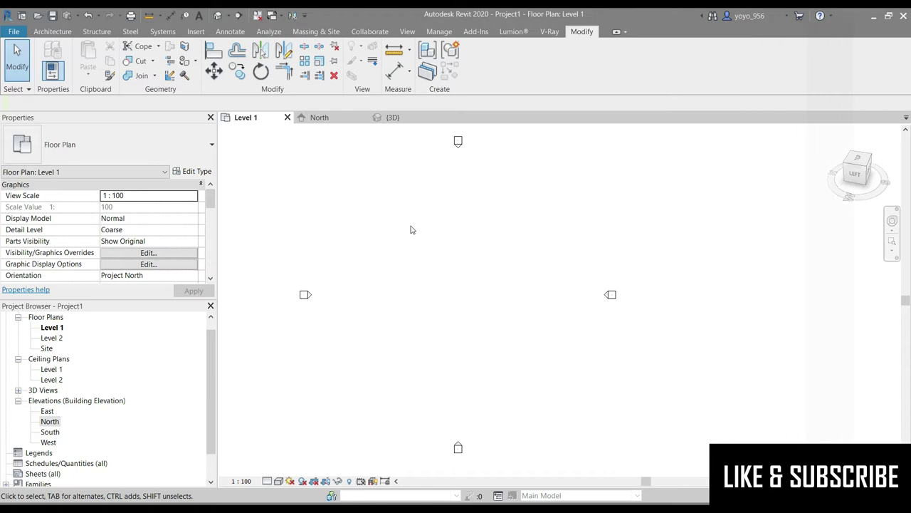
- Start a new stair from the Architecture tab and sketch its first straight run
{"action": "scroll", "coordinate": [427, 242], "scroll_direction": "down", "scroll_amount": 1}
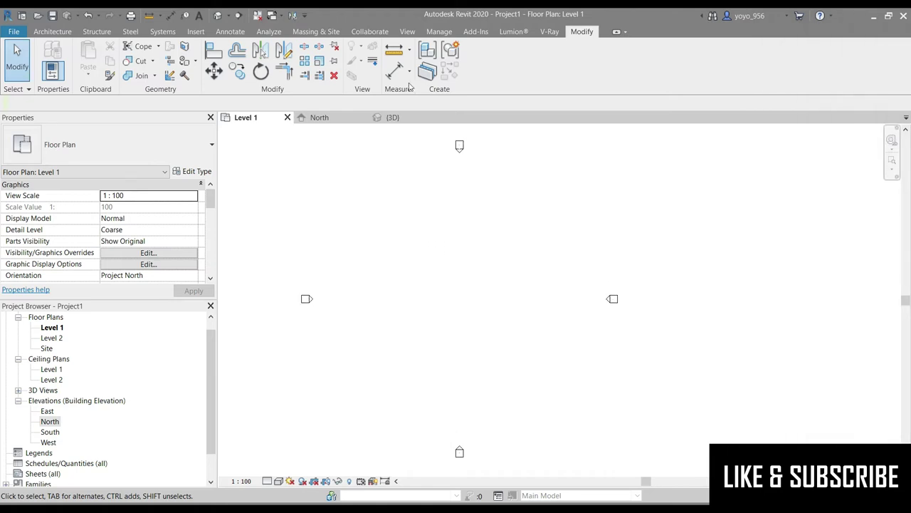
{"action": "left_click", "coordinate": [55, 31]}
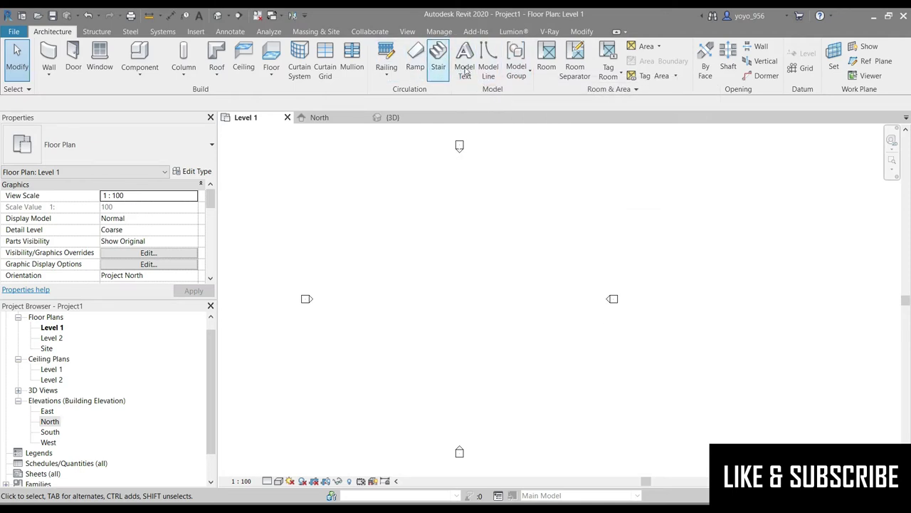
{"action": "left_click", "coordinate": [438, 56]}
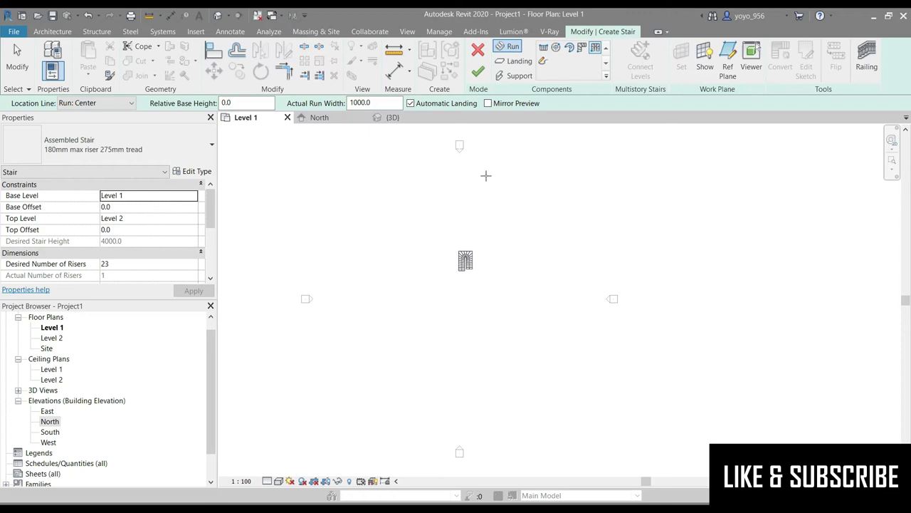
{"action": "left_click", "coordinate": [547, 47]}
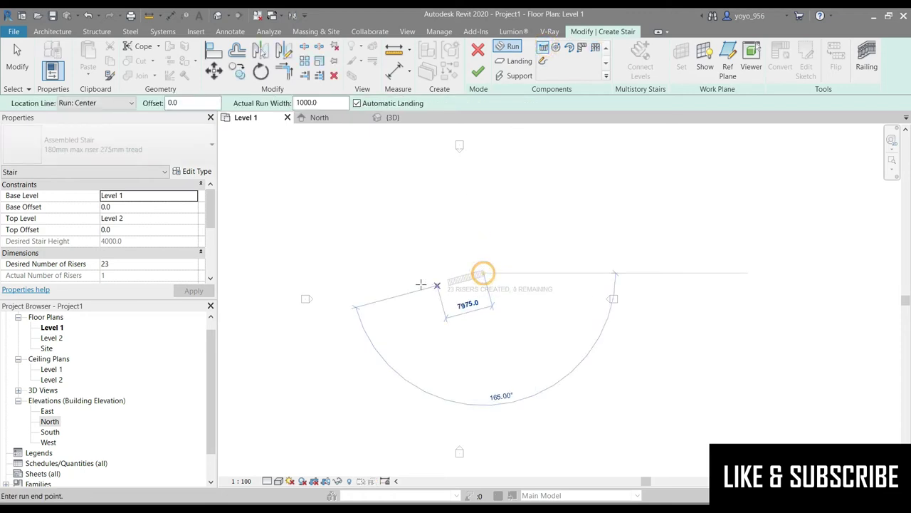
{"action": "left_click", "coordinate": [484, 271]}
{"action": "left_click", "coordinate": [440, 272]}
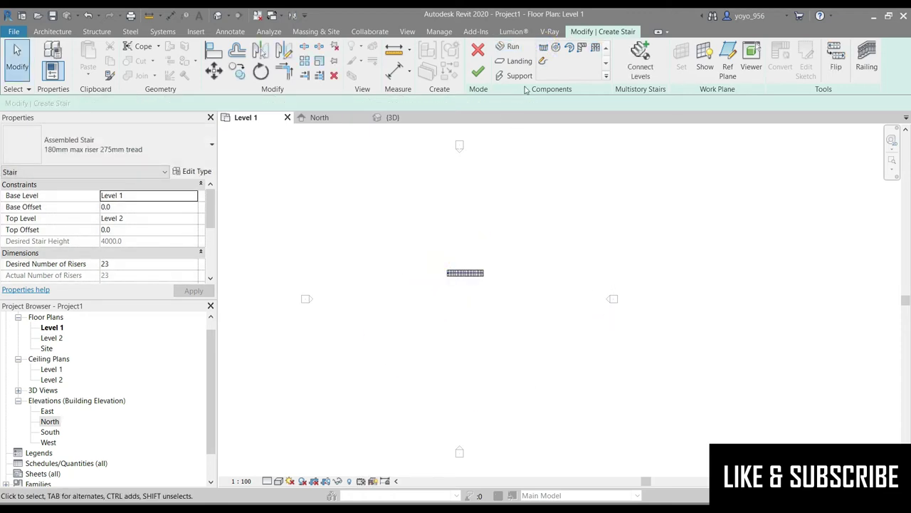
- Place a second parallel run beside the first to form the U-shape
{"action": "left_click", "coordinate": [542, 47]}
{"action": "scroll", "coordinate": [452, 289], "scroll_direction": "up", "scroll_amount": 1}
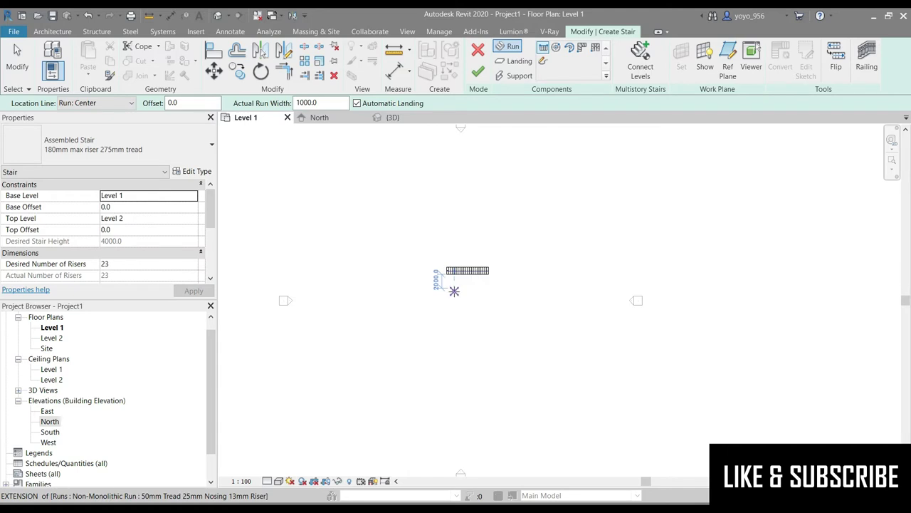
{"action": "scroll", "coordinate": [454, 292], "scroll_direction": "up", "scroll_amount": 1}
{"action": "scroll", "coordinate": [454, 292], "scroll_direction": "up", "scroll_amount": 1}
{"action": "scroll", "coordinate": [456, 294], "scroll_direction": "up", "scroll_amount": 1}
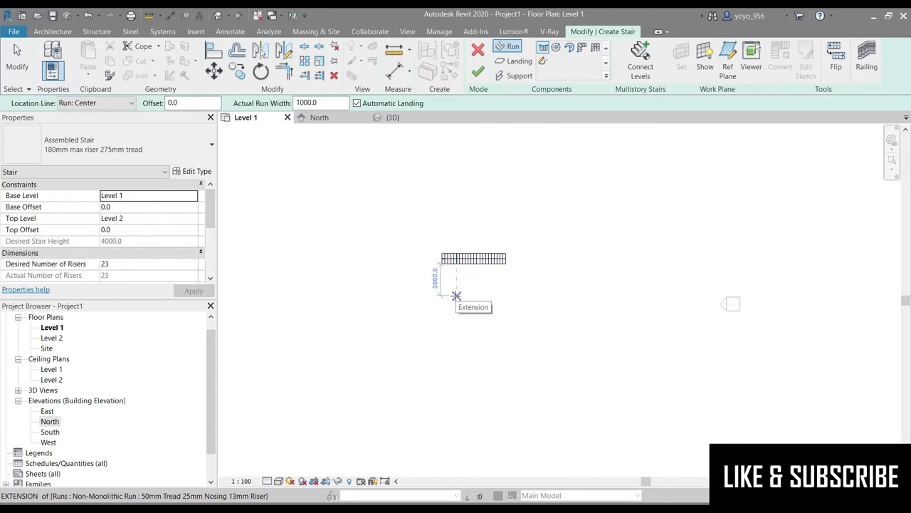
{"action": "left_click", "coordinate": [507, 293]}
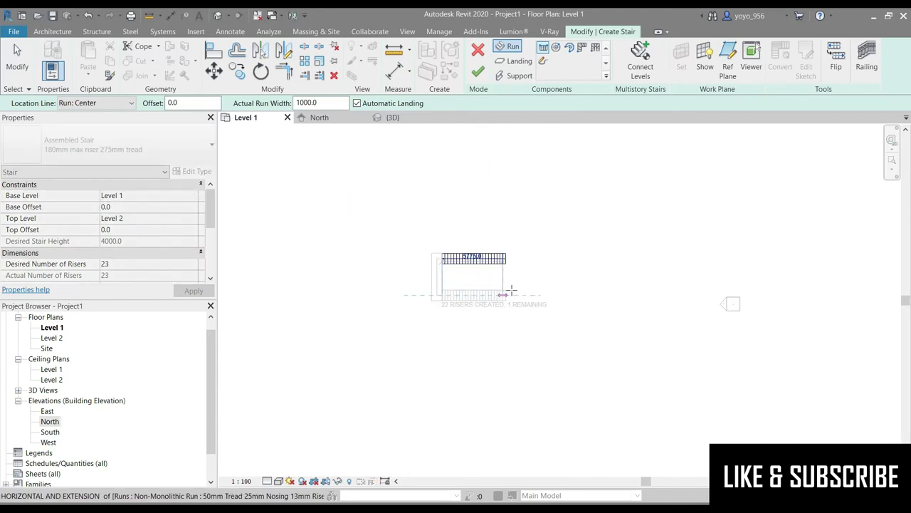
{"action": "key", "text": "Escape"}
{"action": "scroll", "coordinate": [466, 306], "scroll_direction": "up", "scroll_amount": 1}
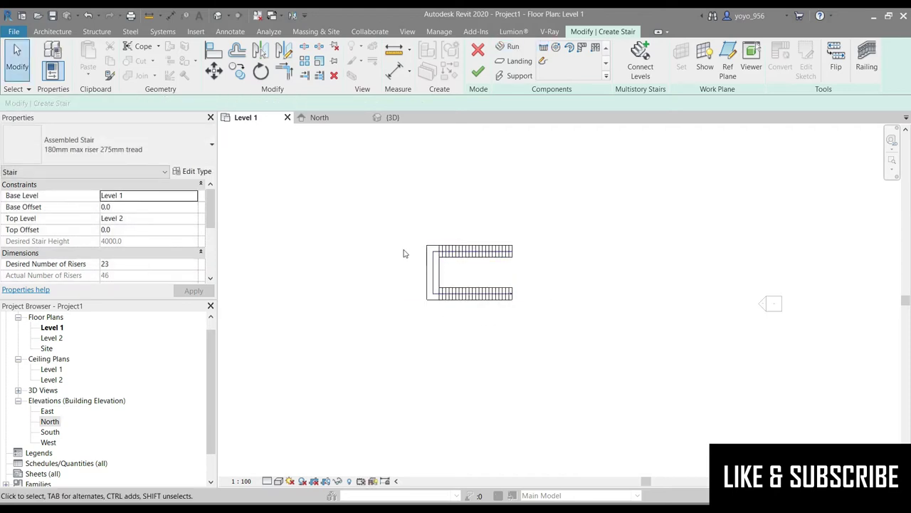
- Enlarge the landing by dragging its edges outward and toward the runs
{"action": "left_click", "coordinate": [431, 269]}
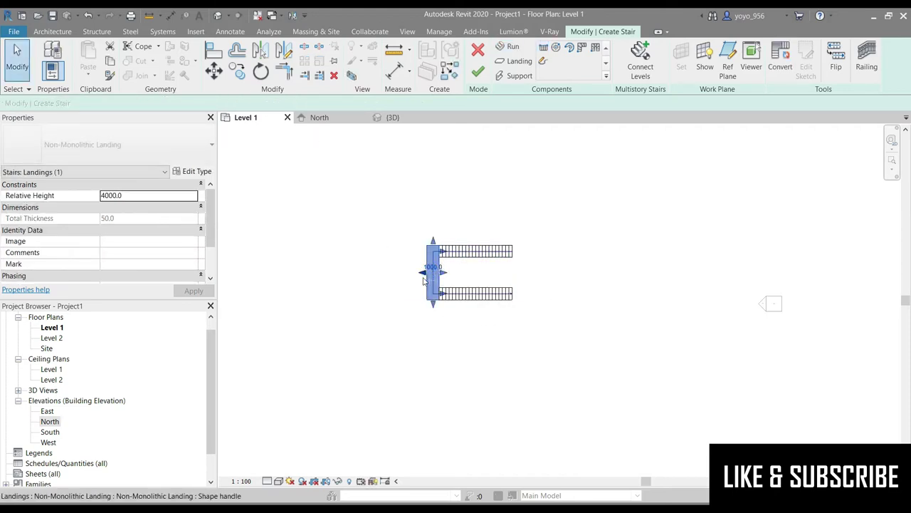
{"action": "mouse_move", "coordinate": [417, 274]}
{"action": "left_mouse_down"}
{"action": "mouse_move", "coordinate": [386, 275]}
{"action": "mouse_move", "coordinate": [394, 287]}
{"action": "mouse_move", "coordinate": [427, 291]}
{"action": "left_mouse_up"}
{"action": "scroll", "coordinate": [411, 275], "scroll_direction": "up", "scroll_amount": 2}
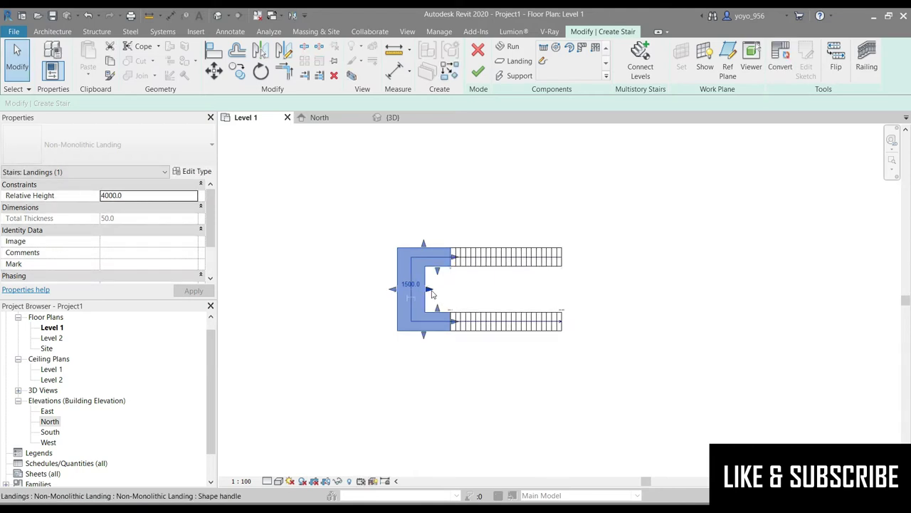
{"action": "scroll", "coordinate": [431, 290], "scroll_direction": "up", "scroll_amount": 2}
{"action": "left_click_drag", "start_coordinate": [425, 288], "coordinate": [468, 291]}
{"action": "left_click", "coordinate": [484, 297]}
- Select the entire stair sketch, runs and landing, and delete it
{"action": "left_click", "coordinate": [419, 284]}
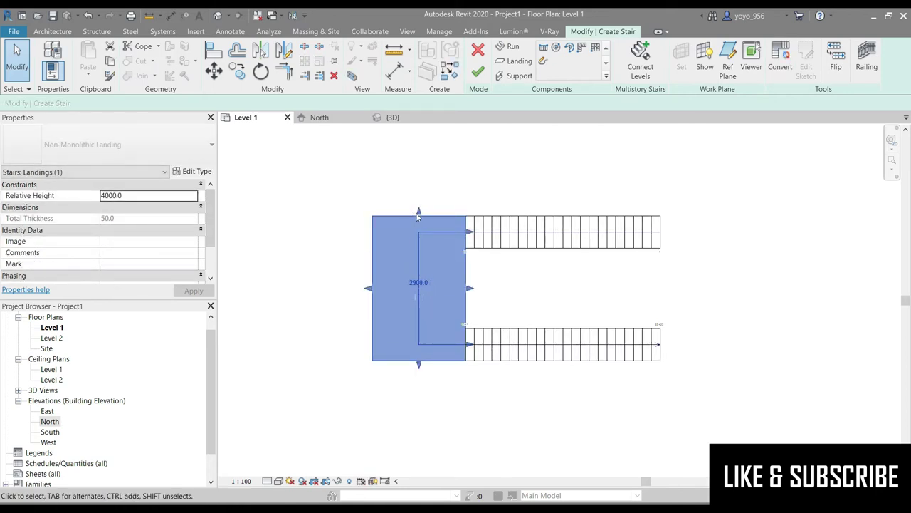
{"action": "left_click", "coordinate": [501, 277]}
{"action": "scroll", "coordinate": [422, 287], "scroll_direction": "down", "scroll_amount": 2}
{"action": "left_click", "coordinate": [448, 277]}
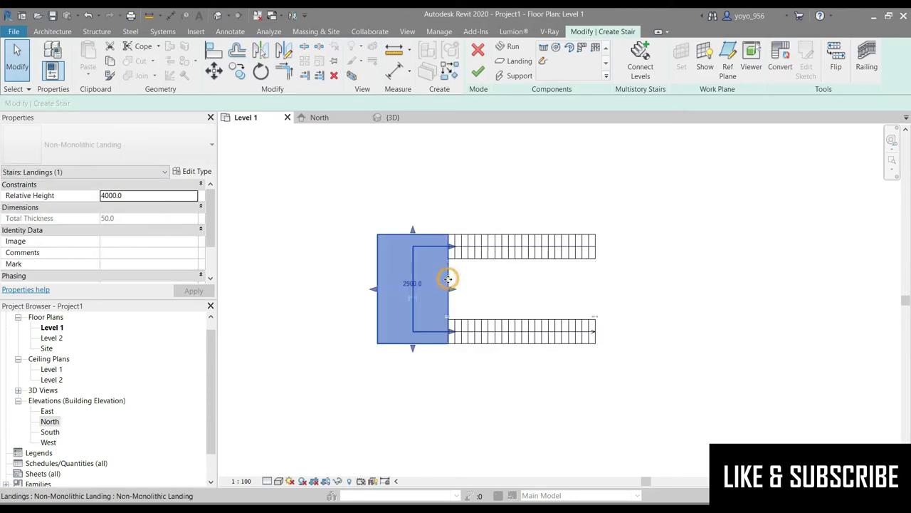
{"action": "left_click", "coordinate": [654, 261]}
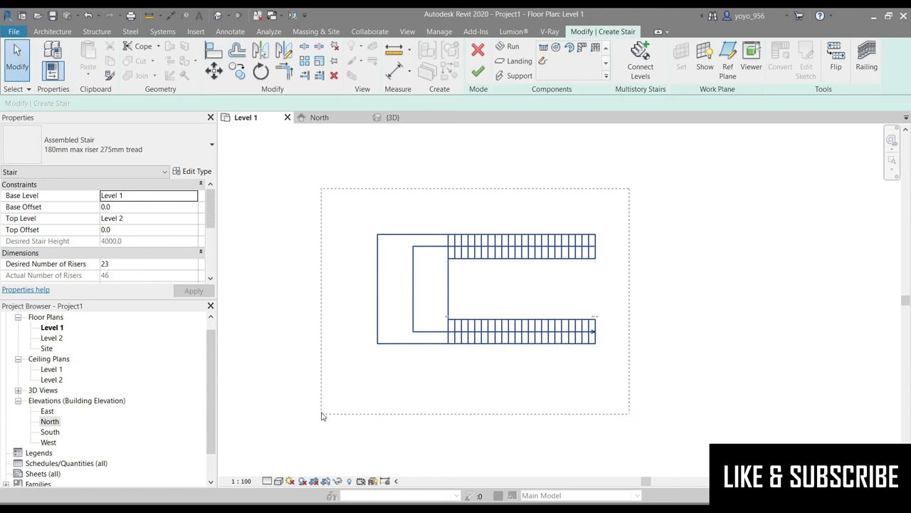
{"action": "left_click_drag", "start_coordinate": [629, 188], "coordinate": [321, 414]}
{"action": "key", "text": "Delete"}
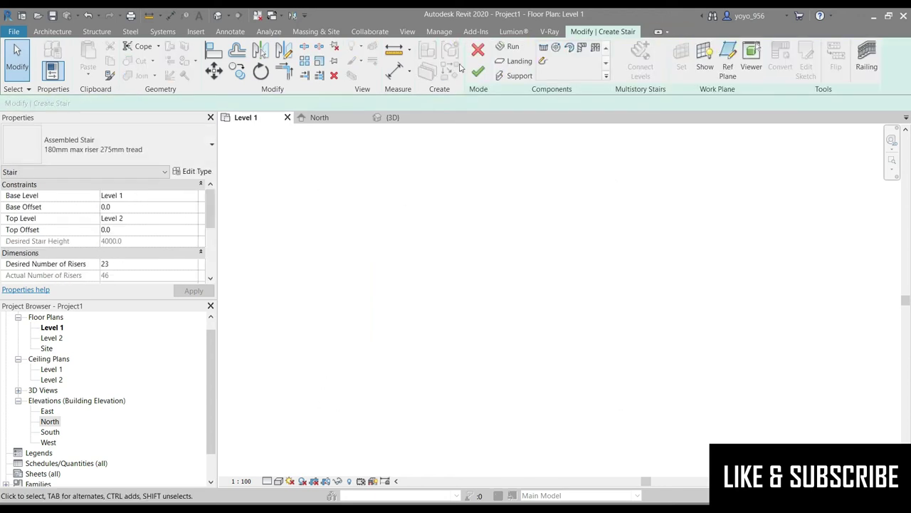
{"action": "left_click", "coordinate": [543, 49]}
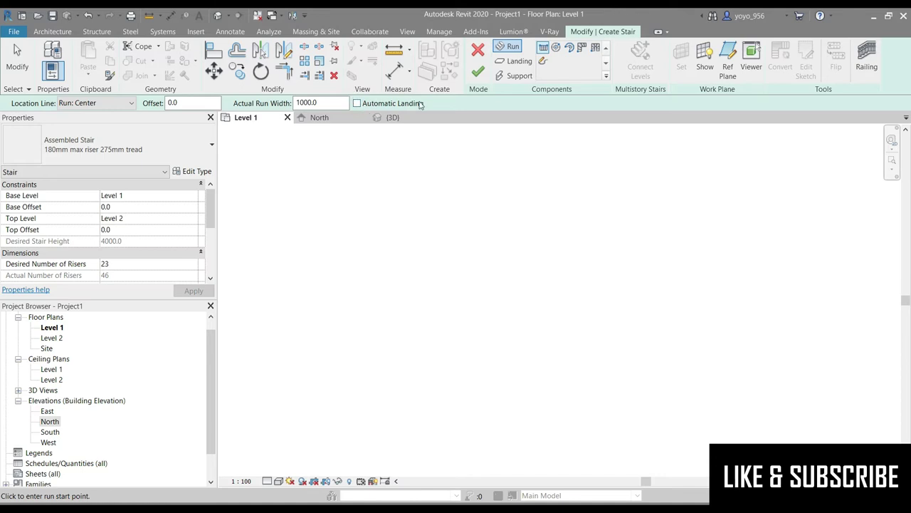
{"action": "left_click", "coordinate": [508, 256]}
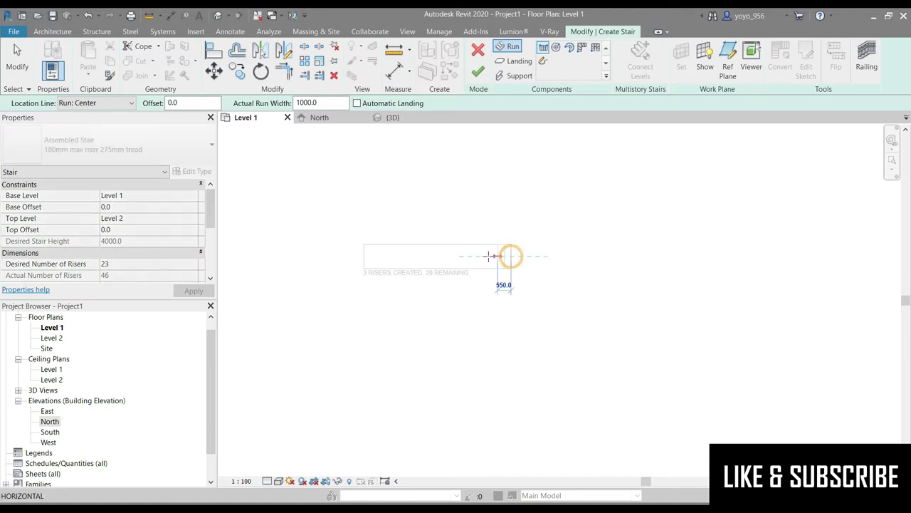
{"action": "left_click", "coordinate": [404, 256]}
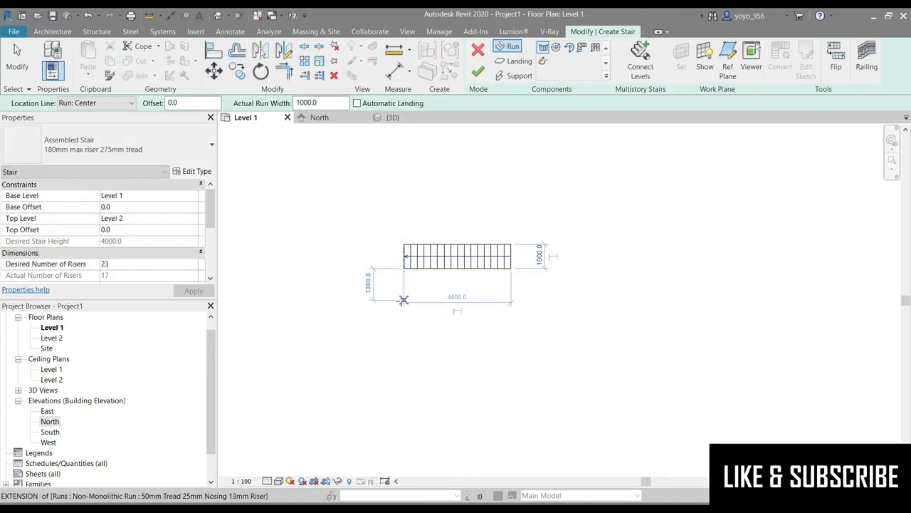
{"action": "left_click", "coordinate": [499, 316]}
{"action": "key", "text": "Escape"}
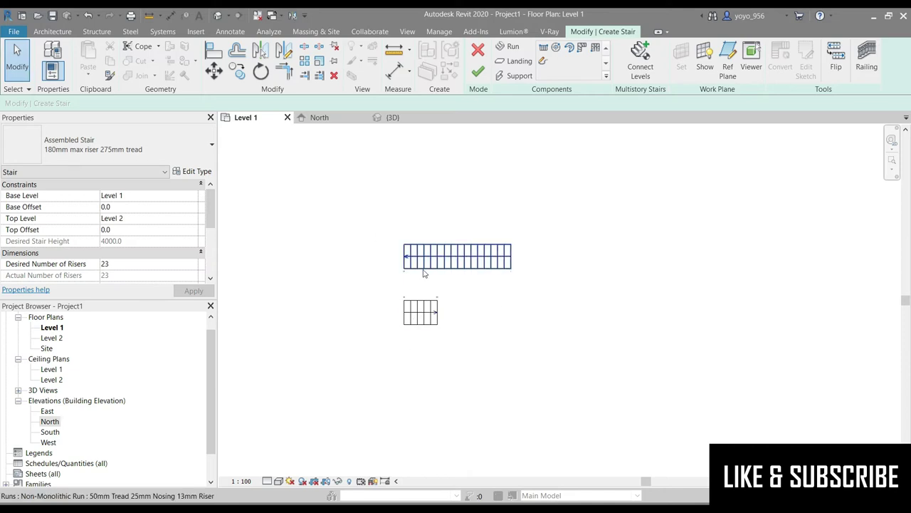
{"action": "left_click", "coordinate": [510, 62]}
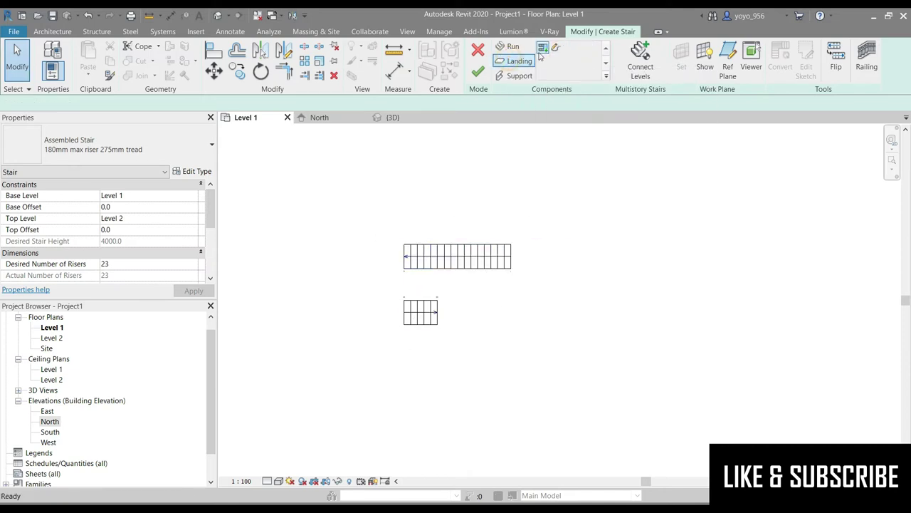
{"action": "left_click", "coordinate": [428, 253]}
{"action": "left_click", "coordinate": [420, 312]}
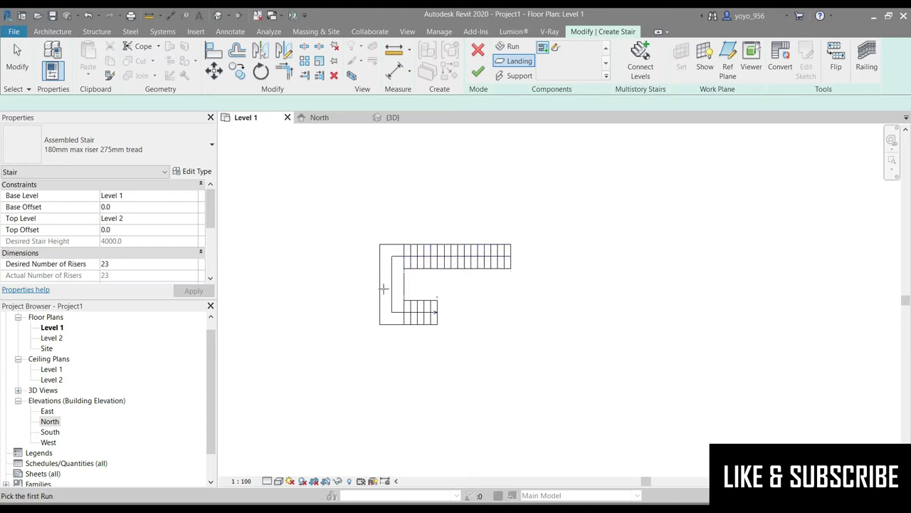
{"action": "key", "text": "Escape"}
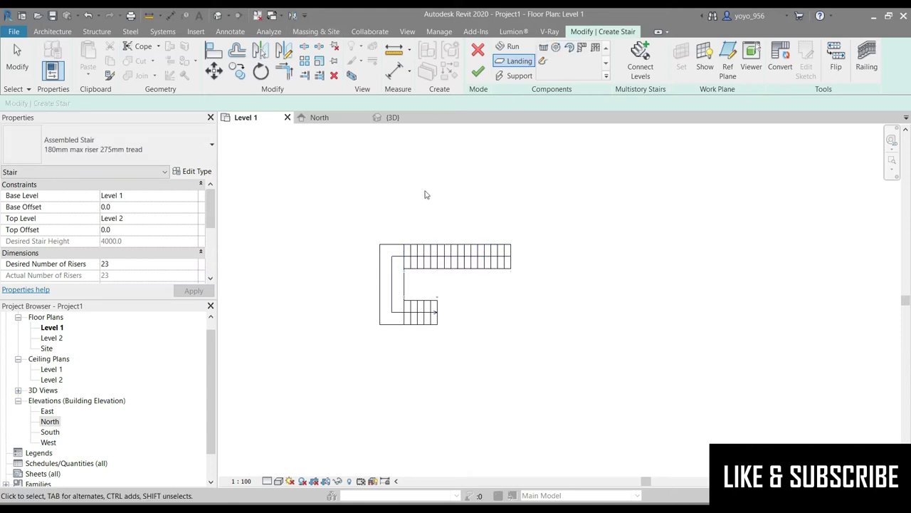
{"action": "left_click", "coordinate": [387, 263]}
{"action": "left_click_drag", "start_coordinate": [383, 287], "coordinate": [374, 282]}
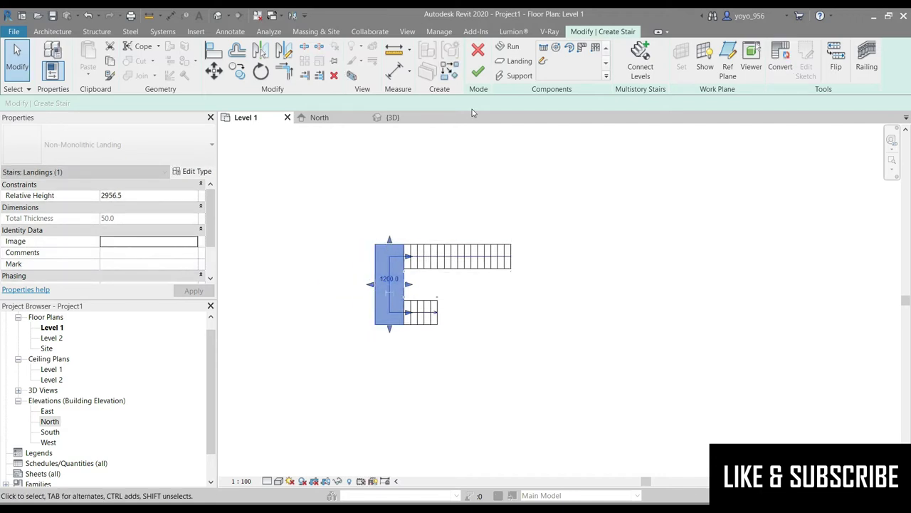
{"action": "left_click", "coordinate": [458, 194]}
{"action": "left_click_drag", "start_coordinate": [534, 199], "coordinate": [337, 364]}
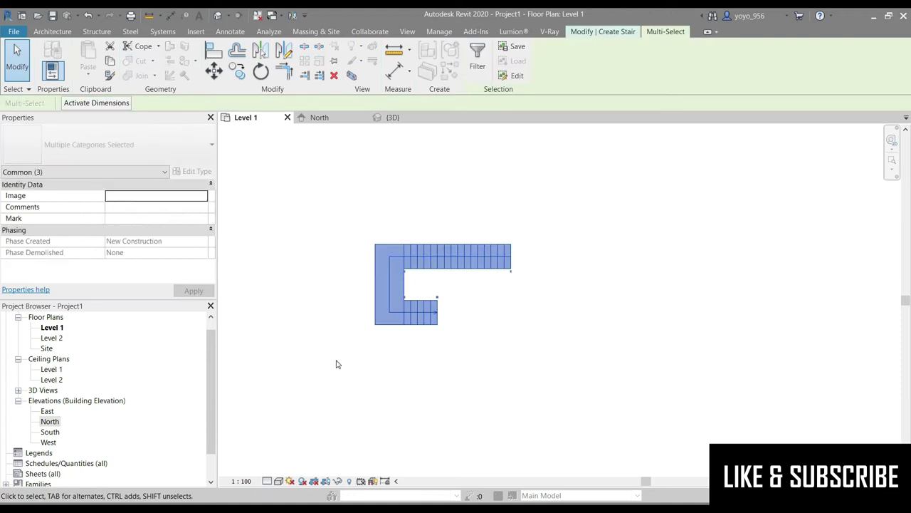
{"action": "key", "text": "Delete"}
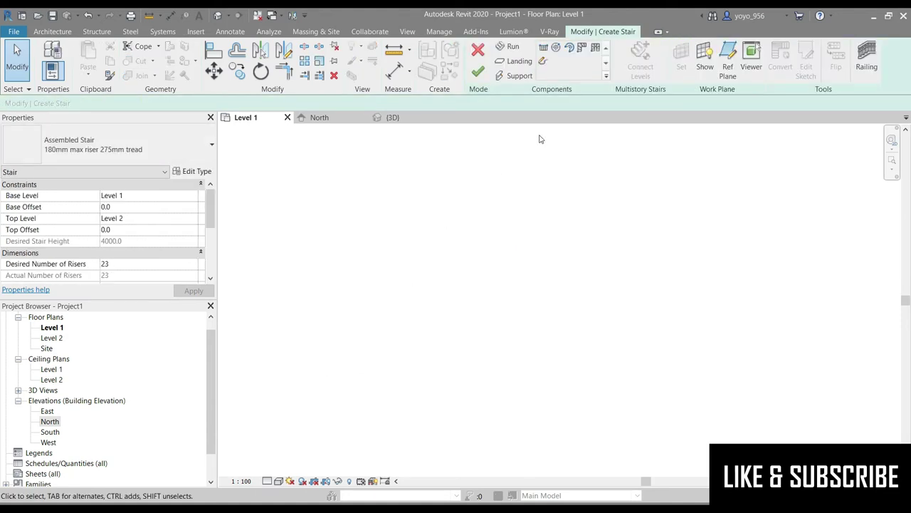
{"action": "left_click", "coordinate": [542, 49]}
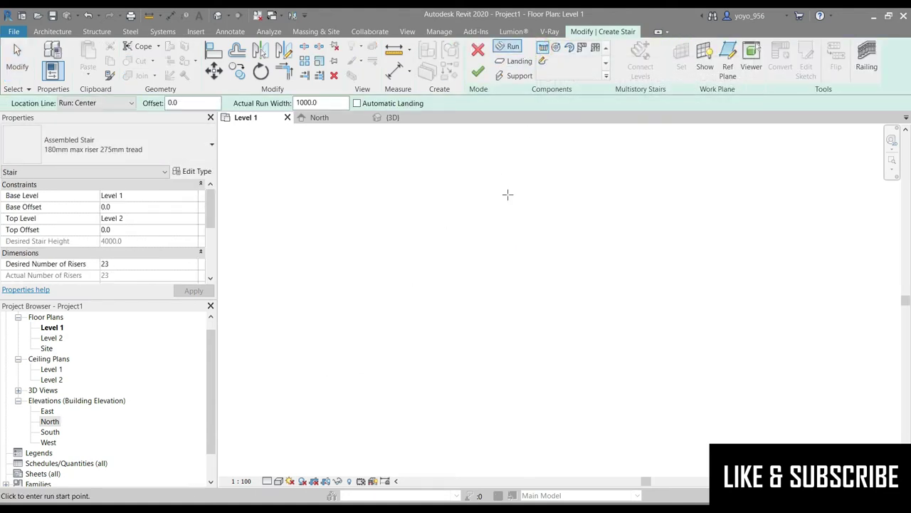
{"action": "left_click", "coordinate": [517, 277]}
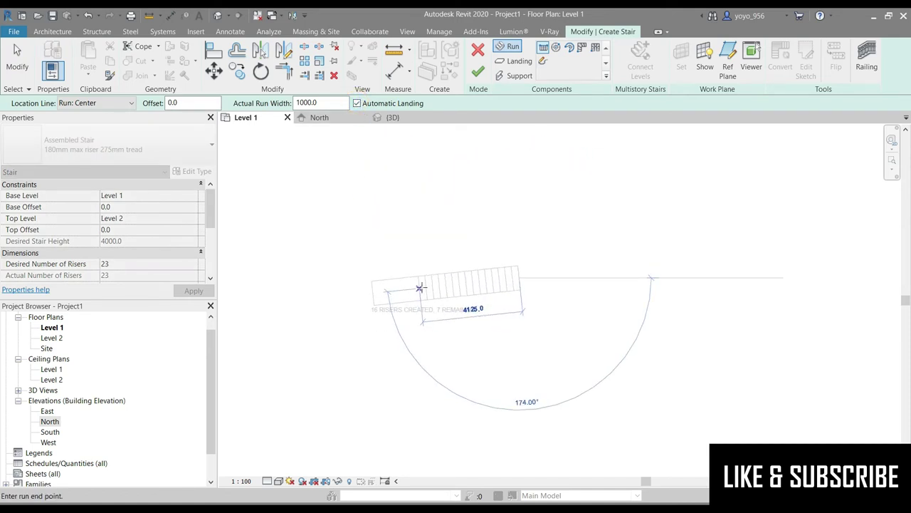
{"action": "left_click", "coordinate": [405, 275]}
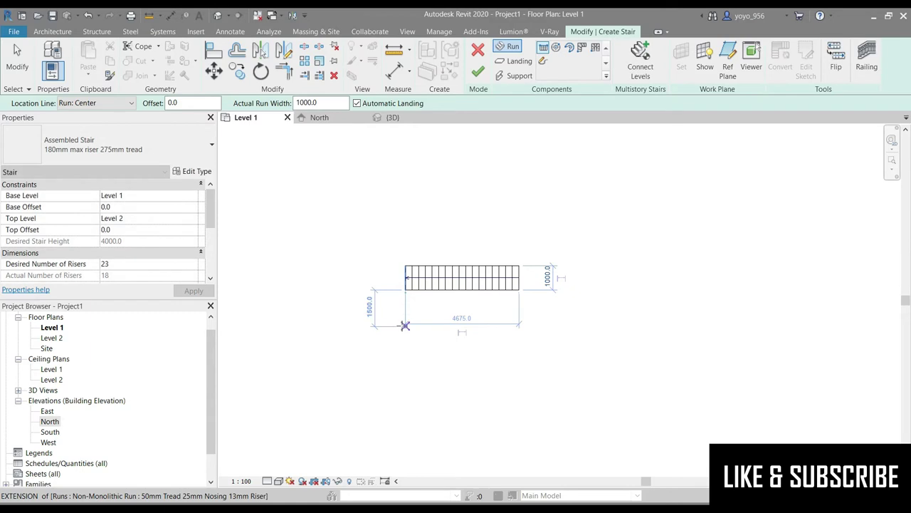
{"action": "left_click", "coordinate": [499, 322]}
{"action": "key", "text": "Escape"}
{"action": "left_click", "coordinate": [427, 321]}
{"action": "left_click_drag", "start_coordinate": [442, 322], "coordinate": [519, 322]}
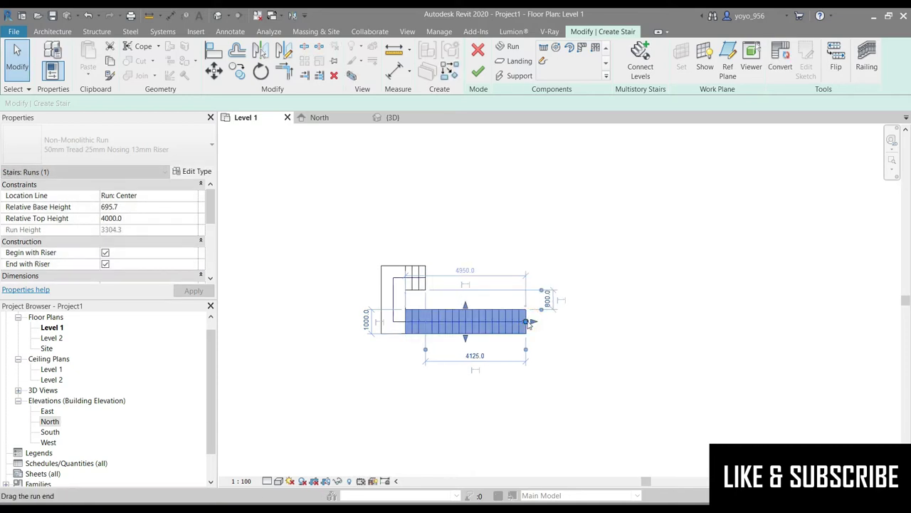
{"action": "left_click_drag", "start_coordinate": [526, 325], "coordinate": [486, 322]}
{"action": "left_click", "coordinate": [416, 278]}
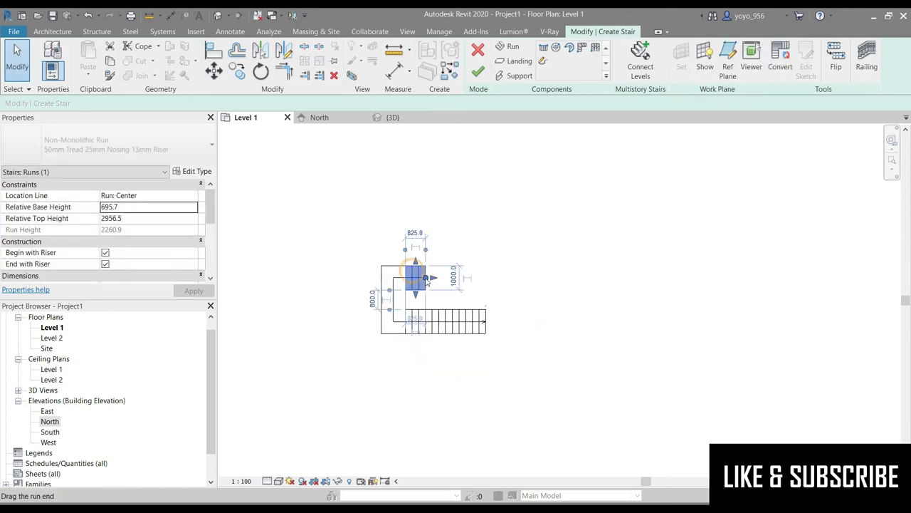
{"action": "left_click_drag", "start_coordinate": [429, 278], "coordinate": [526, 279]}
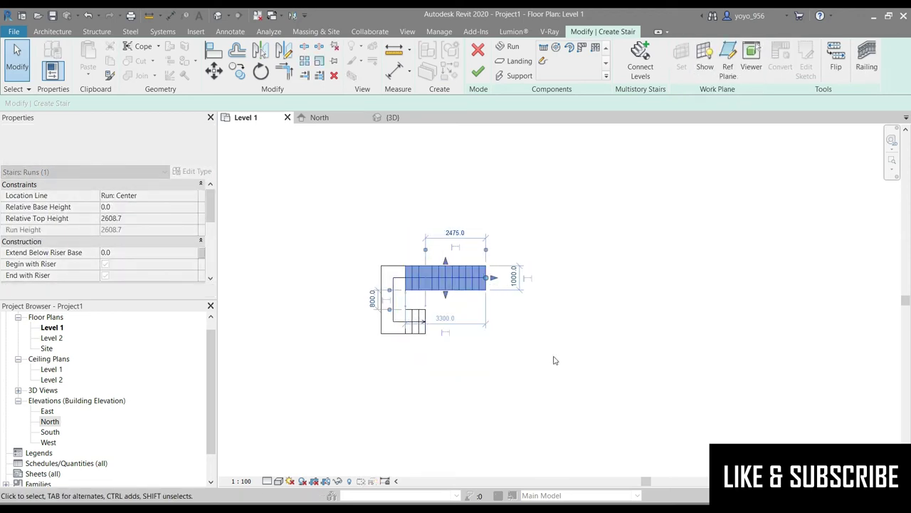
{"action": "left_click", "coordinate": [416, 320]}
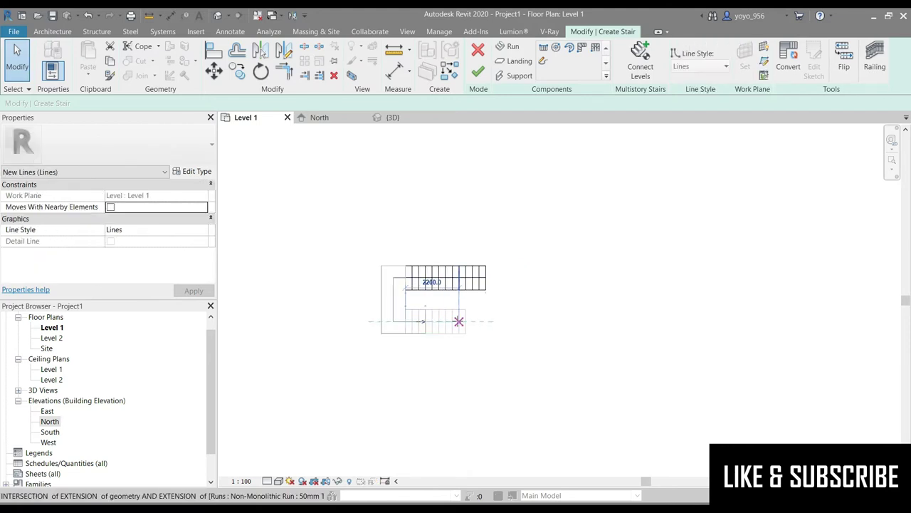
{"action": "left_click", "coordinate": [458, 320]}
{"action": "left_click", "coordinate": [503, 403]}
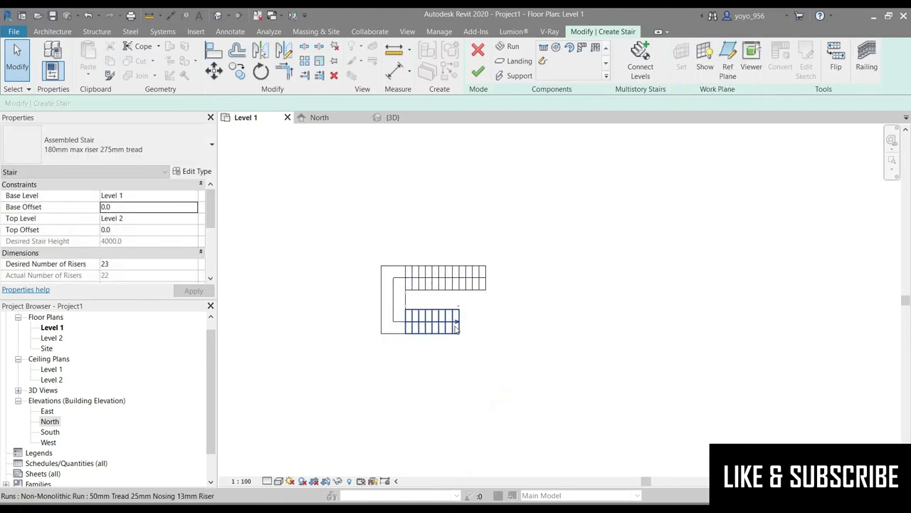
{"action": "left_click", "coordinate": [454, 325]}
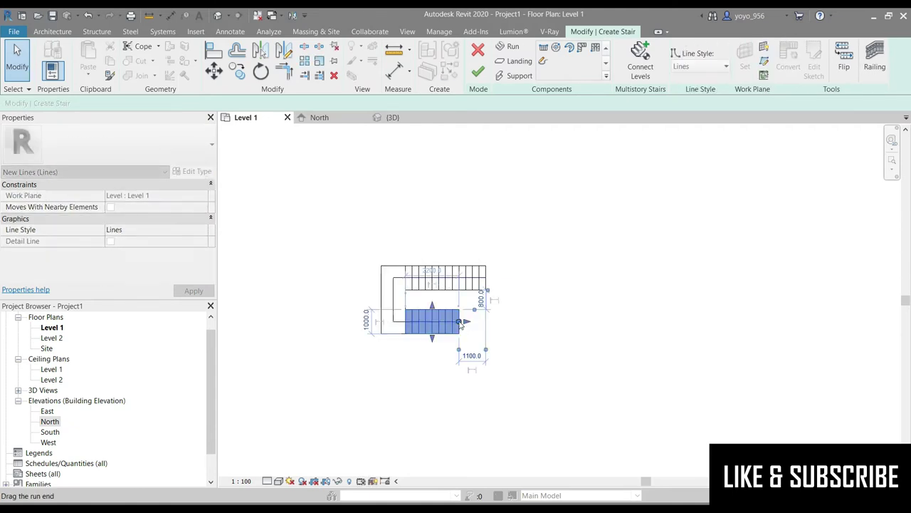
{"action": "left_click_drag", "start_coordinate": [469, 324], "coordinate": [452, 321]}
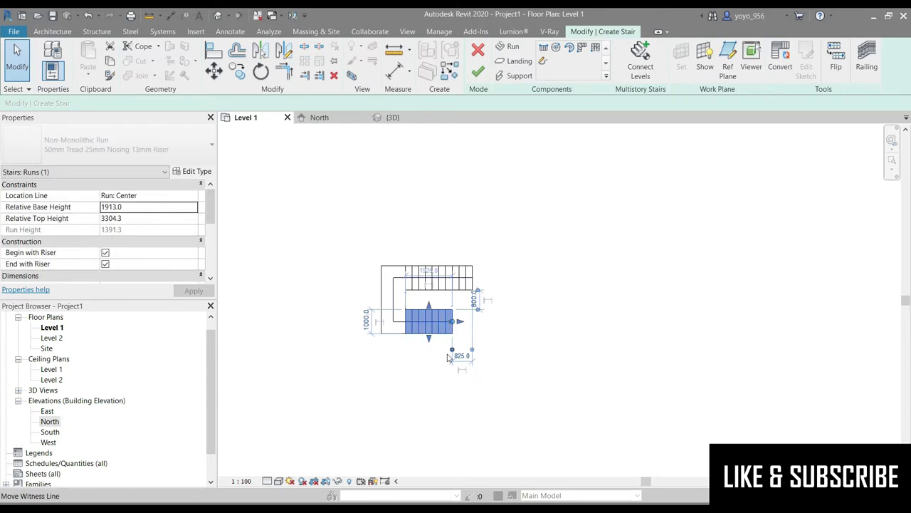
{"action": "left_click", "coordinate": [547, 319]}
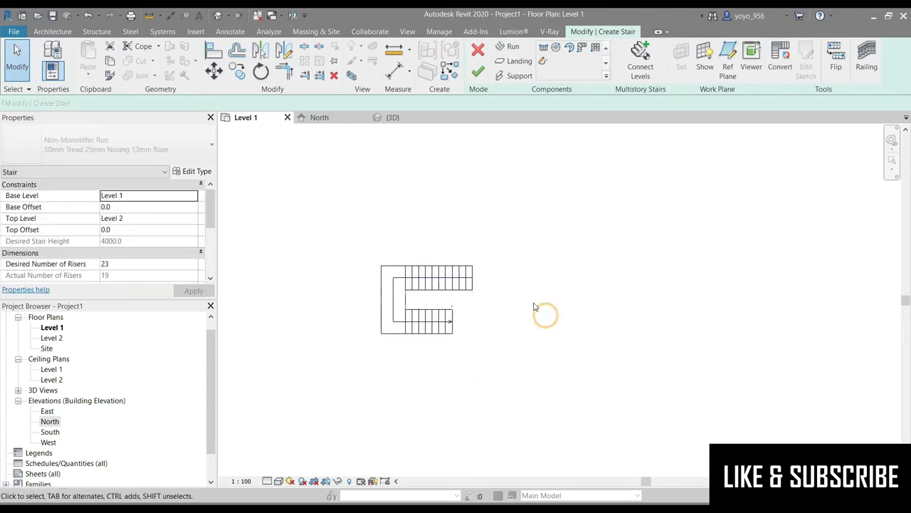
{"action": "scroll", "coordinate": [476, 306], "scroll_direction": "up", "scroll_amount": 1}
{"action": "left_click", "coordinate": [407, 342]}
{"action": "left_click_drag", "start_coordinate": [403, 360], "coordinate": [404, 404]}
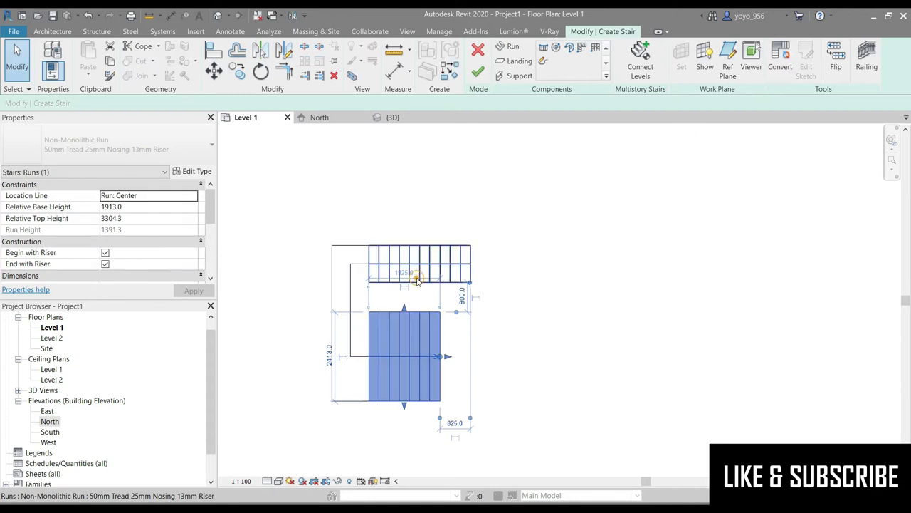
{"action": "left_click", "coordinate": [415, 249]}
{"action": "left_click_drag", "start_coordinate": [420, 246], "coordinate": [419, 200]}
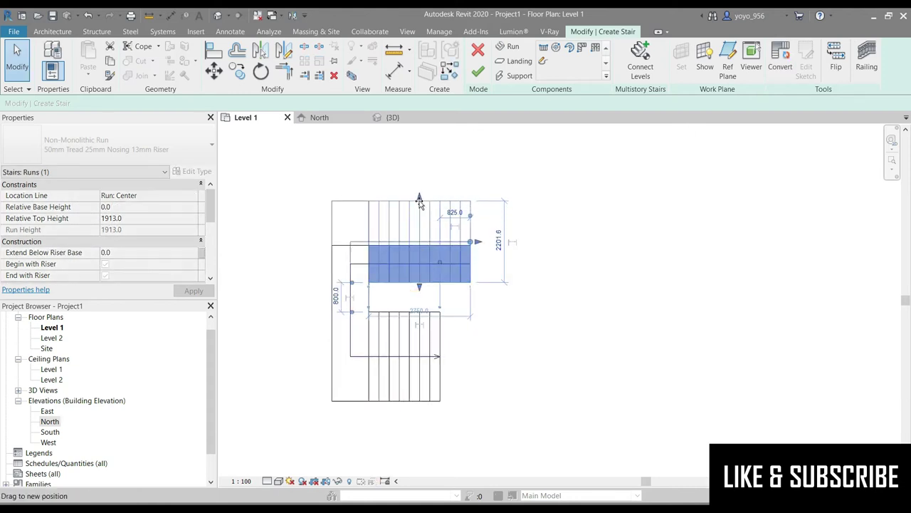
{"action": "left_click", "coordinate": [338, 312]}
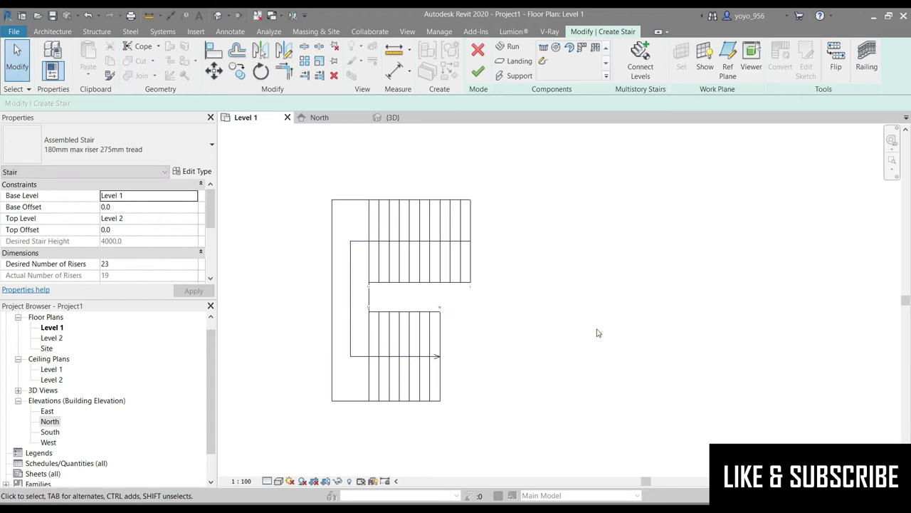
{"action": "left_click", "coordinate": [344, 336]}
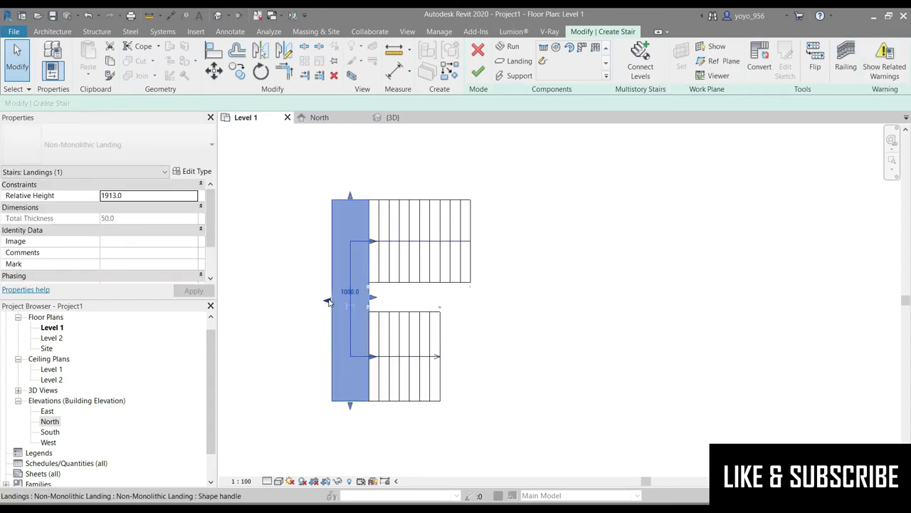
{"action": "left_click_drag", "start_coordinate": [327, 301], "coordinate": [294, 301]}
{"action": "left_click", "coordinate": [599, 289]}
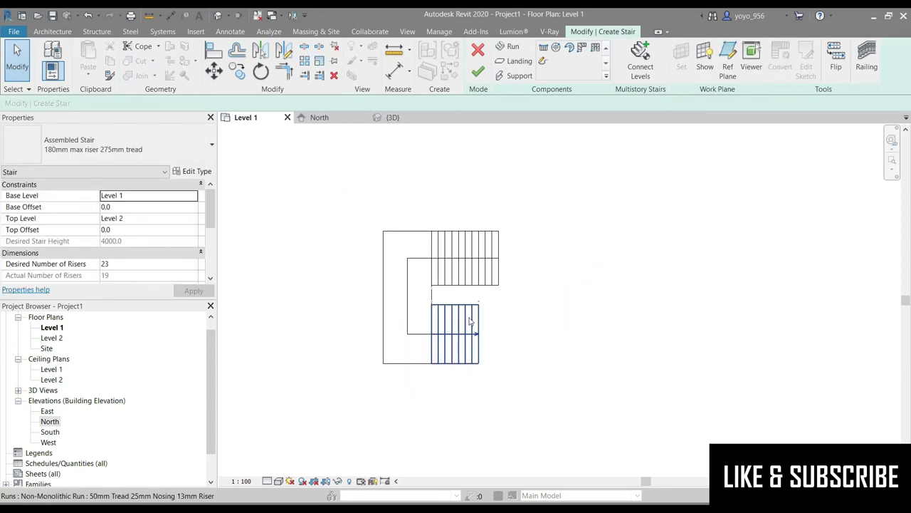
{"action": "scroll", "coordinate": [522, 266], "scroll_direction": "down", "scroll_amount": 2}
{"action": "left_click_drag", "start_coordinate": [513, 205], "coordinate": [356, 367]}
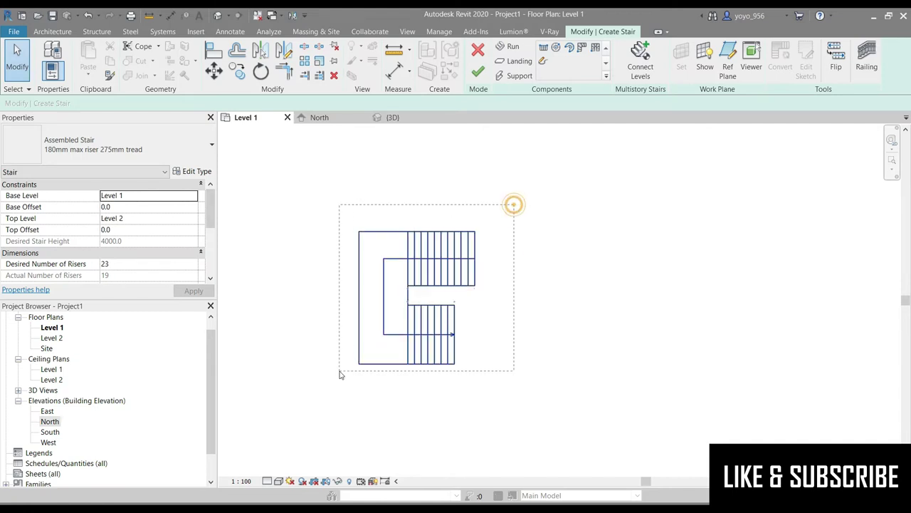
{"action": "key", "text": "Delete"}
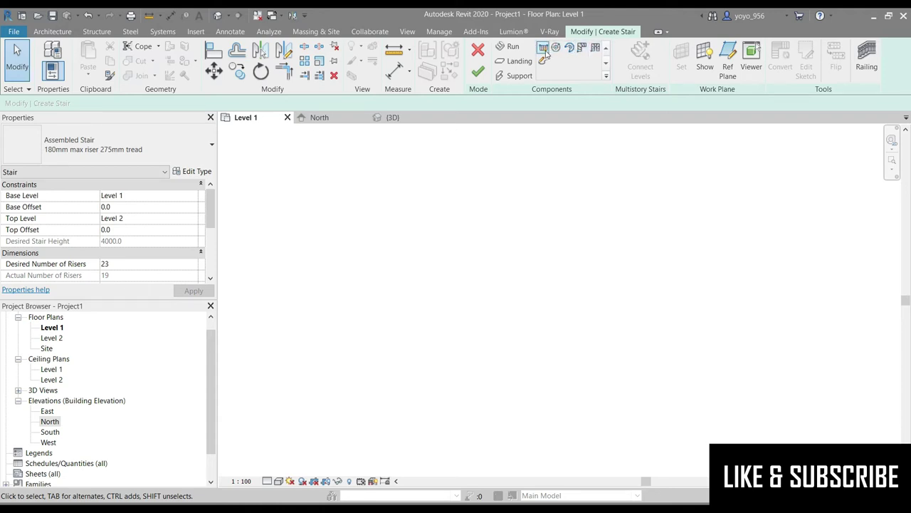
- Sketch two side-by-side straight runs forming a U and finish the stair
{"action": "left_click", "coordinate": [546, 51]}
{"action": "left_click", "coordinate": [530, 262]}
{"action": "left_click", "coordinate": [436, 262]}
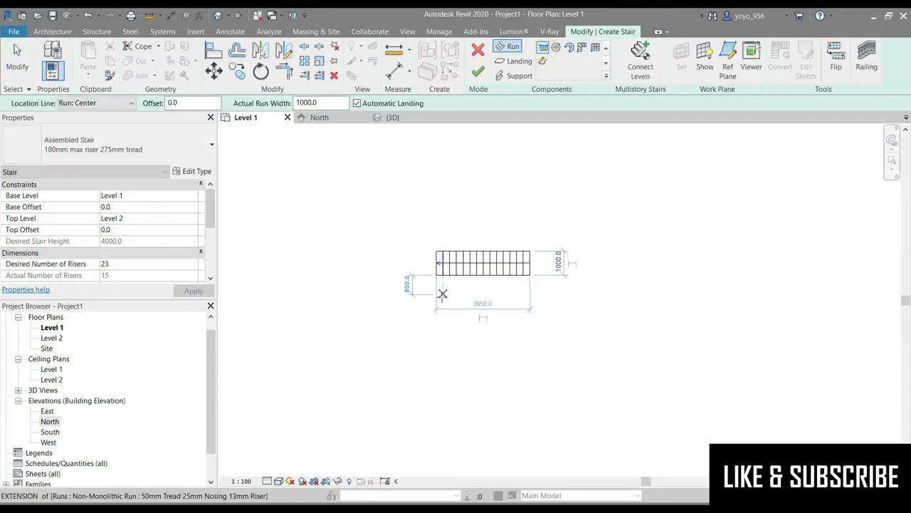
{"action": "left_click", "coordinate": [440, 295]}
{"action": "left_click", "coordinate": [500, 298]}
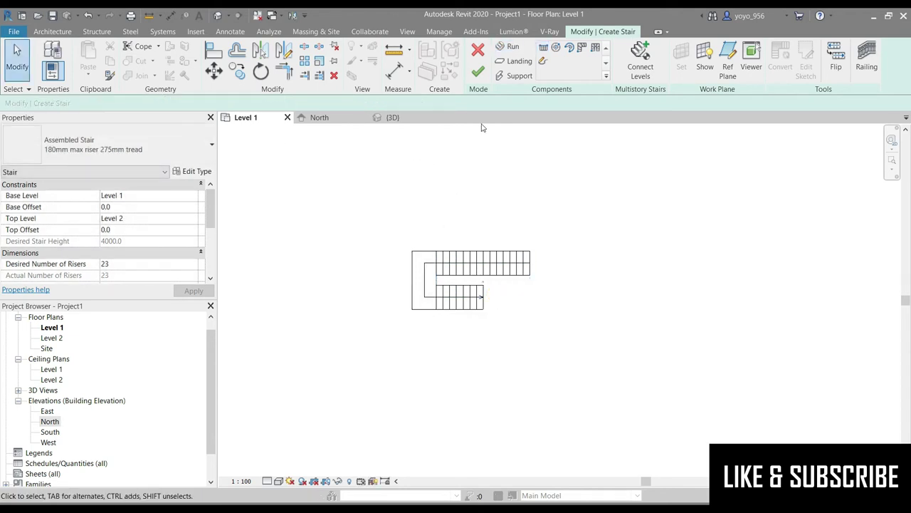
{"action": "left_click", "coordinate": [478, 73]}
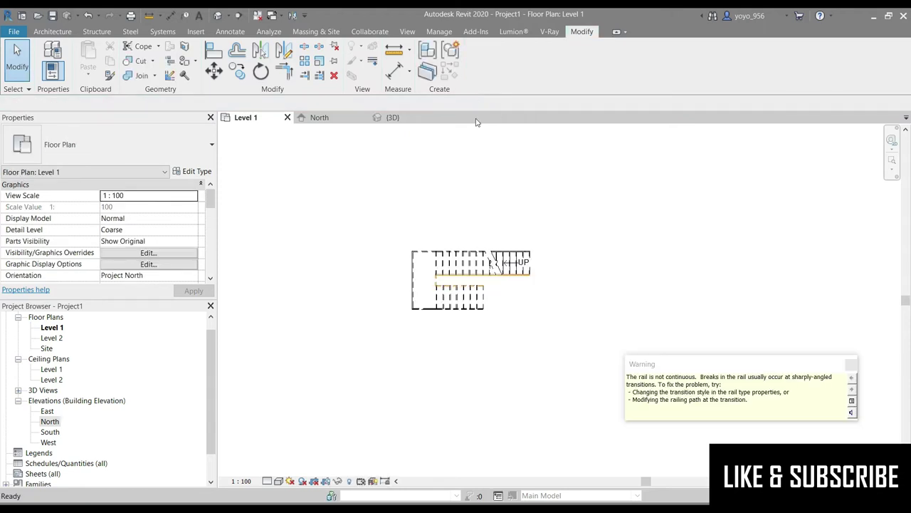
- Switch to the North elevation and dismiss the discontinuous rail warning
{"action": "key", "text": "ctrl+Tab"}
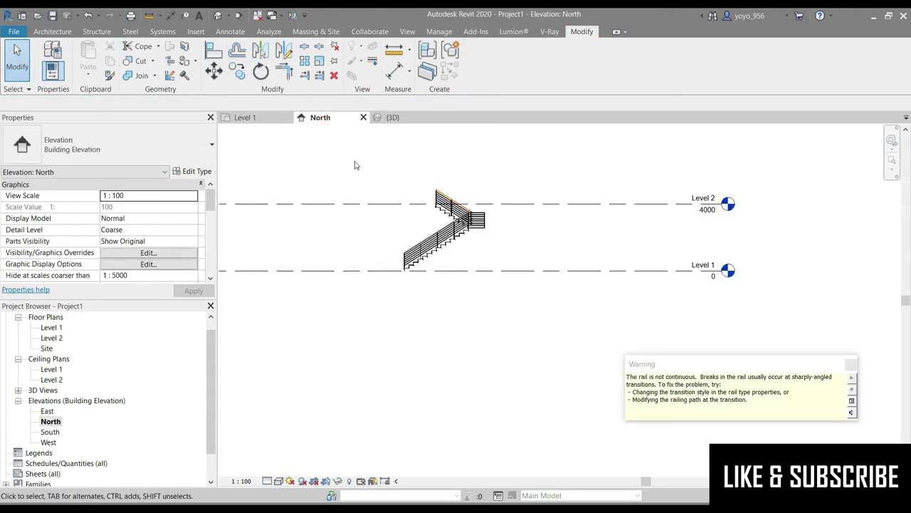
{"action": "scroll", "coordinate": [432, 204], "scroll_direction": "up", "scroll_amount": 2}
{"action": "scroll", "coordinate": [678, 284], "scroll_direction": "down", "scroll_amount": 2}
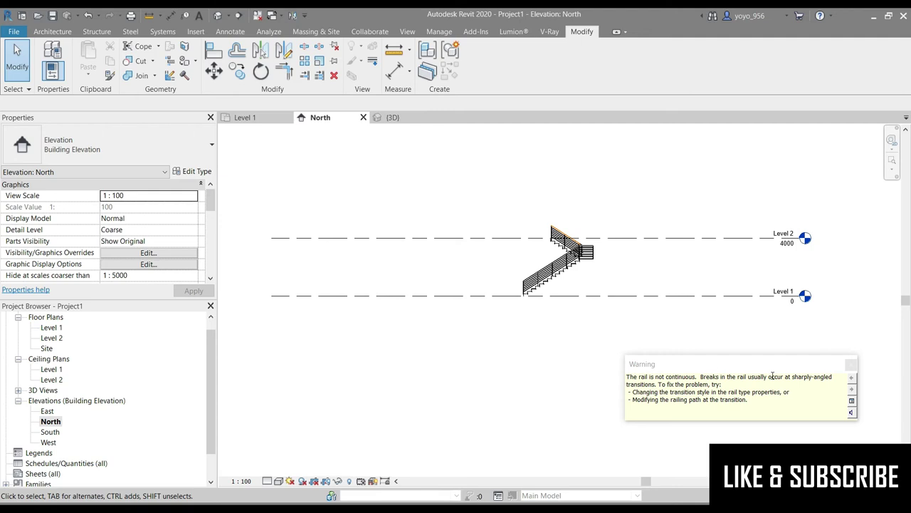
{"action": "left_click", "coordinate": [852, 364]}
- Change the selected stair railing's type to 900mm Rectangular
{"action": "left_click", "coordinate": [582, 244]}
{"action": "scroll", "coordinate": [587, 241], "scroll_direction": "up", "scroll_amount": 2}
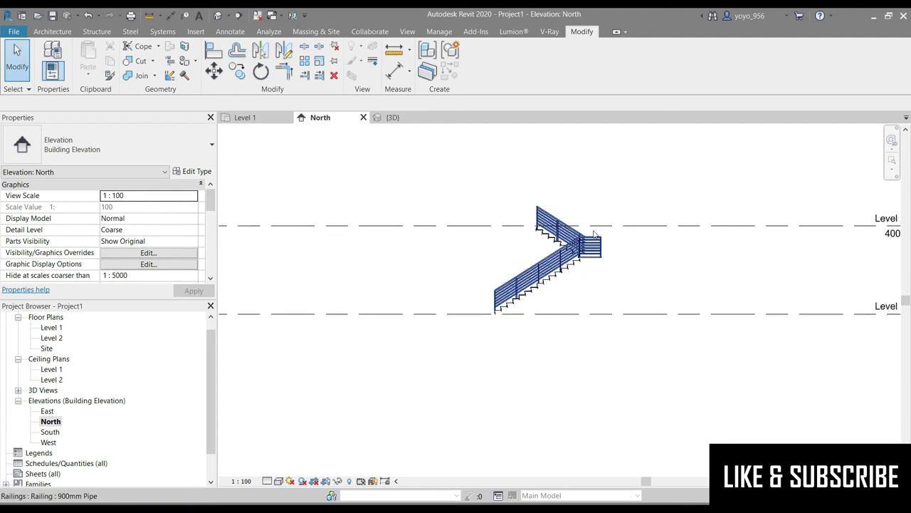
{"action": "left_click", "coordinate": [527, 276]}
{"action": "scroll", "coordinate": [614, 232], "scroll_direction": "up", "scroll_amount": 1}
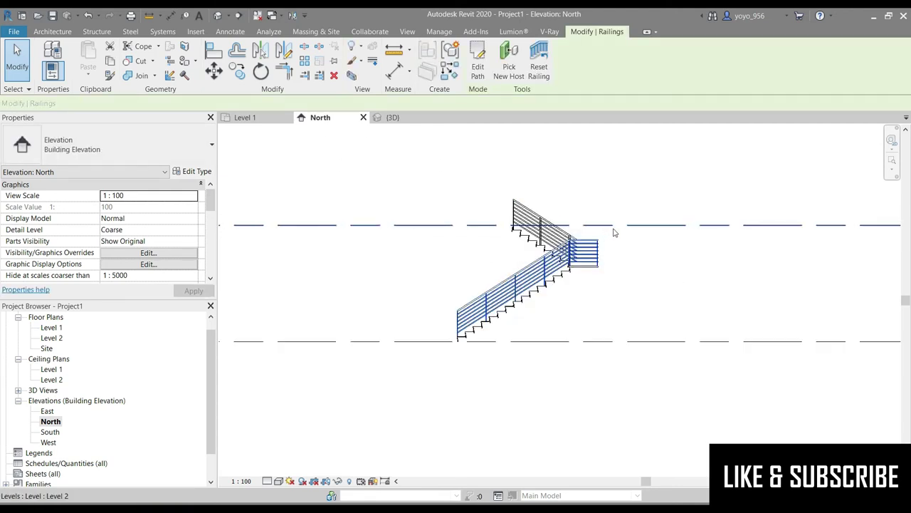
{"action": "scroll", "coordinate": [614, 232], "scroll_direction": "up", "scroll_amount": 1}
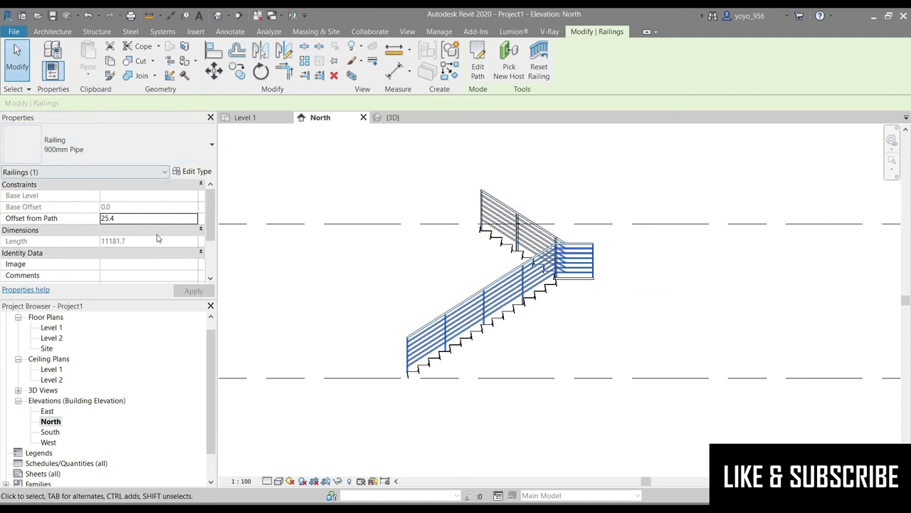
{"action": "scroll", "coordinate": [157, 221], "scroll_direction": "down", "scroll_amount": 3}
{"action": "scroll", "coordinate": [157, 221], "scroll_direction": "up", "scroll_amount": 2}
{"action": "scroll", "coordinate": [156, 221], "scroll_direction": "up", "scroll_amount": 1}
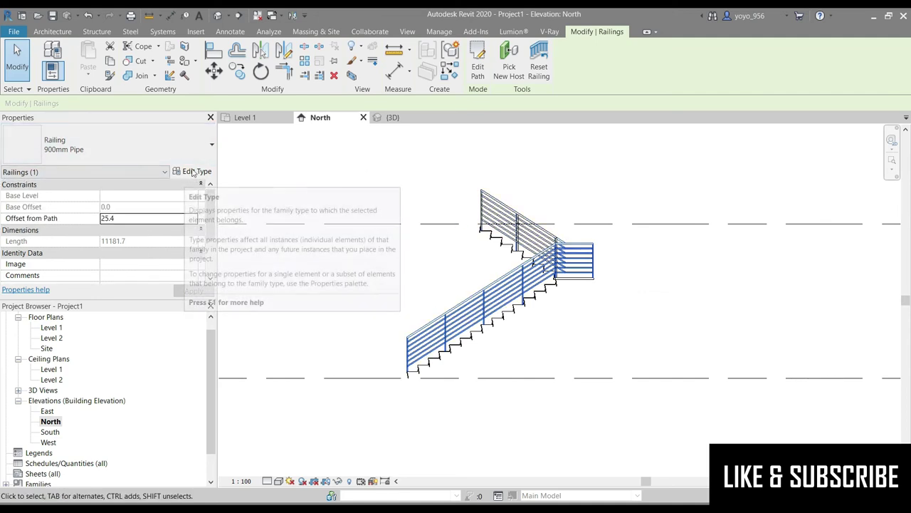
{"action": "left_click", "coordinate": [159, 146]}
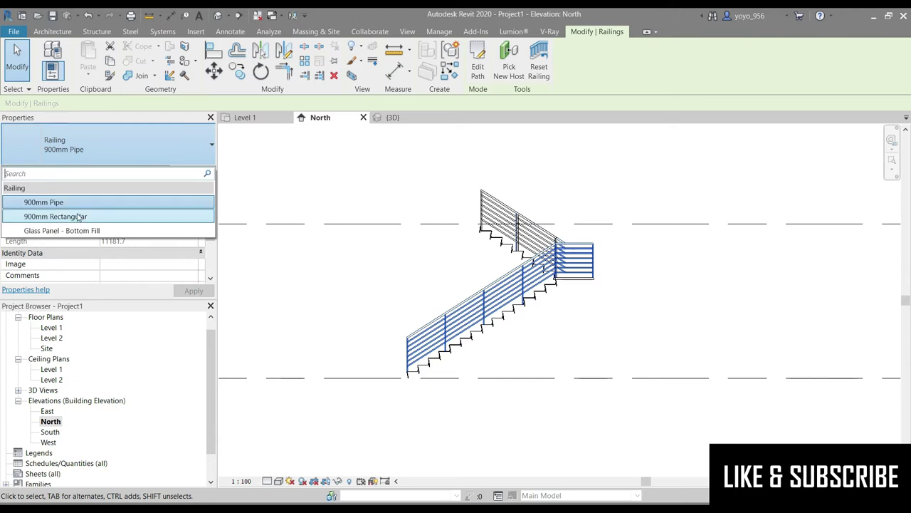
{"action": "left_click", "coordinate": [31, 216]}
{"action": "scroll", "coordinate": [498, 271], "scroll_direction": "up", "scroll_amount": 2}
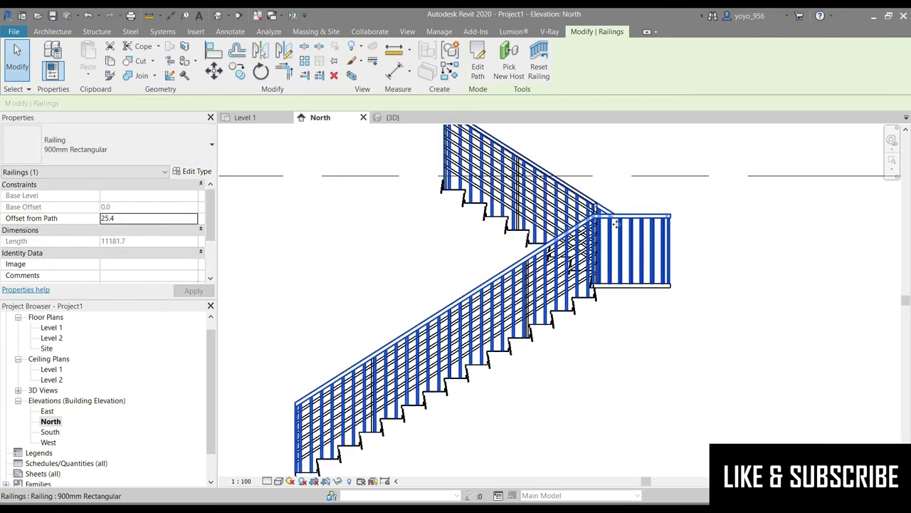
{"action": "left_click", "coordinate": [393, 261]}
- Switch that railing to Glass Panel - Bottom Fill and review the result
{"action": "scroll", "coordinate": [534, 274], "scroll_direction": "down", "scroll_amount": 2}
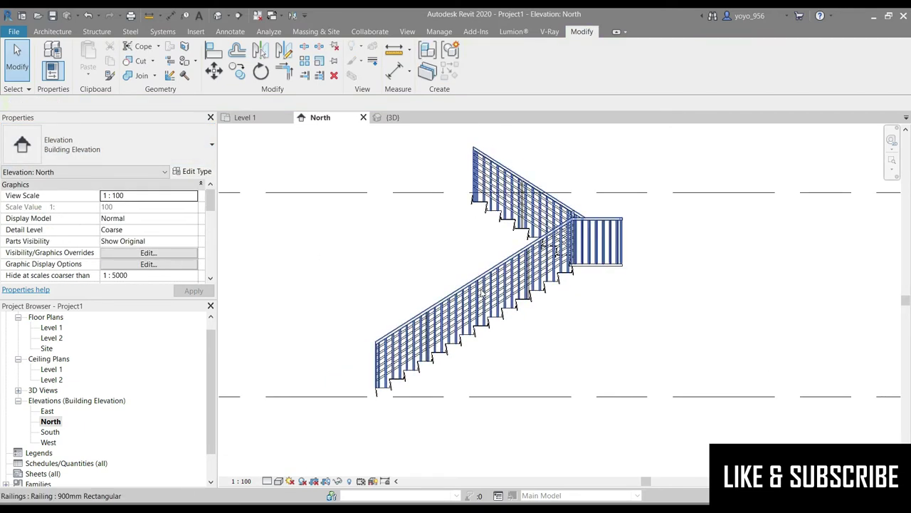
{"action": "left_click", "coordinate": [540, 271]}
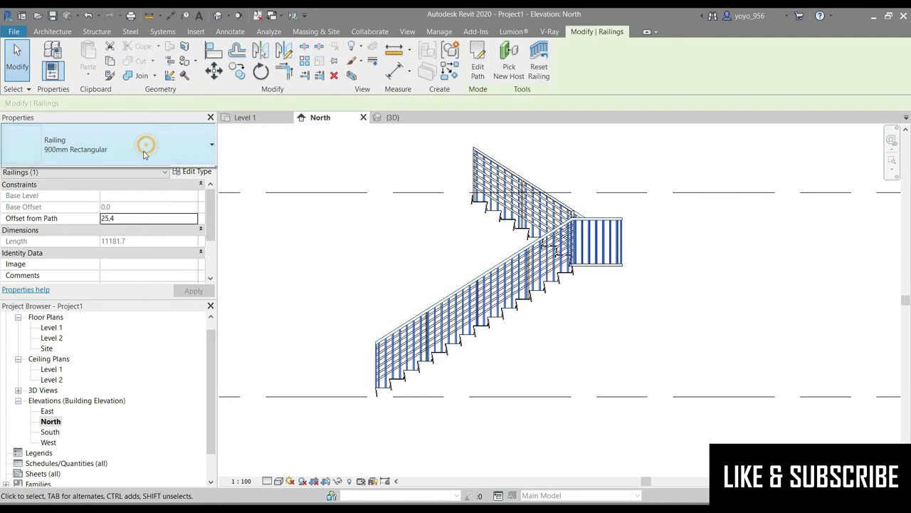
{"action": "left_click", "coordinate": [144, 153]}
{"action": "left_click", "coordinate": [54, 226]}
{"action": "scroll", "coordinate": [567, 274], "scroll_direction": "up", "scroll_amount": 1}
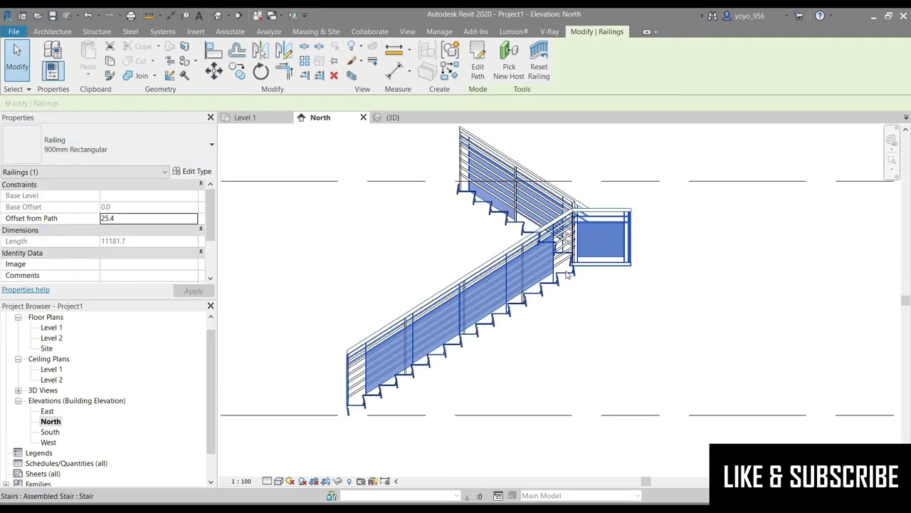
{"action": "left_click", "coordinate": [640, 321]}
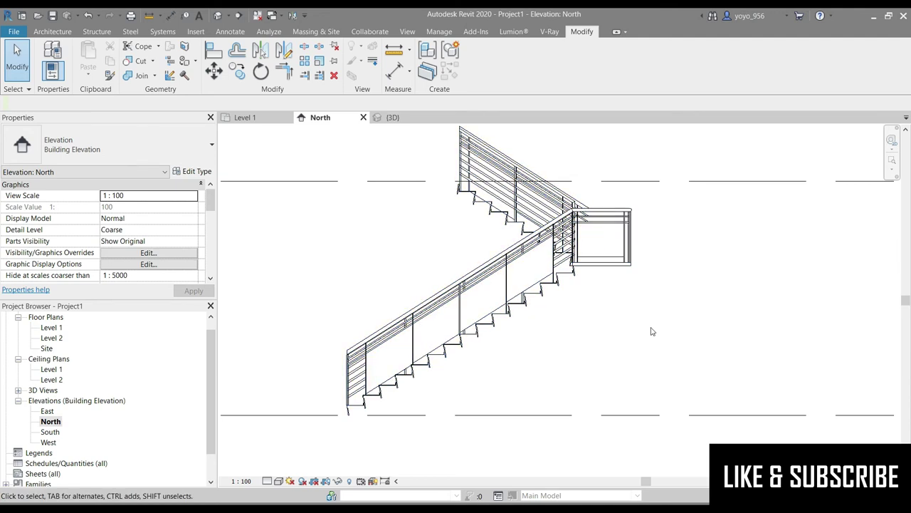
- In the 3D view, change the landing railing to 900mm Rectangular
{"action": "left_click", "coordinate": [392, 117]}
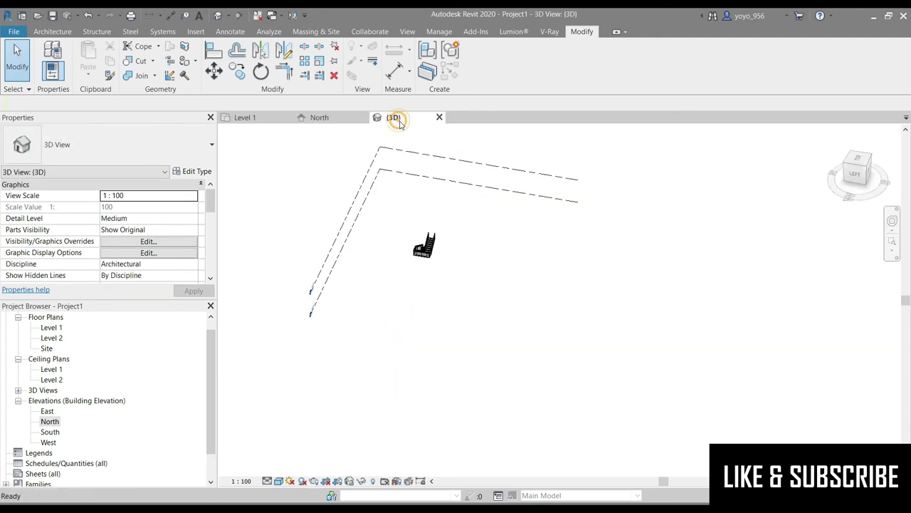
{"action": "scroll", "coordinate": [380, 283], "scroll_direction": "up", "scroll_amount": 2}
{"action": "scroll", "coordinate": [379, 282], "scroll_direction": "up", "scroll_amount": 3}
{"action": "scroll", "coordinate": [456, 235], "scroll_direction": "up", "scroll_amount": 2}
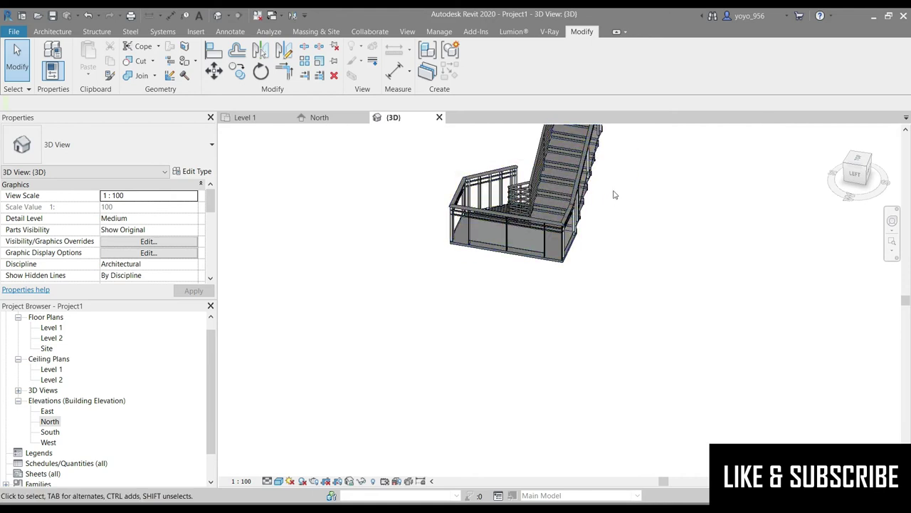
{"action": "scroll", "coordinate": [518, 191], "scroll_direction": "up", "scroll_amount": 1}
{"action": "left_click", "coordinate": [425, 239]}
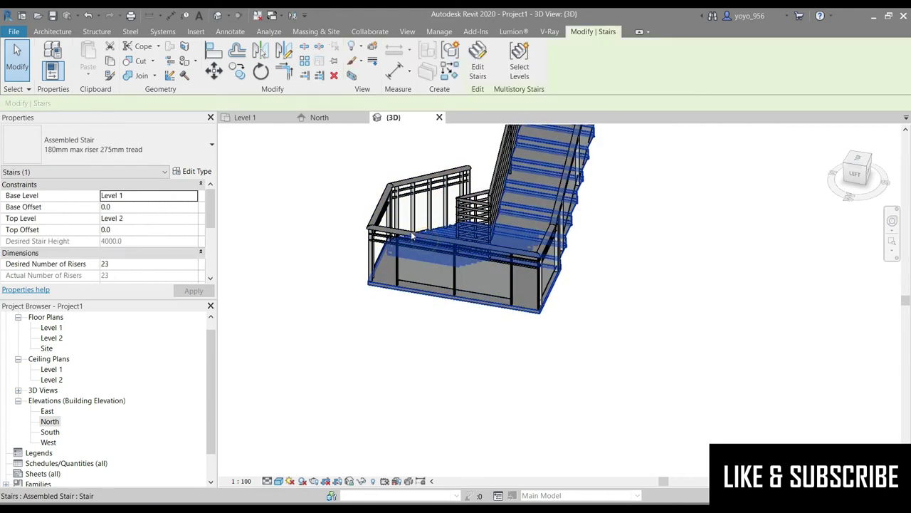
{"action": "left_click", "coordinate": [378, 211]}
{"action": "left_click", "coordinate": [118, 148]}
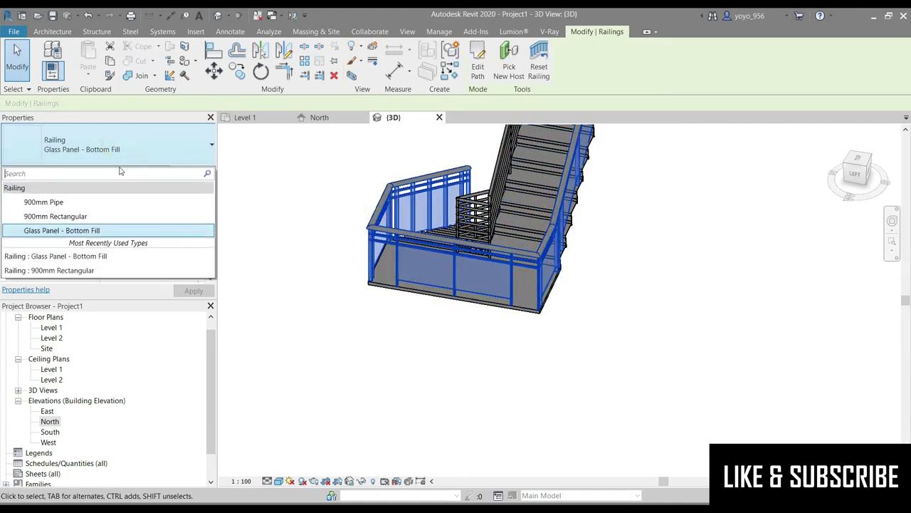
{"action": "left_click", "coordinate": [56, 216]}
{"action": "left_click", "coordinate": [387, 362]}
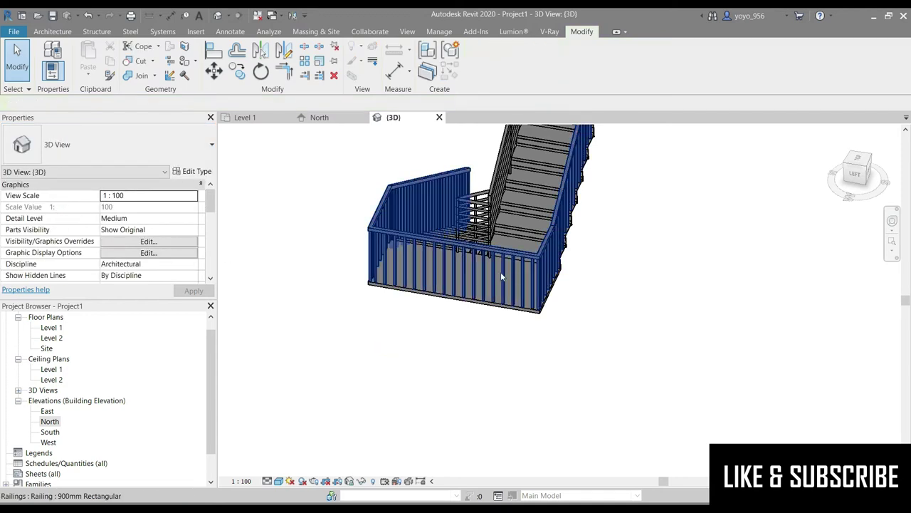
- Change the inner stair railing to 900mm Rectangular
{"action": "left_click", "coordinate": [473, 210]}
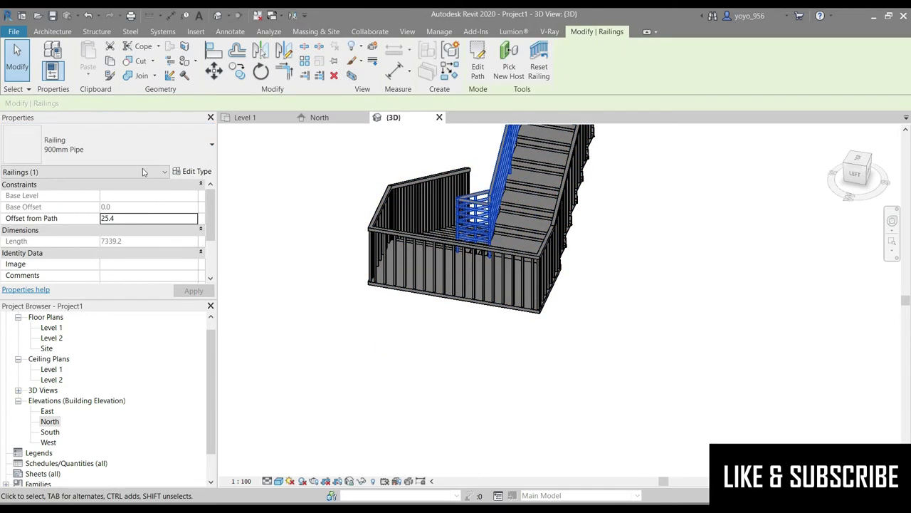
{"action": "left_click", "coordinate": [82, 144]}
{"action": "left_click", "coordinate": [87, 216]}
{"action": "left_click", "coordinate": [374, 378]}
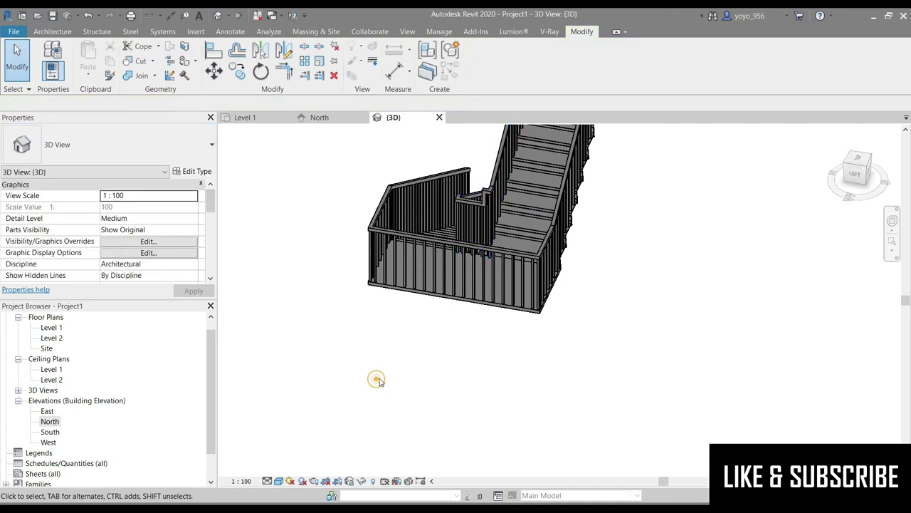
- Set both the outer and inner railings to Glass Panel - Bottom Fill
{"action": "left_click", "coordinate": [419, 246]}
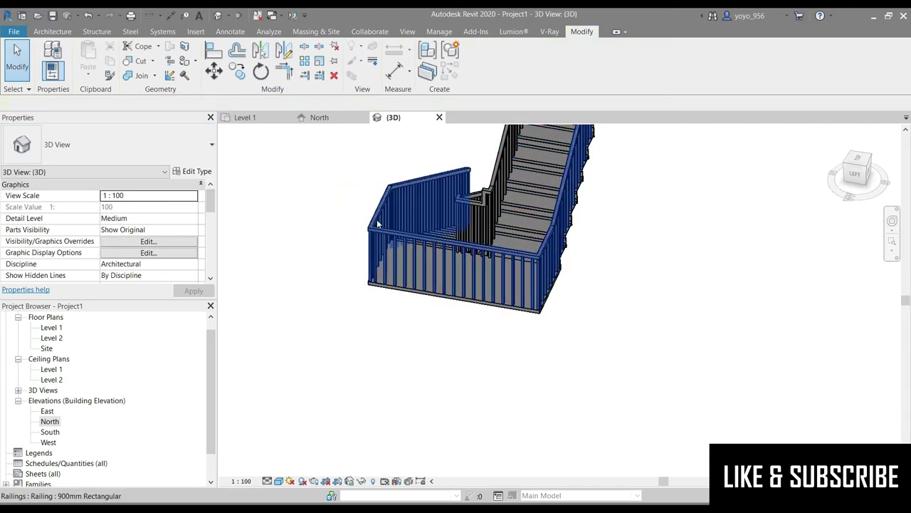
{"action": "left_click", "coordinate": [376, 222]}
{"action": "left_click", "coordinate": [118, 146]}
{"action": "left_click", "coordinate": [78, 230]}
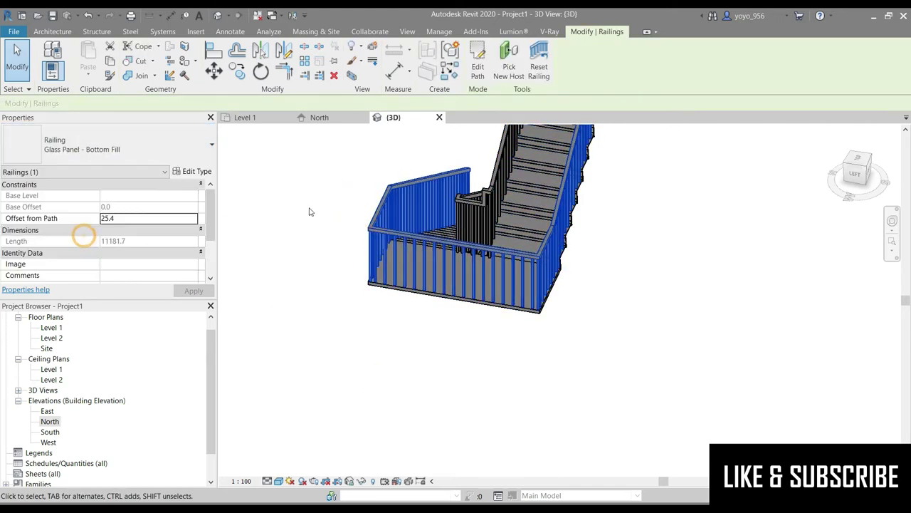
{"action": "left_click", "coordinate": [469, 209]}
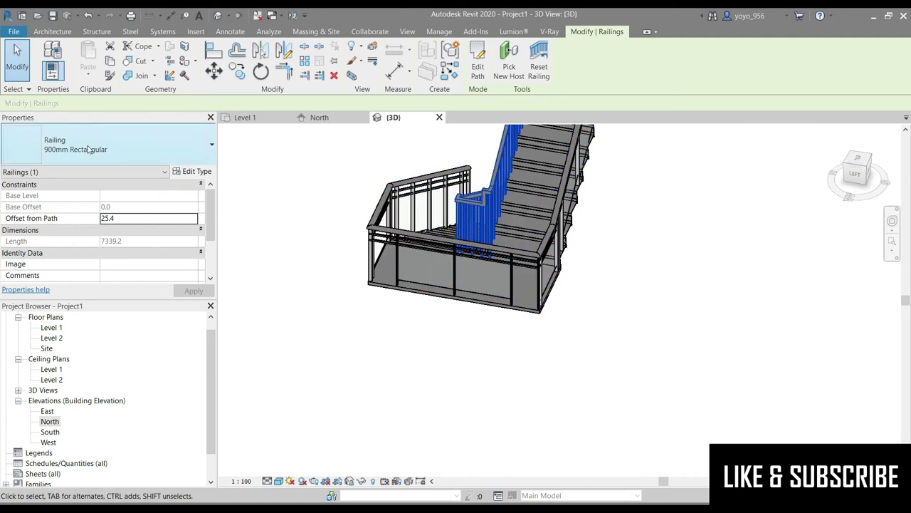
{"action": "left_click", "coordinate": [91, 146]}
{"action": "left_click", "coordinate": [67, 231]}
- Turn the model to a level back view, then return to the North elevation
{"action": "left_click", "coordinate": [467, 287]}
{"action": "scroll", "coordinate": [466, 287], "scroll_direction": "down", "scroll_amount": 2}
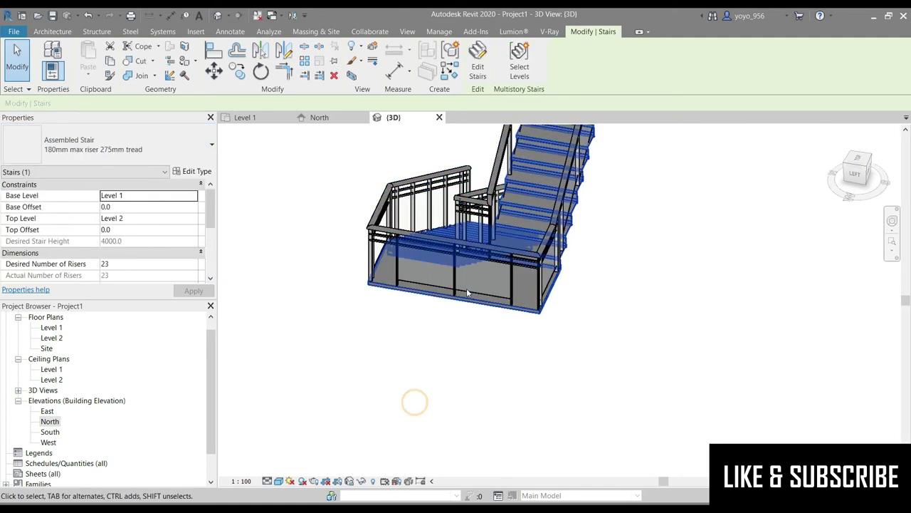
{"action": "scroll", "coordinate": [521, 226], "scroll_direction": "down", "scroll_amount": 2}
{"action": "left_click", "coordinate": [831, 176]}
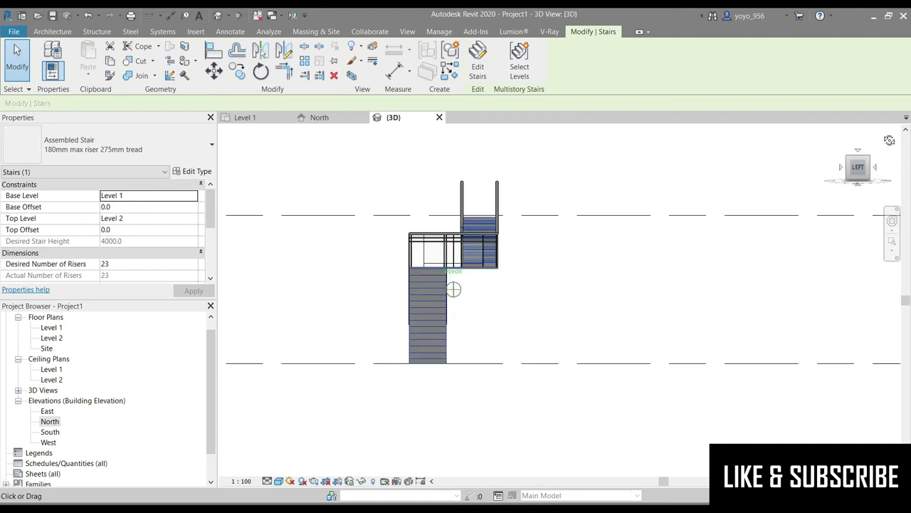
{"action": "left_click", "coordinate": [319, 118]}
- Select the stair with its railings together, then clear the selection
{"action": "key", "text": "Escape"}
{"action": "left_click_drag", "start_coordinate": [616, 240], "coordinate": [450, 285]}
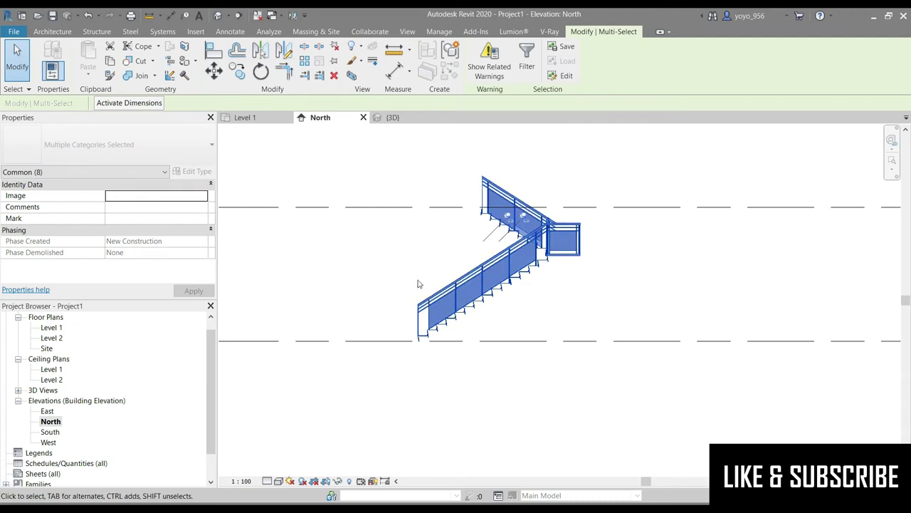
{"action": "scroll", "coordinate": [418, 284], "scroll_direction": "down", "scroll_amount": 4}
{"action": "left_click", "coordinate": [606, 372]}
- Array Level 2 upward with AR at 4000 spacing into ten levels
{"action": "left_click", "coordinate": [576, 249]}
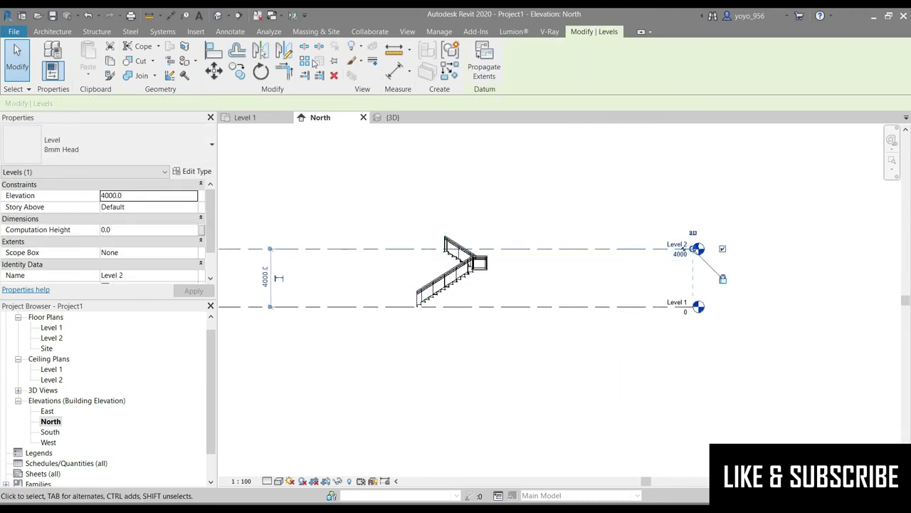
{"action": "key", "text": "a"}
{"action": "key", "text": "r"}
{"action": "left_click", "coordinate": [547, 249]}
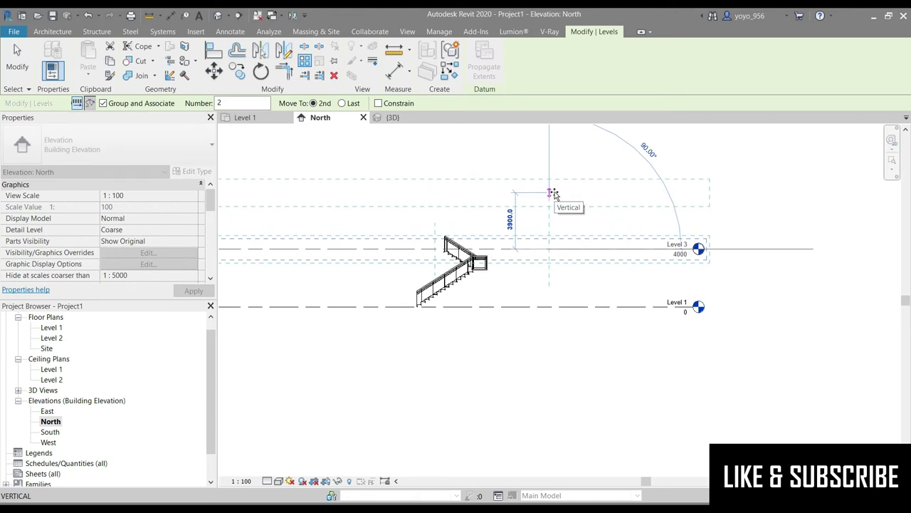
{"action": "type", "text": "4000"}
{"action": "key", "text": "Return"}
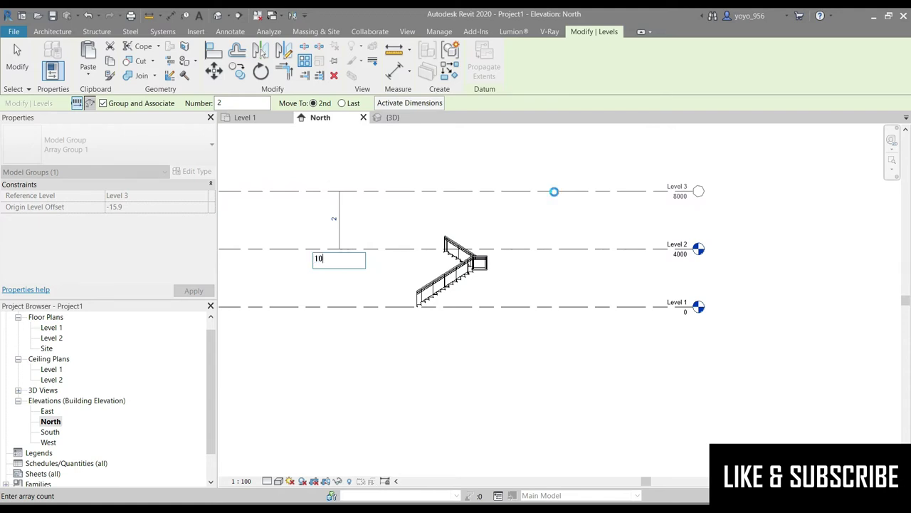
{"action": "key", "text": "Return"}
{"action": "scroll", "coordinate": [555, 191], "scroll_direction": "down", "scroll_amount": 2}
{"action": "scroll", "coordinate": [555, 284], "scroll_direction": "down", "scroll_amount": 3}
{"action": "key", "text": "Escape"}
{"action": "scroll", "coordinate": [531, 285], "scroll_direction": "up", "scroll_amount": 4}
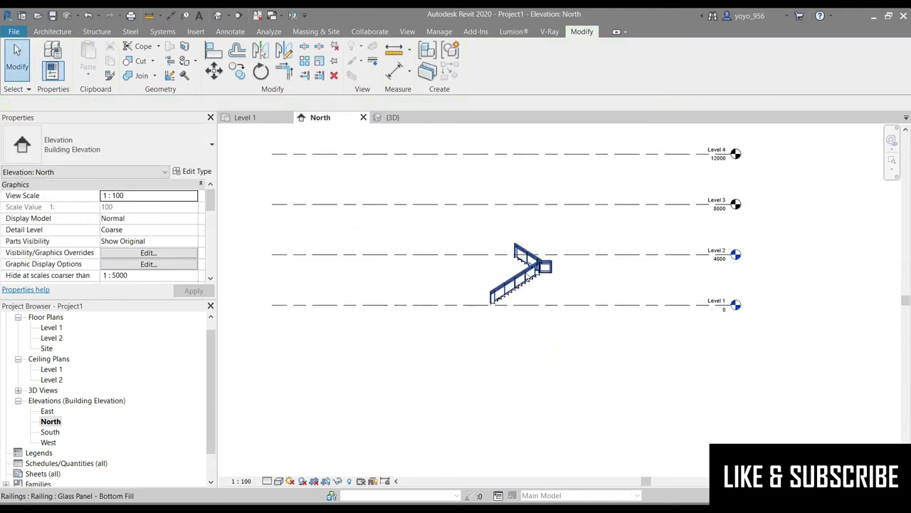
- Paste the stair's glass railing aligned to the selected levels, Level 2 through Level 11
{"action": "left_click", "coordinate": [527, 274]}
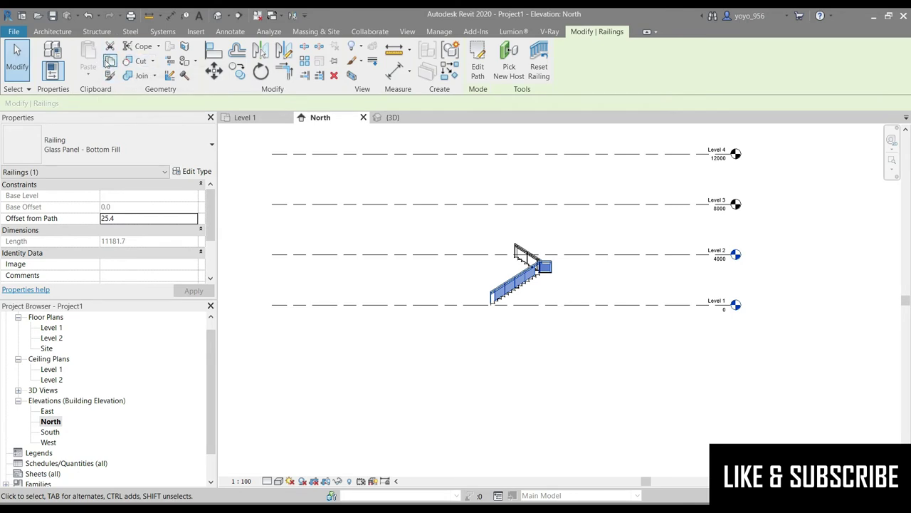
{"action": "left_click", "coordinate": [89, 76]}
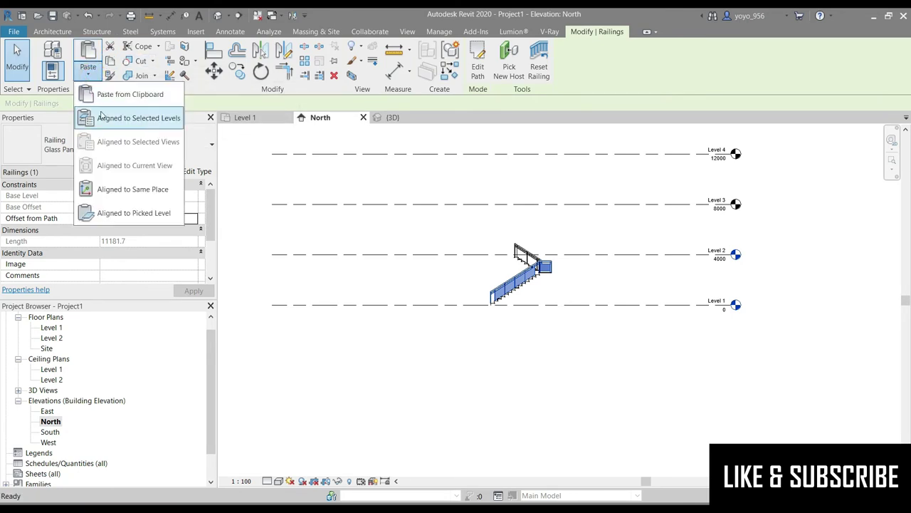
{"action": "left_click", "coordinate": [138, 115]}
{"action": "left_click", "coordinate": [399, 190]}
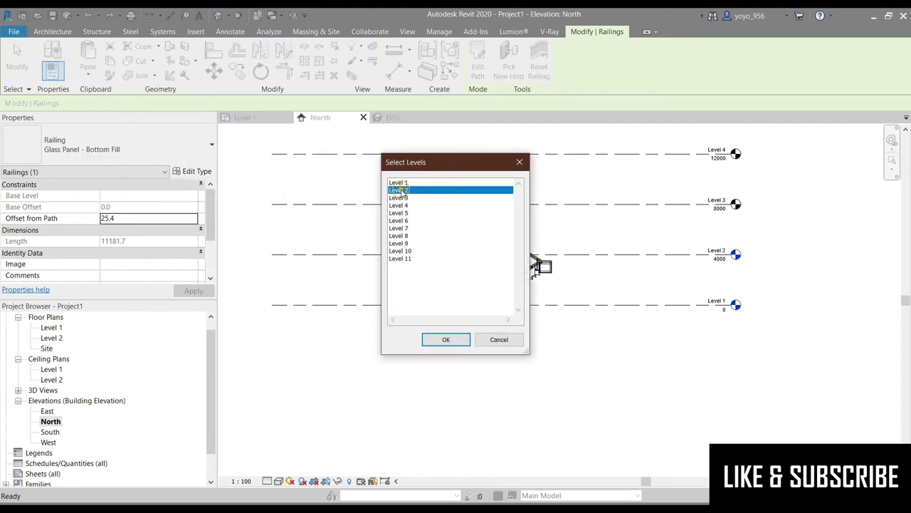
{"action": "left_click", "coordinate": [401, 259], "text": "shift"}
{"action": "left_click", "coordinate": [446, 339]}
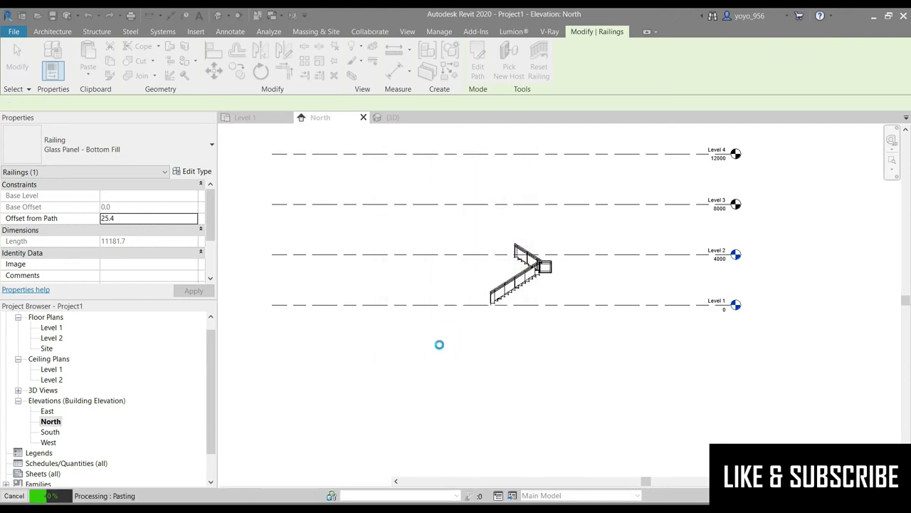
- Inspect the pasted railings, reselecting and then clearing the stair's glass railing
{"action": "scroll", "coordinate": [420, 356], "scroll_direction": "down", "scroll_amount": 1}
{"action": "scroll", "coordinate": [456, 338], "scroll_direction": "down", "scroll_amount": 2}
{"action": "scroll", "coordinate": [478, 349], "scroll_direction": "down", "scroll_amount": 2}
{"action": "scroll", "coordinate": [475, 344], "scroll_direction": "down", "scroll_amount": 1}
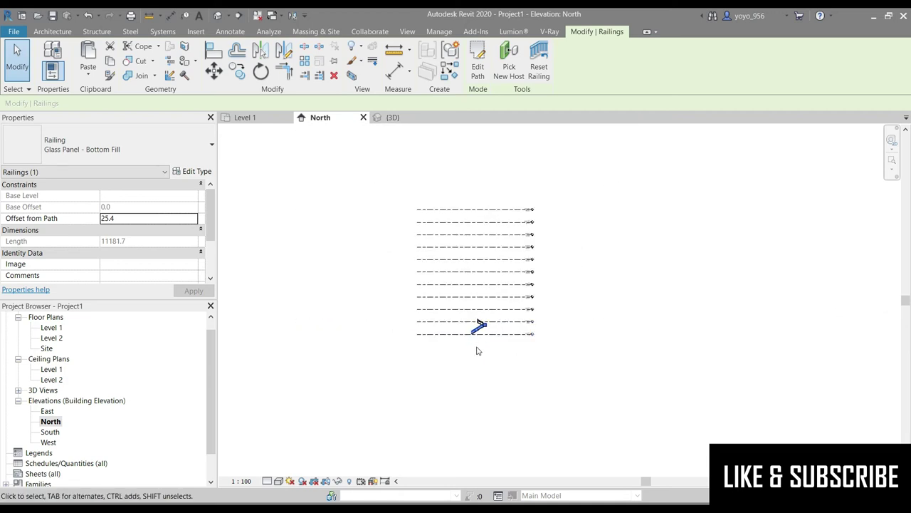
{"action": "scroll", "coordinate": [478, 350], "scroll_direction": "up", "scroll_amount": 3}
{"action": "left_click", "coordinate": [475, 362]}
{"action": "scroll", "coordinate": [453, 324], "scroll_direction": "up", "scroll_amount": 2}
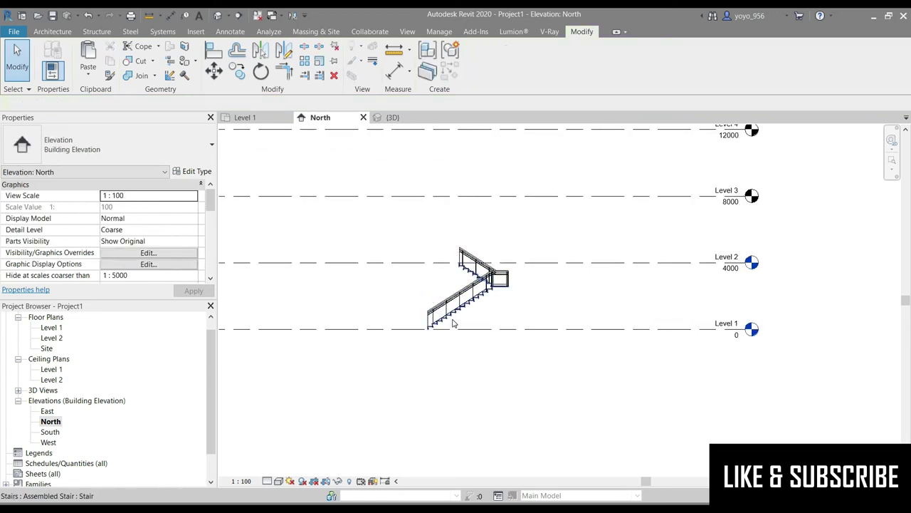
{"action": "scroll", "coordinate": [452, 324], "scroll_direction": "down", "scroll_amount": 1}
{"action": "left_click", "coordinate": [525, 285]}
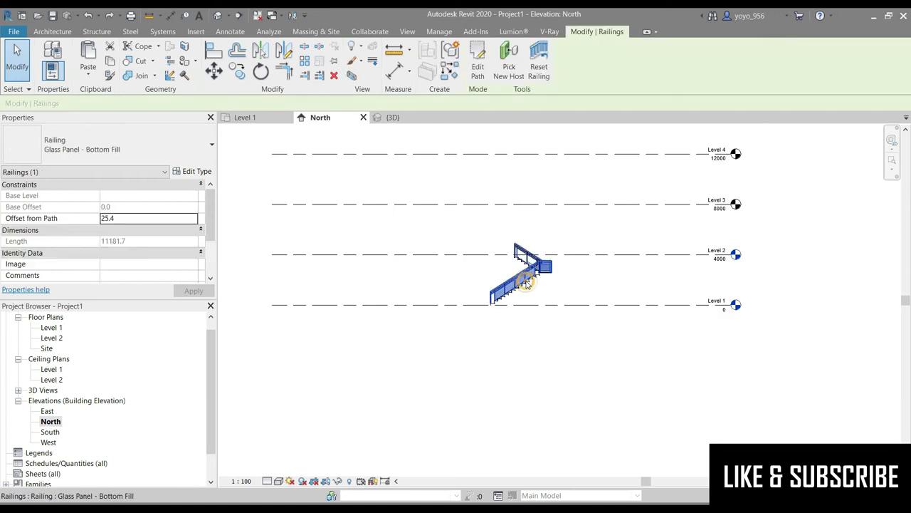
{"action": "scroll", "coordinate": [525, 272], "scroll_direction": "up", "scroll_amount": 3}
{"action": "left_click", "coordinate": [580, 311]}
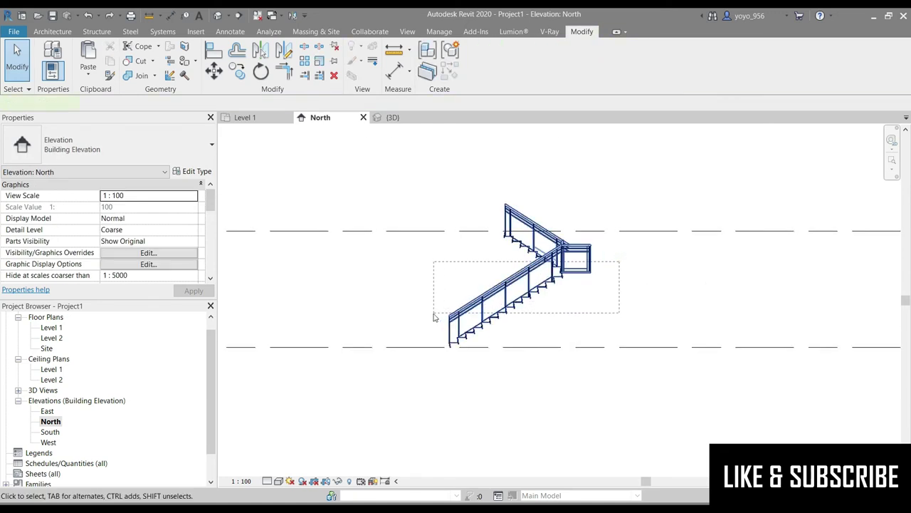
- Paste the whole stair with its railings aligned to the upper levels and dismiss the rail warning
{"action": "left_click_drag", "start_coordinate": [434, 317], "coordinate": [434, 313]}
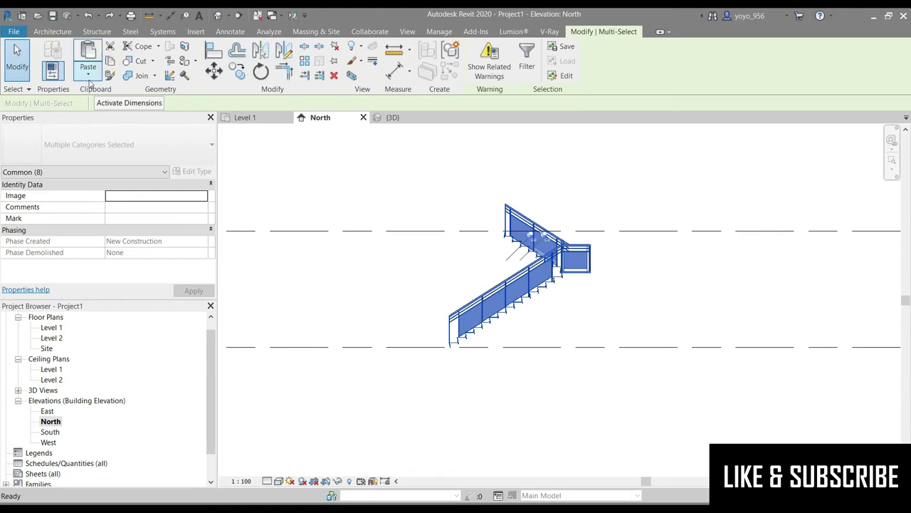
{"action": "left_click", "coordinate": [88, 75]}
{"action": "left_click", "coordinate": [112, 118]}
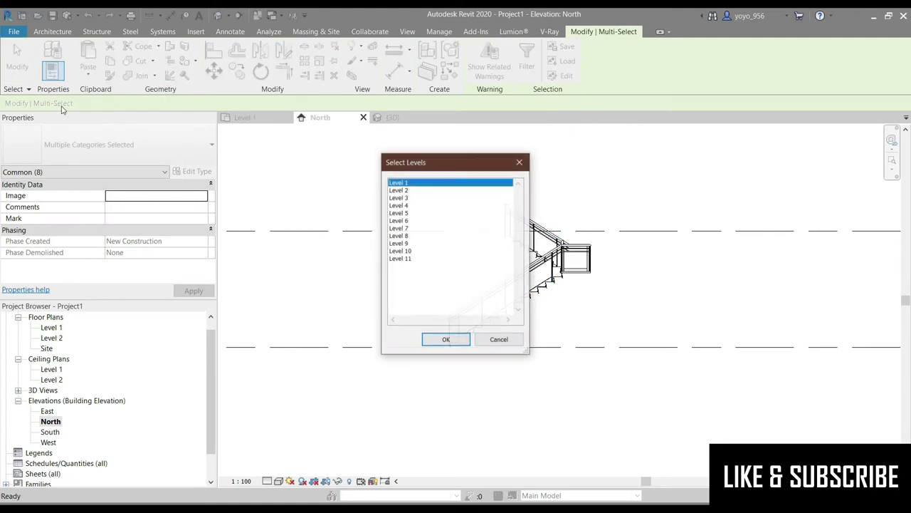
{"action": "left_click", "coordinate": [401, 198]}
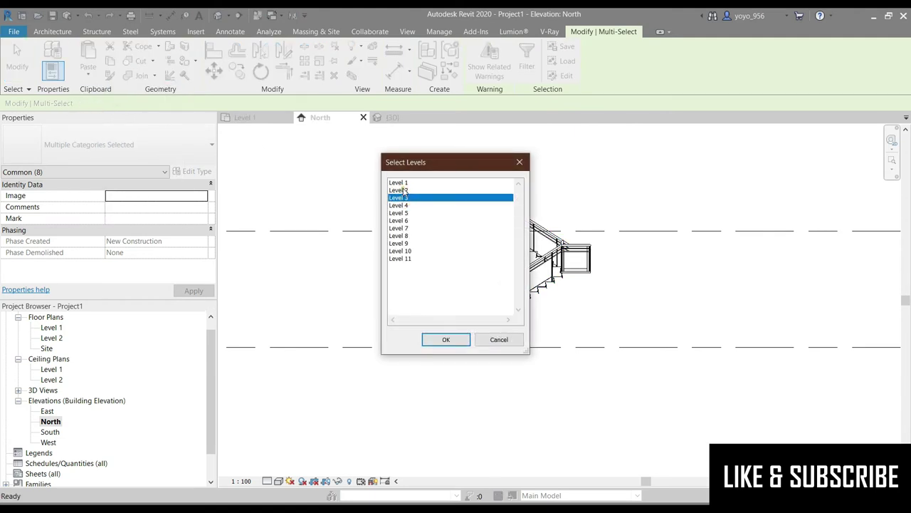
{"action": "left_click", "coordinate": [458, 340]}
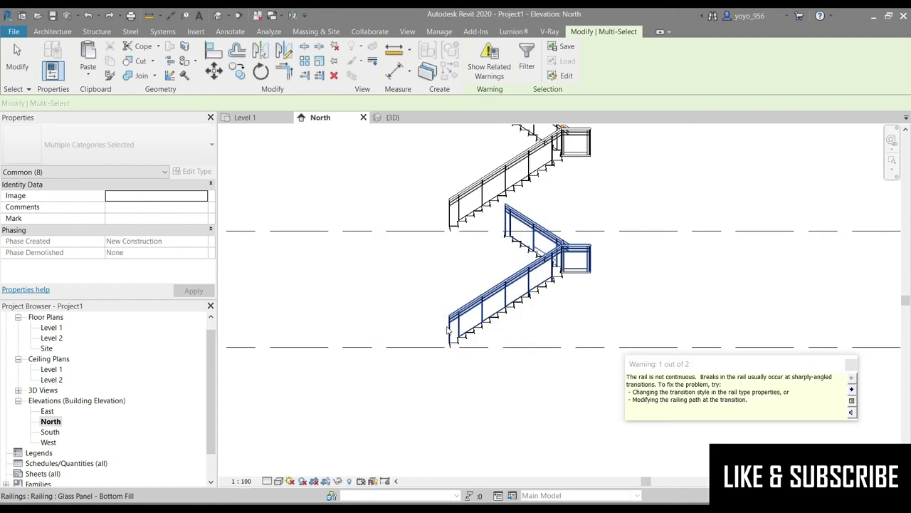
{"action": "left_click", "coordinate": [852, 366]}
{"action": "left_click", "coordinate": [508, 352]}
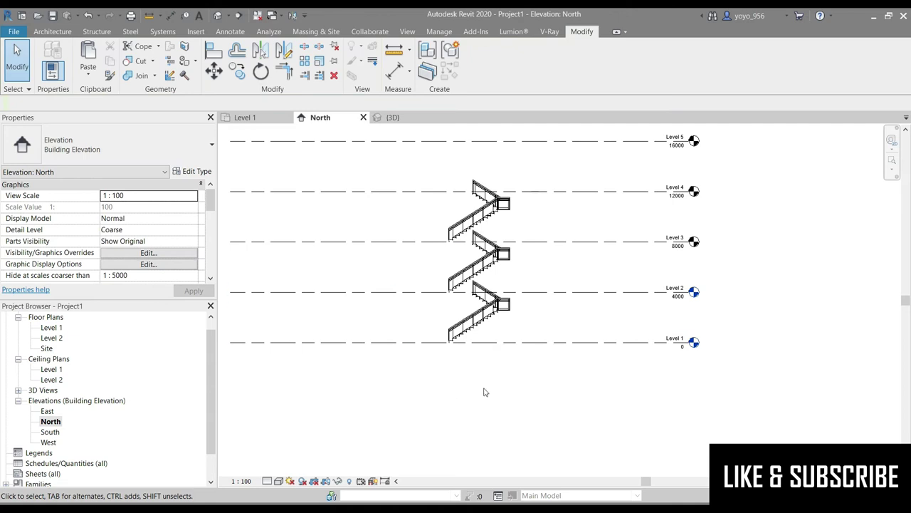
- Select the lowest stair in 3D, then bring up the Level 1 floor plan
{"action": "left_click", "coordinate": [392, 117]}
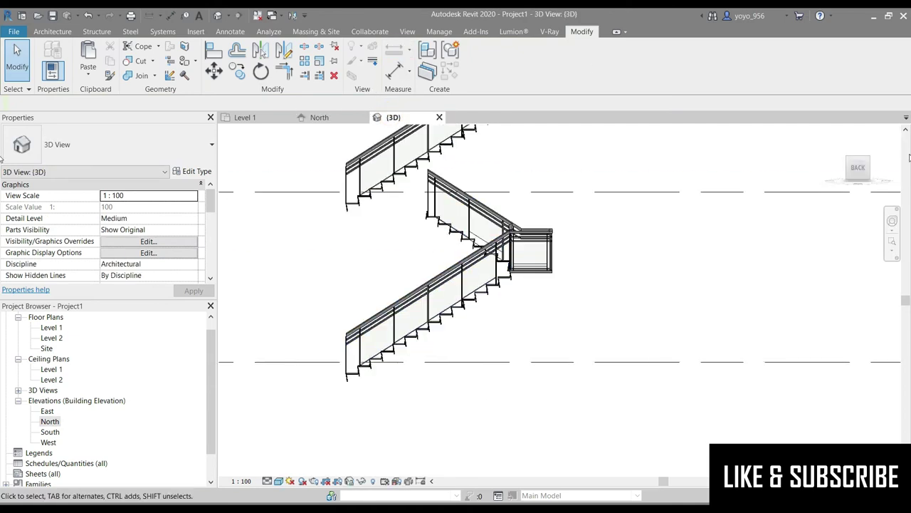
{"action": "left_click_drag", "start_coordinate": [881, 189], "coordinate": [848, 165]}
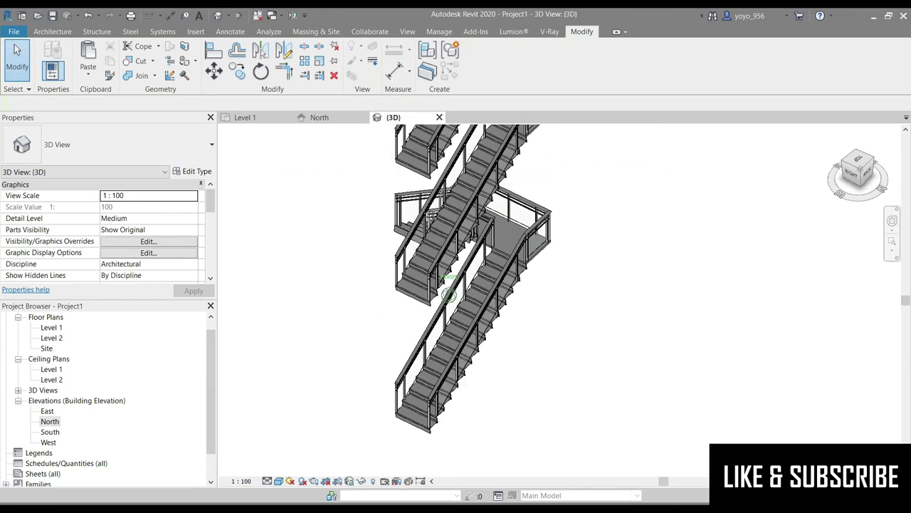
{"action": "middle_click_drag", "start_coordinate": [448, 295], "coordinate": [456, 285], "text": "shift"}
{"action": "left_click", "coordinate": [475, 164]}
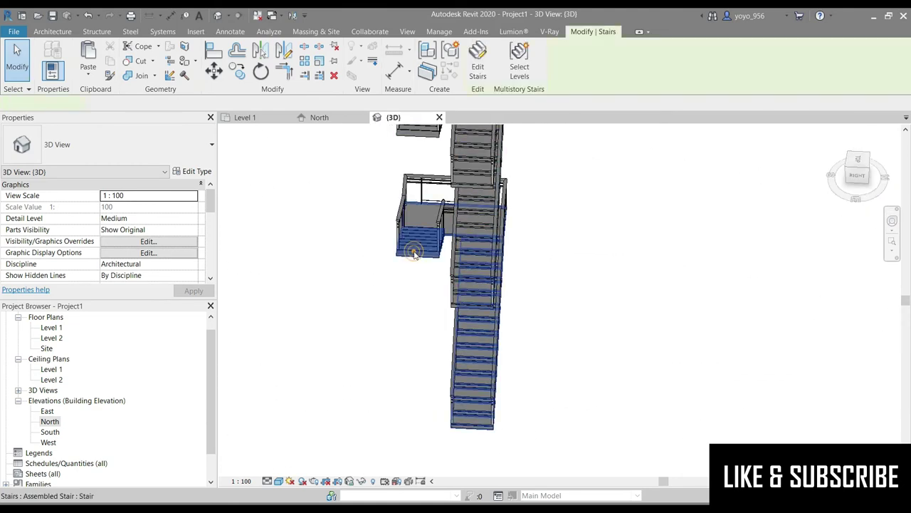
{"action": "left_click", "coordinate": [243, 118]}
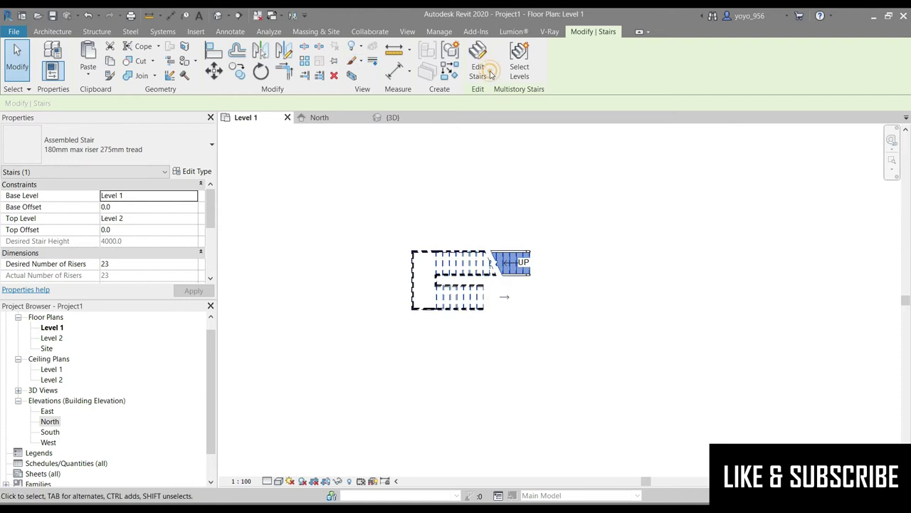
- Edit the stair, select the lower run, and begin a sketched landing
{"action": "left_click", "coordinate": [479, 68]}
{"action": "left_click", "coordinate": [478, 292]}
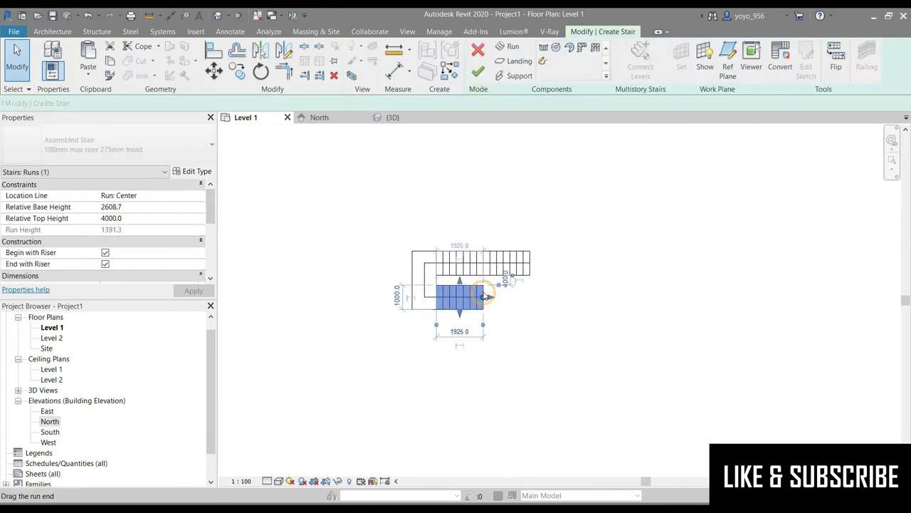
{"action": "left_click", "coordinate": [514, 61]}
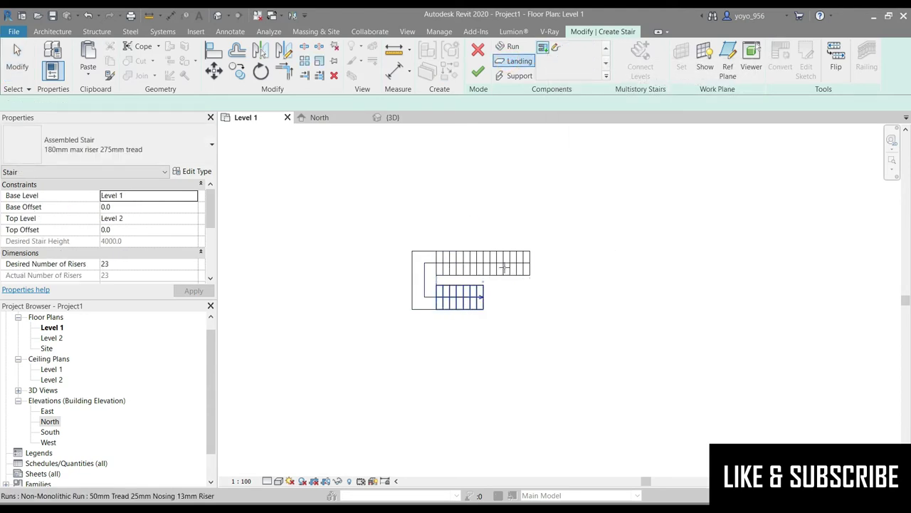
{"action": "left_click", "coordinate": [558, 48]}
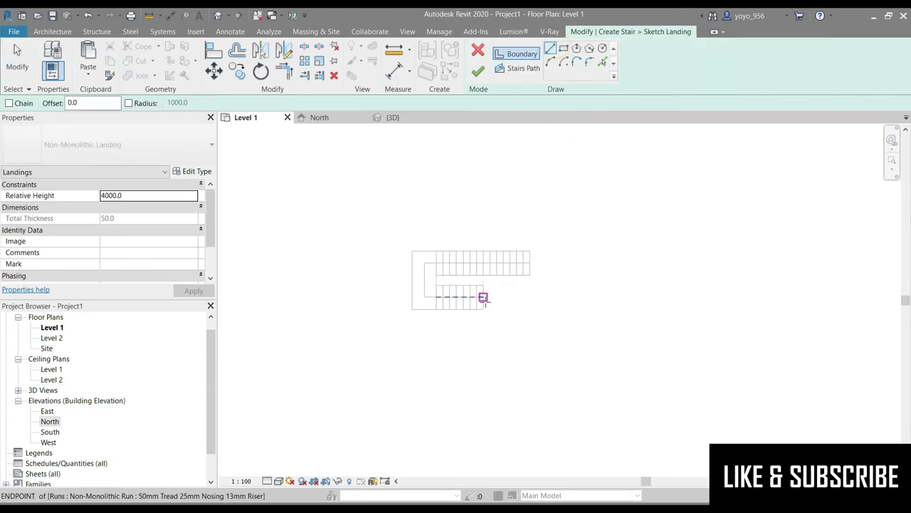
- Sketch a wider rectangular landing boundary around the turn, finish it, and check it in 3D
{"action": "left_click", "coordinate": [483, 285]}
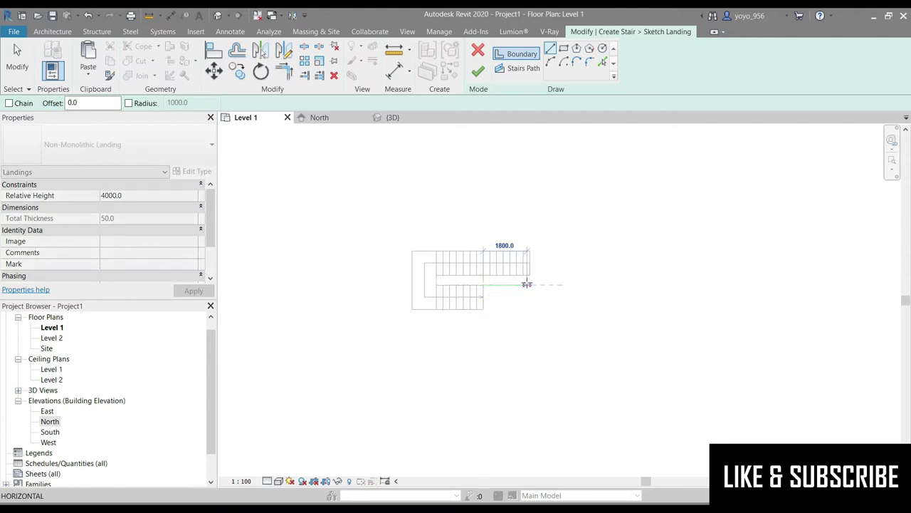
{"action": "left_click", "coordinate": [527, 285]}
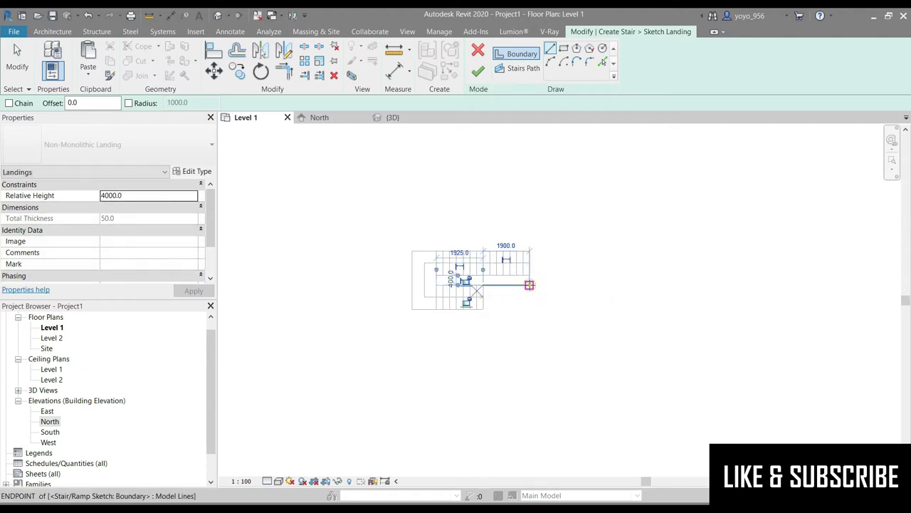
{"action": "left_click", "coordinate": [529, 285]}
{"action": "left_click", "coordinate": [530, 249]}
{"action": "left_click", "coordinate": [532, 250]}
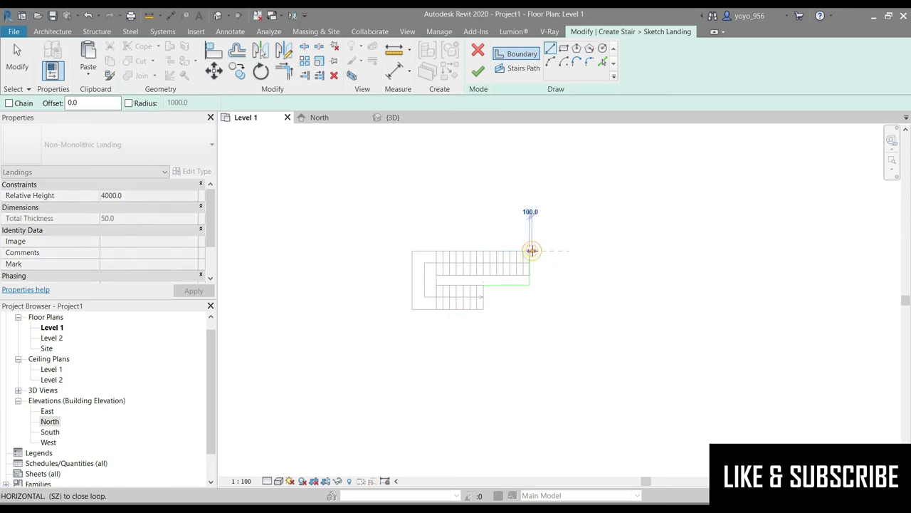
{"action": "left_click", "coordinate": [561, 250]}
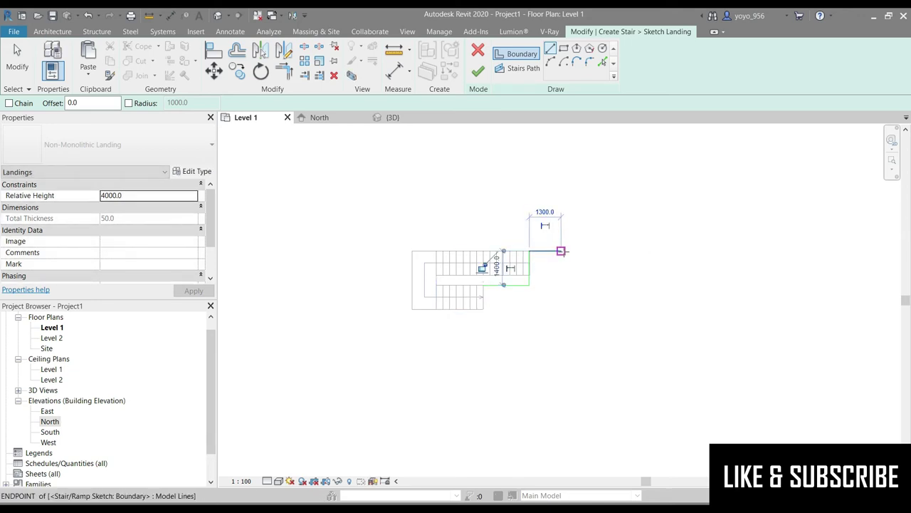
{"action": "left_click", "coordinate": [560, 308]}
{"action": "left_click", "coordinate": [483, 309]}
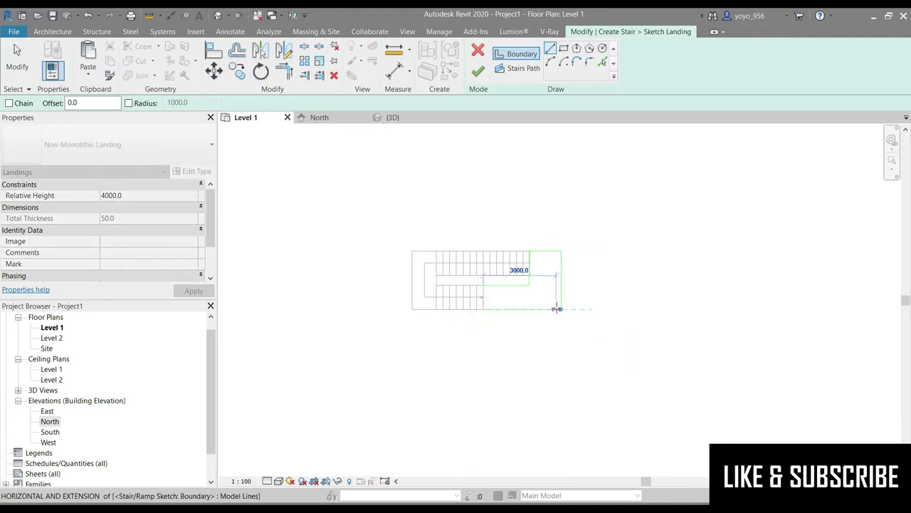
{"action": "left_click", "coordinate": [476, 308]}
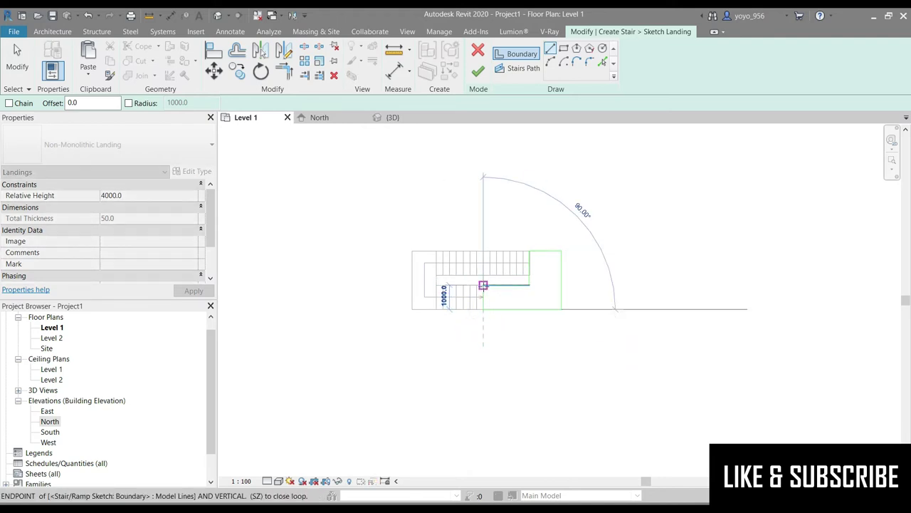
{"action": "left_click", "coordinate": [479, 71]}
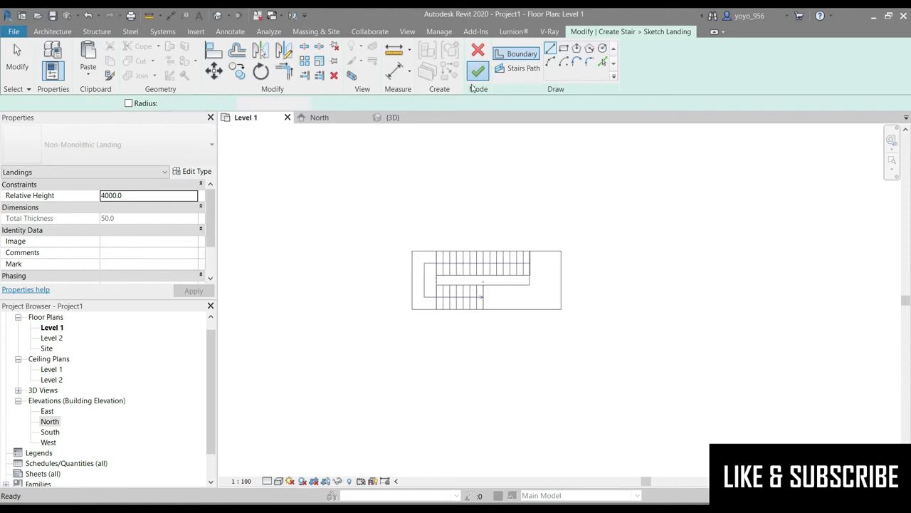
{"action": "left_click", "coordinate": [392, 117]}
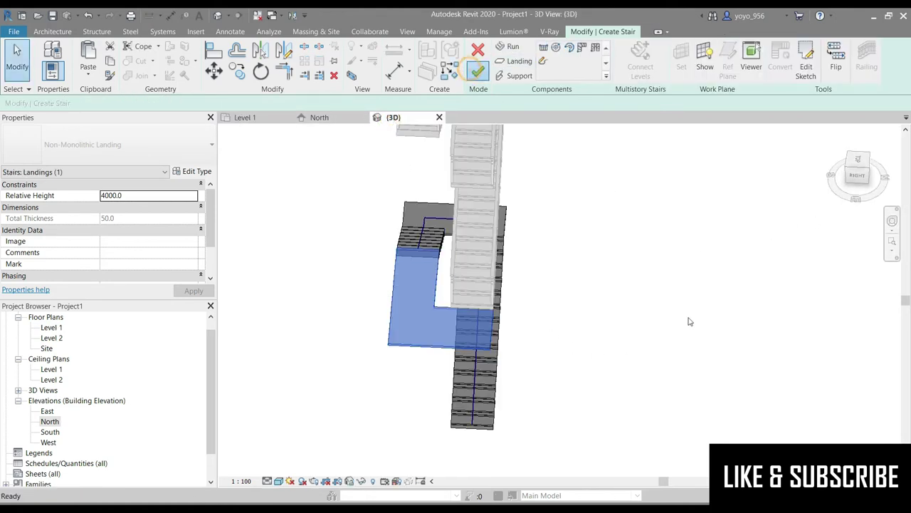
- Finish editing the stair and clear the landing railing selection
{"action": "left_click", "coordinate": [477, 70]}
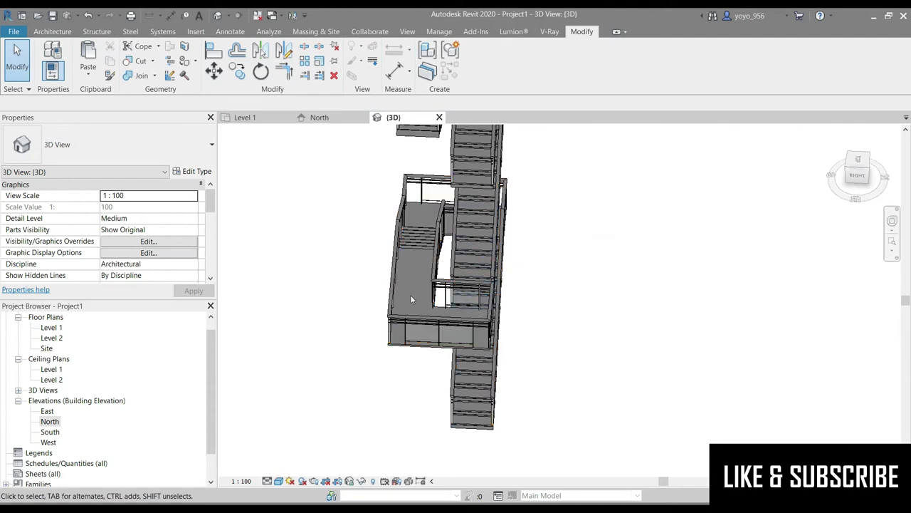
{"action": "left_click", "coordinate": [411, 300]}
{"action": "left_click", "coordinate": [623, 283]}
- View the stacked flights from the back, orbit slightly off-axis, and zoom out
{"action": "left_click", "coordinate": [867, 167]}
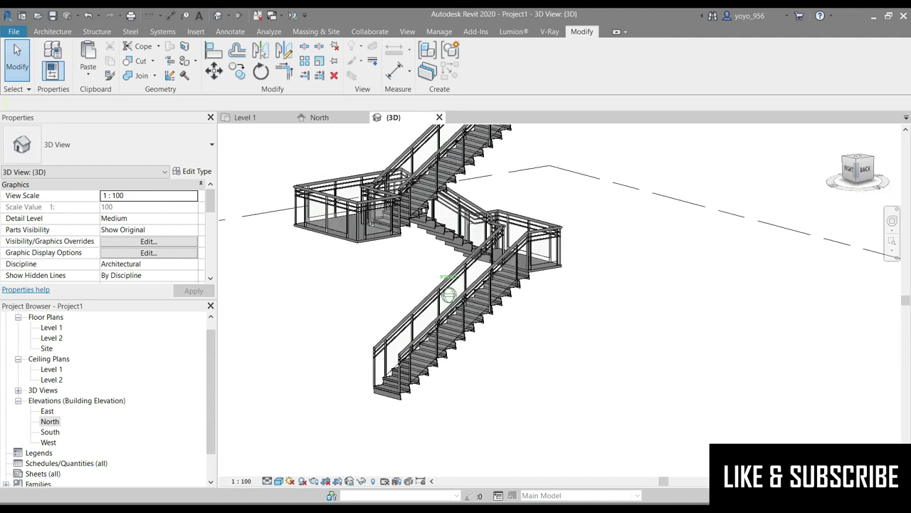
{"action": "left_click", "coordinate": [865, 169]}
{"action": "middle_click_drag", "start_coordinate": [449, 294], "coordinate": [470, 294], "text": "shift"}
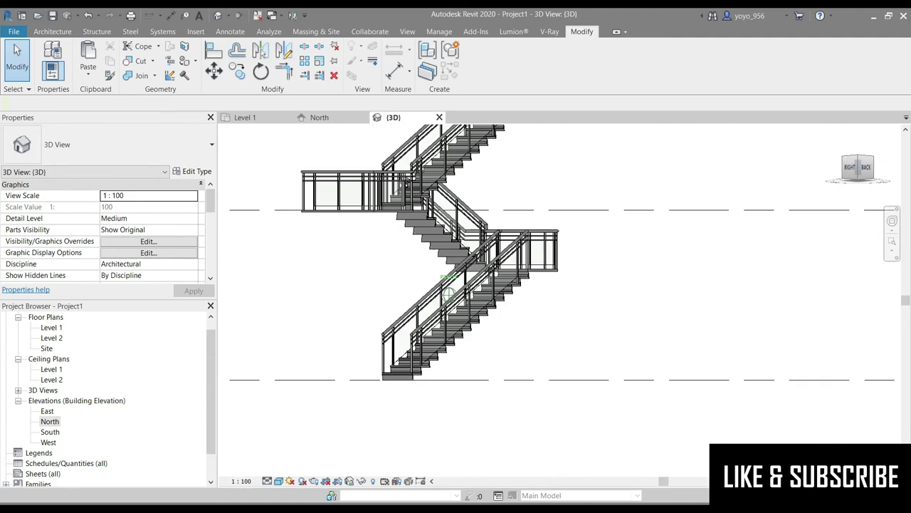
{"action": "scroll", "coordinate": [481, 289], "scroll_direction": "down", "scroll_amount": 5}
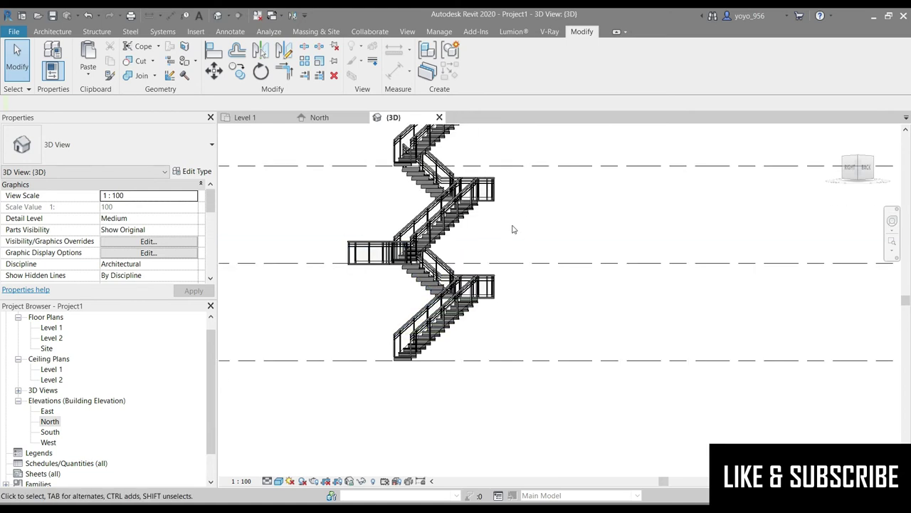
{"action": "left_click", "coordinate": [588, 234]}
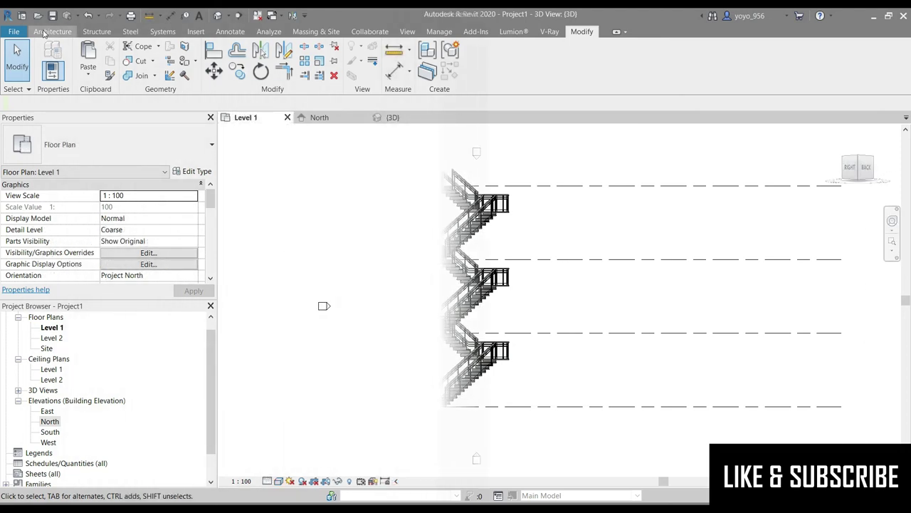
- Draw a Z-shaped wall chain on Level 1: top wall, slanted wall, bottom wall
{"action": "left_click", "coordinate": [44, 33]}
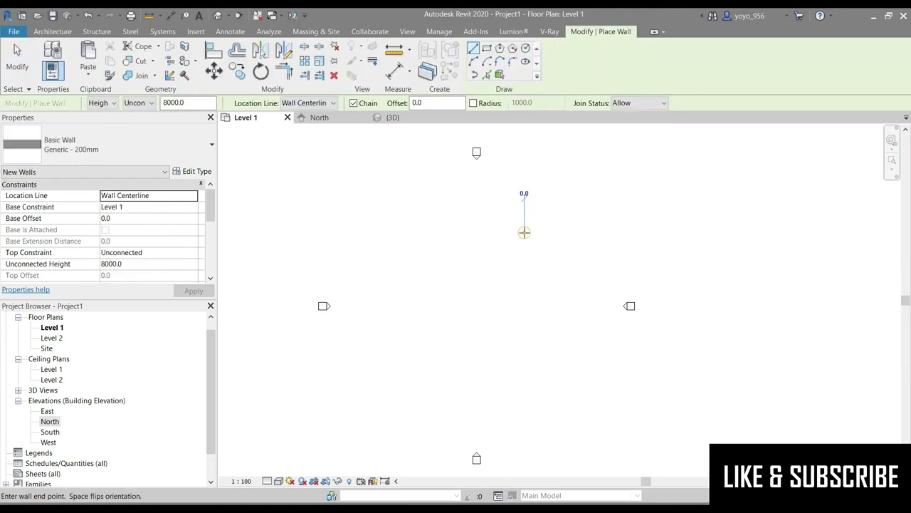
{"action": "left_click", "coordinate": [428, 232]}
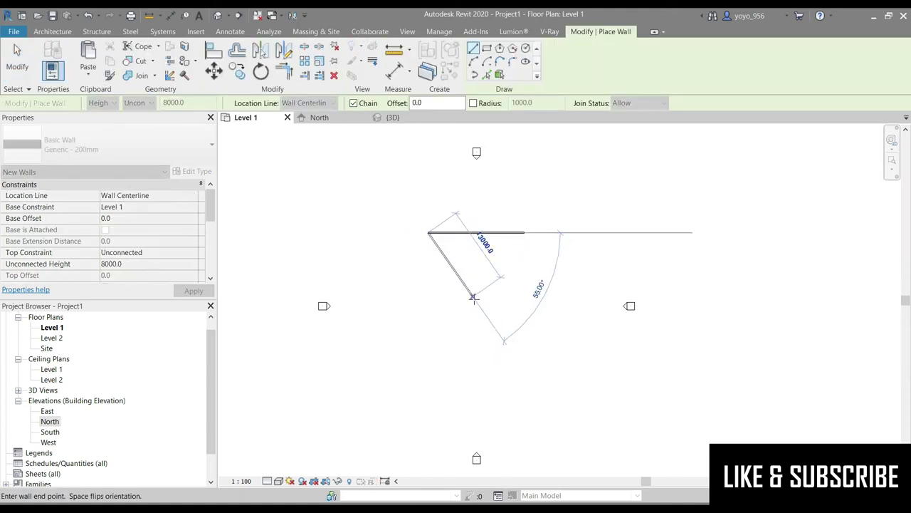
{"action": "left_click", "coordinate": [478, 321]}
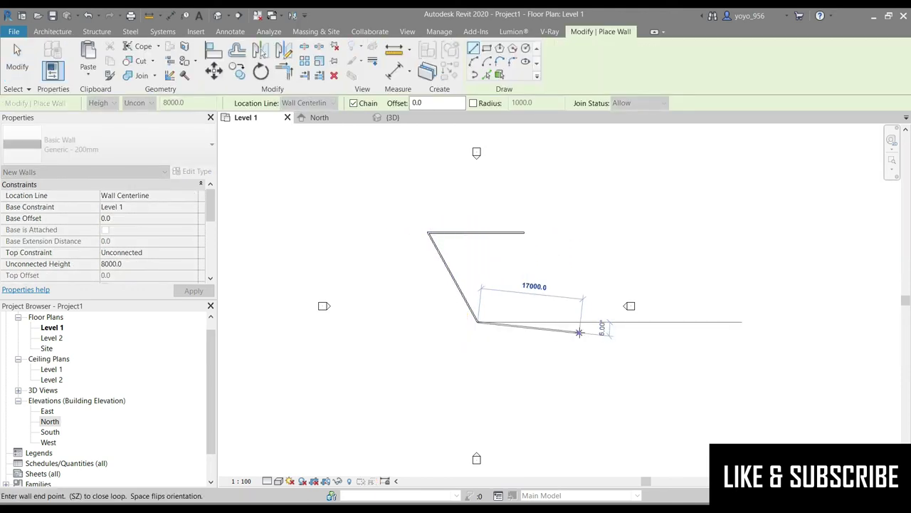
{"action": "left_click", "coordinate": [585, 322]}
{"action": "scroll", "coordinate": [395, 289], "scroll_direction": "down", "scroll_amount": 2}
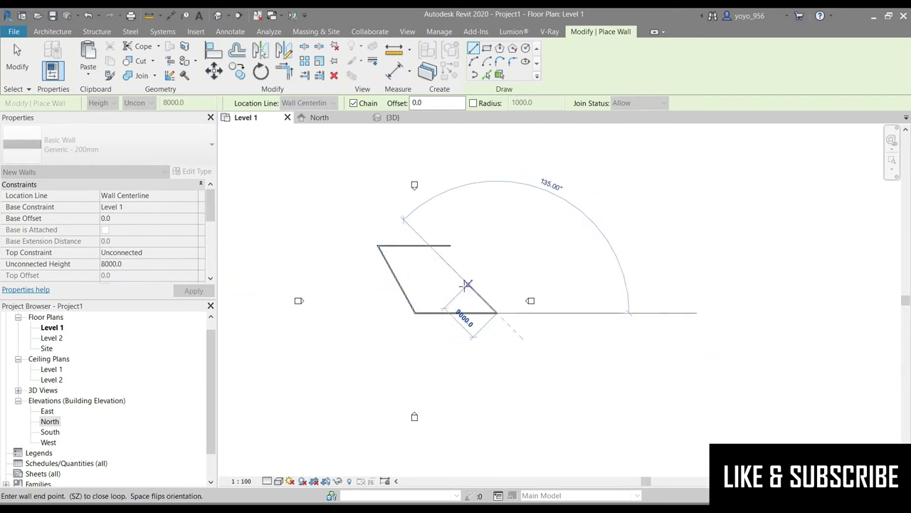
{"action": "key", "text": "Escape"}
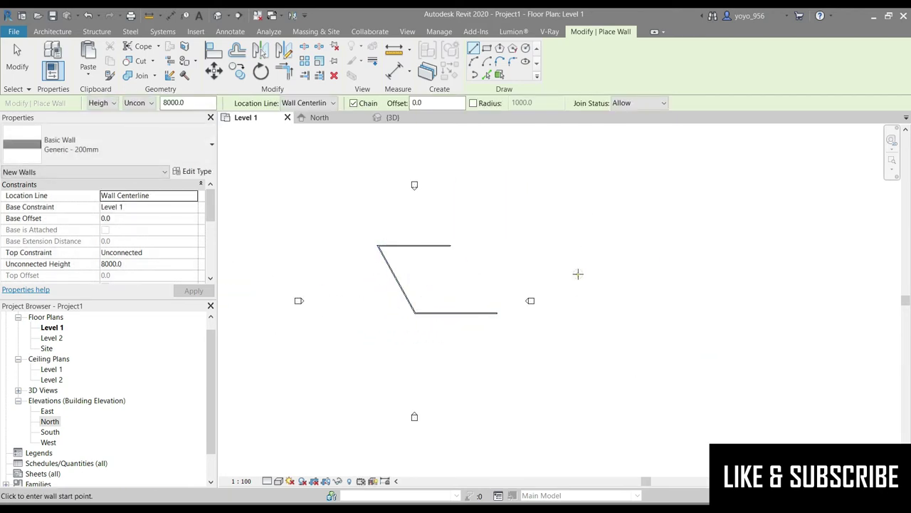
- Draw a three-sided wall enclosure to the right of the slanted chain
{"action": "left_click", "coordinate": [579, 274]}
{"action": "left_click", "coordinate": [578, 206]}
{"action": "left_click", "coordinate": [637, 206]}
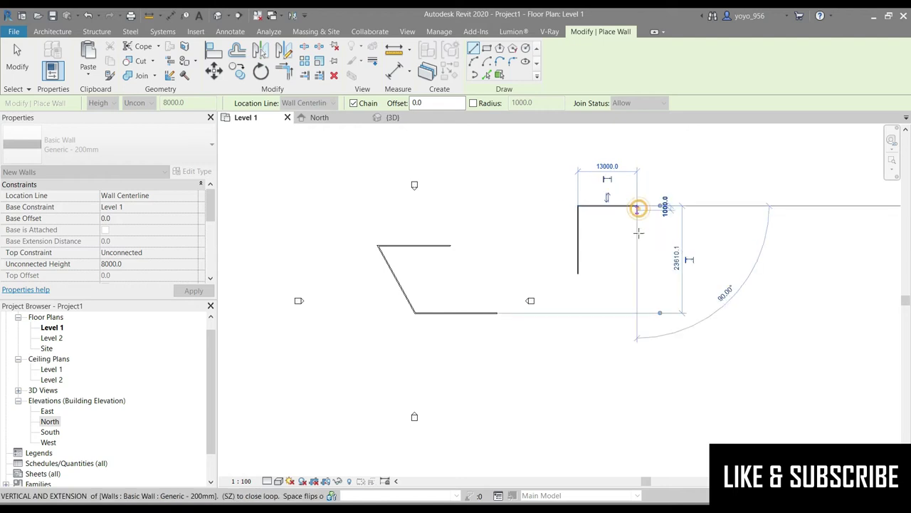
{"action": "left_click", "coordinate": [636, 274]}
{"action": "key", "text": "Escape"}
{"action": "key", "text": "Escape"}
{"action": "key", "text": "w"}
{"action": "key", "text": "a"}
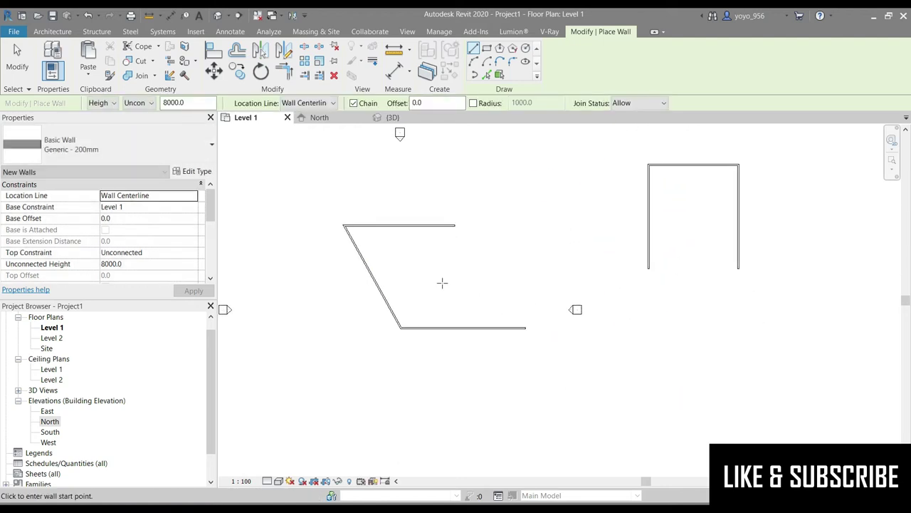
{"action": "scroll", "coordinate": [441, 285], "scroll_direction": "up", "scroll_amount": 2}
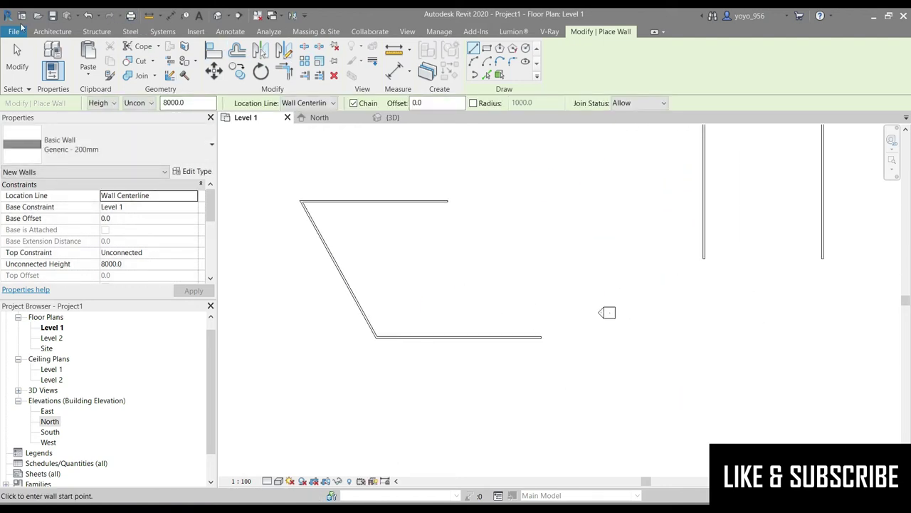
{"action": "left_click", "coordinate": [53, 31]}
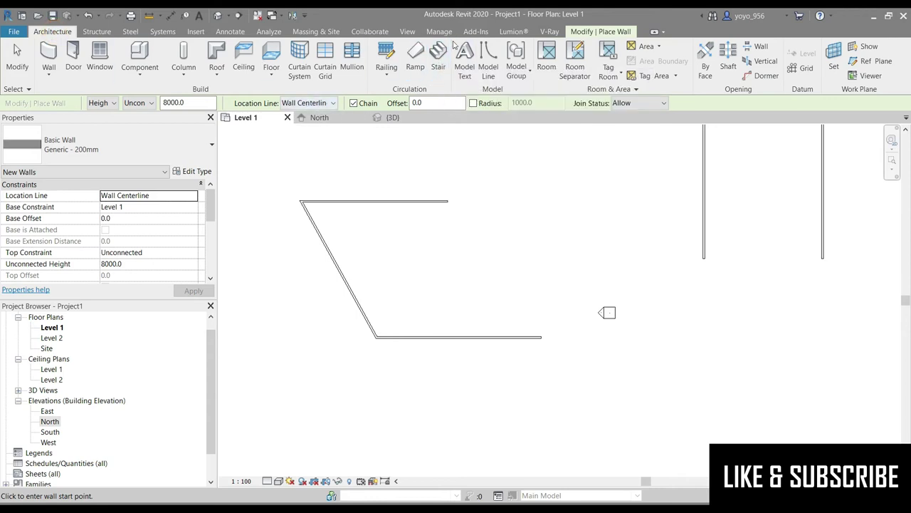
- Start a new stair with a run along the top wall and a run parallel to the slanted wall
{"action": "left_click", "coordinate": [436, 60]}
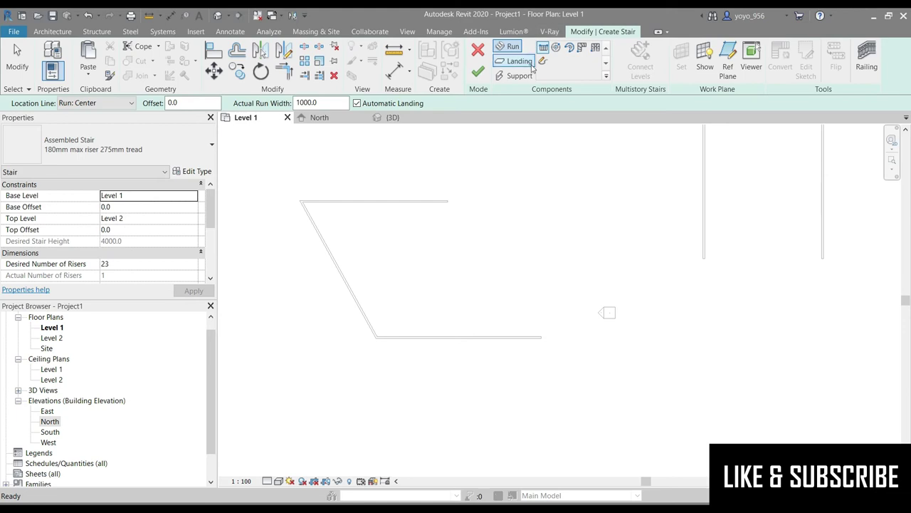
{"action": "left_click", "coordinate": [367, 216]}
{"action": "key", "text": "Escape"}
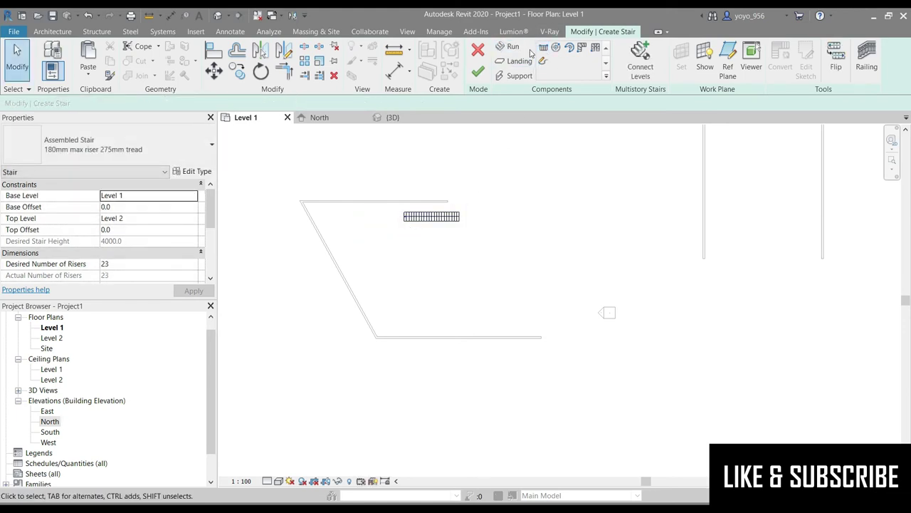
{"action": "left_click", "coordinate": [548, 48]}
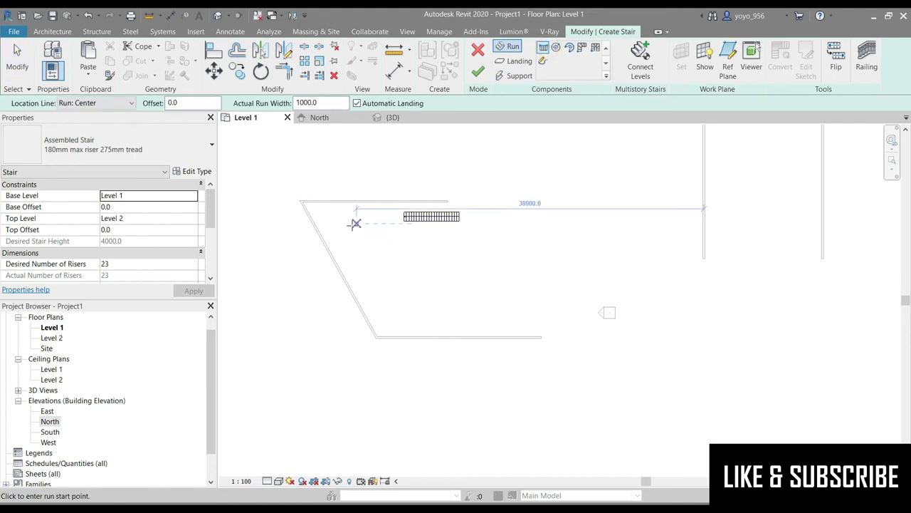
{"action": "left_click", "coordinate": [342, 224]}
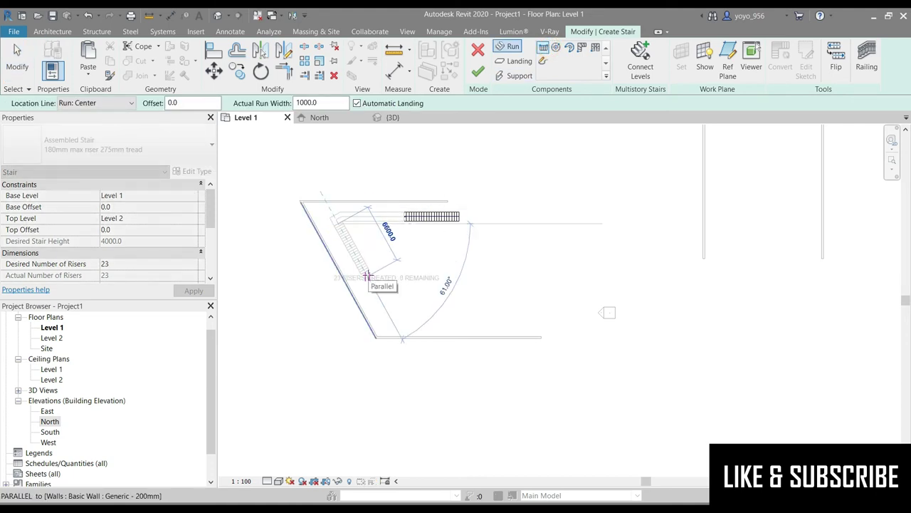
{"action": "left_click", "coordinate": [367, 276]}
{"action": "key", "text": "Escape"}
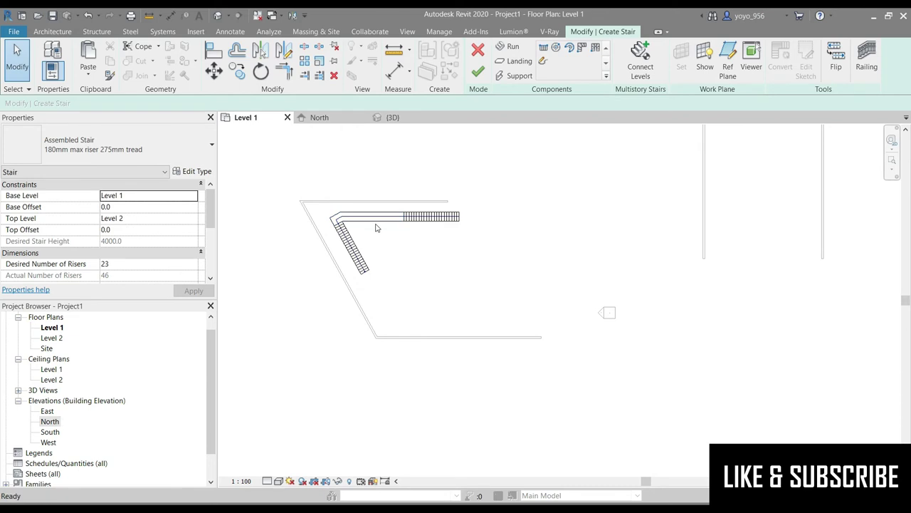
- Unjoin the runs to clear the error and slide the horizontal run toward the corner
{"action": "mouse_move", "coordinate": [421, 223]}
{"action": "left_mouse_down"}
{"action": "mouse_move", "coordinate": [365, 220]}
{"action": "mouse_move", "coordinate": [294, 263]}
{"action": "mouse_move", "coordinate": [253, 190]}
{"action": "left_mouse_up"}
{"action": "scroll", "coordinate": [339, 227], "scroll_direction": "up", "scroll_amount": 5}
{"action": "scroll", "coordinate": [432, 257], "scroll_direction": "down", "scroll_amount": 3}
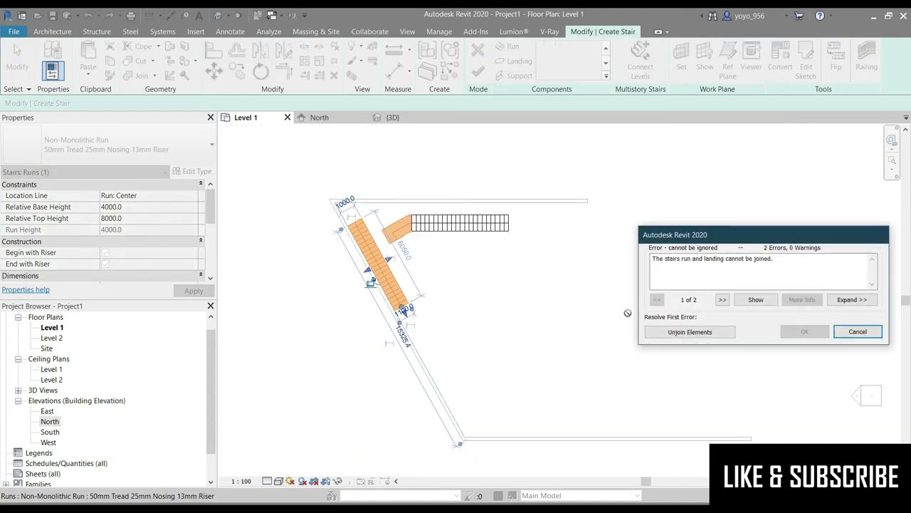
{"action": "left_click", "coordinate": [673, 331]}
{"action": "scroll", "coordinate": [516, 232], "scroll_direction": "up", "scroll_amount": 2}
{"action": "left_click", "coordinate": [371, 194]}
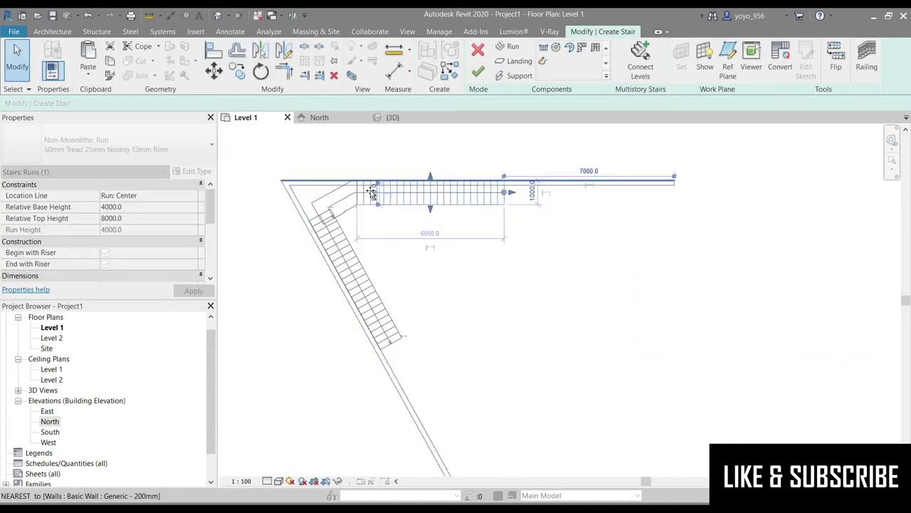
{"action": "left_click_drag", "start_coordinate": [371, 194], "coordinate": [361, 206]}
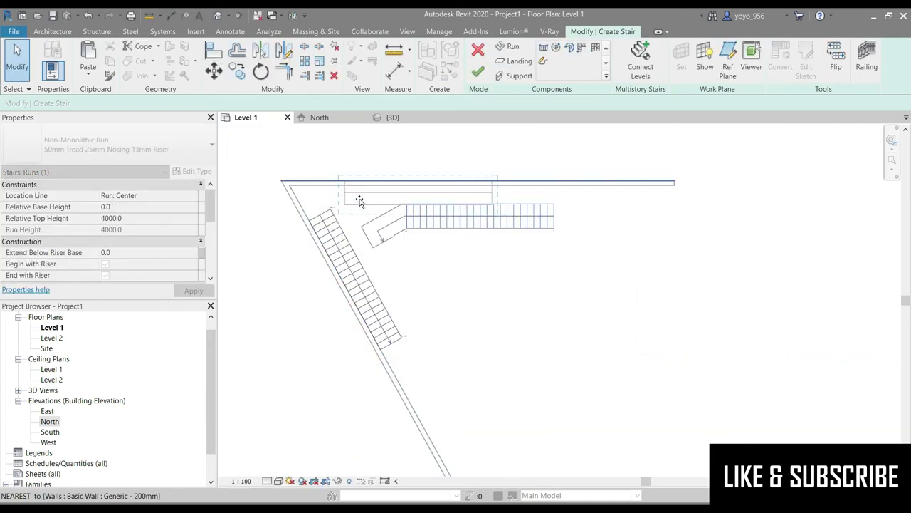
{"action": "left_click", "coordinate": [481, 308]}
- Join the straight and slanted runs with a corner landing using Pick Two Runs
{"action": "left_click", "coordinate": [324, 203]}
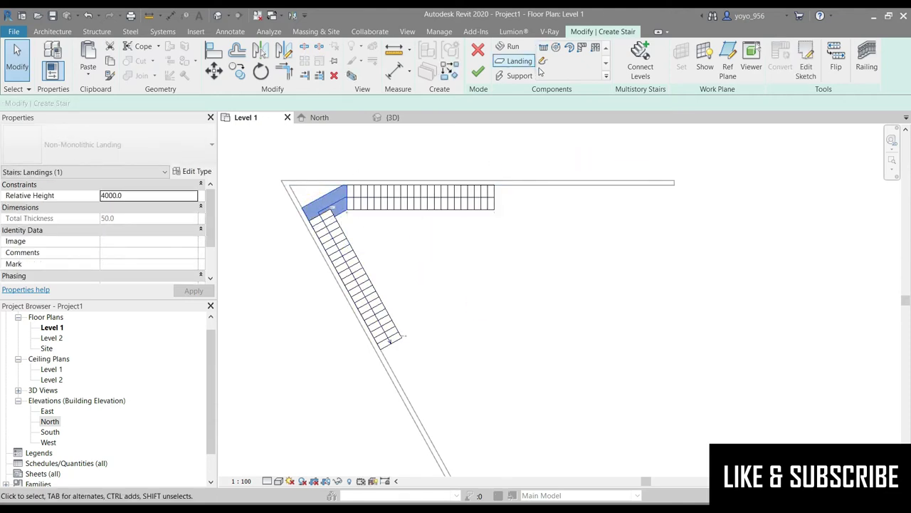
{"action": "left_click", "coordinate": [510, 64]}
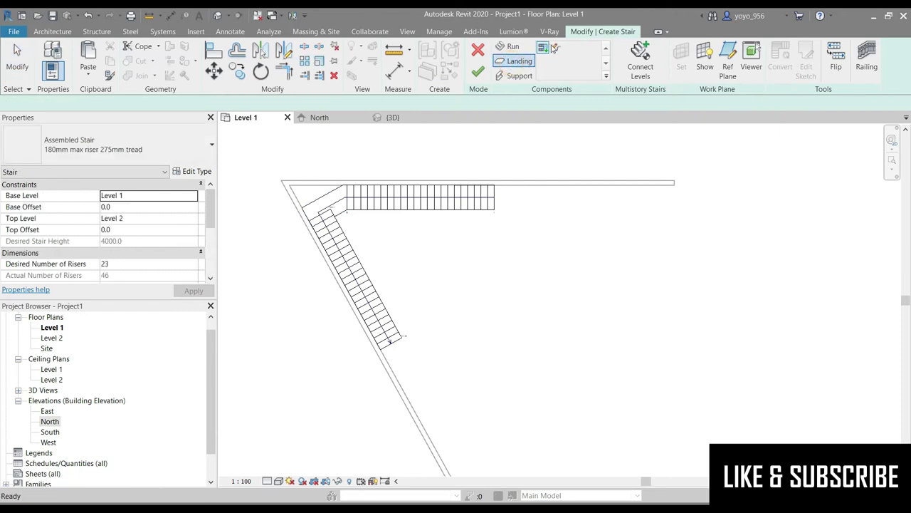
{"action": "left_click", "coordinate": [329, 212]}
{"action": "left_click", "coordinate": [346, 201]}
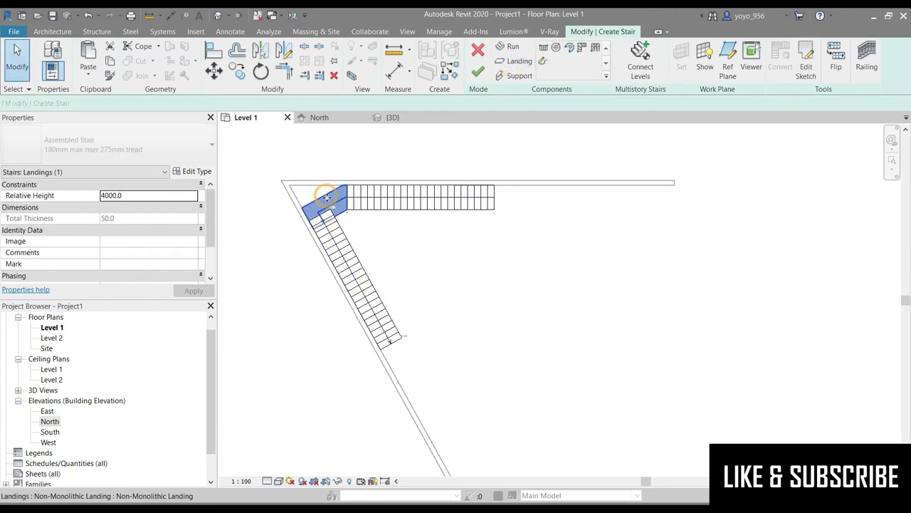
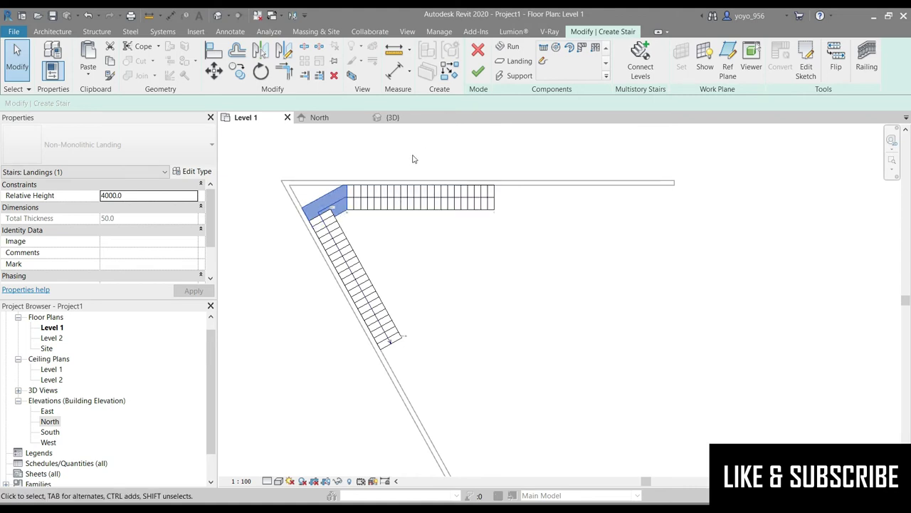
- Delete the corner landing and sketch a new one by picking the top and diagonal wall lines
{"action": "left_click", "coordinate": [334, 76]}
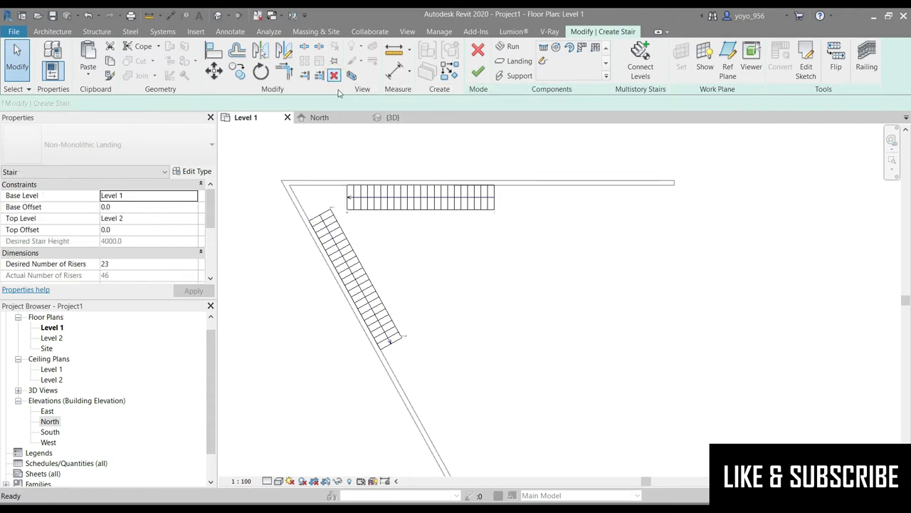
{"action": "left_click", "coordinate": [518, 61]}
{"action": "left_click", "coordinate": [554, 48]}
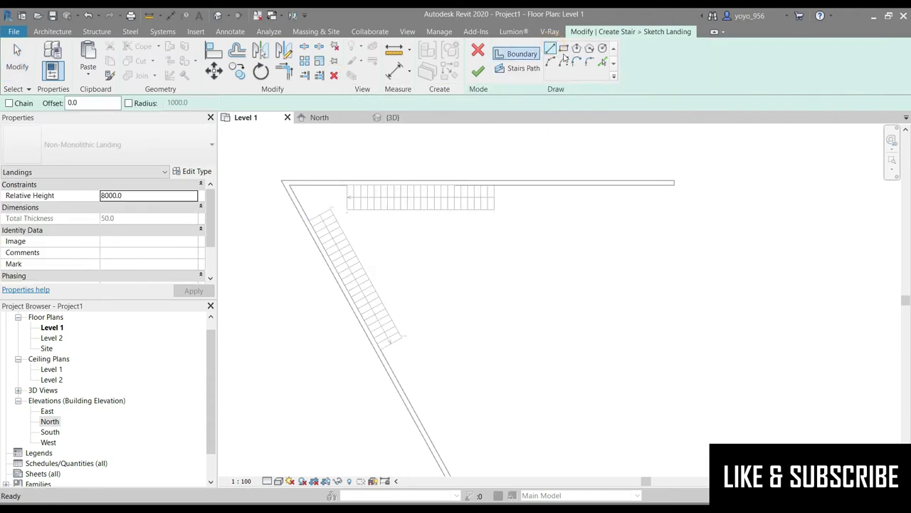
{"action": "left_click", "coordinate": [602, 64]}
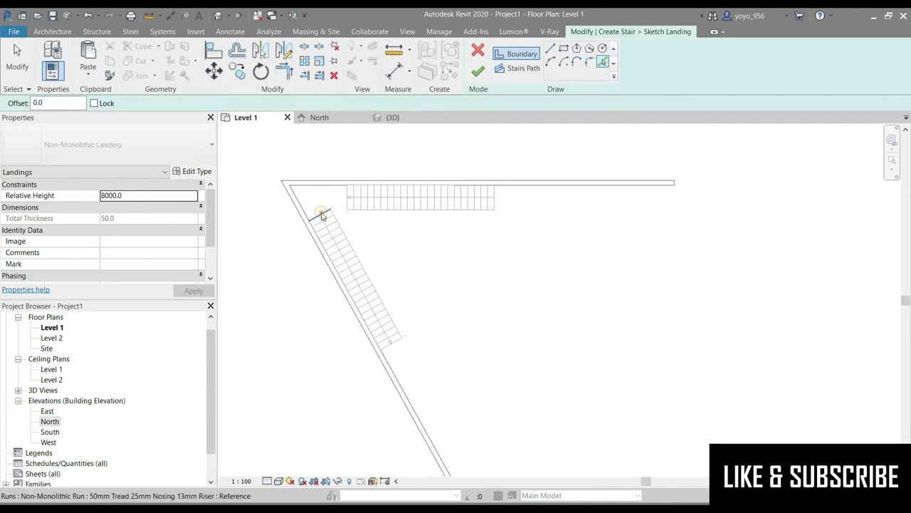
{"action": "left_click", "coordinate": [320, 185]}
{"action": "left_click", "coordinate": [294, 201]}
- Trim the landing boundary lines to a corner and finish the landing sketch
{"action": "left_click", "coordinate": [284, 73]}
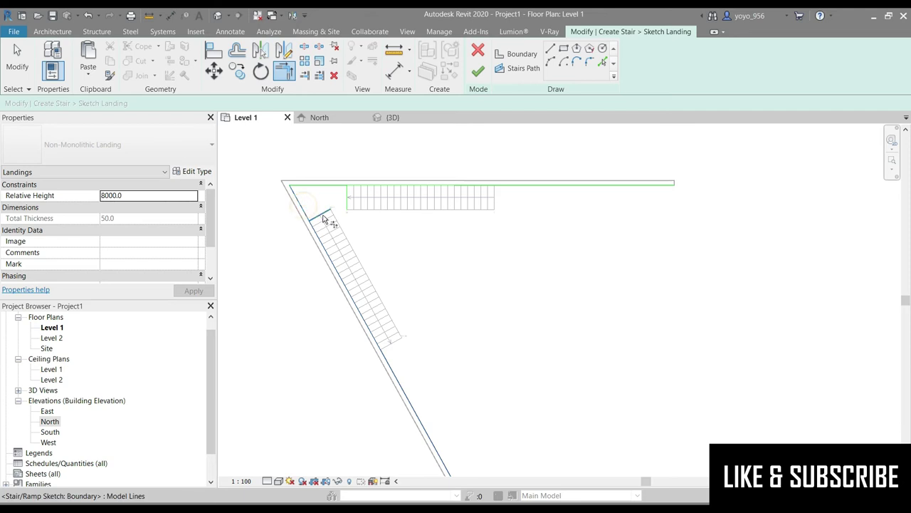
{"action": "left_click", "coordinate": [324, 214]}
{"action": "left_click", "coordinate": [478, 70]}
- Switch to the 3D view and zoom in on the stair's new corner landing
{"action": "left_click", "coordinate": [337, 118]}
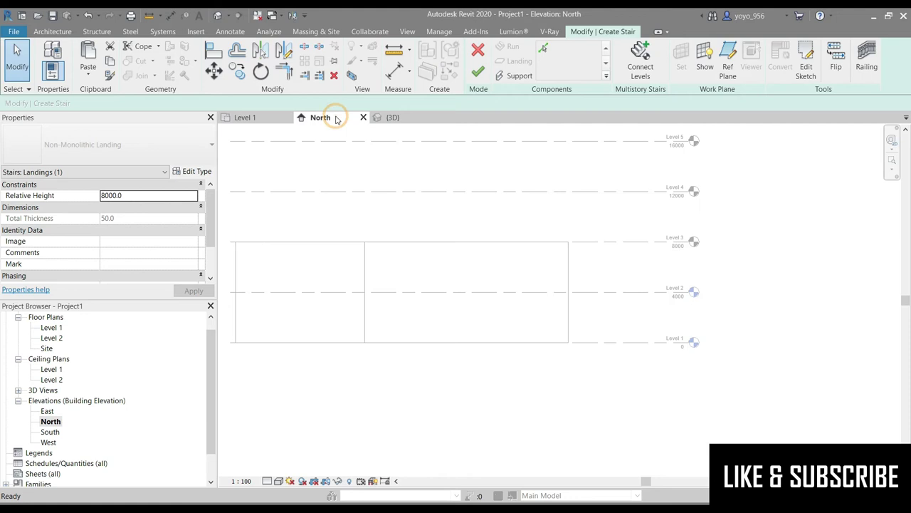
{"action": "left_click", "coordinate": [393, 116]}
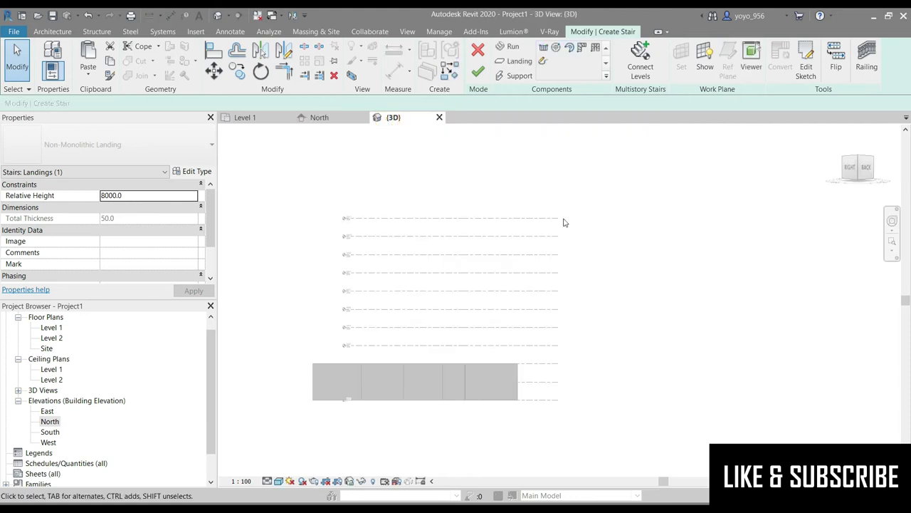
{"action": "mouse_move", "coordinate": [855, 165]}
{"action": "left_mouse_down"}
{"action": "mouse_move", "coordinate": [875, 187]}
{"action": "mouse_move", "coordinate": [858, 184]}
{"action": "left_mouse_up"}
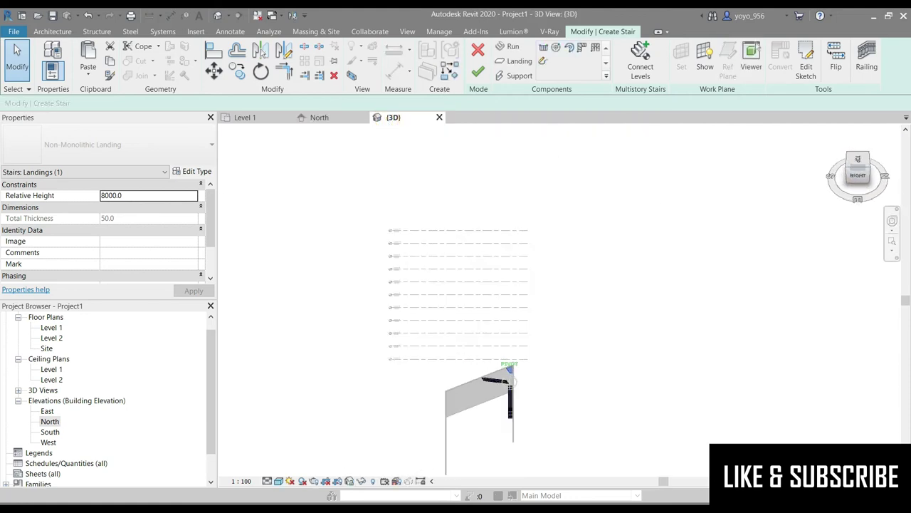
{"action": "scroll", "coordinate": [524, 409], "scroll_direction": "up", "scroll_amount": 2}
{"action": "scroll", "coordinate": [494, 344], "scroll_direction": "up", "scroll_amount": 2}
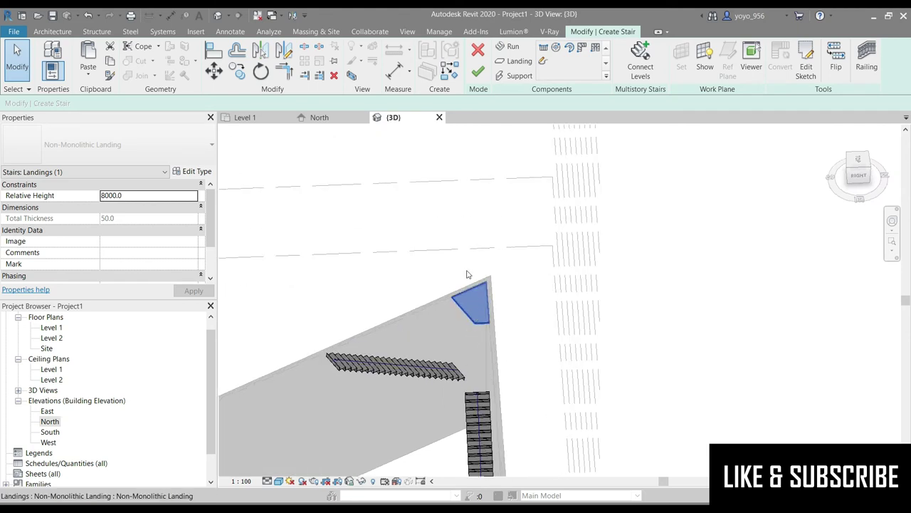
{"action": "scroll", "coordinate": [472, 368], "scroll_direction": "up", "scroll_amount": 1}
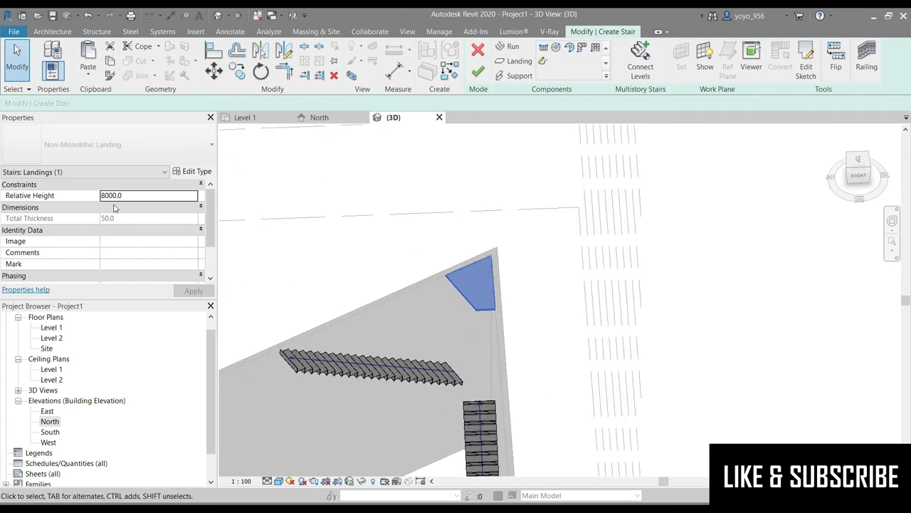
{"action": "left_click", "coordinate": [114, 206]}
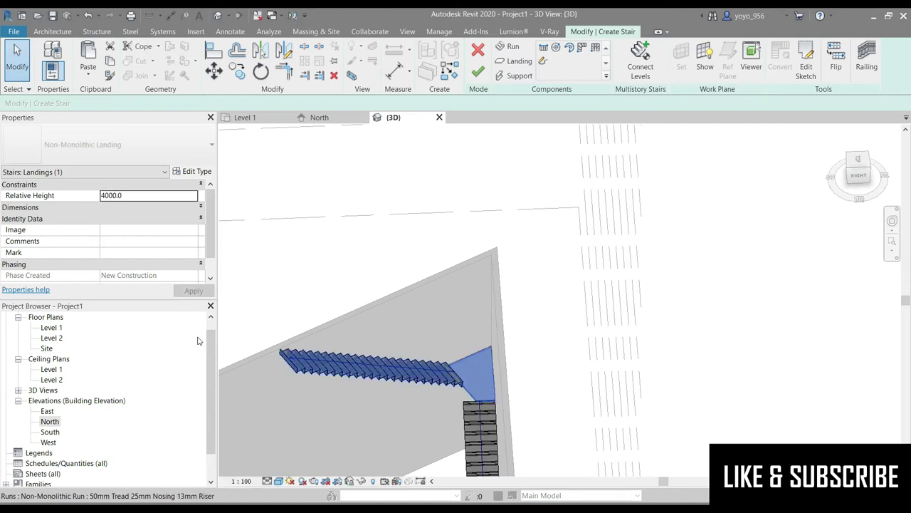
{"action": "left_click", "coordinate": [512, 149]}
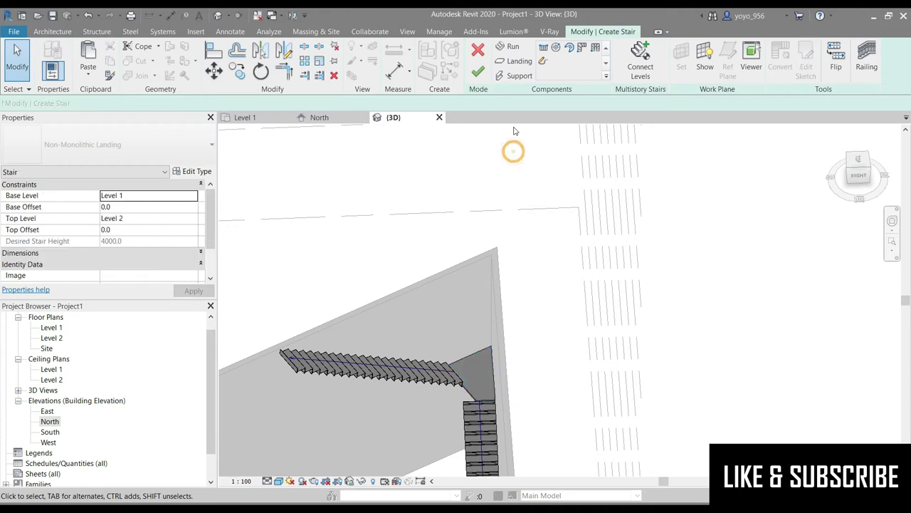
- Finish the stair edit and orbit the model to view it from above
{"action": "left_click", "coordinate": [478, 71]}
{"action": "middle_click_drag", "start_coordinate": [500, 318], "coordinate": [423, 412], "text": "shift"}
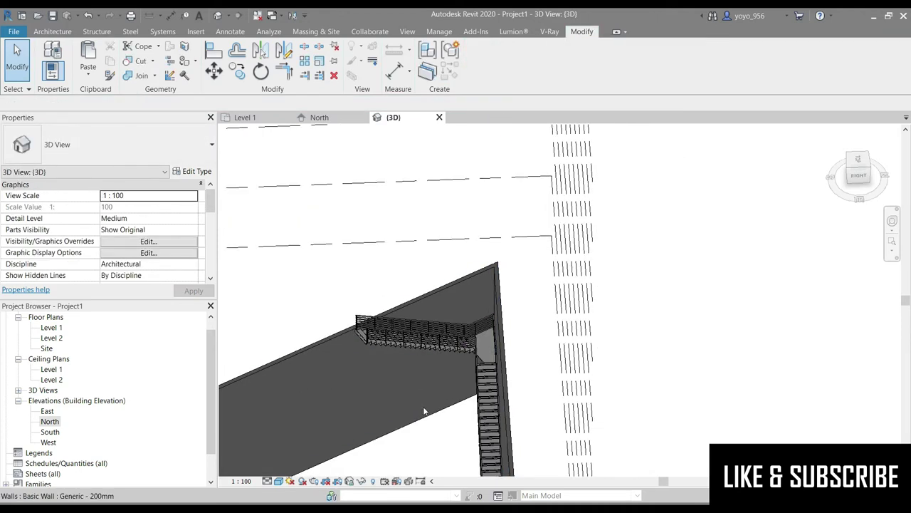
{"action": "mouse_move", "coordinate": [814, 154]}
{"action": "middle_mouse_down", "text": "shift"}
{"action": "mouse_move", "coordinate": [755, 185]}
{"action": "mouse_move", "coordinate": [490, 388]}
{"action": "middle_mouse_up", "text": "shift"}
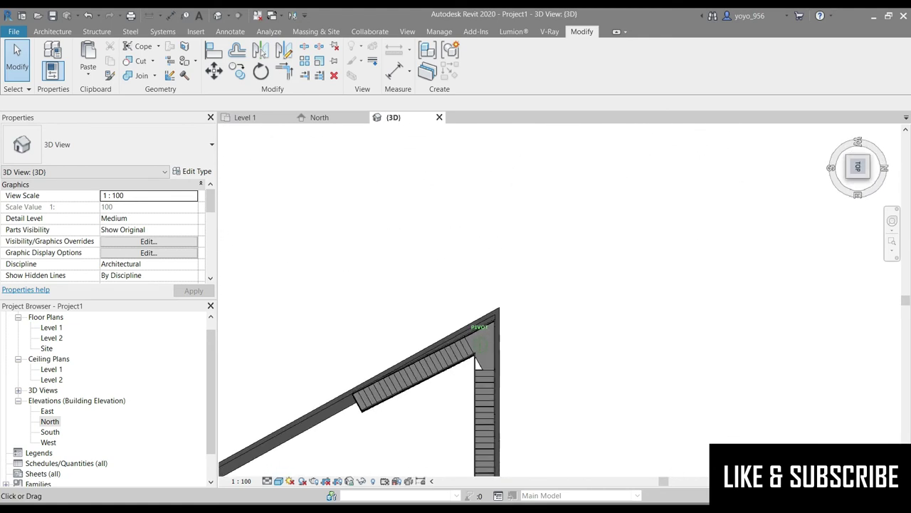
{"action": "scroll", "coordinate": [490, 388], "scroll_direction": "up", "scroll_amount": 2}
- Reopen the stair for editing and add an angled boundary segment to the landing
{"action": "left_click", "coordinate": [482, 361]}
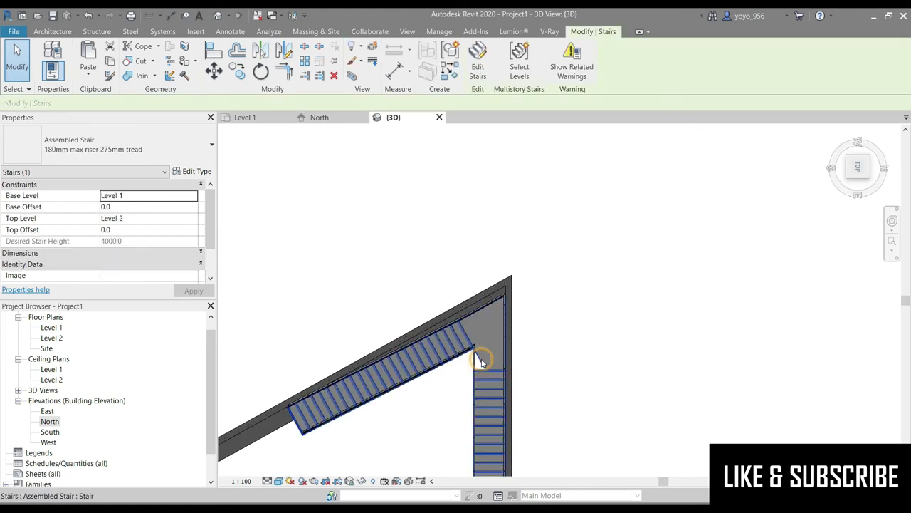
{"action": "left_click", "coordinate": [478, 72]}
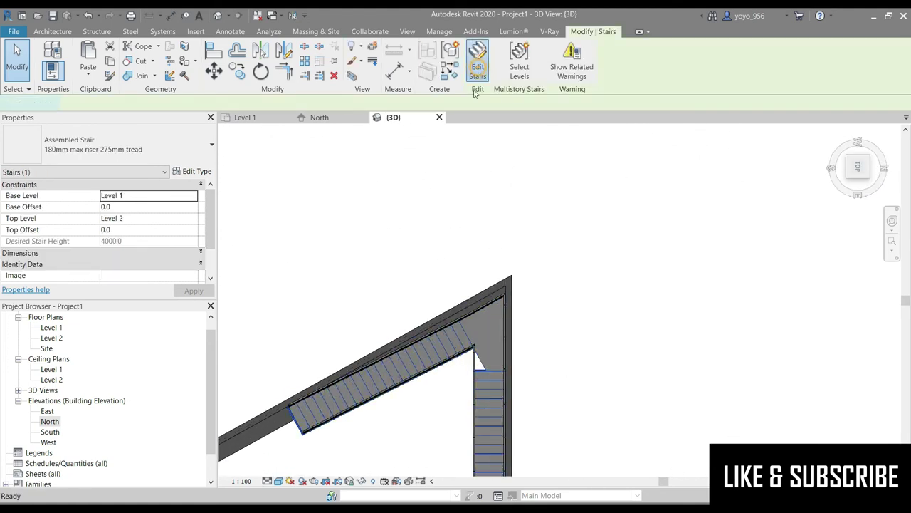
{"action": "left_click", "coordinate": [482, 360]}
{"action": "left_click", "coordinate": [541, 63]}
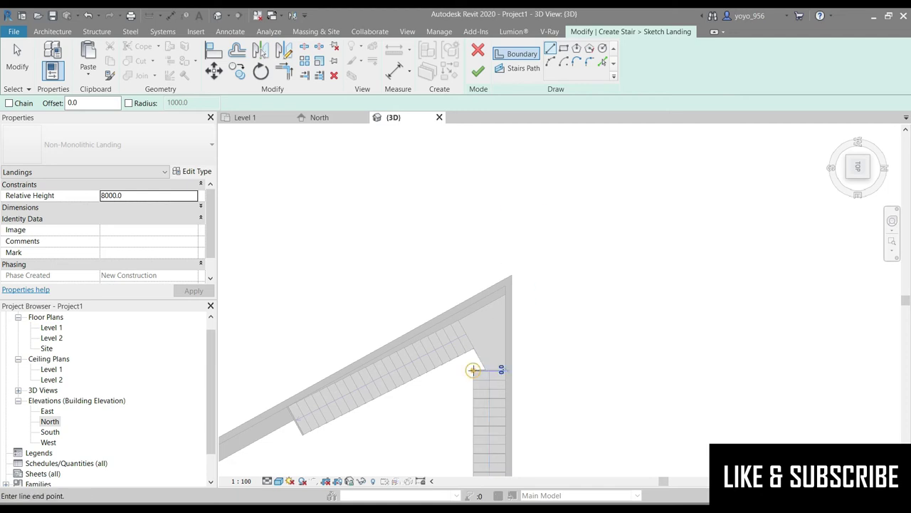
{"action": "left_click", "coordinate": [433, 360]}
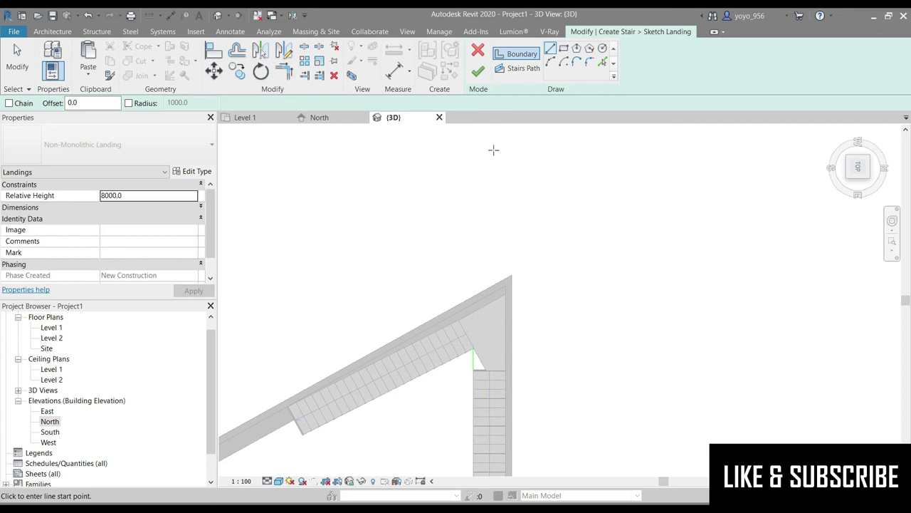
{"action": "left_click", "coordinate": [478, 71]}
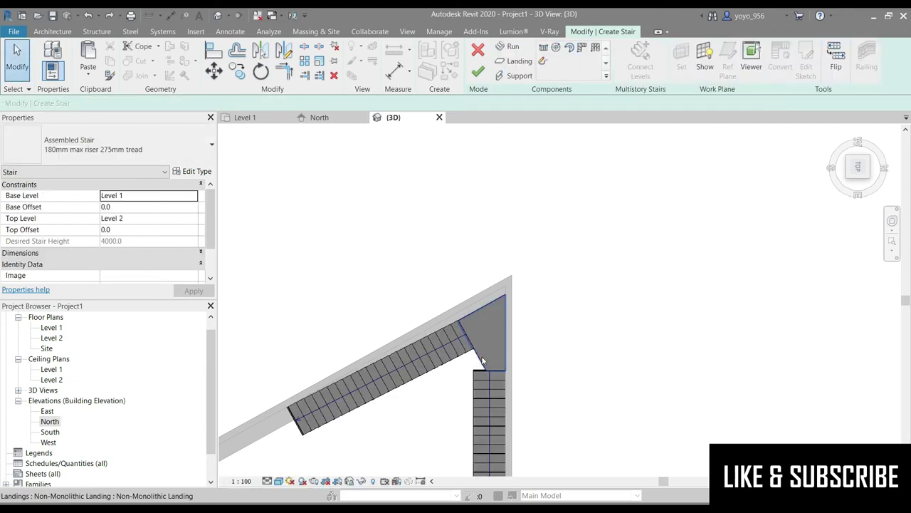
- Reshape the landing outline: corner-join the diagonal and bottom edges, then raise the bottom edge onto the run
{"action": "left_click", "coordinate": [482, 361]}
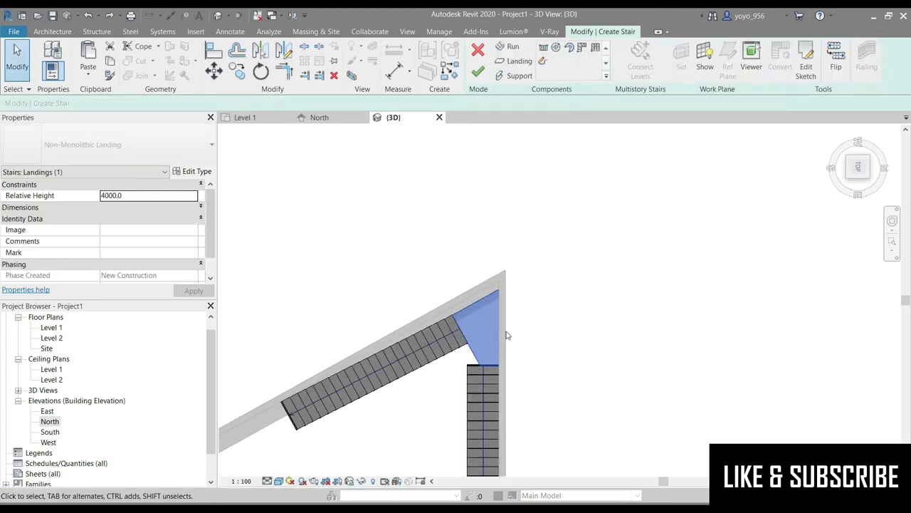
{"action": "scroll", "coordinate": [507, 335], "scroll_direction": "up", "scroll_amount": 1}
{"action": "scroll", "coordinate": [517, 348], "scroll_direction": "up", "scroll_amount": 1}
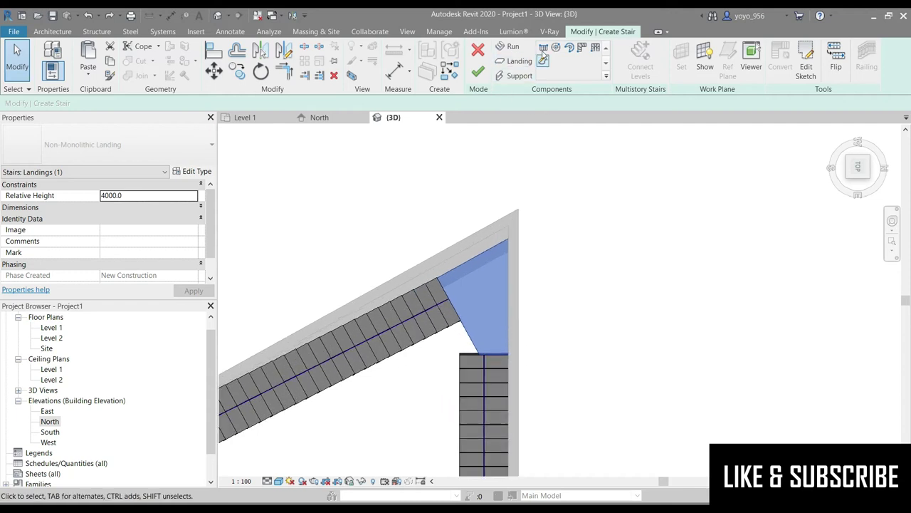
{"action": "double_click", "coordinate": [467, 330]}
{"action": "left_click", "coordinate": [459, 335]}
{"action": "mouse_move", "coordinate": [466, 343]}
{"action": "left_mouse_down"}
{"action": "mouse_move", "coordinate": [479, 367]}
{"action": "mouse_move", "coordinate": [460, 354]}
{"action": "left_mouse_up"}
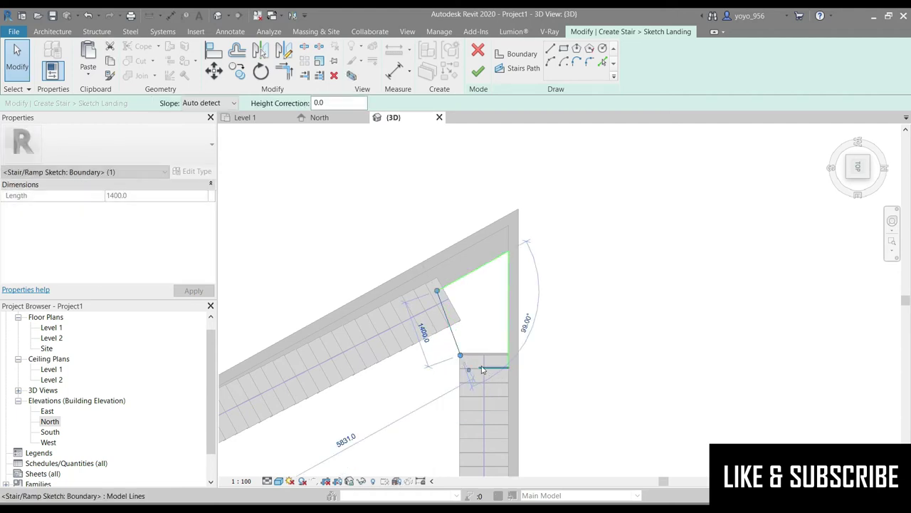
{"action": "left_click", "coordinate": [288, 75]}
{"action": "left_click", "coordinate": [452, 332]}
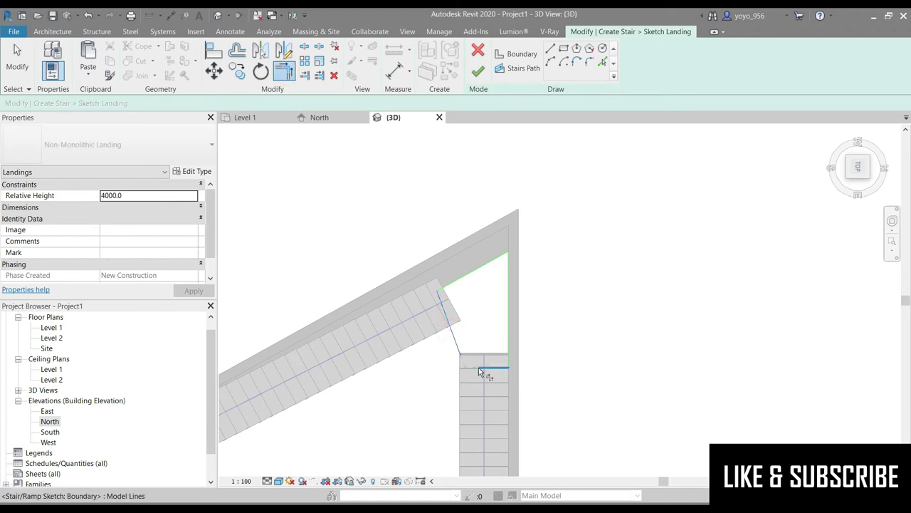
{"action": "left_click", "coordinate": [467, 368]}
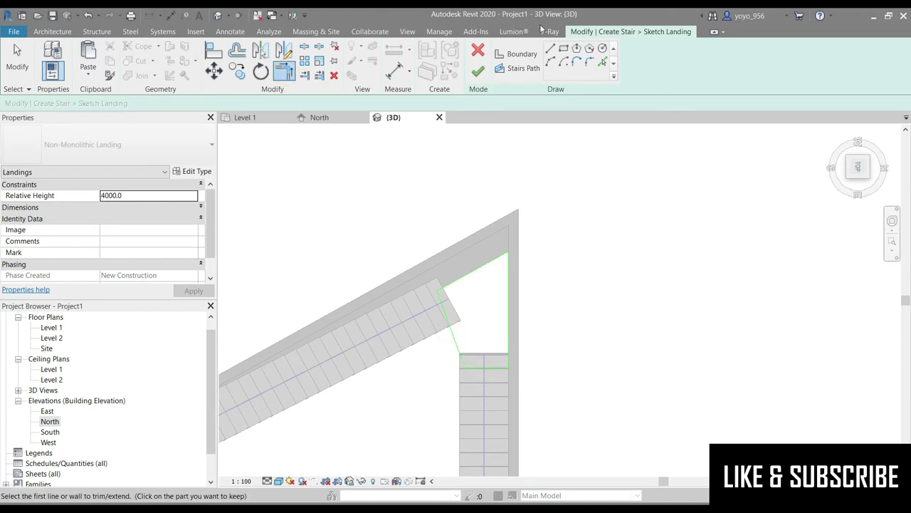
{"action": "key", "text": "Escape"}
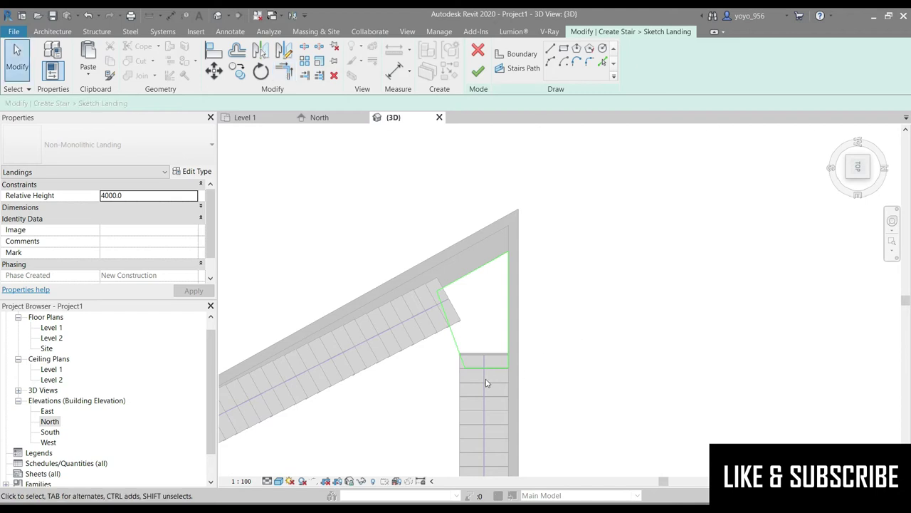
{"action": "left_click_drag", "start_coordinate": [477, 368], "coordinate": [477, 351]}
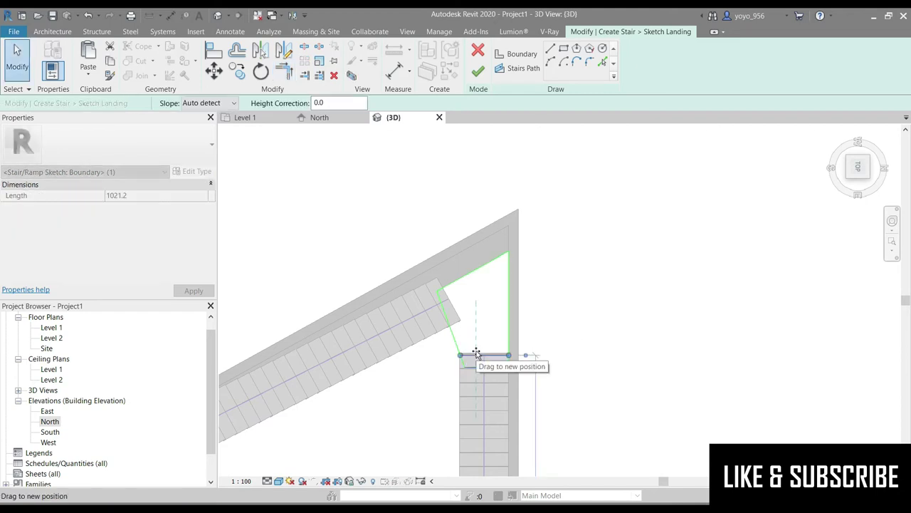
- Move the landing's bottom edge back down and finish the landing, accepting it despite the join error
{"action": "left_click", "coordinate": [477, 70]}
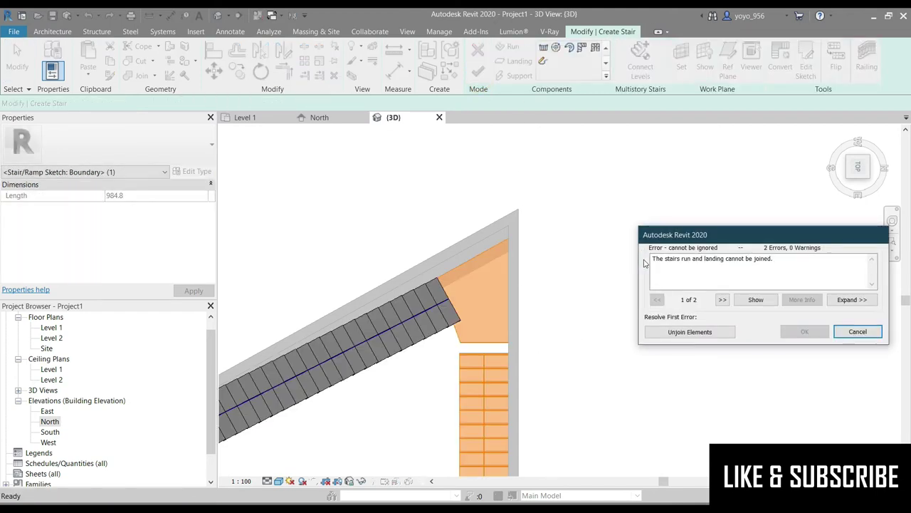
{"action": "left_click", "coordinate": [858, 331]}
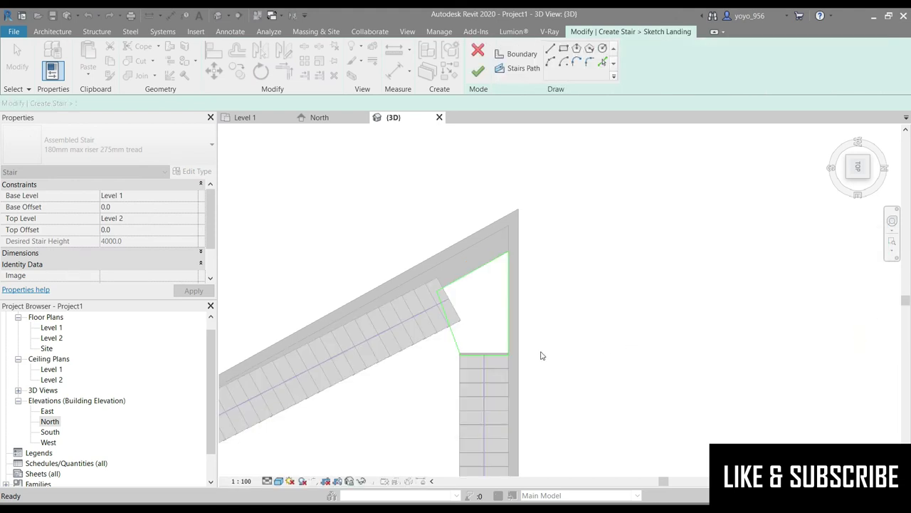
{"action": "mouse_move", "coordinate": [479, 359]}
{"action": "left_mouse_down"}
{"action": "mouse_move", "coordinate": [479, 370]}
{"action": "mouse_move", "coordinate": [460, 368]}
{"action": "left_mouse_up"}
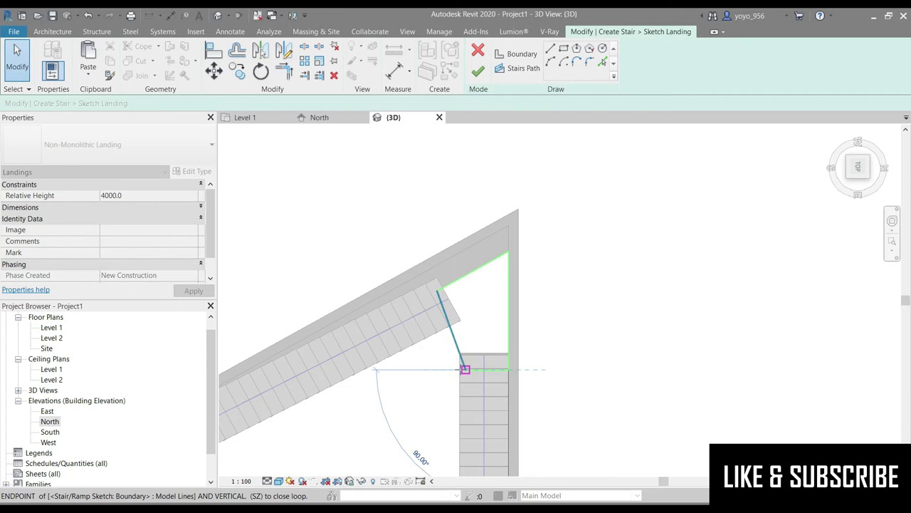
{"action": "left_click", "coordinate": [477, 71]}
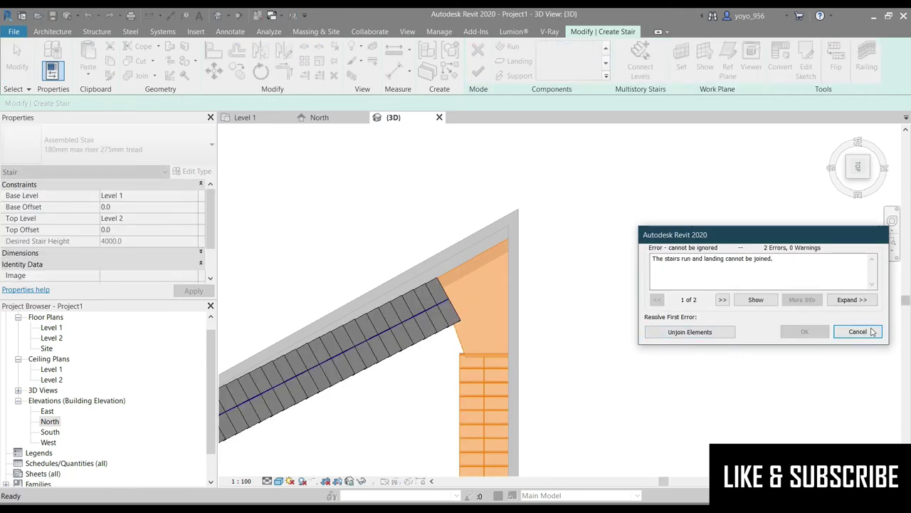
{"action": "left_click", "coordinate": [858, 331]}
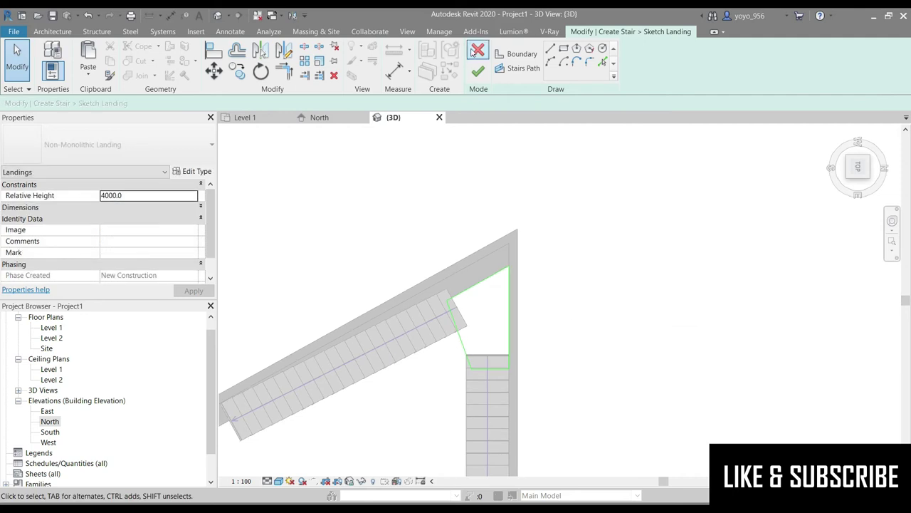
{"action": "left_click", "coordinate": [478, 70]}
{"action": "left_click", "coordinate": [669, 330]}
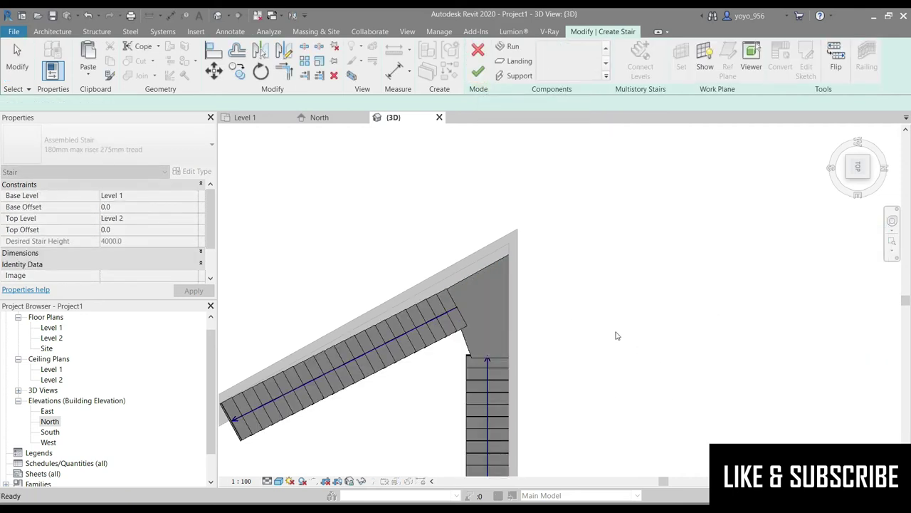
{"action": "mouse_move", "coordinate": [854, 148]}
{"action": "left_mouse_down"}
{"action": "mouse_move", "coordinate": [877, 180]}
{"action": "mouse_move", "coordinate": [773, 163]}
{"action": "left_mouse_up"}
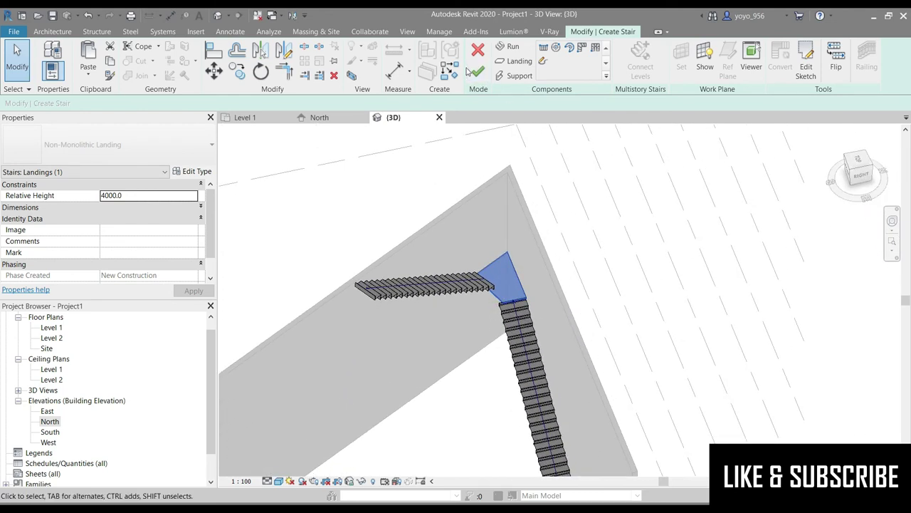
- Finish the stair edit, dismissing the disconnected components warning, and view it from above
{"action": "left_click", "coordinate": [477, 71]}
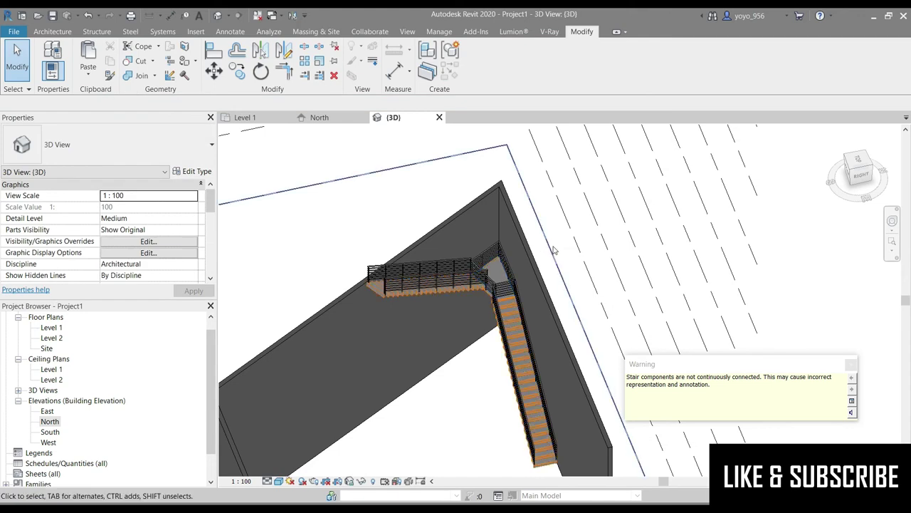
{"action": "left_click", "coordinate": [850, 366]}
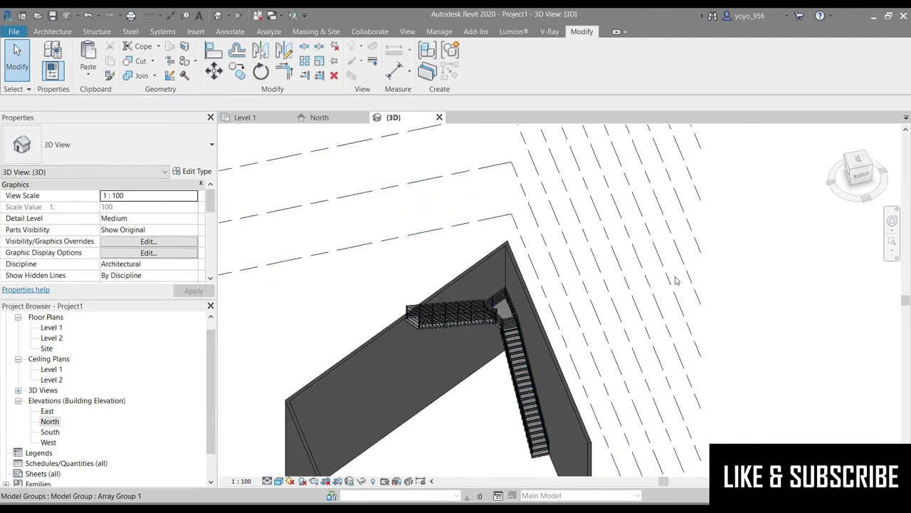
{"action": "mouse_move", "coordinate": [855, 178]}
{"action": "left_mouse_down"}
{"action": "mouse_move", "coordinate": [866, 205]}
{"action": "mouse_move", "coordinate": [594, 427]}
{"action": "left_mouse_up"}
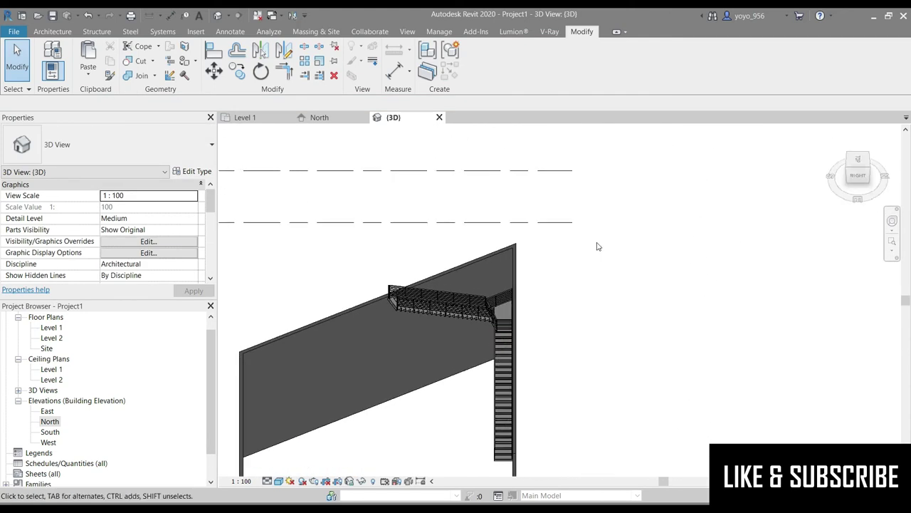
{"action": "scroll", "coordinate": [627, 395], "scroll_direction": "up", "scroll_amount": 2}
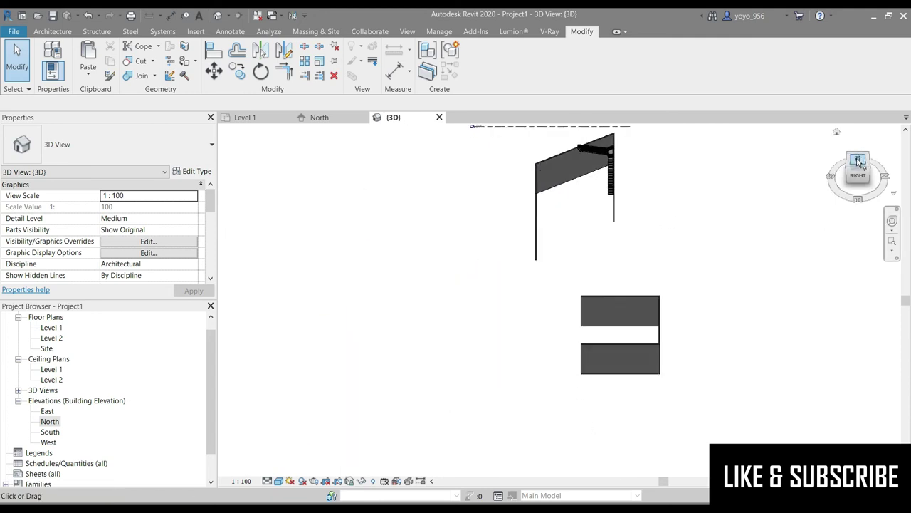
- In the Level 1 plan, drag the rectangle's right wall left to narrow the room
{"action": "left_click", "coordinate": [271, 119]}
{"action": "scroll", "coordinate": [269, 250], "scroll_direction": "down", "scroll_amount": 2}
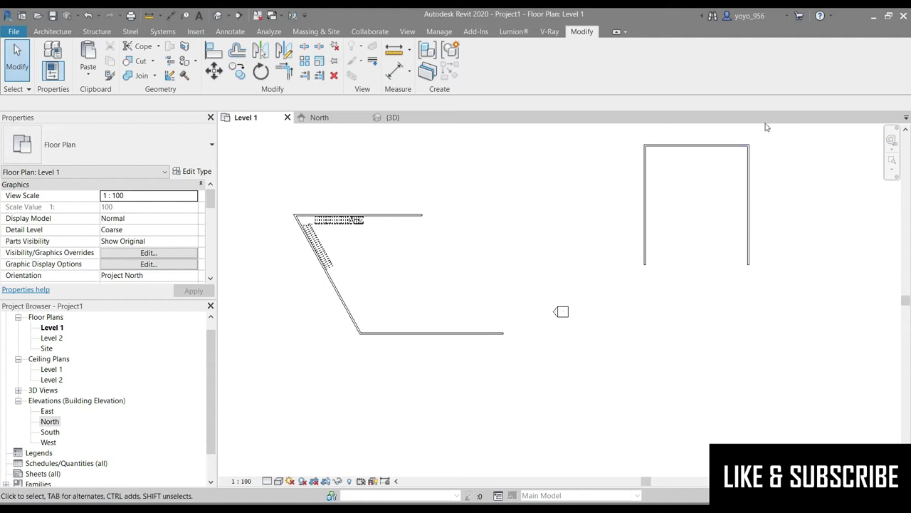
{"action": "scroll", "coordinate": [767, 127], "scroll_direction": "up", "scroll_amount": 1}
{"action": "left_click_drag", "start_coordinate": [743, 167], "coordinate": [655, 168]}
{"action": "scroll", "coordinate": [620, 142], "scroll_direction": "up", "scroll_amount": 3}
{"action": "left_click_drag", "start_coordinate": [698, 209], "coordinate": [681, 208]}
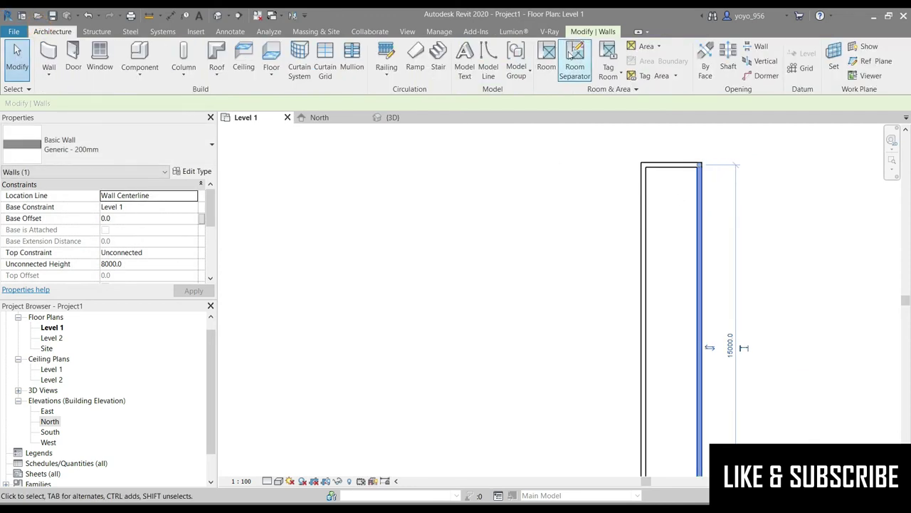
- Draw a two-run switchback stair inside the room with location line Exterior Support: Left
{"action": "left_click", "coordinate": [438, 57]}
{"action": "scroll", "coordinate": [594, 210], "scroll_direction": "up", "scroll_amount": 2}
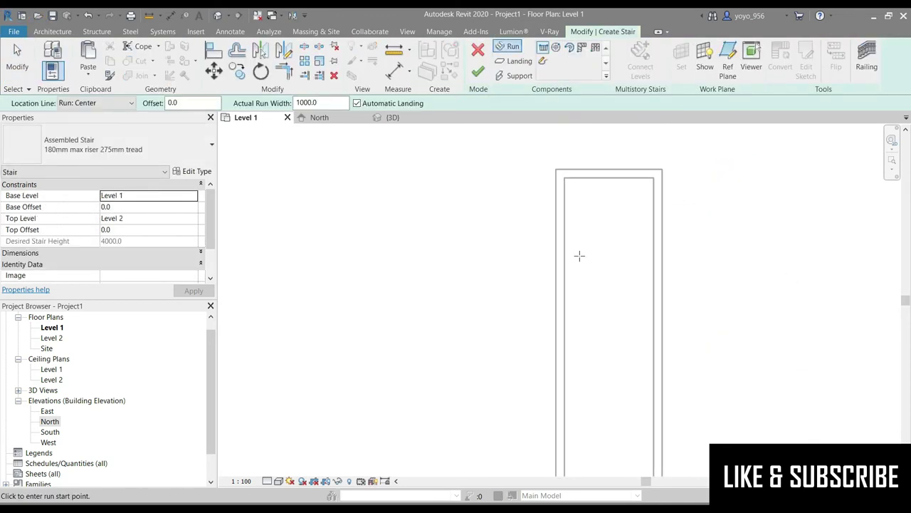
{"action": "left_click", "coordinate": [104, 104]}
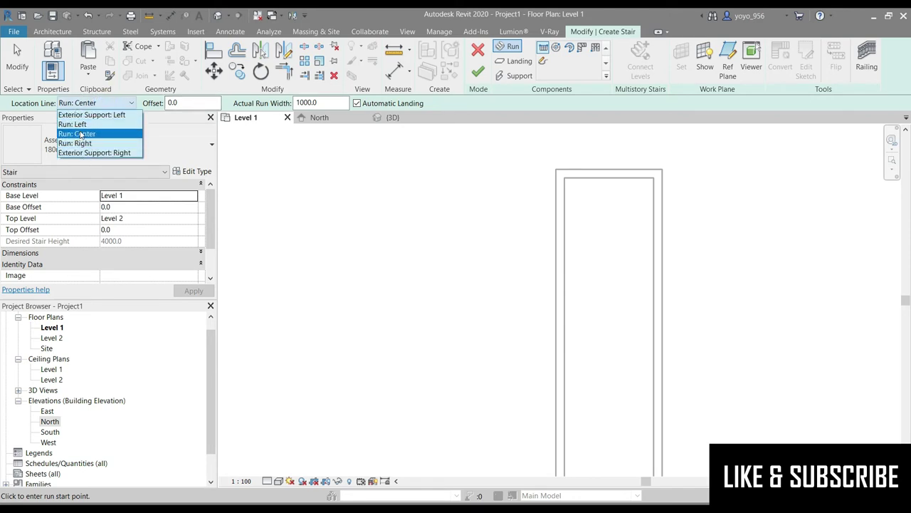
{"action": "left_click", "coordinate": [82, 115]}
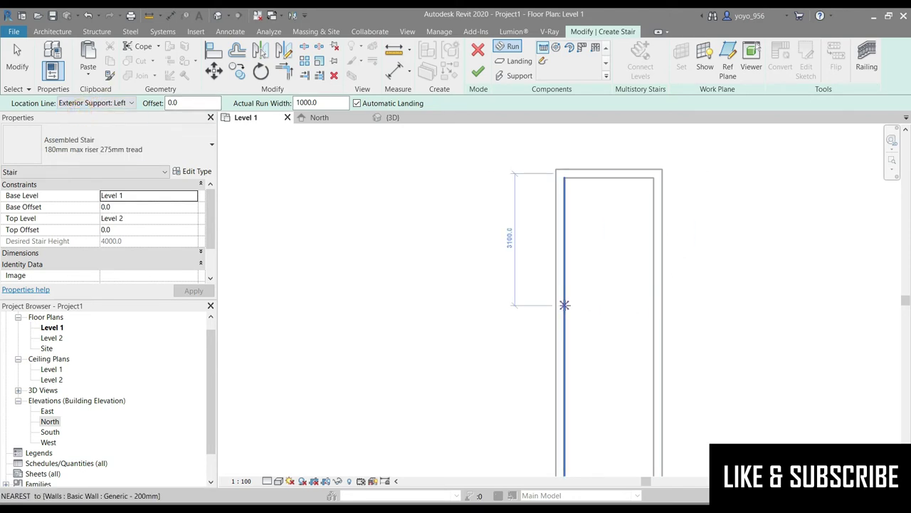
{"action": "left_click", "coordinate": [565, 306]}
{"action": "left_click", "coordinate": [565, 212]}
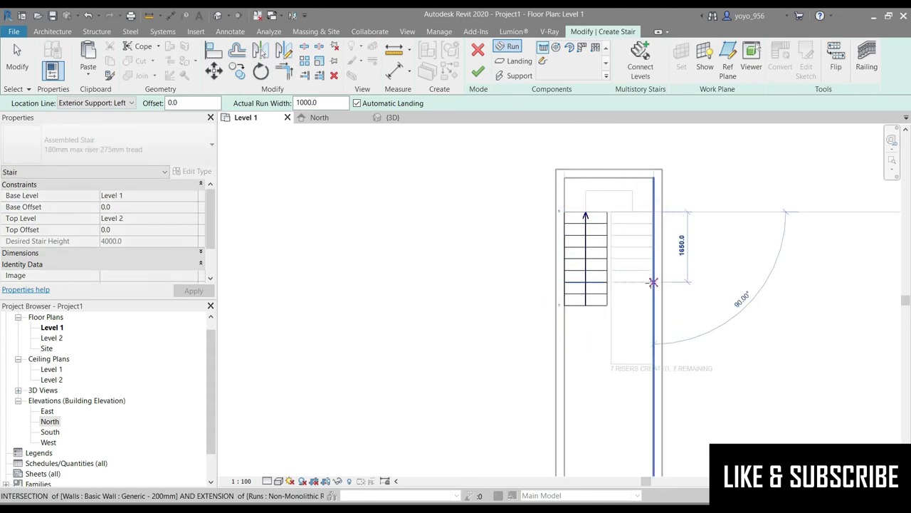
{"action": "left_click", "coordinate": [653, 306]}
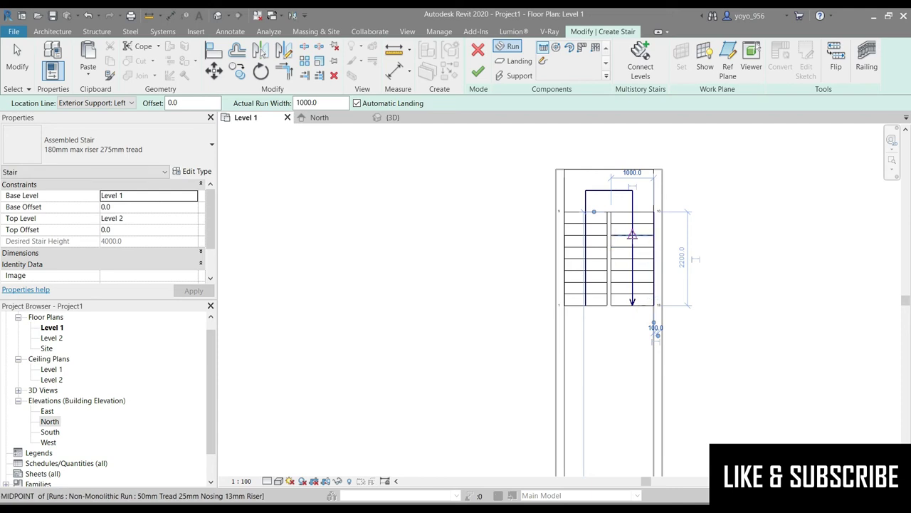
{"action": "key", "text": "Escape"}
- Shorten the landing to 800 deep and view the new stair in 3D
{"action": "left_click", "coordinate": [597, 191]}
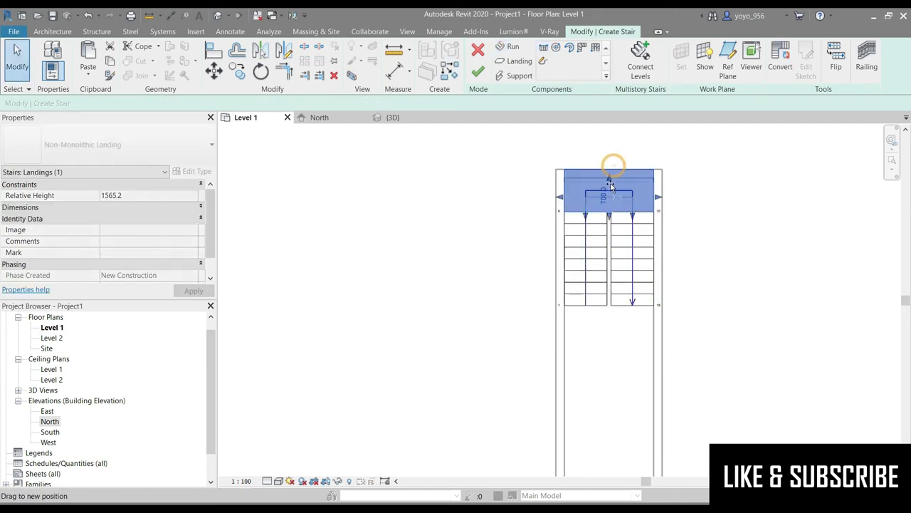
{"action": "left_click_drag", "start_coordinate": [609, 184], "coordinate": [610, 190]}
{"action": "scroll", "coordinate": [723, 370], "scroll_direction": "down", "scroll_amount": 1}
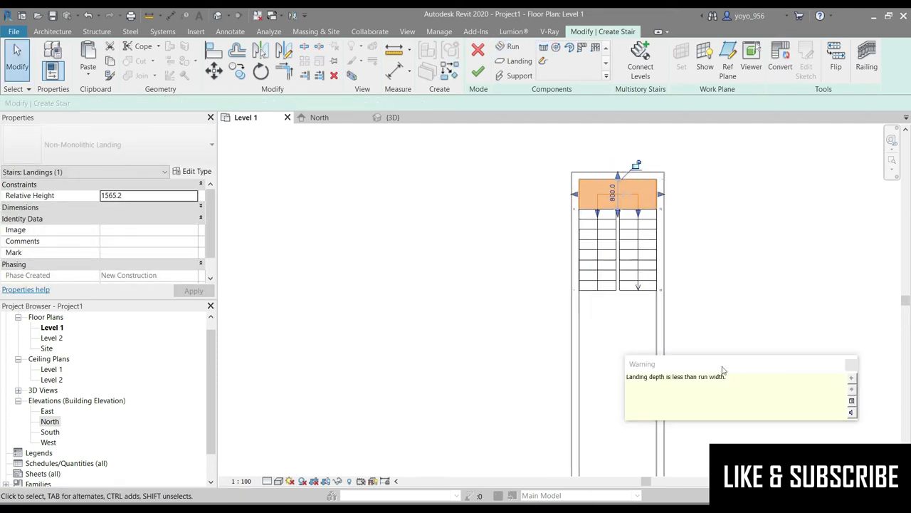
{"action": "left_click", "coordinate": [775, 263]}
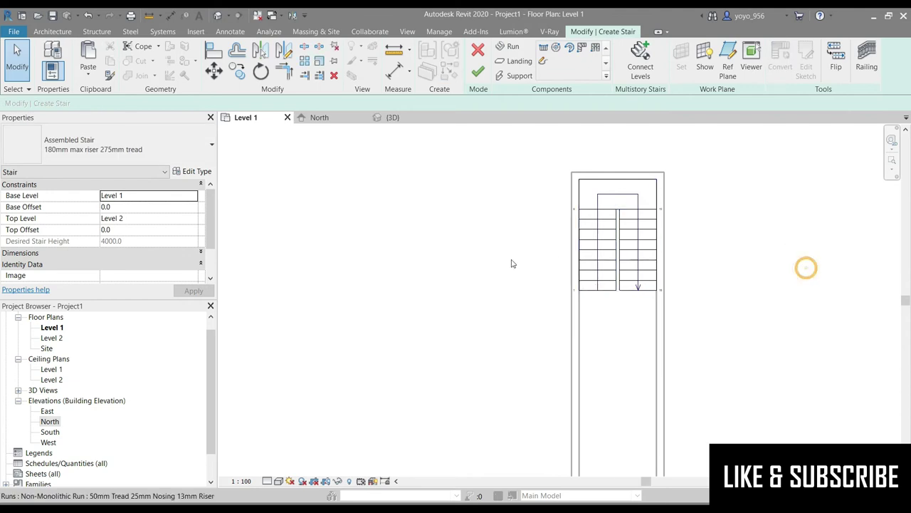
{"action": "scroll", "coordinate": [738, 200], "scroll_direction": "down", "scroll_amount": 1}
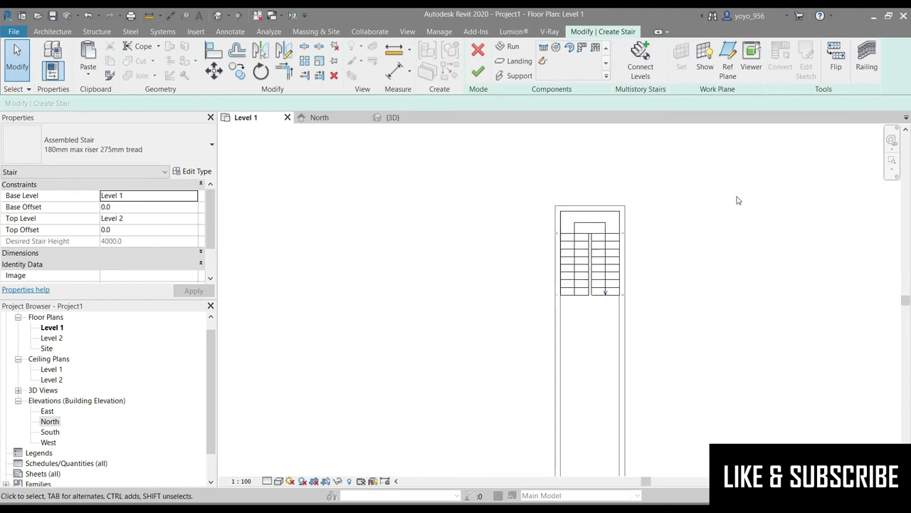
{"action": "left_click", "coordinate": [393, 120]}
{"action": "left_click_drag", "start_coordinate": [861, 171], "coordinate": [851, 178]}
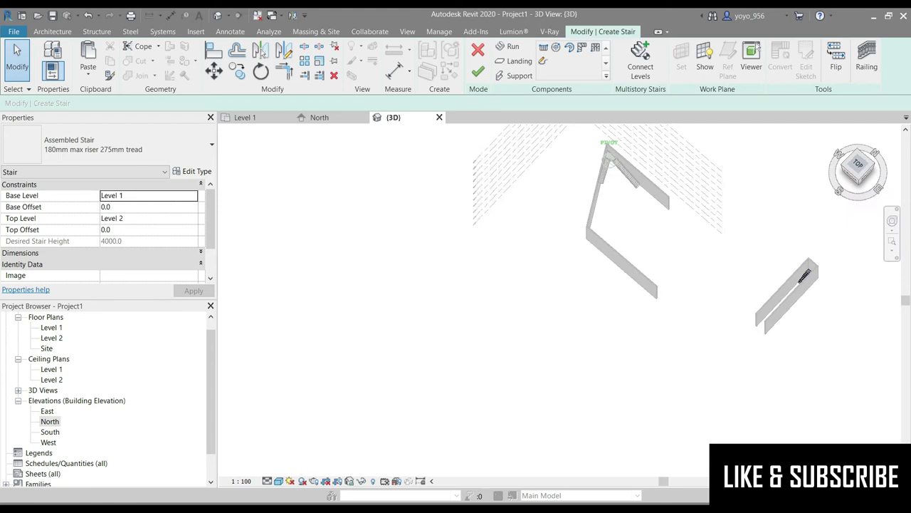
{"action": "middle_click_drag", "start_coordinate": [573, 214], "coordinate": [573, 311], "text": "shift"}
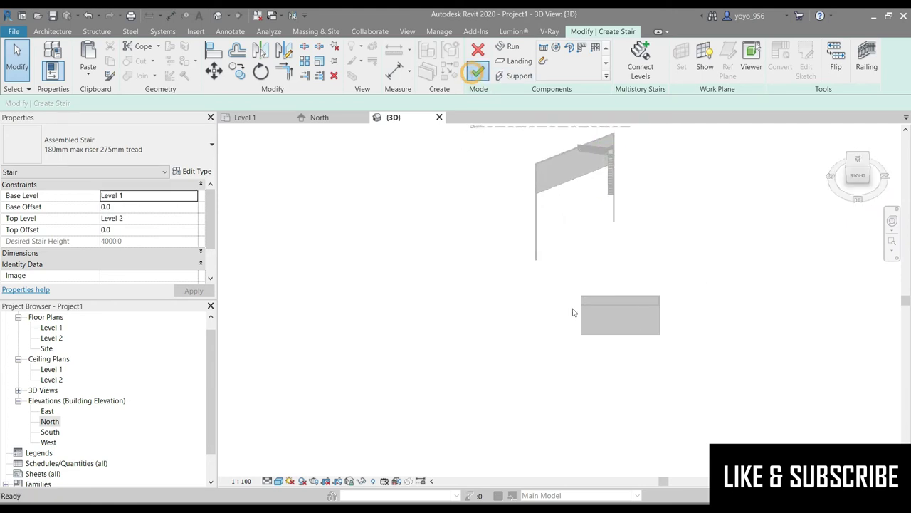
- Filter the selection to only the room's walls and set their Top Constraint to Up to level: Level 2
{"action": "left_click_drag", "start_coordinate": [762, 215], "coordinate": [536, 364]}
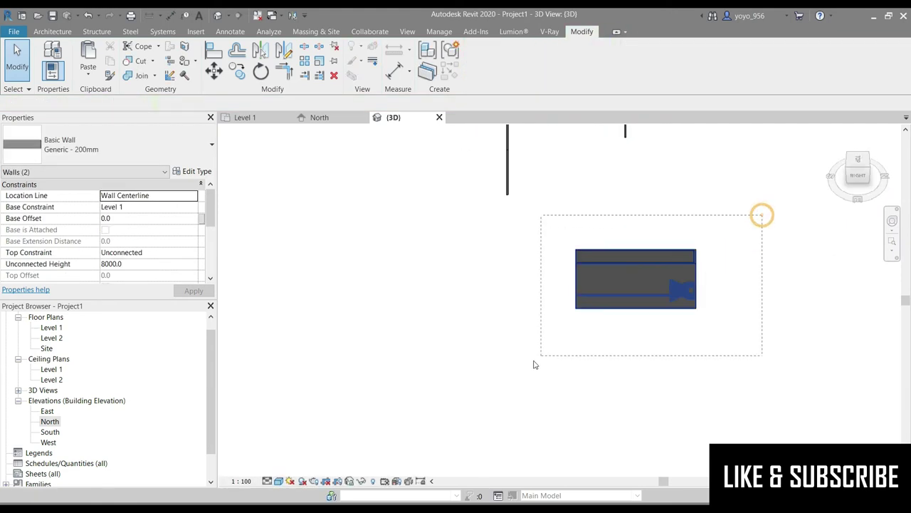
{"action": "left_click", "coordinate": [529, 76]}
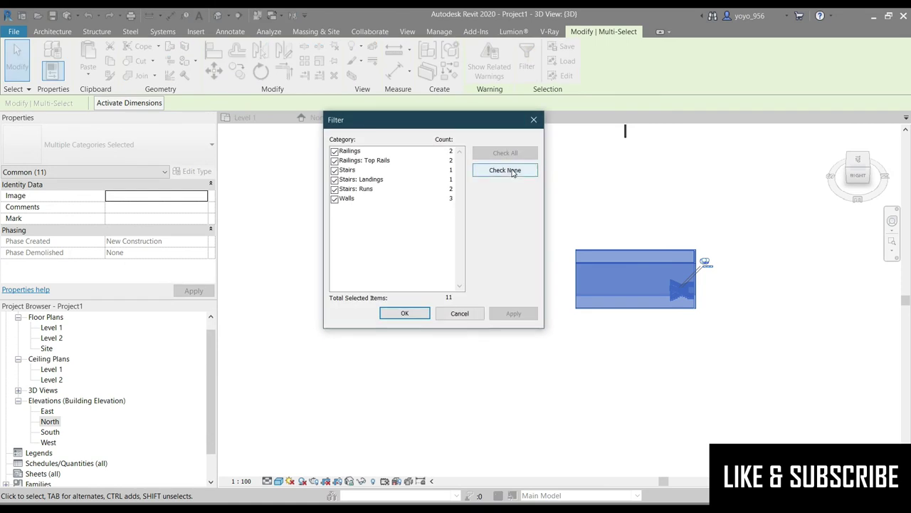
{"action": "left_click", "coordinate": [512, 171]}
{"action": "left_click", "coordinate": [335, 199]}
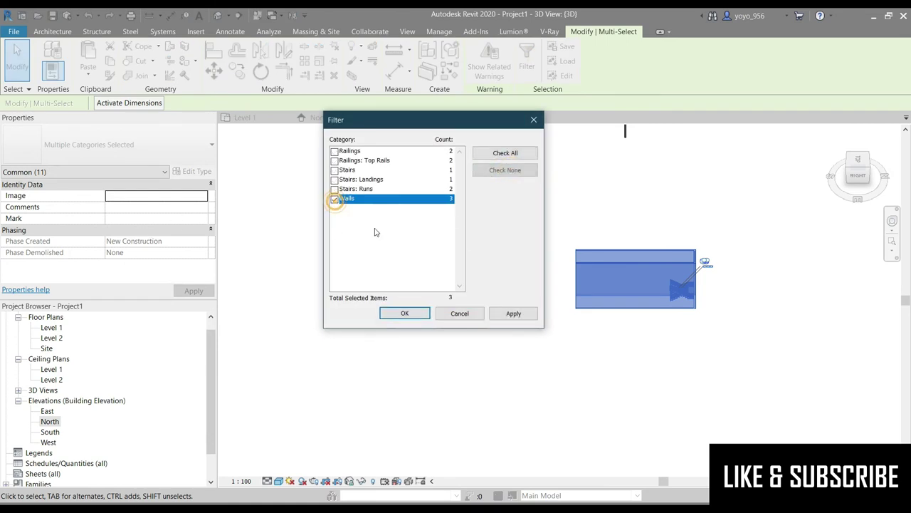
{"action": "left_click", "coordinate": [404, 313]}
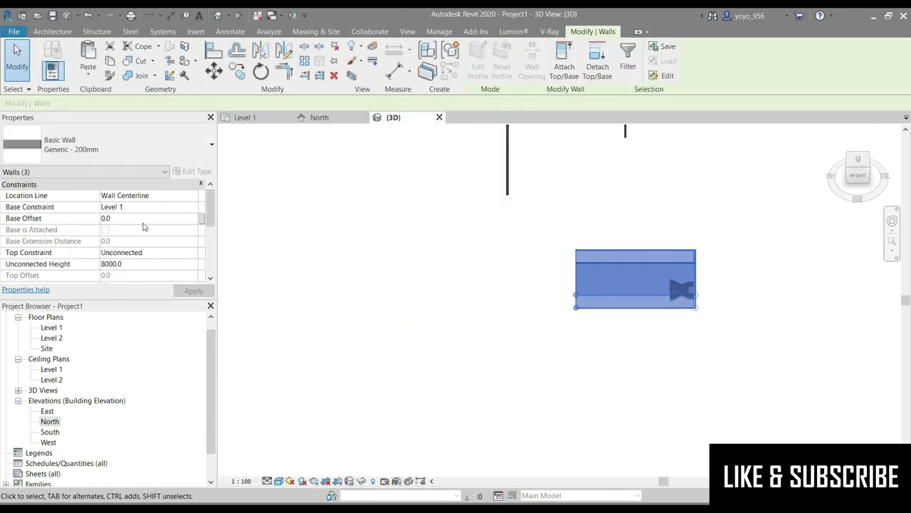
{"action": "left_click", "coordinate": [193, 254]}
{"action": "left_click", "coordinate": [135, 281]}
{"action": "left_click", "coordinate": [208, 291]}
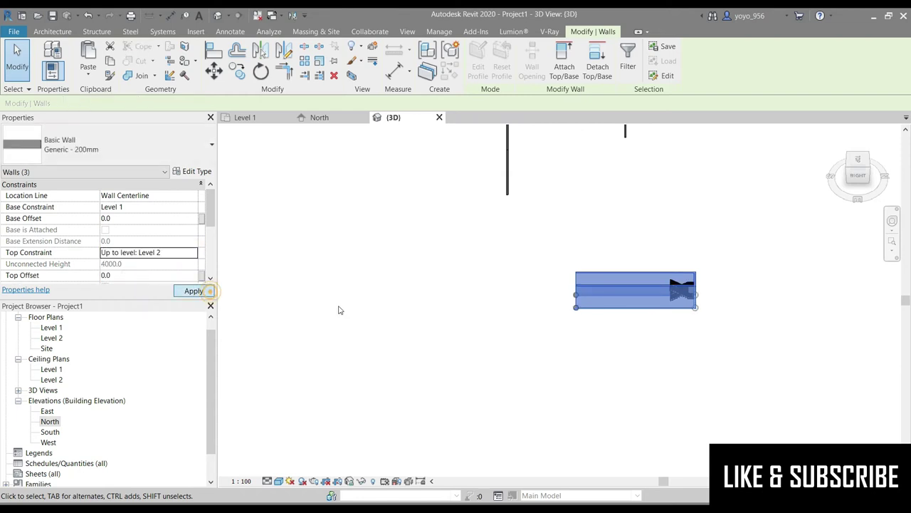
{"action": "left_click", "coordinate": [729, 301]}
{"action": "mouse_move", "coordinate": [753, 230]}
{"action": "middle_mouse_down", "text": "shift"}
{"action": "mouse_move", "coordinate": [891, 191]}
{"action": "mouse_move", "coordinate": [492, 259]}
{"action": "middle_mouse_up", "text": "shift"}
- Orbit and zoom the 3D view to look over the stair enclosure from a high oblique angle
{"action": "left_click", "coordinate": [878, 187]}
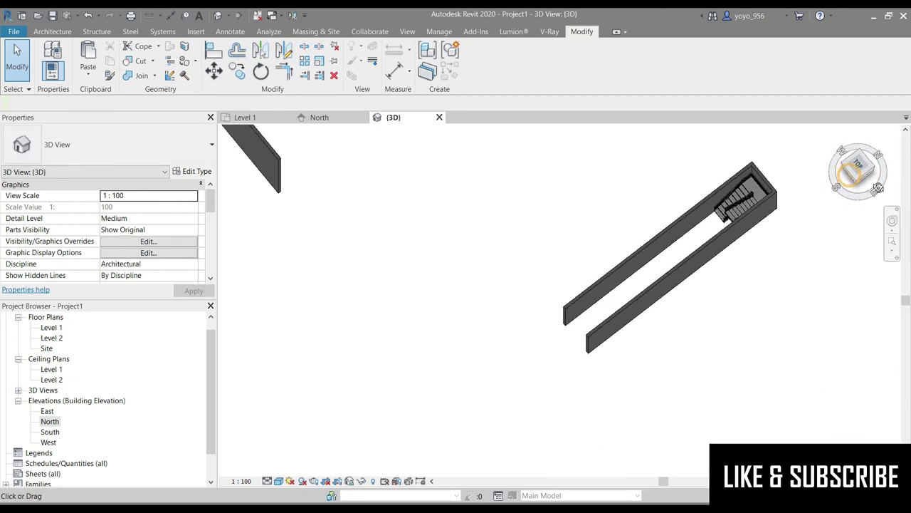
{"action": "scroll", "coordinate": [740, 147], "scroll_direction": "up", "scroll_amount": 3}
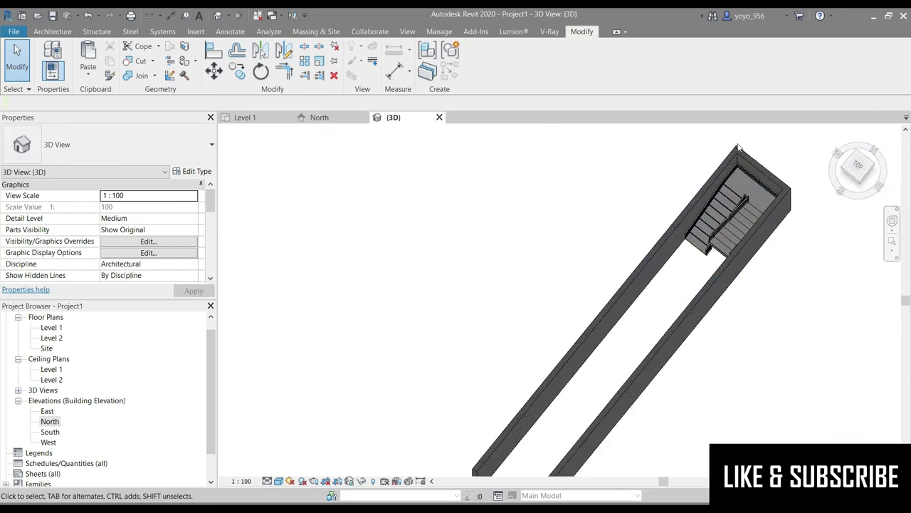
{"action": "scroll", "coordinate": [702, 225], "scroll_direction": "up", "scroll_amount": 2}
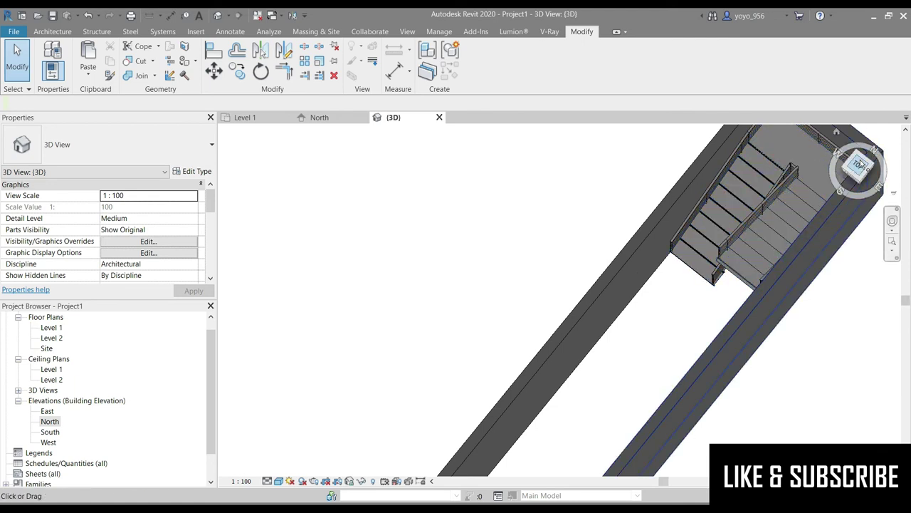
{"action": "middle_click_drag", "start_coordinate": [734, 198], "coordinate": [860, 143], "text": "shift"}
{"action": "scroll", "coordinate": [411, 439], "scroll_direction": "down", "scroll_amount": 3}
{"action": "scroll", "coordinate": [411, 439], "scroll_direction": "down", "scroll_amount": 3}
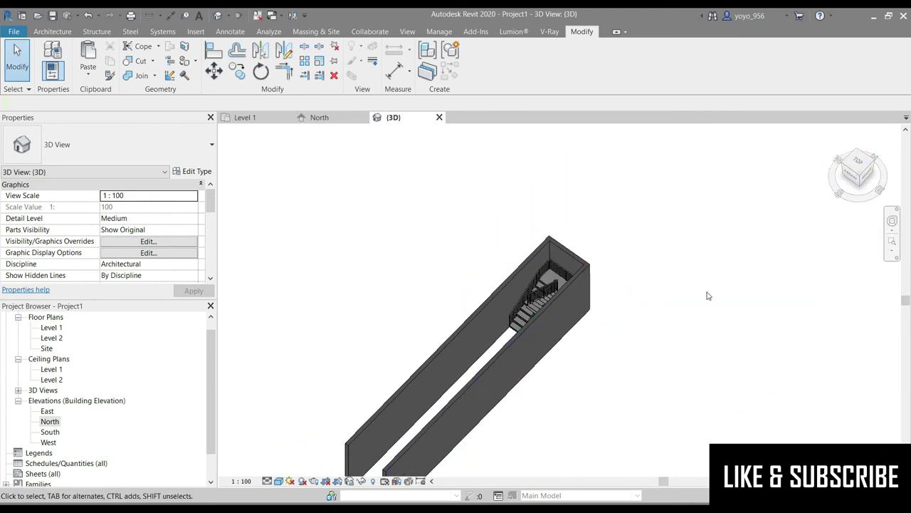
{"action": "scroll", "coordinate": [406, 294], "scroll_direction": "down", "scroll_amount": 2}
{"action": "scroll", "coordinate": [819, 399], "scroll_direction": "down", "scroll_amount": 2}
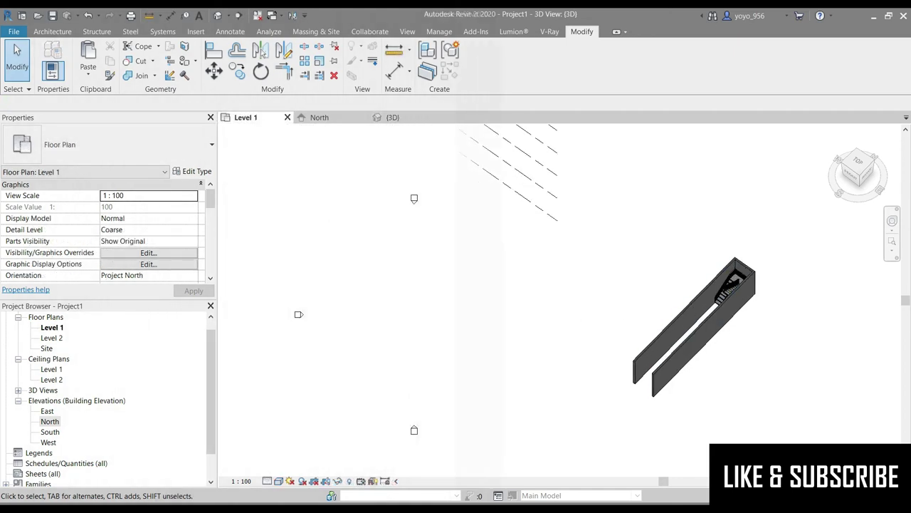
{"action": "scroll", "coordinate": [370, 240], "scroll_direction": "up", "scroll_amount": 2}
{"action": "scroll", "coordinate": [370, 240], "scroll_direction": "up", "scroll_amount": 1}
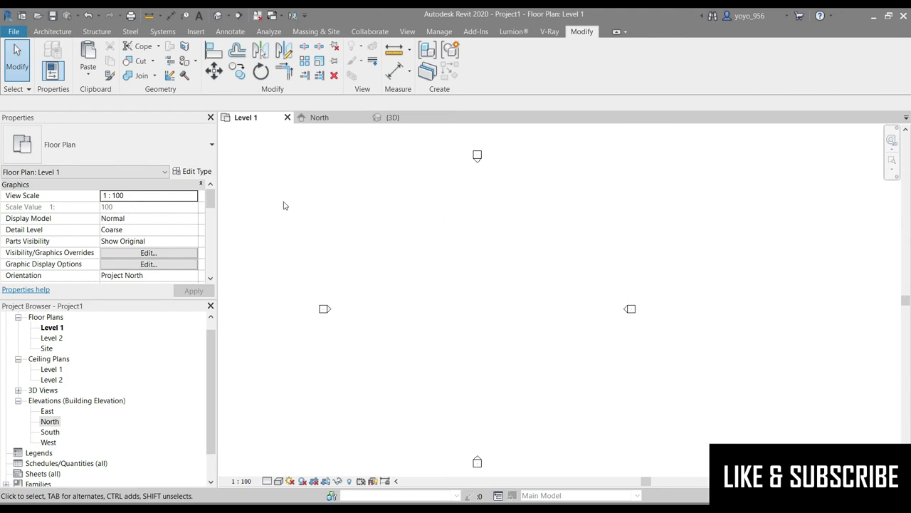
- Draw an 8000 × 7000 model-line rectangle on the Level 1 plan
{"action": "left_click", "coordinate": [66, 32]}
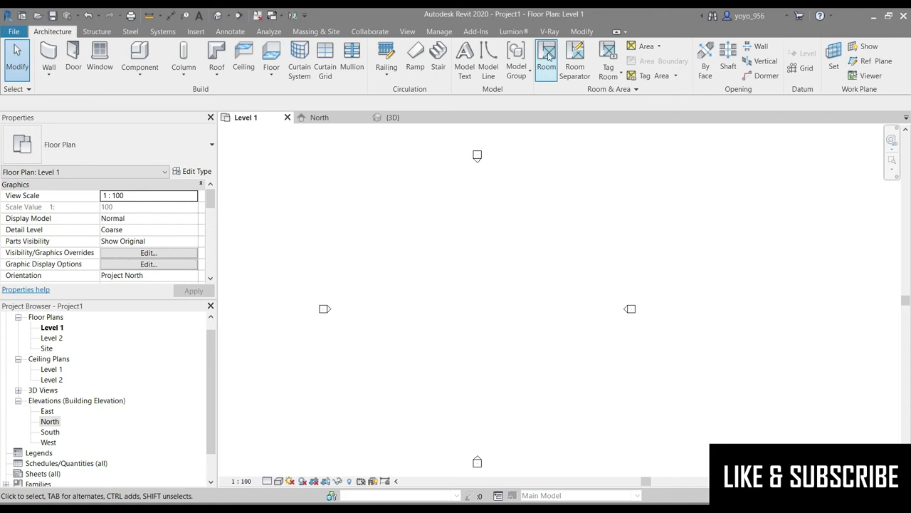
{"action": "left_click", "coordinate": [488, 61]}
{"action": "left_click", "coordinate": [486, 48]}
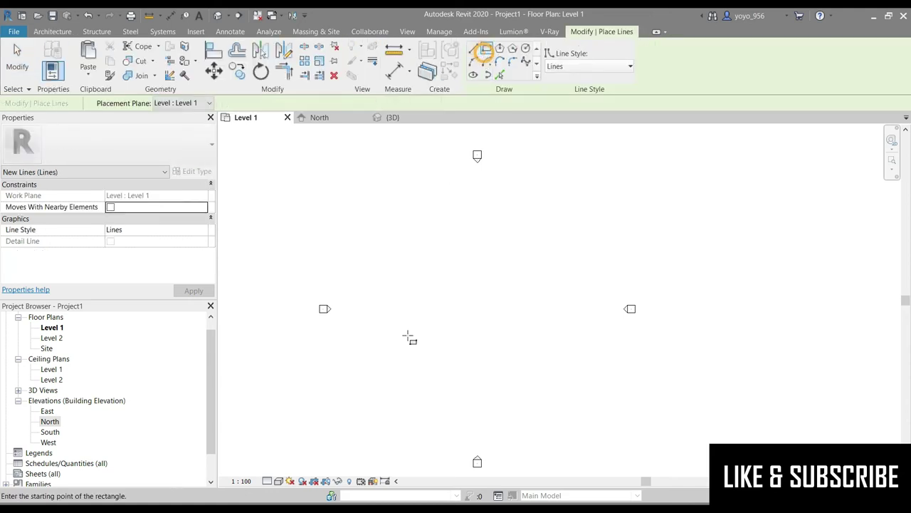
{"action": "left_click", "coordinate": [416, 320]}
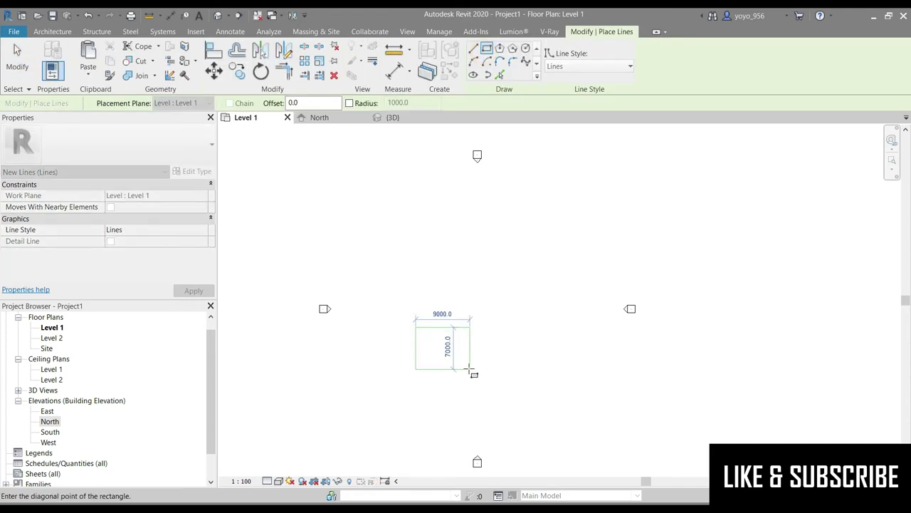
{"action": "left_click", "coordinate": [463, 369]}
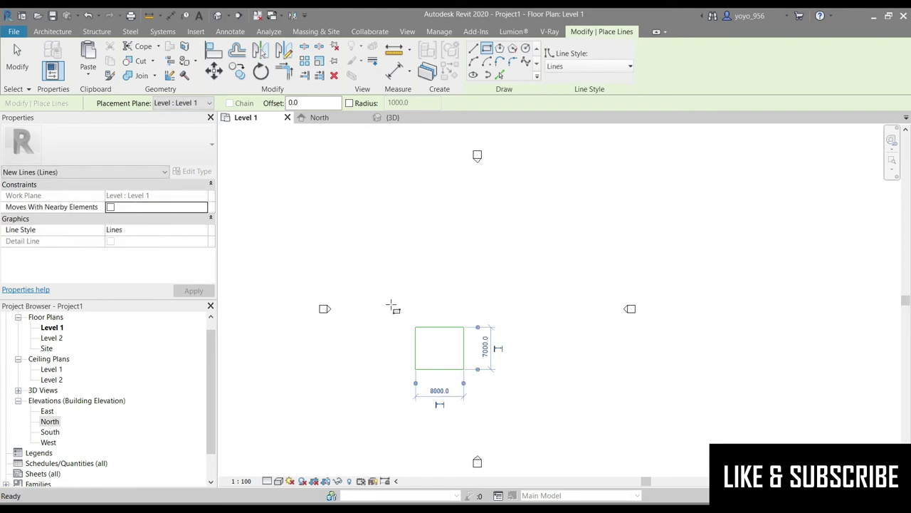
{"action": "key", "text": "Escape"}
- Paste two copies of the rectangle, each placed further up and to the right
{"action": "left_click_drag", "start_coordinate": [479, 316], "coordinate": [398, 394]}
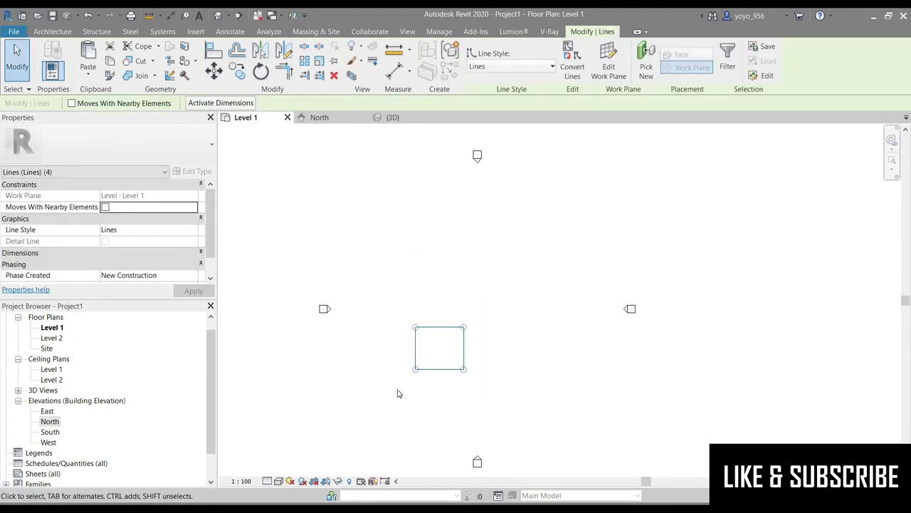
{"action": "key", "text": "ctrl+v"}
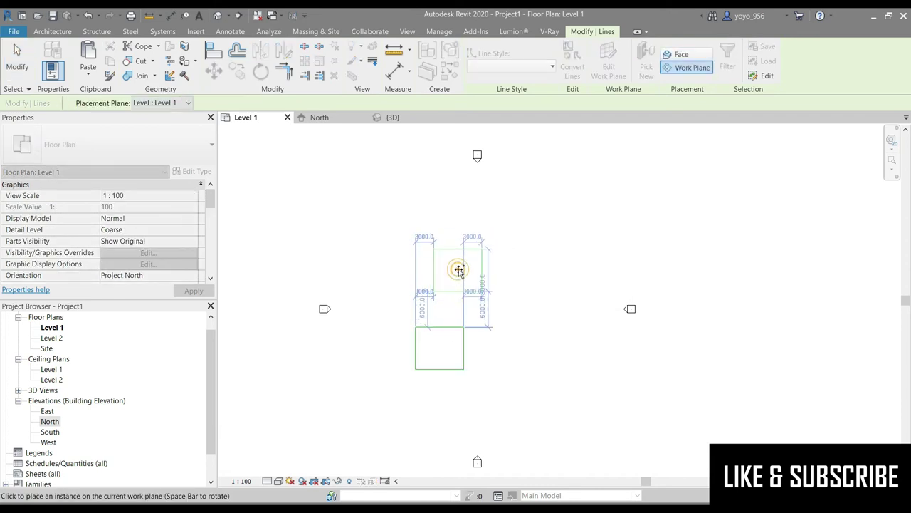
{"action": "left_click", "coordinate": [460, 270]}
{"action": "key", "text": "ctrl+v"}
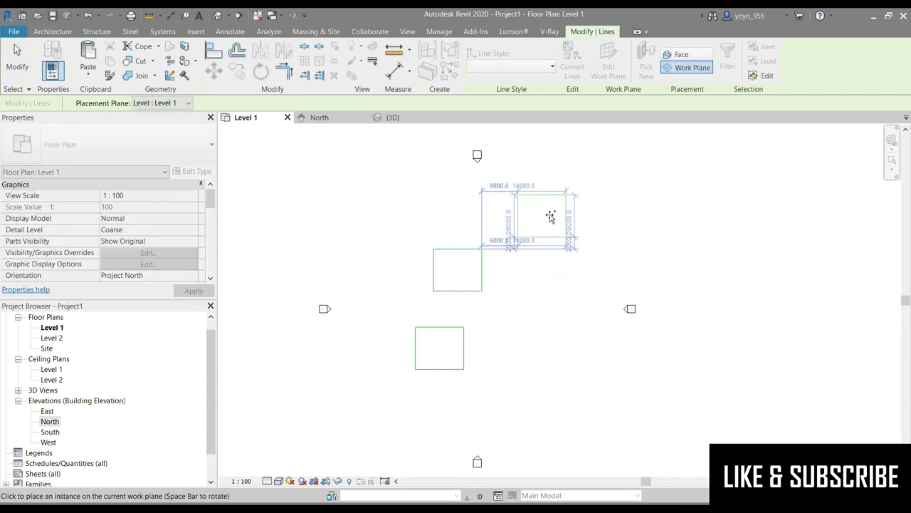
{"action": "left_click", "coordinate": [547, 212]}
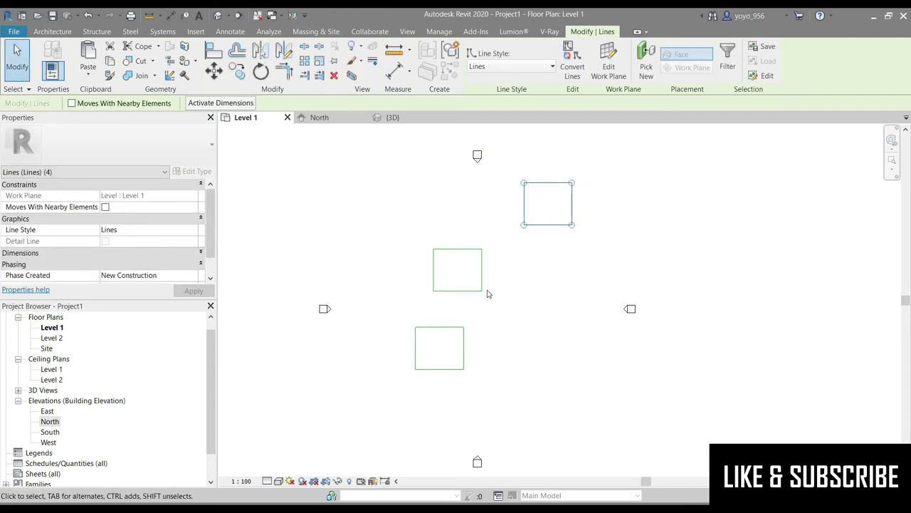
- Rotate the middle rectangle so it sits tilted
{"action": "left_click_drag", "start_coordinate": [495, 230], "coordinate": [420, 304]}
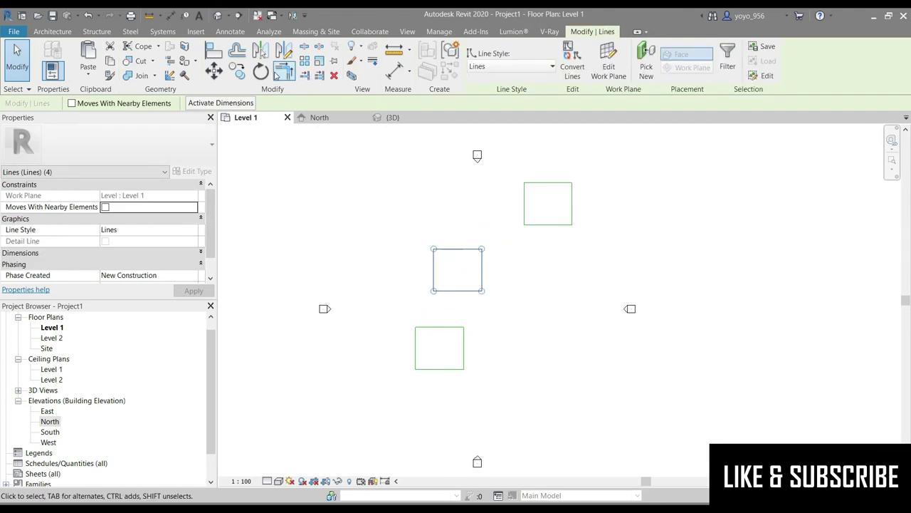
{"action": "left_click", "coordinate": [261, 72]}
{"action": "left_click", "coordinate": [484, 294]}
{"action": "left_click", "coordinate": [468, 309]}
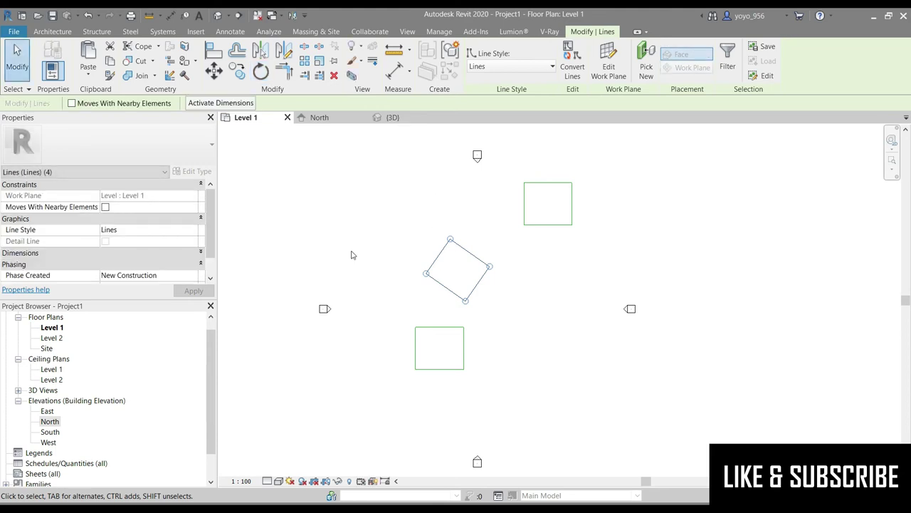
{"action": "left_click", "coordinate": [262, 148]}
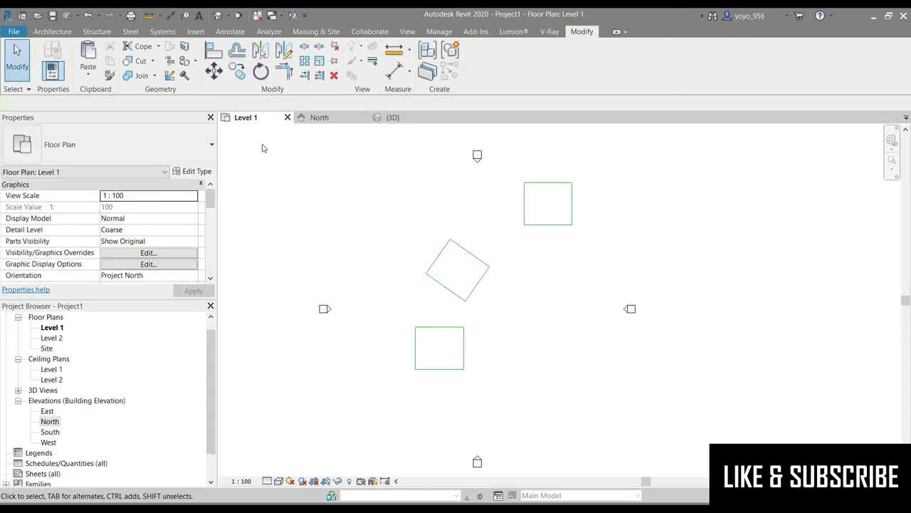
- Draw a horizontal model line dividing the lower rectangle across its width
{"action": "left_click", "coordinate": [52, 31]}
{"action": "left_click", "coordinate": [489, 58]}
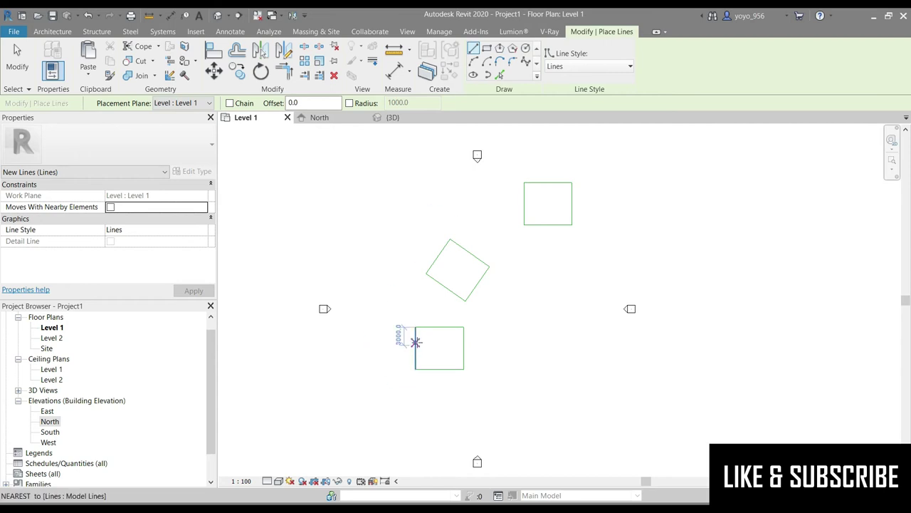
{"action": "left_click", "coordinate": [416, 338]}
{"action": "left_click", "coordinate": [464, 338]}
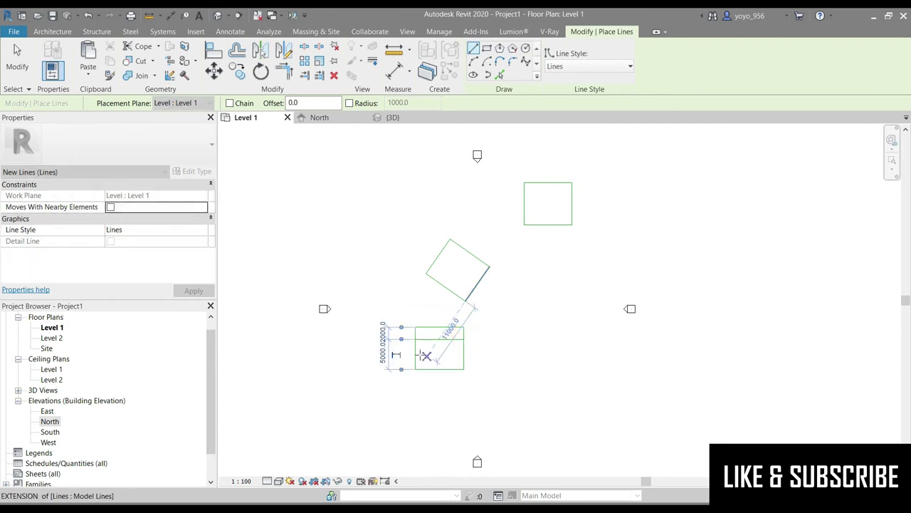
{"action": "key", "text": "Escape"}
{"action": "key", "text": "Escape"}
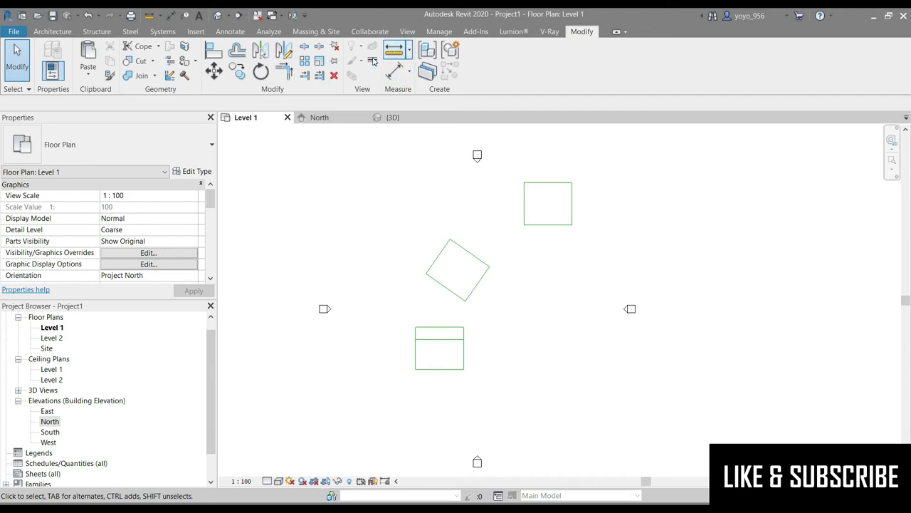
{"action": "left_click", "coordinate": [52, 31]}
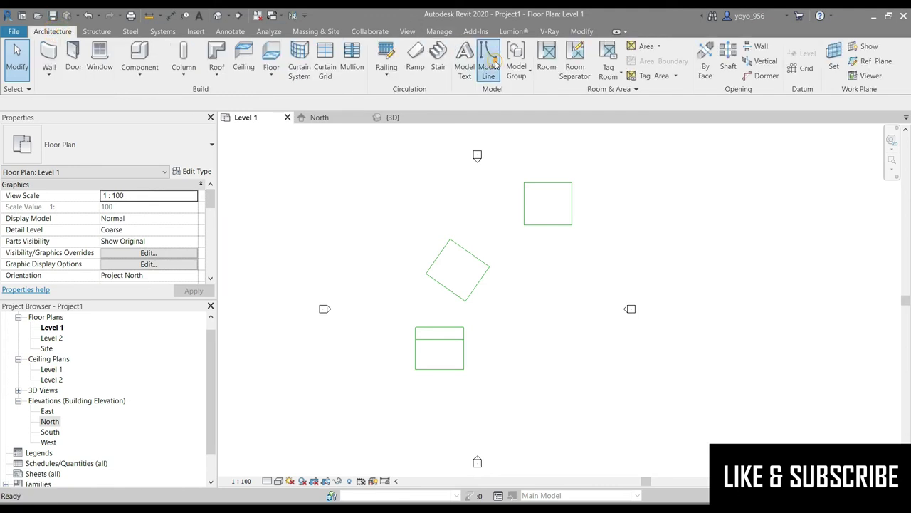
- Draw divider model lines across the lower rectangle and the tilted rectangle
{"action": "left_click", "coordinate": [478, 59]}
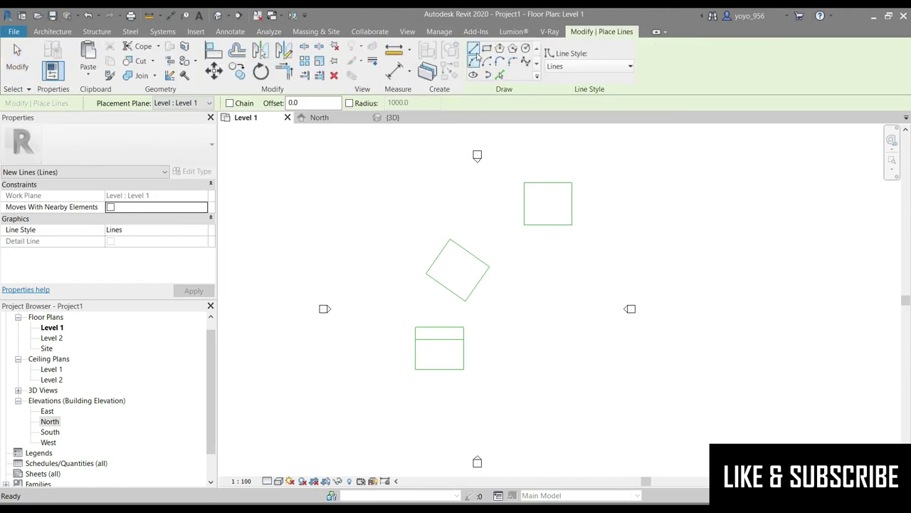
{"action": "left_click", "coordinate": [416, 356]}
{"action": "left_click", "coordinate": [463, 357]}
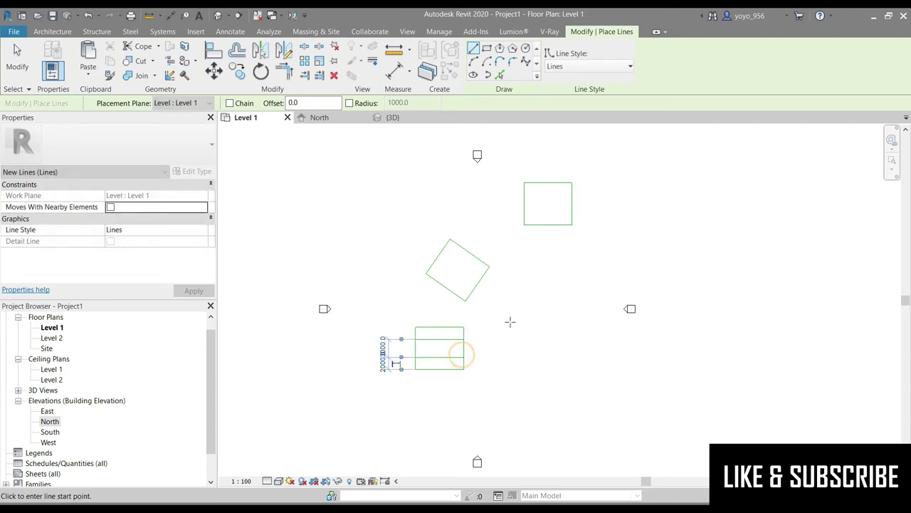
{"action": "left_click", "coordinate": [443, 250]}
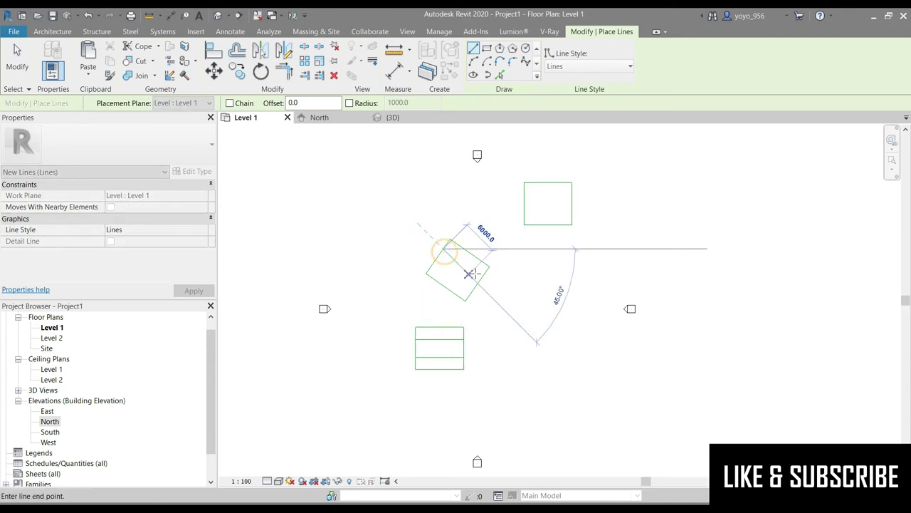
{"action": "left_click", "coordinate": [439, 274]}
{"action": "key", "text": "Escape"}
{"action": "key", "text": "Escape"}
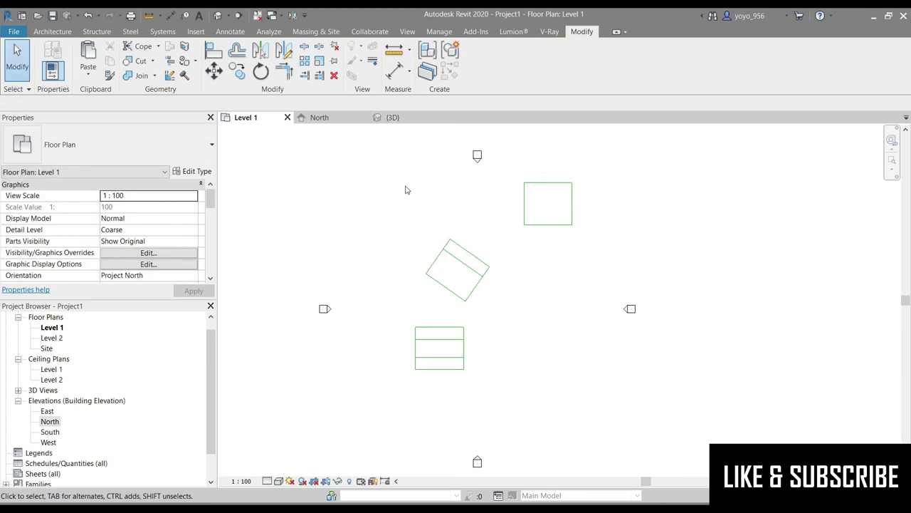
- Add a second divider on the tilted rectangle and two dividers across the top-right rectangle
{"action": "left_click", "coordinate": [54, 33]}
{"action": "left_click", "coordinate": [488, 59]}
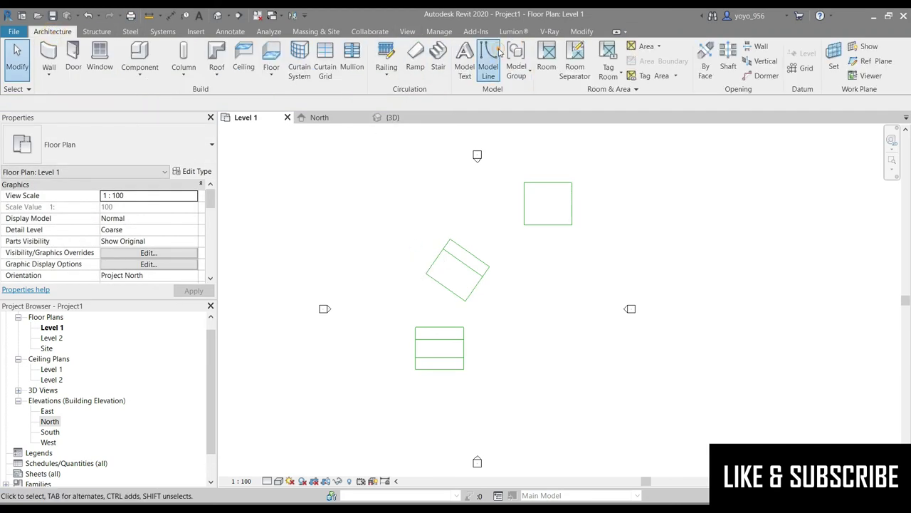
{"action": "left_click", "coordinate": [433, 264]}
{"action": "left_click", "coordinate": [472, 291]}
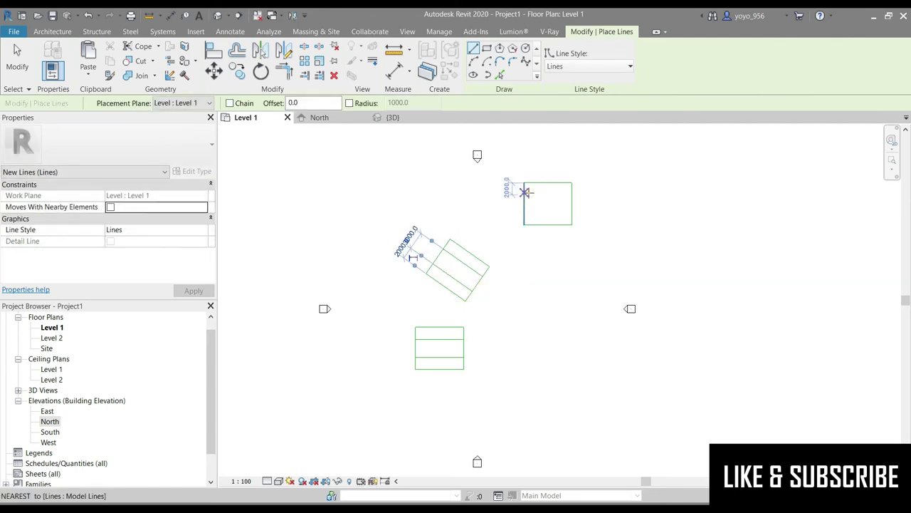
{"action": "left_click", "coordinate": [525, 193]}
{"action": "left_click", "coordinate": [564, 190]}
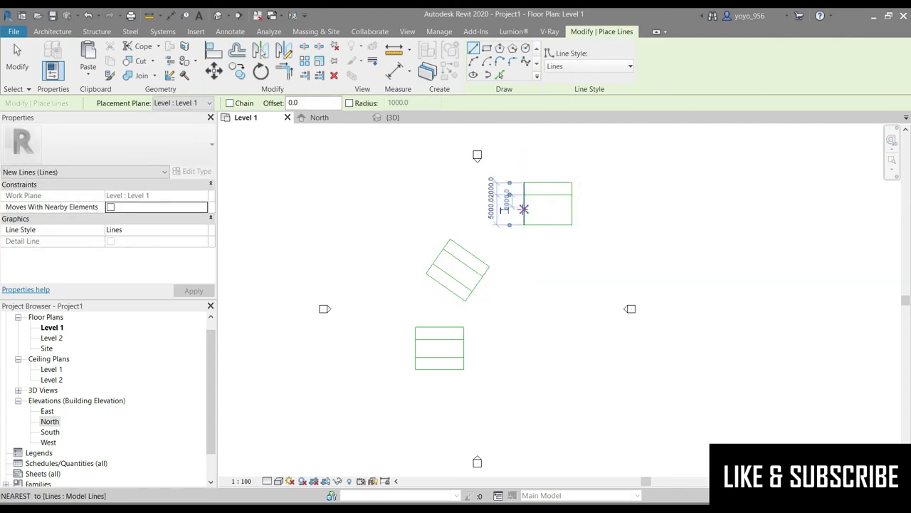
{"action": "left_click", "coordinate": [523, 209]}
{"action": "left_click", "coordinate": [571, 205]}
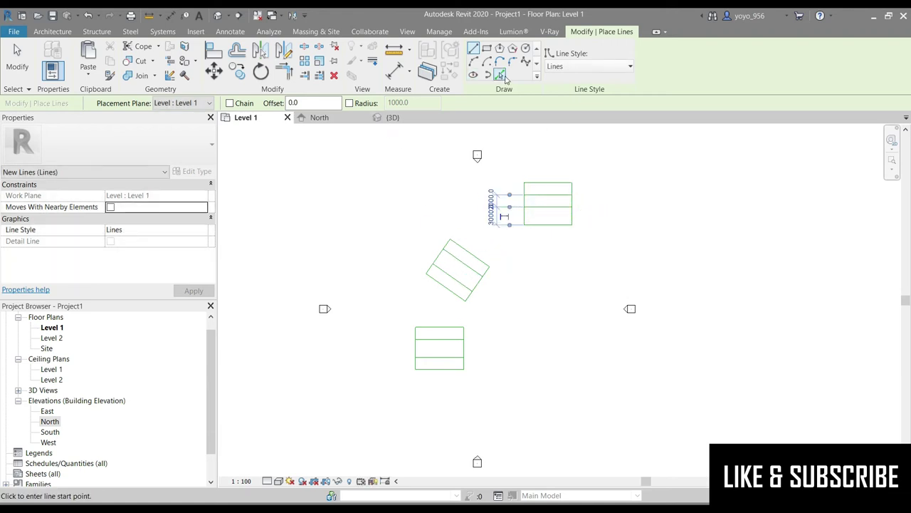
- Draw an arc from the lower rectangle's corner to the tilted rectangle's corner
{"action": "left_click", "coordinate": [475, 61]}
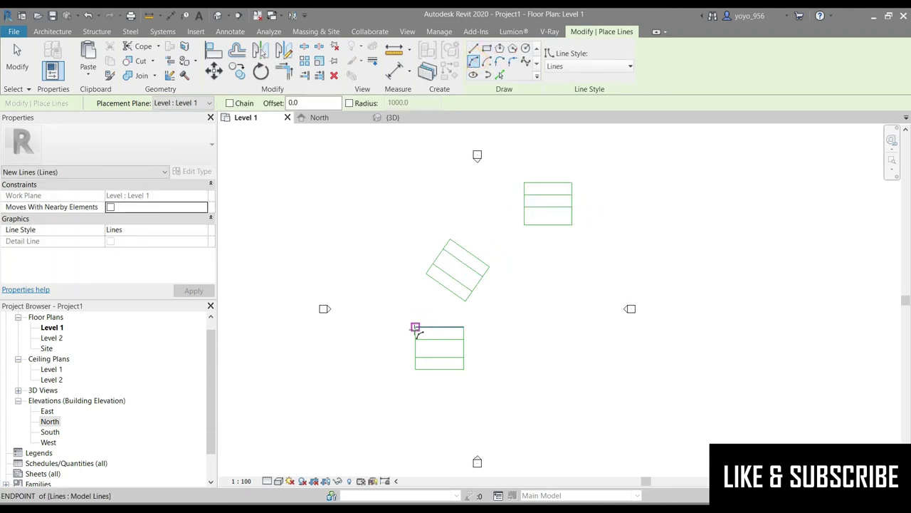
{"action": "left_click", "coordinate": [417, 326]}
{"action": "left_click", "coordinate": [426, 274]}
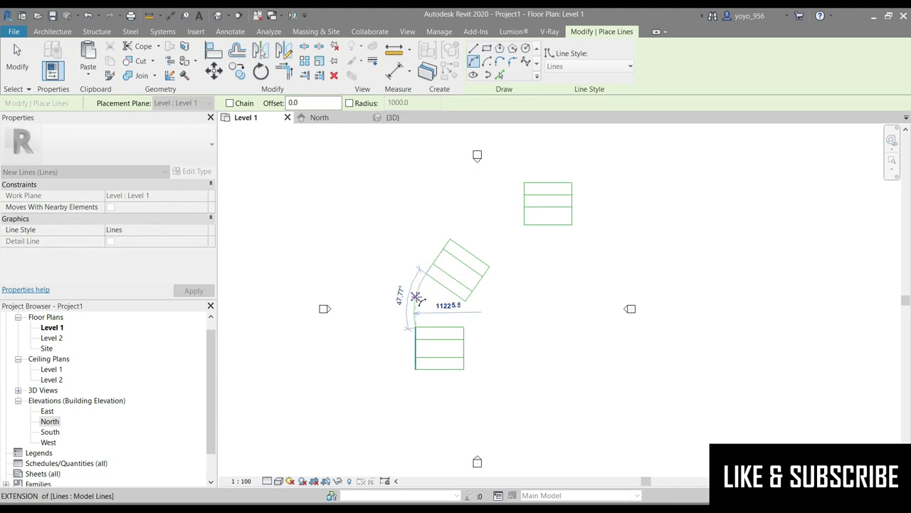
{"action": "left_click", "coordinate": [418, 298]}
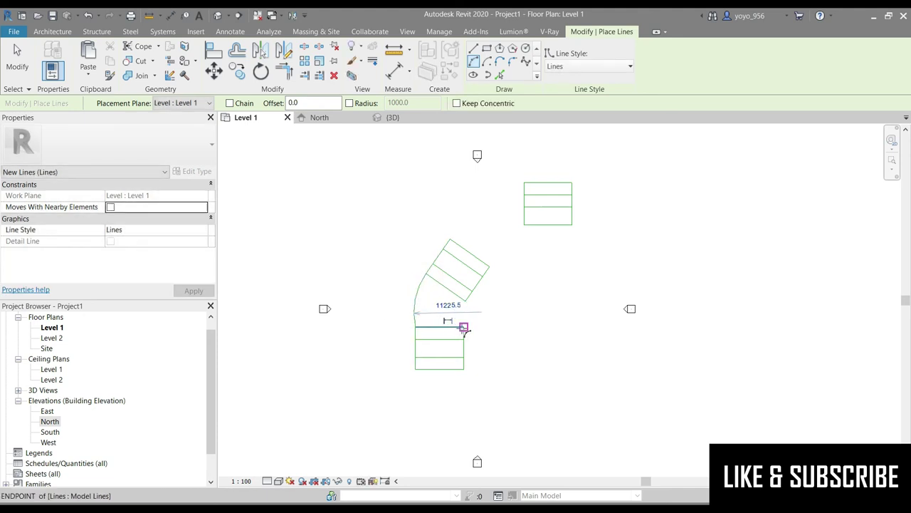
- Draw the inner curved stair edge arc between the upper endpoint and the lower corner
{"action": "left_click", "coordinate": [464, 328]}
{"action": "left_click", "coordinate": [464, 303]}
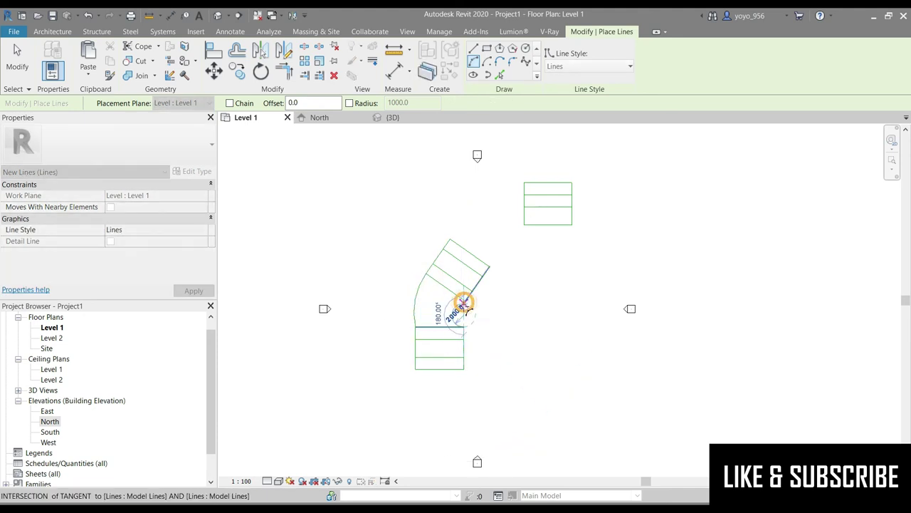
{"action": "scroll", "coordinate": [467, 313], "scroll_direction": "up", "scroll_amount": 2}
{"action": "scroll", "coordinate": [467, 315], "scroll_direction": "up", "scroll_amount": 2}
{"action": "scroll", "coordinate": [467, 316], "scroll_direction": "down", "scroll_amount": 4}
{"action": "key", "text": "Escape"}
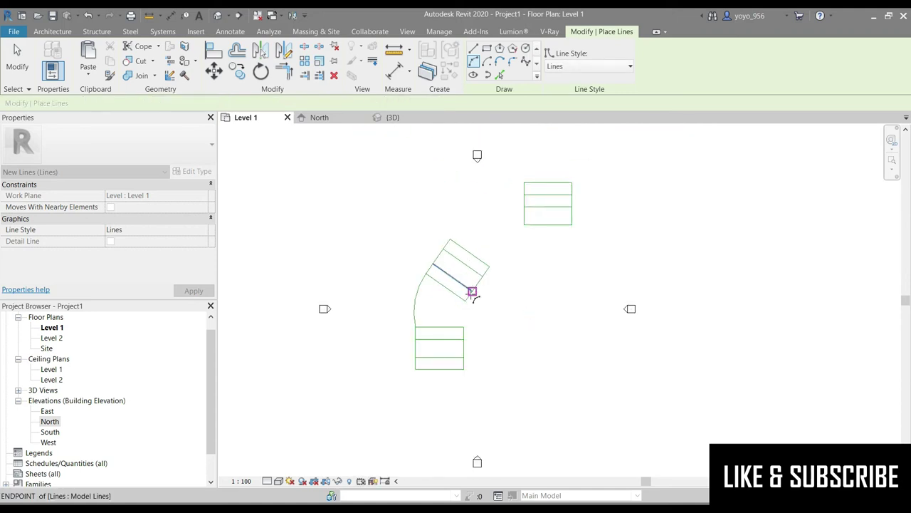
{"action": "scroll", "coordinate": [472, 296], "scroll_direction": "up", "scroll_amount": 3}
{"action": "scroll", "coordinate": [466, 301], "scroll_direction": "up", "scroll_amount": 1}
{"action": "left_click", "coordinate": [475, 300]}
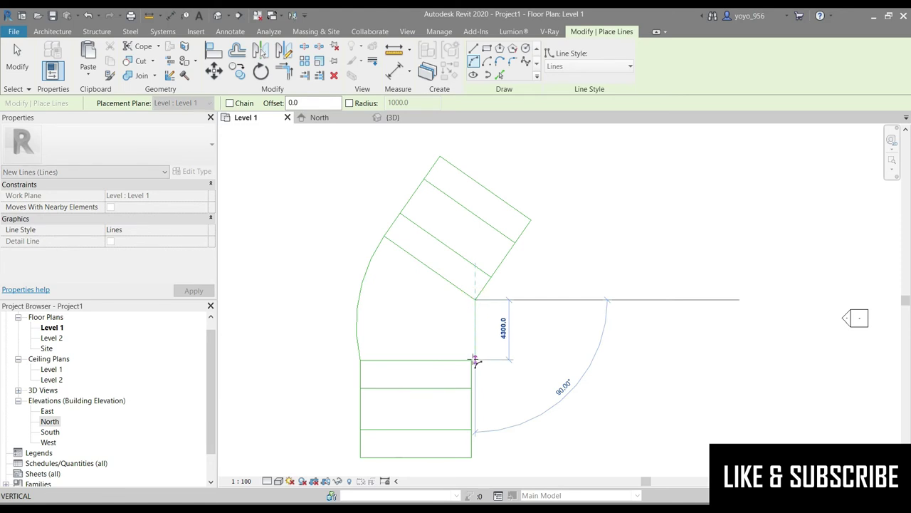
{"action": "left_click", "coordinate": [474, 359]}
{"action": "scroll", "coordinate": [472, 359], "scroll_direction": "up", "scroll_amount": 2}
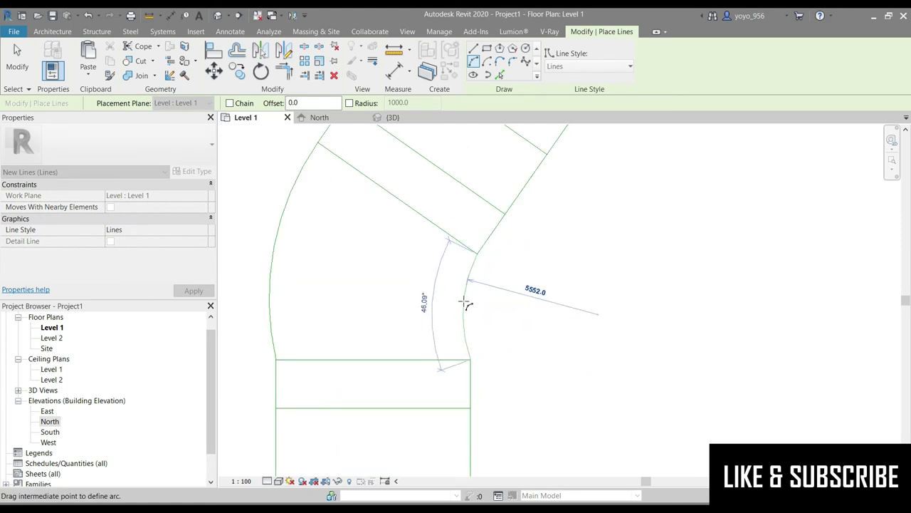
{"action": "left_click", "coordinate": [464, 303]}
- Draw a curved edge from the upper run's corner to the upper rectangle's corner
{"action": "scroll", "coordinate": [418, 306], "scroll_direction": "down", "scroll_amount": 3}
{"action": "scroll", "coordinate": [413, 324], "scroll_direction": "down", "scroll_amount": 1}
{"action": "scroll", "coordinate": [397, 318], "scroll_direction": "up", "scroll_amount": 2}
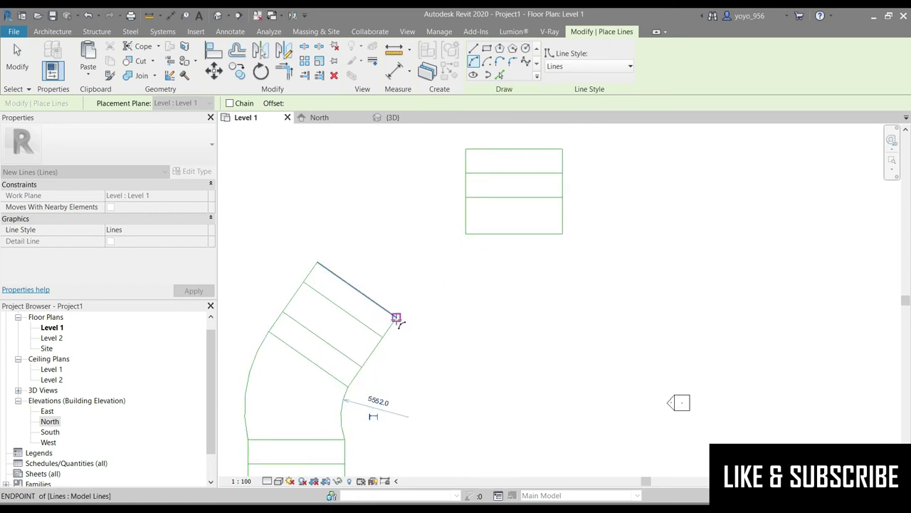
{"action": "left_click", "coordinate": [397, 318]}
{"action": "left_click", "coordinate": [468, 236]}
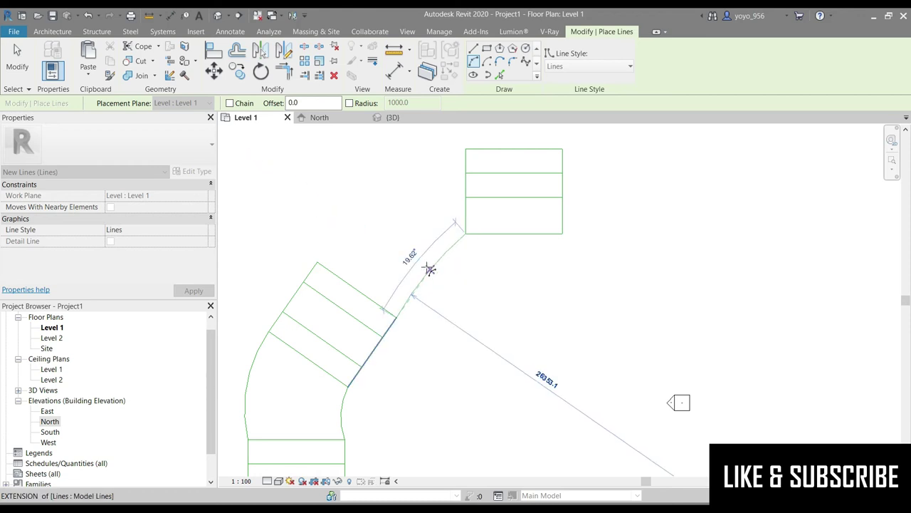
{"action": "left_click", "coordinate": [429, 271]}
- Draw the outer arc to the rectangle's top-left corner, then delete the rectangle's two cross lines
{"action": "left_click", "coordinate": [317, 262]}
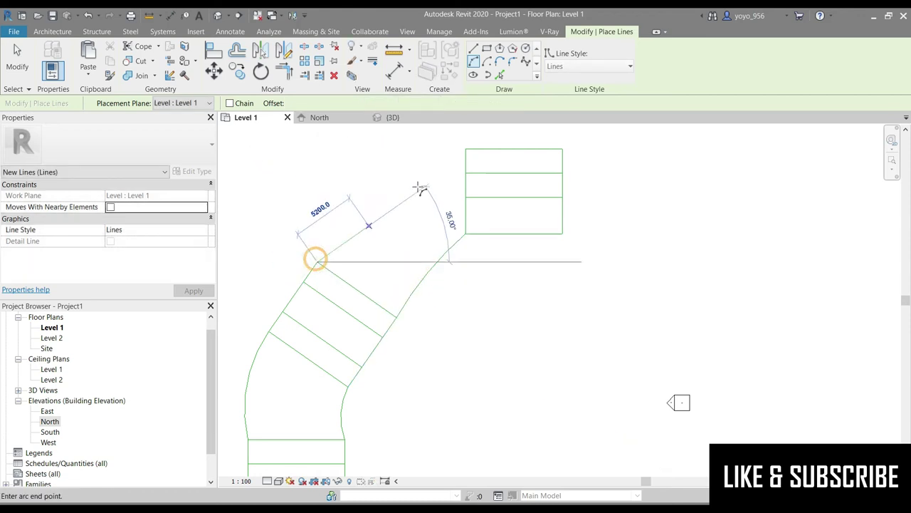
{"action": "left_click", "coordinate": [466, 150]}
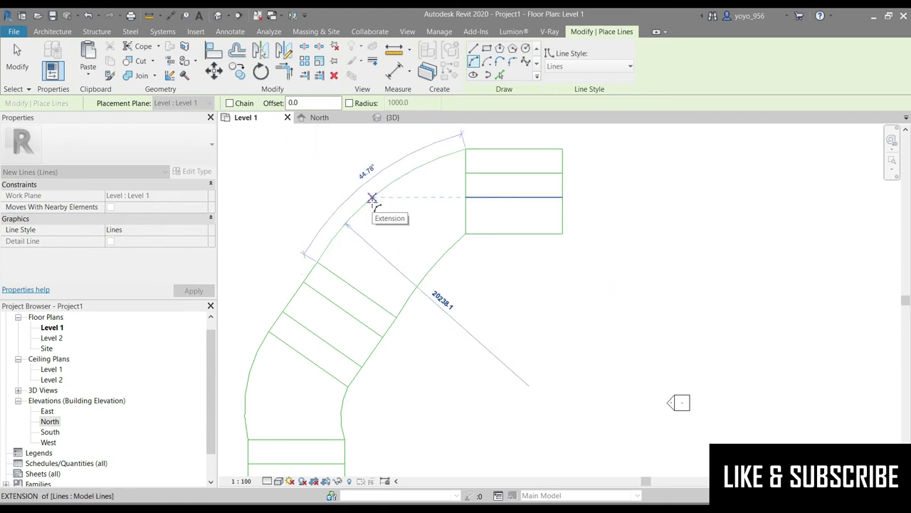
{"action": "left_click", "coordinate": [371, 198]}
{"action": "key", "text": "Escape"}
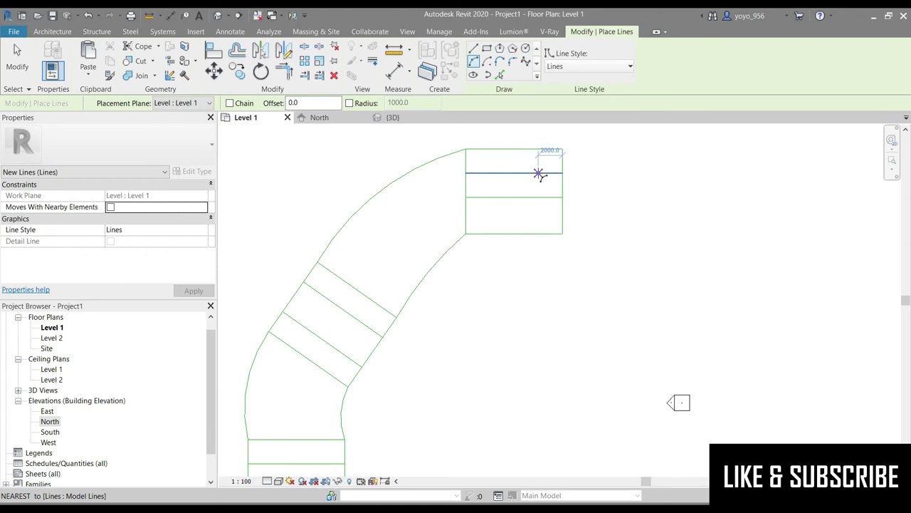
{"action": "key", "text": "Escape"}
{"action": "left_click_drag", "start_coordinate": [528, 165], "coordinate": [509, 220]}
{"action": "key", "text": "Delete"}
- Draw tread lines from the inner curve to the outer curve, starting at the rectangle's lower-left corner
{"action": "left_click", "coordinate": [50, 31]}
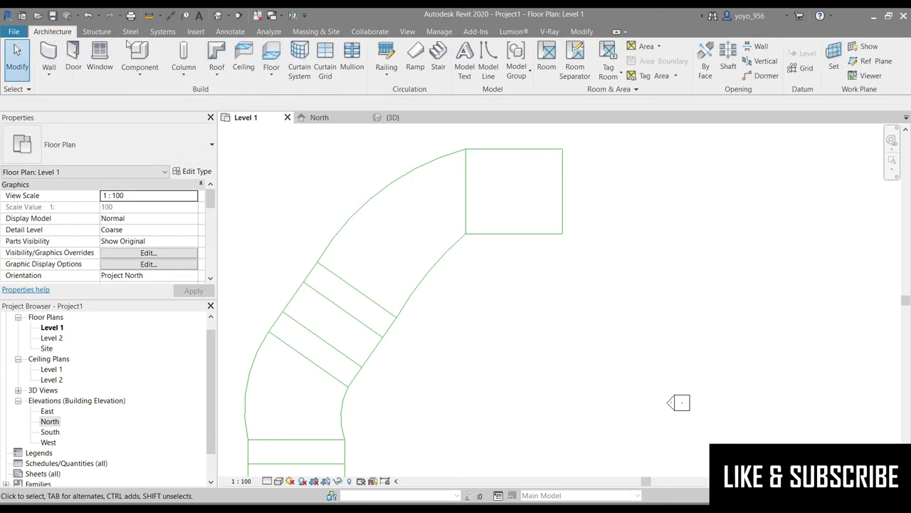
{"action": "left_click", "coordinate": [488, 59]}
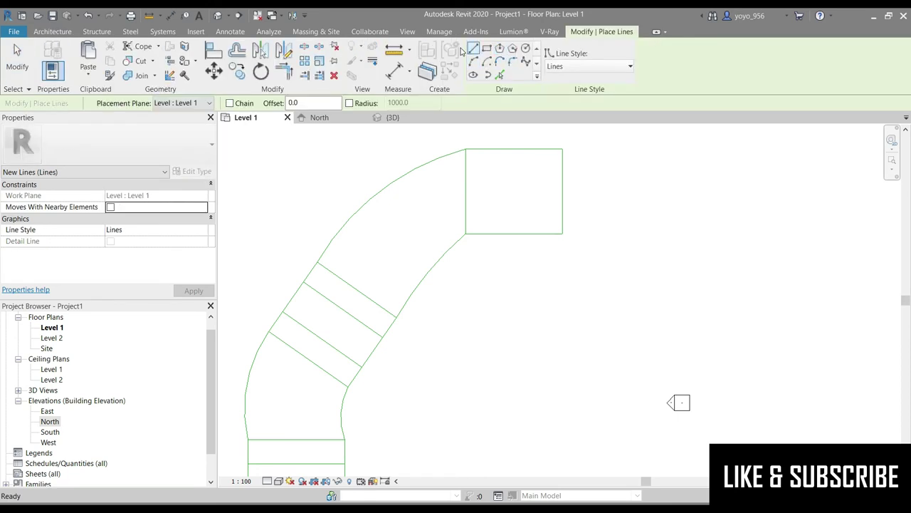
{"action": "left_click", "coordinate": [464, 236]}
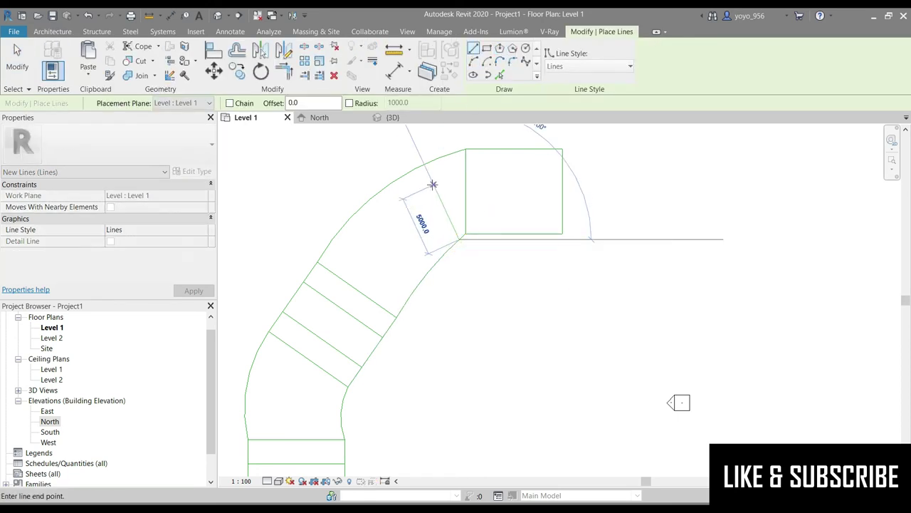
{"action": "left_click", "coordinate": [425, 165]}
{"action": "left_click", "coordinate": [444, 251]}
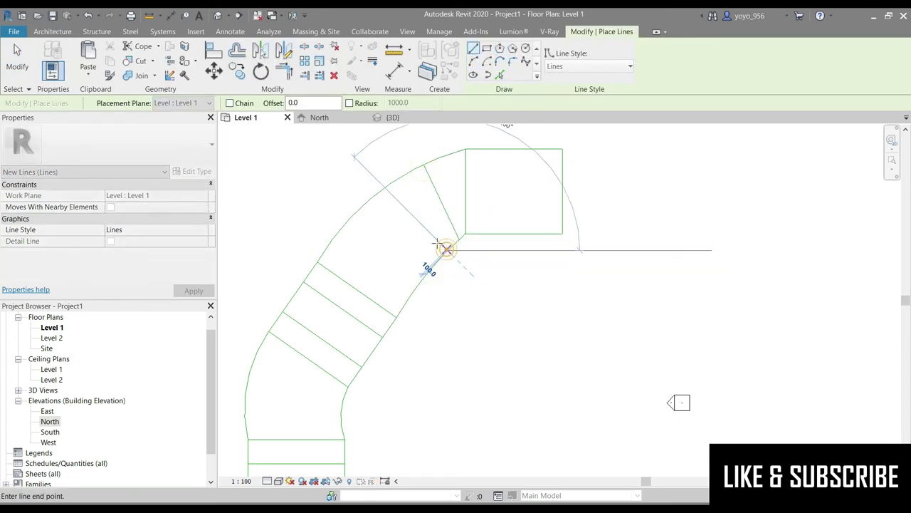
{"action": "left_click", "coordinate": [385, 189]}
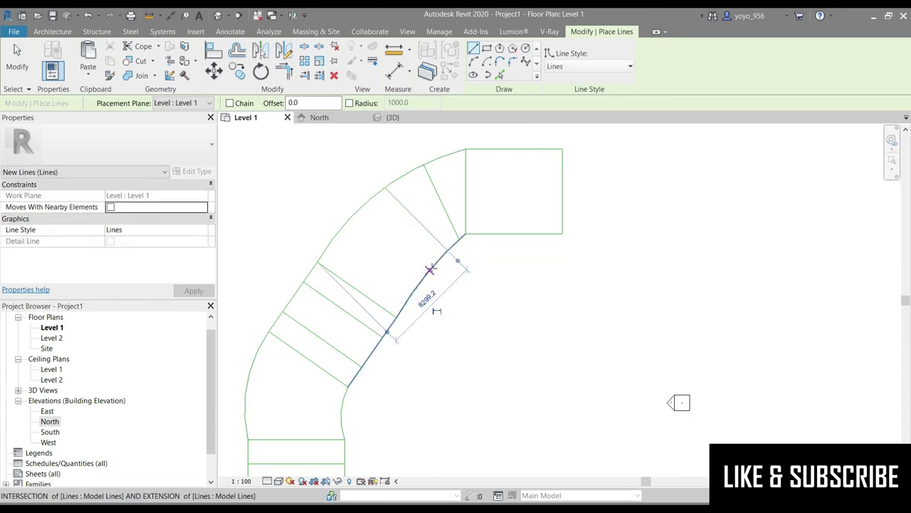
{"action": "left_click", "coordinate": [430, 268]}
{"action": "left_click", "coordinate": [357, 211]}
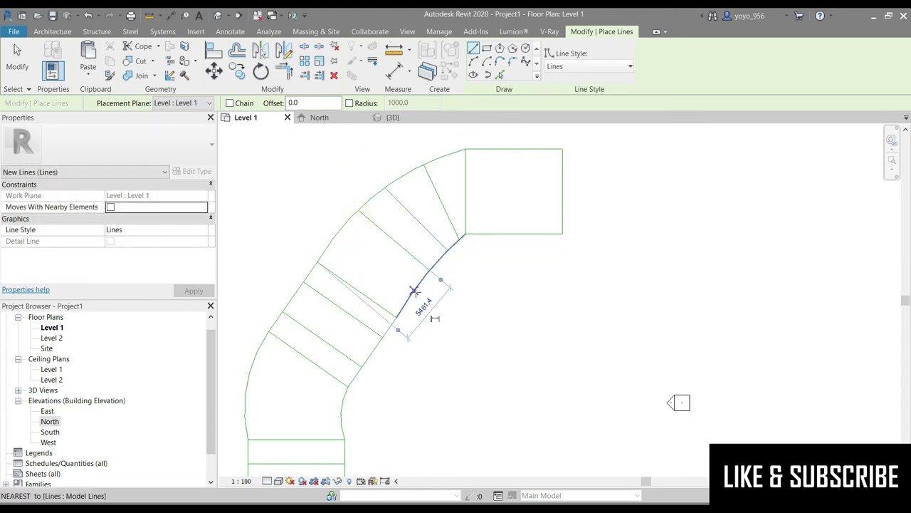
{"action": "left_click", "coordinate": [413, 292]}
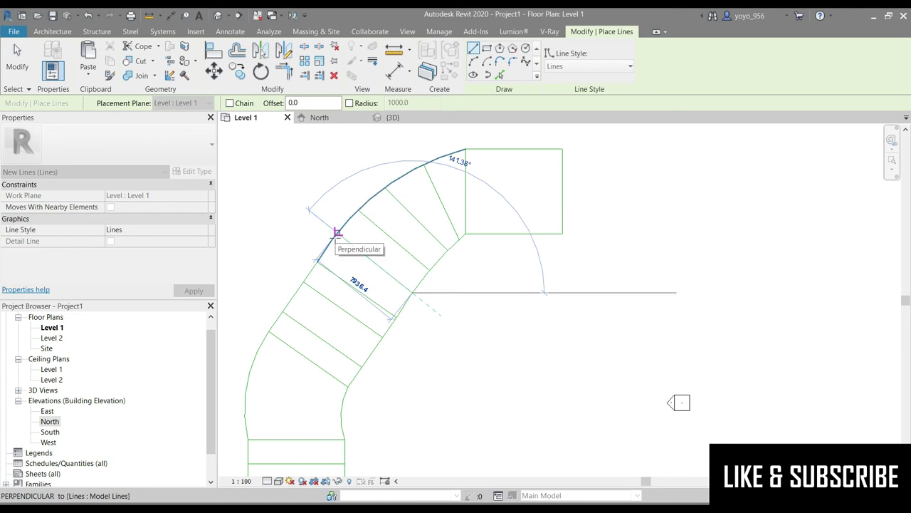
{"action": "left_click", "coordinate": [336, 233]}
- Split the upper rectangle with three vertical lines from its top edge to its bottom edge
{"action": "left_click", "coordinate": [484, 149]}
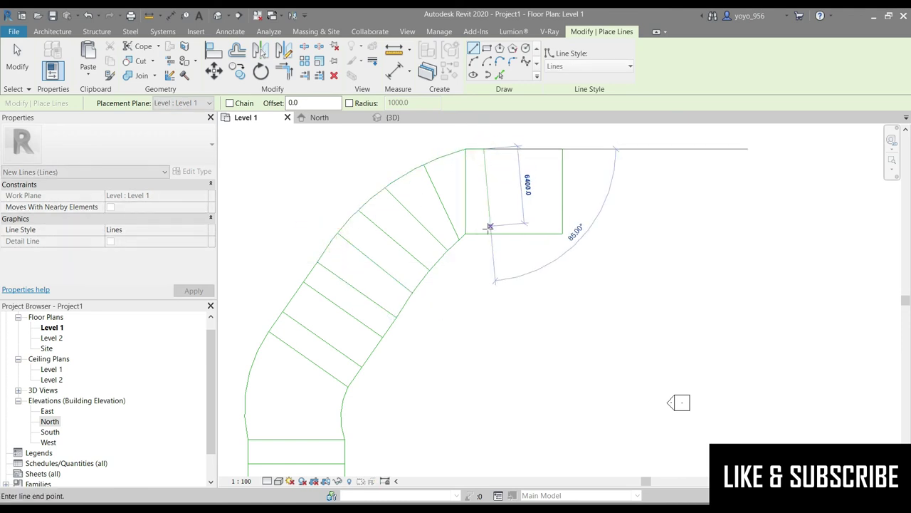
{"action": "left_click", "coordinate": [483, 233]}
{"action": "left_click", "coordinate": [514, 148]}
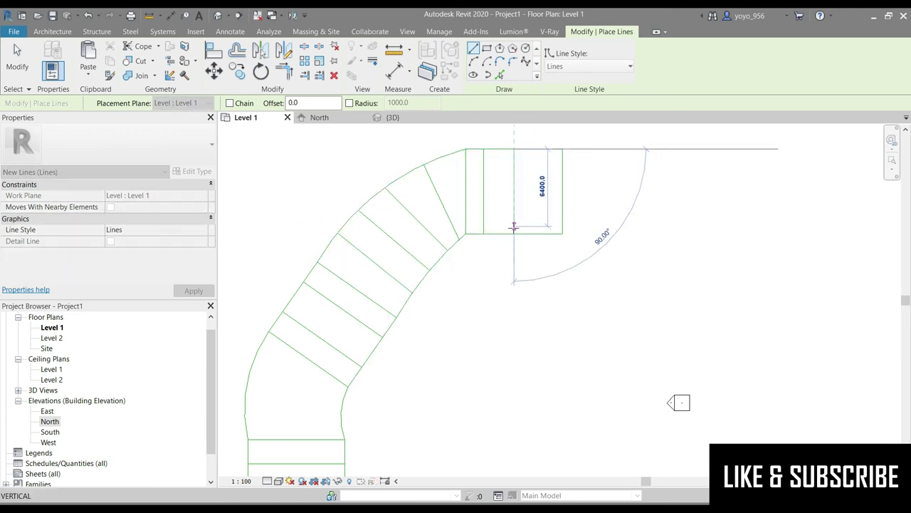
{"action": "left_click", "coordinate": [514, 234]}
{"action": "left_click", "coordinate": [541, 149]}
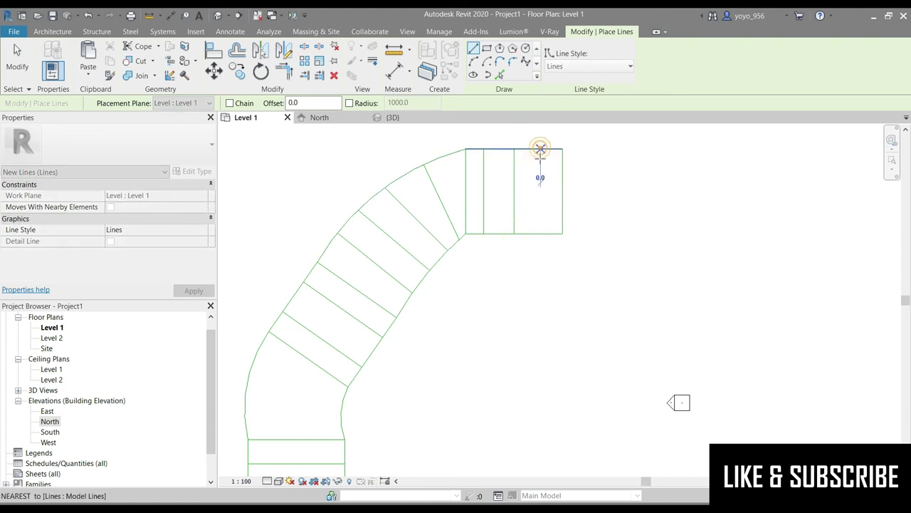
{"action": "left_click", "coordinate": [540, 233]}
- Add three more tread lines across the lower part of the curved band
{"action": "scroll", "coordinate": [682, 183], "scroll_direction": "down", "scroll_amount": 3}
{"action": "scroll", "coordinate": [472, 274], "scroll_direction": "up", "scroll_amount": 2}
{"action": "scroll", "coordinate": [472, 264], "scroll_direction": "up", "scroll_amount": 1}
{"action": "left_click", "coordinate": [472, 264]}
{"action": "left_click", "coordinate": [382, 226]}
{"action": "left_click", "coordinate": [471, 281]}
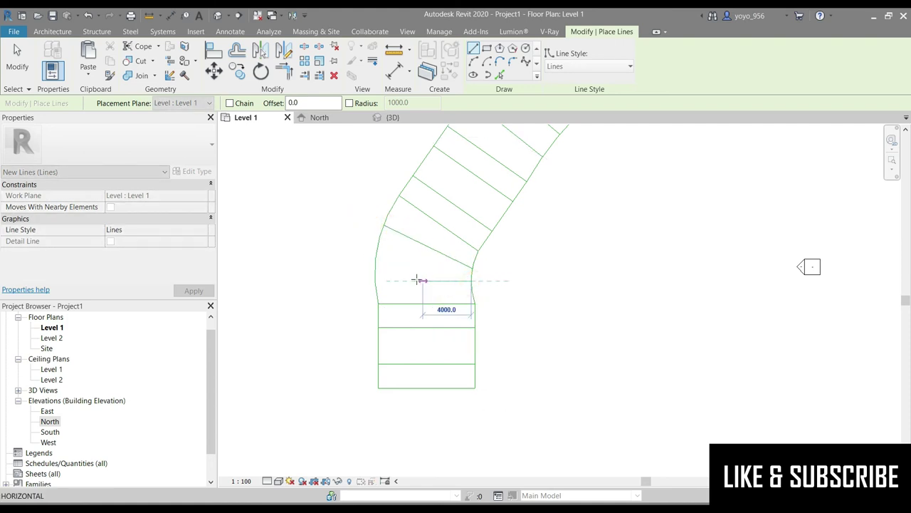
{"action": "left_click", "coordinate": [377, 262]}
{"action": "left_click", "coordinate": [472, 292]}
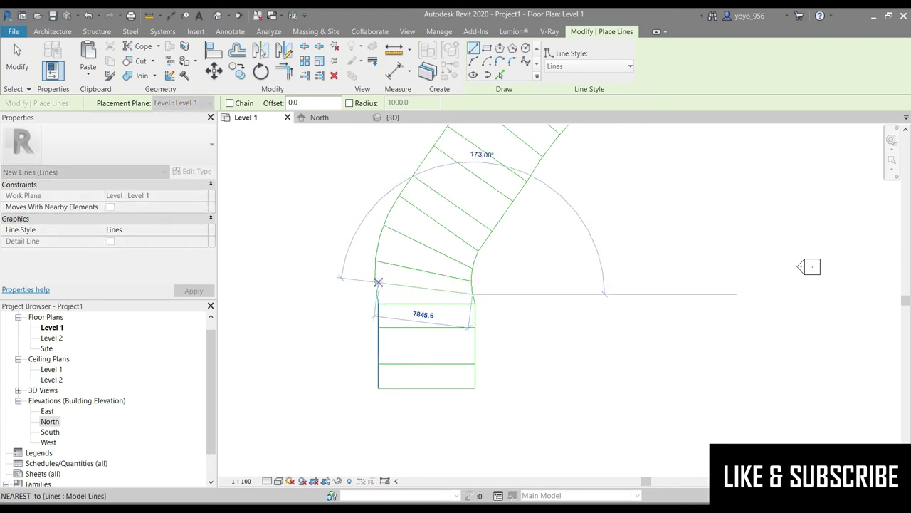
{"action": "left_click", "coordinate": [376, 283]}
{"action": "scroll", "coordinate": [484, 271], "scroll_direction": "down", "scroll_amount": 3}
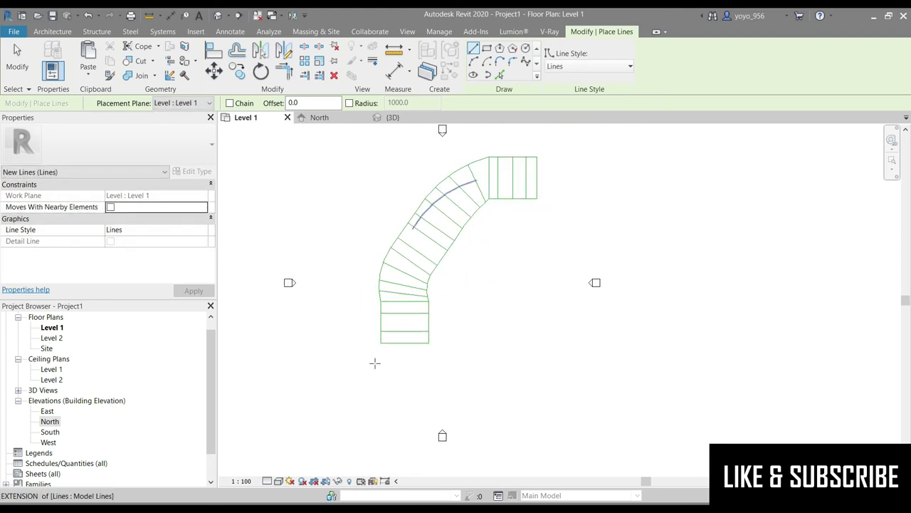
{"action": "key", "text": "Escape"}
{"action": "key", "text": "Escape"}
{"action": "scroll", "coordinate": [447, 269], "scroll_direction": "up", "scroll_amount": 2}
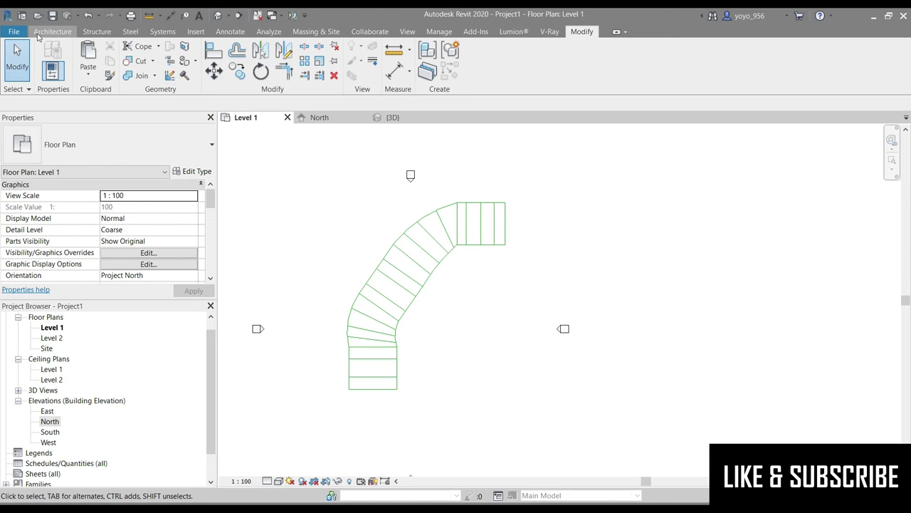
- Start a new sketched stair run with the Riser tool set to Pick Lines
{"action": "left_click", "coordinate": [38, 34]}
{"action": "left_click", "coordinate": [436, 57]}
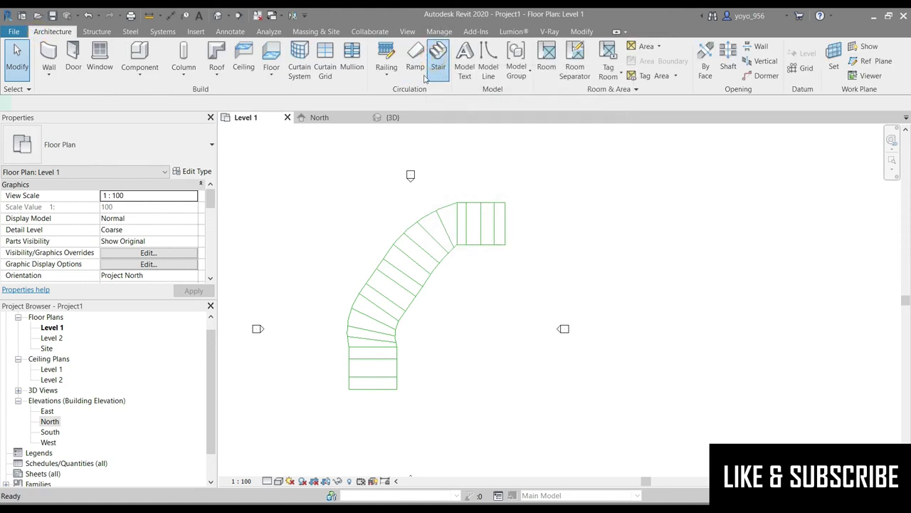
{"action": "scroll", "coordinate": [498, 199], "scroll_direction": "up", "scroll_amount": 1}
{"action": "scroll", "coordinate": [474, 252], "scroll_direction": "up", "scroll_amount": 1}
{"action": "scroll", "coordinate": [474, 252], "scroll_direction": "up", "scroll_amount": 1}
{"action": "scroll", "coordinate": [474, 252], "scroll_direction": "up", "scroll_amount": 1}
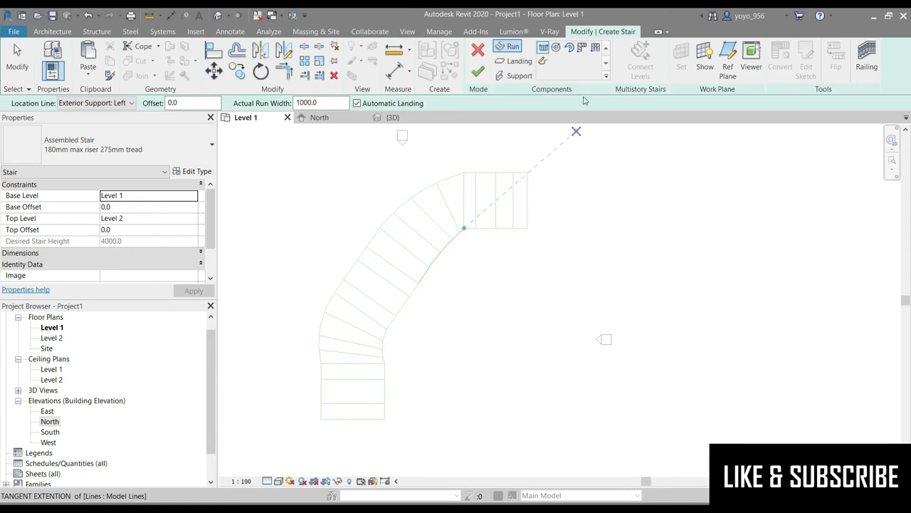
{"action": "left_click", "coordinate": [543, 62]}
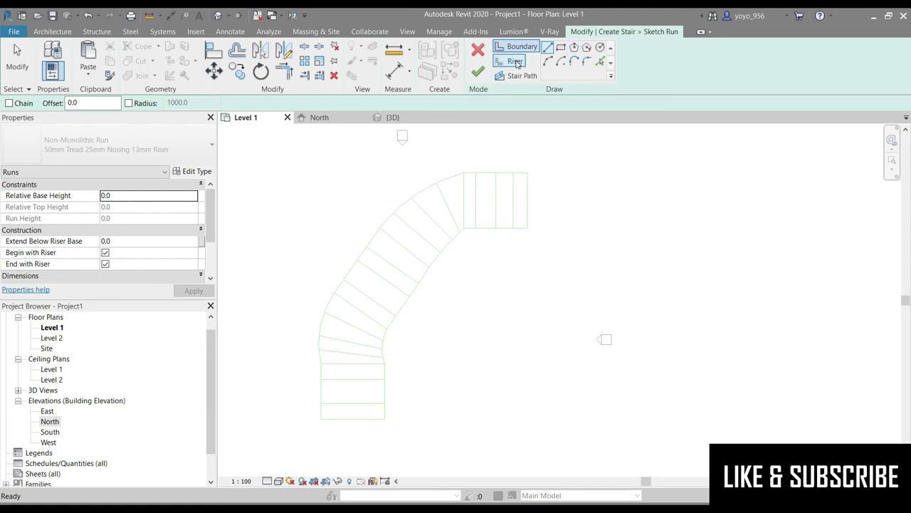
{"action": "left_click", "coordinate": [515, 62]}
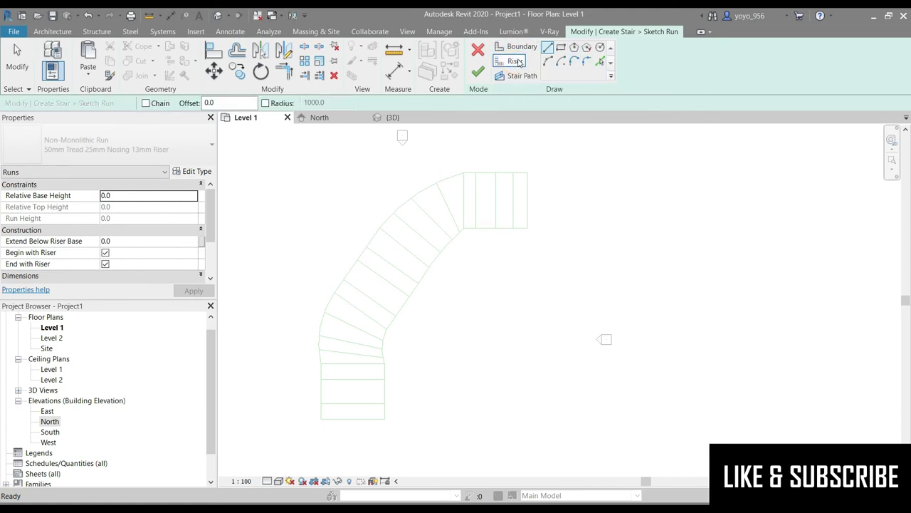
{"action": "left_click", "coordinate": [600, 61]}
- Pick the bottom run edges and each tread line up the curve as risers
{"action": "scroll", "coordinate": [337, 402], "scroll_direction": "up", "scroll_amount": 2}
{"action": "left_click", "coordinate": [348, 400]}
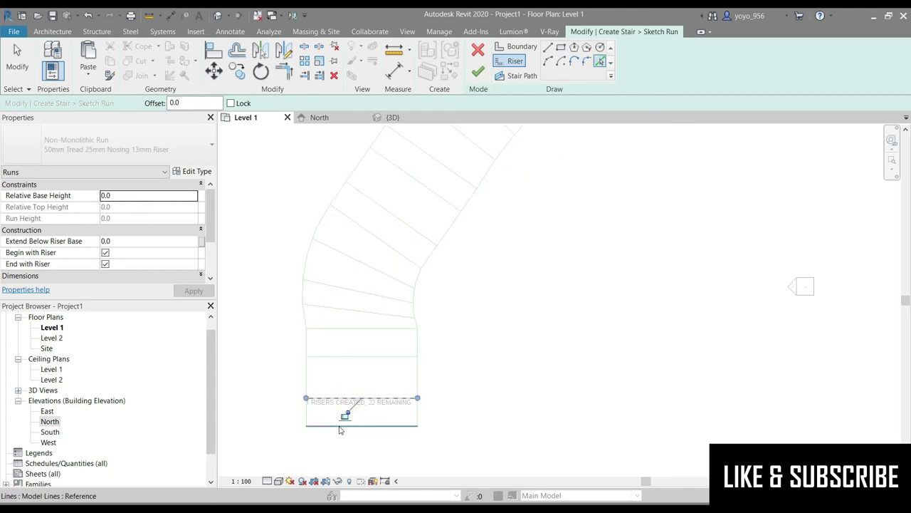
{"action": "left_click", "coordinate": [375, 427]}
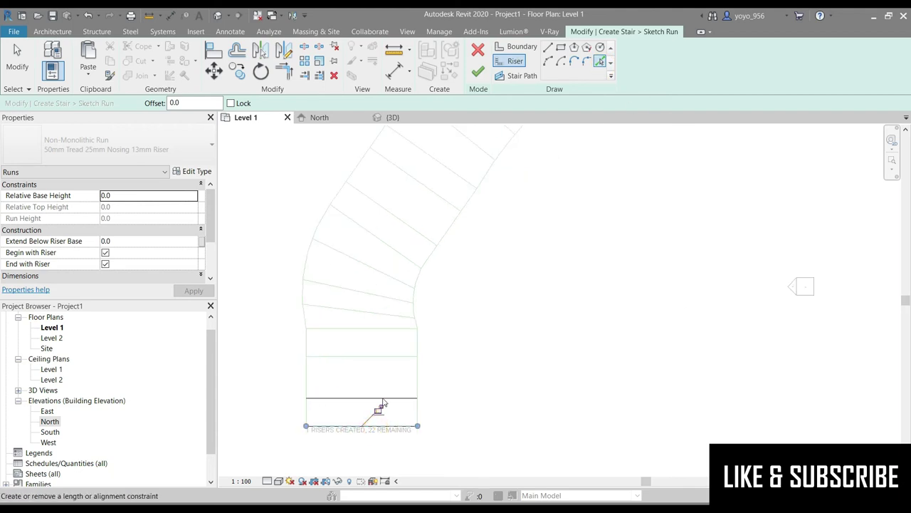
{"action": "left_click", "coordinate": [362, 328]}
{"action": "left_click", "coordinate": [366, 308]}
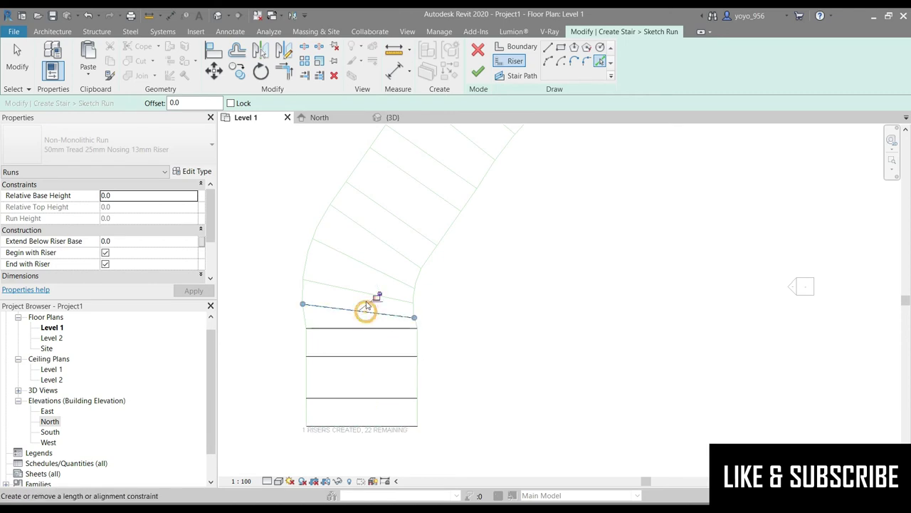
{"action": "left_click", "coordinate": [348, 288]}
{"action": "left_click", "coordinate": [366, 225]}
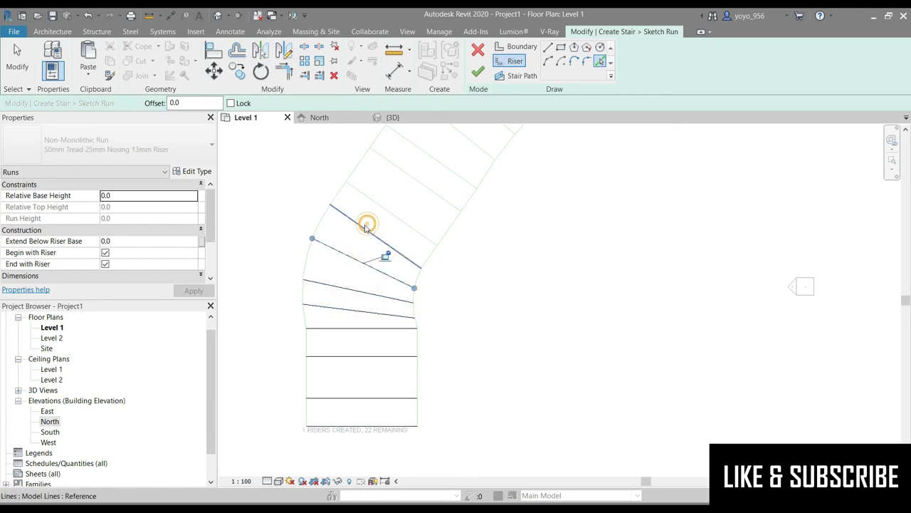
{"action": "left_click", "coordinate": [380, 206]}
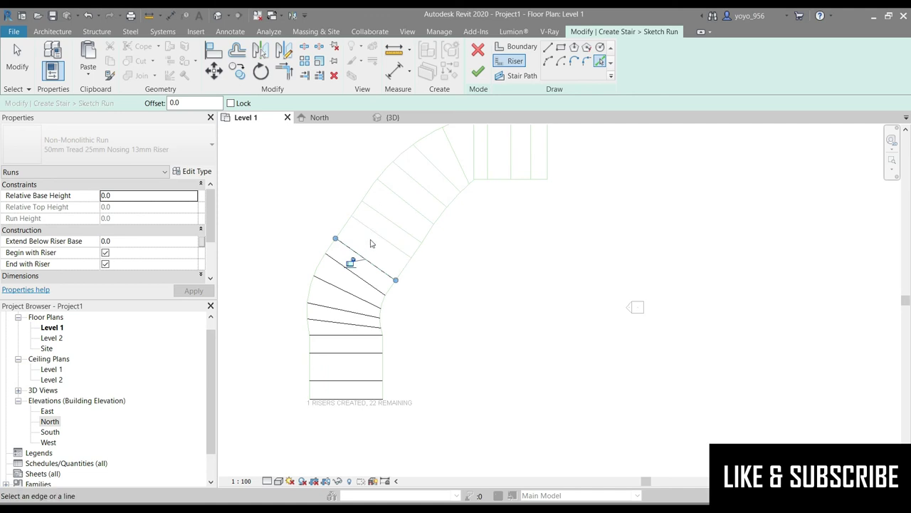
{"action": "left_click", "coordinate": [406, 200]}
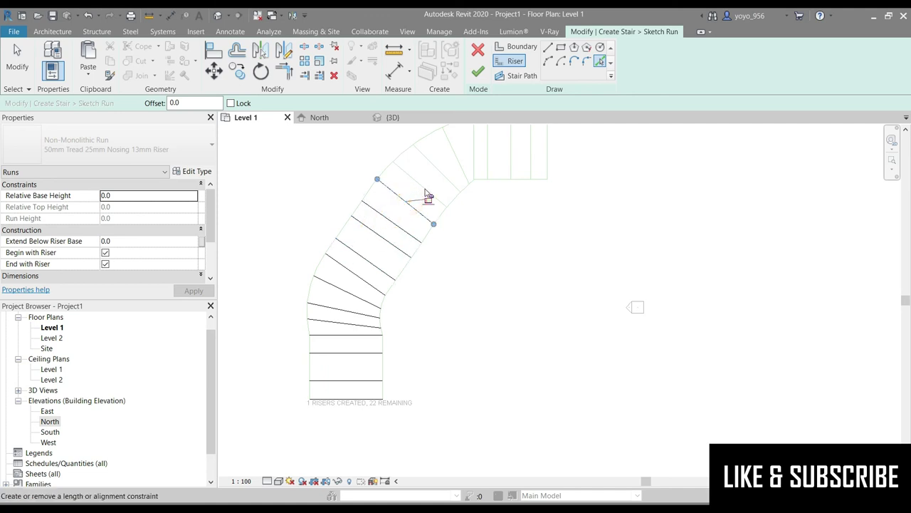
{"action": "left_click", "coordinate": [439, 166]}
{"action": "scroll", "coordinate": [448, 153], "scroll_direction": "down", "scroll_amount": 2}
{"action": "scroll", "coordinate": [422, 214], "scroll_direction": "up", "scroll_amount": 3}
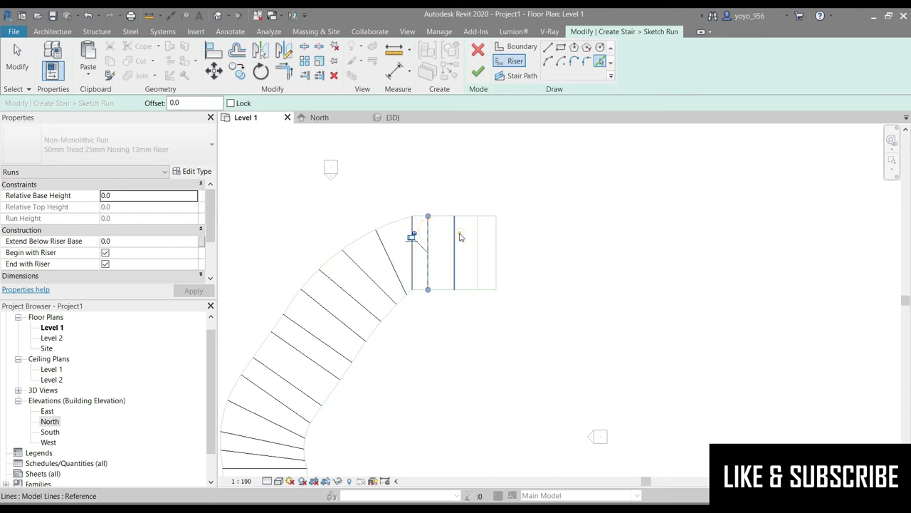
{"action": "scroll", "coordinate": [547, 144], "scroll_direction": "down", "scroll_amount": 2}
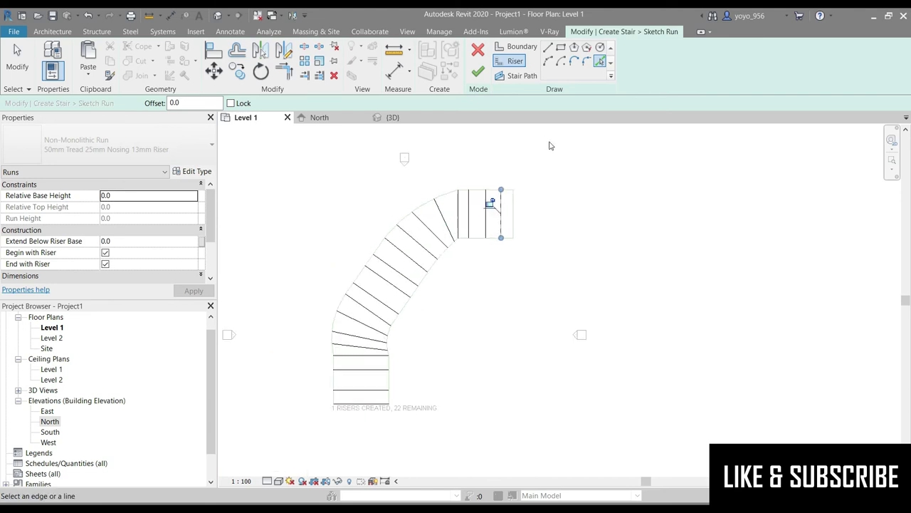
- Pick the outer arc, upper straight edge, top run's lower edge and inner arc as boundaries
{"action": "left_click", "coordinate": [520, 48]}
{"action": "left_click", "coordinate": [600, 63]}
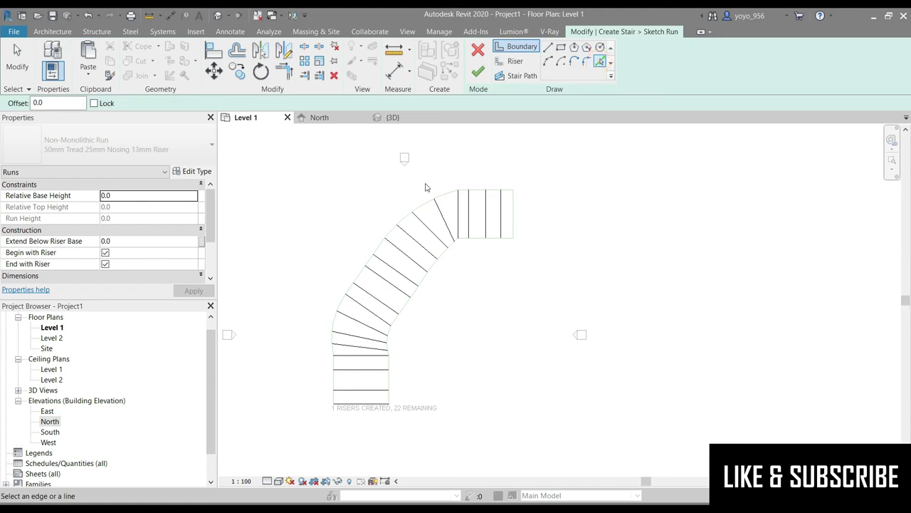
{"action": "left_click", "coordinate": [442, 199]}
{"action": "left_click", "coordinate": [494, 190]}
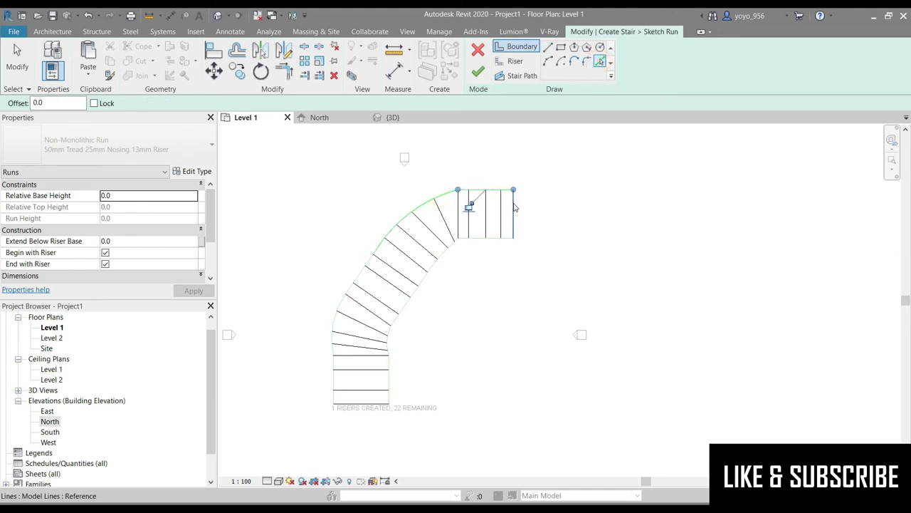
{"action": "left_click", "coordinate": [481, 240]}
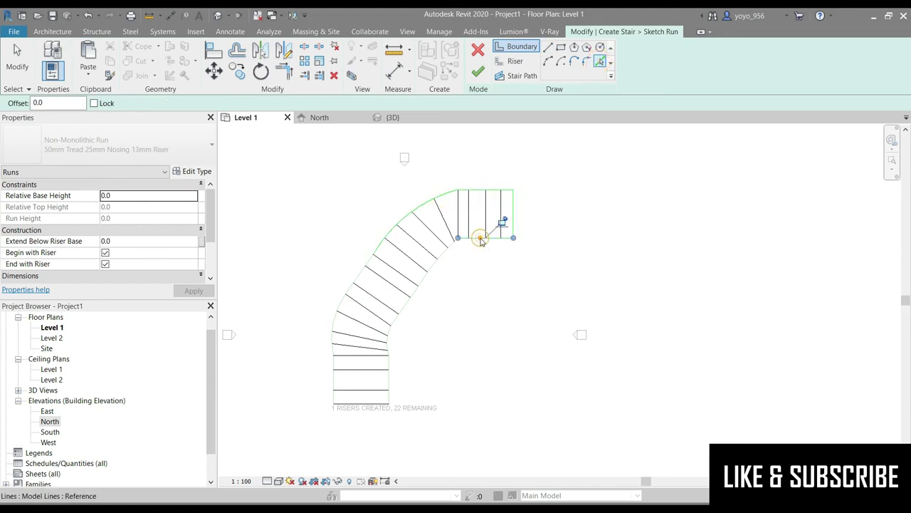
{"action": "left_click", "coordinate": [449, 255]}
- Add the lower diagonal edge, both bottom-run edges and remaining arc segments as boundaries
{"action": "left_click", "coordinate": [393, 320]}
{"action": "left_click", "coordinate": [388, 376]}
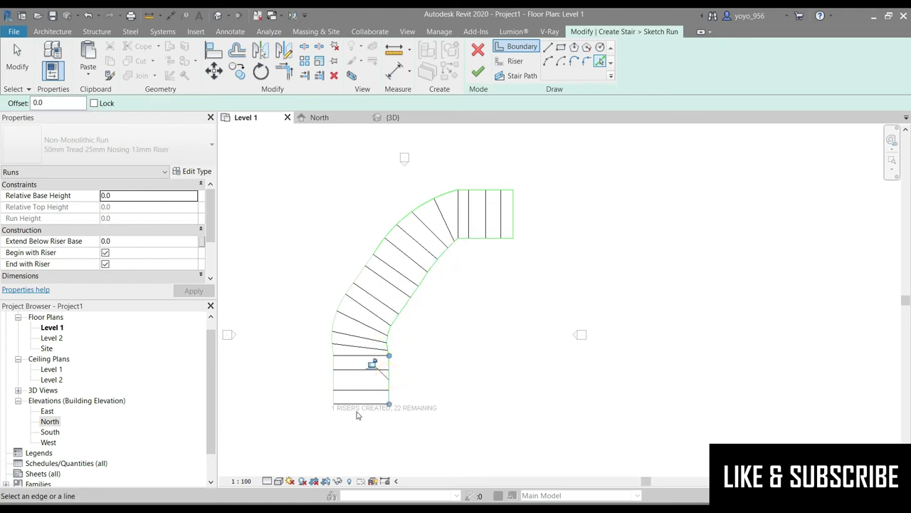
{"action": "left_click", "coordinate": [328, 373]}
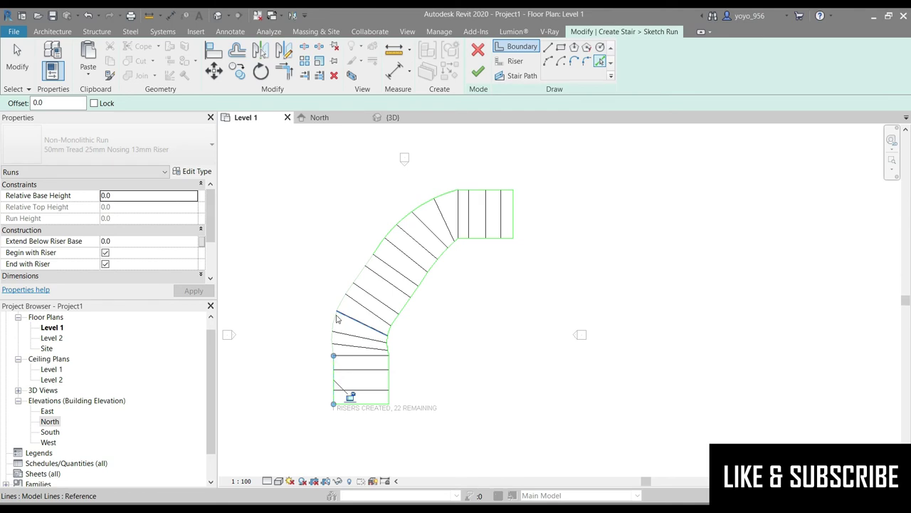
{"action": "left_click", "coordinate": [368, 265]}
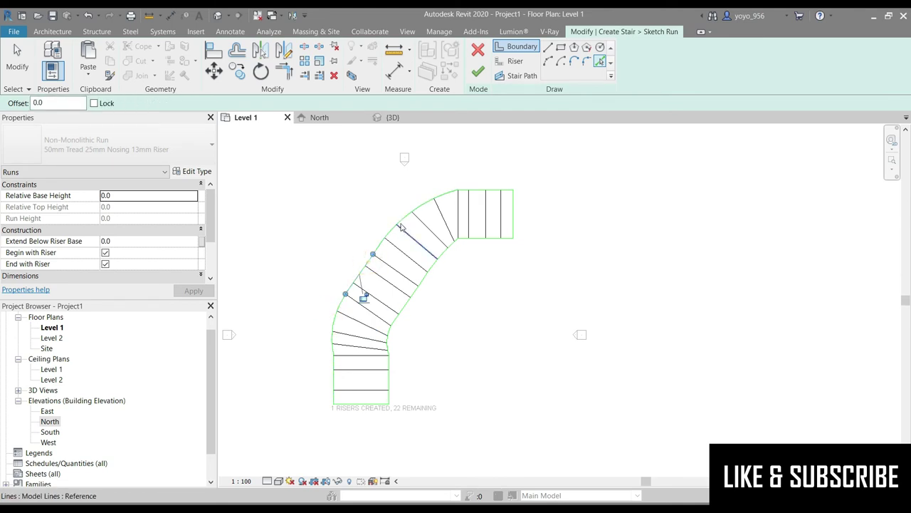
{"action": "scroll", "coordinate": [413, 252], "scroll_direction": "up", "scroll_amount": 3}
{"action": "scroll", "coordinate": [385, 392], "scroll_direction": "up", "scroll_amount": 2}
{"action": "left_click", "coordinate": [323, 404]}
{"action": "scroll", "coordinate": [323, 399], "scroll_direction": "down", "scroll_amount": 2}
{"action": "scroll", "coordinate": [323, 392], "scroll_direction": "down", "scroll_amount": 1}
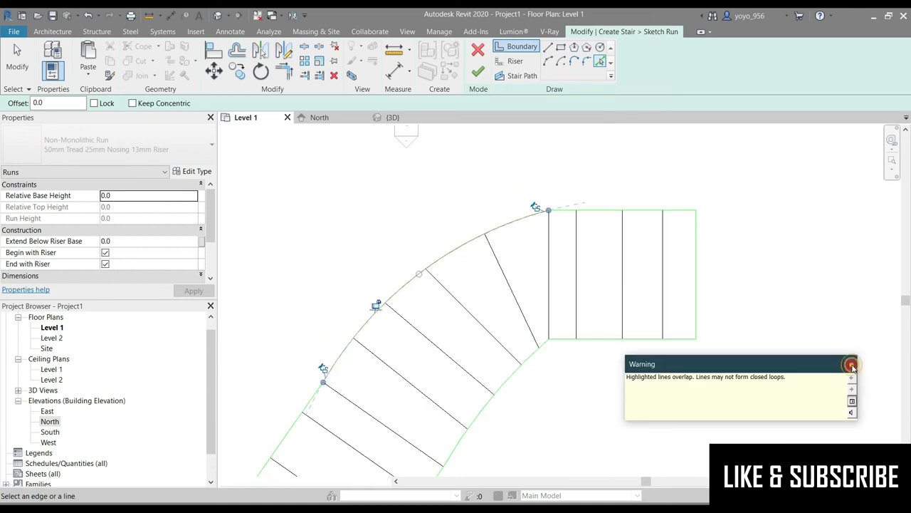
- Dismiss the overlap warning and end the edge-picking command
{"action": "left_click", "coordinate": [851, 366]}
{"action": "key", "text": "Escape"}
{"action": "left_click", "coordinate": [361, 335]}
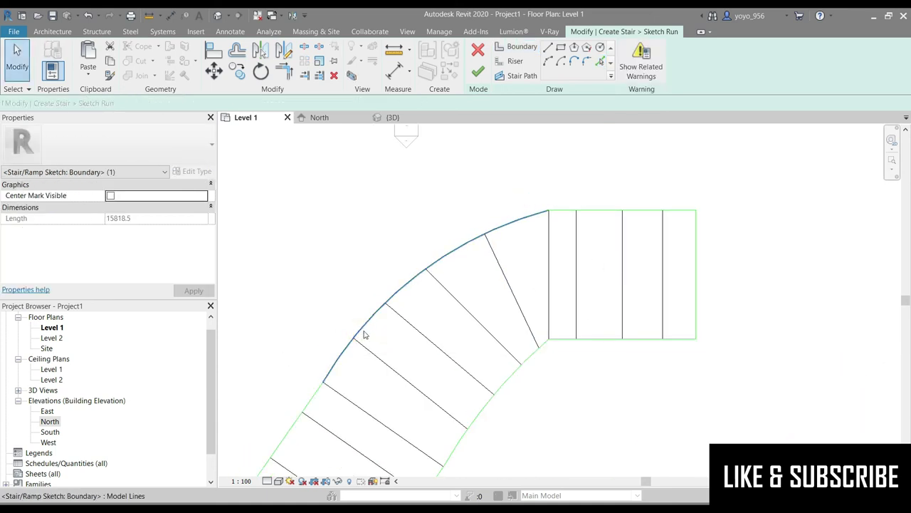
{"action": "left_click", "coordinate": [528, 401]}
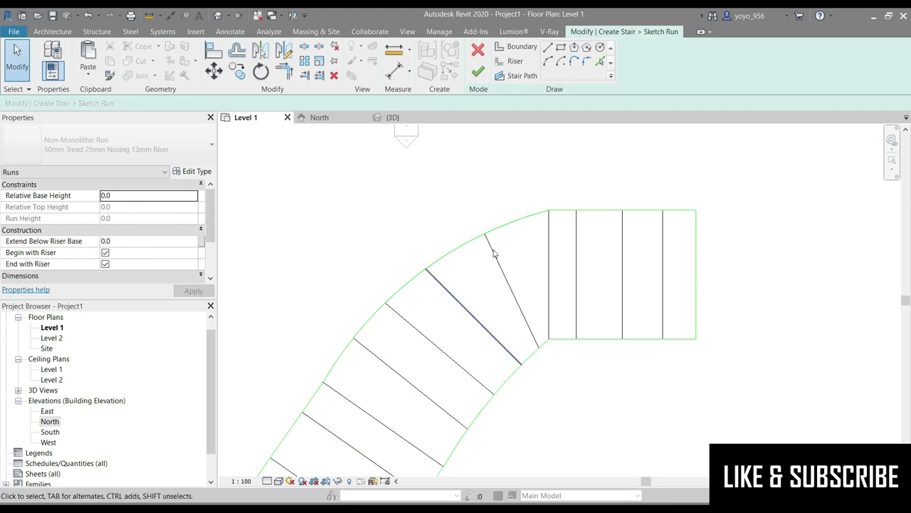
{"action": "scroll", "coordinate": [563, 185], "scroll_direction": "down", "scroll_amount": 2}
- Attempt Finish Edit Mode, continue past the invalid-sketch error, and return to Boundary sketching
{"action": "left_click", "coordinate": [477, 73]}
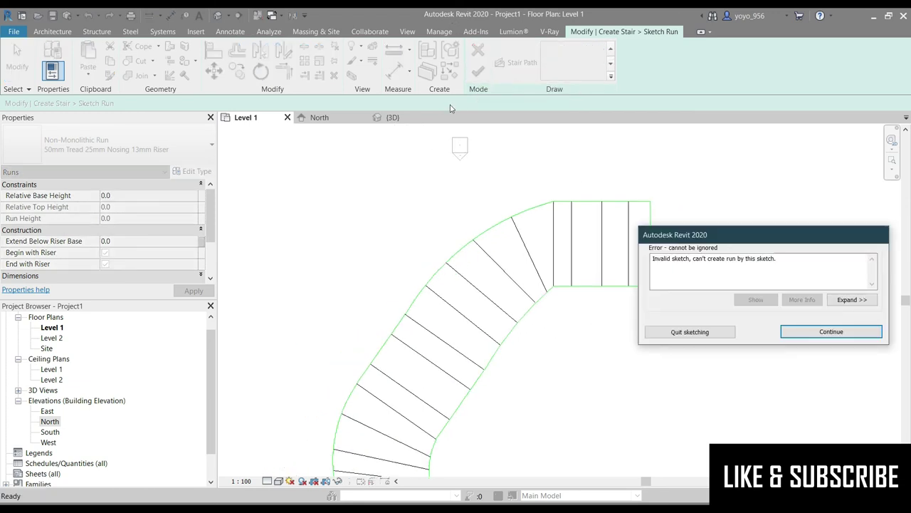
{"action": "scroll", "coordinate": [539, 240], "scroll_direction": "down", "scroll_amount": 2}
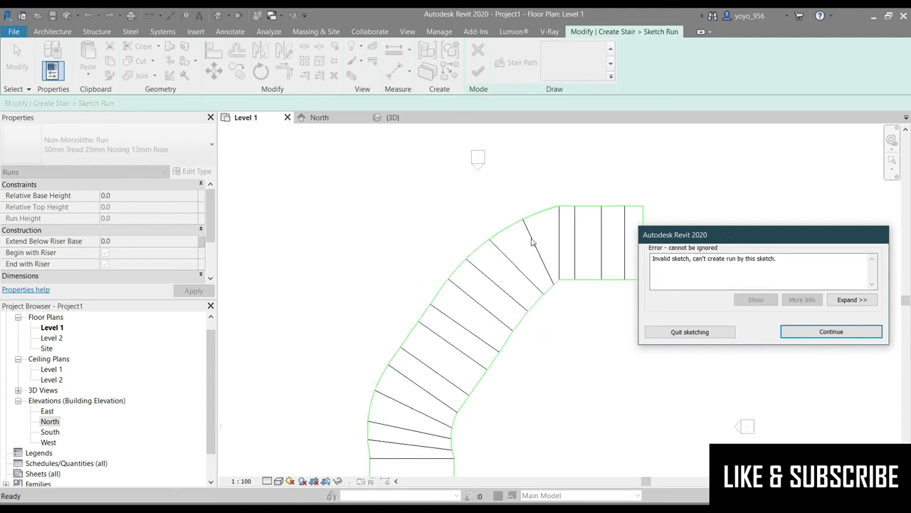
{"action": "left_click", "coordinate": [845, 336]}
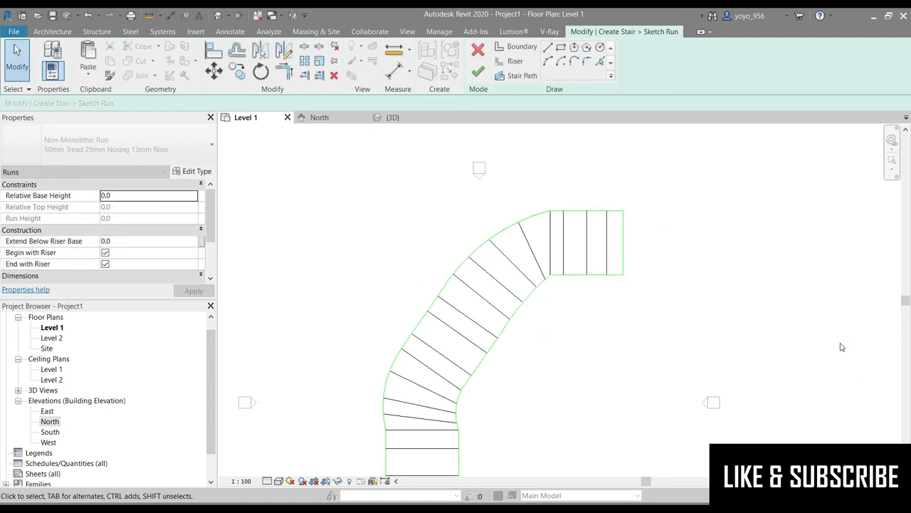
{"action": "left_click", "coordinate": [530, 46]}
{"action": "left_click", "coordinate": [507, 233]}
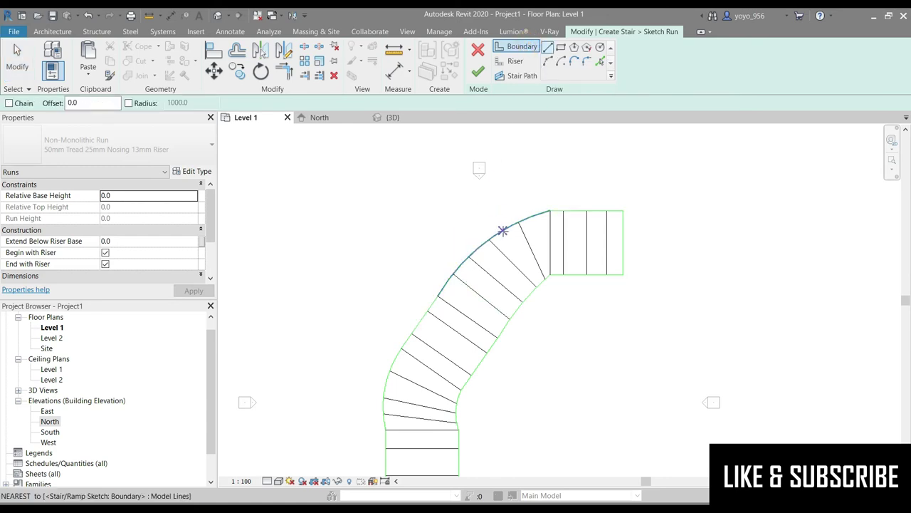
{"action": "key", "text": "Escape"}
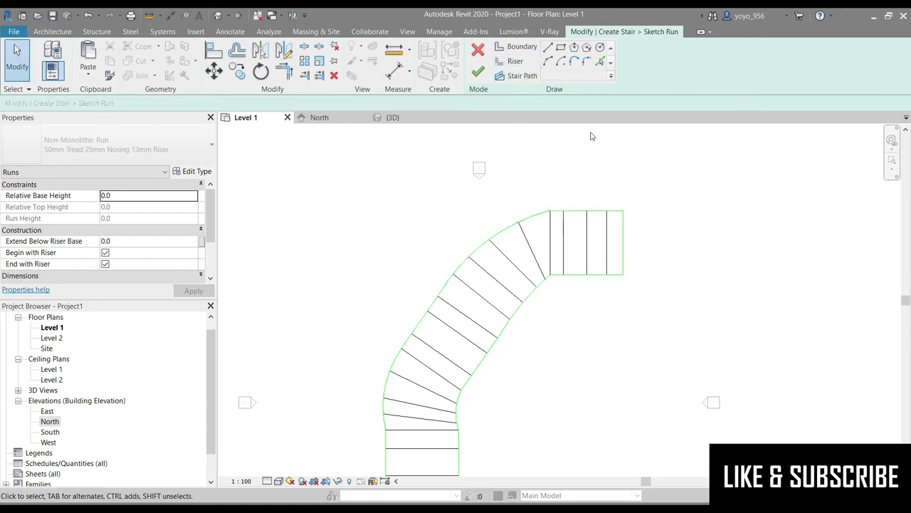
{"action": "scroll", "coordinate": [624, 205], "scroll_direction": "down", "scroll_amount": 2}
{"action": "left_click_drag", "start_coordinate": [642, 190], "coordinate": [405, 438]}
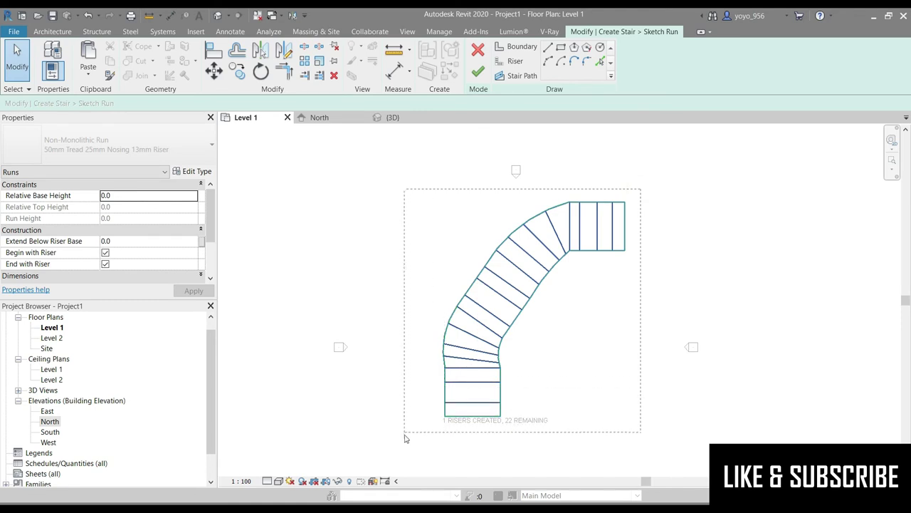
{"action": "left_click", "coordinate": [477, 57]}
{"action": "left_click", "coordinate": [521, 172]}
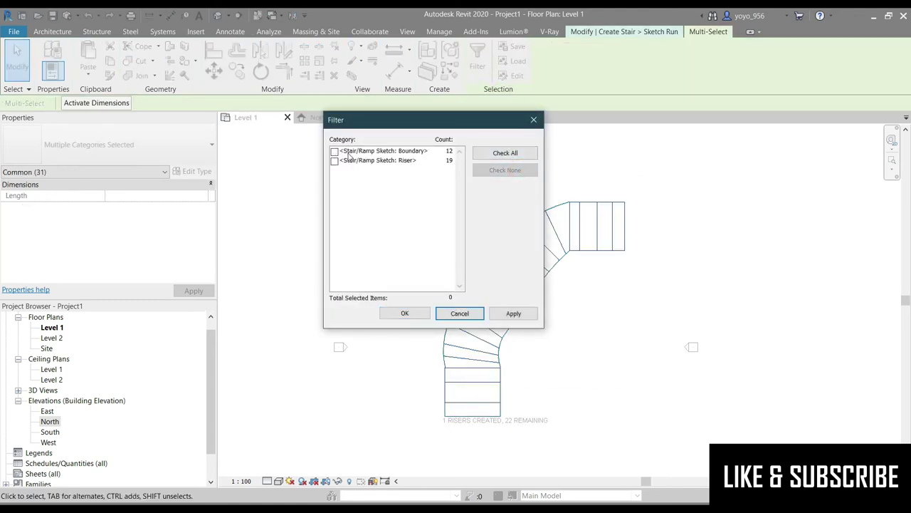
{"action": "left_click", "coordinate": [473, 316]}
{"action": "scroll", "coordinate": [539, 207], "scroll_direction": "up", "scroll_amount": 2}
{"action": "key", "text": "Escape"}
{"action": "scroll", "coordinate": [549, 146], "scroll_direction": "down", "scroll_amount": 2}
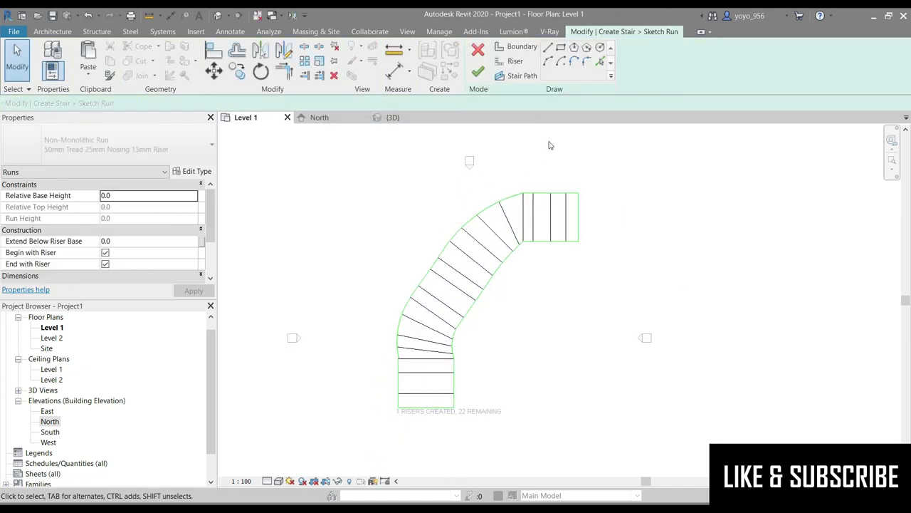
{"action": "left_click", "coordinate": [287, 78]}
{"action": "left_click", "coordinate": [428, 278]}
{"action": "left_click", "coordinate": [400, 329]}
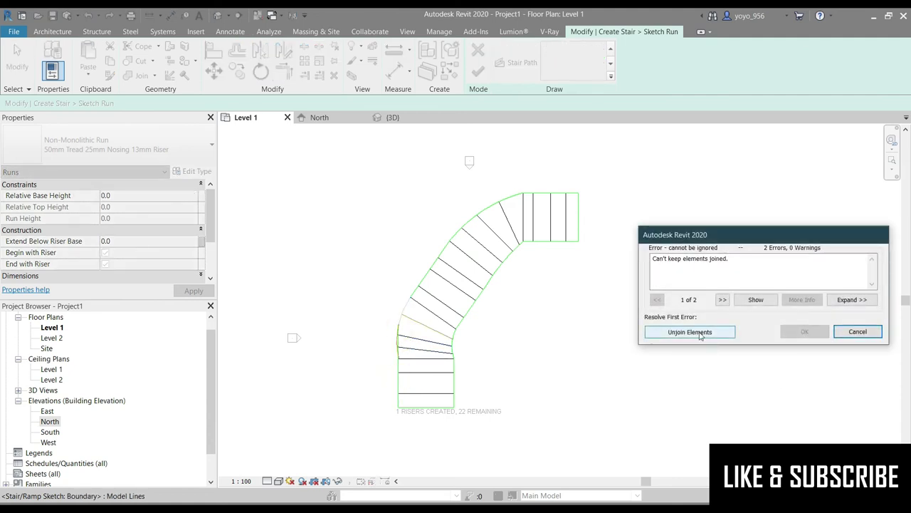
- Close the join error and trim the left and right boundaries so curved and straight edges meet
{"action": "left_click", "coordinate": [854, 334]}
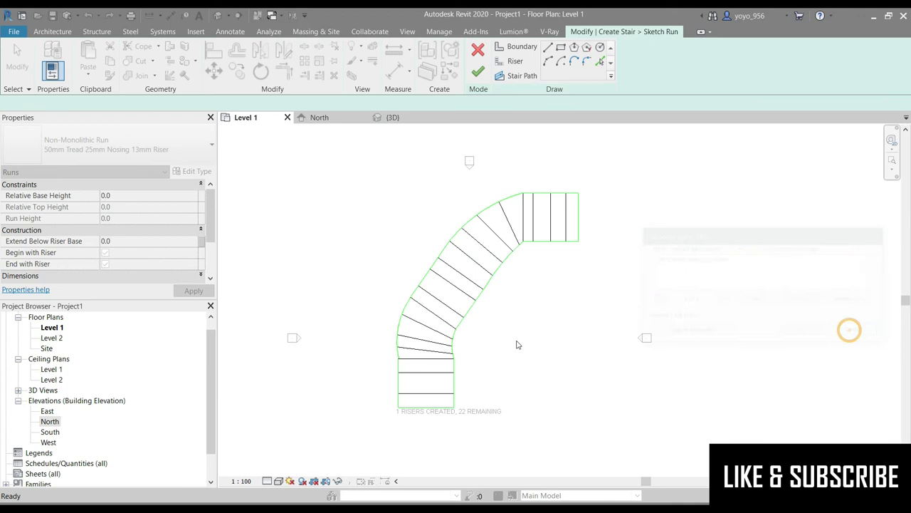
{"action": "scroll", "coordinate": [404, 369], "scroll_direction": "up", "scroll_amount": 2}
{"action": "scroll", "coordinate": [396, 334], "scroll_direction": "up", "scroll_amount": 1}
{"action": "left_click", "coordinate": [388, 327]}
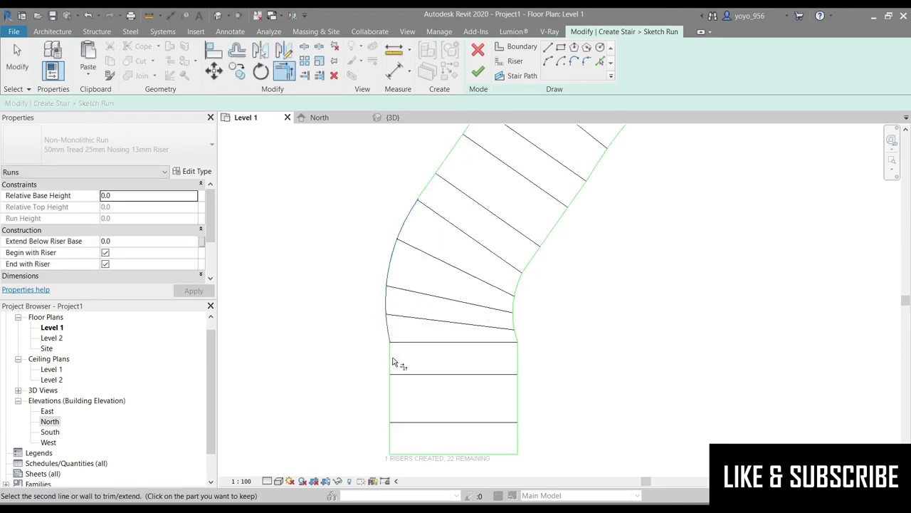
{"action": "left_click", "coordinate": [389, 363]}
{"action": "left_click", "coordinate": [391, 399]}
{"action": "left_click", "coordinate": [473, 454]}
{"action": "left_click", "coordinate": [517, 435]}
{"action": "left_click", "coordinate": [515, 311]}
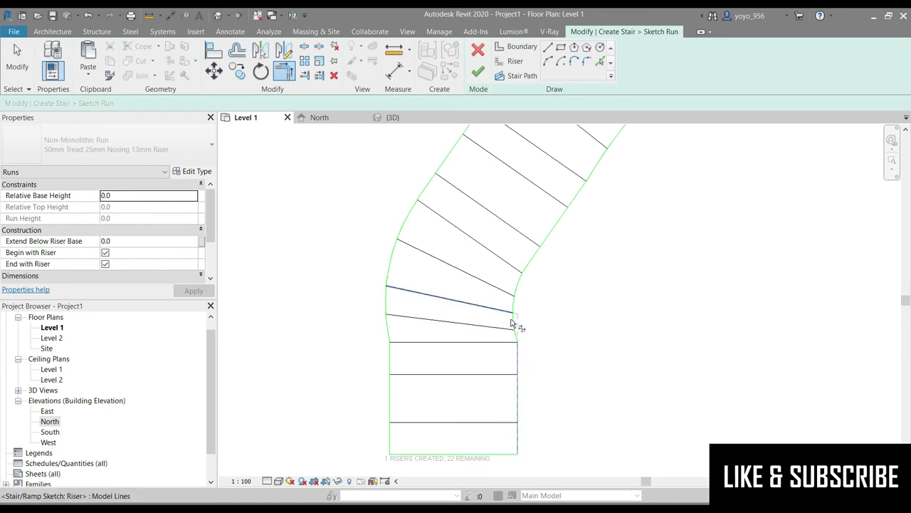
{"action": "key", "text": "Escape"}
- Trim the right boundary into one continuous edge, join the arc segments, and unjoin conflicting elements
{"action": "scroll", "coordinate": [549, 281], "scroll_direction": "down", "scroll_amount": 2}
{"action": "scroll", "coordinate": [549, 281], "scroll_direction": "up", "scroll_amount": 3}
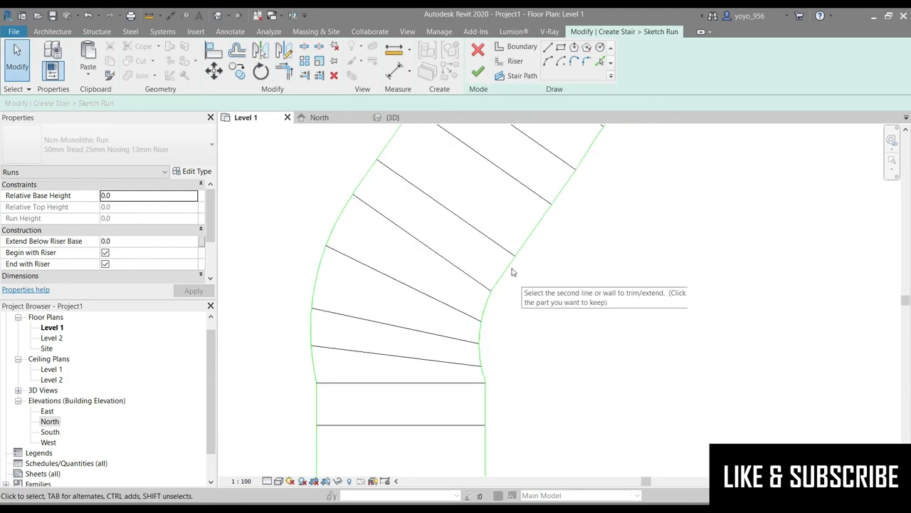
{"action": "left_click", "coordinate": [282, 80]}
{"action": "left_click", "coordinate": [512, 274]}
{"action": "left_click", "coordinate": [484, 311]}
{"action": "scroll", "coordinate": [488, 310], "scroll_direction": "down", "scroll_amount": 2}
{"action": "left_click", "coordinate": [492, 299]}
{"action": "left_click", "coordinate": [530, 242]}
{"action": "left_click", "coordinate": [690, 332]}
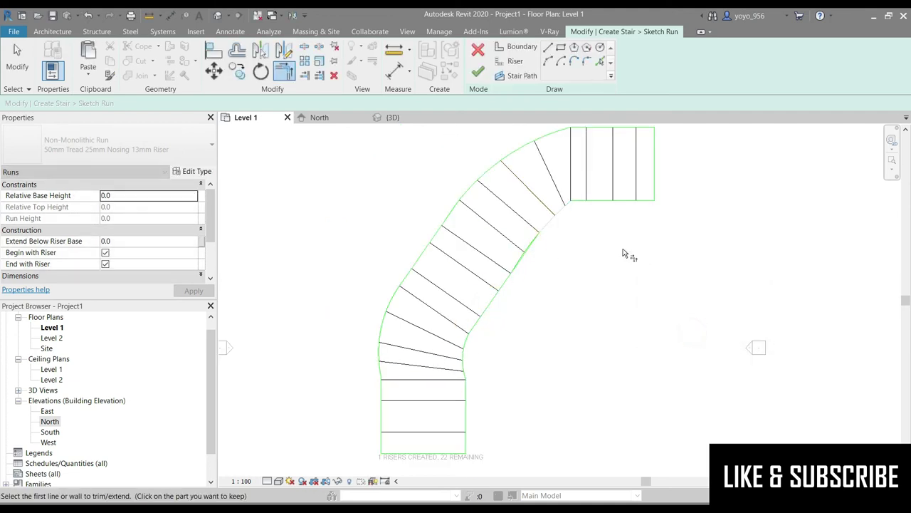
{"action": "scroll", "coordinate": [532, 255], "scroll_direction": "up", "scroll_amount": 1}
{"action": "scroll", "coordinate": [496, 303], "scroll_direction": "down", "scroll_amount": 2}
{"action": "scroll", "coordinate": [496, 303], "scroll_direction": "down", "scroll_amount": 1}
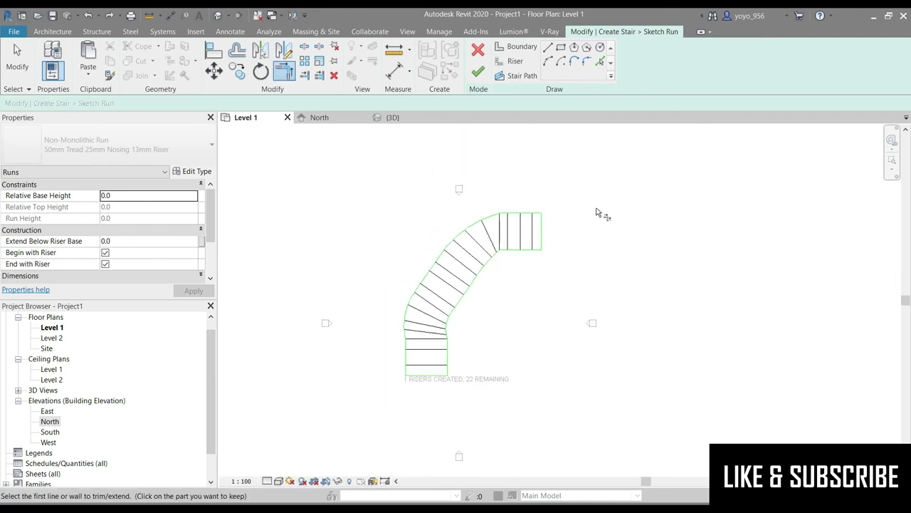
- Sketch a segmented stair path from the bottom riser's midpoint through the curved run to the top landing
{"action": "left_click", "coordinate": [518, 74]}
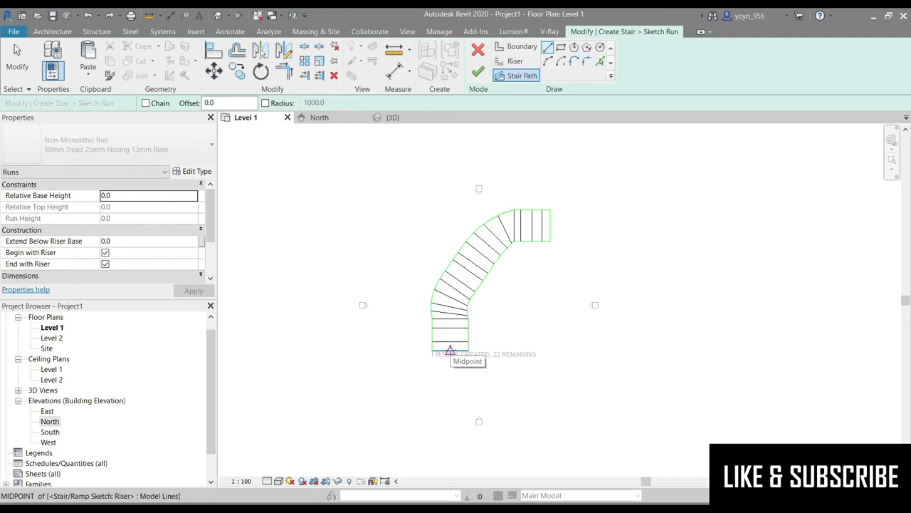
{"action": "left_click", "coordinate": [450, 350]}
{"action": "left_click", "coordinate": [440, 311]}
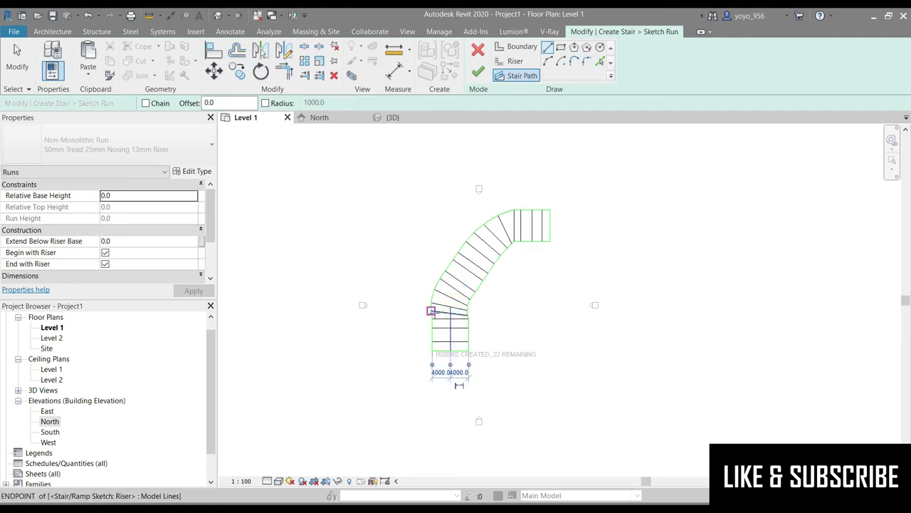
{"action": "scroll", "coordinate": [431, 311], "scroll_direction": "up", "scroll_amount": 2}
{"action": "left_click", "coordinate": [440, 315]}
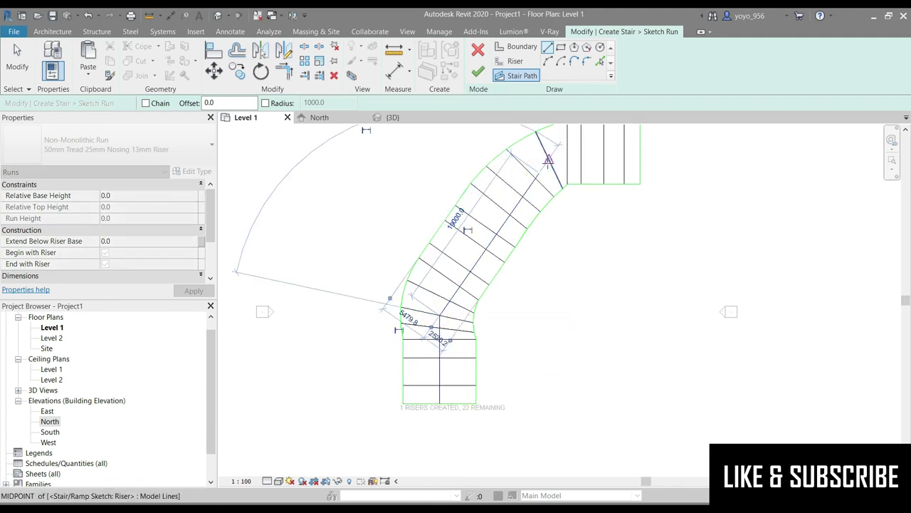
{"action": "left_click", "coordinate": [548, 158]}
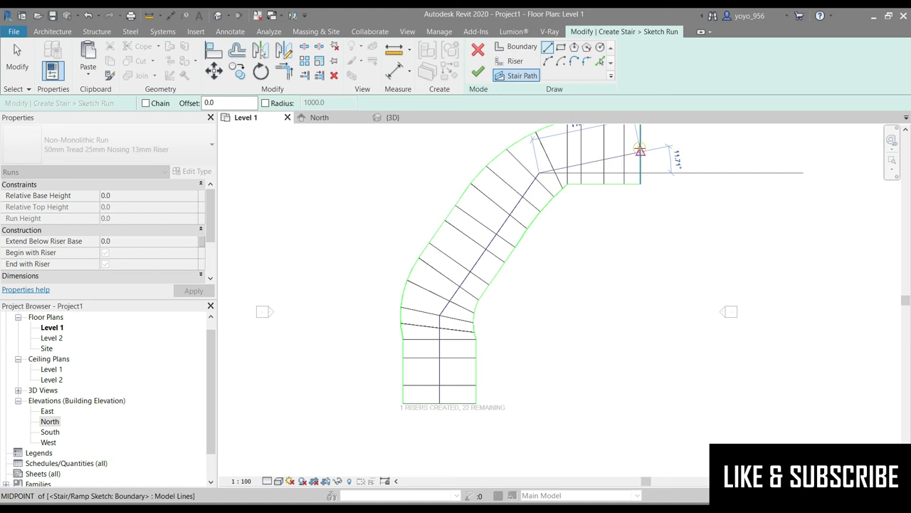
{"action": "left_click", "coordinate": [640, 151]}
{"action": "scroll", "coordinate": [612, 163], "scroll_direction": "down", "scroll_amount": 1}
{"action": "scroll", "coordinate": [570, 192], "scroll_direction": "up", "scroll_amount": 1}
{"action": "scroll", "coordinate": [566, 200], "scroll_direction": "up", "scroll_amount": 1}
{"action": "scroll", "coordinate": [602, 153], "scroll_direction": "down", "scroll_amount": 2}
- Try finishing the run sketch, continue past the invalid-sketch error, and inspect the path and a riser
{"action": "key", "text": "Escape"}
{"action": "key", "text": "Escape"}
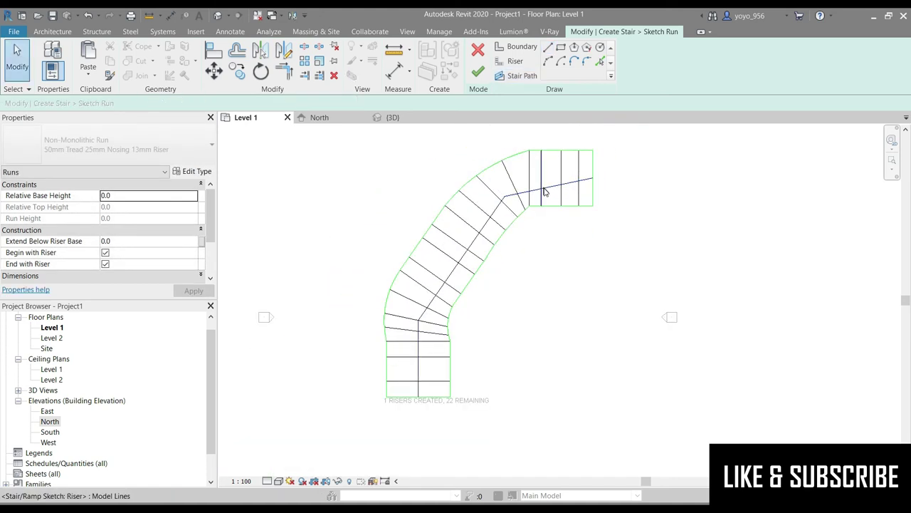
{"action": "left_click", "coordinate": [544, 189]}
{"action": "scroll", "coordinate": [582, 181], "scroll_direction": "up", "scroll_amount": 2}
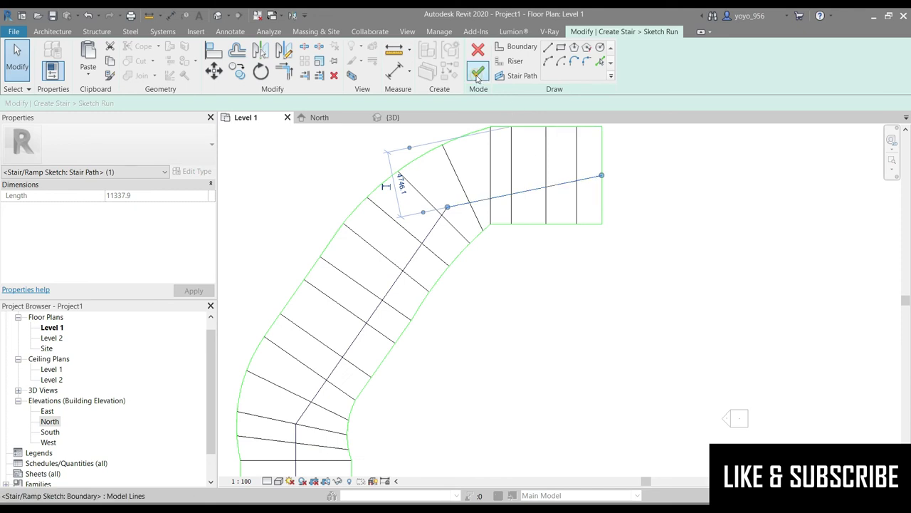
{"action": "left_click", "coordinate": [477, 73]}
{"action": "left_click", "coordinate": [811, 330]}
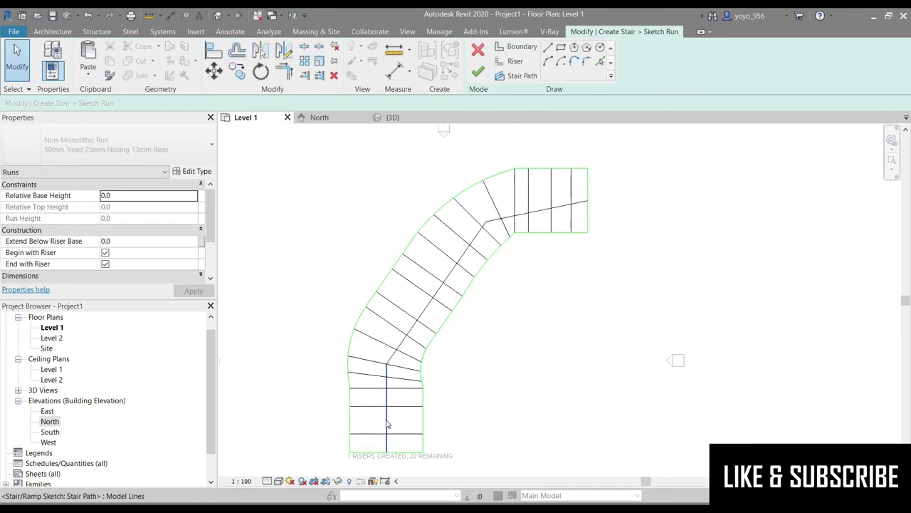
{"action": "left_click", "coordinate": [386, 423]}
{"action": "scroll", "coordinate": [394, 382], "scroll_direction": "up", "scroll_amount": 2}
{"action": "scroll", "coordinate": [392, 378], "scroll_direction": "down", "scroll_amount": 1}
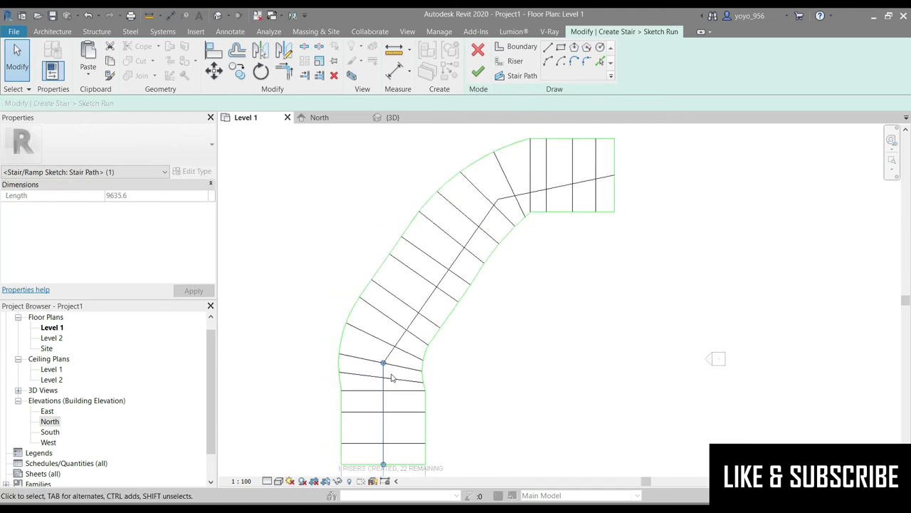
{"action": "left_click", "coordinate": [396, 381]}
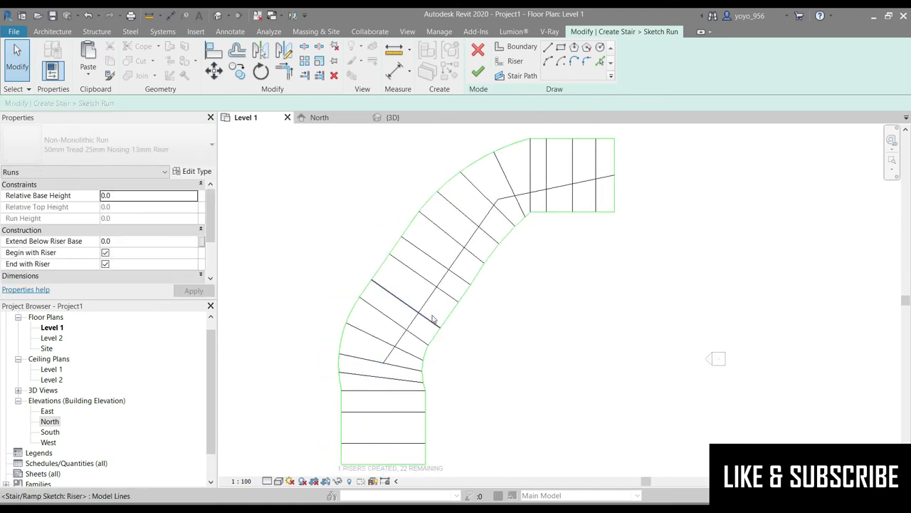
- Delete the straight stair path and draw an arc from the bottom riser to the top landing
{"action": "left_click", "coordinate": [549, 183]}
{"action": "key", "text": "Delete"}
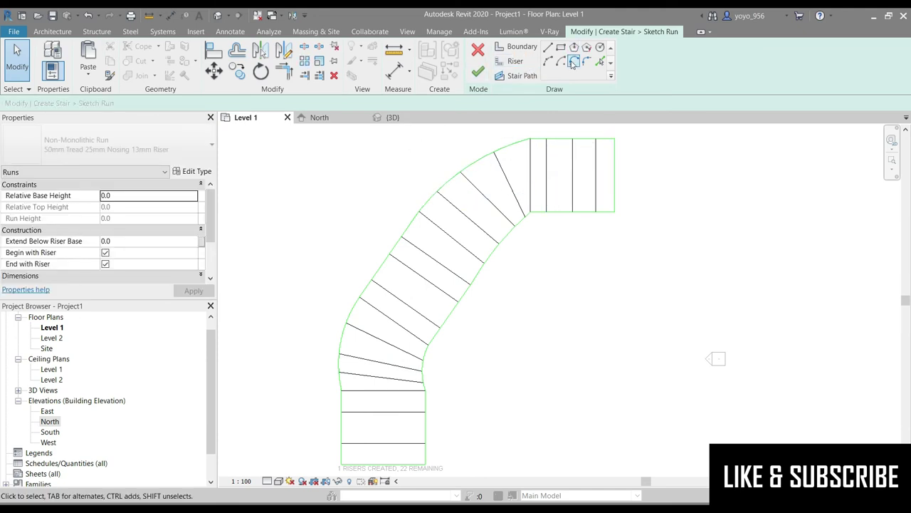
{"action": "left_click", "coordinate": [547, 62]}
{"action": "scroll", "coordinate": [427, 361], "scroll_direction": "down", "scroll_amount": 2}
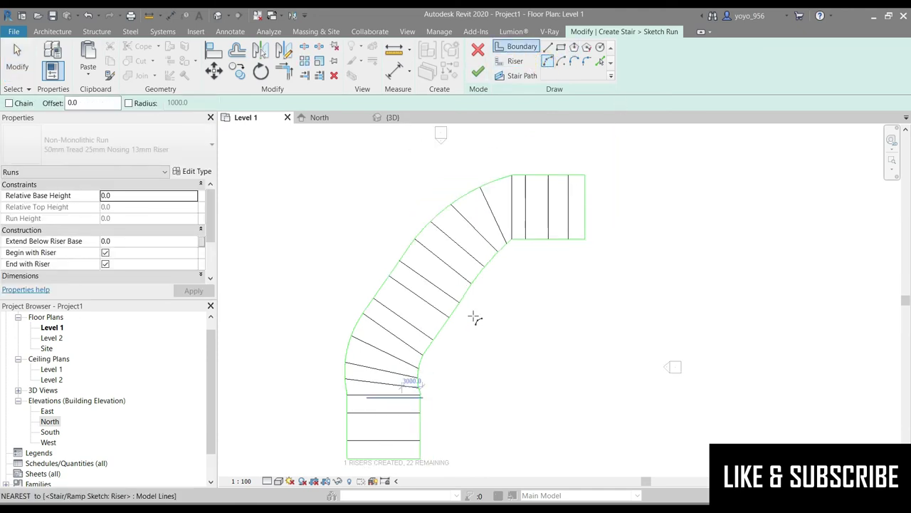
{"action": "left_click", "coordinate": [402, 419]}
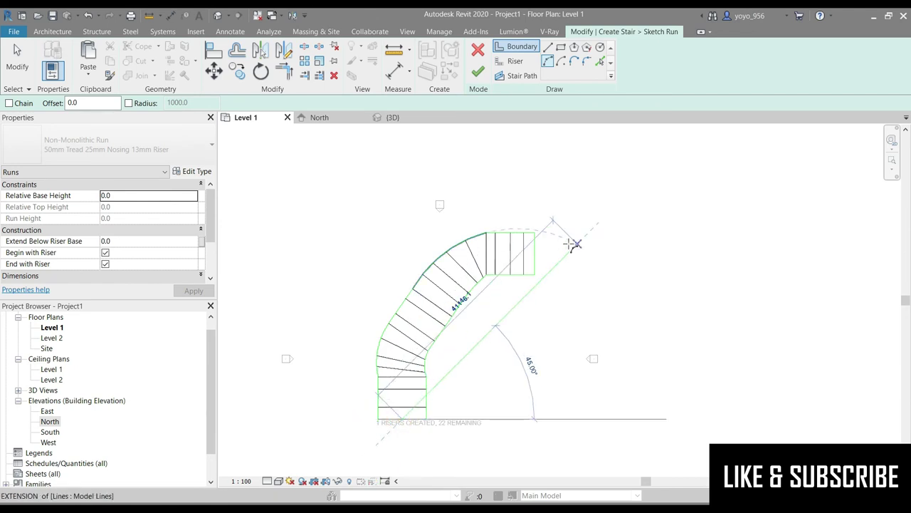
{"action": "left_click", "coordinate": [536, 253]}
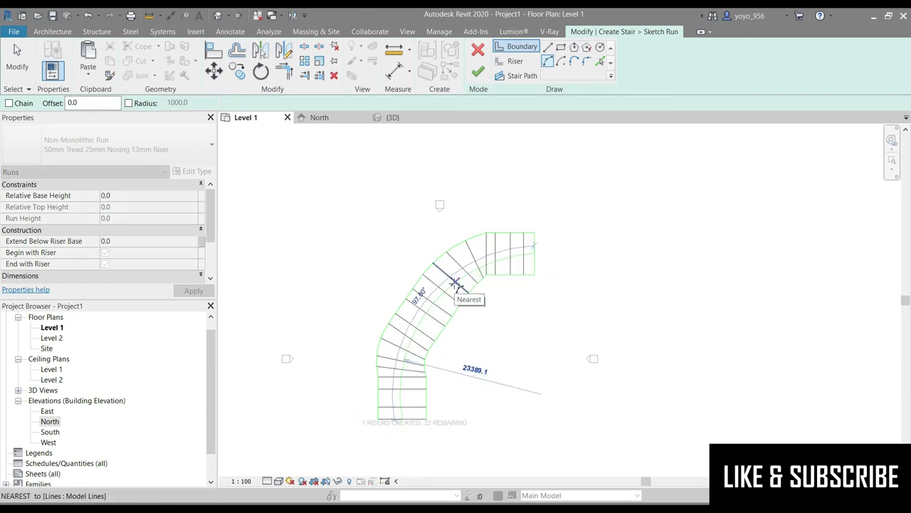
- Drag the arc's grip so the curve follows the centre of the run
{"action": "scroll", "coordinate": [537, 267], "scroll_direction": "up", "scroll_amount": 3}
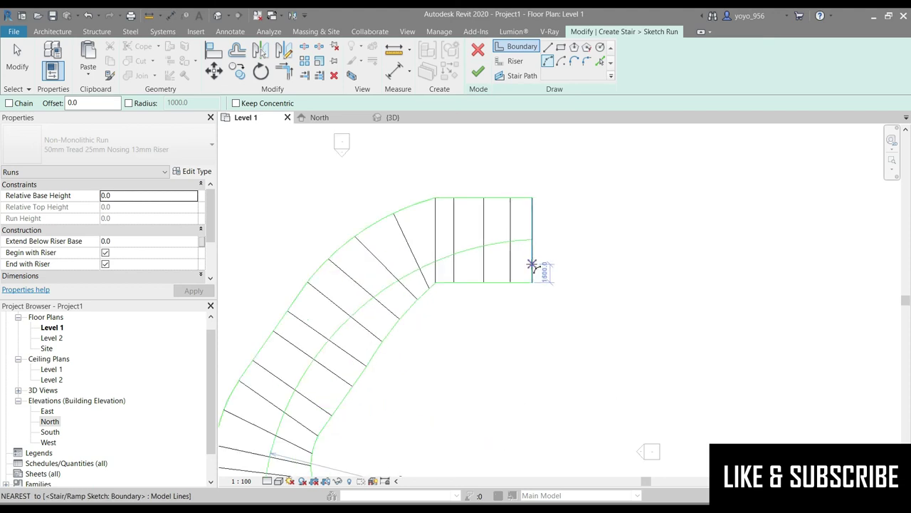
{"action": "key", "text": "Escape"}
{"action": "key", "text": "Escape"}
{"action": "left_click", "coordinate": [532, 240]}
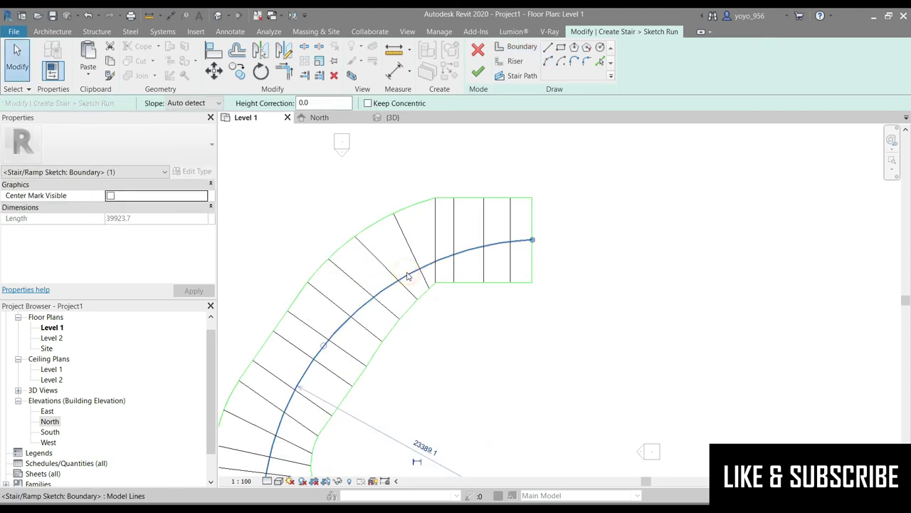
{"action": "scroll", "coordinate": [577, 204], "scroll_direction": "down", "scroll_amount": 2}
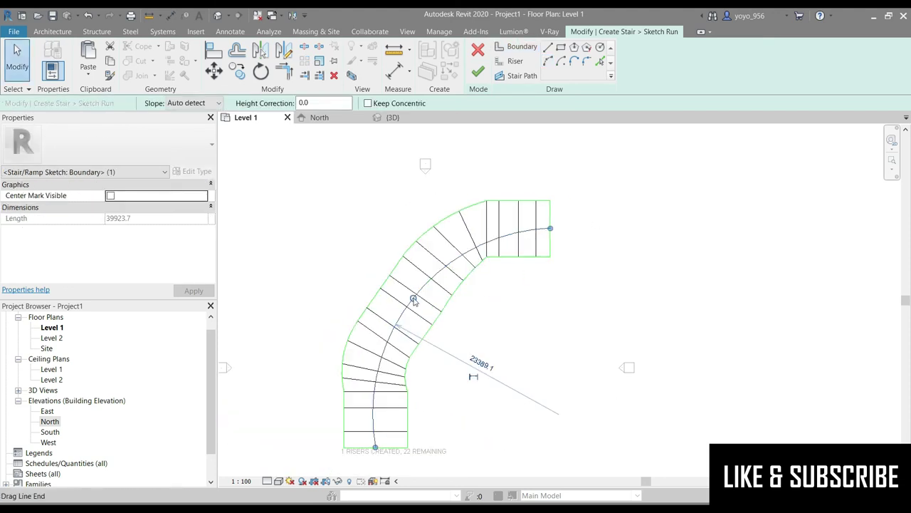
{"action": "left_click_drag", "start_coordinate": [413, 298], "coordinate": [429, 284]}
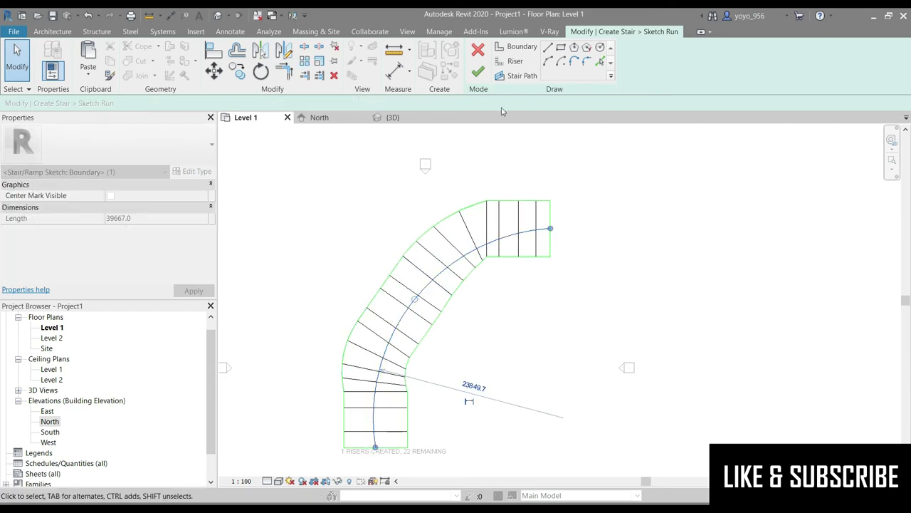
{"action": "left_click", "coordinate": [517, 76]}
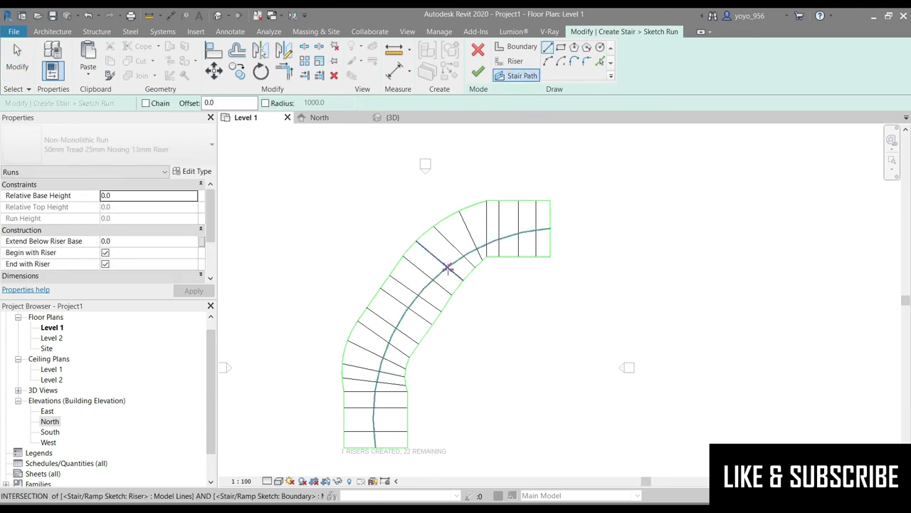
- Draw an arc stair path from the bottom riser to the top landing, continuing past the finish error
{"action": "key", "text": "Escape"}
{"action": "key", "text": "Escape"}
{"action": "left_click", "coordinate": [519, 76]}
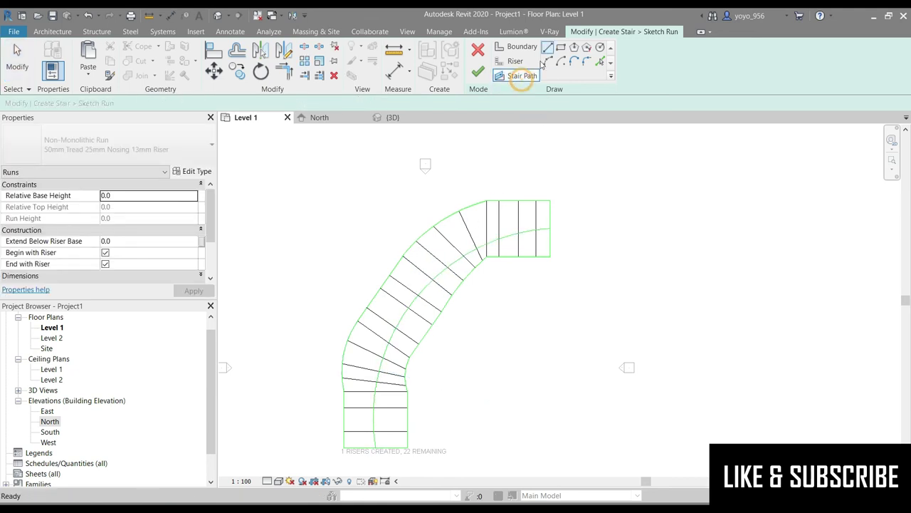
{"action": "left_click", "coordinate": [600, 61]}
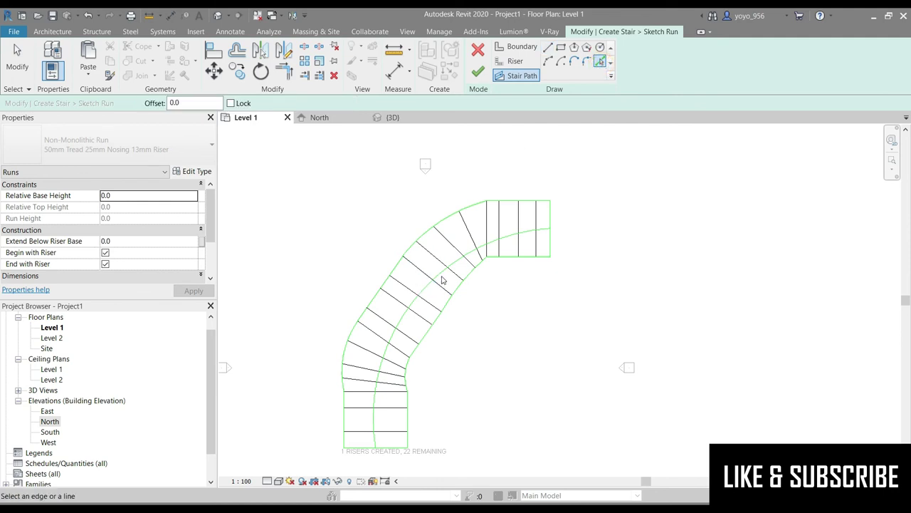
{"action": "left_click", "coordinate": [547, 48]}
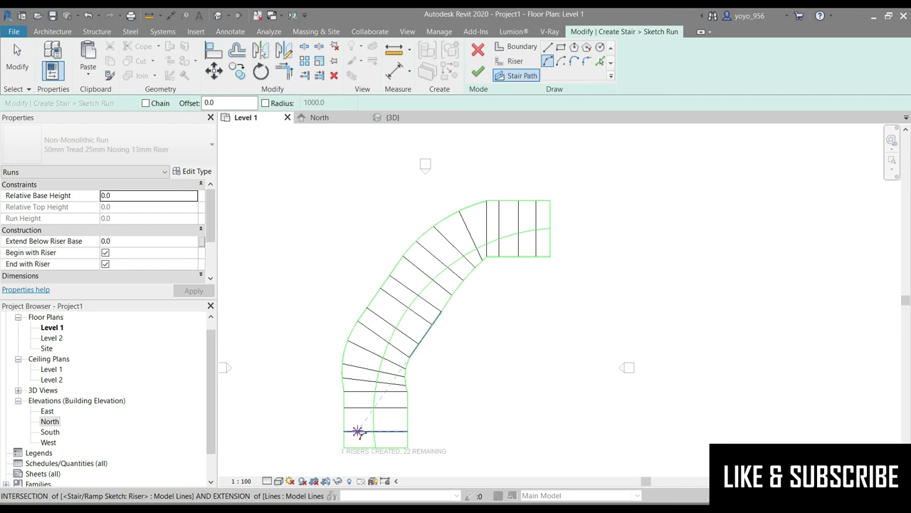
{"action": "left_click", "coordinate": [375, 449]}
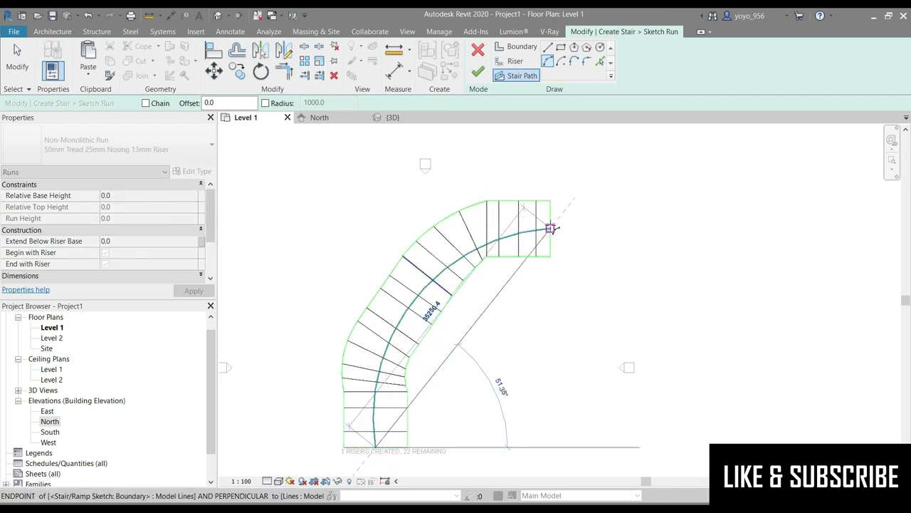
{"action": "scroll", "coordinate": [464, 261], "scroll_direction": "down", "scroll_amount": 3}
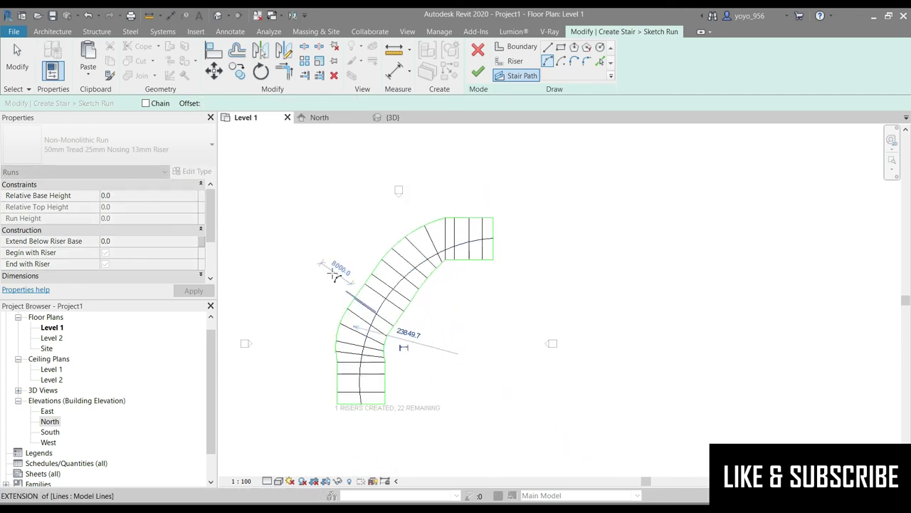
{"action": "scroll", "coordinate": [420, 209], "scroll_direction": "up", "scroll_amount": 2}
{"action": "left_click", "coordinate": [478, 72]}
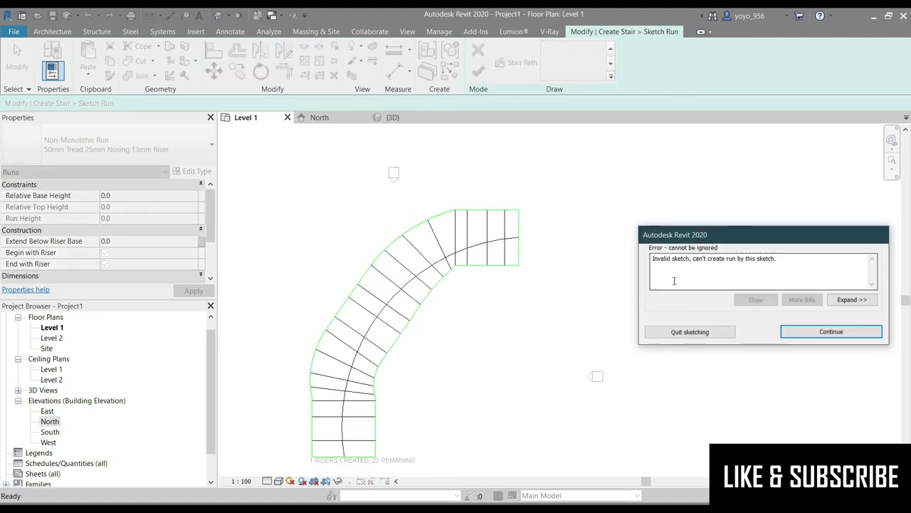
{"action": "left_click", "coordinate": [806, 329]}
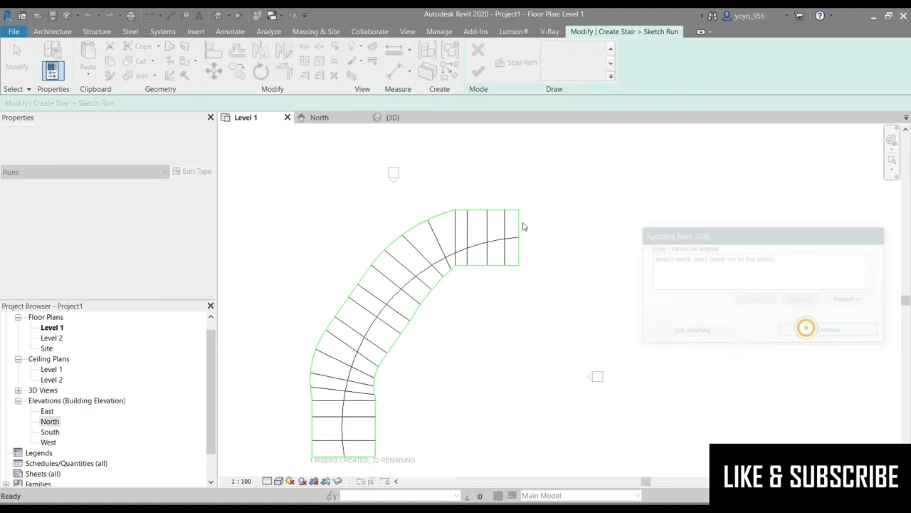
{"action": "scroll", "coordinate": [524, 227], "scroll_direction": "down", "scroll_amount": 2}
{"action": "left_click", "coordinate": [487, 218]}
{"action": "scroll", "coordinate": [431, 243], "scroll_direction": "up", "scroll_amount": 1}
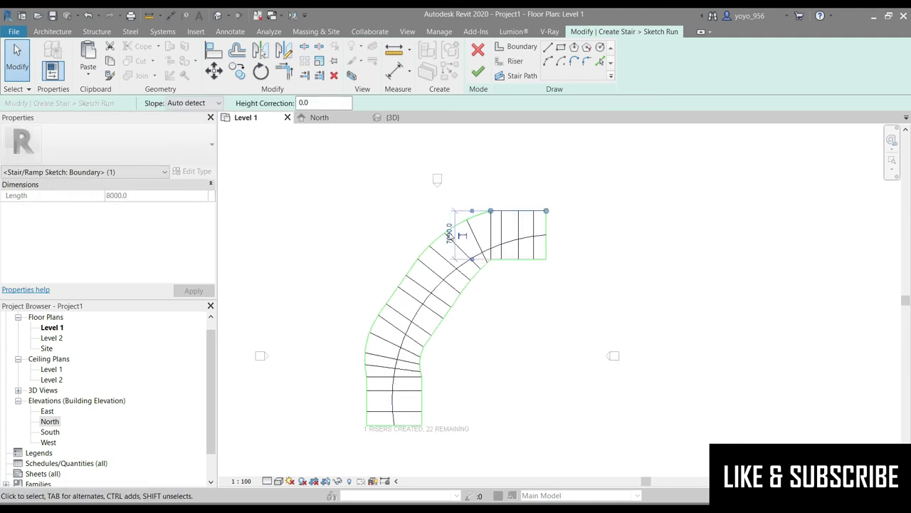
{"action": "left_click", "coordinate": [577, 289]}
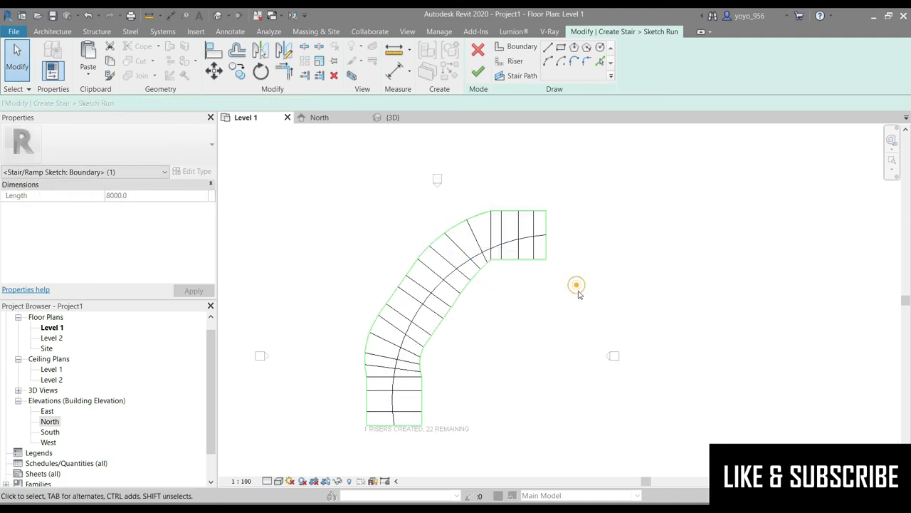
{"action": "left_click", "coordinate": [534, 221]}
{"action": "scroll", "coordinate": [533, 221], "scroll_direction": "up", "scroll_amount": 3}
{"action": "left_click", "coordinate": [593, 210]}
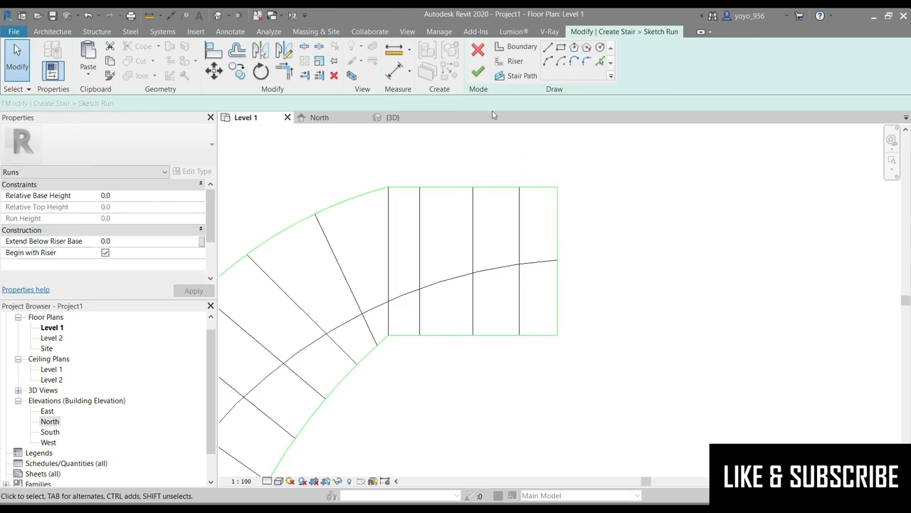
{"action": "left_click", "coordinate": [514, 62]}
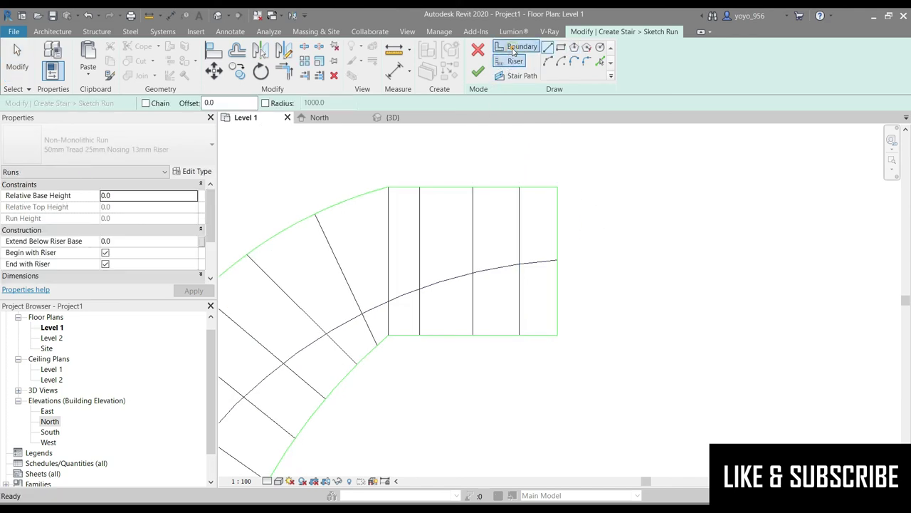
{"action": "left_click", "coordinate": [514, 50]}
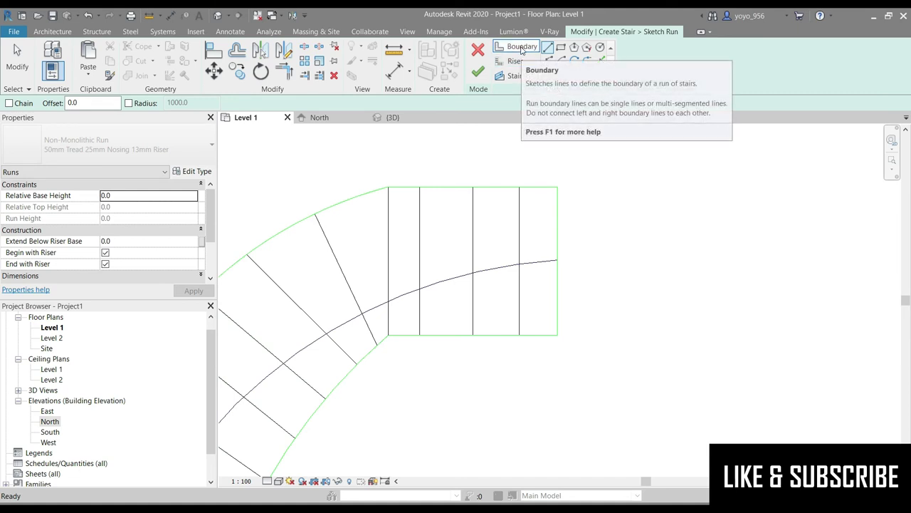
{"action": "left_click", "coordinate": [561, 47]}
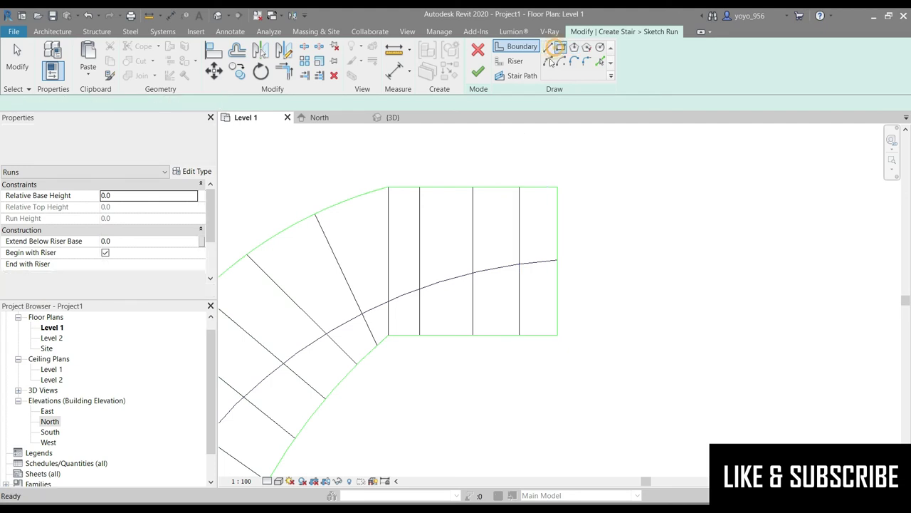
{"action": "left_click", "coordinate": [520, 187]}
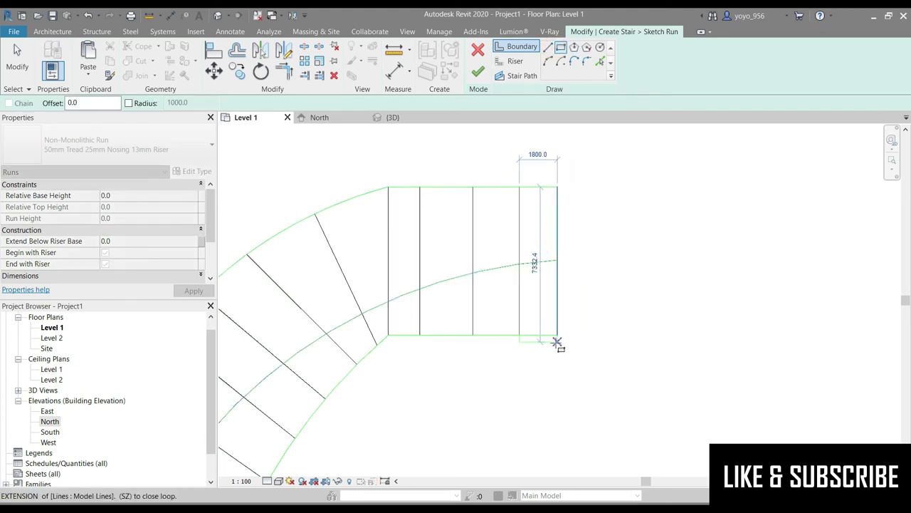
{"action": "key", "text": "Escape"}
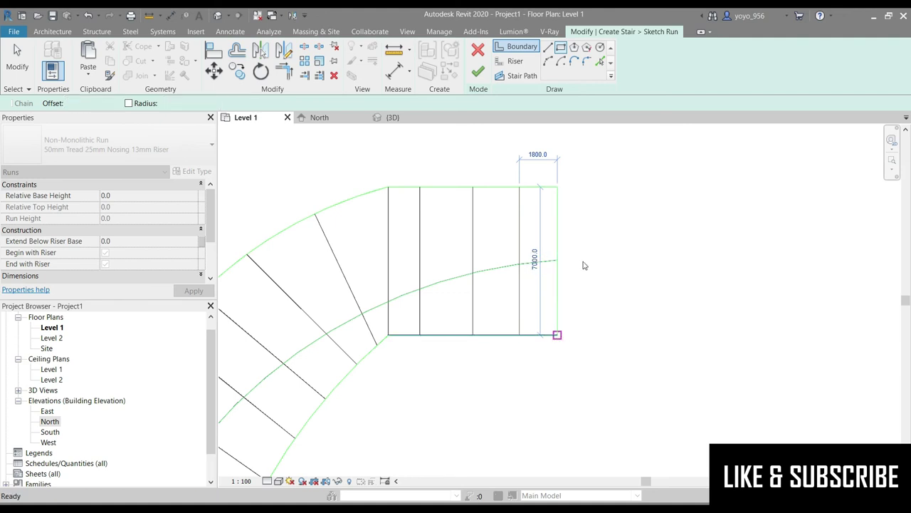
{"action": "scroll", "coordinate": [636, 197], "scroll_direction": "down", "scroll_amount": 5}
{"action": "key", "text": "Escape"}
{"action": "left_click_drag", "start_coordinate": [641, 173], "coordinate": [484, 395]}
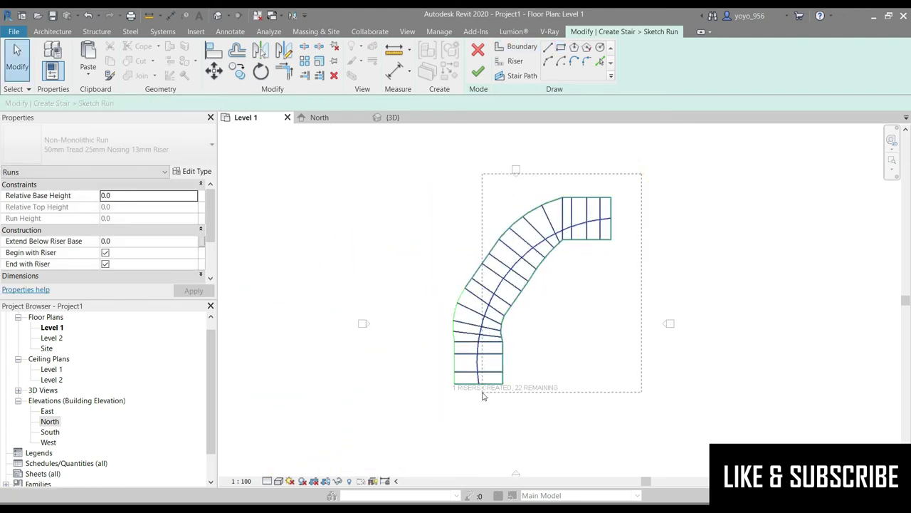
- Filter the stair sketch selection down to its 13 Stair/Ramp Sketch: Boundary lines and delete them
{"action": "mouse_move", "coordinate": [623, 195]}
{"action": "left_mouse_down"}
{"action": "mouse_move", "coordinate": [433, 403]}
{"action": "mouse_move", "coordinate": [437, 416]}
{"action": "left_mouse_up"}
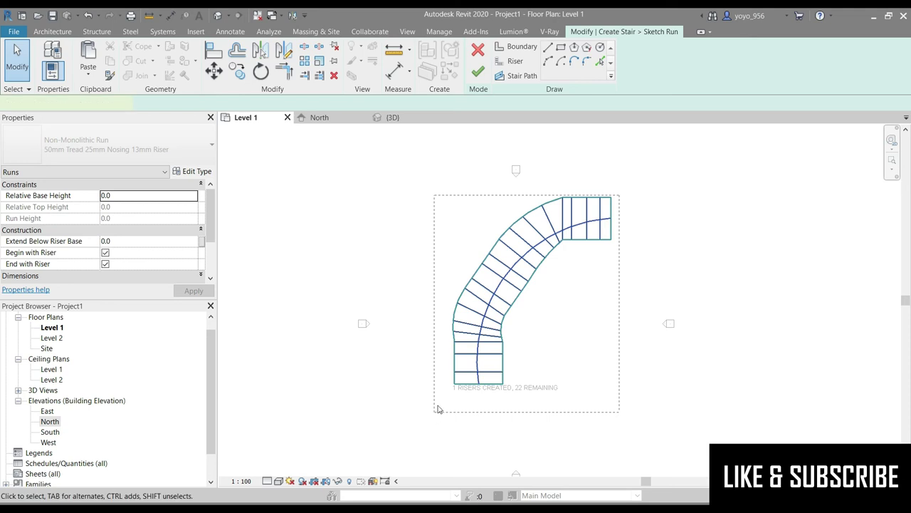
{"action": "left_click", "coordinate": [478, 65]}
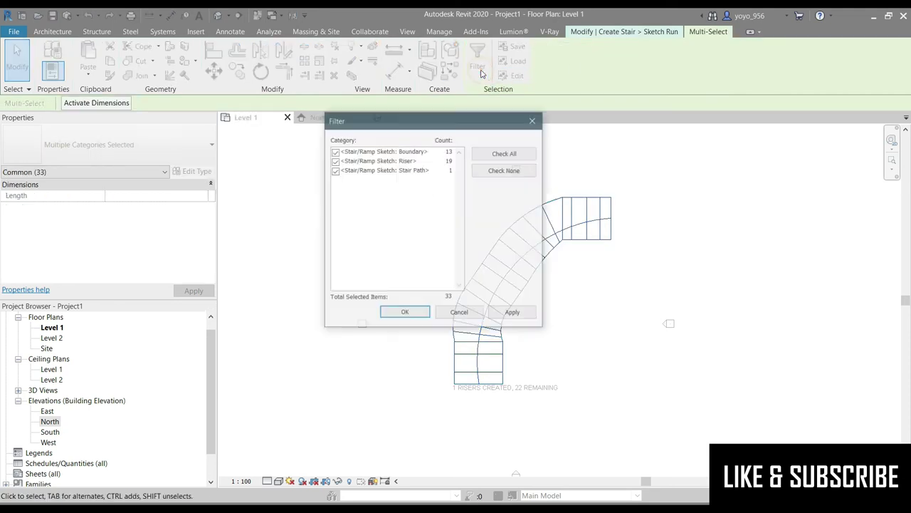
{"action": "left_click", "coordinate": [484, 169]}
{"action": "left_click", "coordinate": [335, 150]}
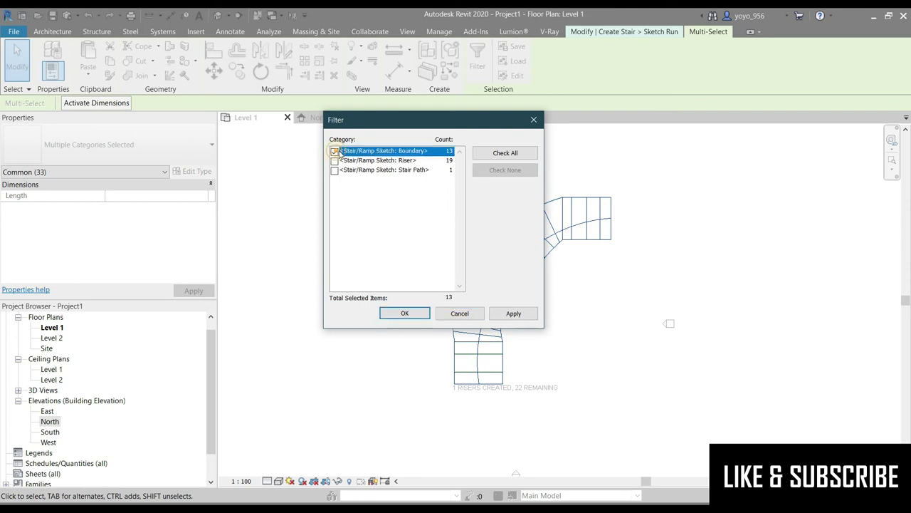
{"action": "left_click", "coordinate": [514, 311]}
{"action": "left_click", "coordinate": [406, 313]}
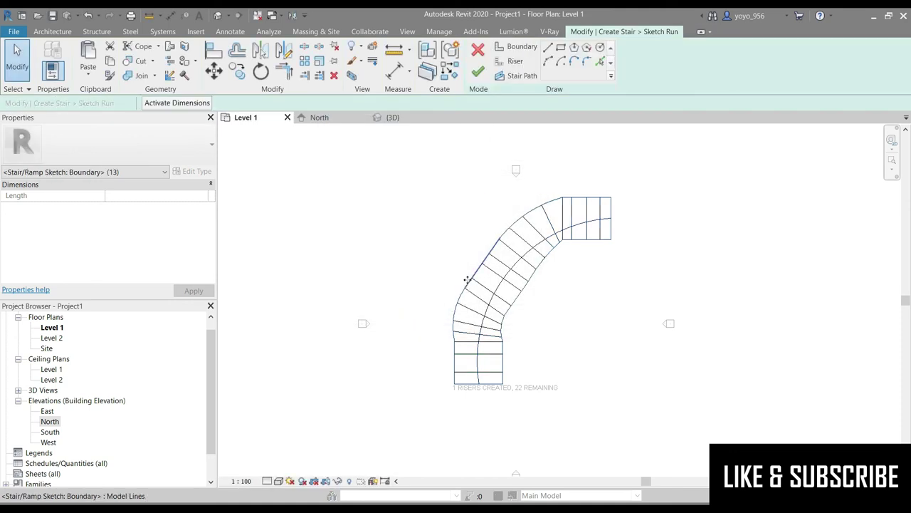
{"action": "key", "text": "Escape"}
{"action": "scroll", "coordinate": [591, 234], "scroll_direction": "up", "scroll_amount": 2}
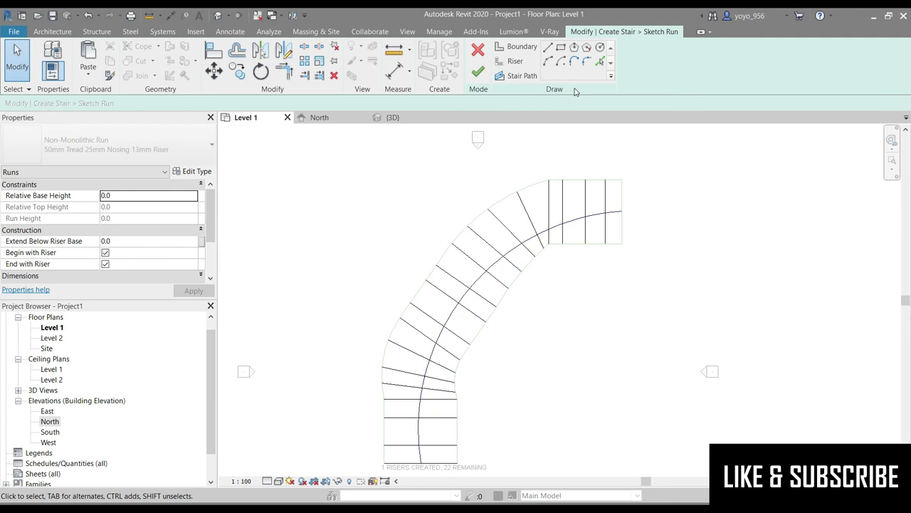
- Draw two vertical boundary lines at the run's straight upper end, closing the overlap warning
{"action": "left_click", "coordinate": [522, 46]}
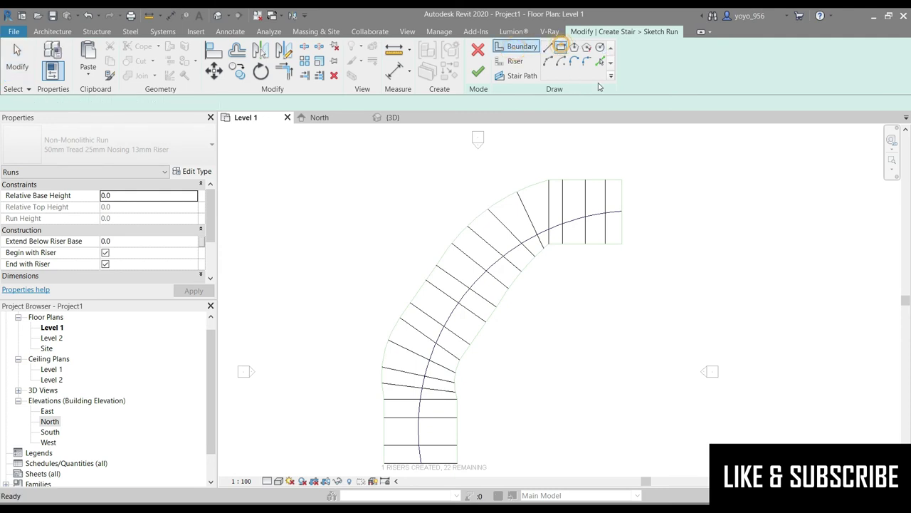
{"action": "scroll", "coordinate": [605, 186], "scroll_direction": "up", "scroll_amount": 2}
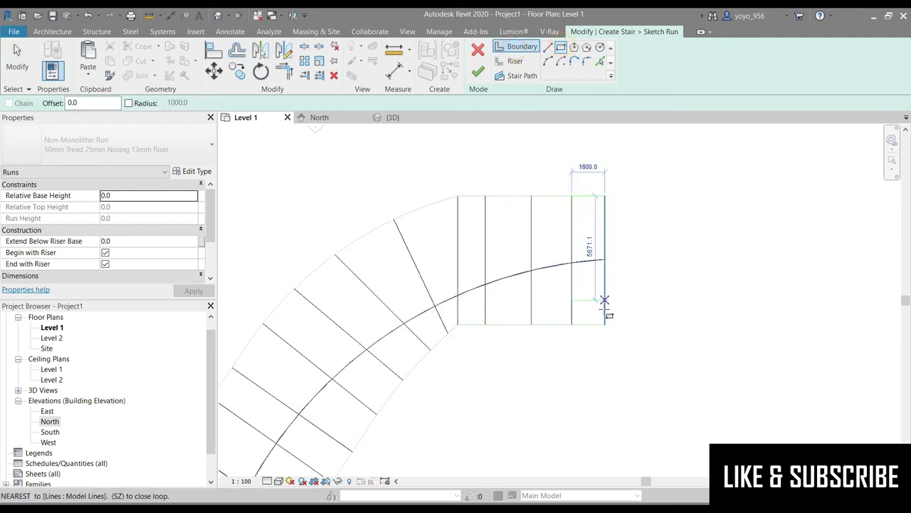
{"action": "left_click", "coordinate": [604, 323]}
{"action": "left_click", "coordinate": [605, 344]}
{"action": "key", "text": "Escape"}
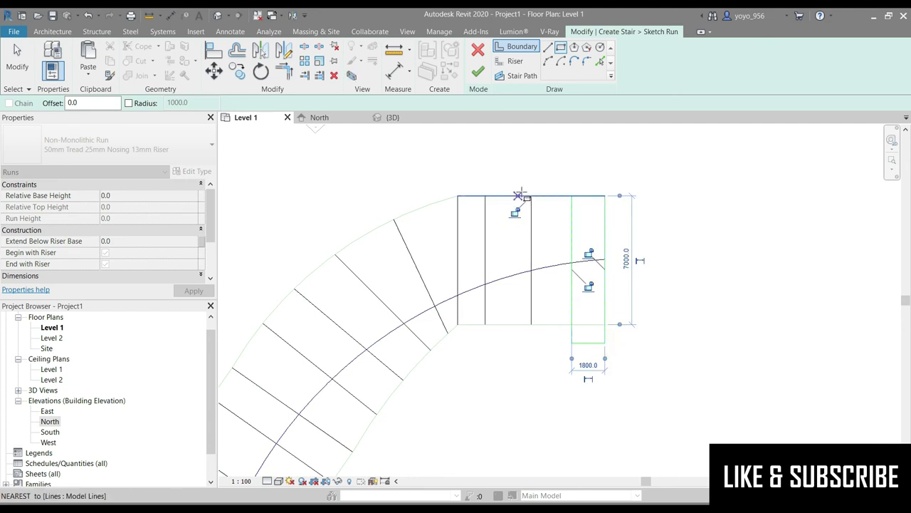
{"action": "left_click", "coordinate": [571, 196]}
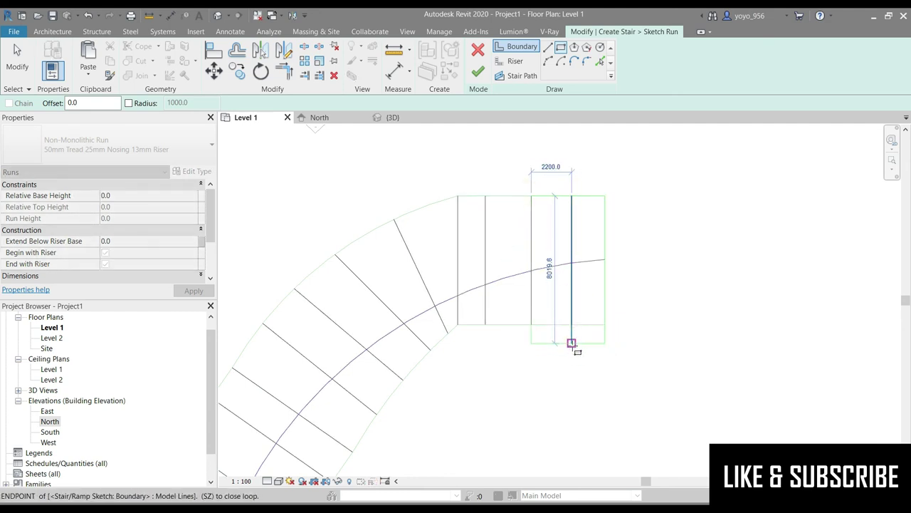
{"action": "left_click", "coordinate": [572, 343]}
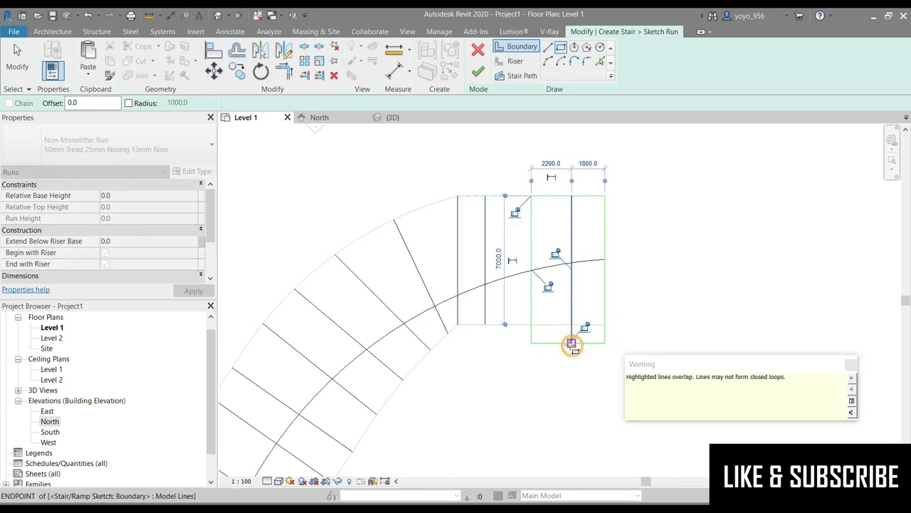
{"action": "left_click", "coordinate": [851, 365]}
- Draw a rectangular boundary around the straight landing, dismissing the overlapping lines warning
{"action": "scroll", "coordinate": [574, 249], "scroll_direction": "up", "scroll_amount": 1}
{"action": "scroll", "coordinate": [527, 219], "scroll_direction": "up", "scroll_amount": 1}
{"action": "scroll", "coordinate": [527, 219], "scroll_direction": "up", "scroll_amount": 1}
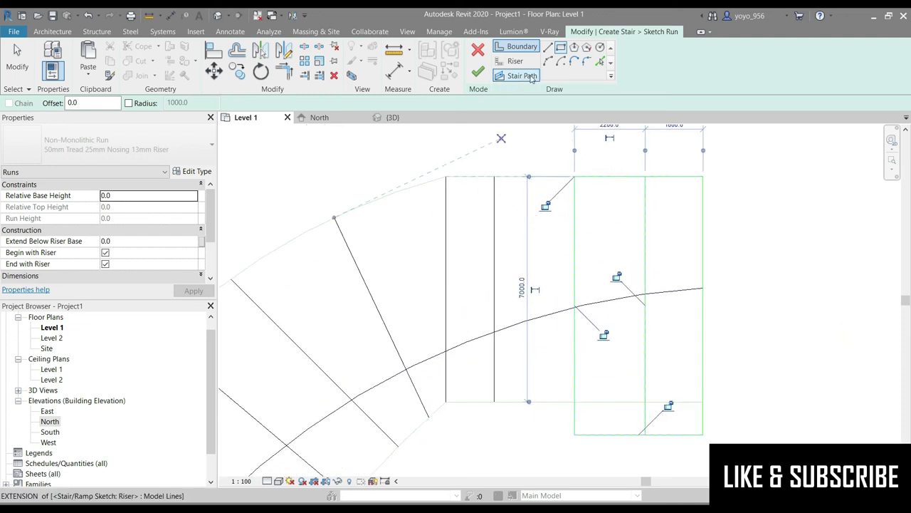
{"action": "left_click", "coordinate": [600, 63]}
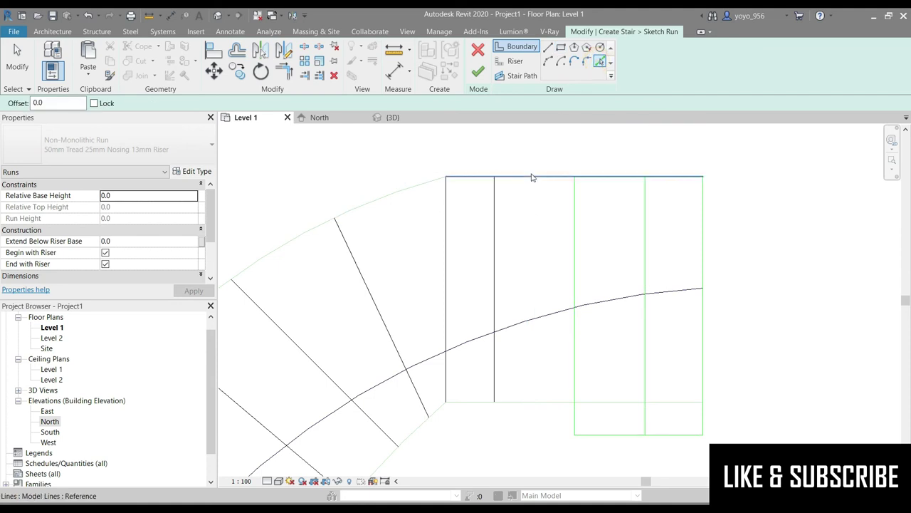
{"action": "left_click", "coordinate": [561, 47]}
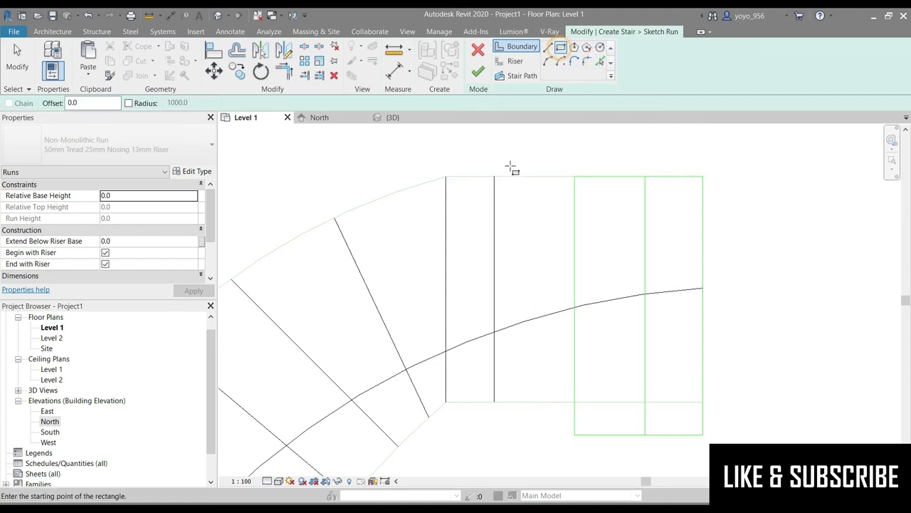
{"action": "left_click", "coordinate": [494, 176]}
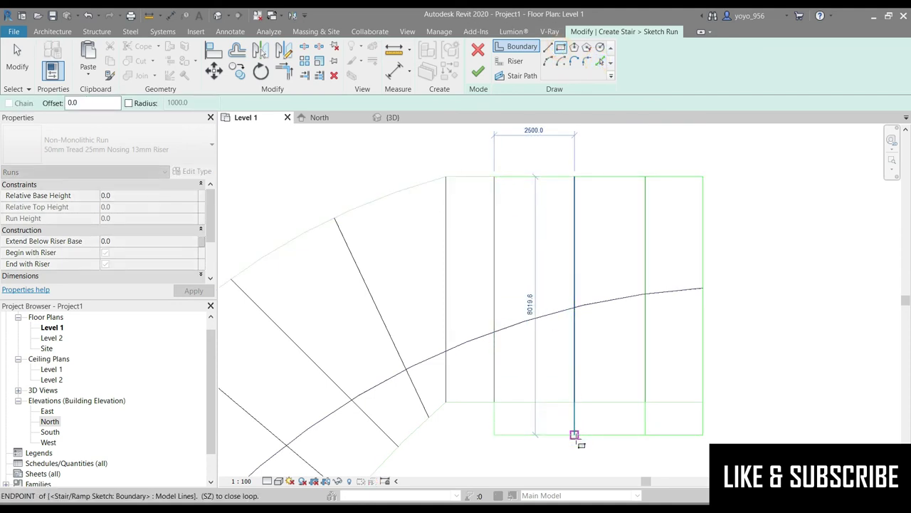
{"action": "left_click", "coordinate": [574, 434]}
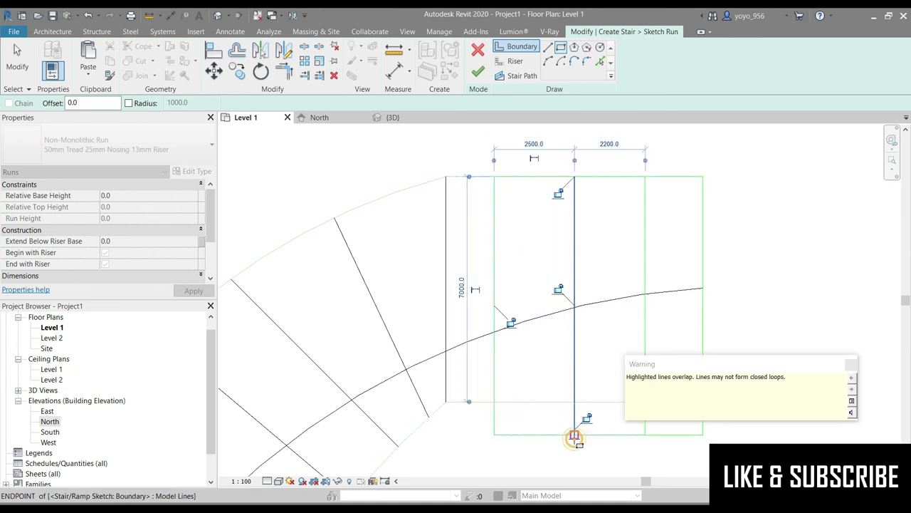
{"action": "left_click", "coordinate": [852, 364]}
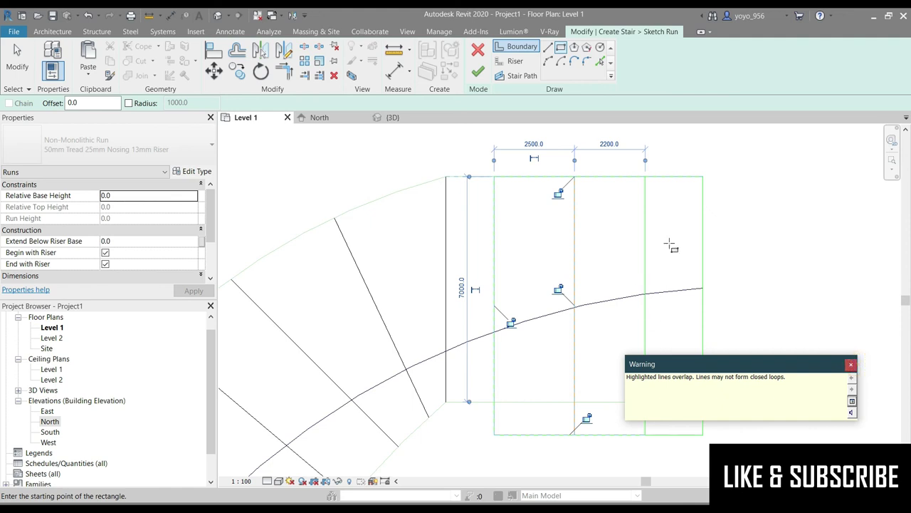
{"action": "scroll", "coordinate": [669, 242], "scroll_direction": "down", "scroll_amount": 2}
{"action": "scroll", "coordinate": [721, 294], "scroll_direction": "down", "scroll_amount": 1}
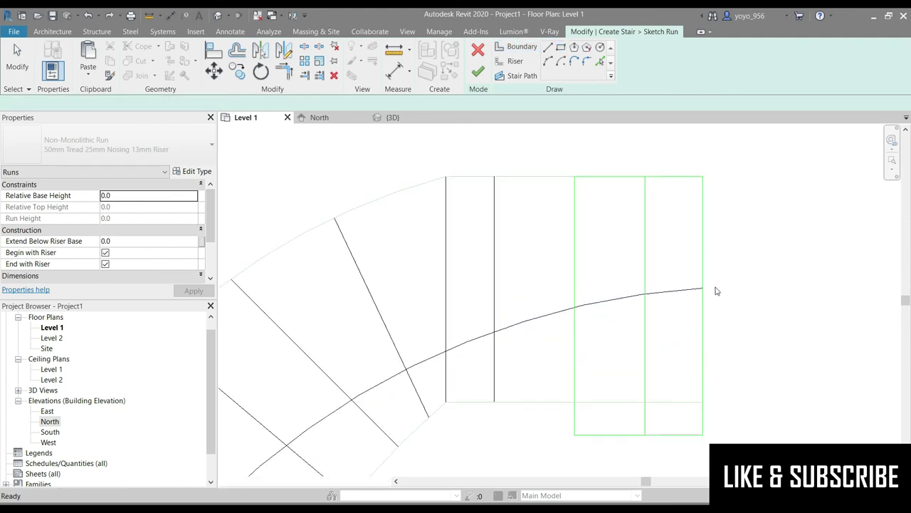
{"action": "key", "text": "Escape"}
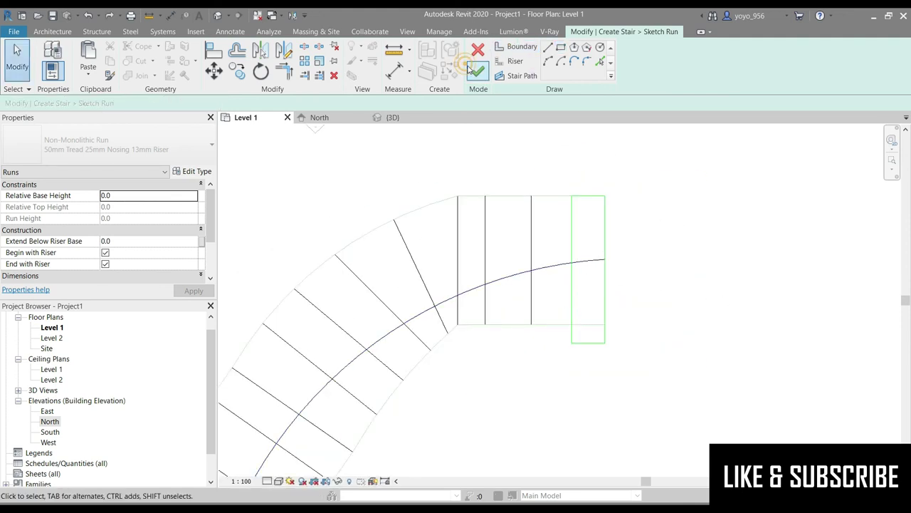
- Attempt to finish the sketch, return to editing, and pick the vertical line as a boundary
{"action": "left_click", "coordinate": [478, 71]}
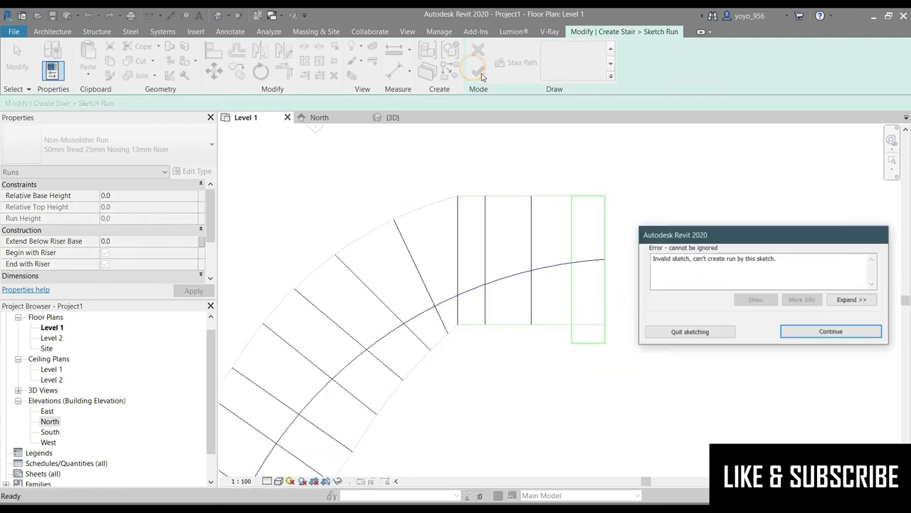
{"action": "left_click", "coordinate": [828, 331]}
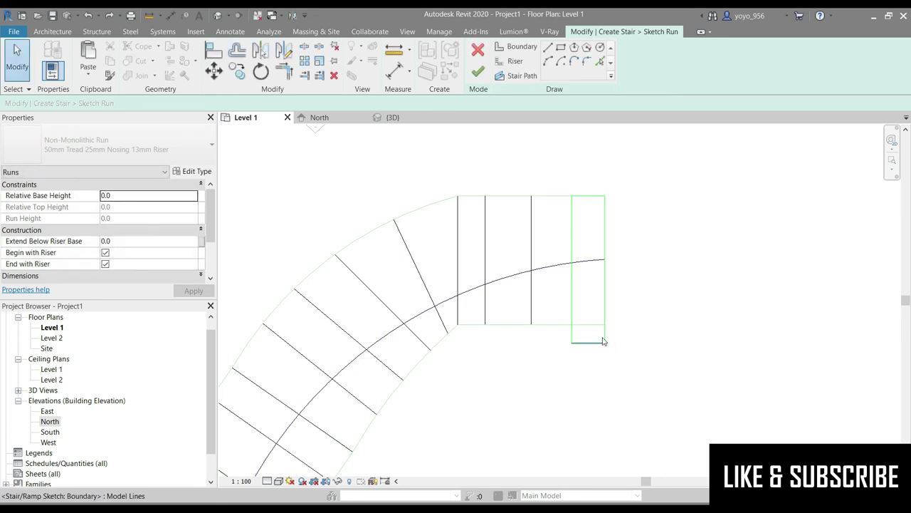
{"action": "left_click", "coordinate": [503, 46]}
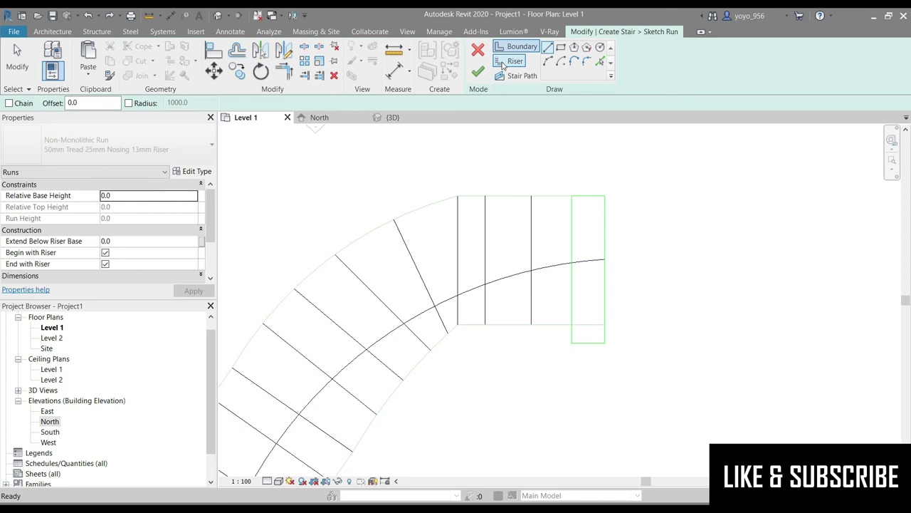
{"action": "left_click", "coordinate": [600, 62]}
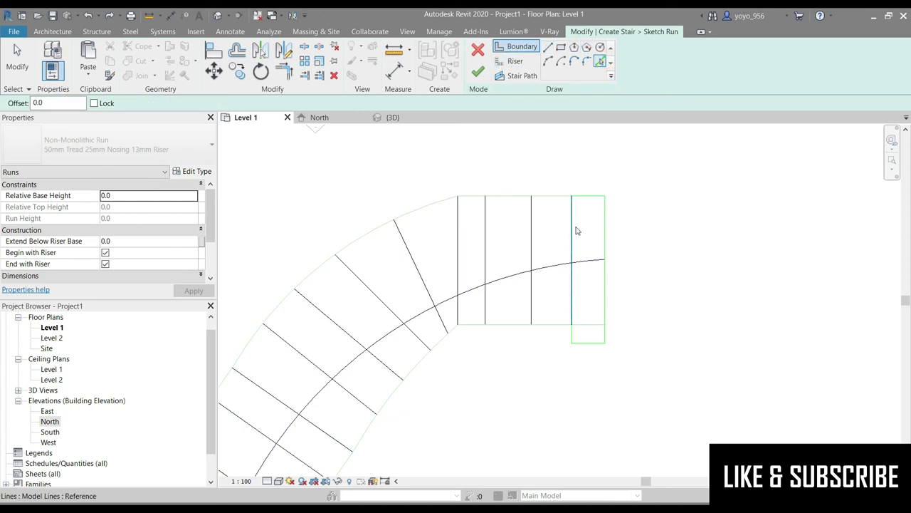
{"action": "left_click", "coordinate": [574, 230]}
{"action": "left_click", "coordinate": [852, 364]}
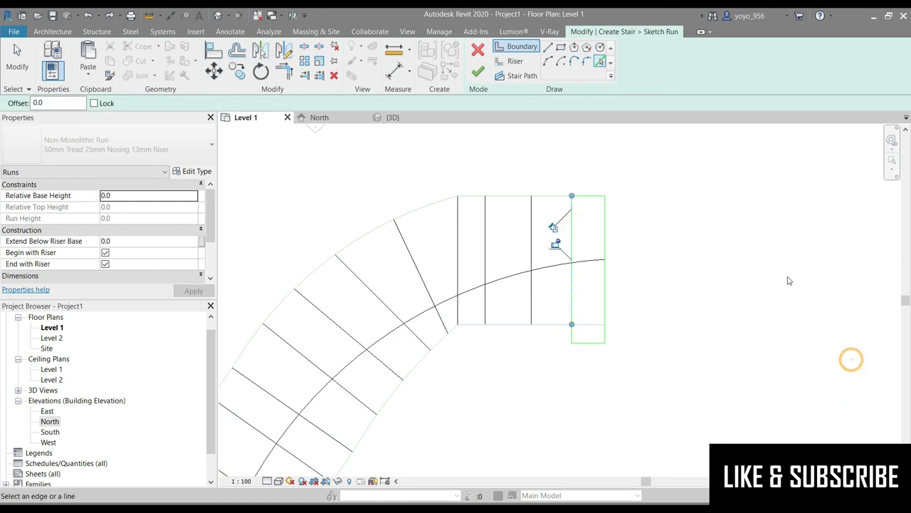
{"action": "scroll", "coordinate": [691, 171], "scroll_direction": "down", "scroll_amount": 2}
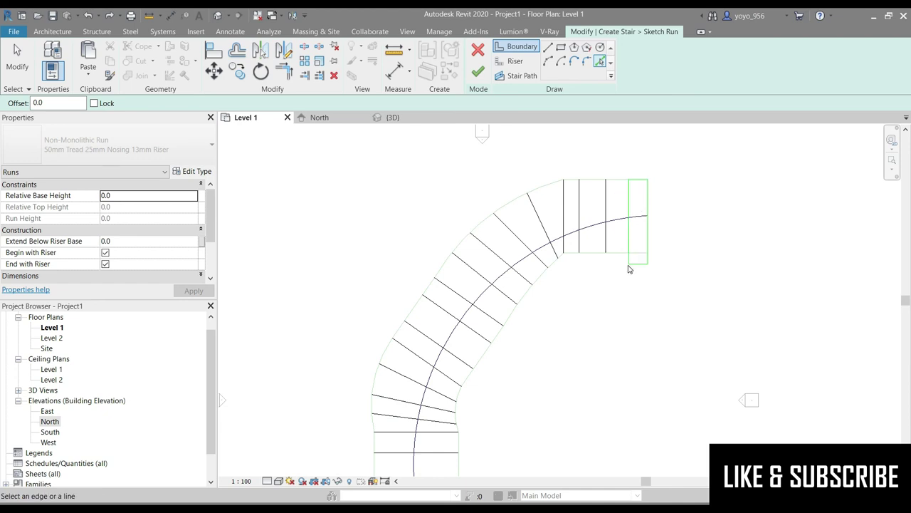
{"action": "scroll", "coordinate": [638, 263], "scroll_direction": "up", "scroll_amount": 2}
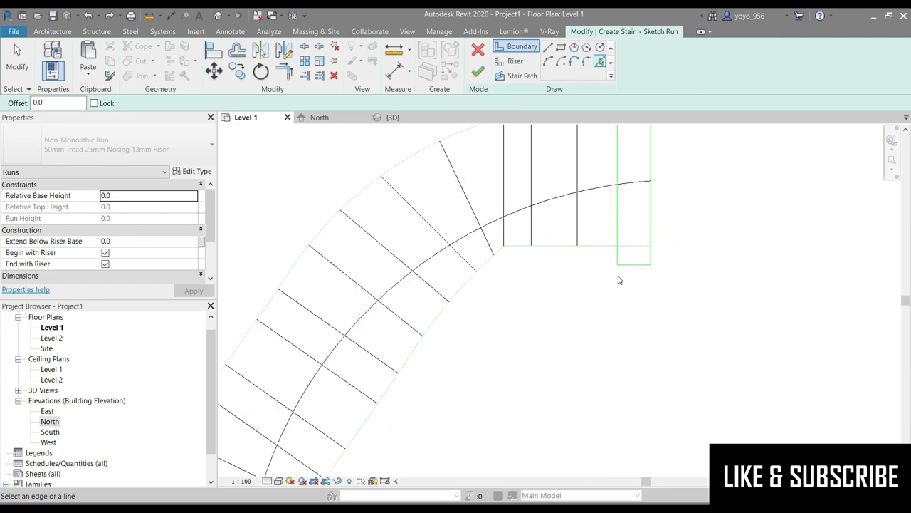
{"action": "key", "text": "Escape"}
- Check the landing's top boundary line length of 1800, then deselect it
{"action": "key", "text": "Tab"}
{"action": "left_click", "coordinate": [651, 255]}
{"action": "middle_click_drag", "start_coordinate": [667, 168], "coordinate": [653, 204]}
{"action": "scroll", "coordinate": [626, 138], "scroll_direction": "up", "scroll_amount": 2}
{"action": "scroll", "coordinate": [626, 138], "scroll_direction": "up", "scroll_amount": 1}
{"action": "left_click", "coordinate": [604, 143]}
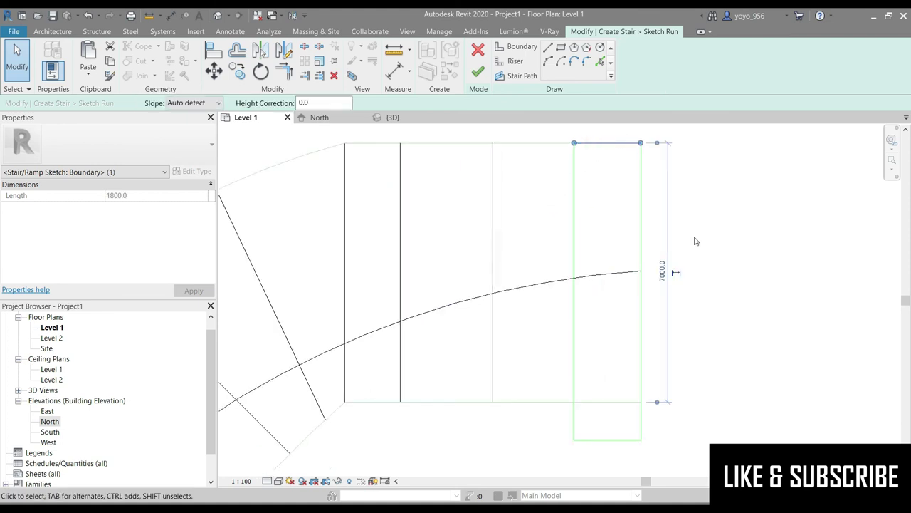
{"action": "left_click", "coordinate": [539, 460]}
{"action": "scroll", "coordinate": [572, 195], "scroll_direction": "down", "scroll_amount": 2}
{"action": "left_click", "coordinate": [643, 226]}
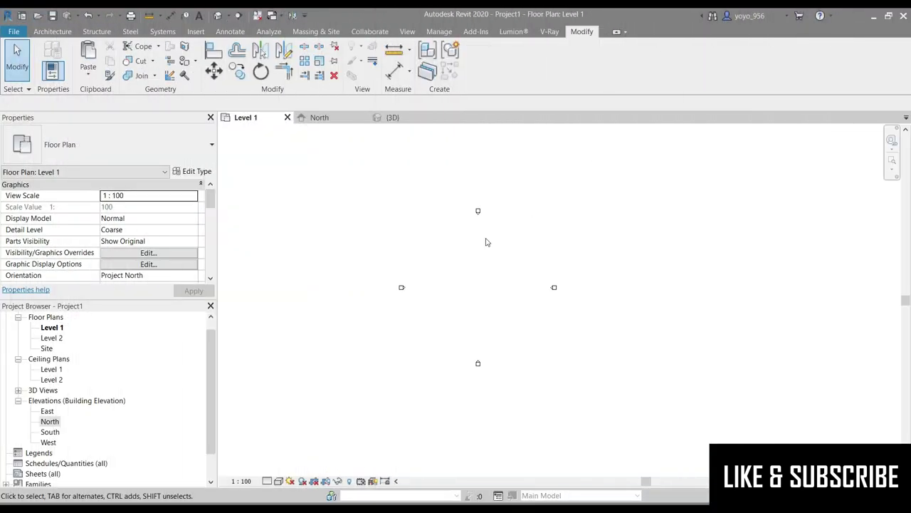
- Zoom in slightly on the empty Level 1 floor plan
{"action": "scroll", "coordinate": [542, 227], "scroll_direction": "up", "scroll_amount": 1}
- Chain four Generic - 200mm walls into a closed rectangle on Level 1
{"action": "left_click", "coordinate": [52, 32]}
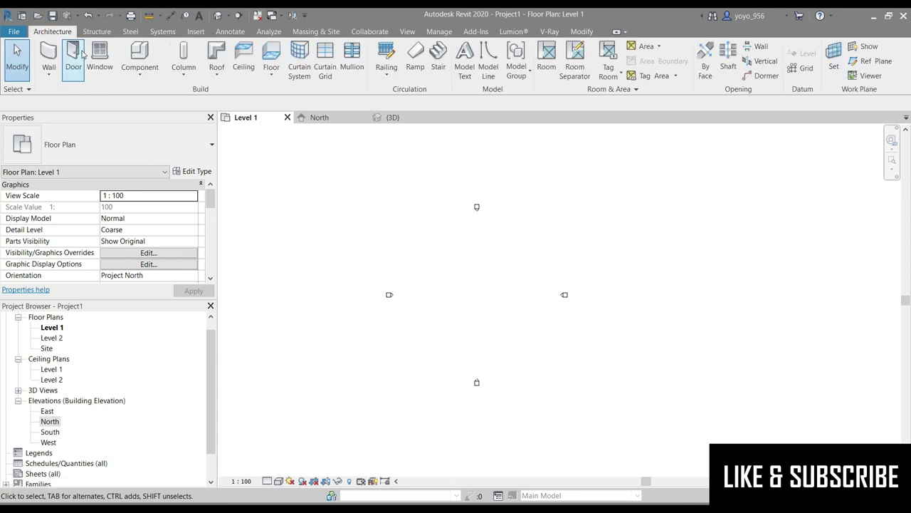
{"action": "left_click", "coordinate": [48, 56]}
{"action": "left_click", "coordinate": [436, 318]}
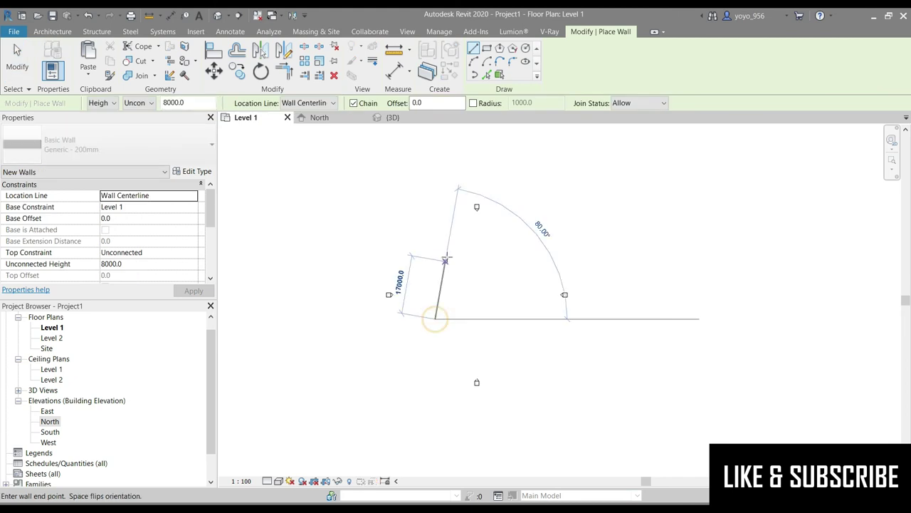
{"action": "left_click", "coordinate": [435, 257]}
{"action": "left_click", "coordinate": [514, 257]}
{"action": "left_click", "coordinate": [514, 318]}
{"action": "left_click", "coordinate": [435, 318]}
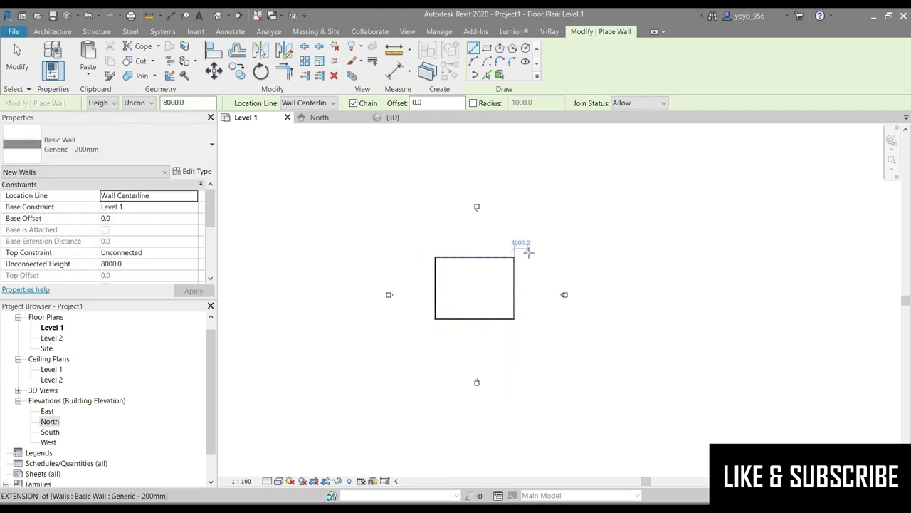
{"action": "key", "text": "Escape"}
{"action": "key", "text": "Escape"}
- Set the four walls' top constraint to Up to level: Level 2
{"action": "left_click_drag", "start_coordinate": [522, 249], "coordinate": [427, 364]}
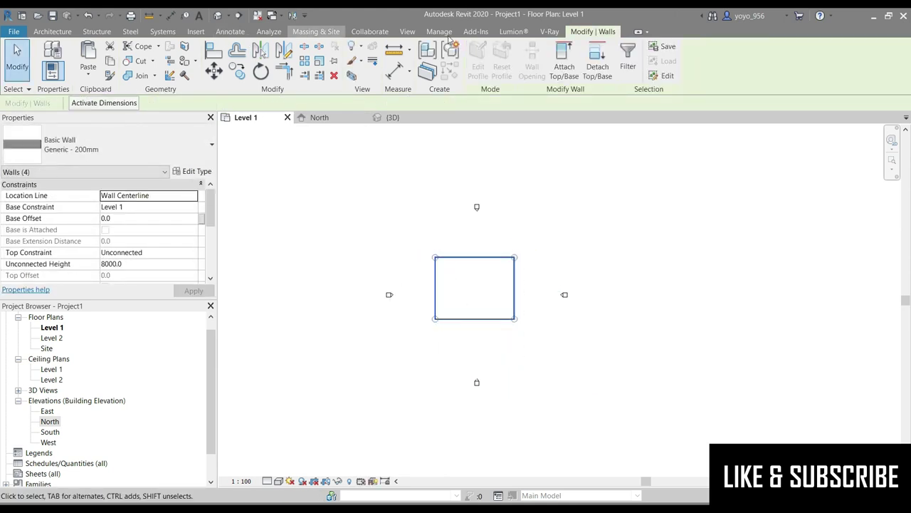
{"action": "left_click", "coordinate": [192, 252]}
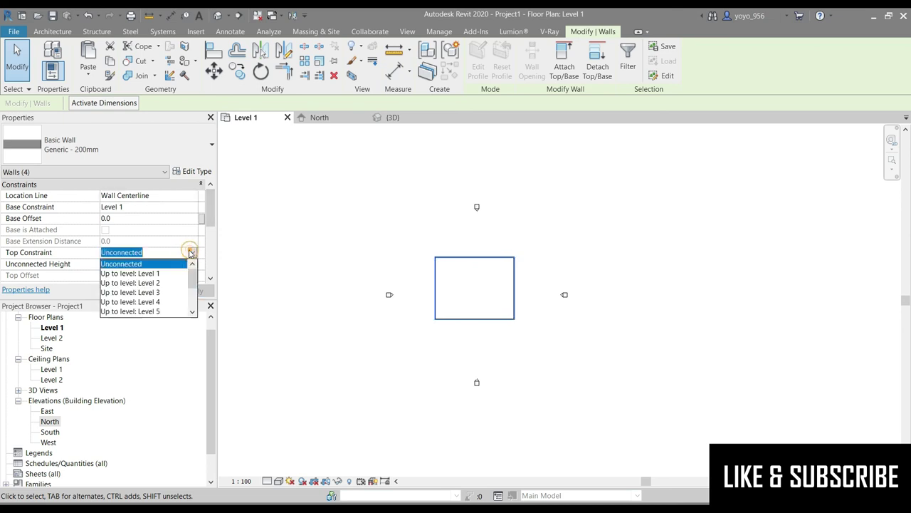
{"action": "left_click", "coordinate": [136, 279]}
{"action": "left_click", "coordinate": [183, 295]}
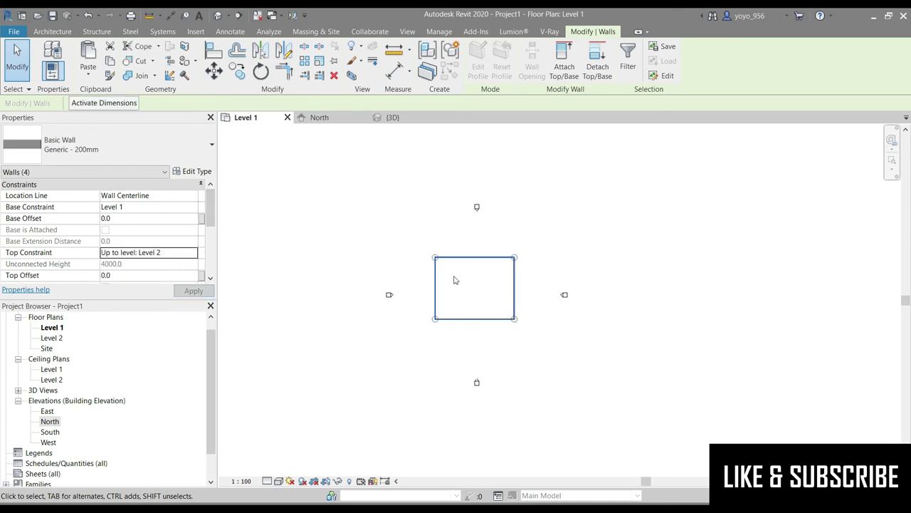
{"action": "left_click", "coordinate": [376, 181]}
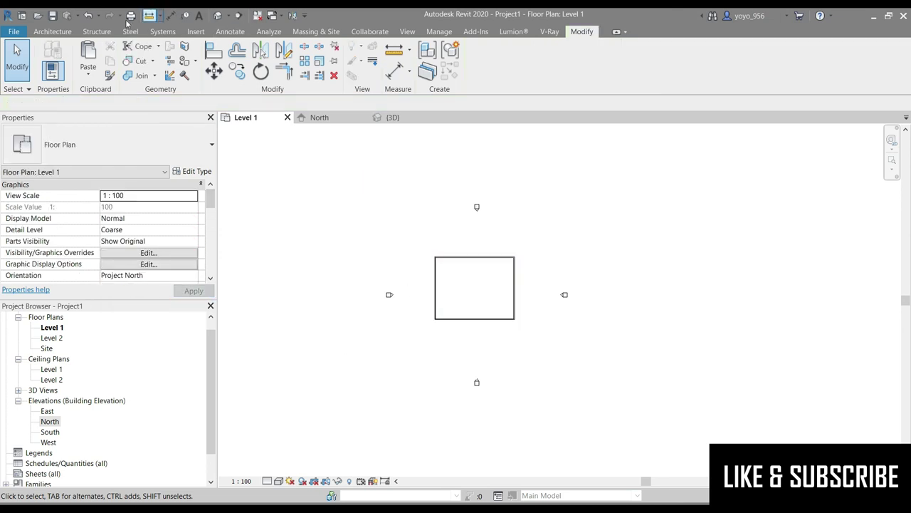
- Create a Generic Floor - 400mm from a rectangle sketched between opposite wall corners
{"action": "left_click", "coordinate": [57, 32]}
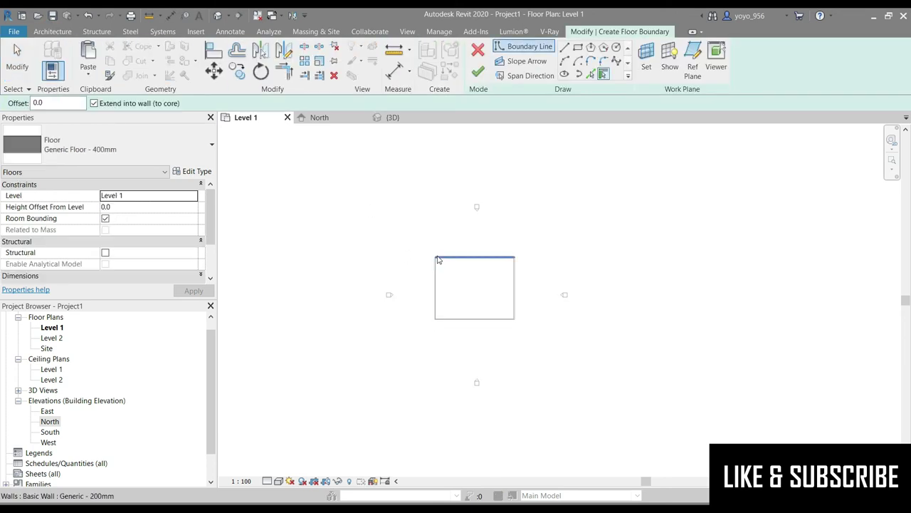
{"action": "left_click", "coordinate": [591, 48]}
{"action": "left_click", "coordinate": [577, 47]}
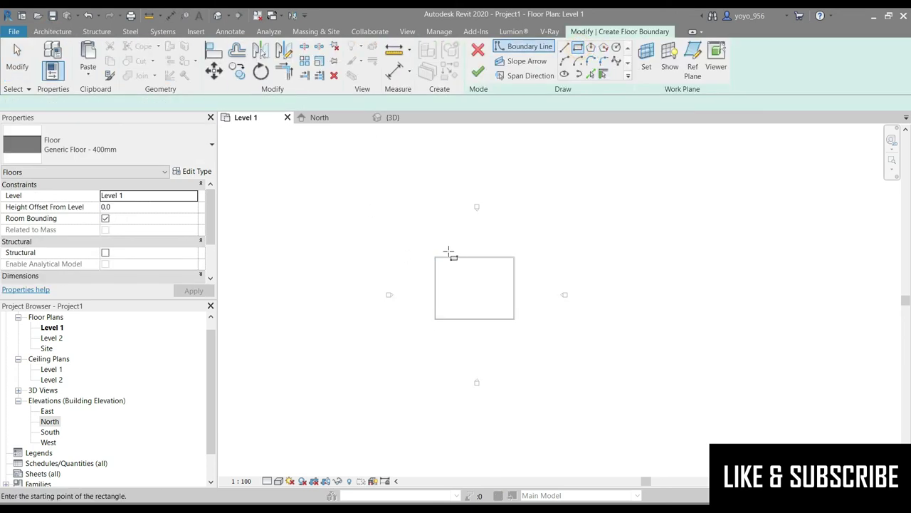
{"action": "left_click", "coordinate": [435, 256]}
{"action": "left_click", "coordinate": [514, 319]}
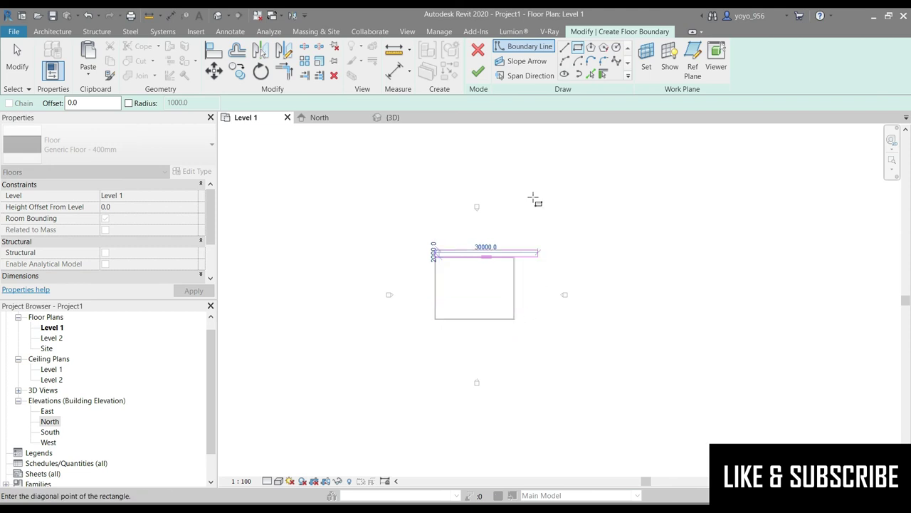
{"action": "left_click", "coordinate": [514, 319]}
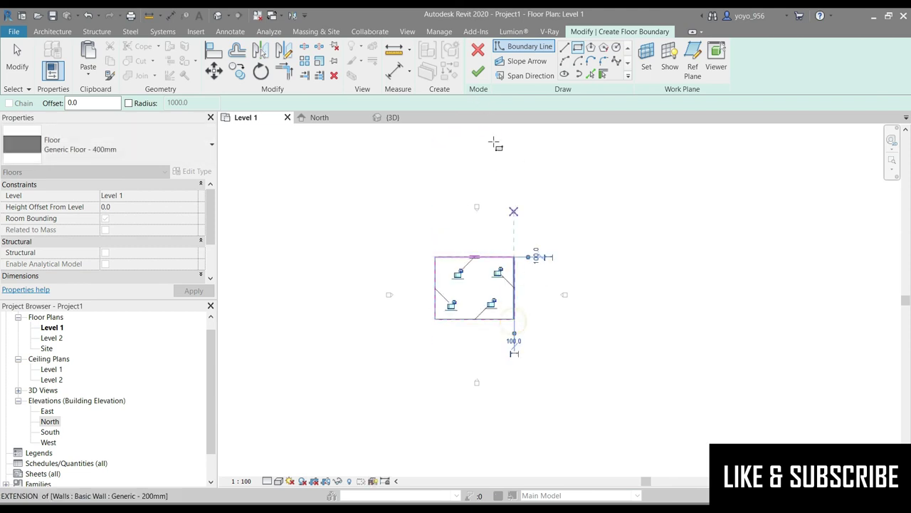
{"action": "left_click", "coordinate": [478, 71]}
{"action": "left_click", "coordinate": [279, 218]}
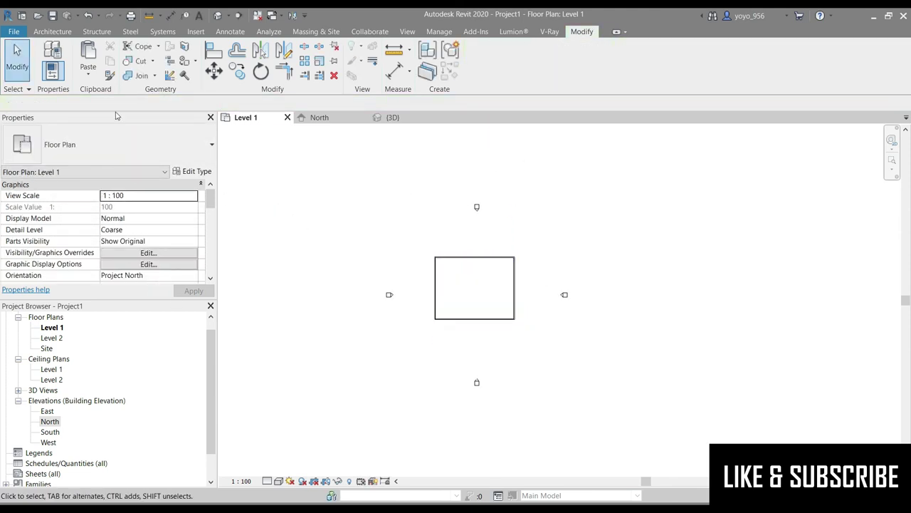
{"action": "left_click", "coordinate": [52, 31]}
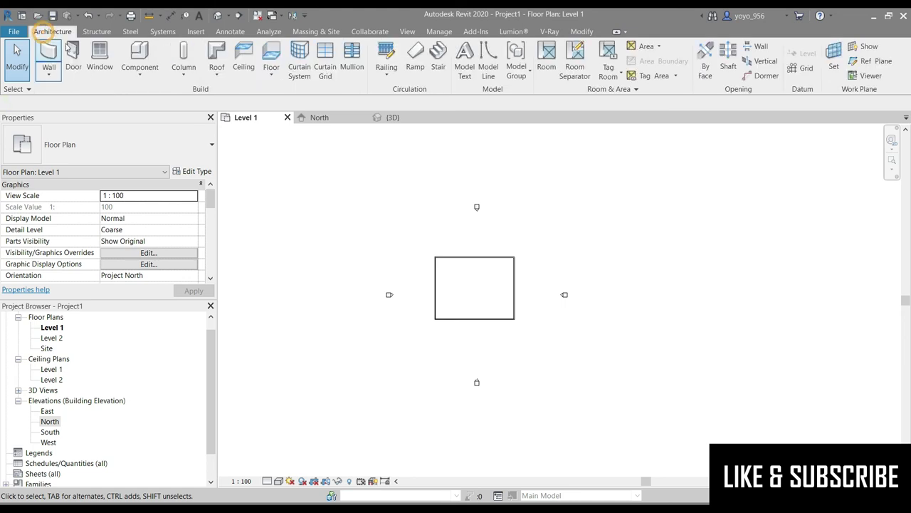
- Start a roof by footprint on Level 2 and sketch a rectangle between opposite wall corners
{"action": "left_click", "coordinate": [218, 50]}
{"action": "left_click", "coordinate": [441, 284]}
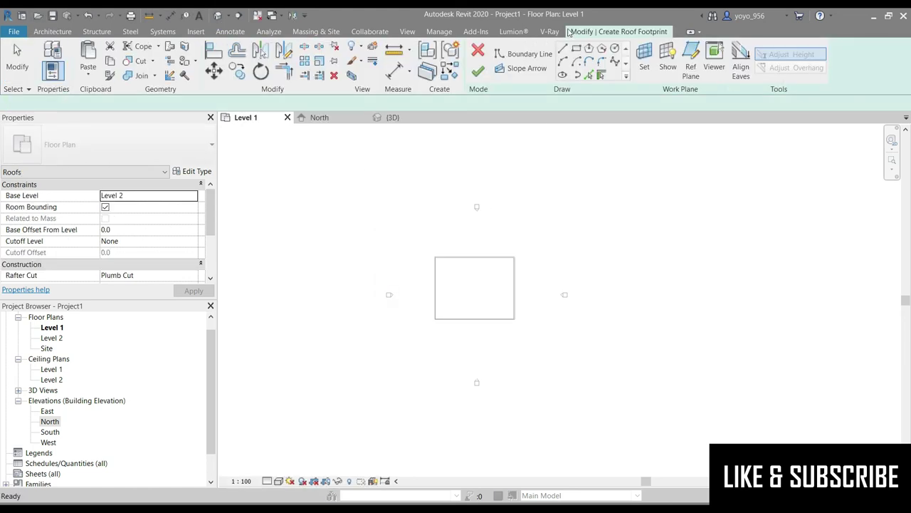
{"action": "left_click", "coordinate": [576, 48]}
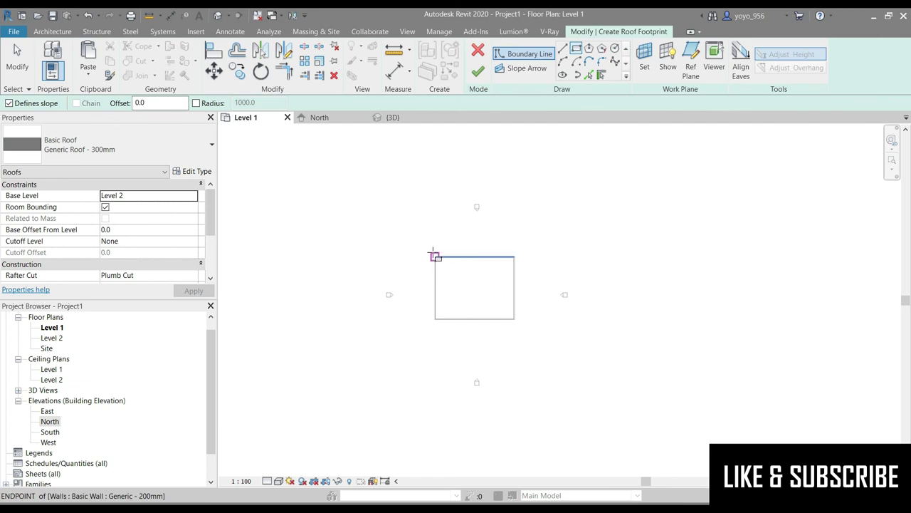
{"action": "left_click", "coordinate": [435, 255]}
{"action": "left_click", "coordinate": [514, 318]}
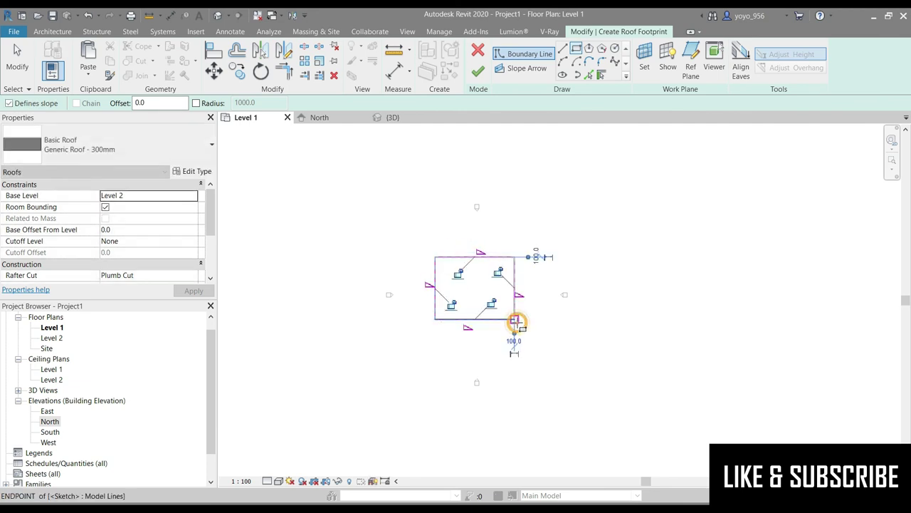
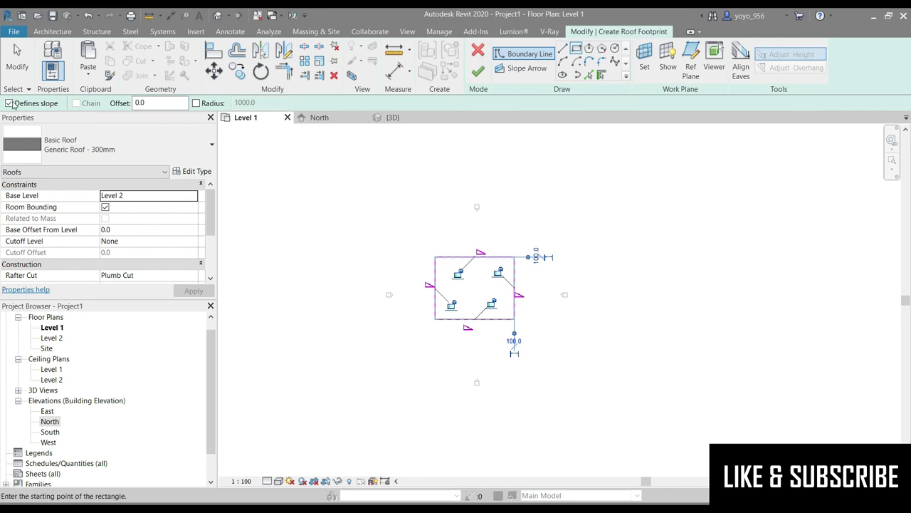
- Stop drawing boundary lines and set the bottom and right roof edge slopes from 30.00° to 0
{"action": "key", "text": "Escape"}
{"action": "left_click_drag", "start_coordinate": [517, 242], "coordinate": [430, 342]}
{"action": "left_click", "coordinate": [468, 320]}
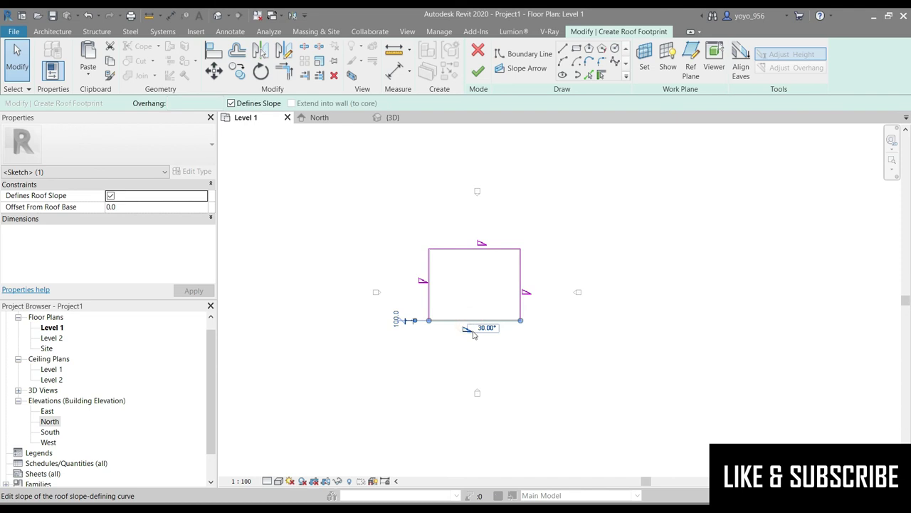
{"action": "scroll", "coordinate": [473, 335], "scroll_direction": "up", "scroll_amount": 1}
{"action": "left_click", "coordinate": [484, 327]}
{"action": "type", "text": "0"}
{"action": "key", "text": "Return"}
{"action": "left_click", "coordinate": [527, 271]}
{"action": "left_click", "coordinate": [546, 284]}
{"action": "type", "text": "0"}
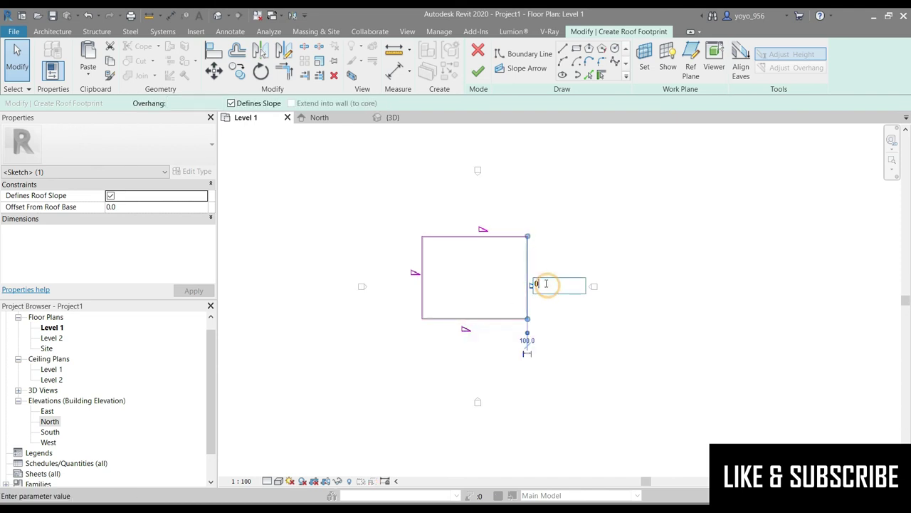
{"action": "key", "text": "Return"}
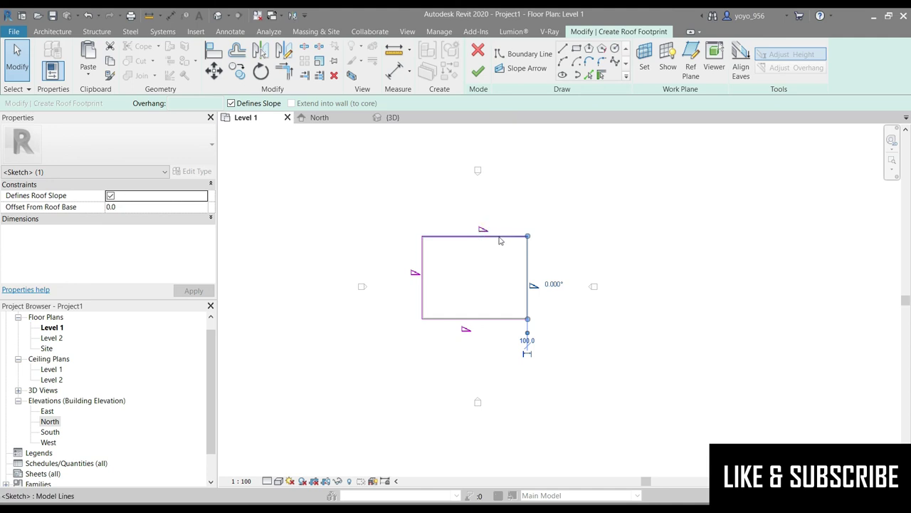
- Set the top and left roof edge slopes to 0 and finish the flat roof
{"action": "left_click", "coordinate": [499, 236]}
{"action": "left_click", "coordinate": [493, 228]}
{"action": "type", "text": "0"}
{"action": "key", "text": "Return"}
{"action": "left_click", "coordinate": [423, 261]}
{"action": "left_click", "coordinate": [429, 272]}
{"action": "type", "text": "0"}
{"action": "left_click", "coordinate": [407, 369]}
{"action": "scroll", "coordinate": [449, 347], "scroll_direction": "down", "scroll_amount": 1}
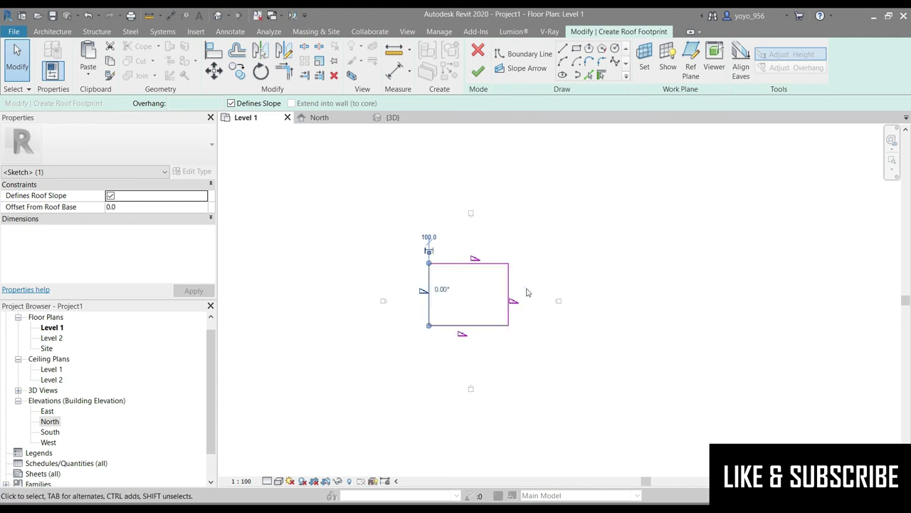
{"action": "left_click", "coordinate": [478, 70]}
- Orbit the {3D} view to check the flat roof, then open Ceiling Plans > Level 1
{"action": "left_click", "coordinate": [573, 168]}
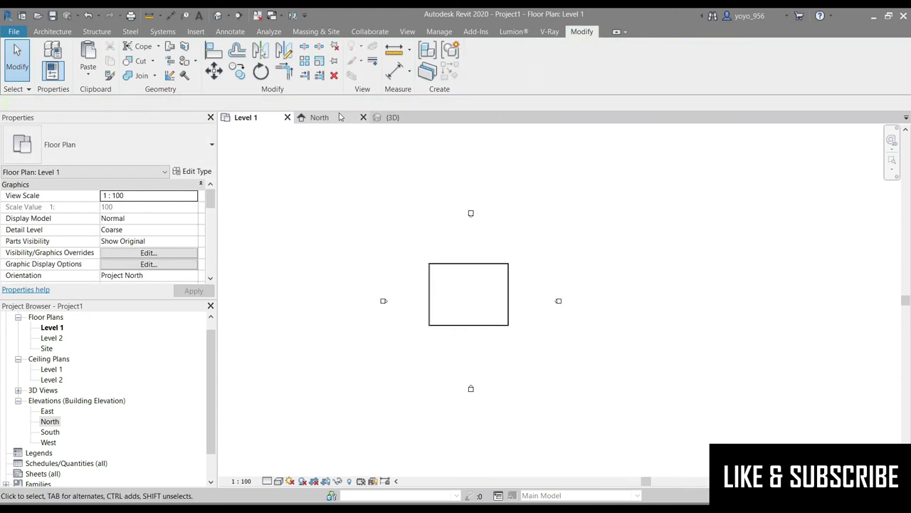
{"action": "left_click", "coordinate": [396, 118]}
{"action": "scroll", "coordinate": [407, 280], "scroll_direction": "up", "scroll_amount": 3}
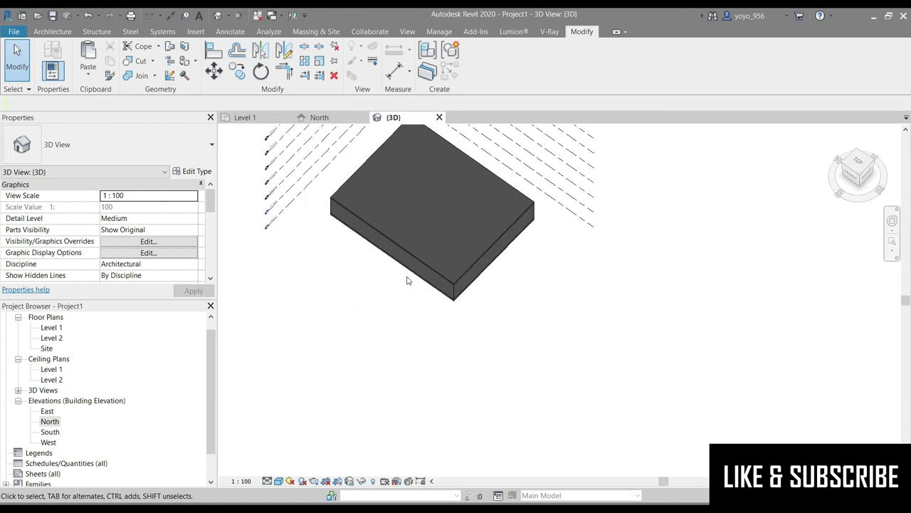
{"action": "middle_click_drag", "start_coordinate": [374, 183], "coordinate": [409, 285], "text": "shift"}
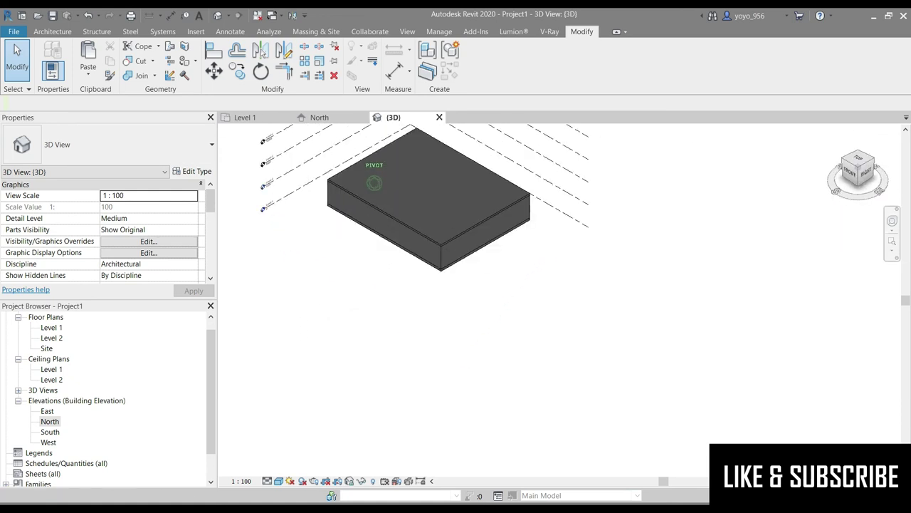
{"action": "left_click", "coordinate": [245, 117]}
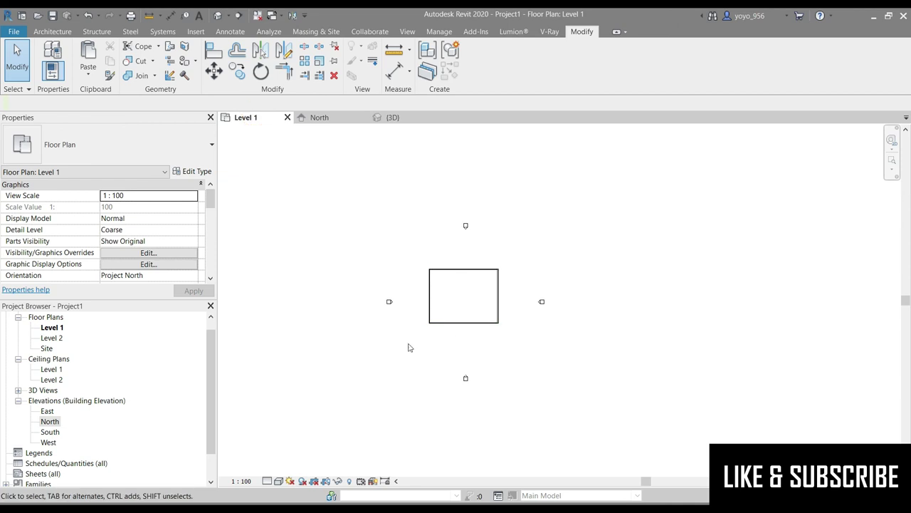
{"action": "double_click", "coordinate": [52, 370]}
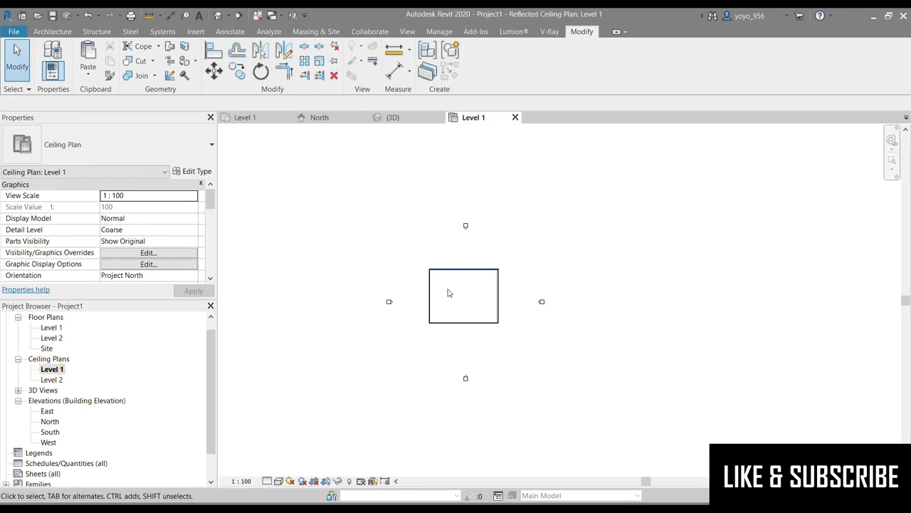
- Set the Level 1 ceiling plan to Fine detail level and Consistent Colors visual style
{"action": "scroll", "coordinate": [459, 306], "scroll_direction": "up", "scroll_amount": 3}
{"action": "left_click", "coordinate": [262, 482]}
{"action": "left_click", "coordinate": [265, 482]}
{"action": "left_click", "coordinate": [282, 470]}
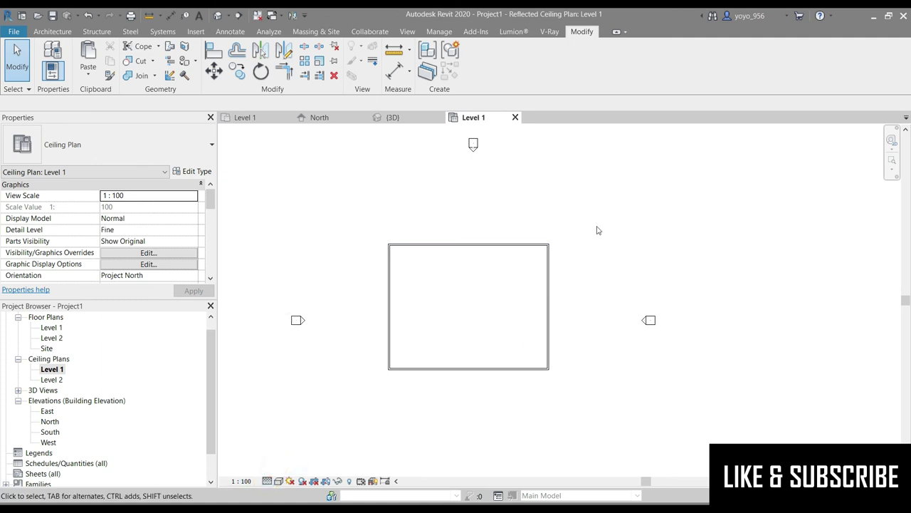
{"action": "scroll", "coordinate": [532, 345], "scroll_direction": "down", "scroll_amount": 2}
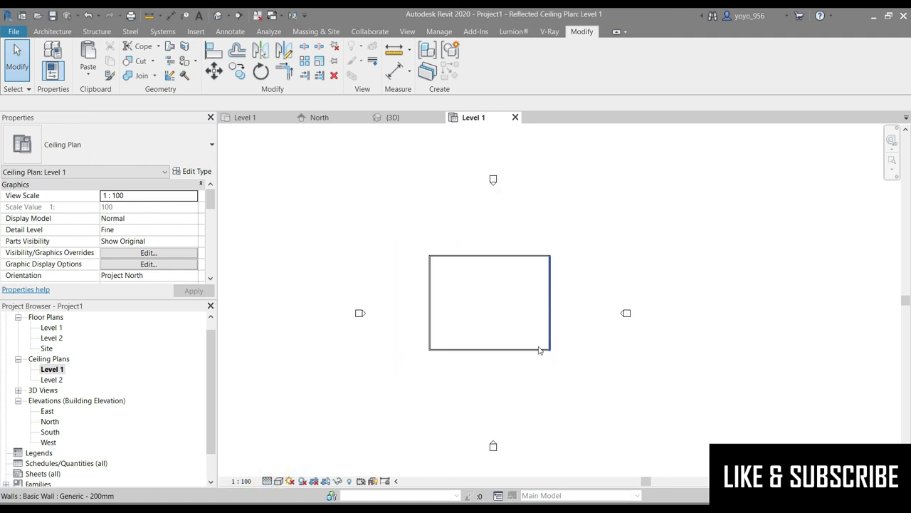
{"action": "left_click", "coordinate": [279, 482]}
{"action": "left_click", "coordinate": [289, 443]}
{"action": "scroll", "coordinate": [544, 284], "scroll_direction": "up", "scroll_amount": 1}
{"action": "scroll", "coordinate": [544, 284], "scroll_direction": "up", "scroll_amount": 2}
{"action": "scroll", "coordinate": [607, 260], "scroll_direction": "down", "scroll_amount": 1}
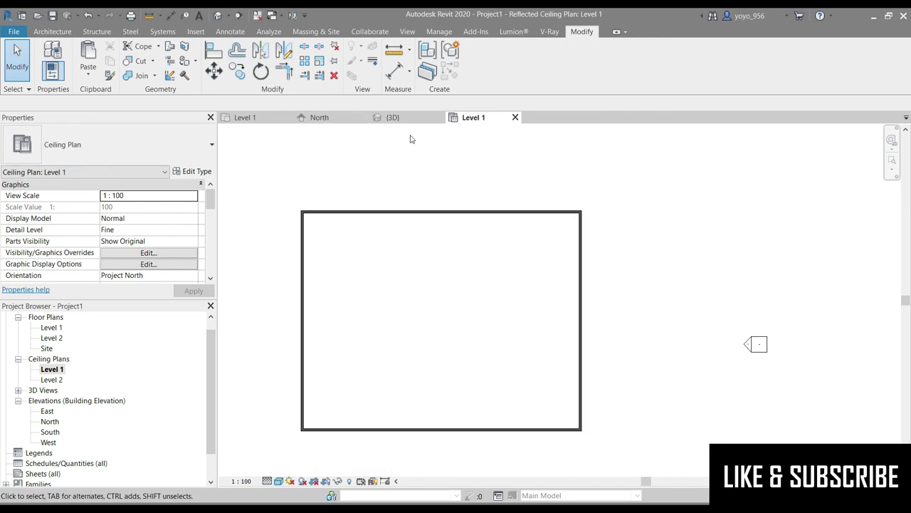
- Return to the Level 1 floor plan with the Architecture tools showing
{"action": "left_click", "coordinate": [262, 117]}
{"action": "scroll", "coordinate": [351, 208], "scroll_direction": "up", "scroll_amount": 1}
{"action": "left_click", "coordinate": [52, 31]}
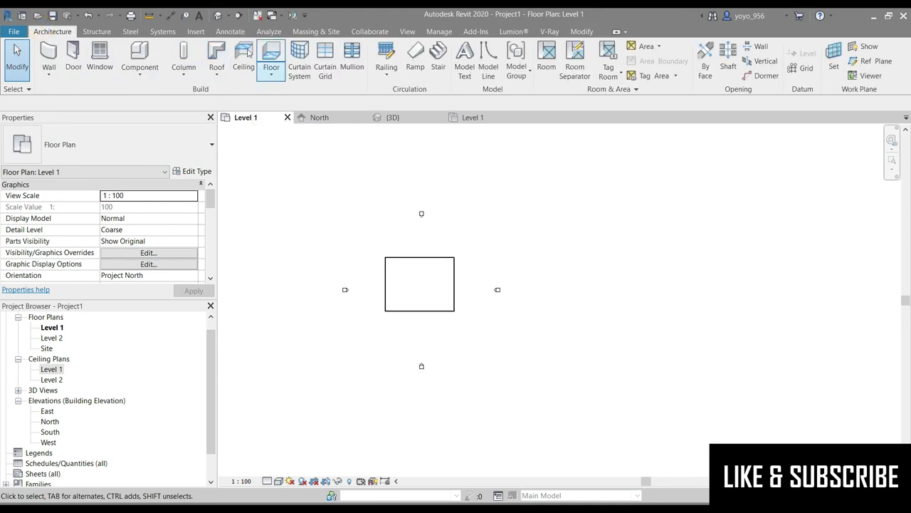
{"action": "left_click", "coordinate": [246, 65]}
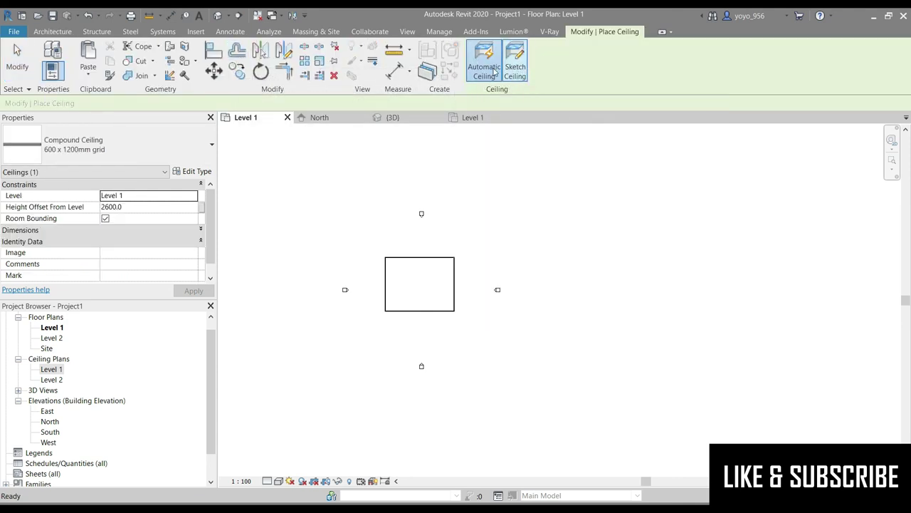
{"action": "scroll", "coordinate": [421, 271], "scroll_direction": "up", "scroll_amount": 2}
{"action": "scroll", "coordinate": [389, 271], "scroll_direction": "up", "scroll_amount": 1}
{"action": "scroll", "coordinate": [368, 261], "scroll_direction": "up", "scroll_amount": 1}
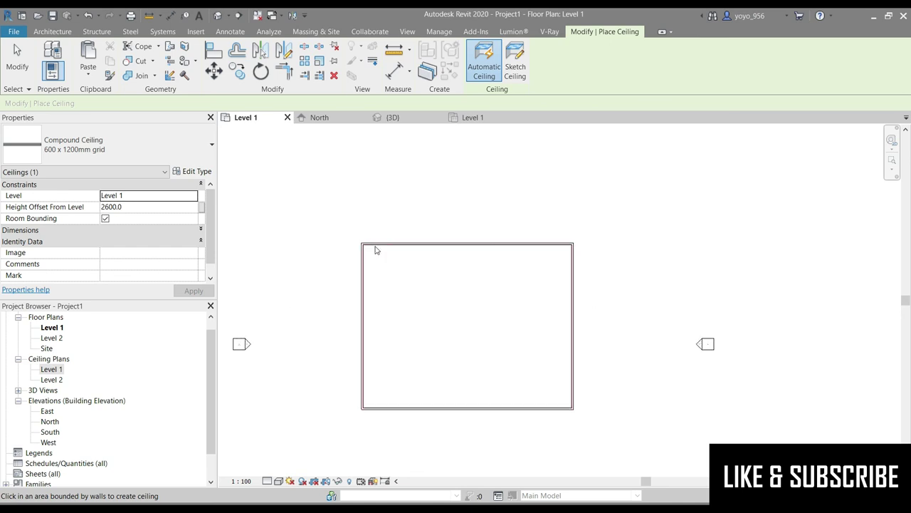
{"action": "scroll", "coordinate": [418, 307], "scroll_direction": "up", "scroll_amount": 1}
{"action": "scroll", "coordinate": [354, 235], "scroll_direction": "up", "scroll_amount": 1}
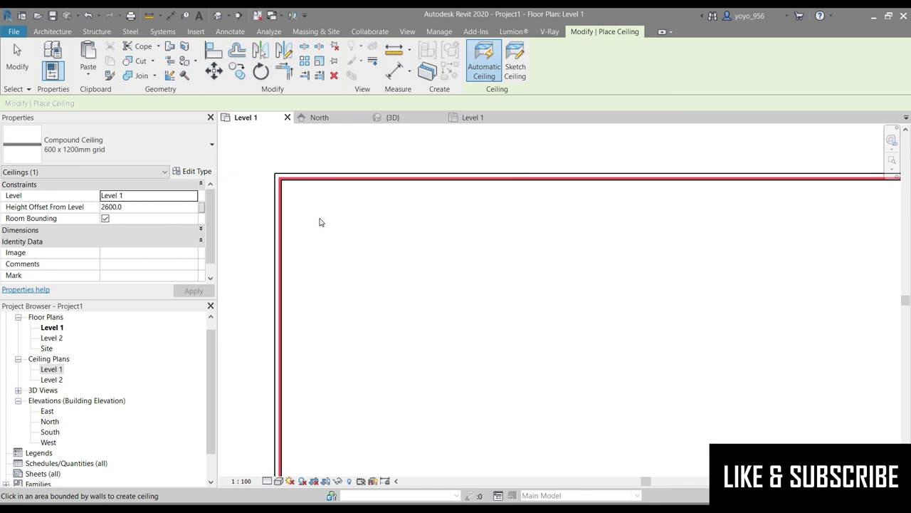
{"action": "scroll", "coordinate": [293, 201], "scroll_direction": "down", "scroll_amount": 1}
{"action": "scroll", "coordinate": [302, 192], "scroll_direction": "down", "scroll_amount": 1}
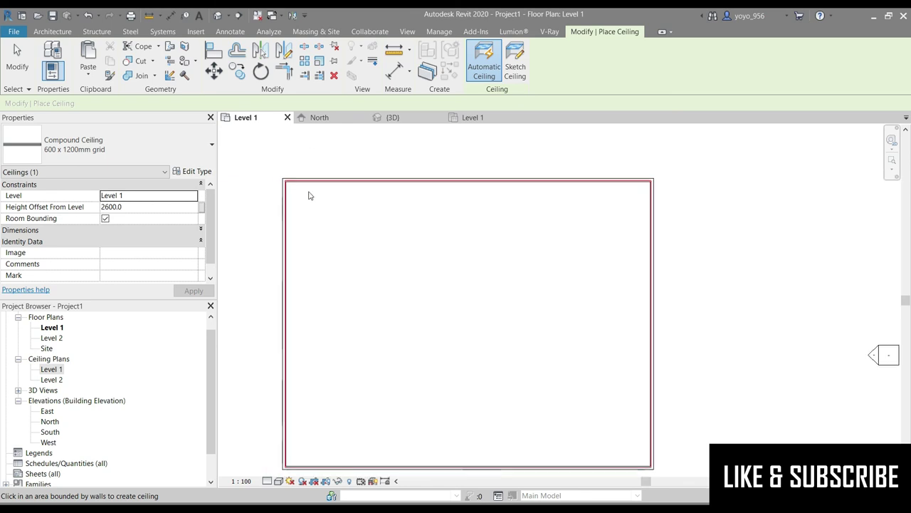
{"action": "left_click", "coordinate": [303, 189]}
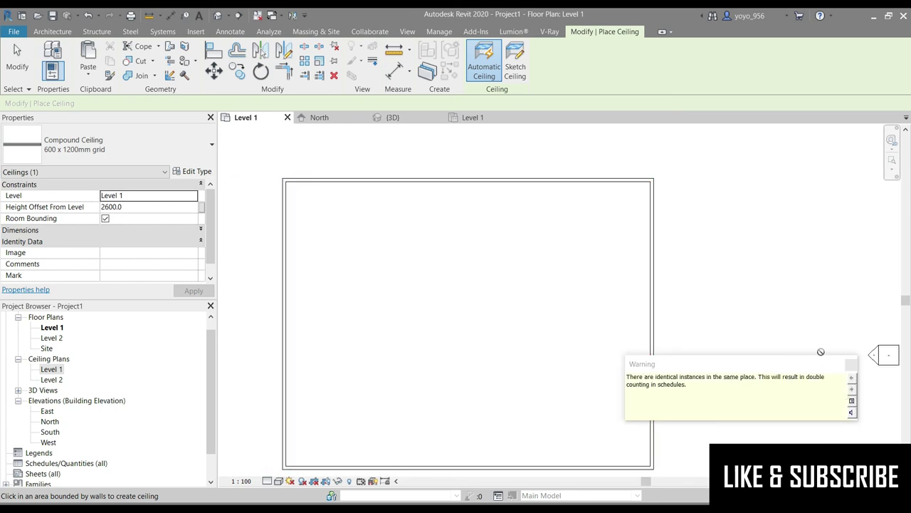
{"action": "left_click", "coordinate": [848, 365]}
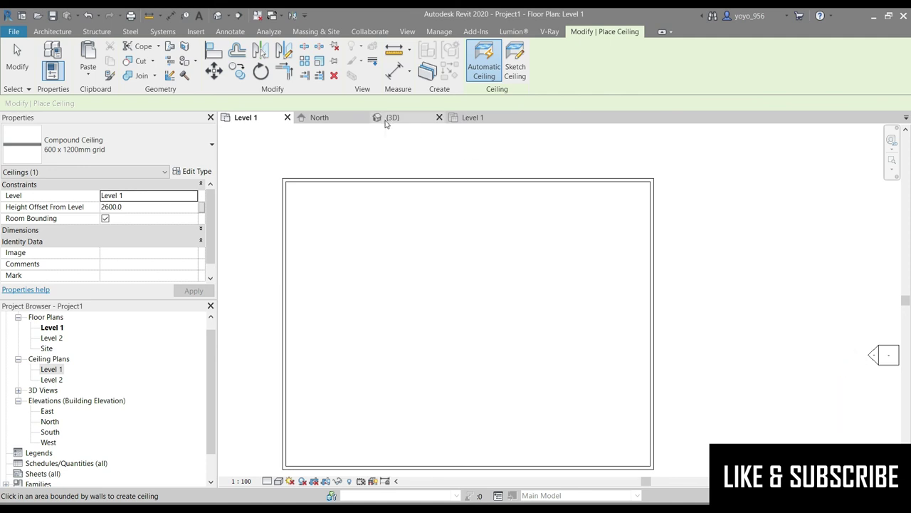
{"action": "mouse_move", "coordinate": [319, 117]}
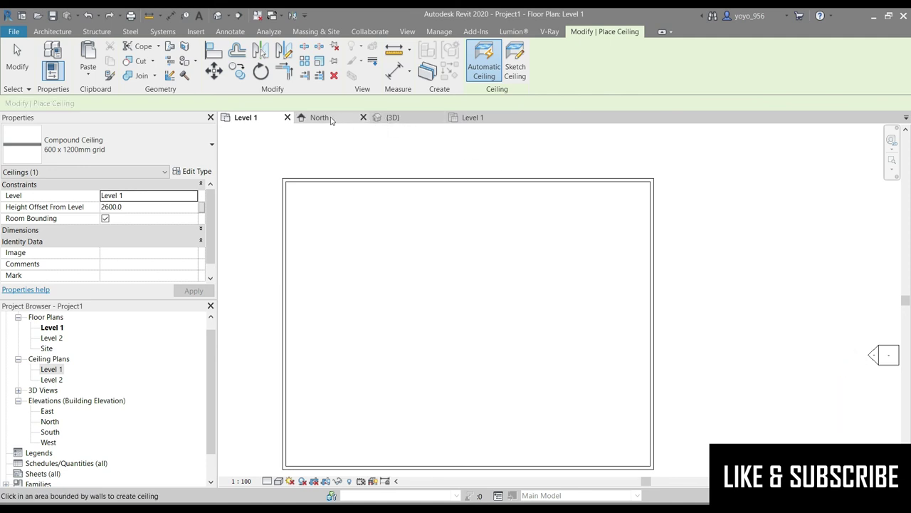
{"action": "left_click", "coordinate": [473, 118]}
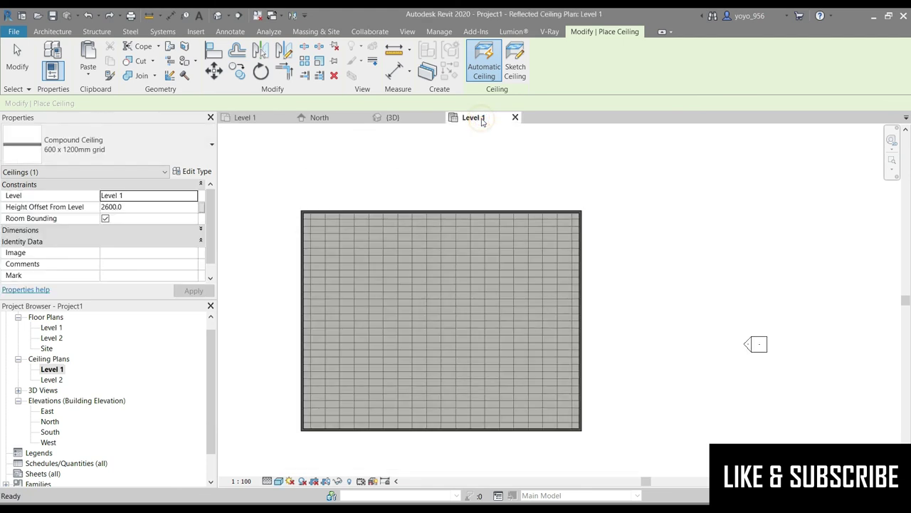
{"action": "scroll", "coordinate": [641, 217], "scroll_direction": "down", "scroll_amount": 3}
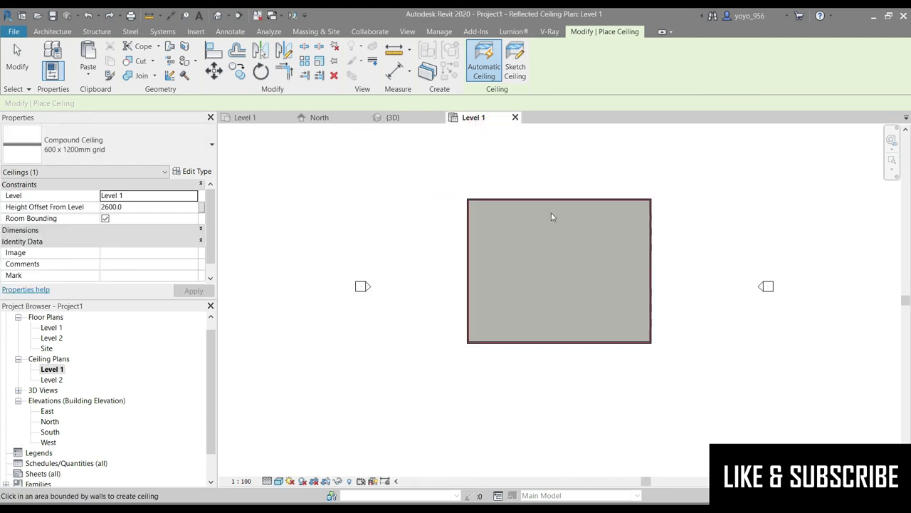
{"action": "scroll", "coordinate": [630, 263], "scroll_direction": "up", "scroll_amount": 1}
{"action": "scroll", "coordinate": [630, 263], "scroll_direction": "up", "scroll_amount": 1}
{"action": "left_click", "coordinate": [529, 233]}
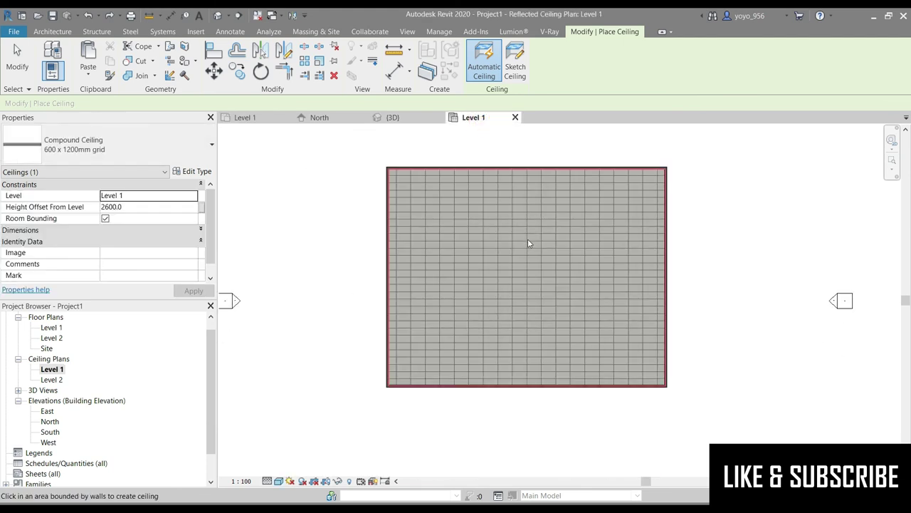
{"action": "key", "text": "Escape"}
{"action": "left_click", "coordinate": [500, 246]}
{"action": "scroll", "coordinate": [491, 240], "scroll_direction": "up", "scroll_amount": 2}
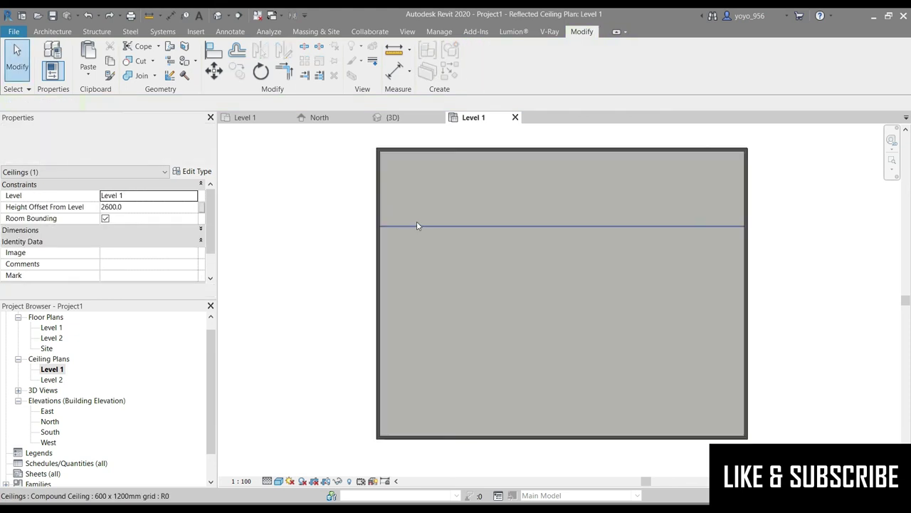
{"action": "key", "text": "Escape"}
{"action": "left_click", "coordinate": [407, 212]}
{"action": "scroll", "coordinate": [368, 233], "scroll_direction": "down", "scroll_amount": 2}
{"action": "key", "text": "Escape"}
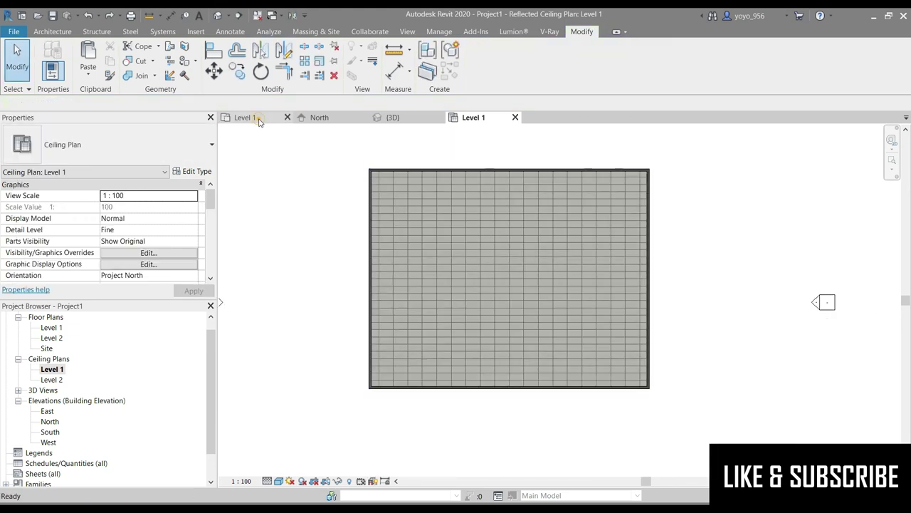
{"action": "left_click", "coordinate": [259, 120]}
{"action": "left_click", "coordinate": [468, 120]}
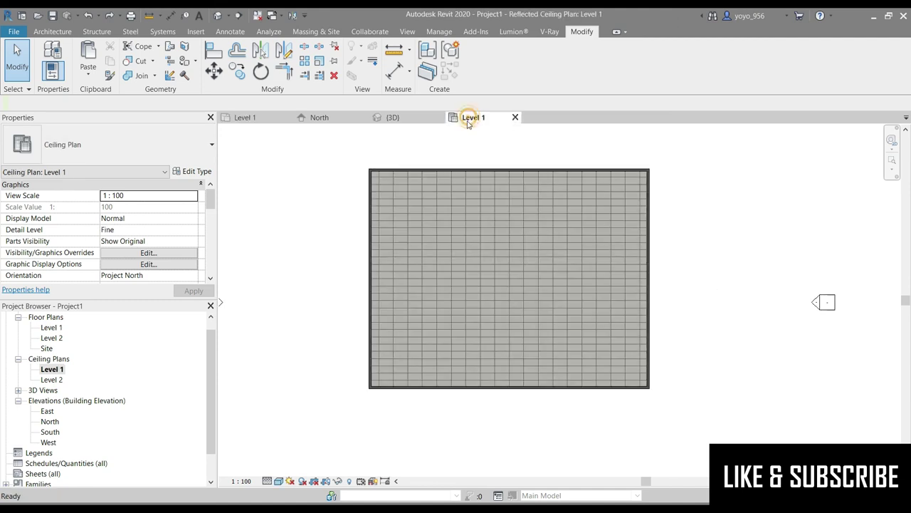
{"action": "key", "text": "ctrl+z"}
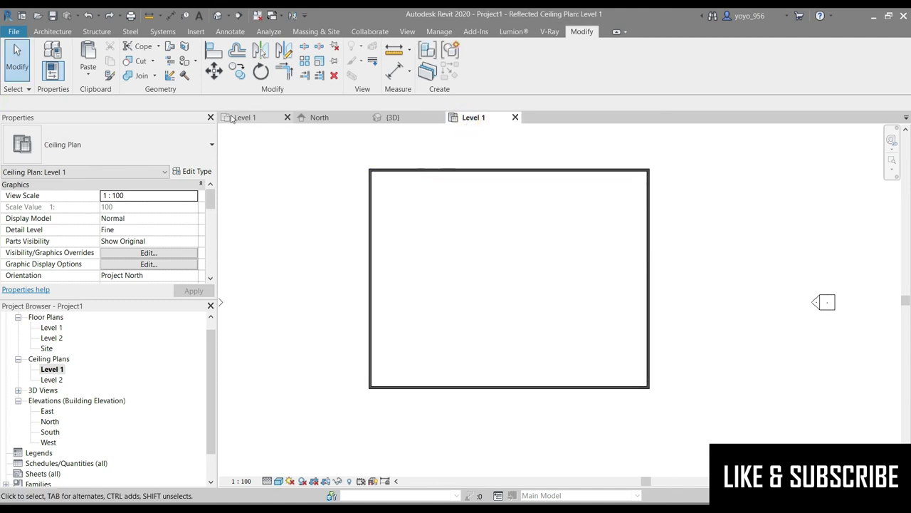
{"action": "left_click", "coordinate": [232, 119]}
{"action": "scroll", "coordinate": [399, 135], "scroll_direction": "down", "scroll_amount": 2}
{"action": "scroll", "coordinate": [409, 142], "scroll_direction": "down", "scroll_amount": 2}
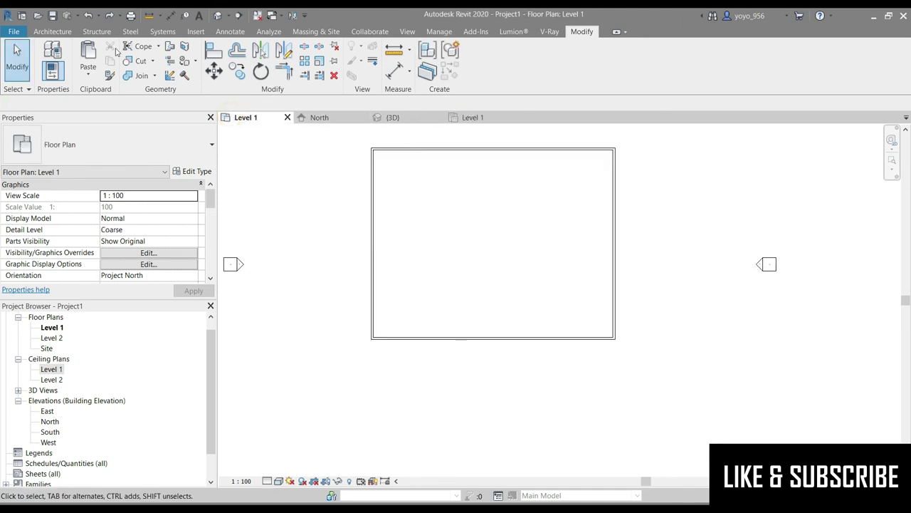
- Sketch a rectangular ceiling from the room's top-left to bottom-right corner and view it in the Level 1 ceiling plan
{"action": "left_click", "coordinate": [46, 32]}
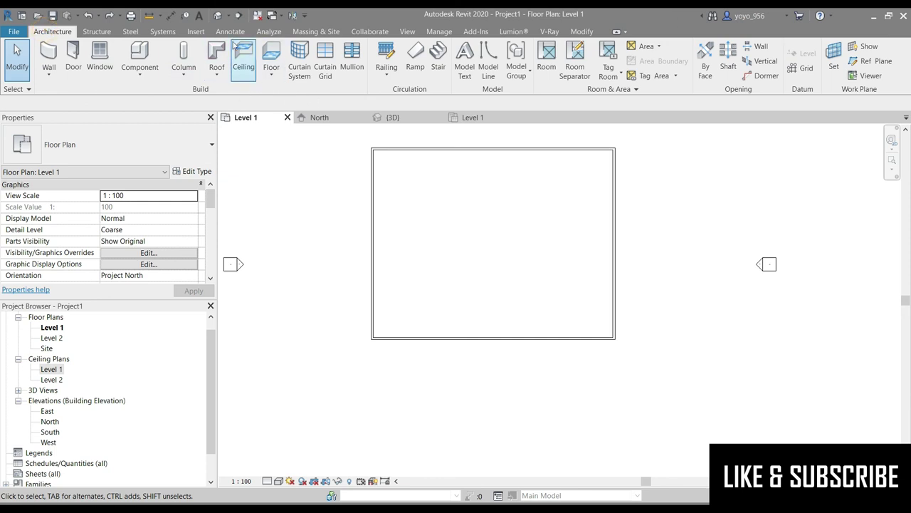
{"action": "left_click", "coordinate": [243, 67]}
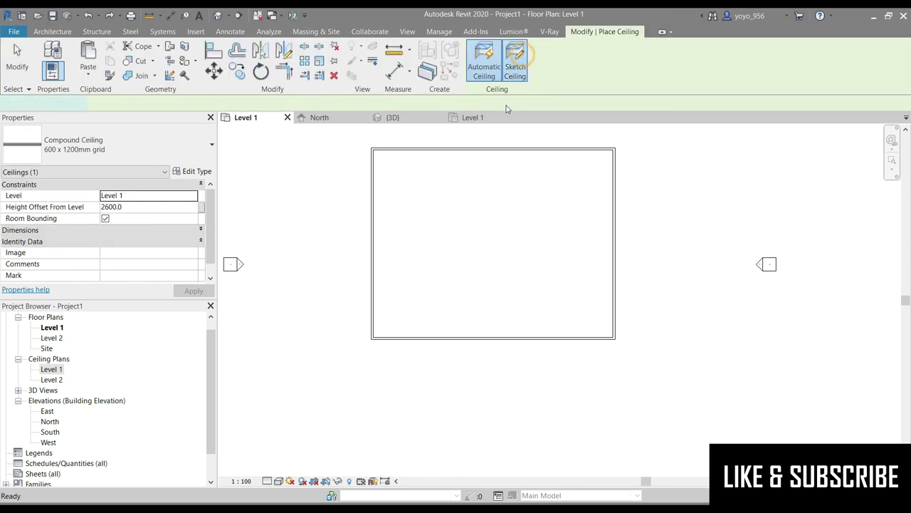
{"action": "left_click", "coordinate": [514, 66]}
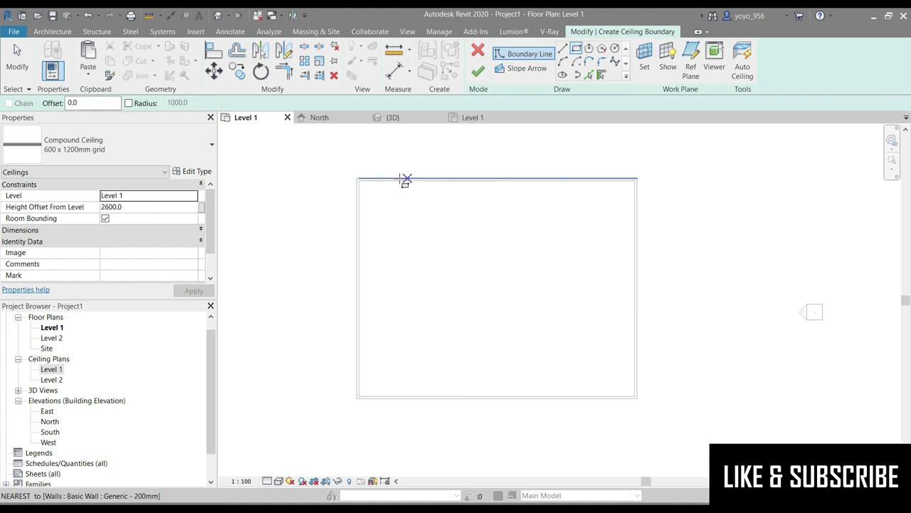
{"action": "left_click", "coordinate": [359, 183]}
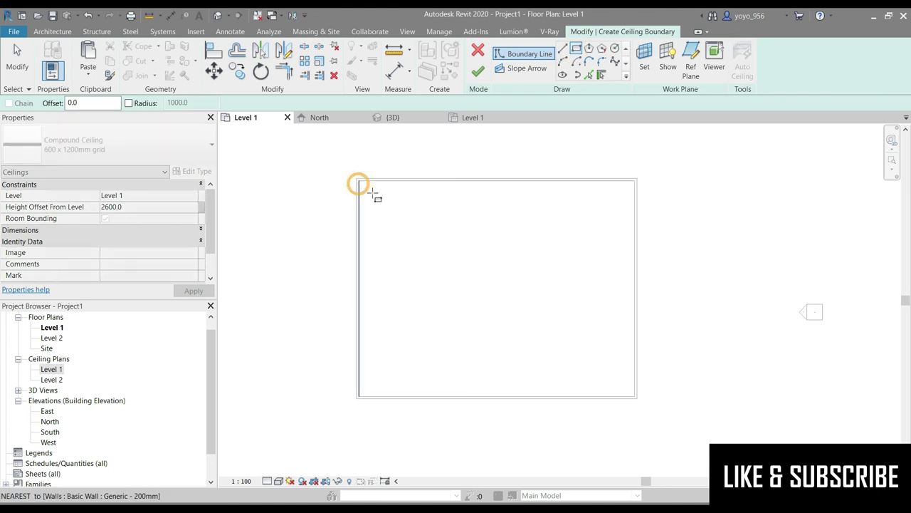
{"action": "left_click", "coordinate": [634, 396]}
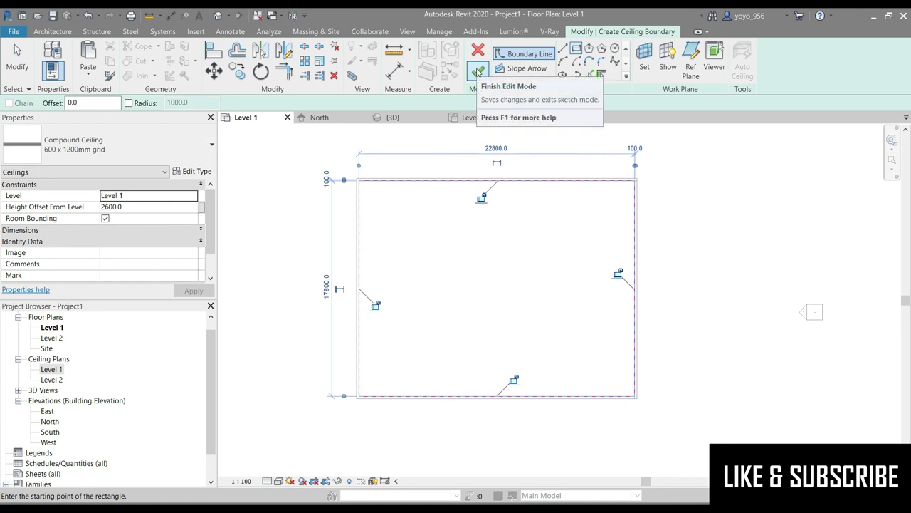
{"action": "left_click", "coordinate": [478, 72]}
{"action": "left_click", "coordinate": [458, 121]}
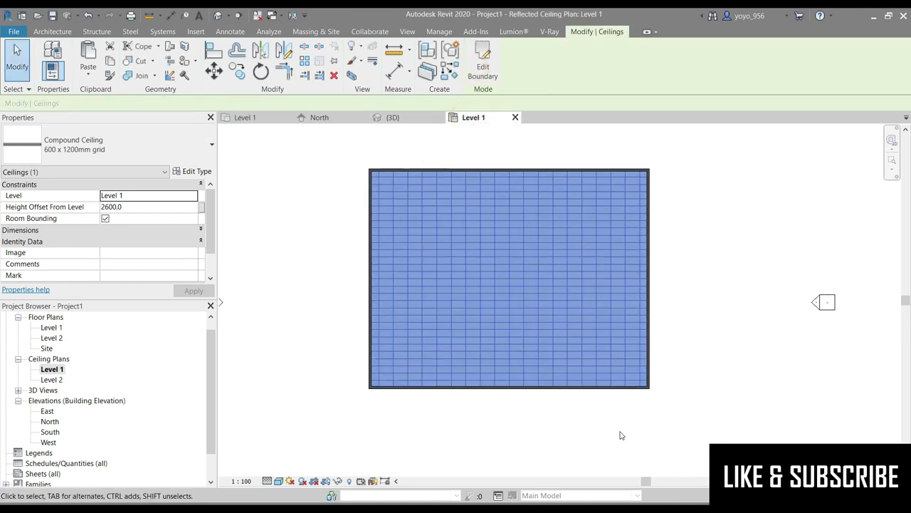
{"action": "left_click", "coordinate": [728, 221]}
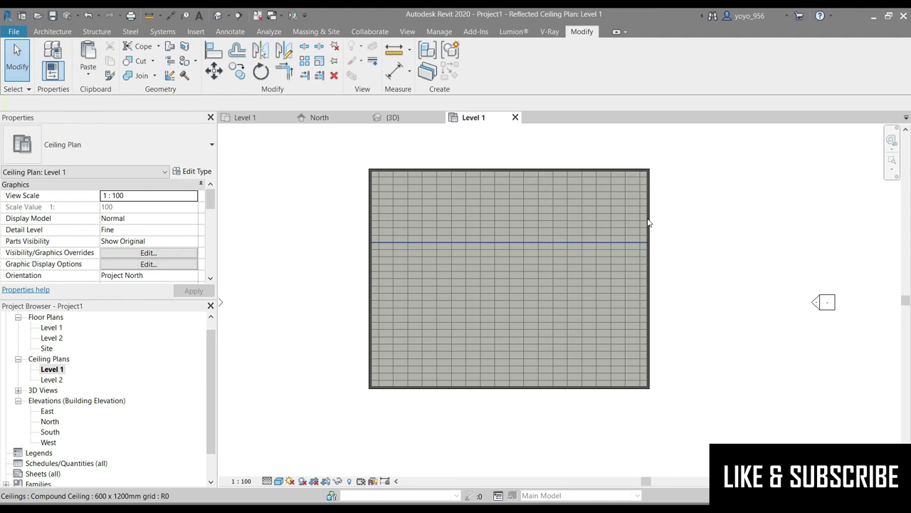
{"action": "scroll", "coordinate": [411, 253], "scroll_direction": "up", "scroll_amount": 1}
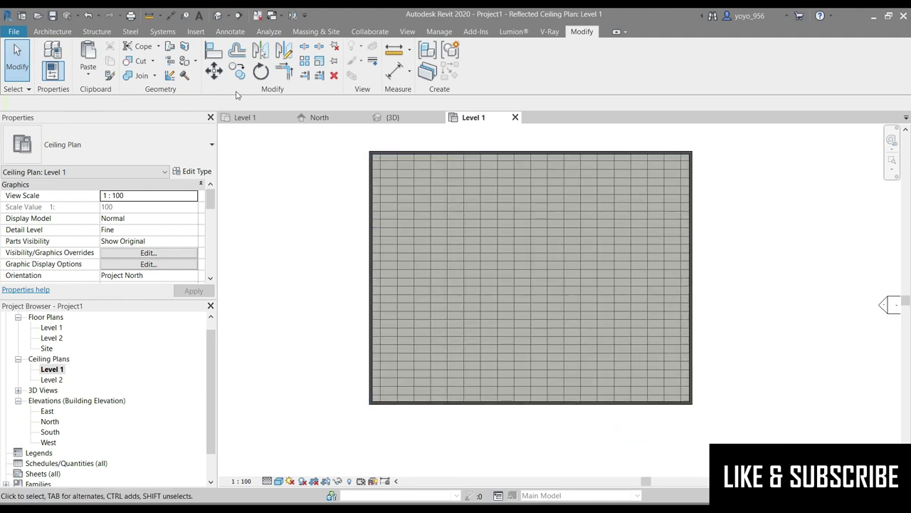
- Discard the ceiling boundary edit and go back to the Level 1 floor plan
{"action": "double_click", "coordinate": [356, 178]}
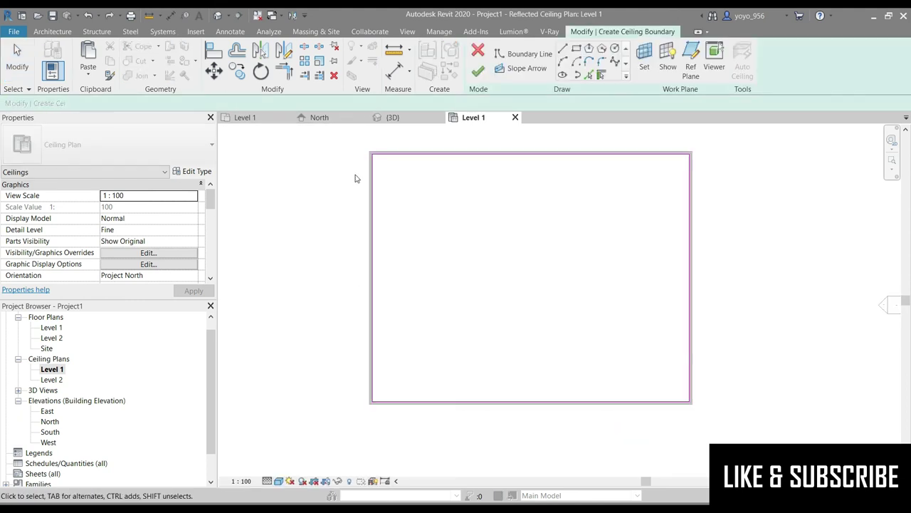
{"action": "left_click", "coordinate": [478, 50]}
{"action": "left_click", "coordinate": [490, 273]}
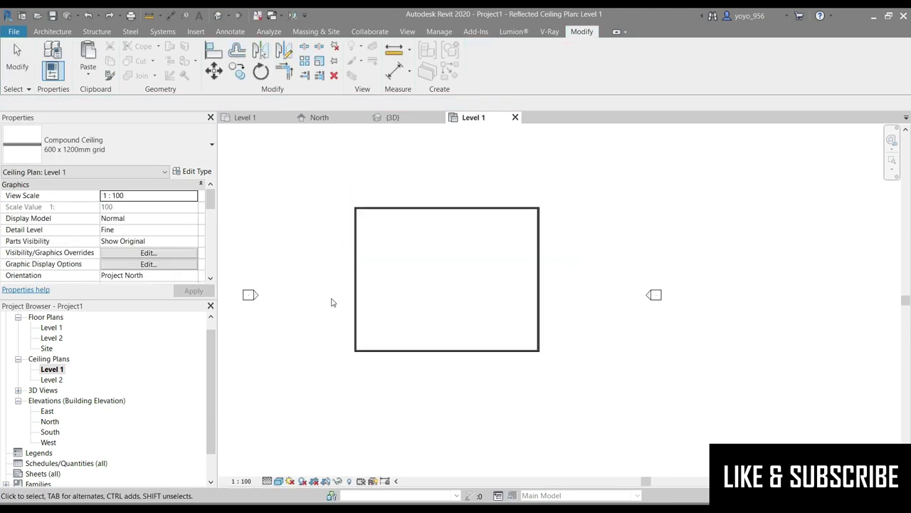
{"action": "left_click", "coordinate": [246, 117]}
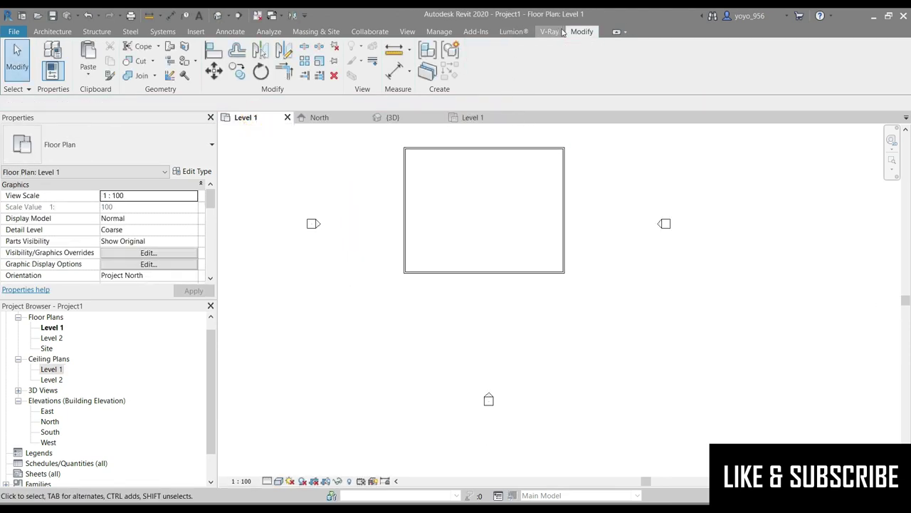
- Start a sketched ceiling and draw the outer rectangle along the walls
{"action": "left_click", "coordinate": [52, 34]}
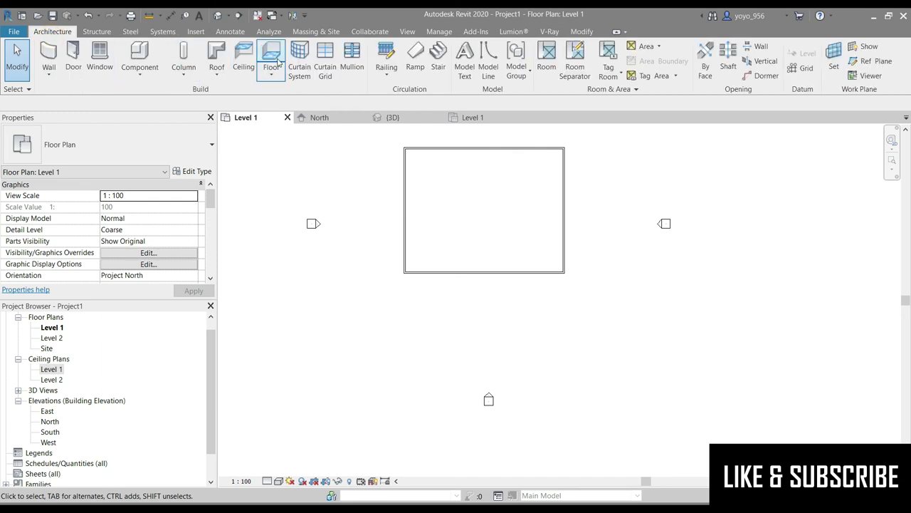
{"action": "left_click", "coordinate": [243, 57]}
{"action": "left_click", "coordinate": [511, 67]}
{"action": "left_click", "coordinate": [576, 49]}
{"action": "left_click", "coordinate": [405, 151]}
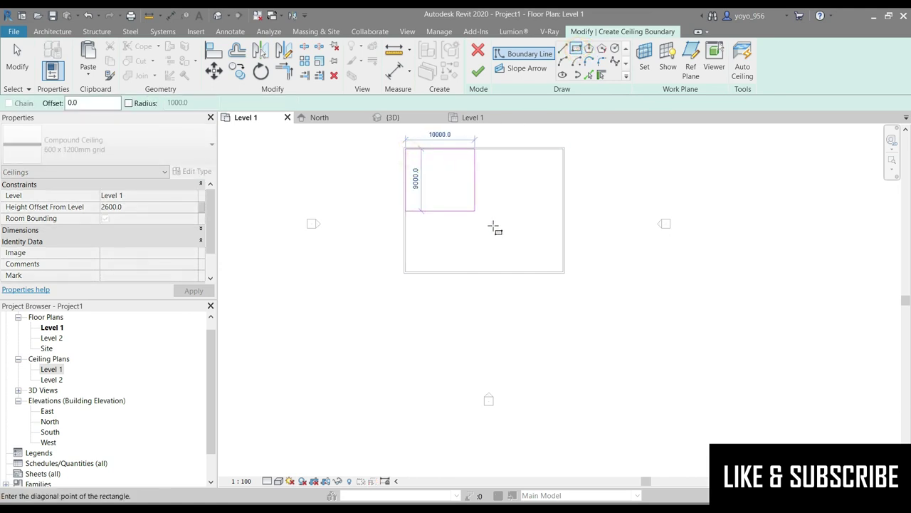
{"action": "scroll", "coordinate": [570, 271], "scroll_direction": "up", "scroll_amount": 2}
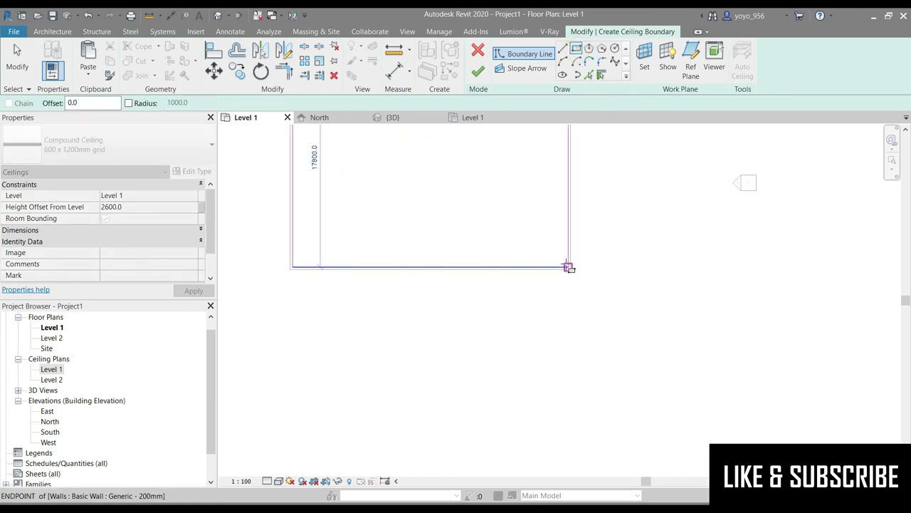
{"action": "left_click", "coordinate": [569, 268]}
{"action": "scroll", "coordinate": [527, 297], "scroll_direction": "down", "scroll_amount": 2}
{"action": "scroll", "coordinate": [417, 160], "scroll_direction": "up", "scroll_amount": 1}
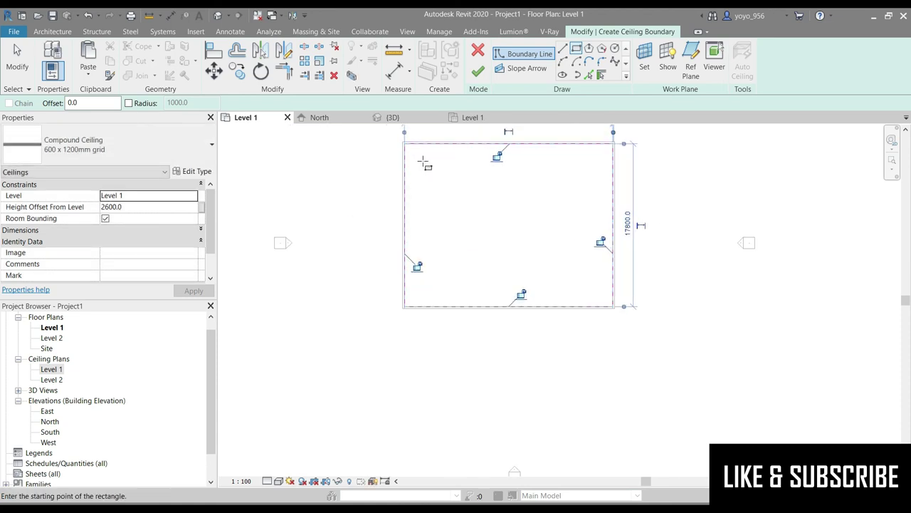
- Add a 20000 x 16000 inner rectangle and a smaller innermost rectangle, then finish the ceiling
{"action": "left_click", "coordinate": [417, 152]}
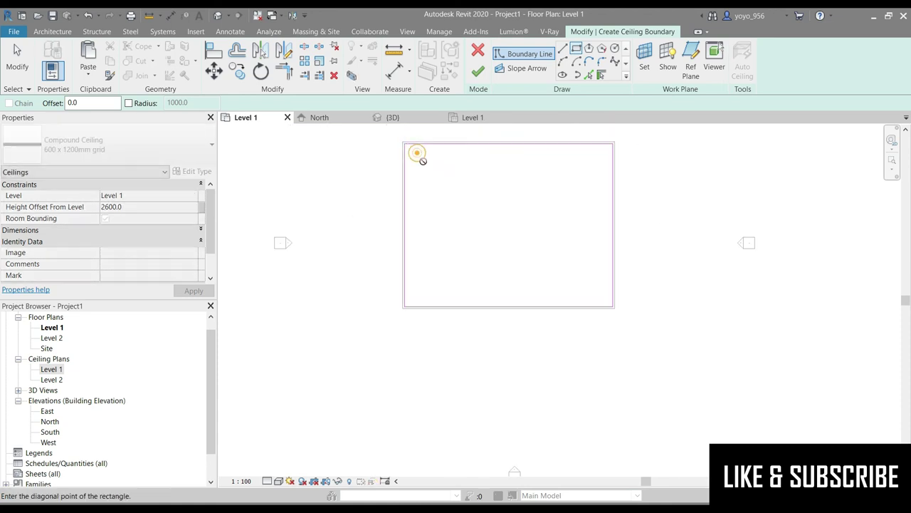
{"action": "left_click", "coordinate": [599, 298]}
{"action": "left_click", "coordinate": [436, 169]}
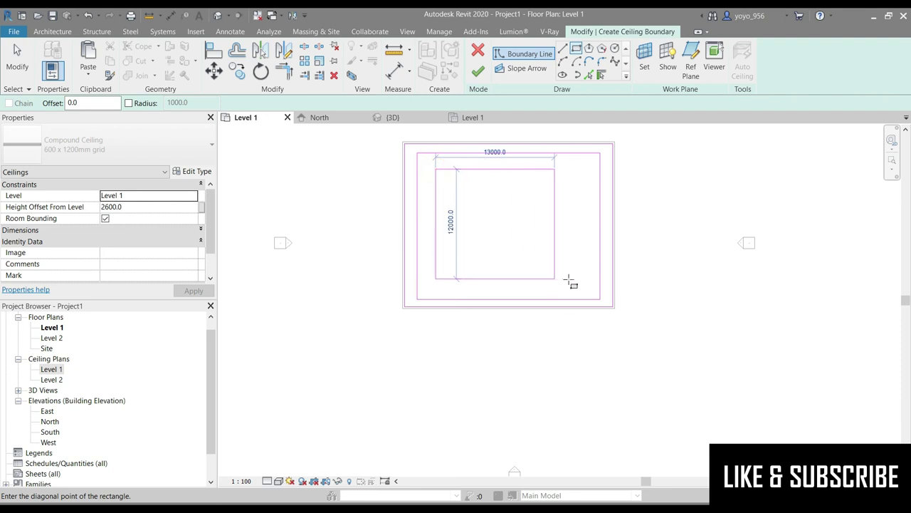
{"action": "left_click", "coordinate": [591, 289]}
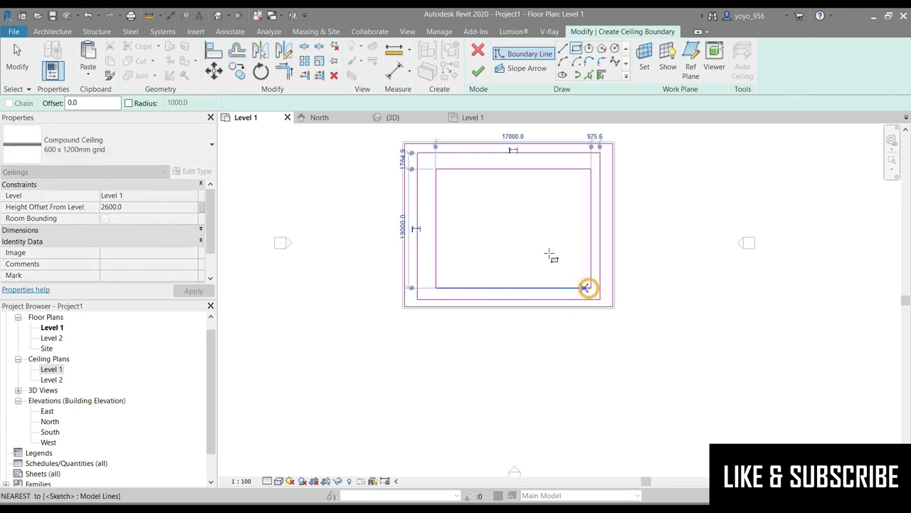
{"action": "left_click", "coordinate": [475, 70]}
- View the banded ceiling in the Level 1 ceiling plan and select it
{"action": "left_click", "coordinate": [474, 117]}
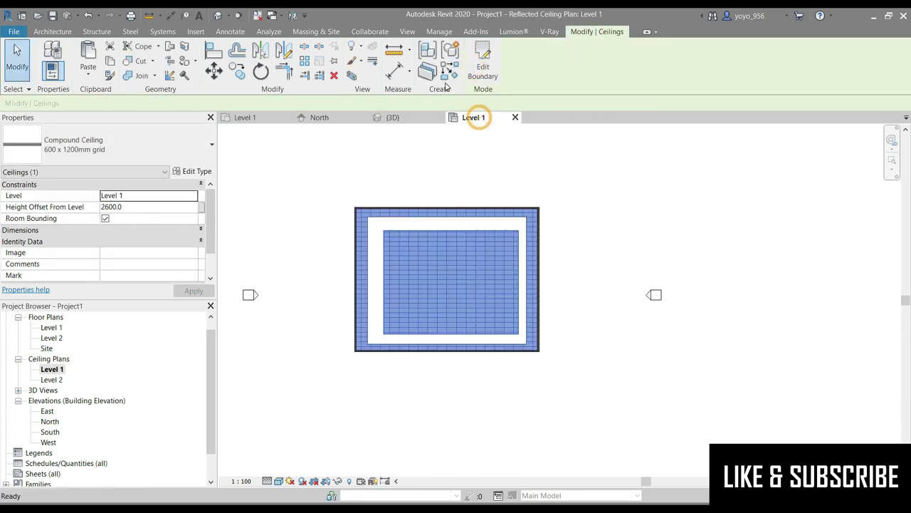
{"action": "left_click", "coordinate": [577, 253]}
{"action": "scroll", "coordinate": [414, 274], "scroll_direction": "up", "scroll_amount": 3}
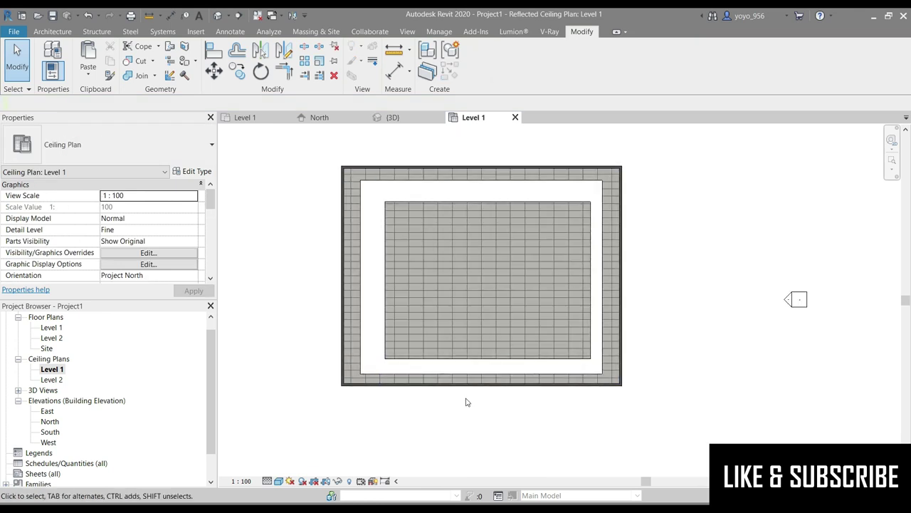
{"action": "left_click", "coordinate": [385, 202]}
- Delete the banded ceiling and return to the Level 1 floor plan
{"action": "scroll", "coordinate": [360, 316], "scroll_direction": "down", "scroll_amount": 2}
{"action": "scroll", "coordinate": [376, 377], "scroll_direction": "up", "scroll_amount": 2}
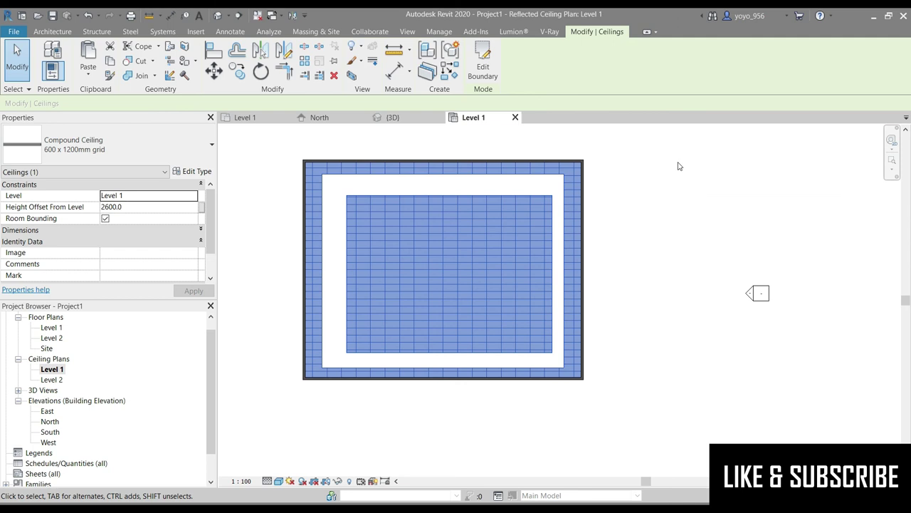
{"action": "key", "text": "Delete"}
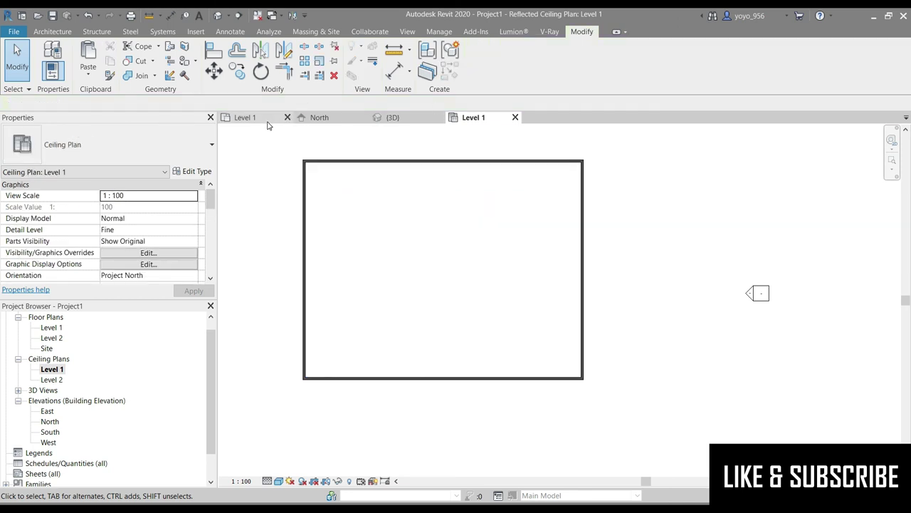
{"action": "left_click", "coordinate": [246, 118]}
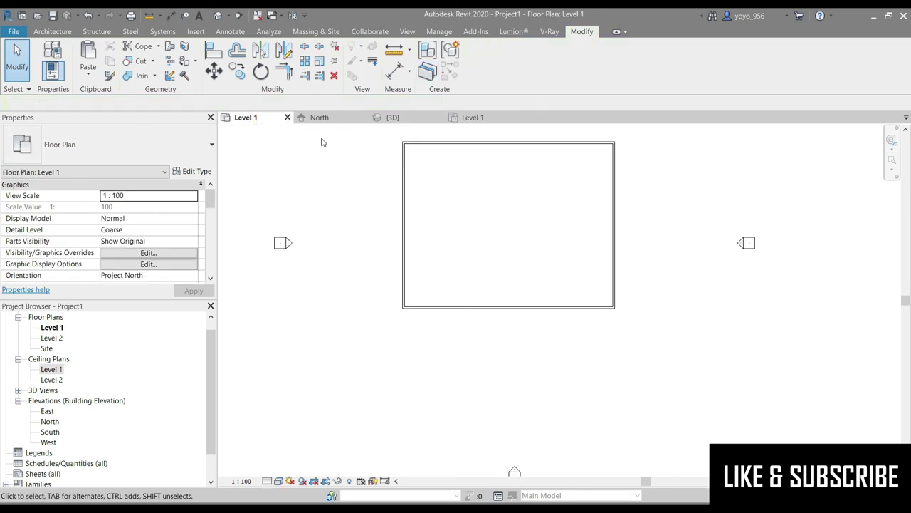
- Sketch an inset 18000 x 14000 rectangular ceiling and view it in the Level 1 ceiling plan
{"action": "scroll", "coordinate": [322, 142], "scroll_direction": "down", "scroll_amount": 1}
{"action": "left_click", "coordinate": [52, 31]}
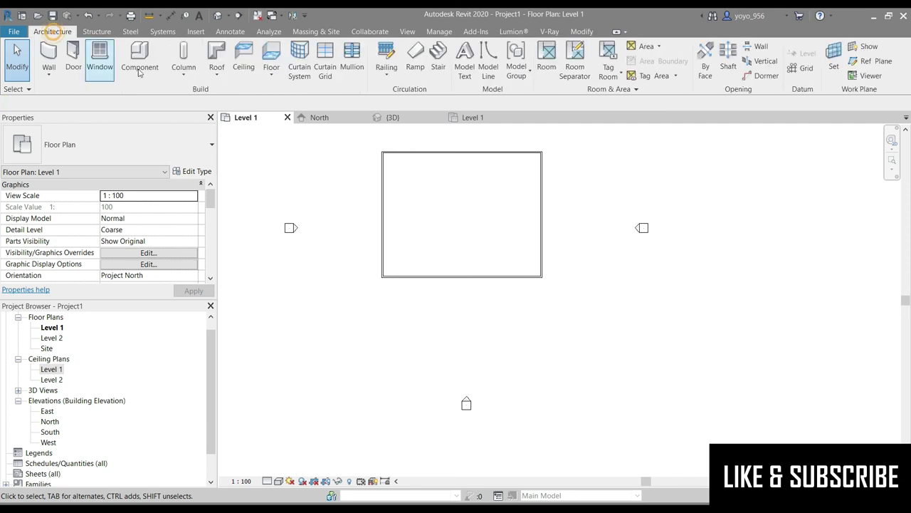
{"action": "left_click", "coordinate": [243, 60]}
{"action": "left_click", "coordinate": [515, 61]}
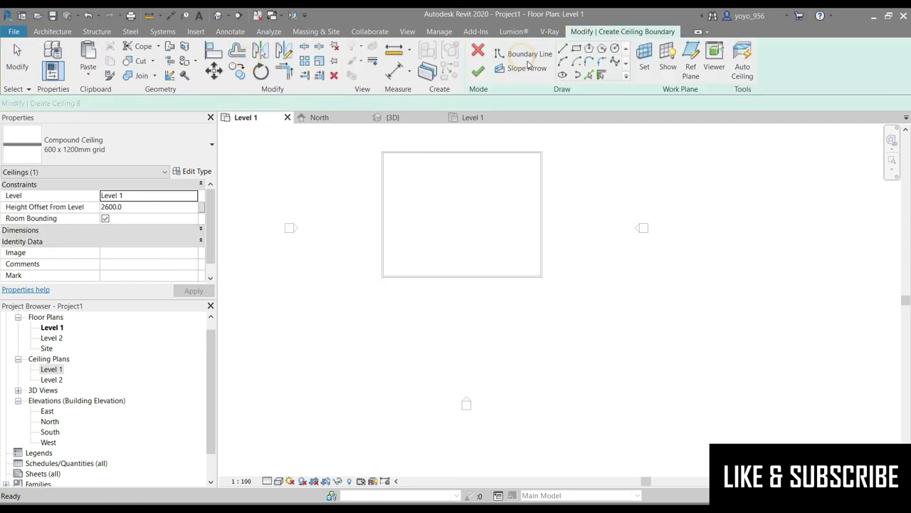
{"action": "left_click", "coordinate": [577, 47]}
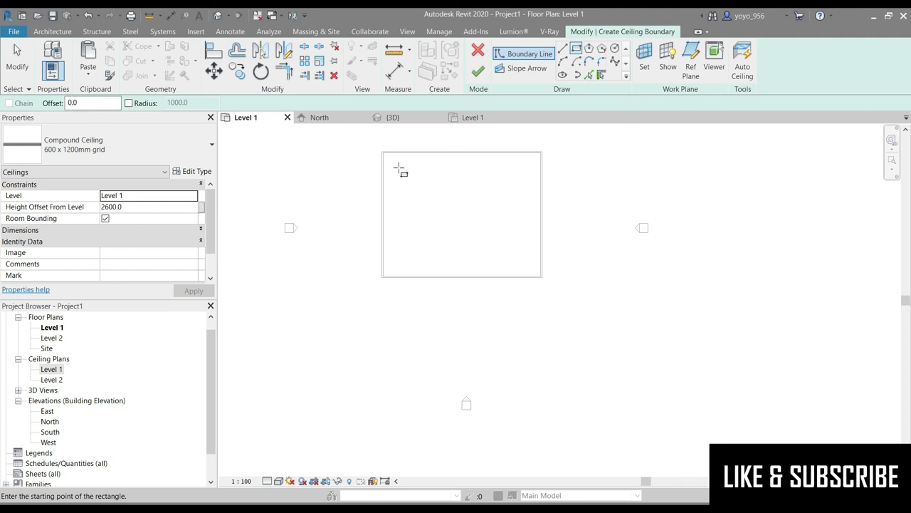
{"action": "left_click", "coordinate": [399, 158]}
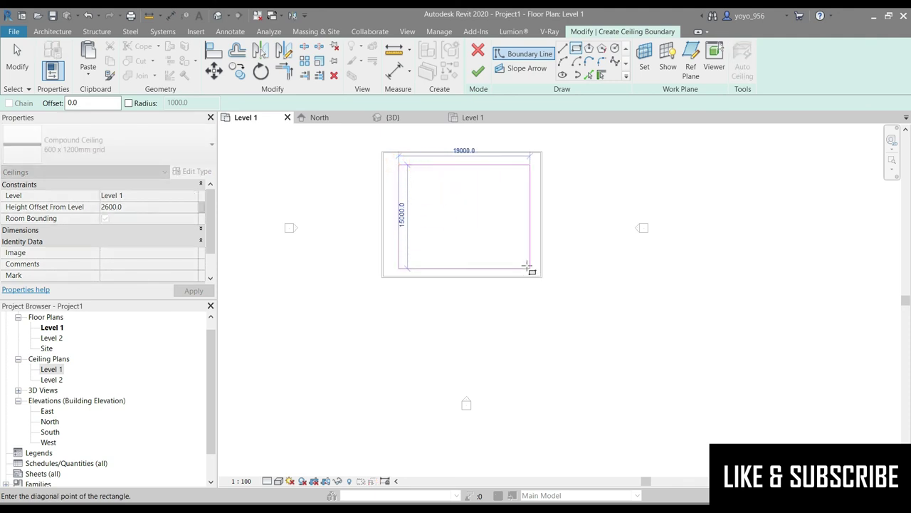
{"action": "left_click", "coordinate": [525, 263]}
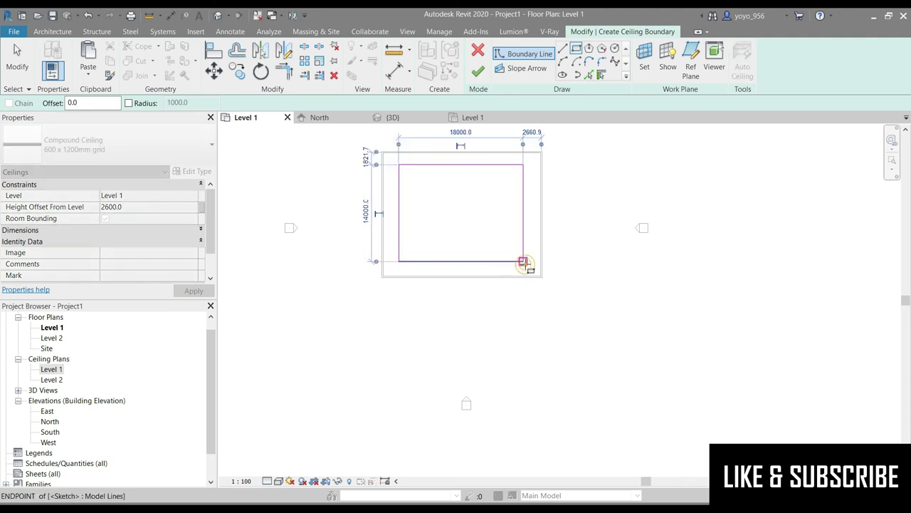
{"action": "left_click", "coordinate": [477, 72]}
{"action": "left_click", "coordinate": [473, 119]}
- Select and delete the single ceiling panel in the Level 1 ceiling plan
{"action": "left_click", "coordinate": [617, 197]}
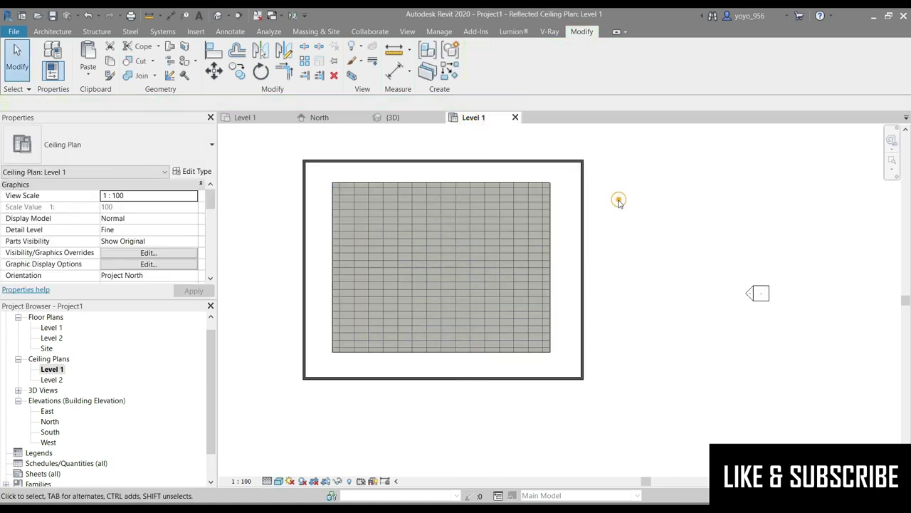
{"action": "scroll", "coordinate": [335, 320], "scroll_direction": "up", "scroll_amount": 3}
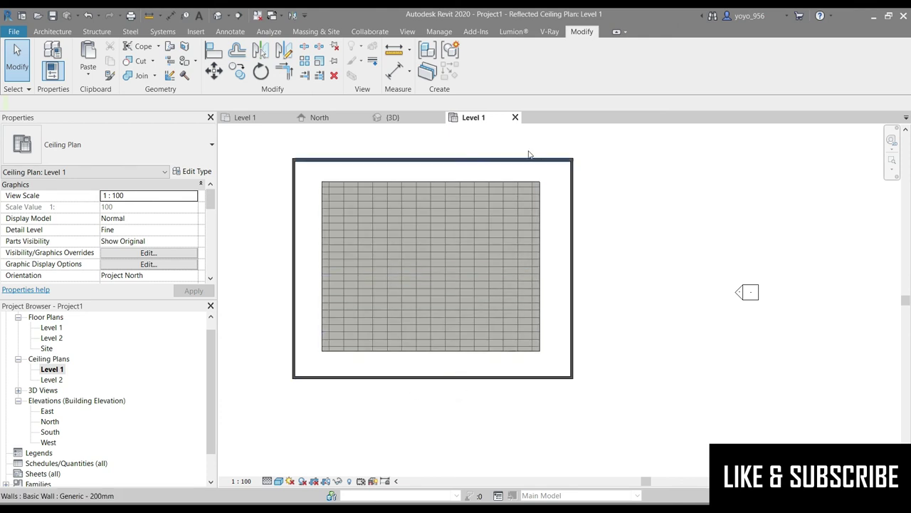
{"action": "scroll", "coordinate": [560, 196], "scroll_direction": "down", "scroll_amount": 1}
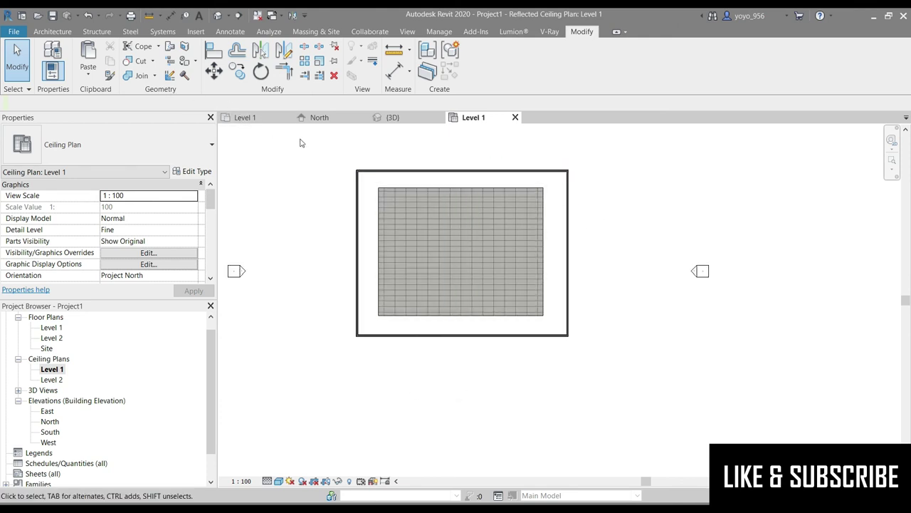
{"action": "left_click", "coordinate": [267, 117]}
{"action": "left_click", "coordinate": [470, 118]}
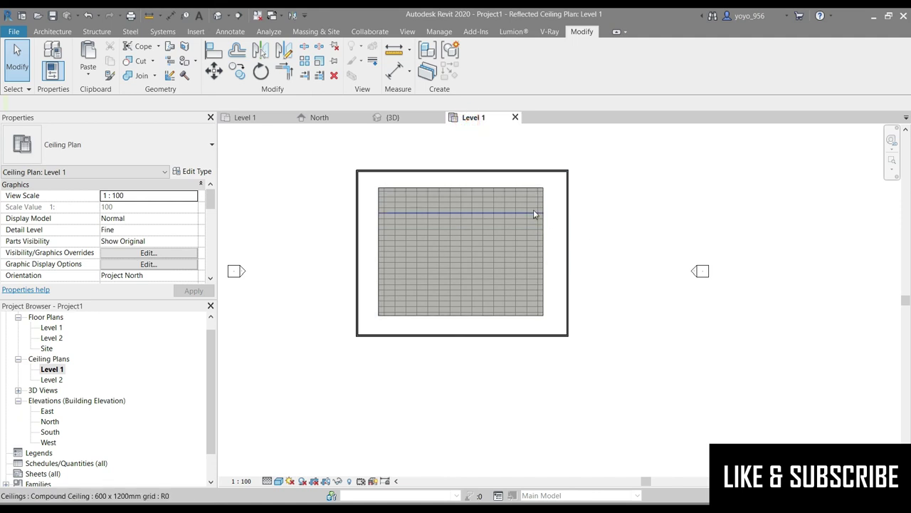
{"action": "left_click", "coordinate": [545, 210]}
{"action": "key", "text": "Delete"}
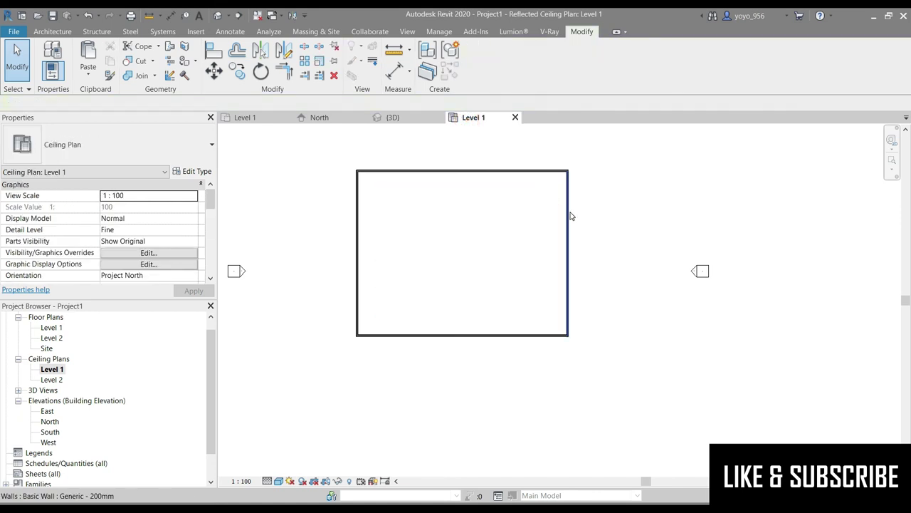
- Sketch left and right rectangular ceiling boundaries side by side and finish the ceilings
{"action": "left_click", "coordinate": [54, 34]}
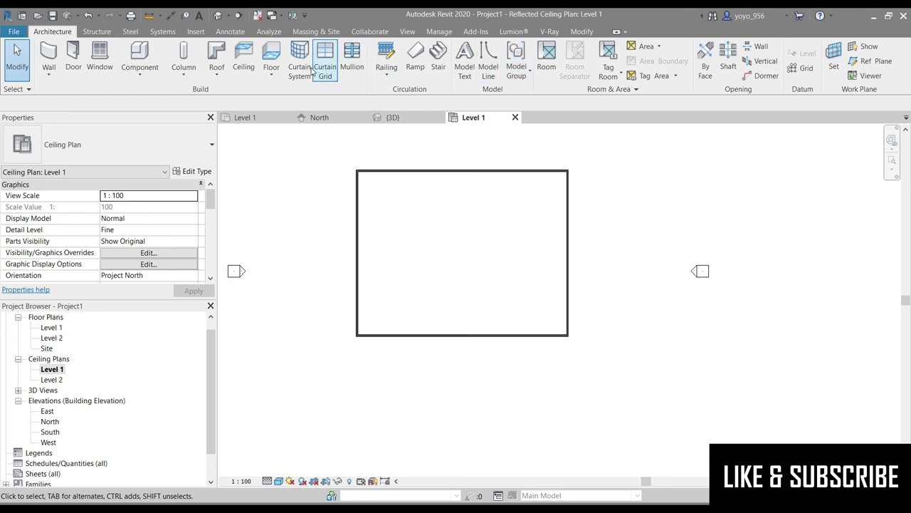
{"action": "left_click", "coordinate": [243, 60]}
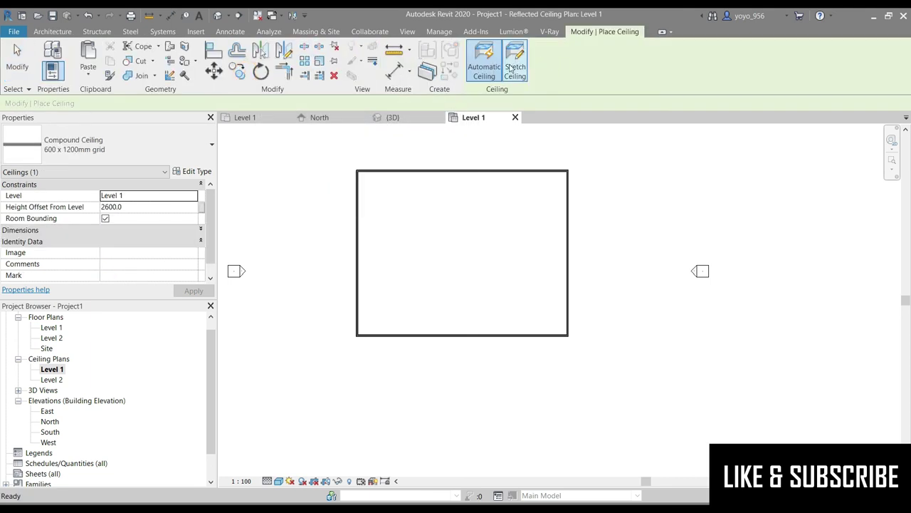
{"action": "left_click", "coordinate": [514, 69]}
{"action": "left_click", "coordinate": [576, 47]}
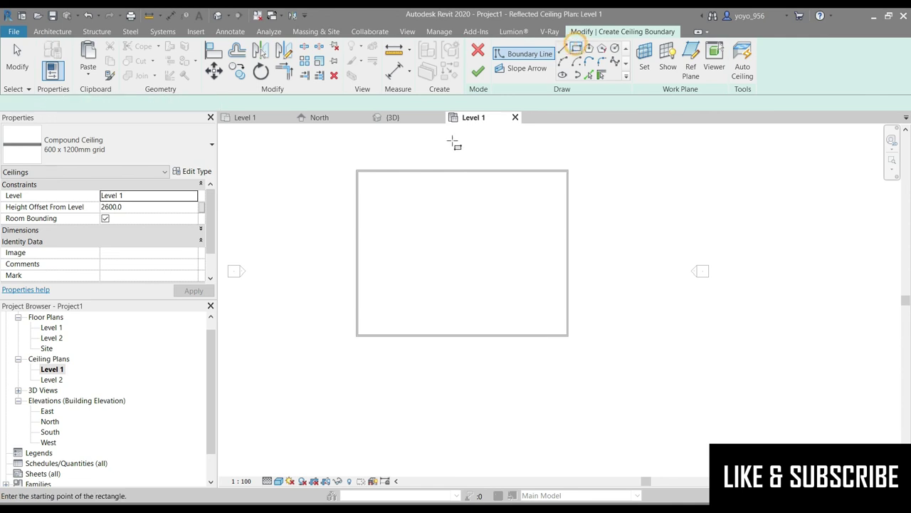
{"action": "left_click", "coordinate": [366, 180]}
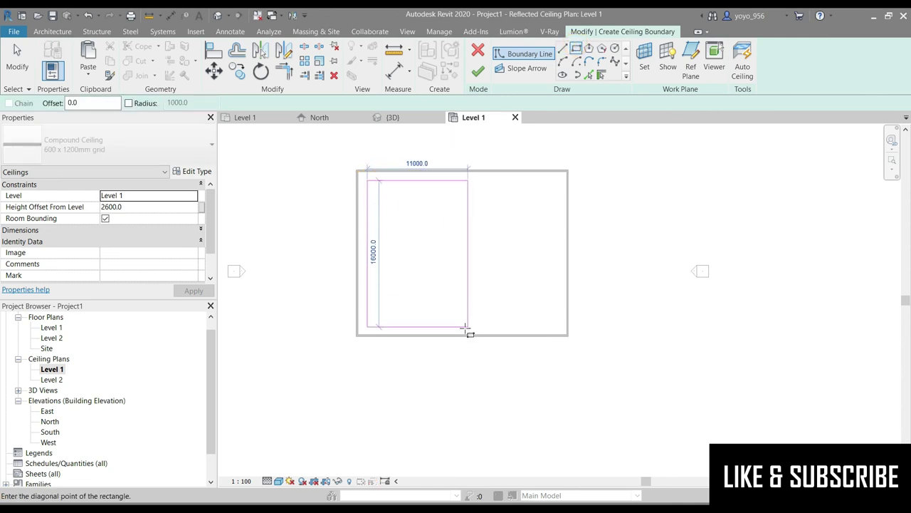
{"action": "left_click", "coordinate": [458, 326]}
{"action": "left_click", "coordinate": [471, 181]}
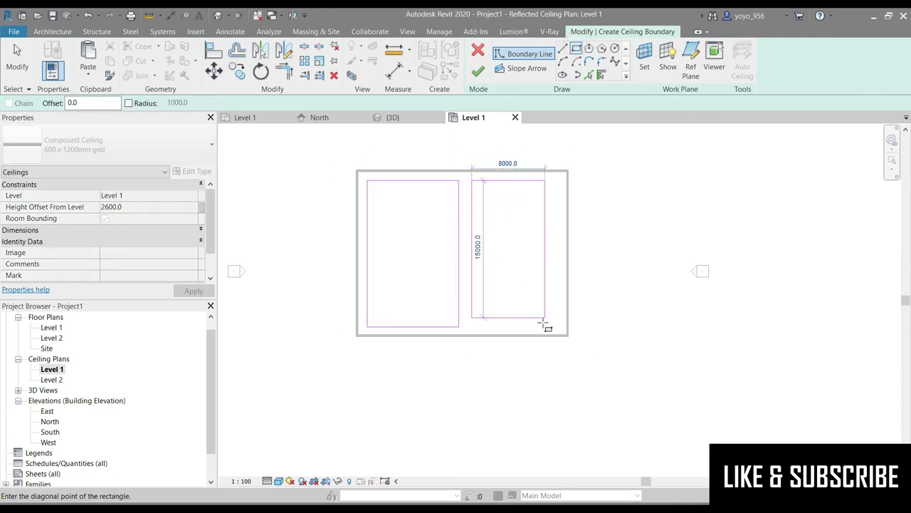
{"action": "left_click", "coordinate": [557, 326]}
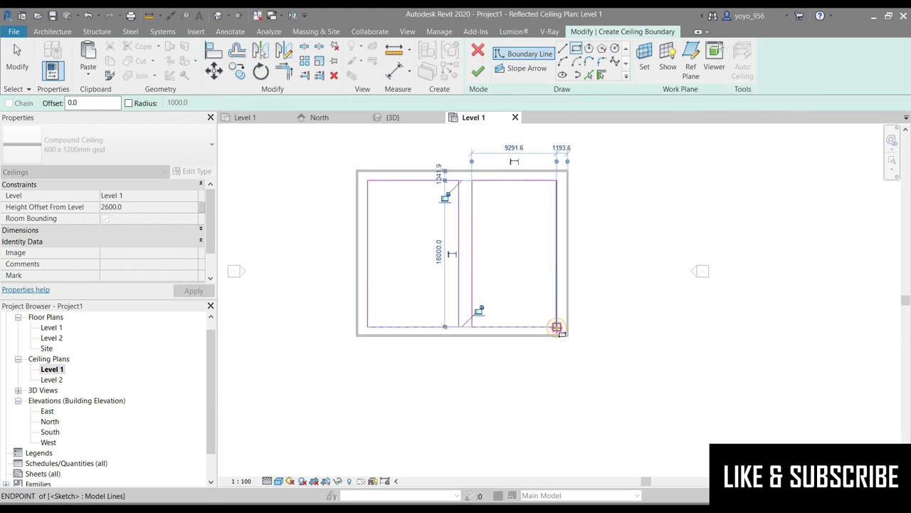
{"action": "left_click", "coordinate": [478, 70]}
{"action": "left_click", "coordinate": [630, 205]}
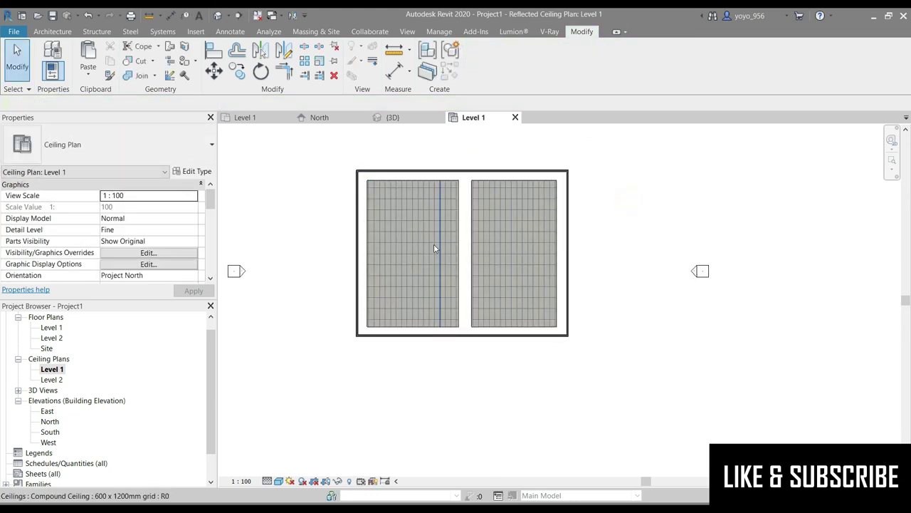
{"action": "scroll", "coordinate": [440, 228], "scroll_direction": "down", "scroll_amount": 1}
{"action": "scroll", "coordinate": [437, 210], "scroll_direction": "up", "scroll_amount": 2}
{"action": "scroll", "coordinate": [651, 238], "scroll_direction": "up", "scroll_amount": 1}
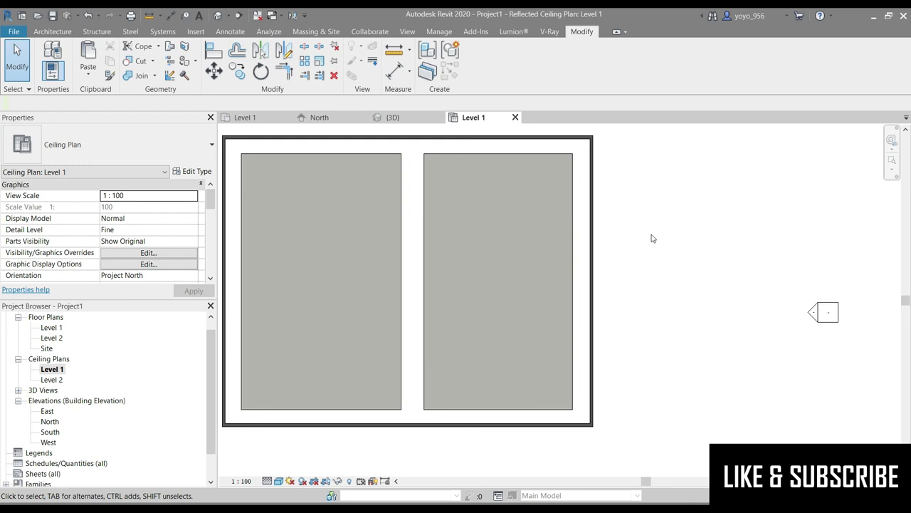
{"action": "scroll", "coordinate": [399, 236], "scroll_direction": "down", "scroll_amount": 1}
{"action": "scroll", "coordinate": [373, 260], "scroll_direction": "down", "scroll_amount": 1}
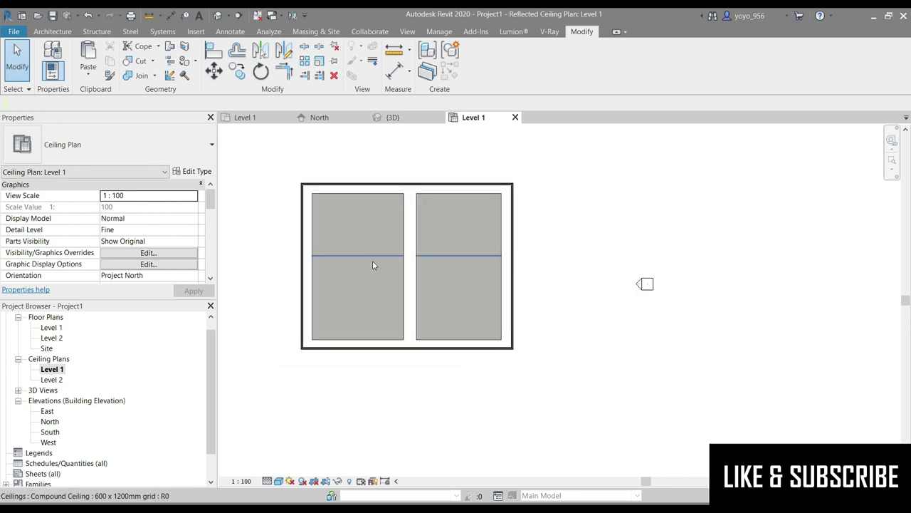
{"action": "scroll", "coordinate": [332, 292], "scroll_direction": "up", "scroll_amount": 1}
{"action": "scroll", "coordinate": [324, 306], "scroll_direction": "up", "scroll_amount": 1}
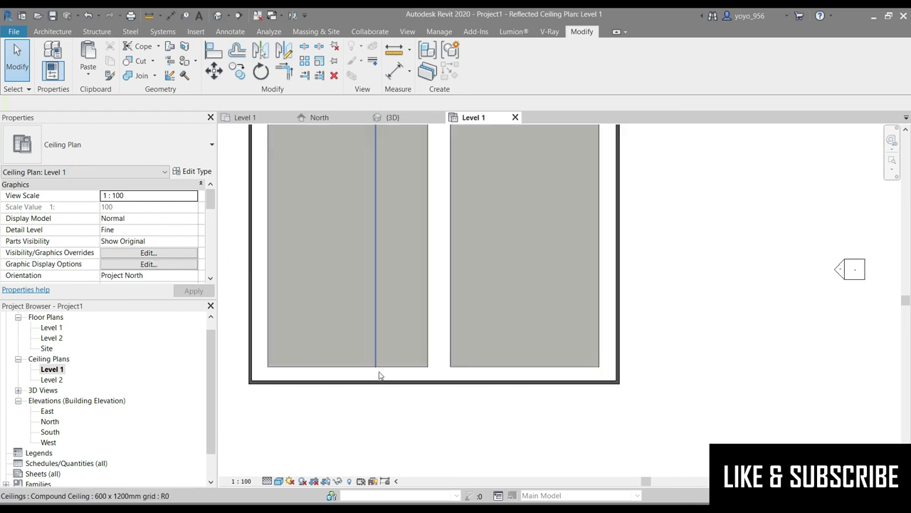
{"action": "left_click", "coordinate": [370, 401]}
{"action": "left_click", "coordinate": [430, 327]}
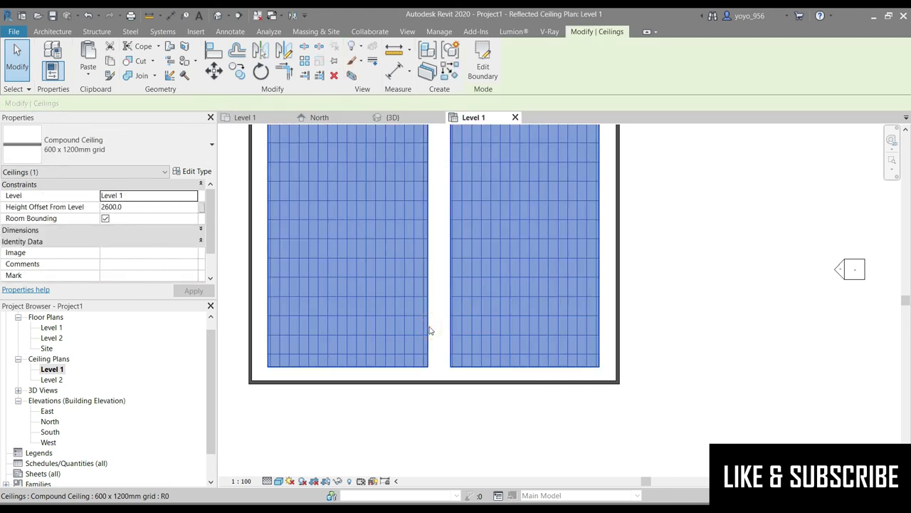
{"action": "scroll", "coordinate": [147, 226], "scroll_direction": "down", "scroll_amount": 1}
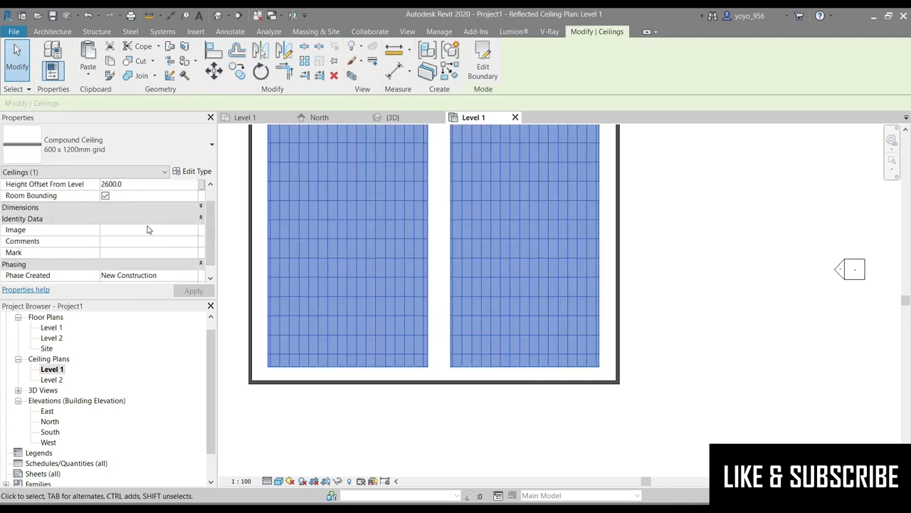
{"action": "scroll", "coordinate": [107, 242], "scroll_direction": "down", "scroll_amount": 1}
{"action": "left_click", "coordinate": [193, 172]}
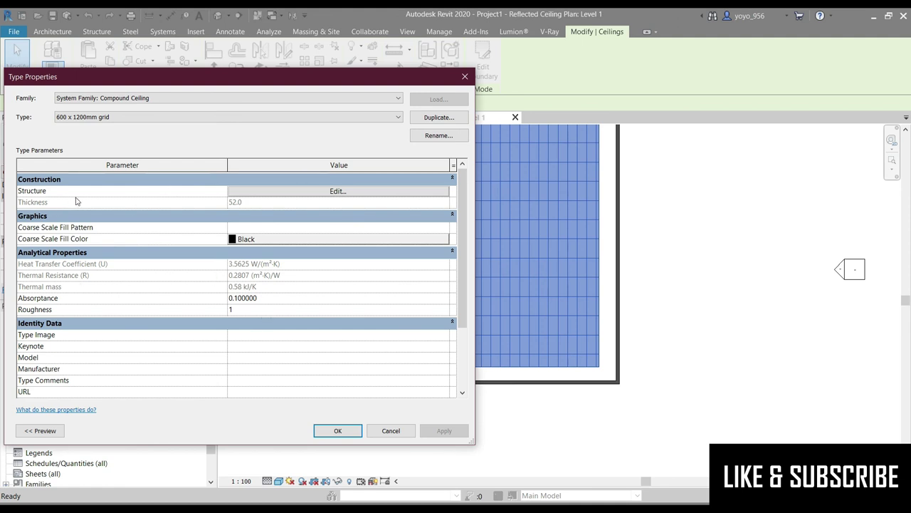
{"action": "left_click", "coordinate": [283, 191]}
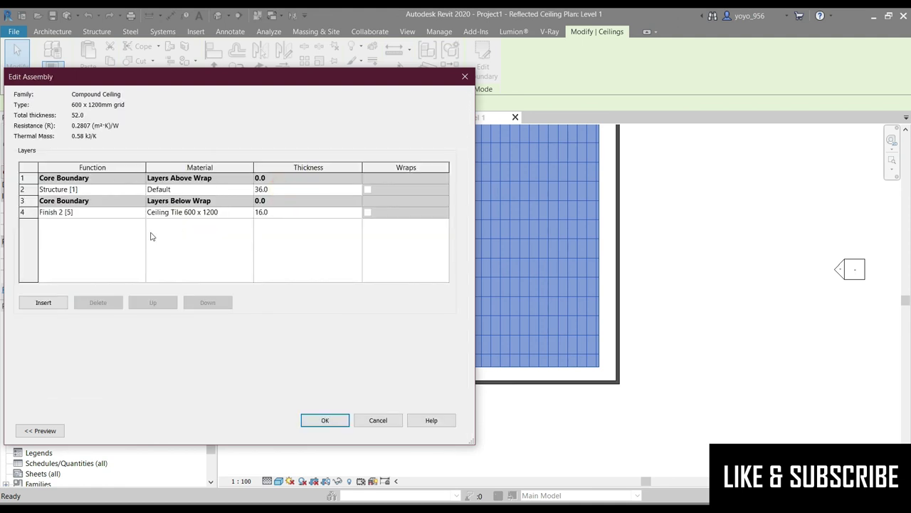
{"action": "left_click", "coordinate": [330, 421]}
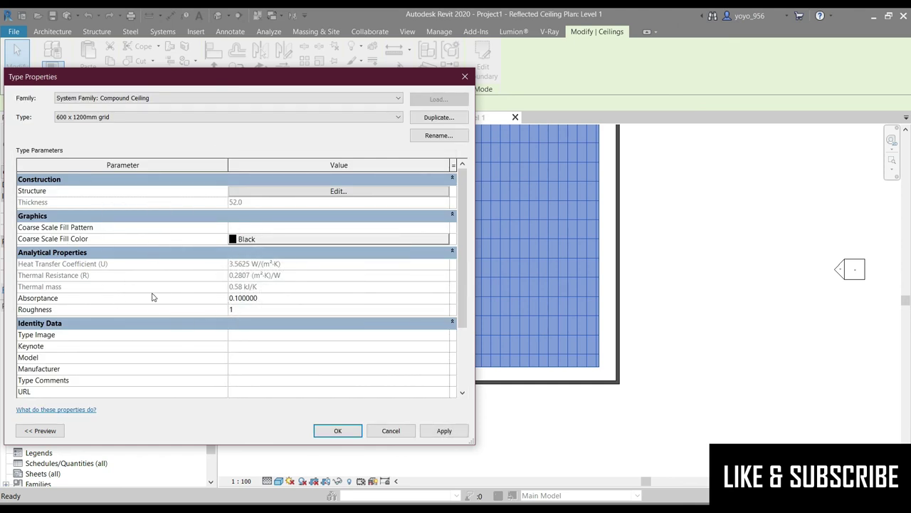
{"action": "scroll", "coordinate": [336, 318], "scroll_direction": "down", "scroll_amount": 3}
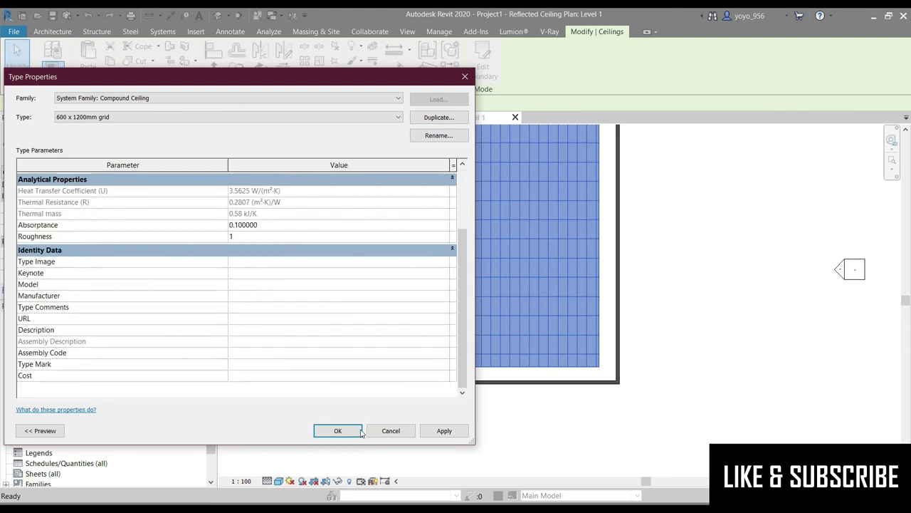
{"action": "left_click", "coordinate": [360, 430]}
{"action": "left_click", "coordinate": [646, 251]}
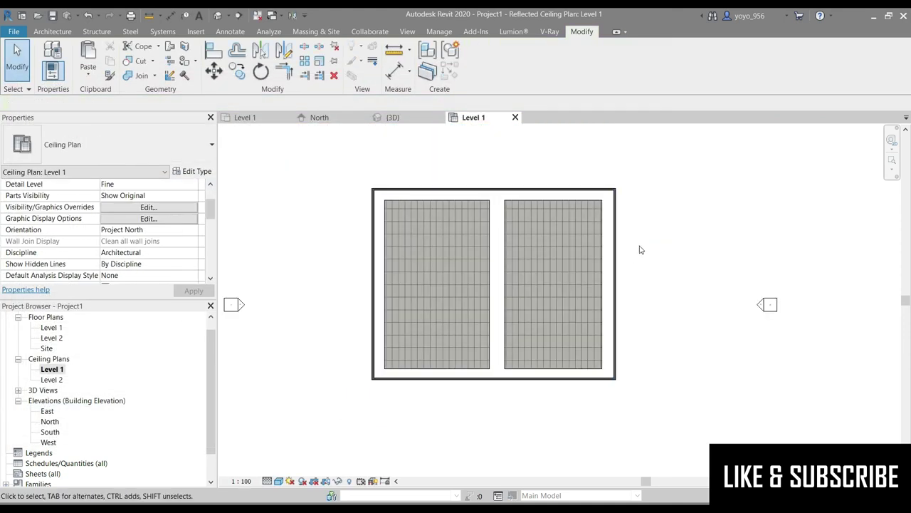
- Start a Component placement with the Bucket_Light_14951 100W - 277V type selected
{"action": "scroll", "coordinate": [640, 249], "scroll_direction": "up", "scroll_amount": 1}
{"action": "scroll", "coordinate": [641, 240], "scroll_direction": "up", "scroll_amount": 1}
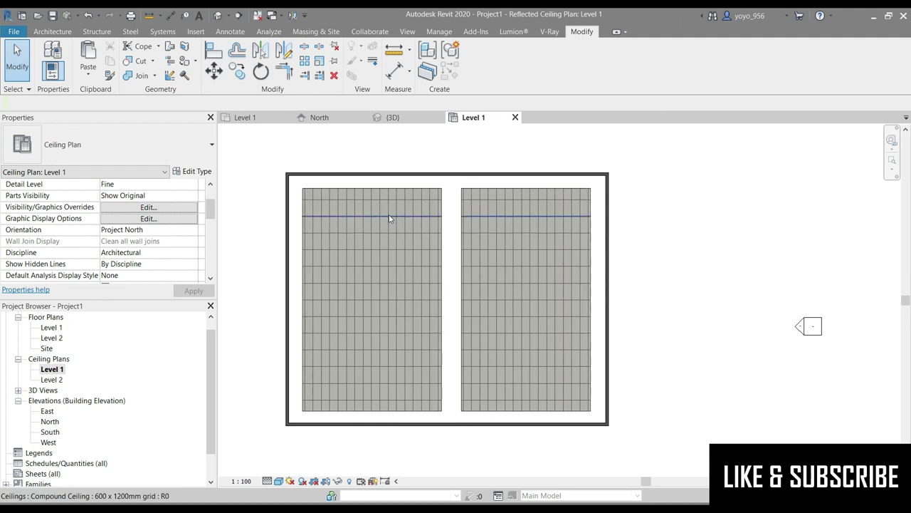
{"action": "scroll", "coordinate": [463, 178], "scroll_direction": "down", "scroll_amount": 2}
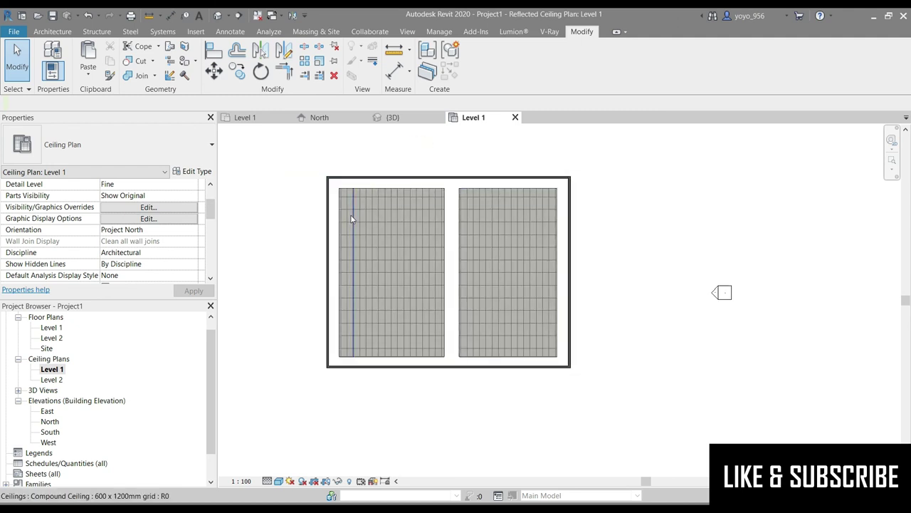
{"action": "scroll", "coordinate": [229, 289], "scroll_direction": "down", "scroll_amount": 1}
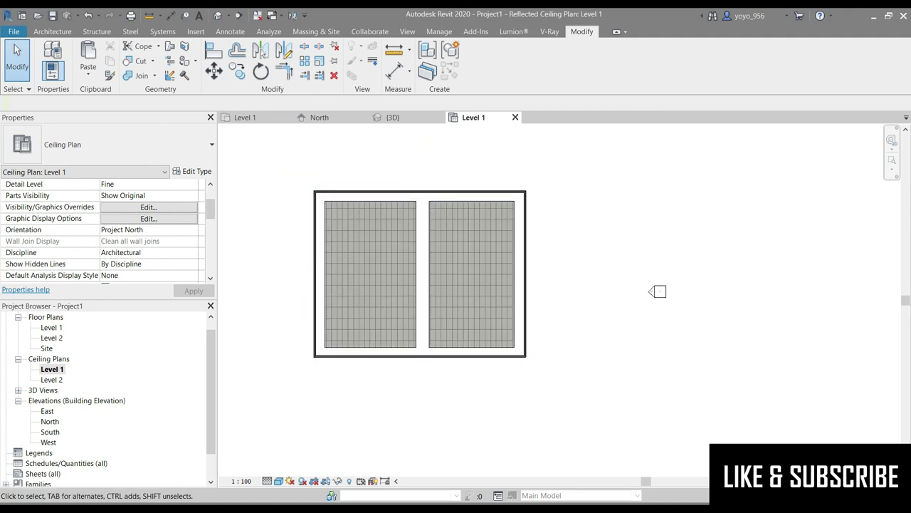
{"action": "scroll", "coordinate": [570, 285], "scroll_direction": "up", "scroll_amount": 1}
{"action": "scroll", "coordinate": [617, 429], "scroll_direction": "up", "scroll_amount": 1}
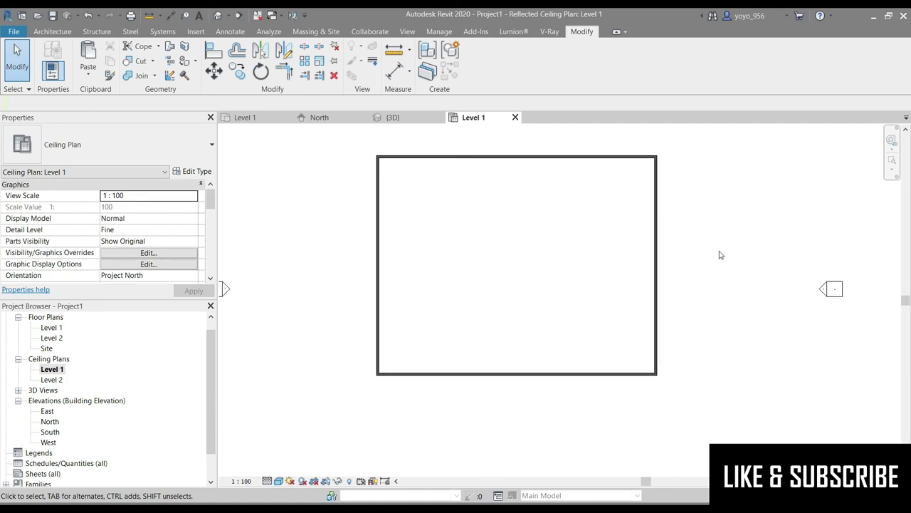
{"action": "left_click", "coordinate": [62, 33]}
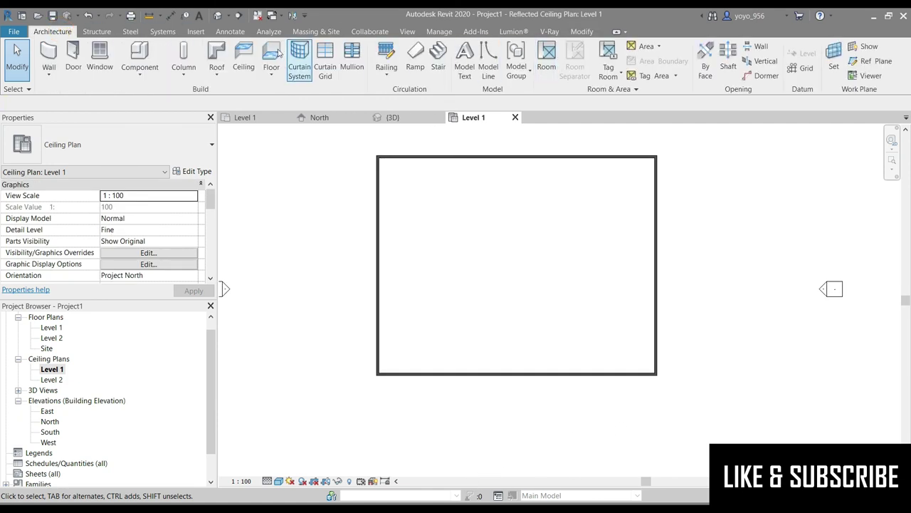
{"action": "left_click", "coordinate": [139, 55]}
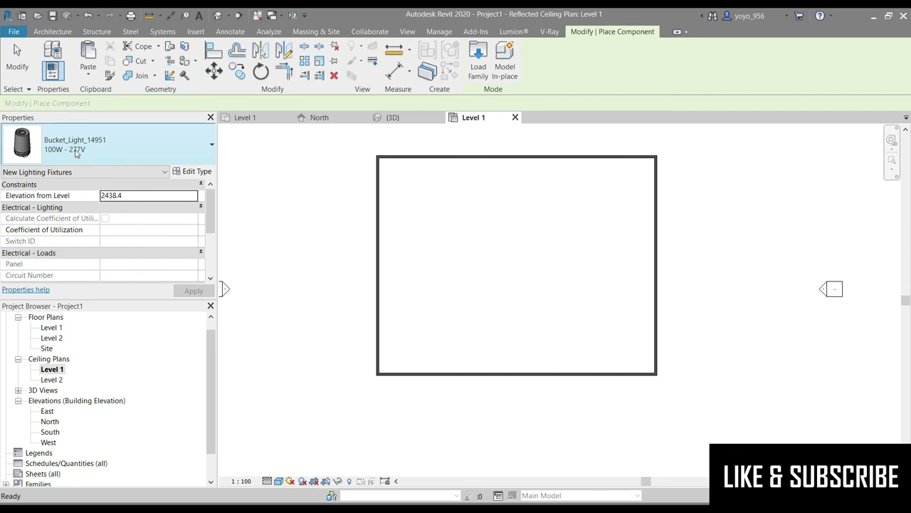
{"action": "left_click", "coordinate": [82, 151]}
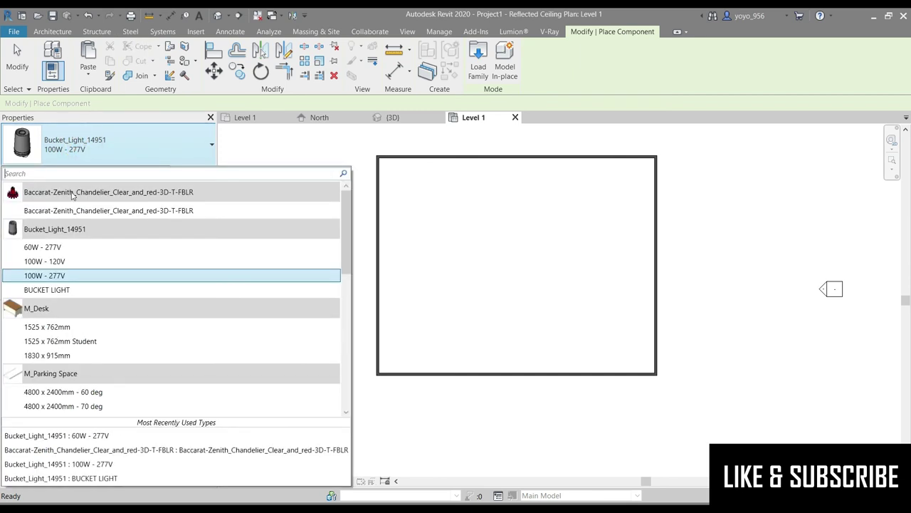
{"action": "left_click", "coordinate": [57, 275]}
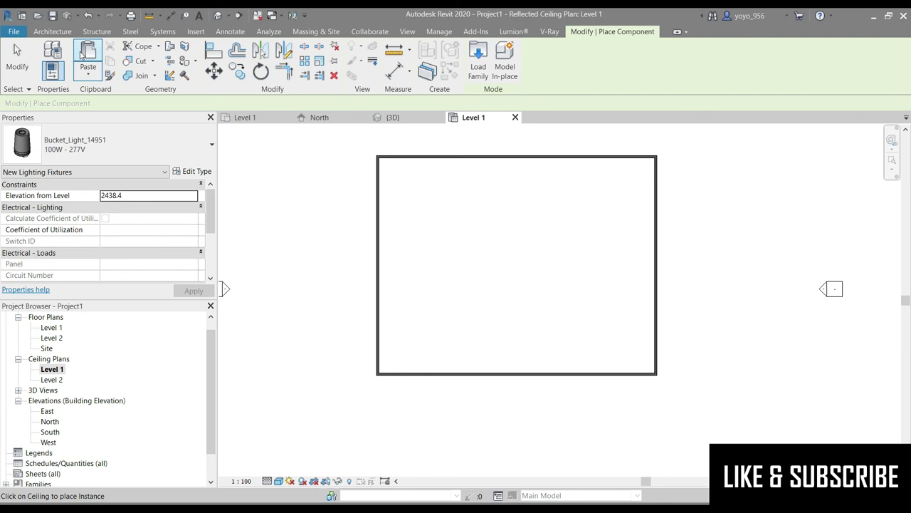
{"action": "left_click", "coordinate": [57, 31]}
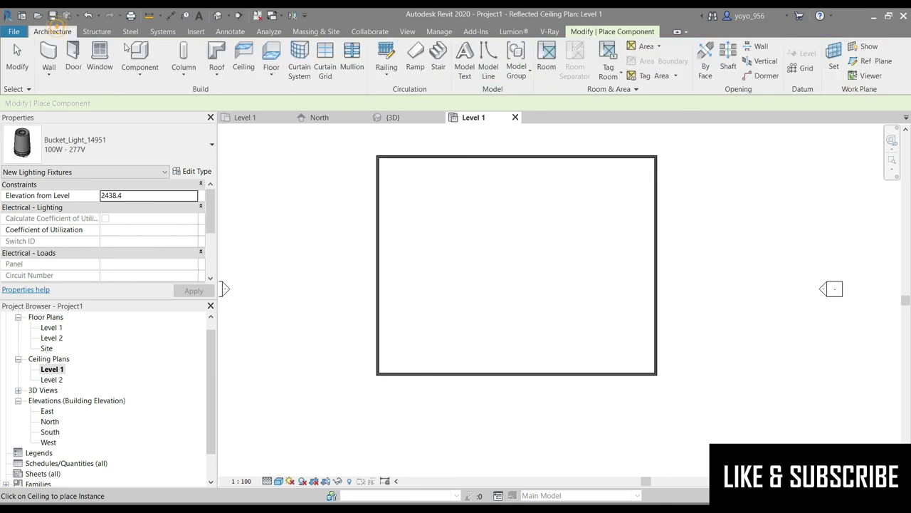
- Sketch a rectangular ceiling on the room's left side and finish it
{"action": "left_click", "coordinate": [243, 57]}
{"action": "left_click", "coordinate": [514, 64]}
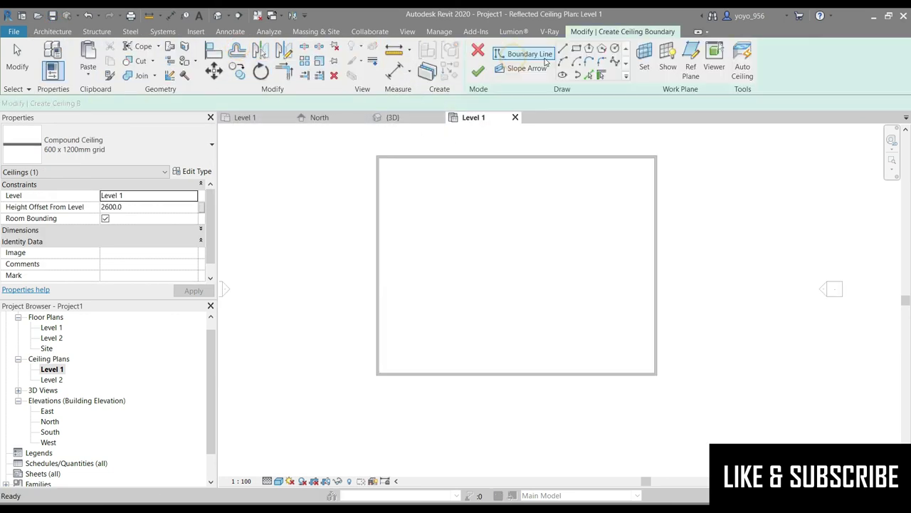
{"action": "left_click", "coordinate": [576, 47]}
{"action": "left_click", "coordinate": [396, 169]}
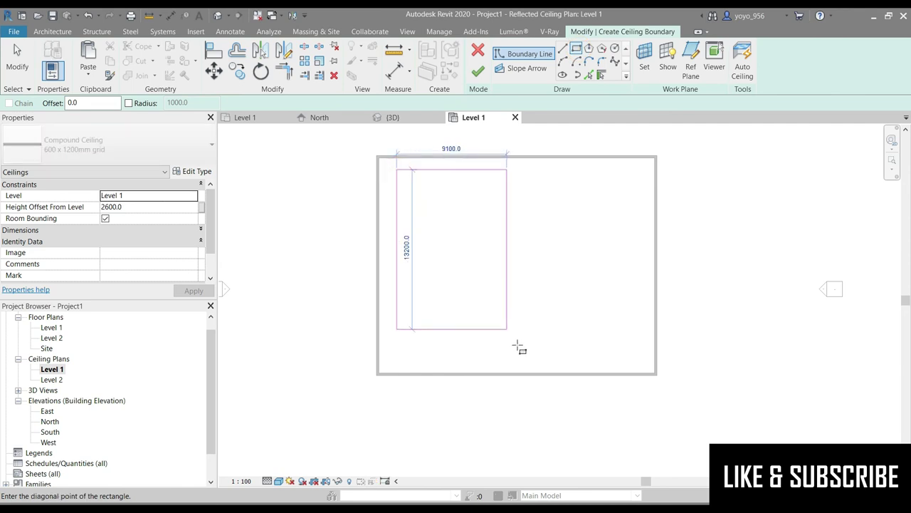
{"action": "left_click", "coordinate": [504, 364]}
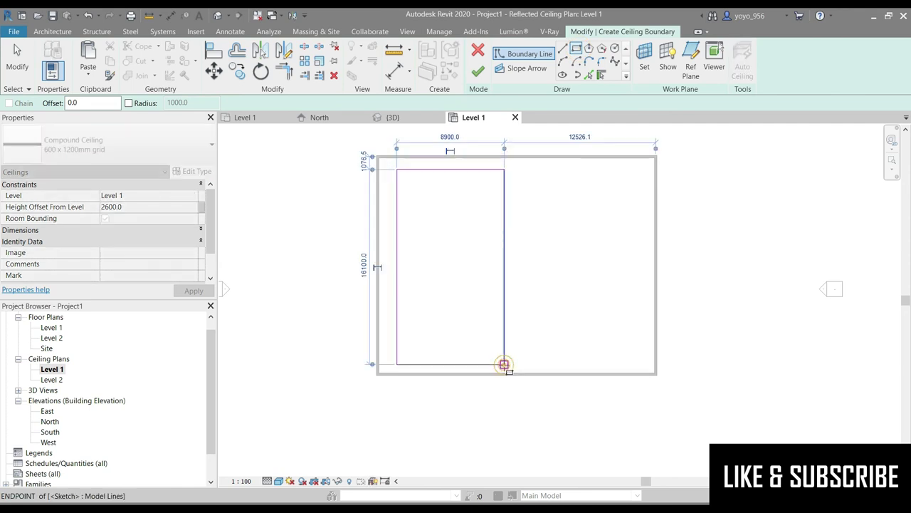
{"action": "left_click", "coordinate": [478, 71]}
- Place 100W - 277V bucket lights across the new ceiling, then end placement
{"action": "left_click", "coordinate": [53, 31]}
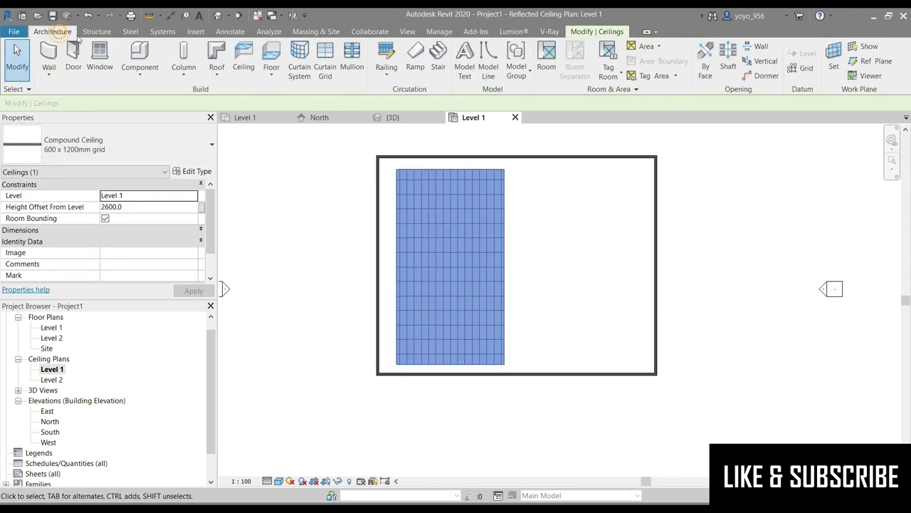
{"action": "left_click", "coordinate": [146, 52]}
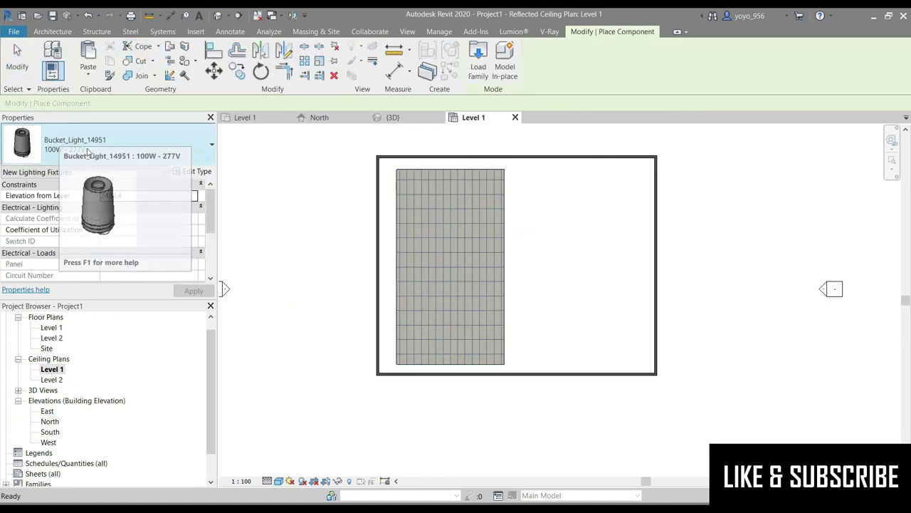
{"action": "left_click", "coordinate": [421, 191]}
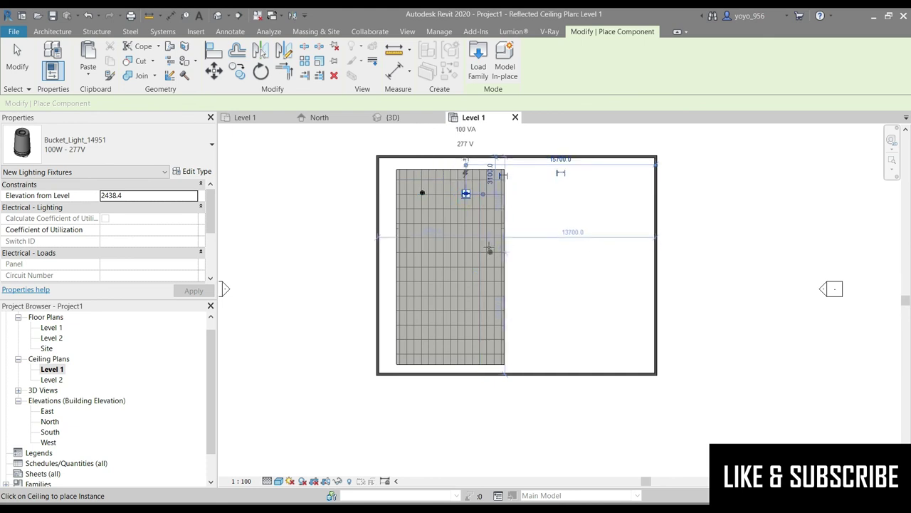
{"action": "left_click", "coordinate": [489, 245]}
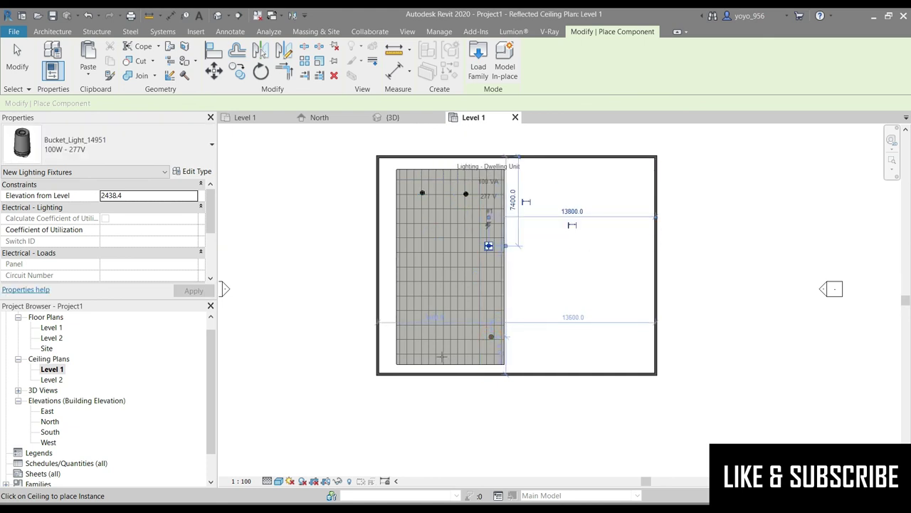
{"action": "left_click", "coordinate": [491, 336]}
{"action": "left_click", "coordinate": [602, 204]}
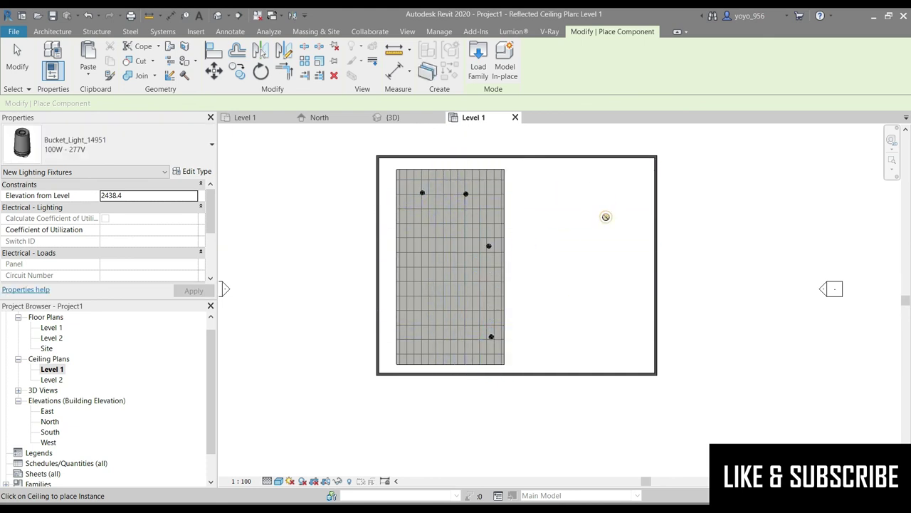
{"action": "left_click", "coordinate": [583, 221]}
{"action": "key", "text": "Escape"}
{"action": "key", "text": "Escape"}
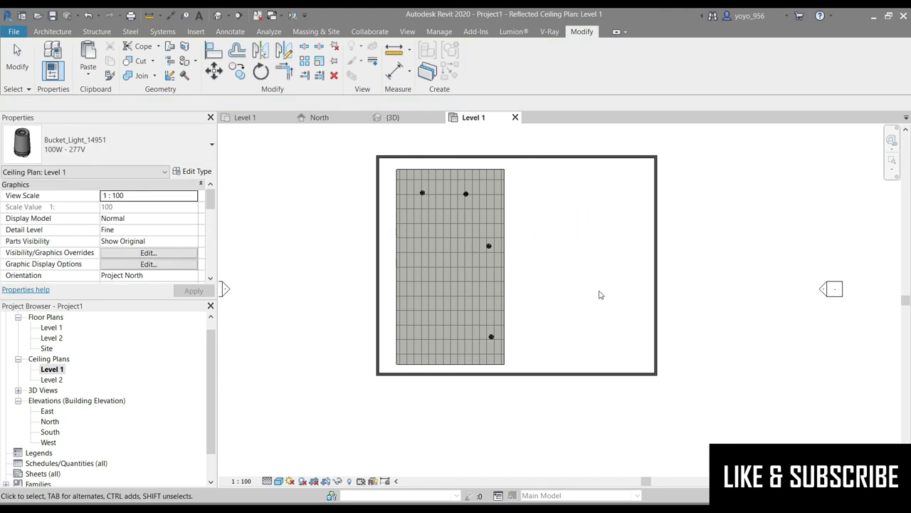